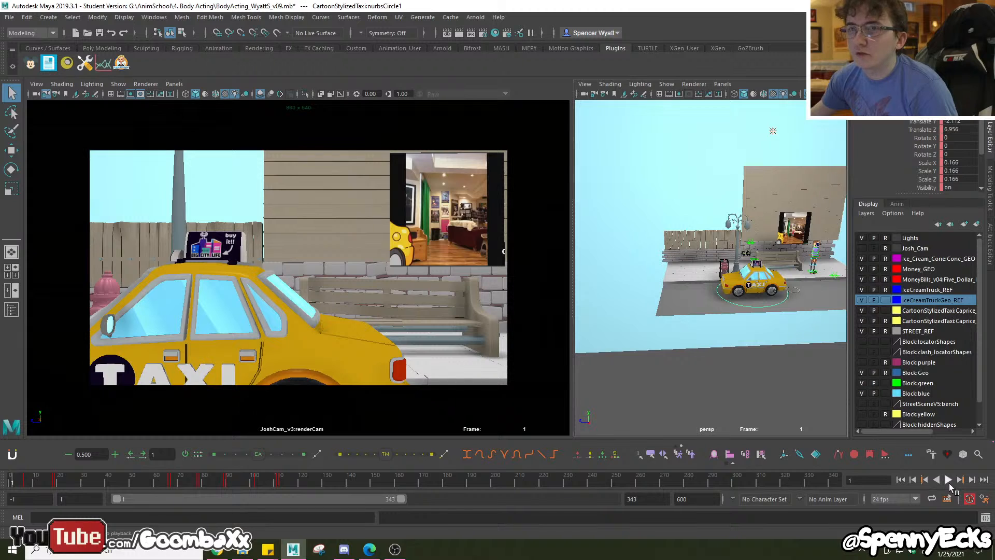
Review the blocking and its video reference across the timeline, and set the playback range to end at frame 525.
left_click(948, 480)
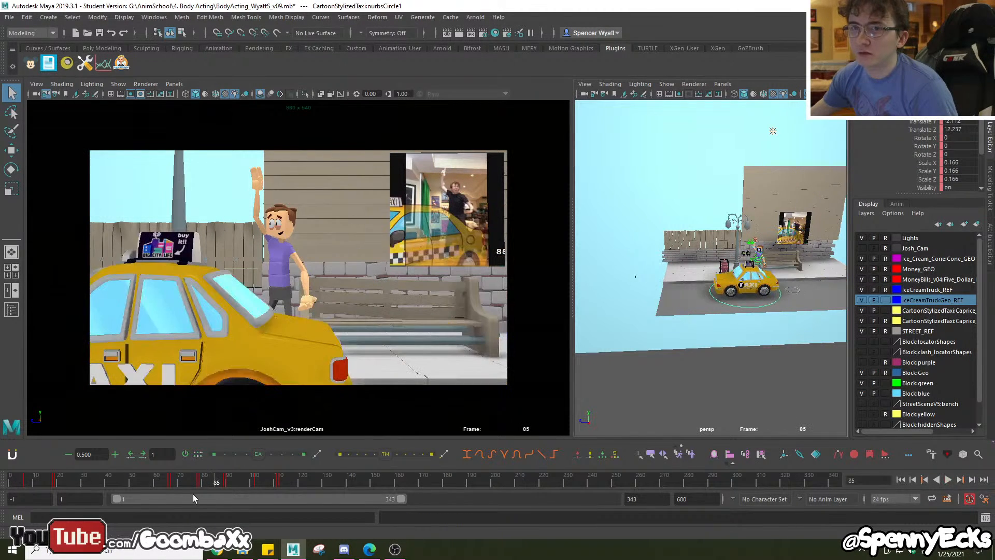
left_click_drag(193, 485, 850, 483)
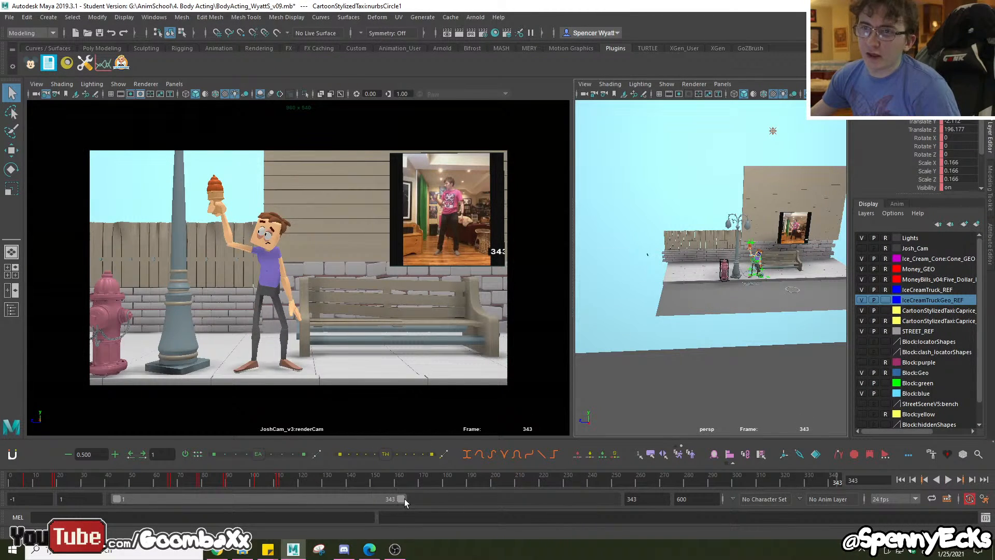
left_click_drag(403, 500, 629, 499)
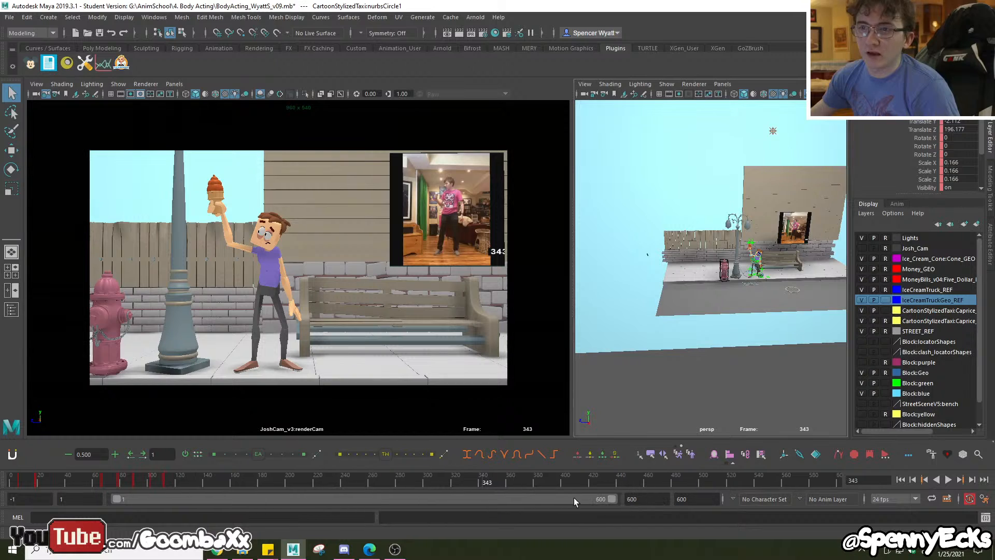
left_click_drag(505, 481, 833, 469)
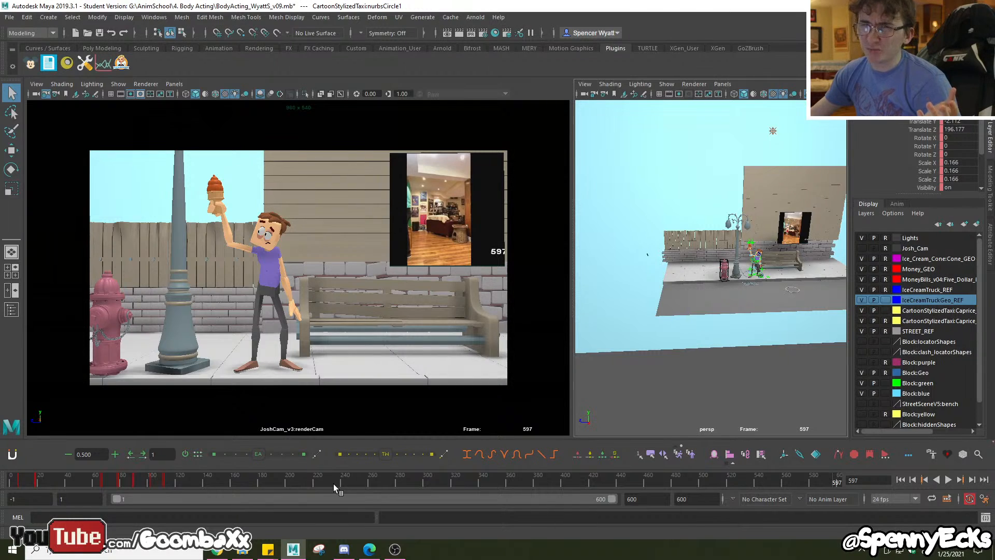
left_click_drag(344, 477, 27, 487)
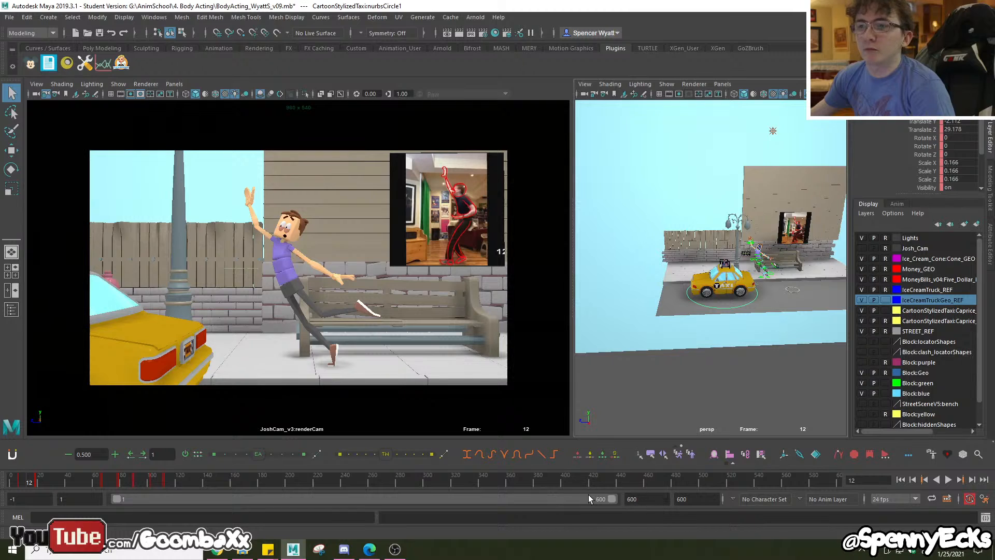
left_click_drag(611, 498, 544, 502)
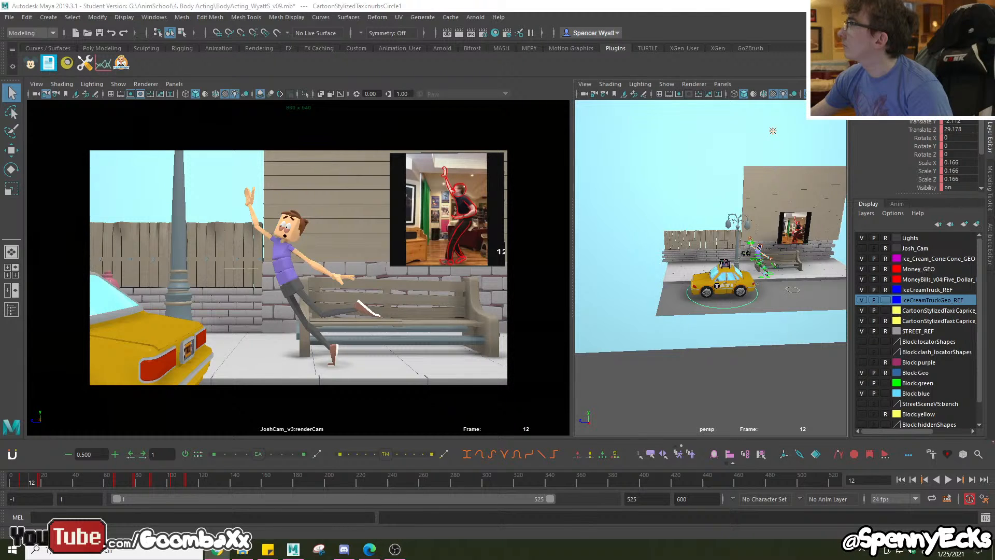
Switch to the SyncSketch review in the browser, play it to frame 84, and enable Hold Frames - new sketch for drawings.
left_click(218, 550)
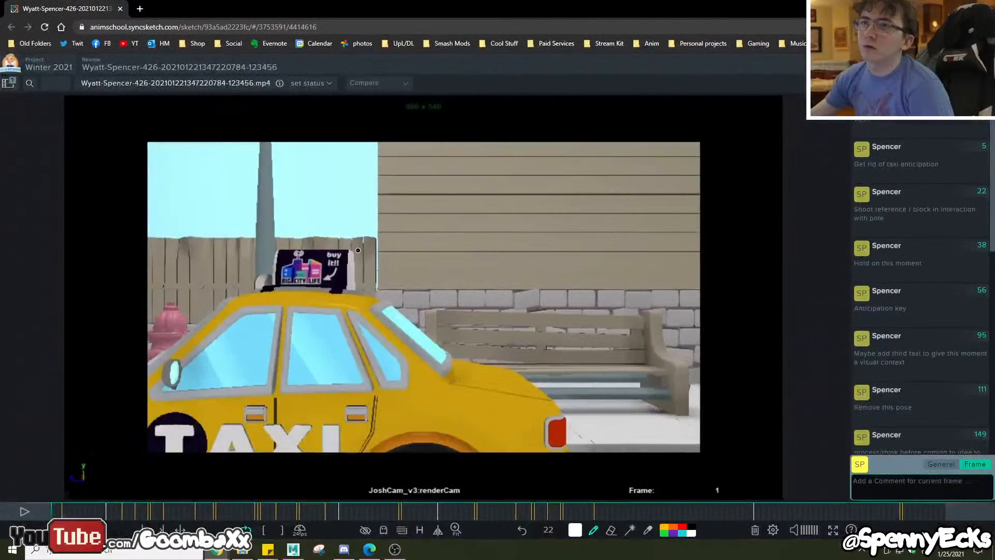
left_click(25, 511)
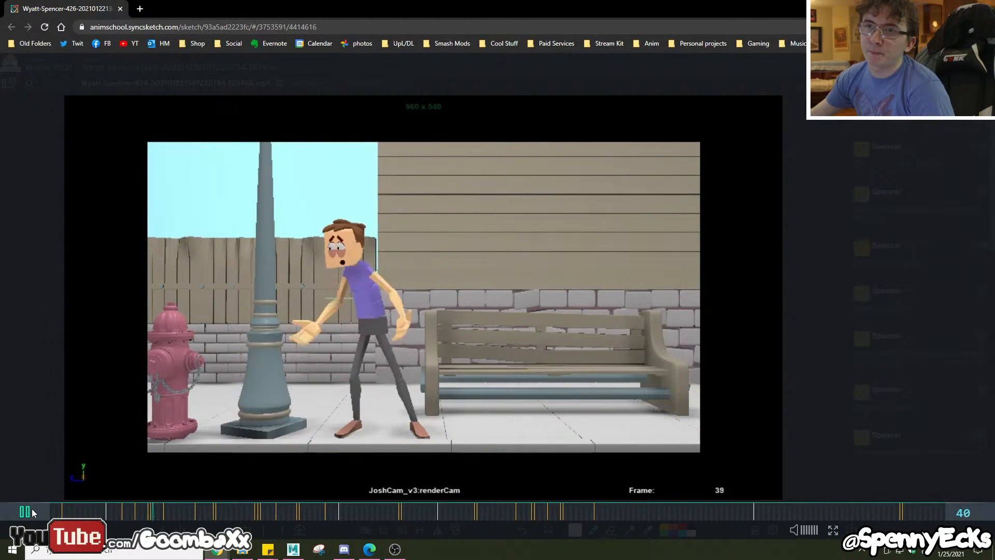
left_click(30, 511)
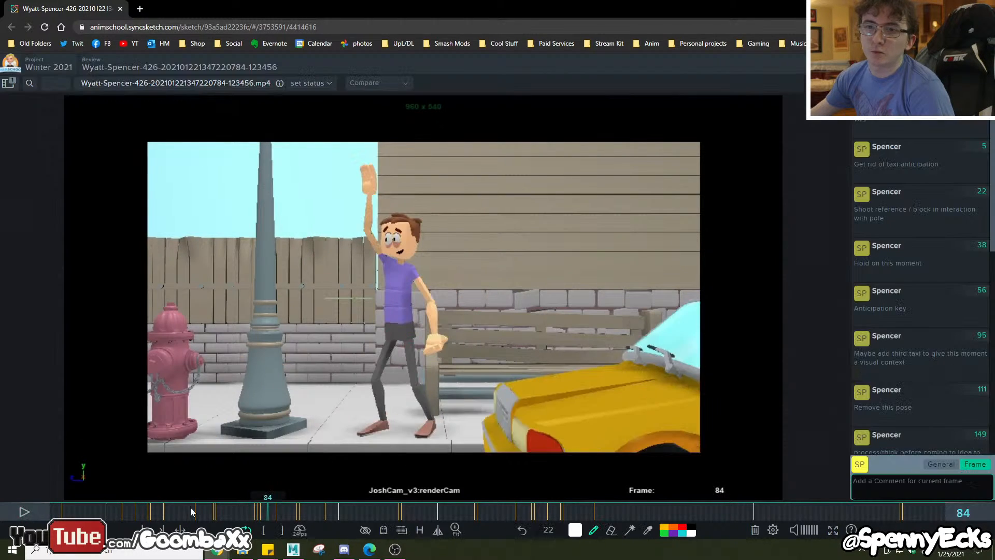
left_click(418, 534)
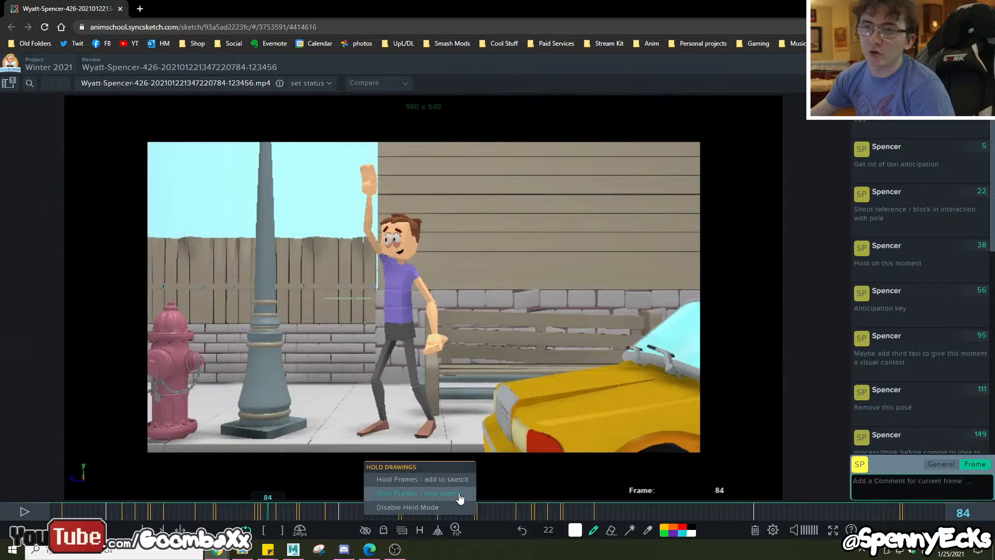
left_click(457, 494)
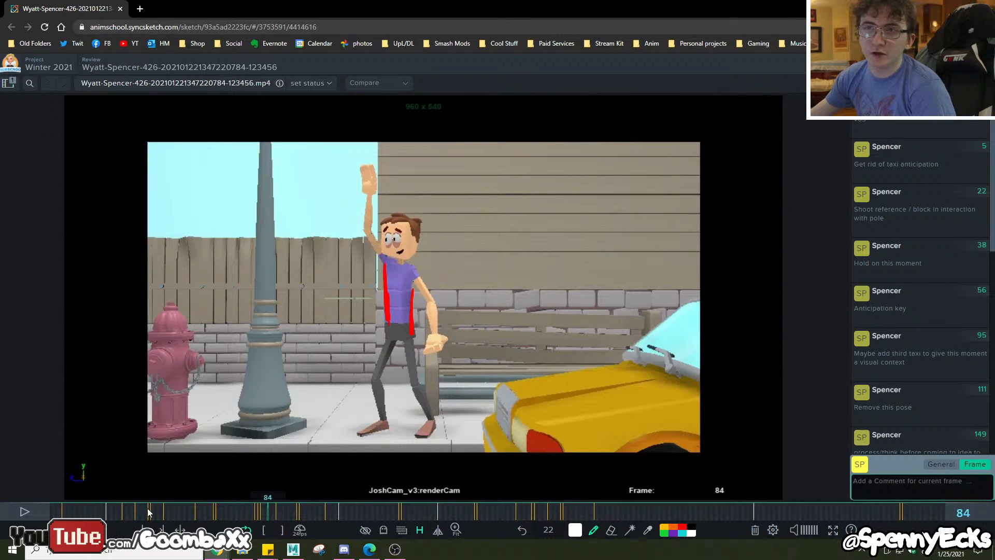
Play the review and scrub back through its annotated frames to examine the drawn notes up to the opening pole pose.
left_click(27, 513)
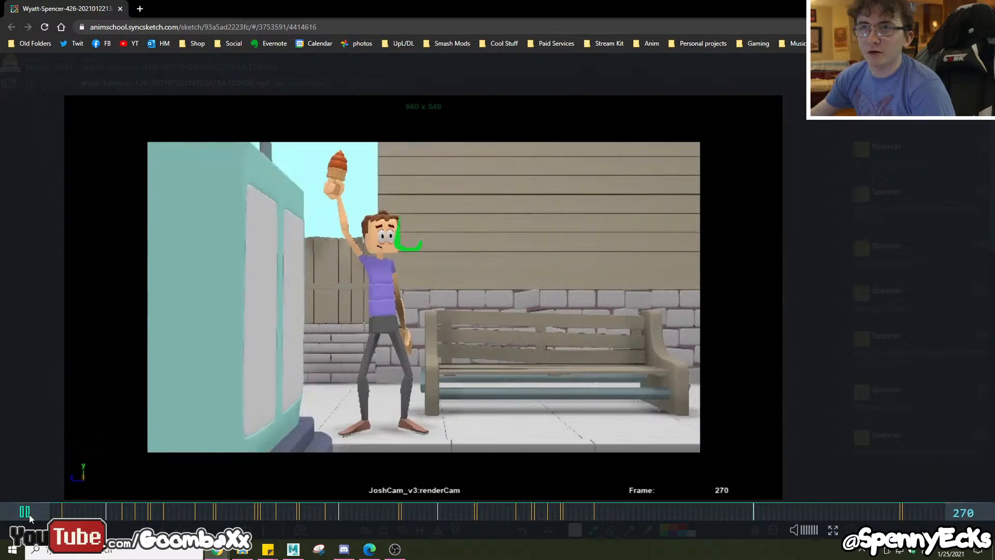
left_click(29, 514)
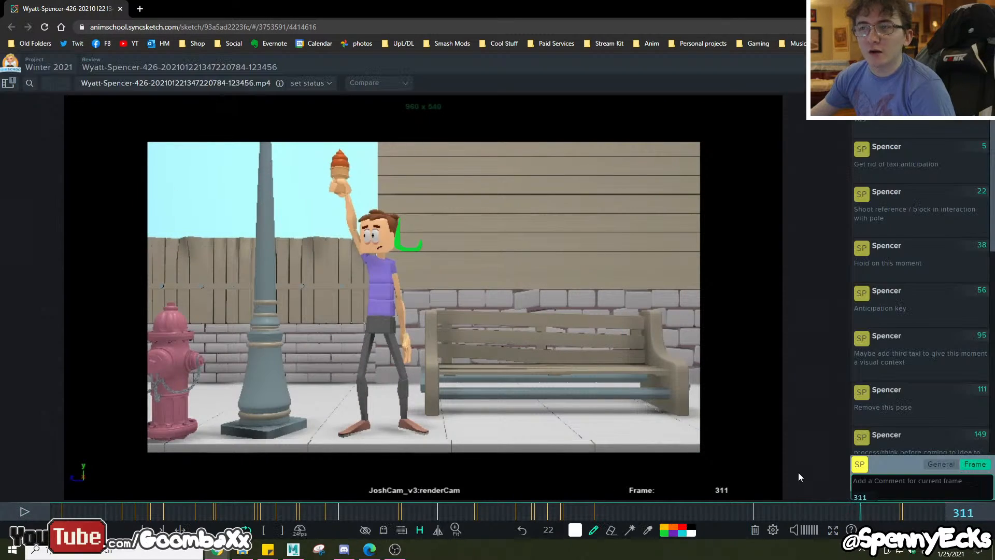
mouse_move(899, 512)
left_mouse_down()
mouse_move(180, 491)
mouse_move(61, 516)
mouse_move(135, 504)
mouse_move(114, 512)
mouse_move(150, 514)
mouse_move(116, 525)
mouse_move(98, 516)
mouse_move(145, 514)
mouse_move(52, 504)
left_mouse_up()
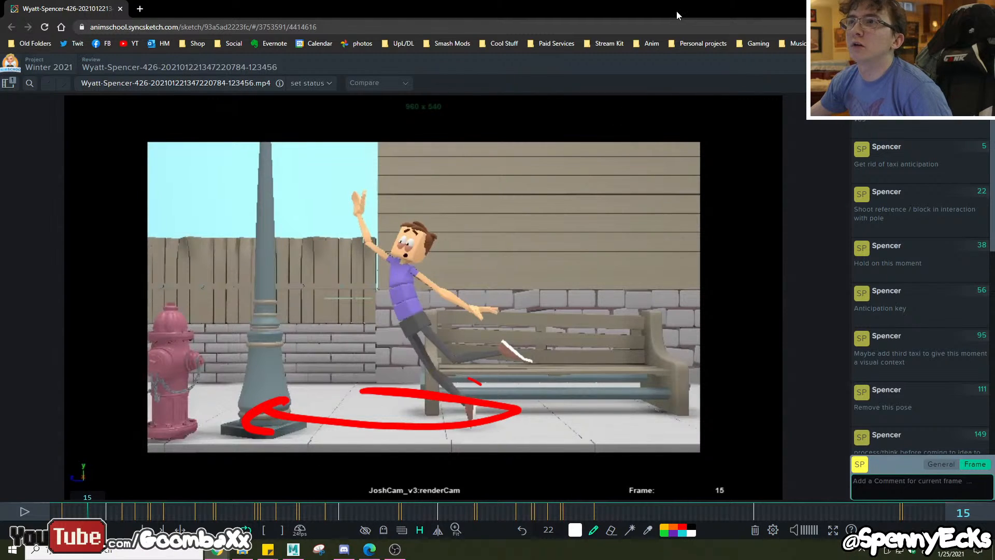
Switch back to Maya, play the blocking from the start, and examine the taxi's opening movement at frame 6.
key("alt+Tab")
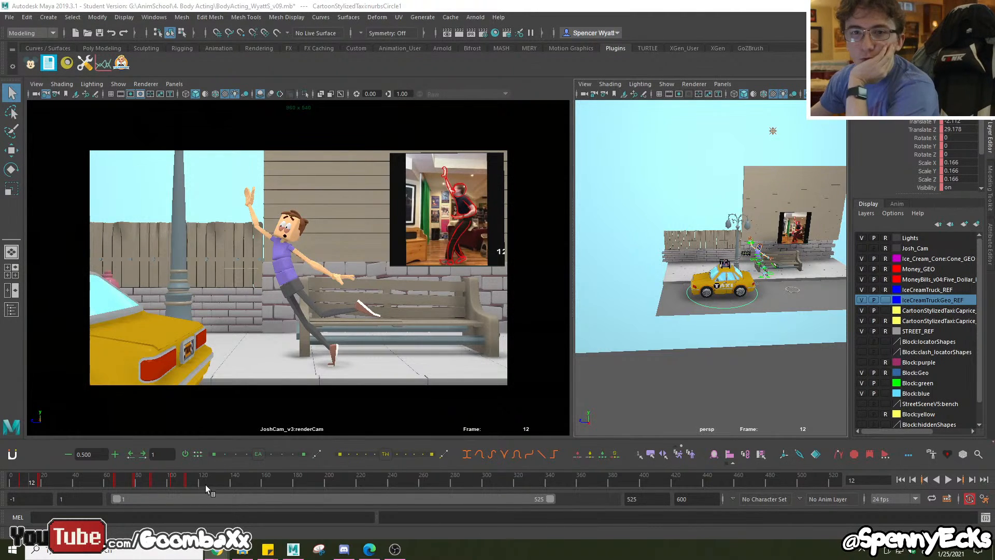
key("alt+v")
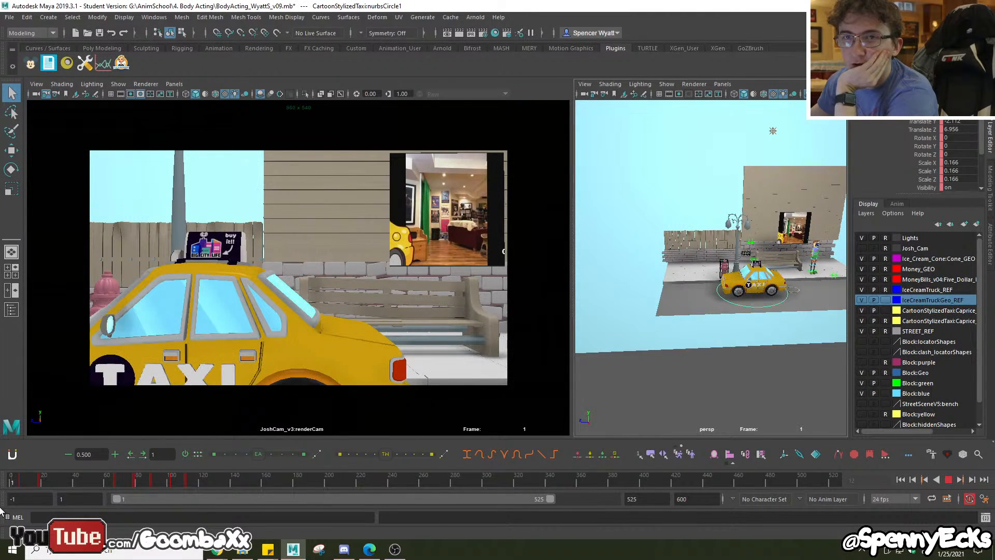
left_click(17, 487)
left_click_drag(17, 487, 19, 487)
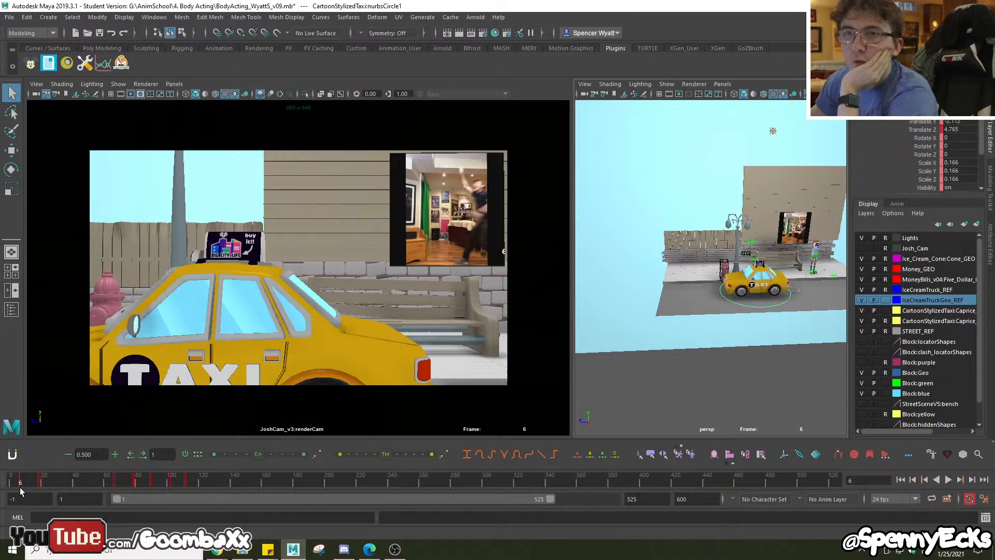
left_click(784, 325)
left_click_drag(786, 317, 762, 306)
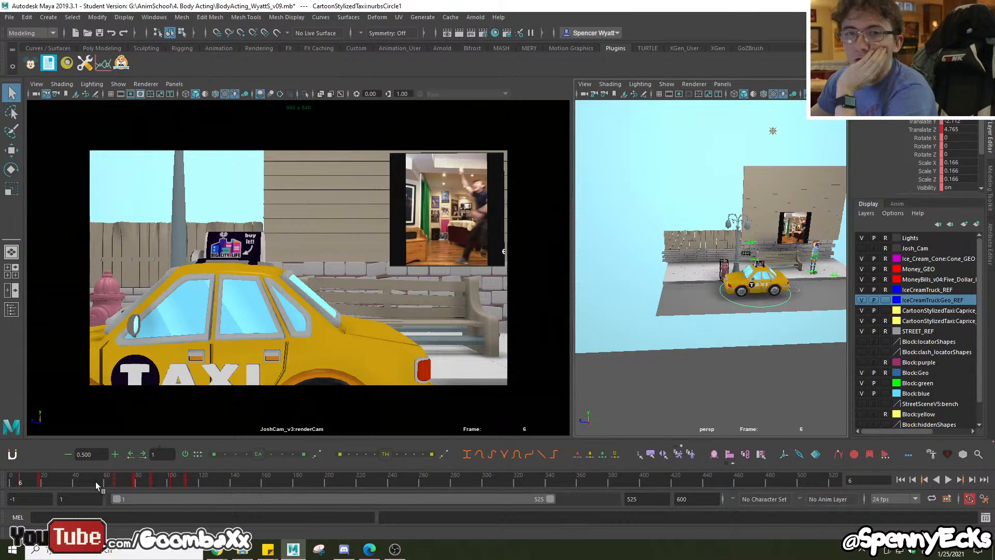
left_click_drag(20, 483, 20, 481)
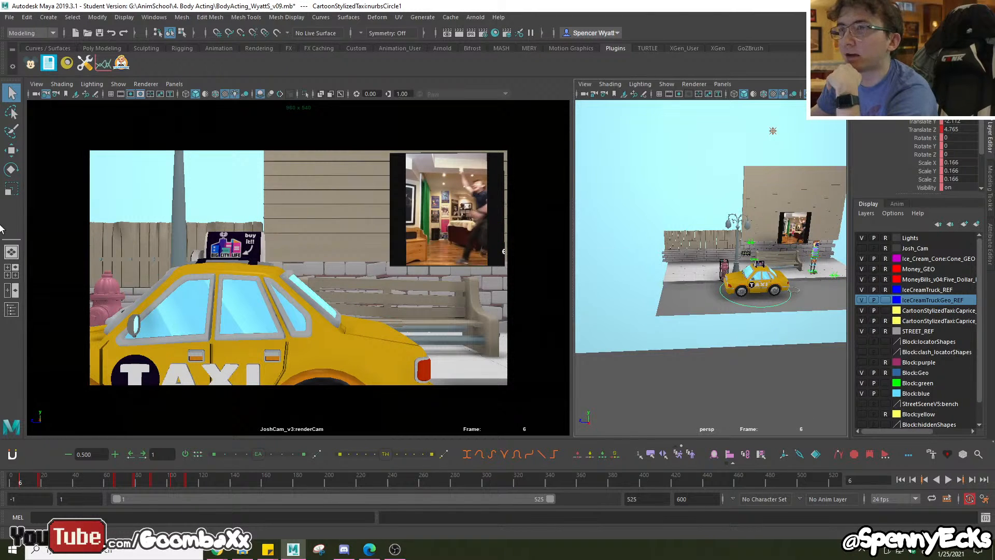
Activate the Move tool for the taxi control, select its Translate Z channel, and go to frame 1.
left_click(11, 150)
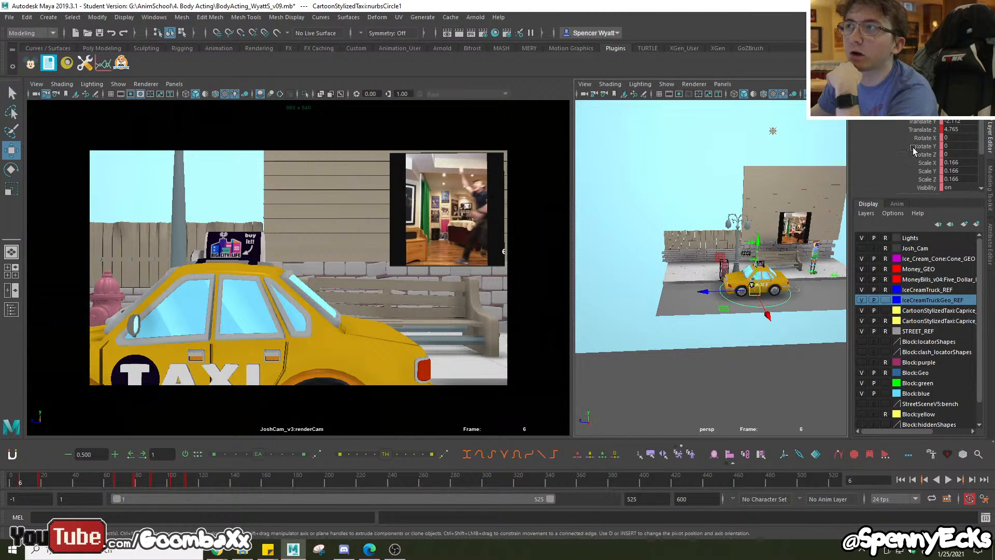
left_click(922, 130)
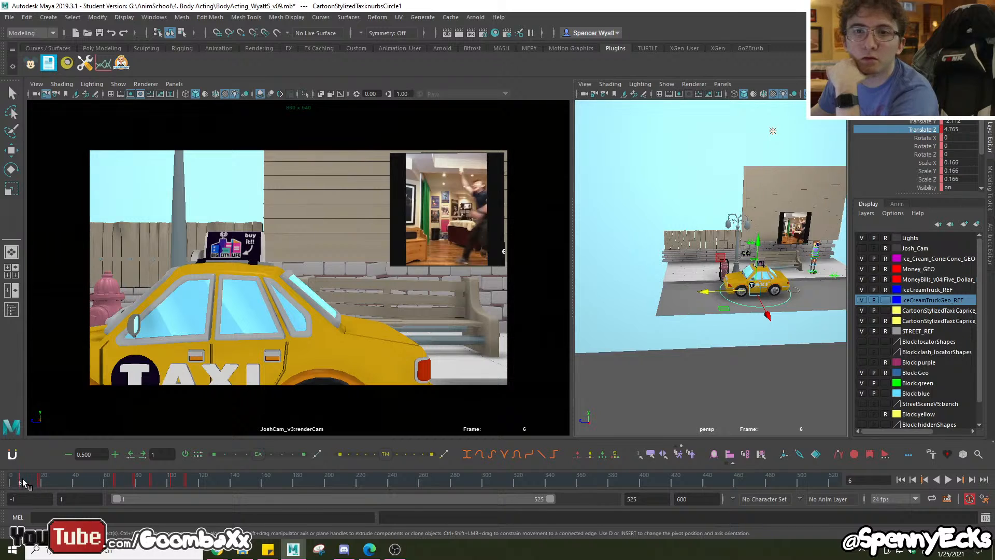
left_click(6, 485)
left_click_drag(4, 482, 11, 486)
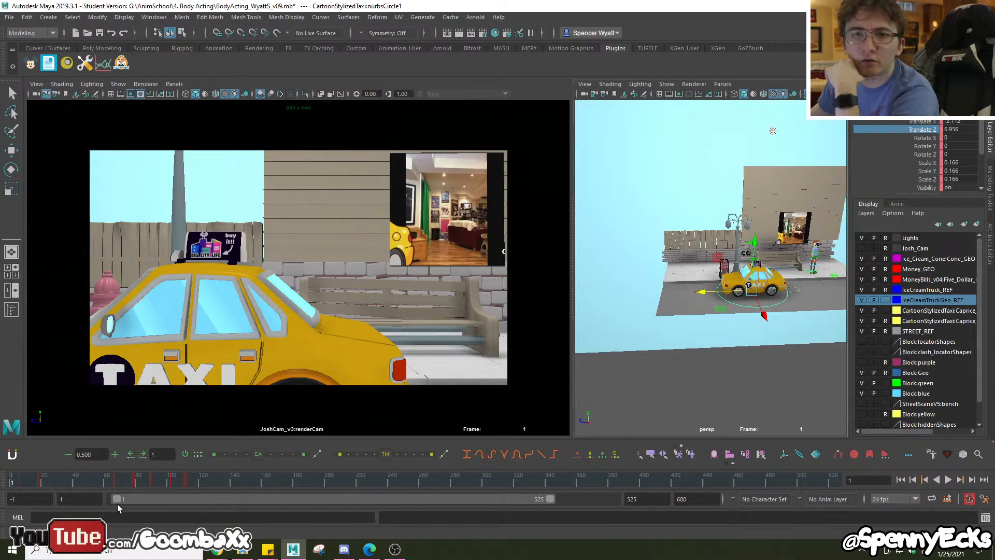
Examine the taxi at frame 0 with the playback range temporarily starting at frame -1.
left_click_drag(117, 500, 113, 499)
left_click_drag(15, 485, 15, 485)
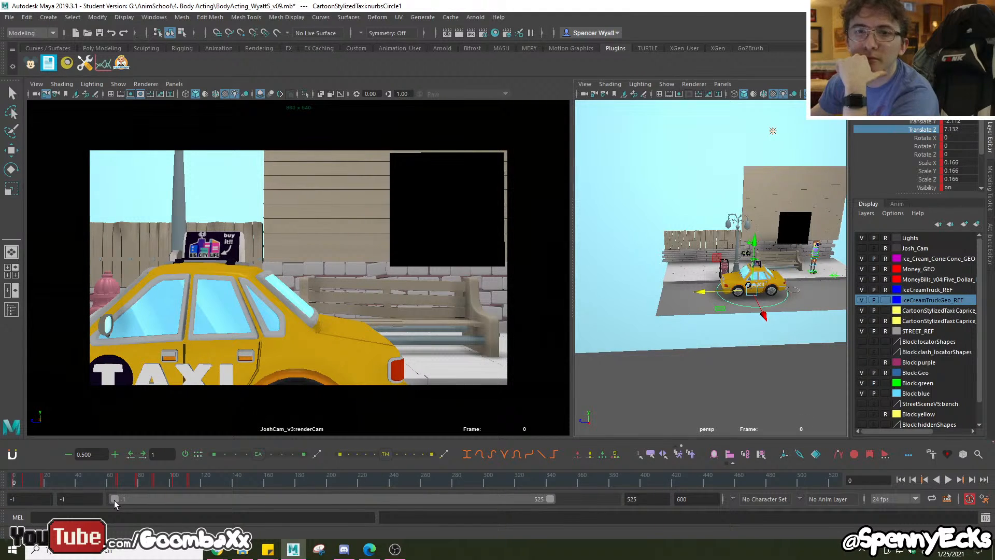
left_click_drag(114, 501, 116, 501)
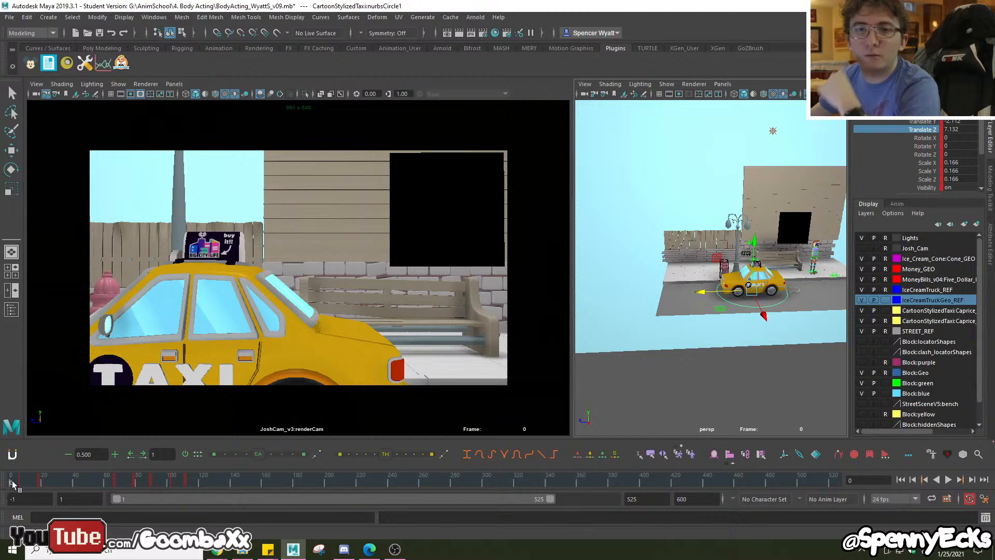
left_click_drag(26, 484, 1, 487)
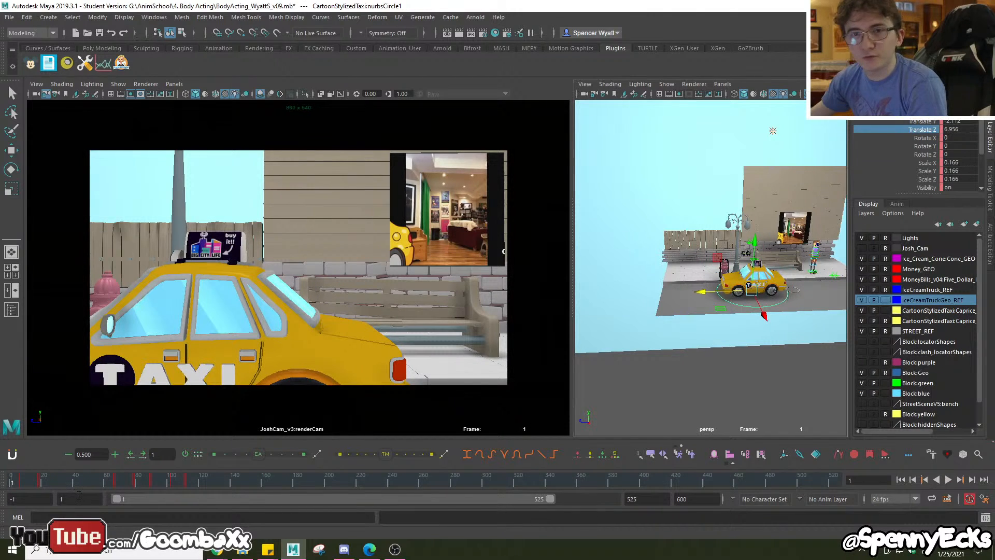
Start the playback range at frame -1 and delete the taxi control's keyframe at frame 0.
left_click_drag(114, 499, 111, 500)
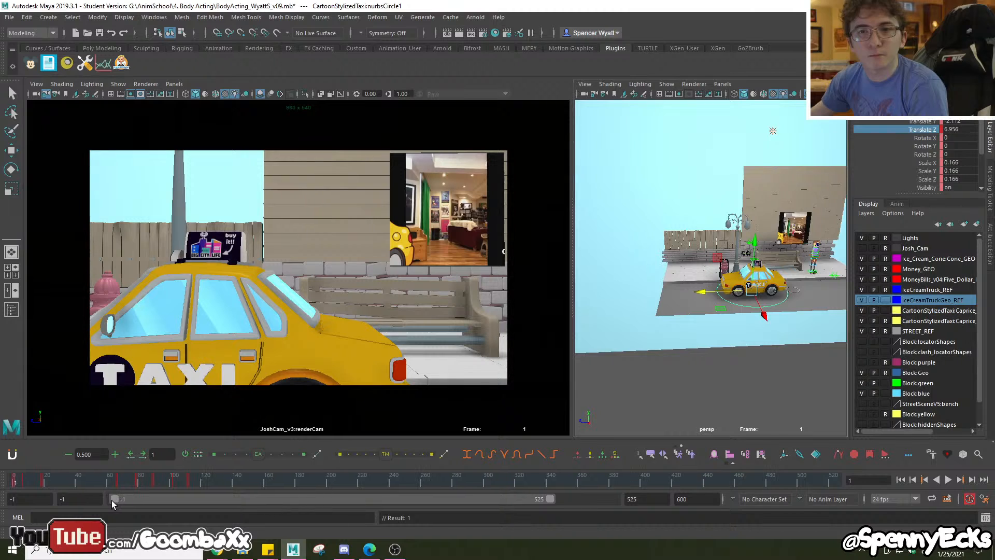
left_click_drag(15, 487, 14, 486)
right_click(15, 484)
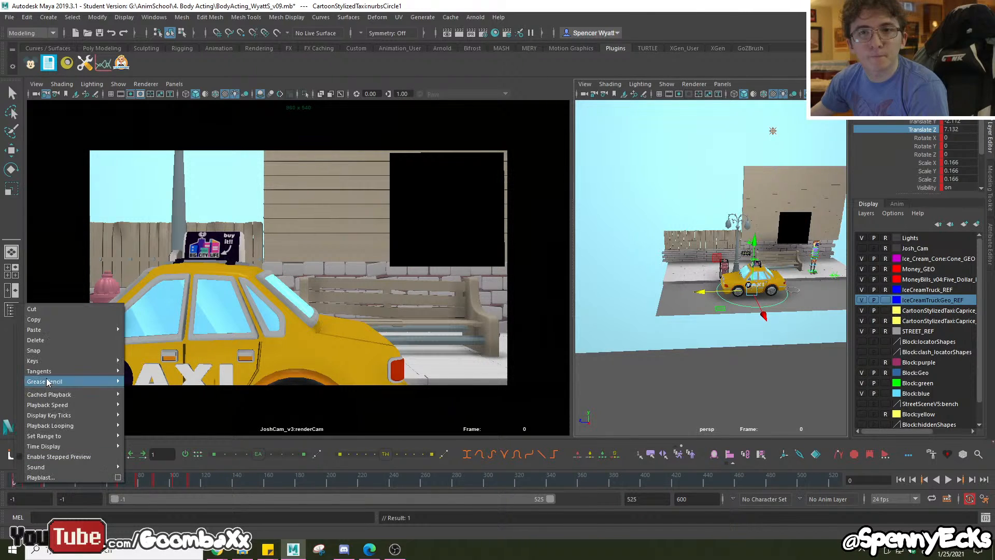
left_click(51, 340)
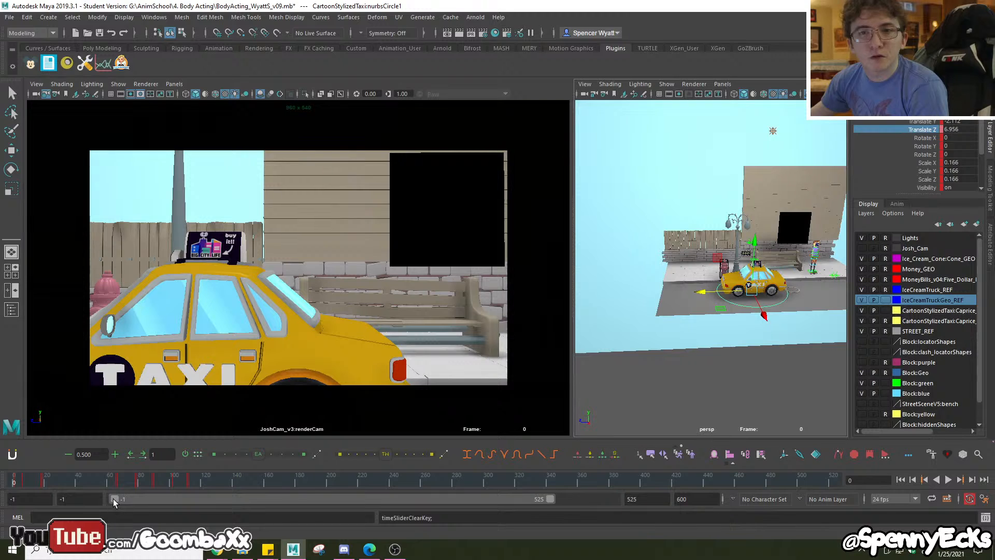
Compare the scene at frames 2 and -1 by shifting the start of the playback range.
left_click_drag(113, 498, 117, 498)
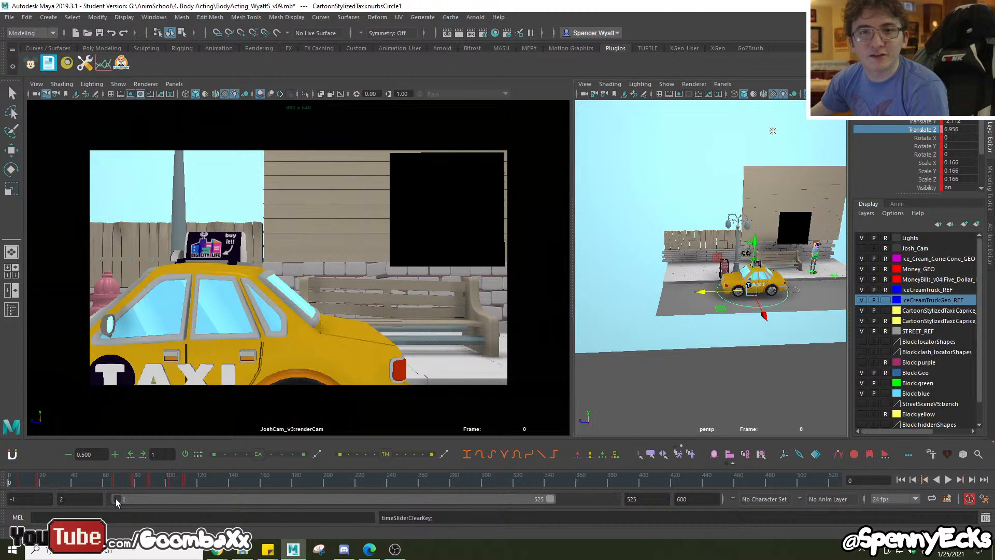
left_click_drag(8, 482, 12, 482)
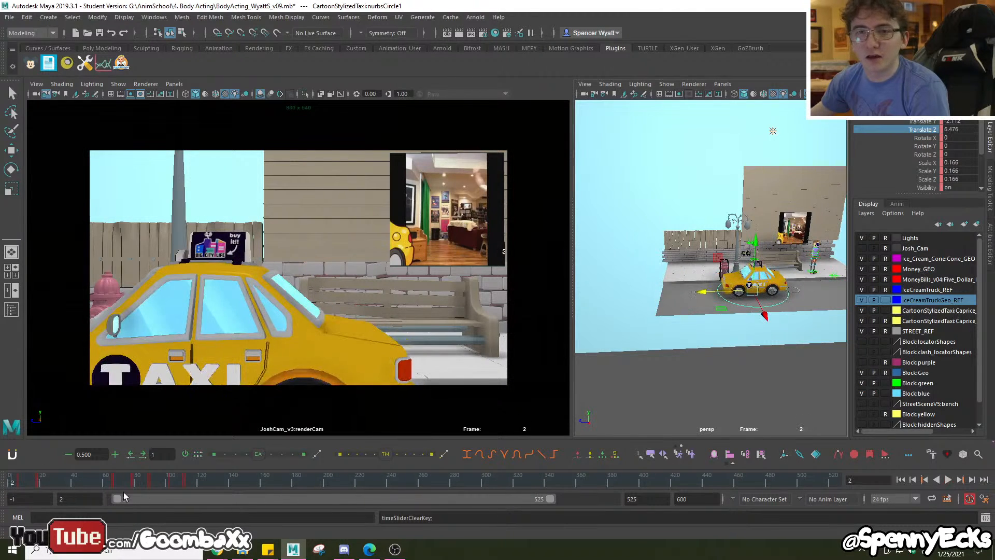
left_click_drag(123, 500, 117, 498)
left_click(13, 482)
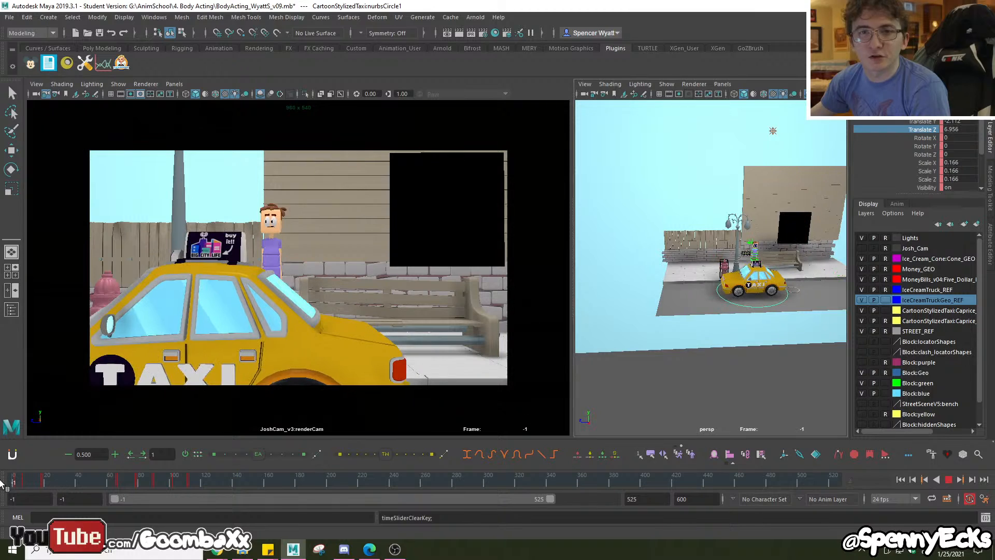
Examine the character behind the taxi in the perspective view and select his left upper arm control.
left_click_drag(670, 291, 660, 292, "alt")
right_click_drag(661, 292, 726, 397, "alt")
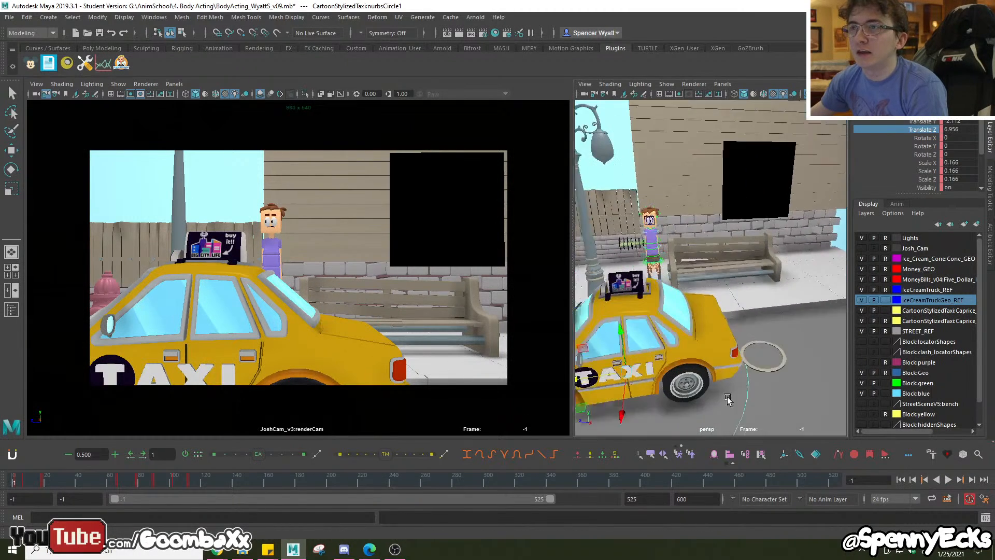
left_click_drag(727, 396, 632, 263, "alt")
right_click_drag(632, 263, 726, 275, "alt")
left_click_drag(725, 274, 741, 246, "alt")
middle_click_drag(741, 246, 657, 214, "alt")
left_click(662, 199)
right_click_drag(666, 200, 660, 166, "alt")
left_click_drag(660, 165, 686, 168, "alt")
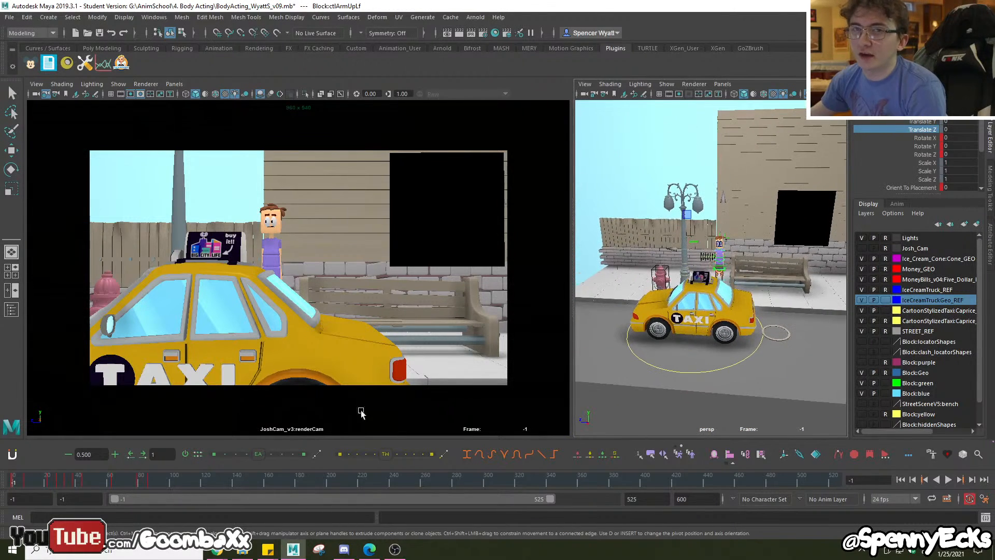
Set both the animation start and the playback start to frame 1.
left_click(78, 499)
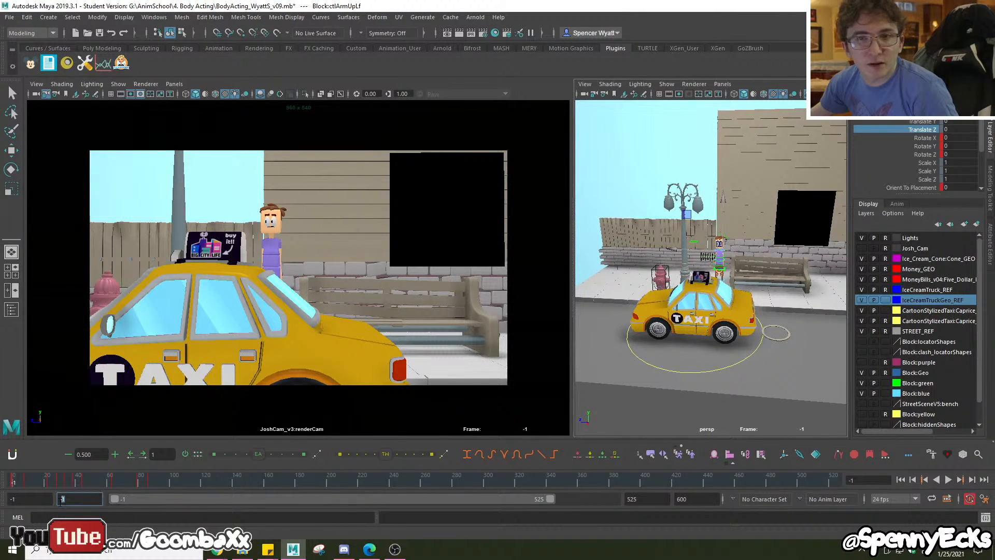
key("Return")
left_click(19, 499)
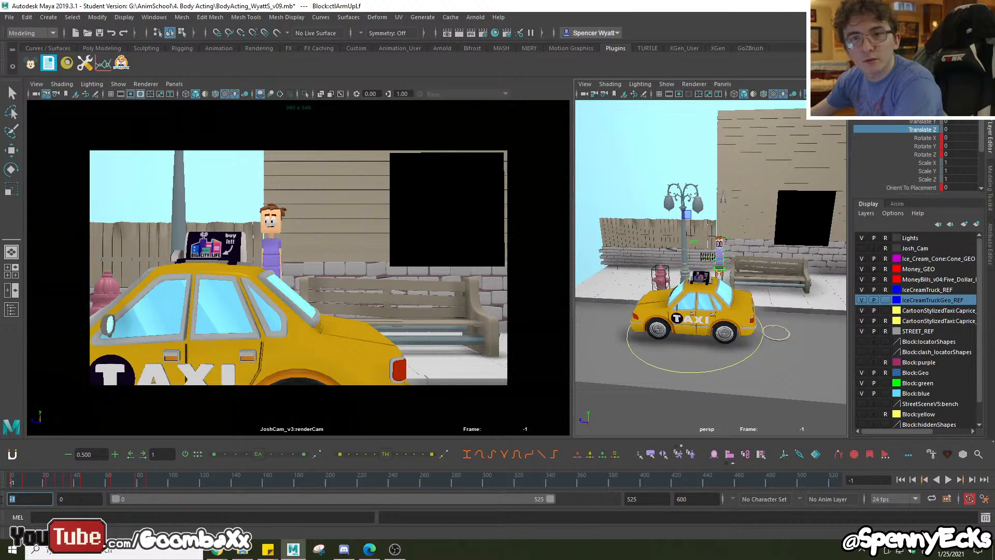
type("0")
key("Return")
left_click(87, 499)
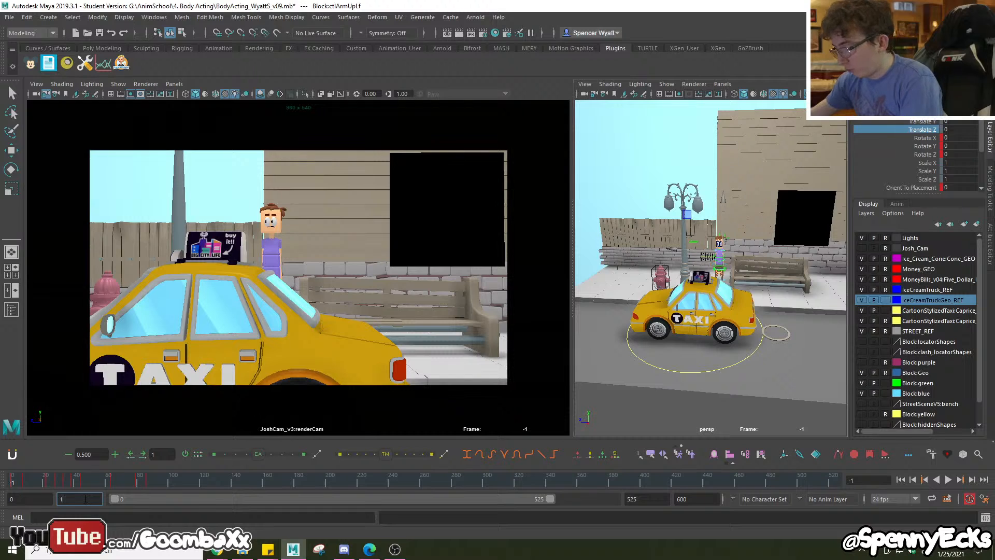
type("1")
key("Return")
left_click(42, 499)
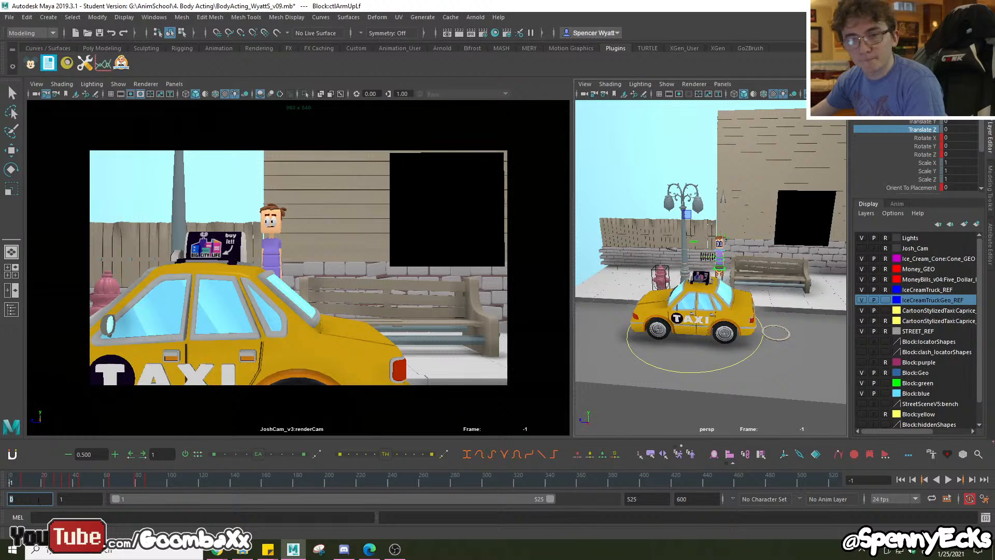
key("Return")
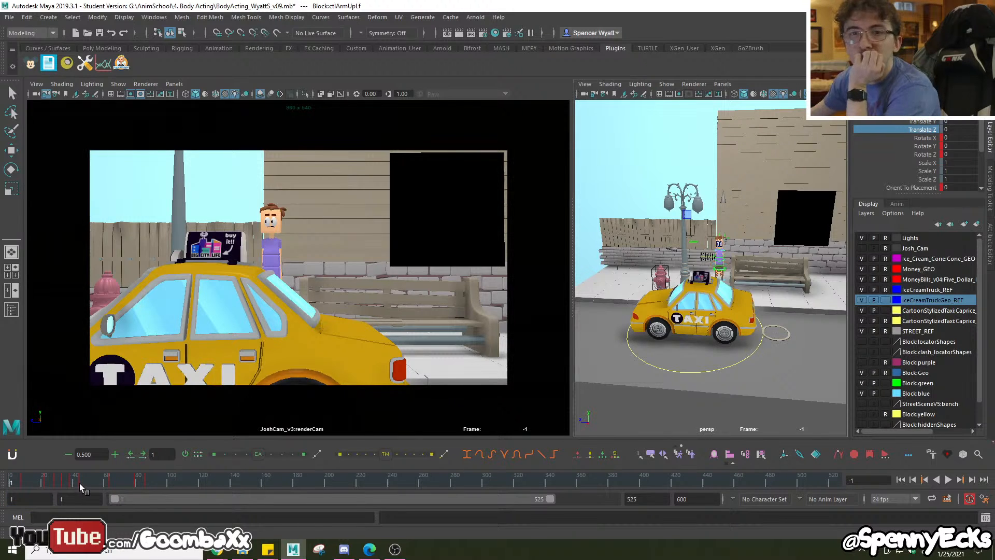
Play back the opening of the shot and display the taxi control's curves in the Graph Editor beside the camera view.
key("alt+v")
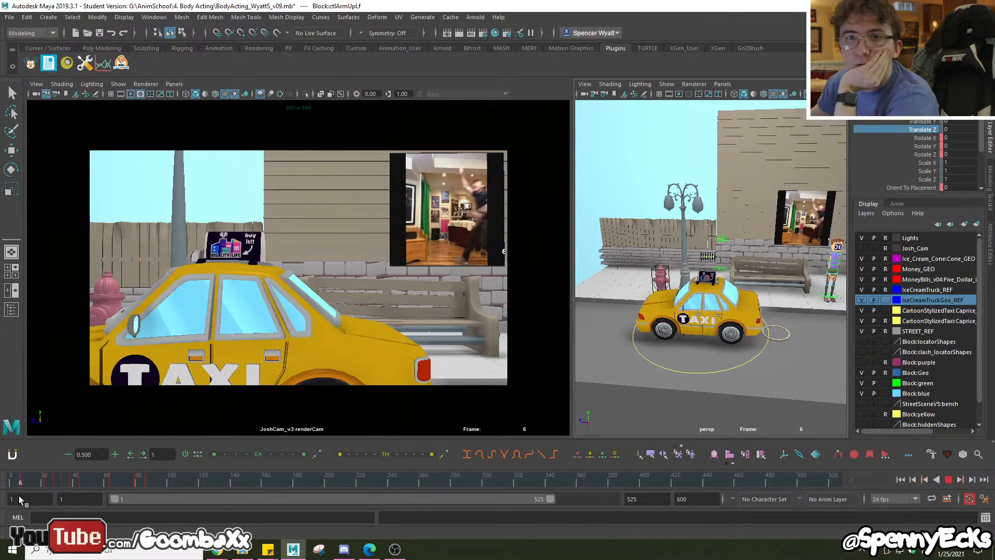
key("alt+v")
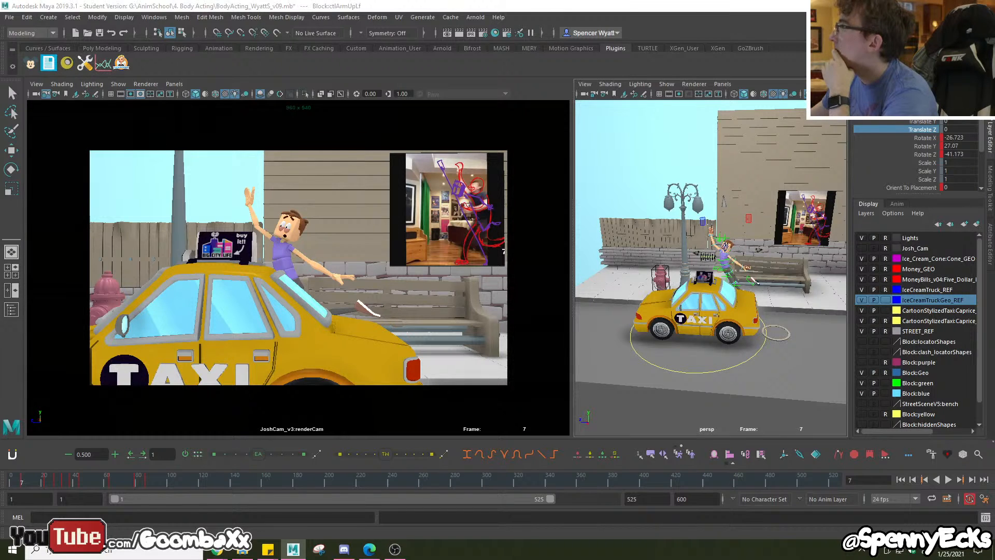
left_click_drag(994, 269, 542, 100)
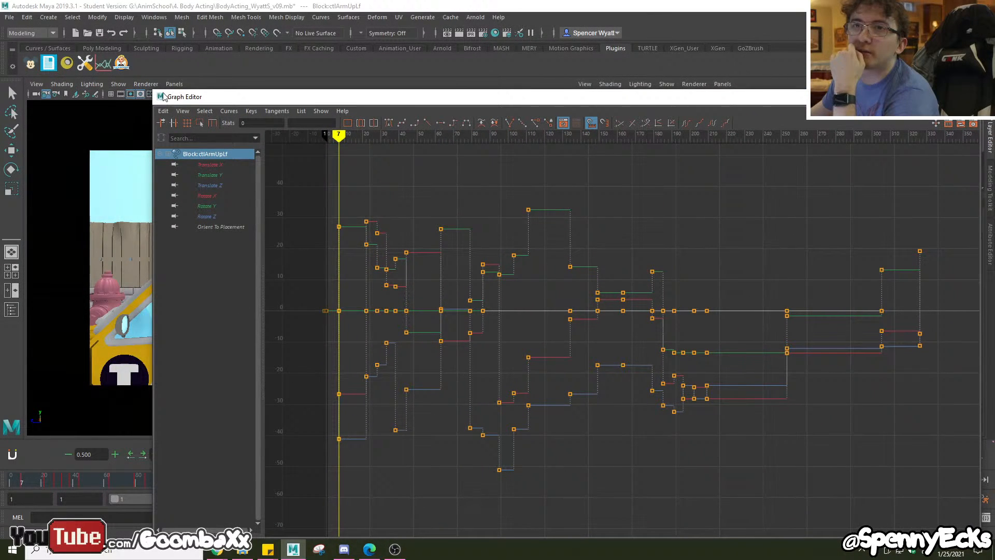
left_click_drag(154, 92, 381, 2)
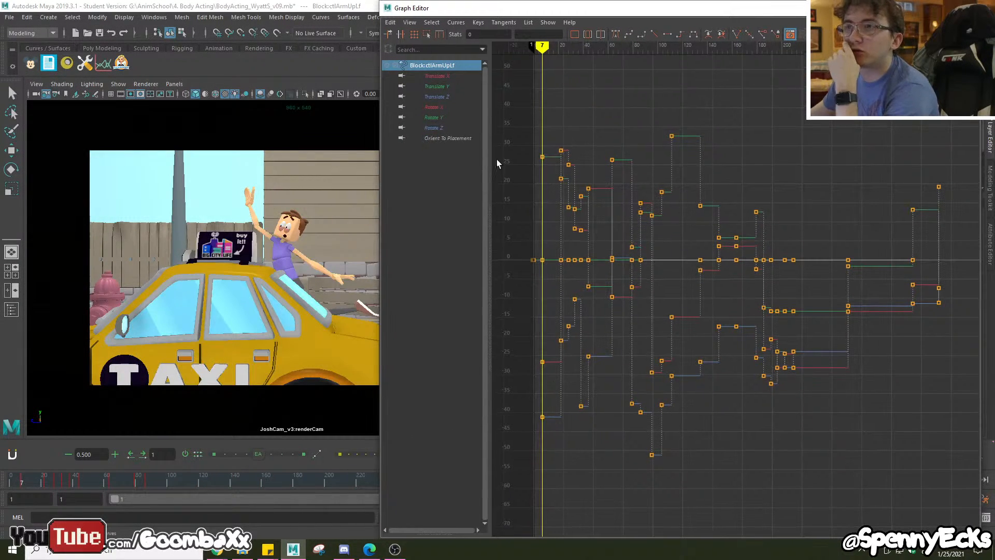
scroll(574, 179, "up", 3)
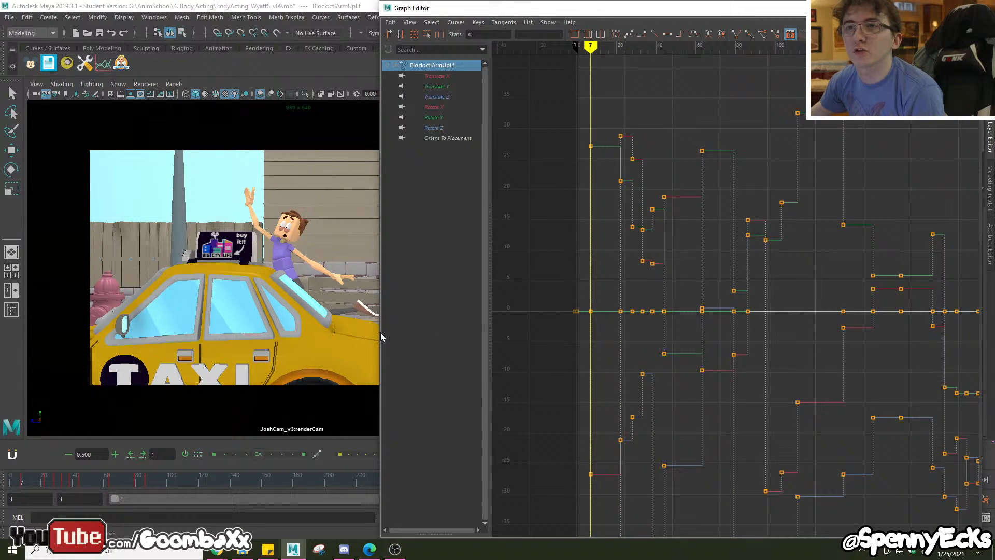
left_click_drag(380, 332, 642, 386)
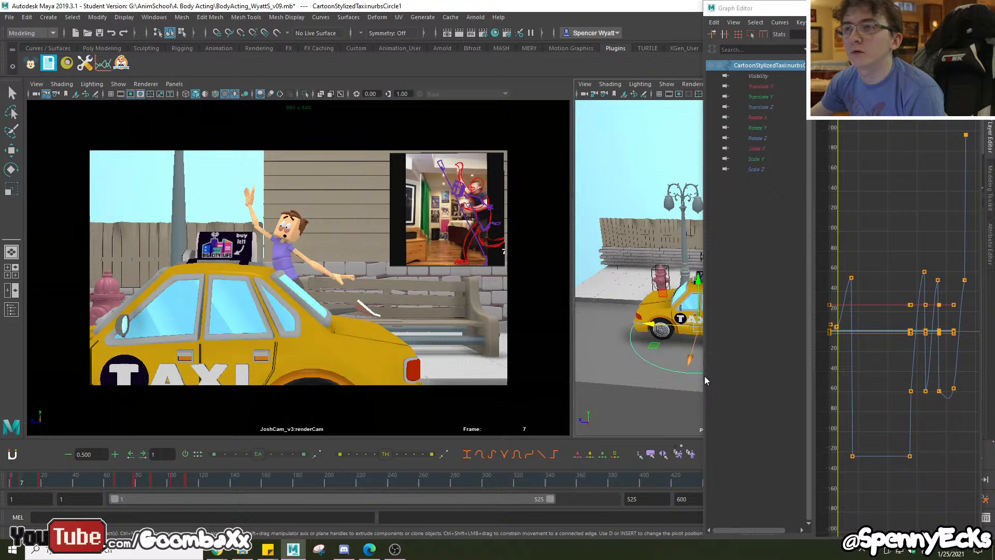
left_click_drag(704, 375, 571, 383)
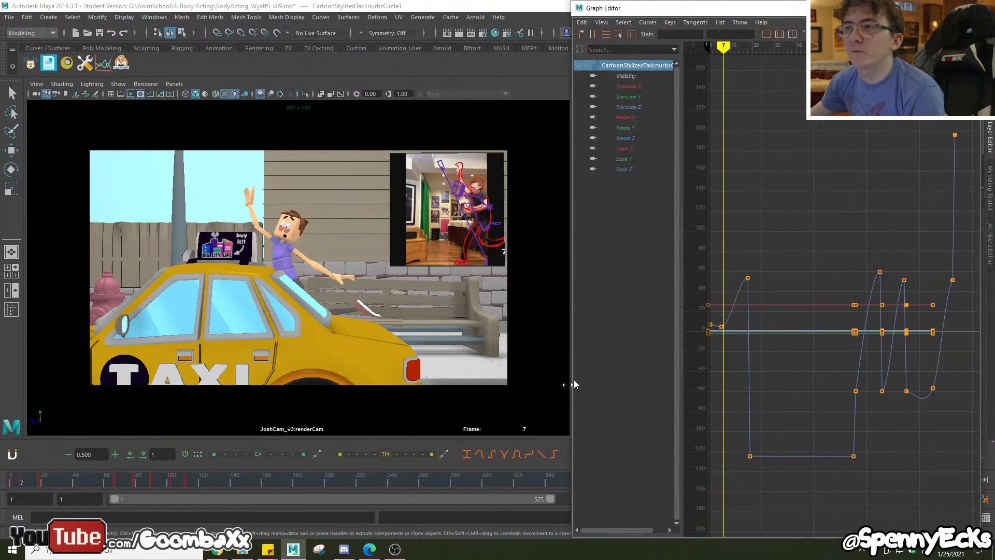
Isolate the taxi's Translate Z curve in the Graph Editor and move the current time to frame 6.
left_click(624, 107)
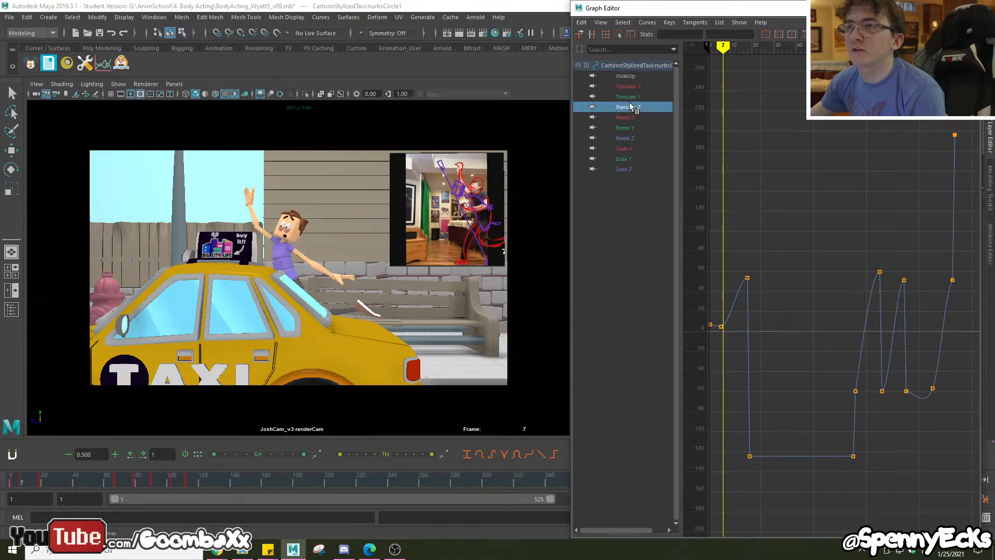
key("f")
scroll(844, 284, "up", 4)
middle_click_drag(774, 316, 809, 329, "alt")
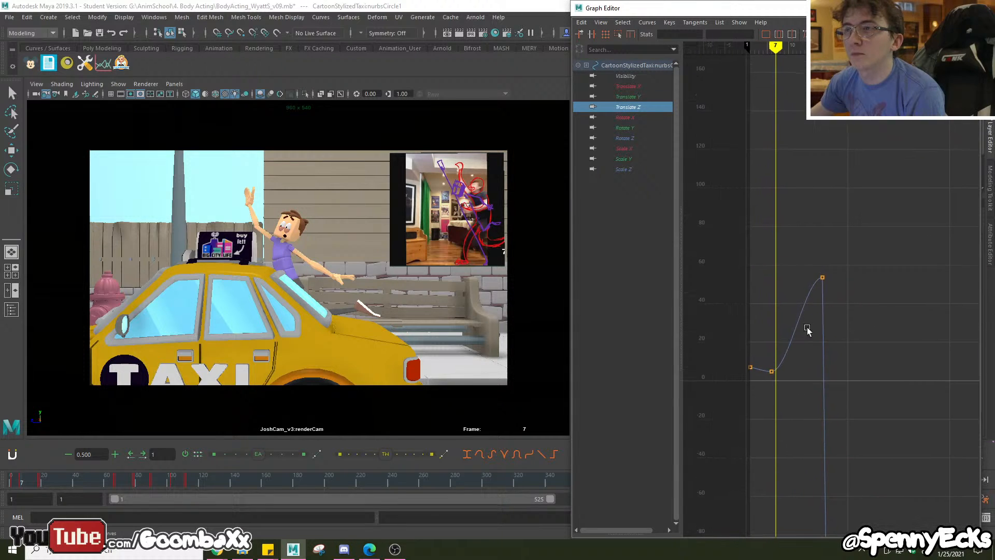
mouse_move(776, 52)
left_mouse_down()
mouse_move(732, 59)
mouse_move(776, 61)
mouse_move(771, 54)
left_mouse_up()
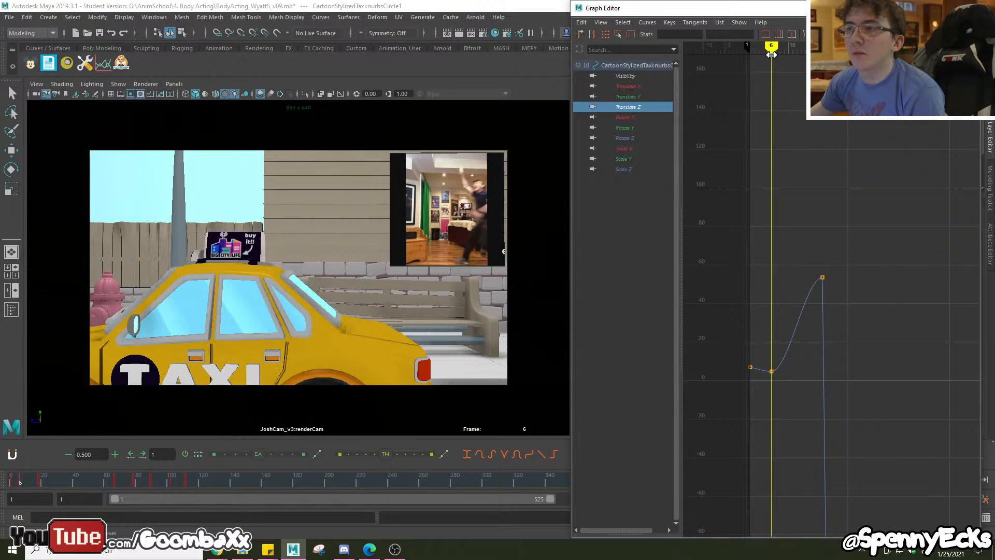
Raise the taxi's Translate Z key at frame 6 to about 6.956, level with the first key, and scrub back to frame 1.
scroll(817, 340, "down", 2)
middle_click_drag(824, 331, 891, 243, "alt")
scroll(875, 249, "up", 4)
scroll(887, 273, "up", 4)
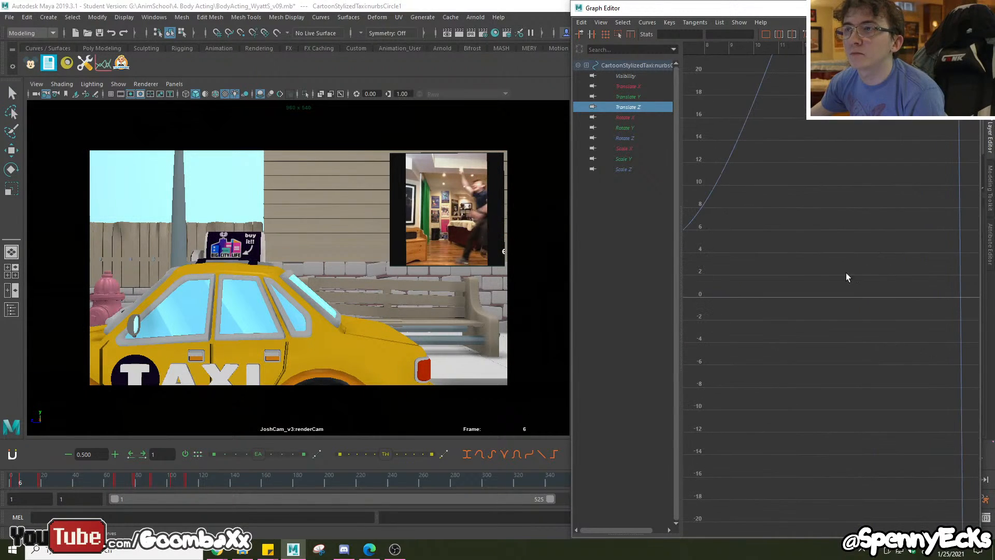
middle_click_drag(837, 276, 944, 306, "alt")
scroll(803, 278, "up", 4)
middle_click_drag(783, 278, 884, 318, "alt")
scroll(882, 313, "down", 5)
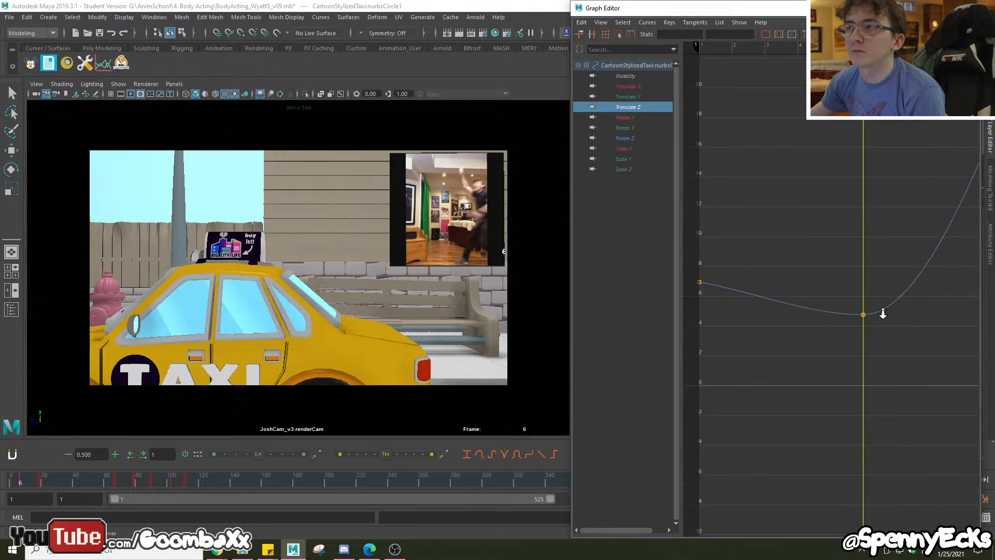
left_click(868, 323)
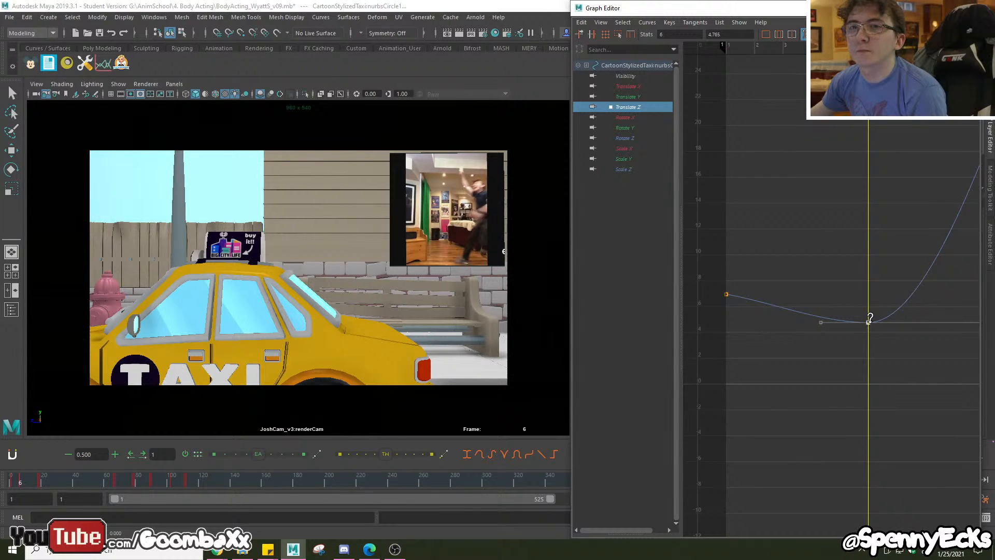
left_click_drag(868, 322, 868, 294)
left_click_drag(51, 479, 3, 478)
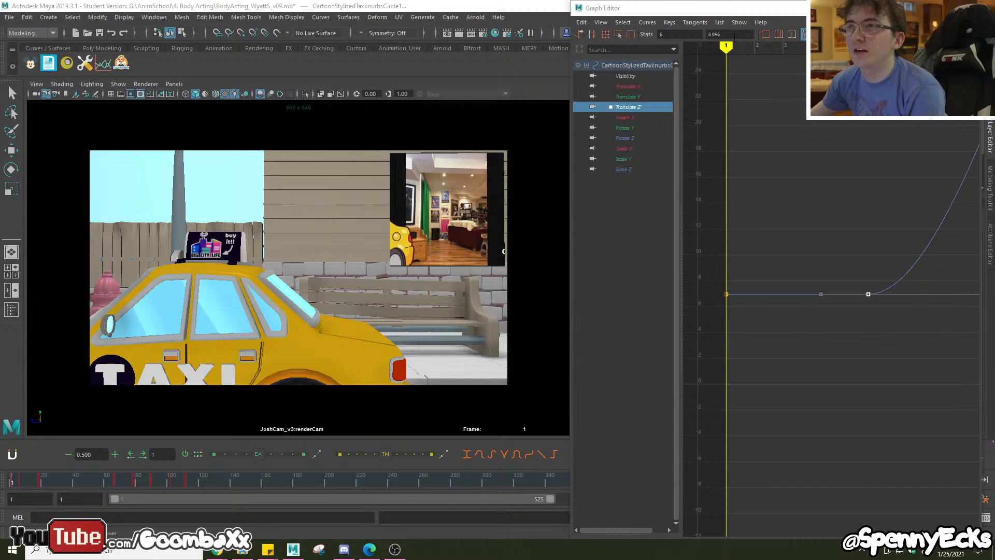
Play back and scrub the opening frames in the camera view to check the taxi's departure without anticipation.
mouse_move(766, 10)
left_mouse_down()
mouse_move(730, 26)
mouse_move(785, 14)
left_mouse_up()
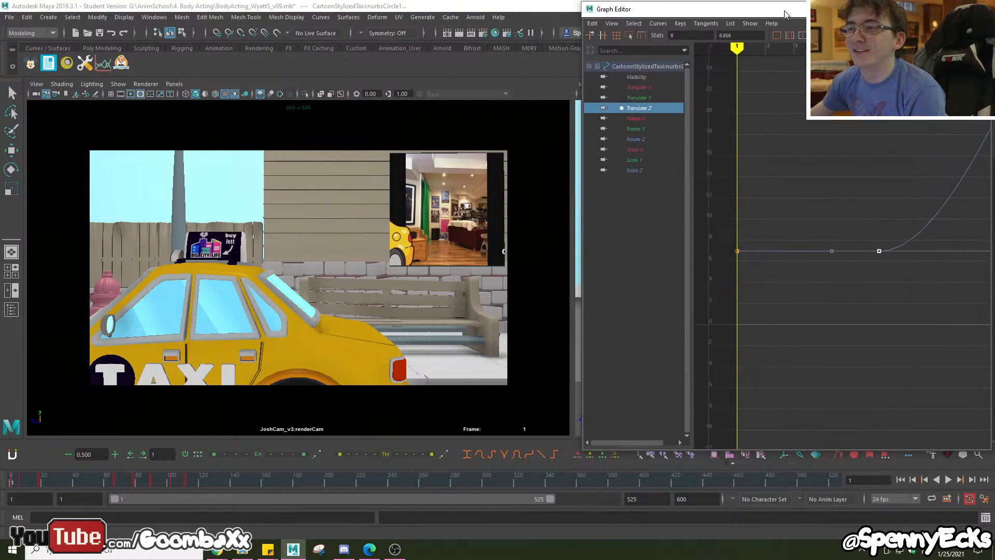
left_click(948, 480)
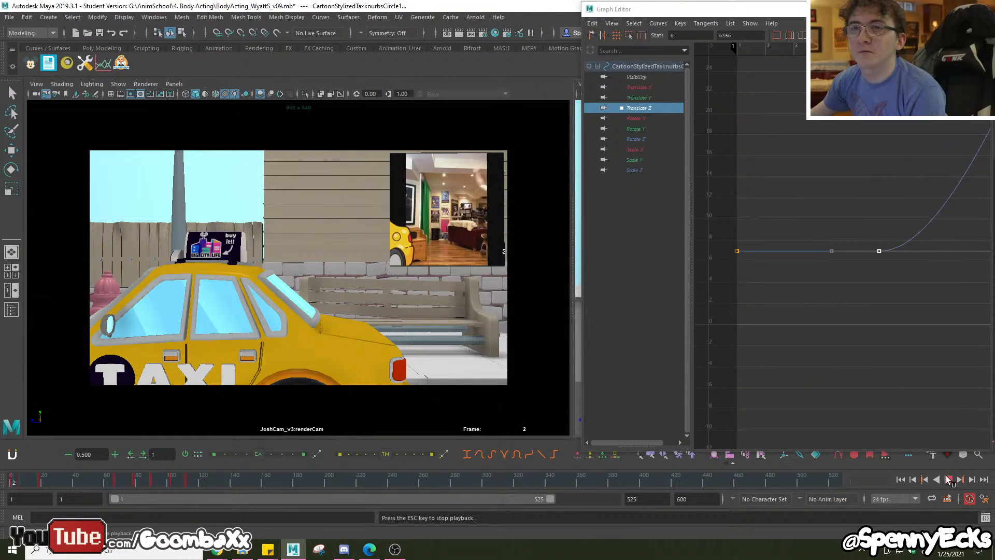
left_click(12, 483)
left_click(10, 482)
left_click(13, 486)
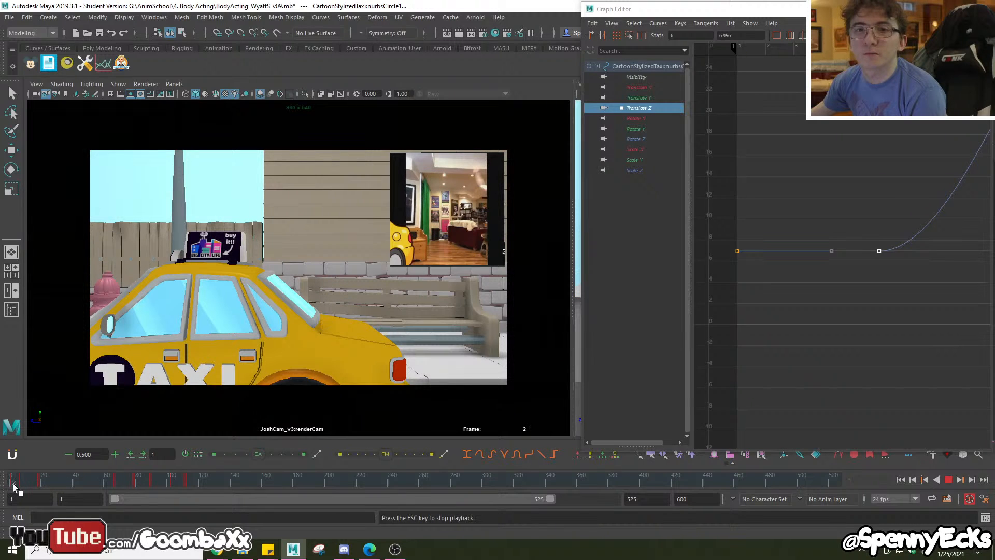
left_click_drag(14, 486, 17, 490)
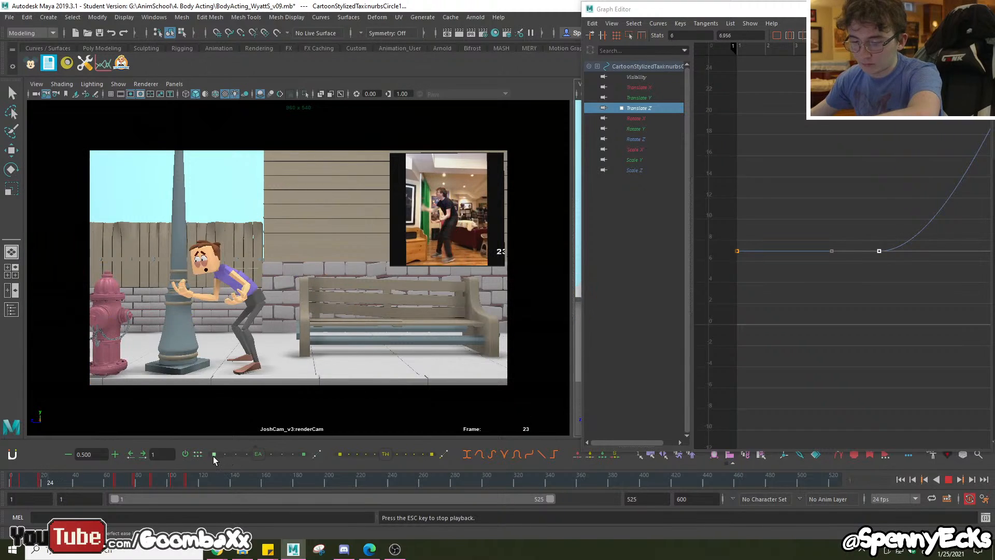
left_click(946, 480)
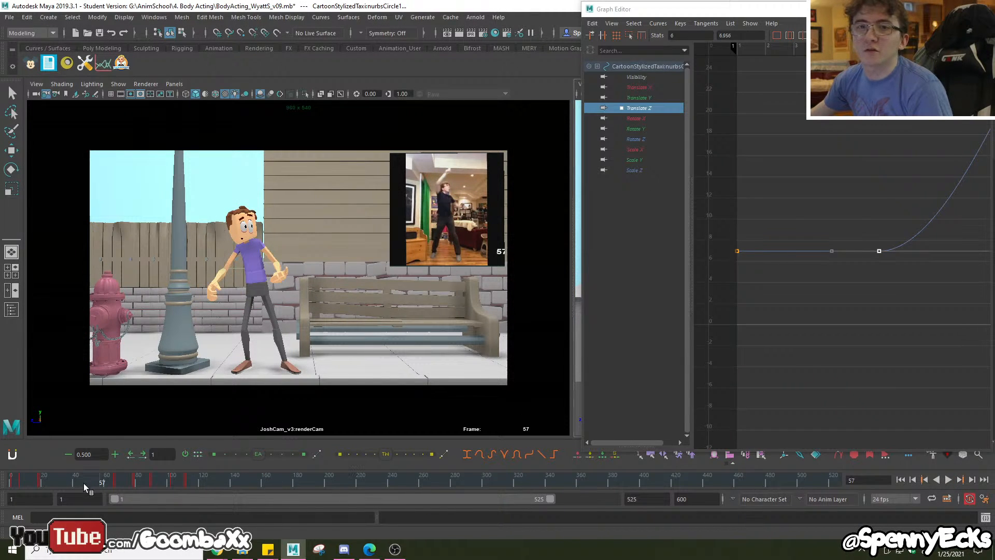
left_click(901, 480)
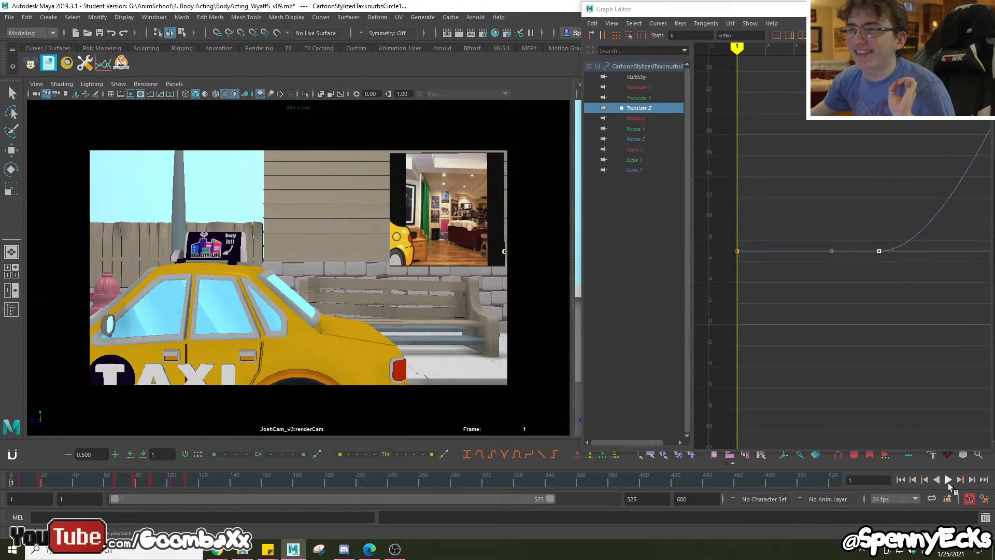
left_click(33, 475)
left_click_drag(14, 481, 19, 482)
scroll(880, 244, "up", 3)
left_click(863, 227)
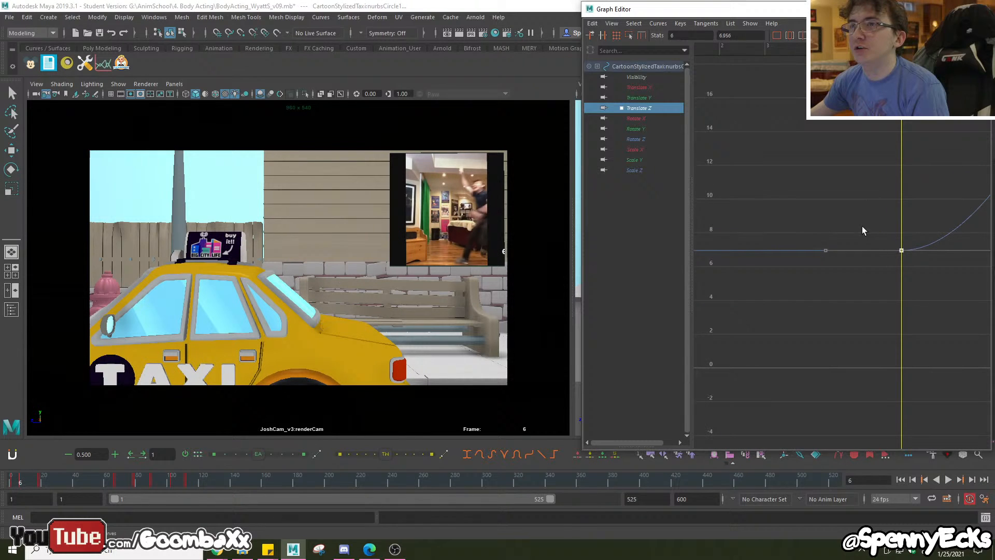
left_click(651, 120)
left_click(649, 109)
scroll(898, 228, "down", 2)
scroll(885, 241, "up", 2)
middle_click_drag(886, 240, 875, 235, "alt")
right_click_drag(876, 235, 869, 237, "alt")
left_click_drag(879, 275, 885, 278)
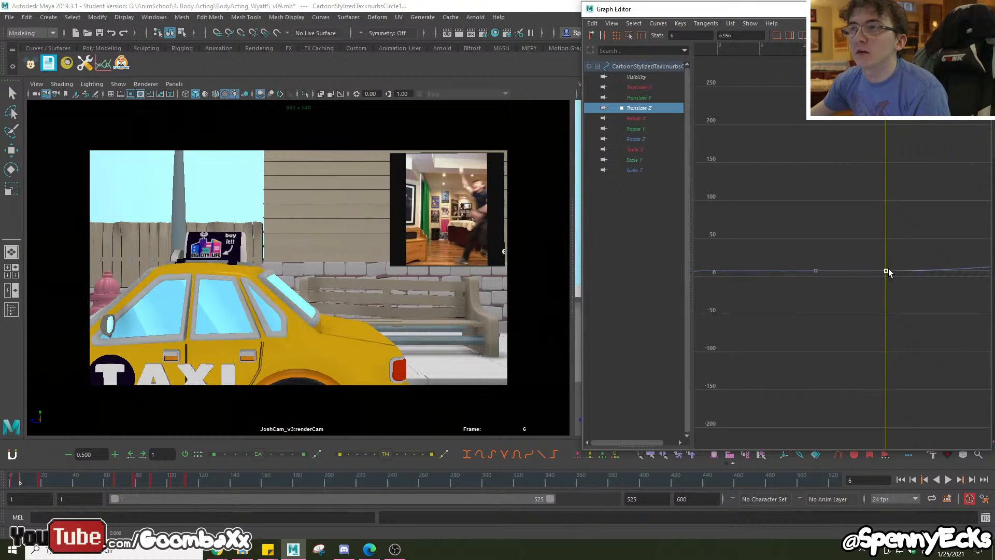
key("ctrl+z")
Delete all keys on the taxi control's Scale X, Scale Y and Scale Z curves.
middle_click_drag(900, 235, 821, 270, "alt")
right_click_drag(822, 245, 782, 245, "alt")
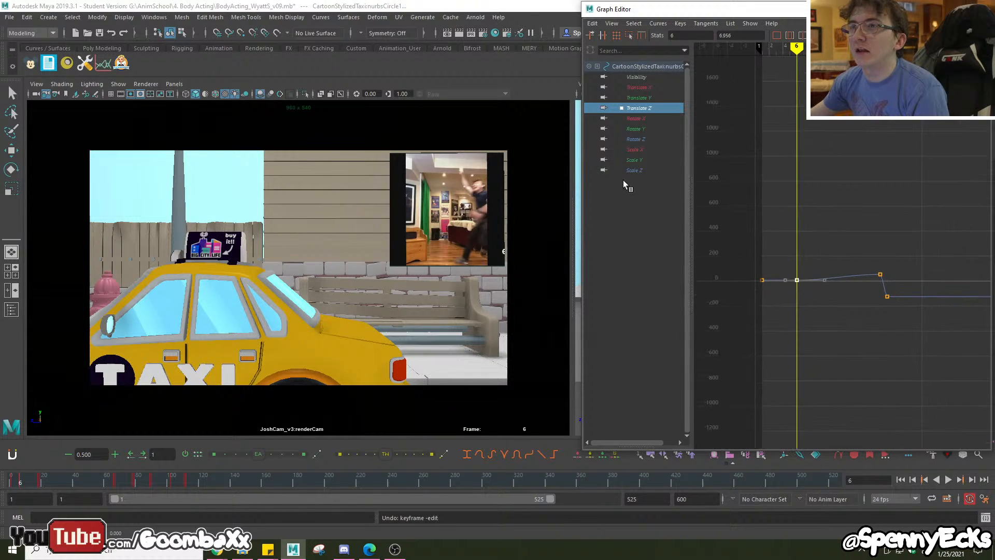
left_click(635, 170)
left_click(645, 151, "shift")
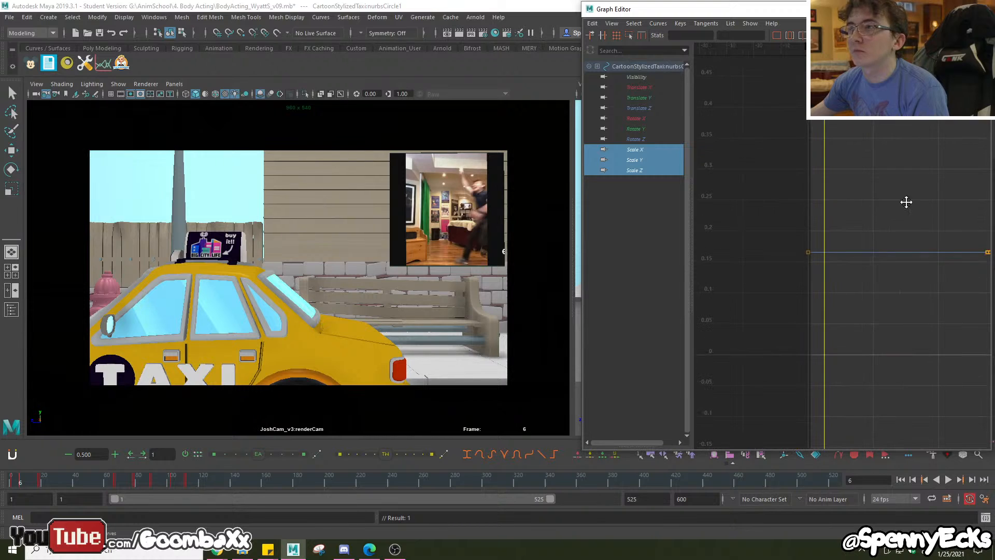
right_click_drag(907, 202, 772, 223, "alt")
left_click_drag(932, 215, 759, 283)
key("Delete")
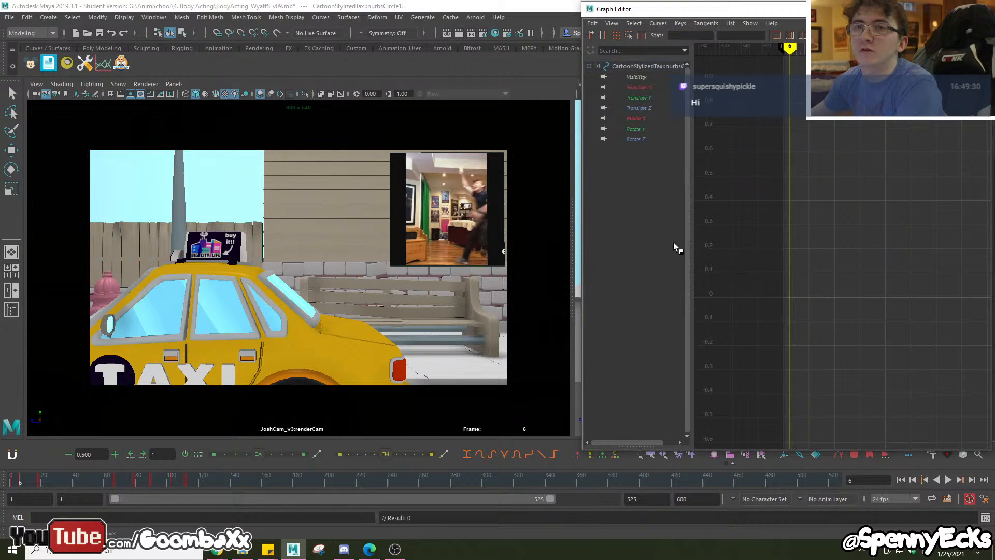
Delete all keys on the taxi control's Rotate X, Rotate Y and Rotate Z curves.
left_click(644, 142)
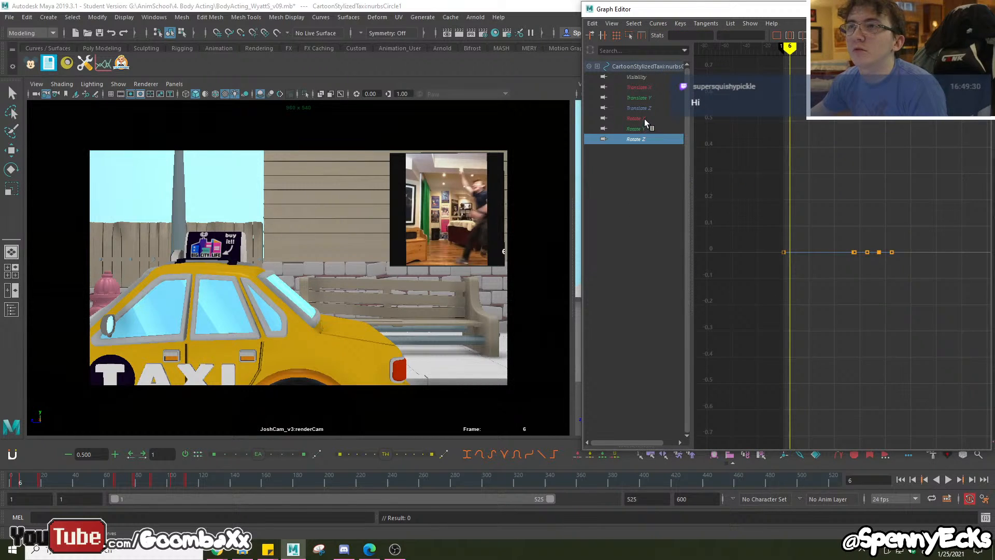
left_click(645, 119, "shift")
left_click_drag(944, 227, 722, 296)
key("Delete")
Delete all keys on the taxi's Translate X and Translate Y curves, and display the Translate Z curve with the channel values uncovered.
left_click(641, 96)
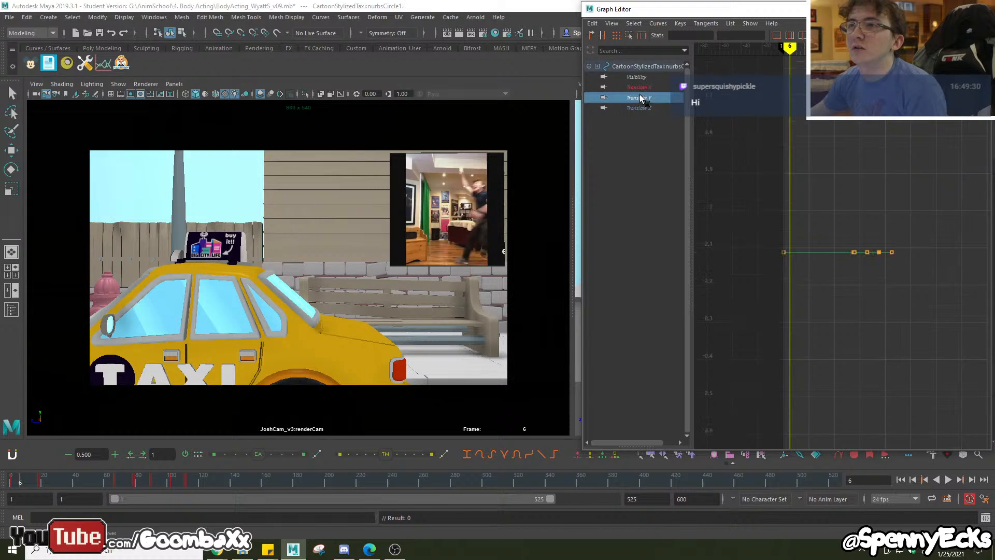
left_click(645, 87, "shift")
left_click_drag(955, 117, 714, 427)
key("Delete")
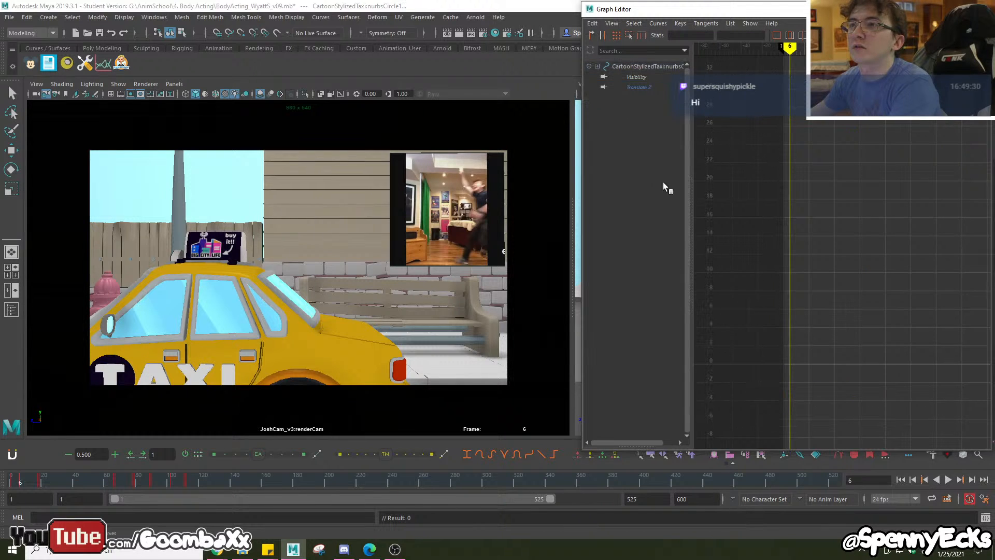
left_click(649, 85)
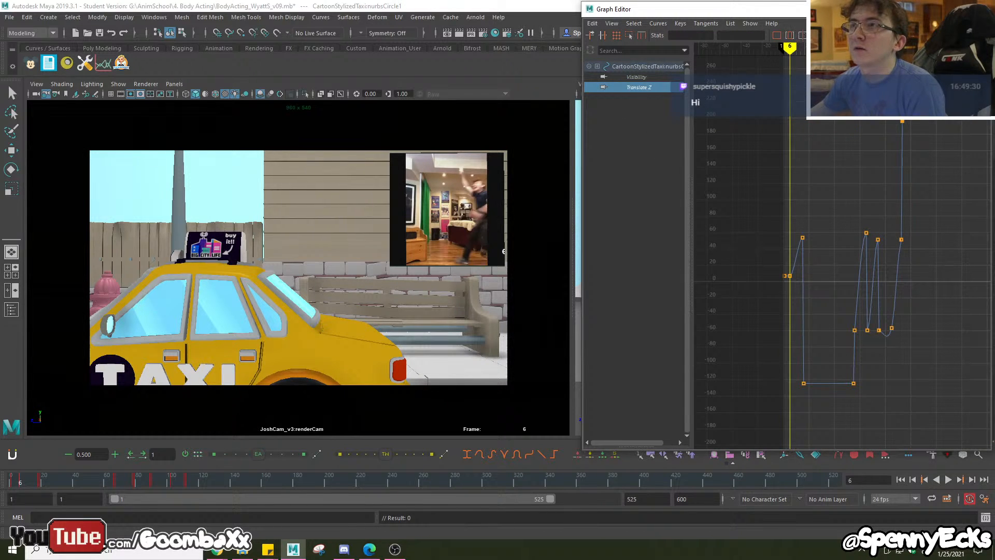
left_click_drag(815, 12, 461, 107)
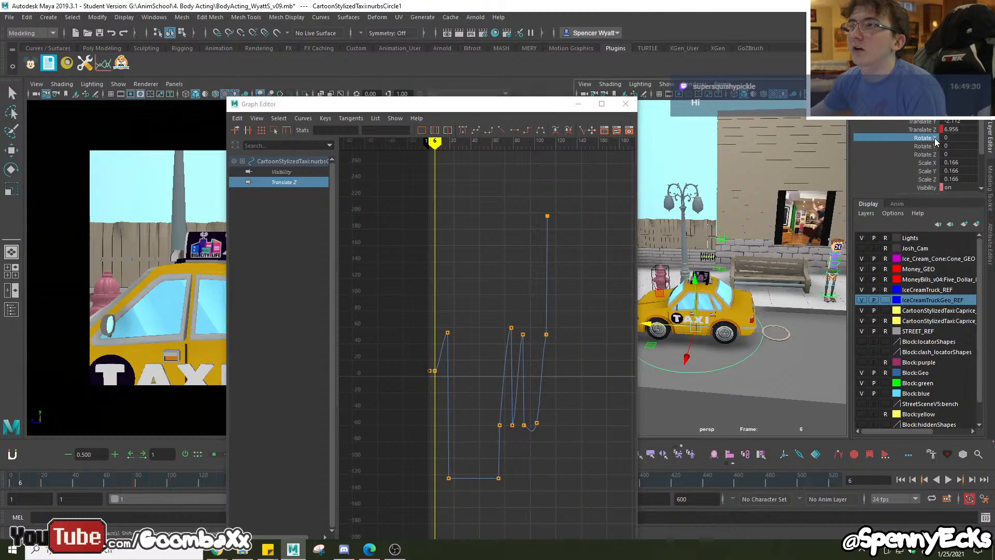
Lock the taxi control's unkeyed channels, including Translate Y, Rotate X to Z and Scale X to Z.
left_click_drag(929, 181, 933, 137)
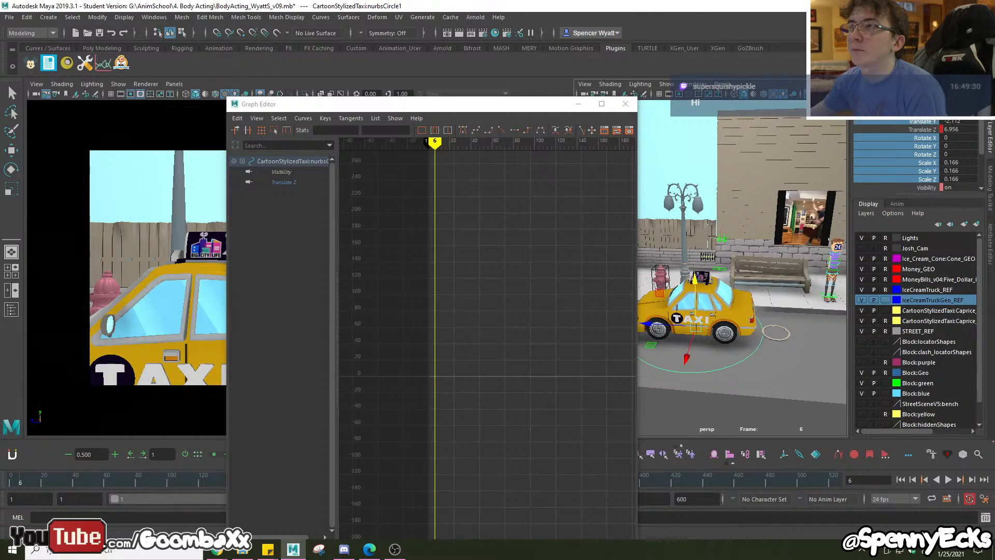
right_click(927, 179)
left_click(908, 405)
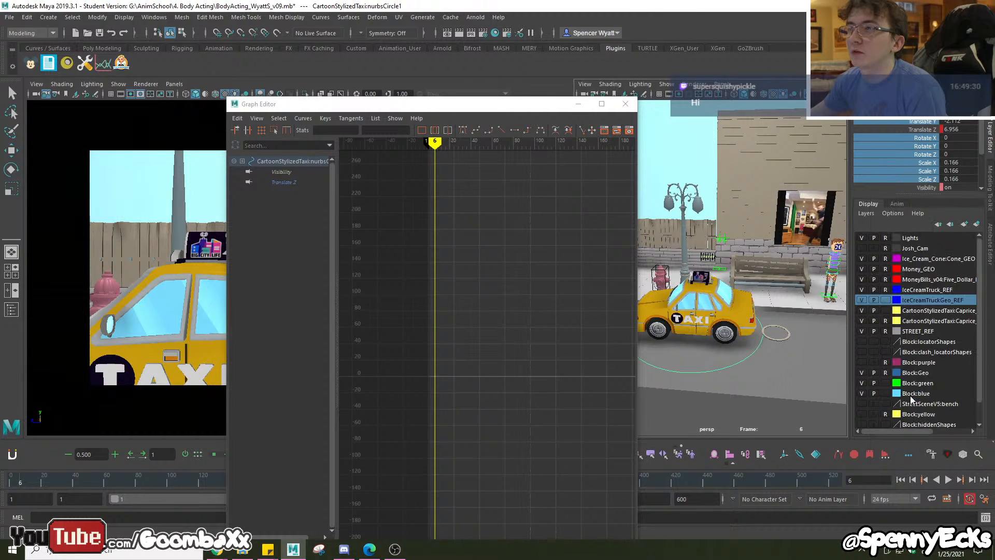
Delete all keys on the taxi control's Visibility channel and lock that channel.
left_click(927, 187)
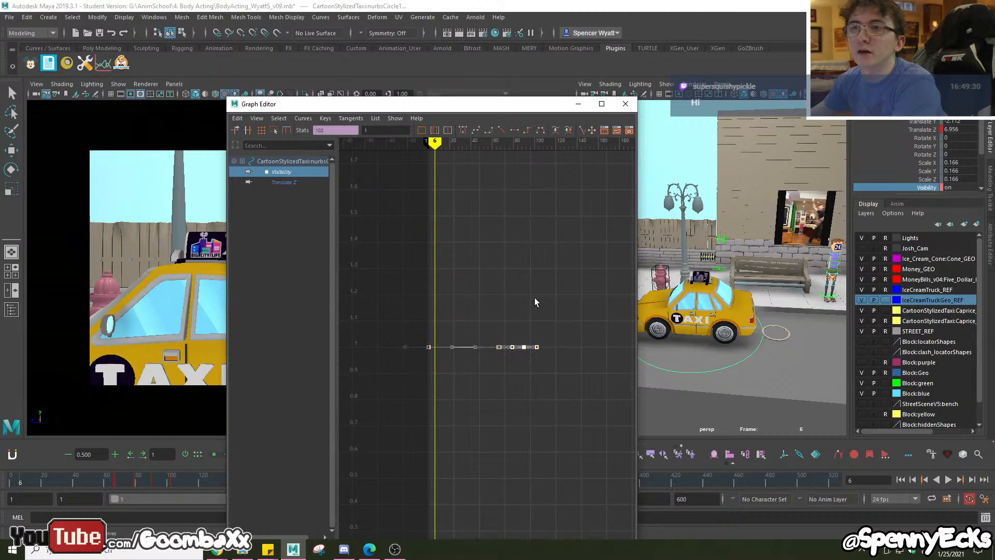
key("Delete")
right_click(927, 188)
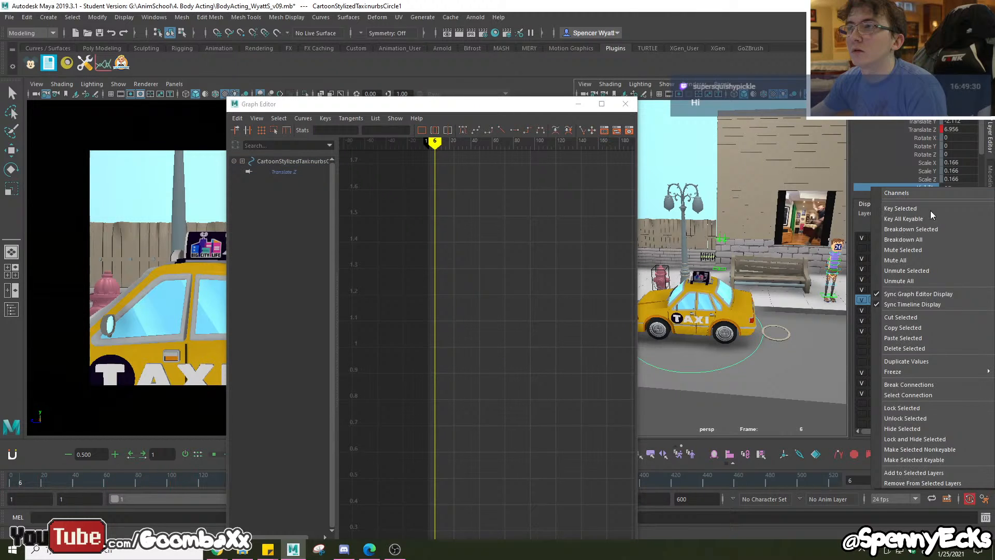
left_click(907, 408)
Display only the taxi's Translate Z curve and reposition the Graph Editor so it uncovers most of the camera view.
left_click(275, 172)
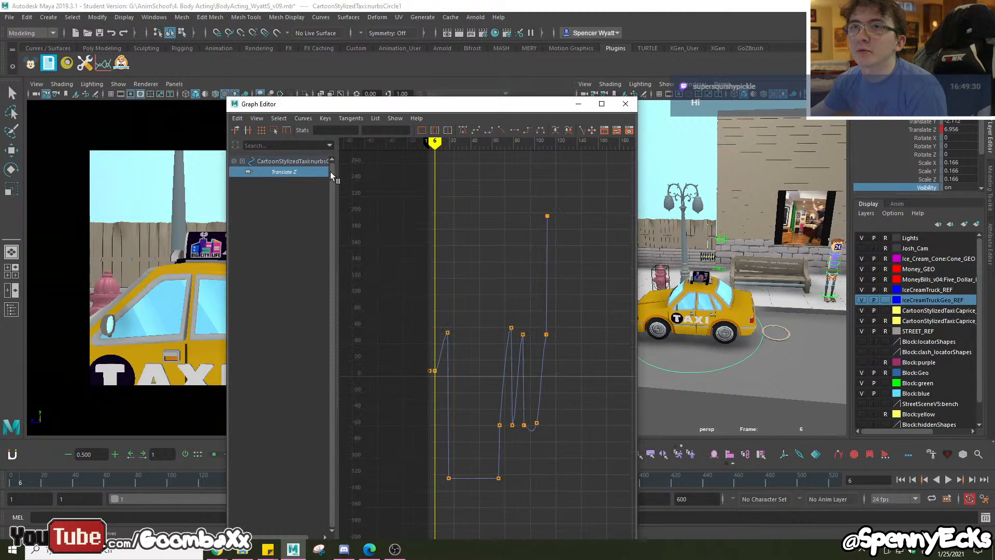
left_click_drag(492, 106, 769, 61)
scroll(796, 305, "up", 5)
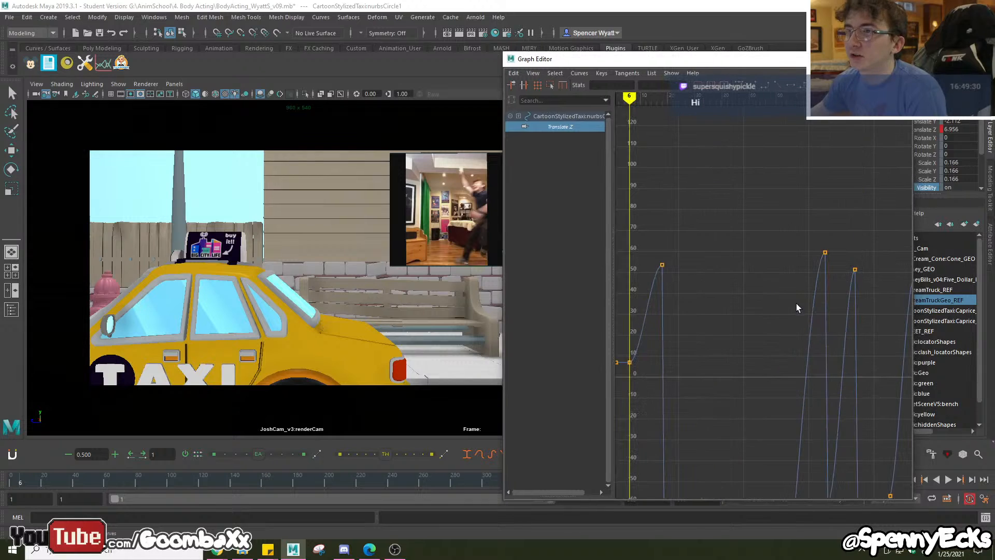
middle_click_drag(685, 339, 835, 277, "alt")
left_click(562, 117)
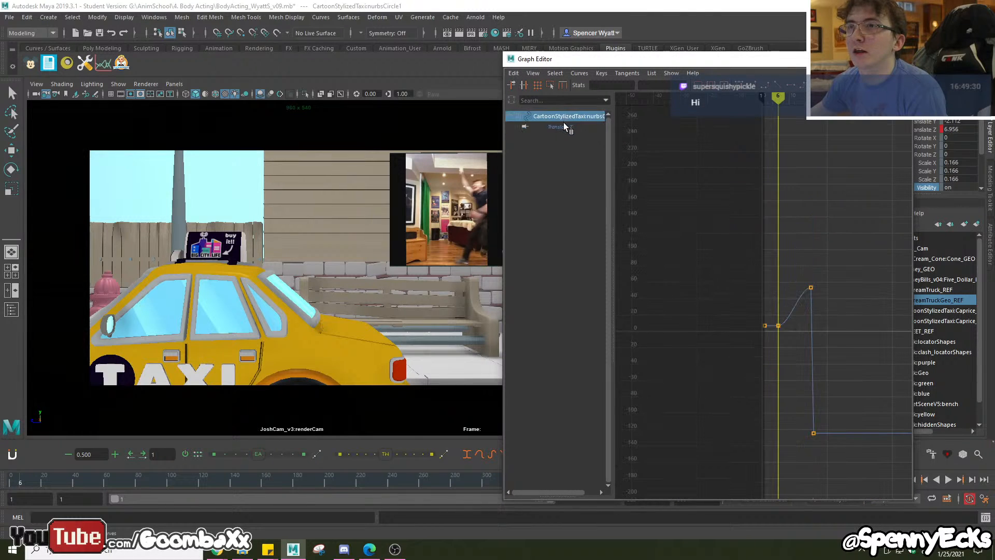
left_click(564, 125)
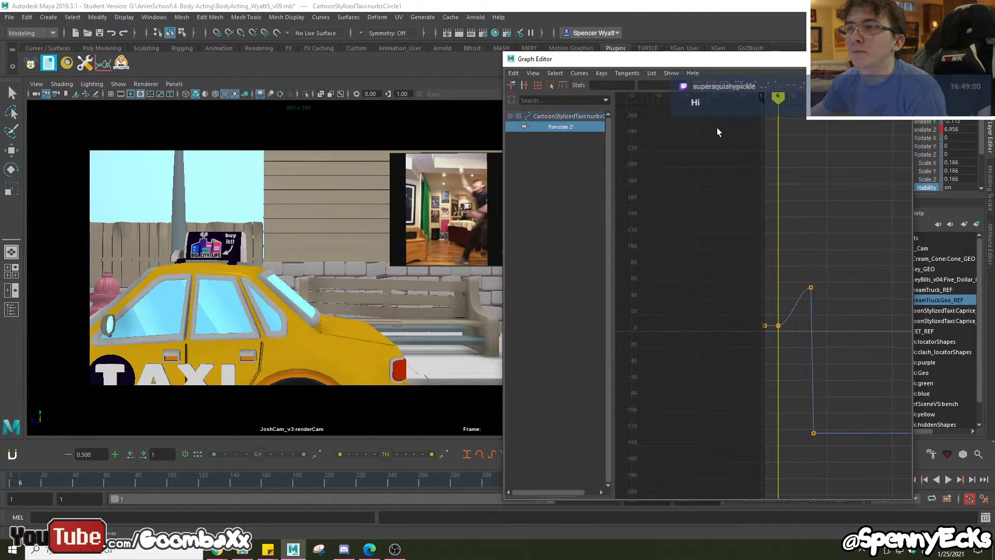
double_click(779, 55)
Lower the taxi's Translate Z key at frame 6 slightly to about 6.483 and play the shot from frame 1.
right_click_drag(841, 219, 829, 349, "alt")
middle_click_drag(828, 348, 814, 300, "alt")
right_click_drag(814, 299, 832, 483, "alt")
right_click_drag(831, 346, 846, 446, "alt")
middle_click_drag(846, 446, 739, 362, "alt")
right_click_drag(745, 306, 740, 388, "alt")
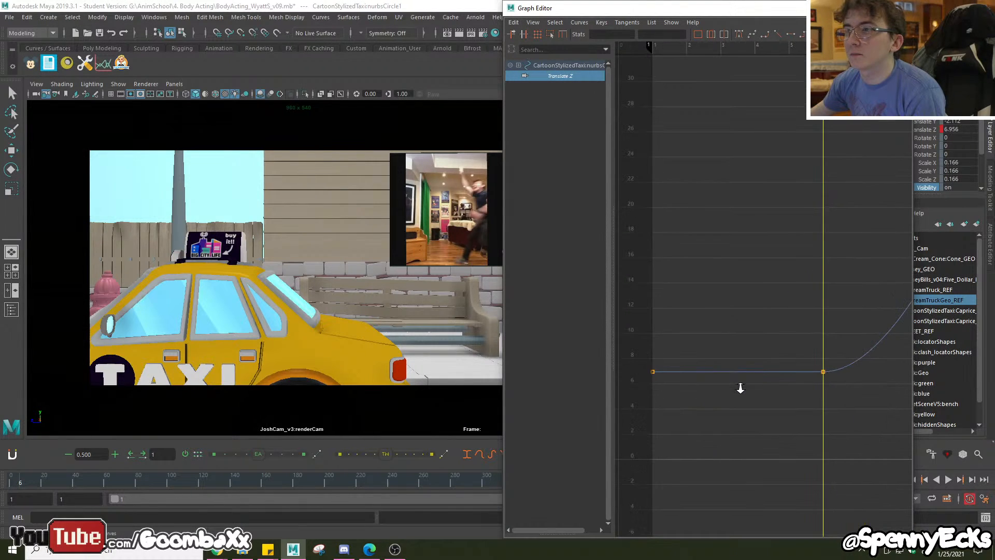
left_click_drag(839, 347, 803, 394)
mouse_move(27, 482)
left_mouse_down()
mouse_move(7, 488)
mouse_move(16, 488)
left_mouse_up()
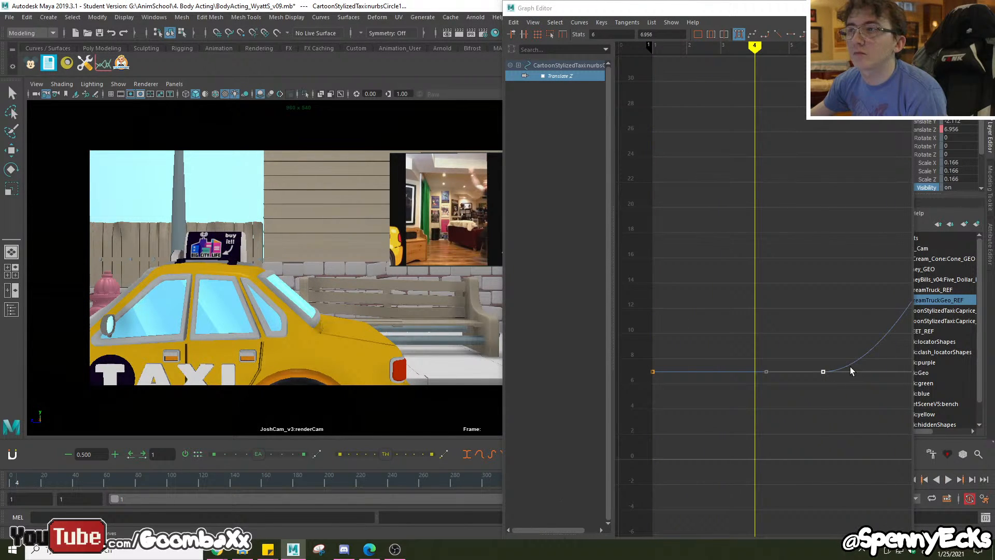
left_click(825, 379)
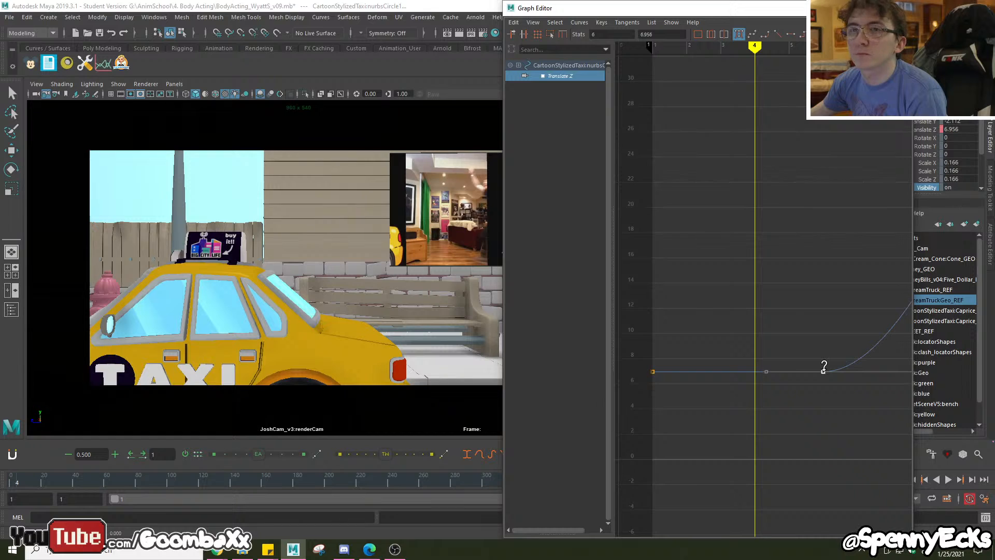
left_click_drag(824, 370, 824, 376)
left_click_drag(14, 485, 2, 484)
key("alt+v")
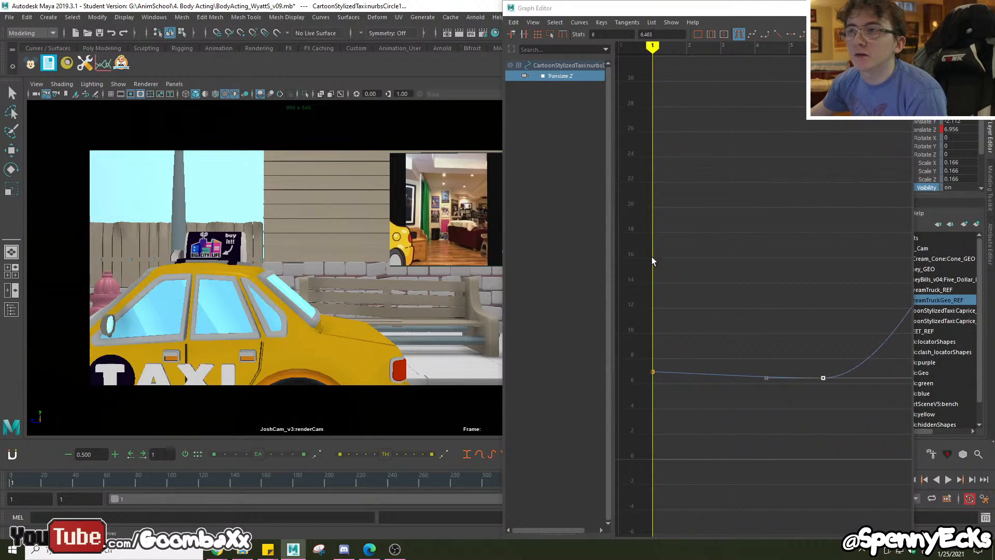
Insert a key at frame 2 on the taxi's Translate Z curve.
mouse_move(723, 49)
left_mouse_down()
mouse_move(658, 65)
mouse_move(713, 67)
mouse_move(698, 74)
left_mouse_up()
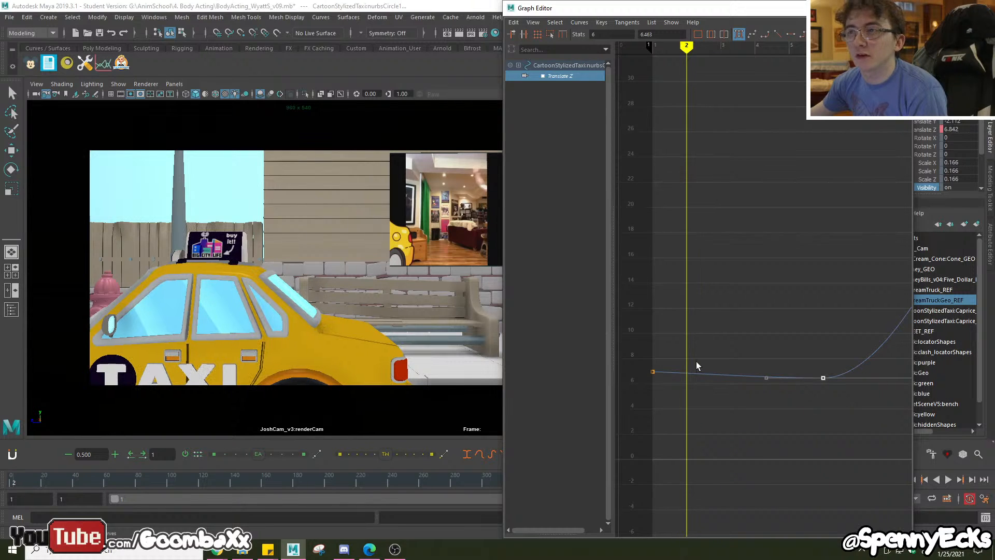
key("i")
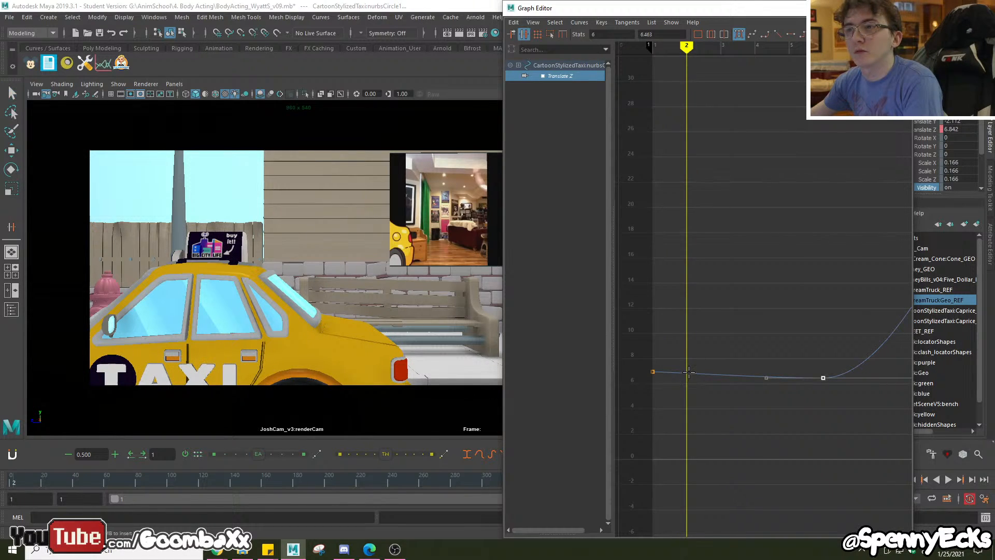
middle_click(688, 372)
middle_click(686, 373)
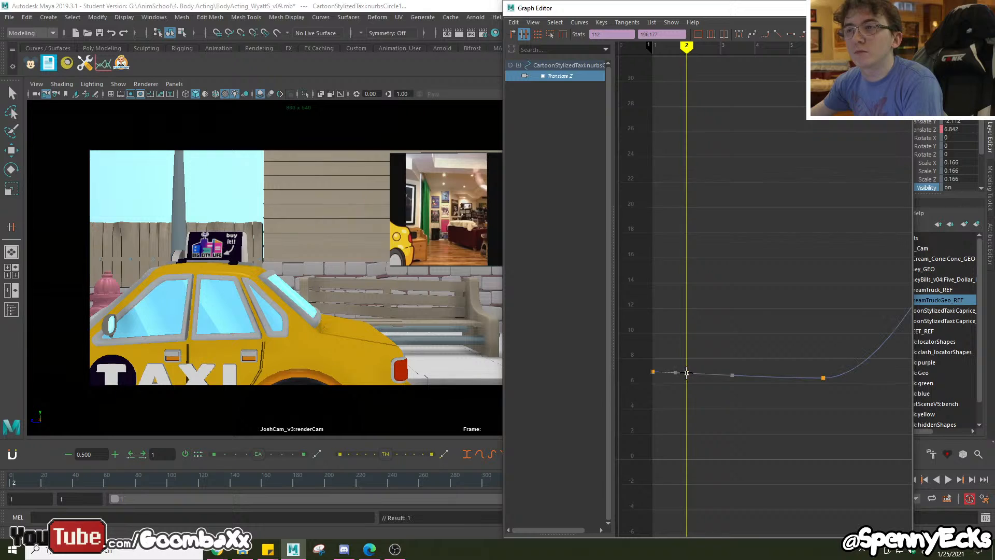
key("q")
Delete the Translate Z key at frame 6, move the frame 2 key to frame 6, and play back the opening.
left_click_drag(844, 344, 812, 414)
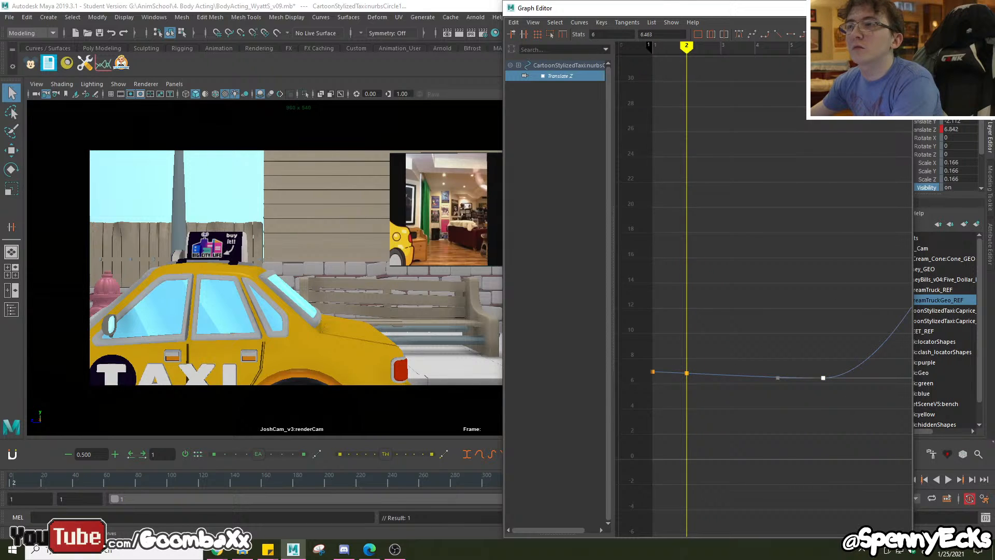
key("period")
key("Delete")
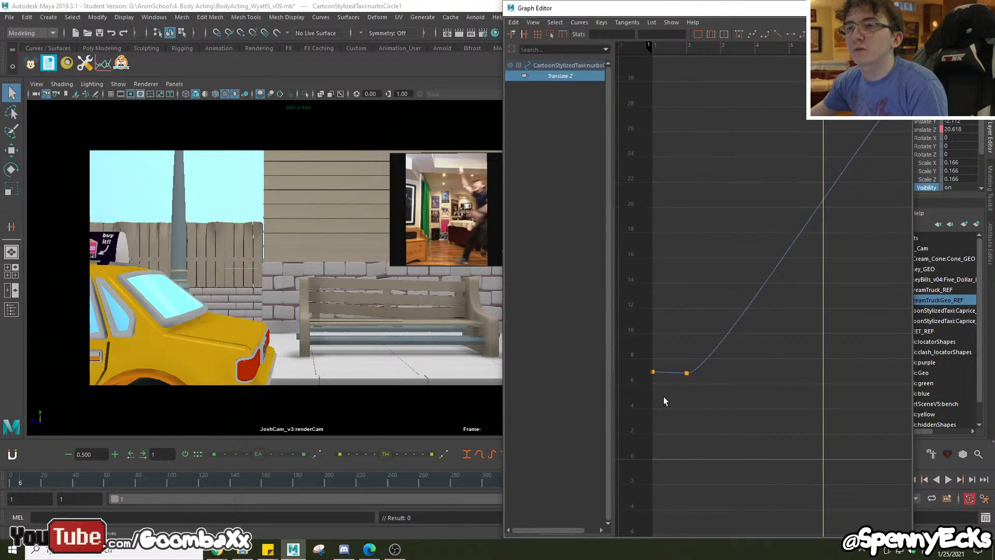
left_click_drag(739, 402, 680, 369)
middle_click_drag(687, 372, 823, 373)
left_click(782, 406)
key("alt+v")
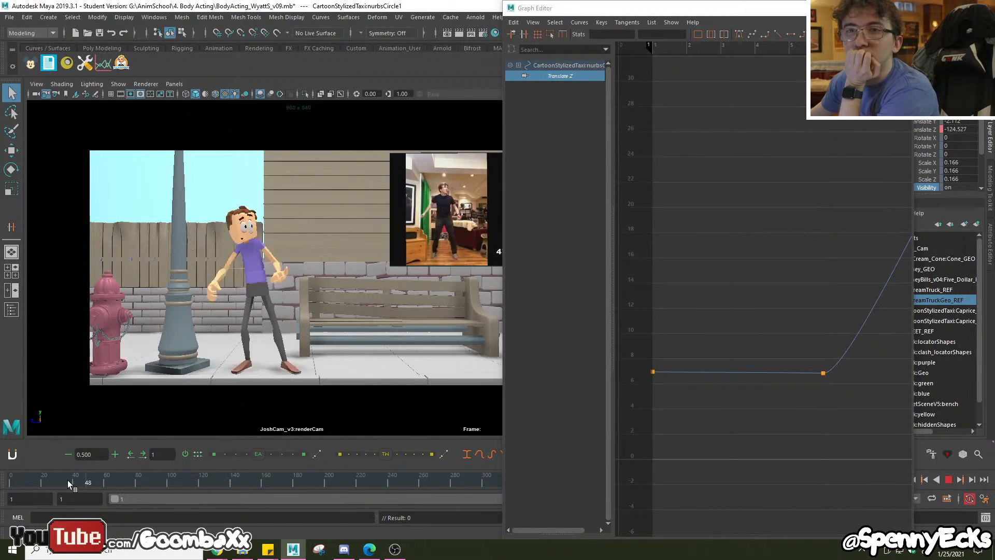
left_click_drag(14, 484, 18, 488)
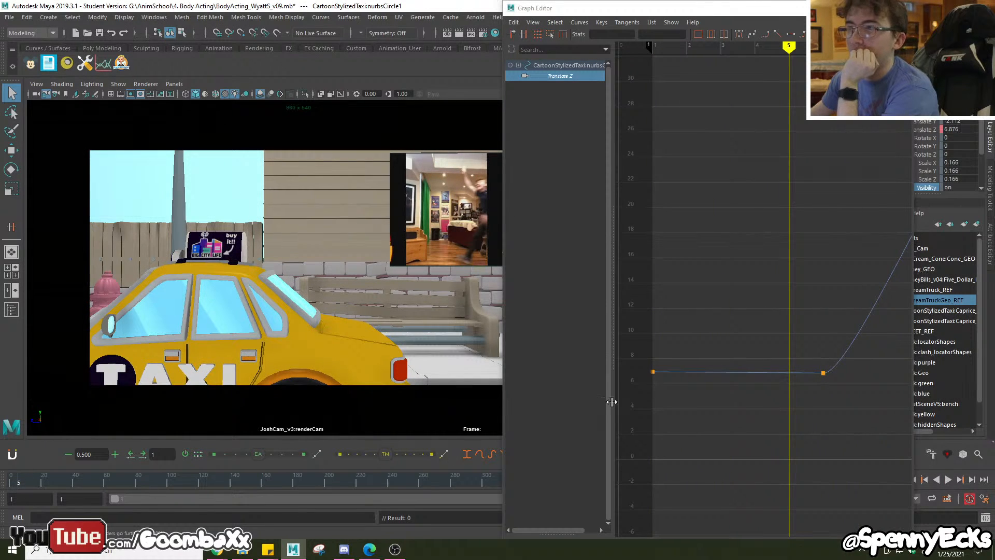
Set the tangents of the Translate Z key at frame 6 to Auto and scrub through the taxi's departure.
left_click_drag(874, 392, 809, 354)
left_click_drag(860, 395, 860, 395)
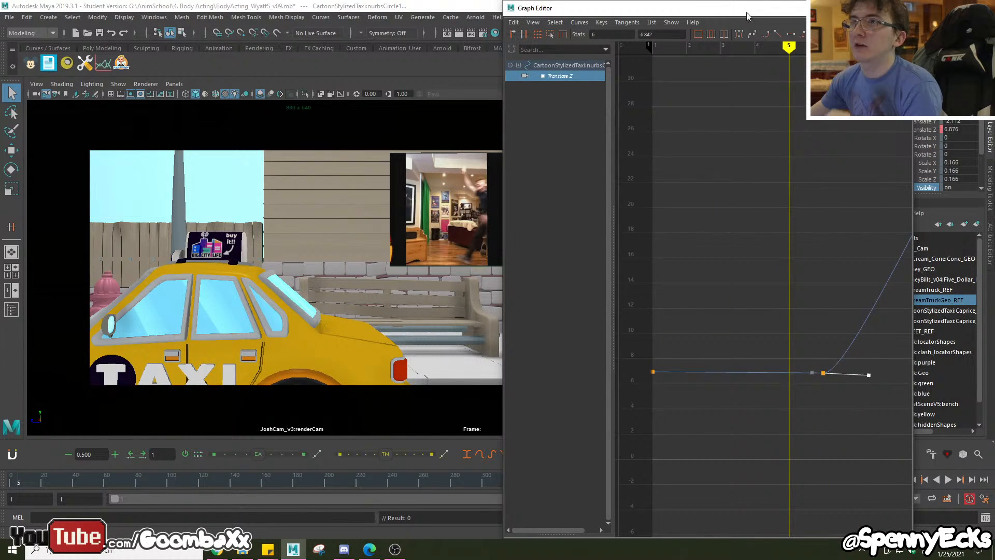
left_click(738, 34)
key("f")
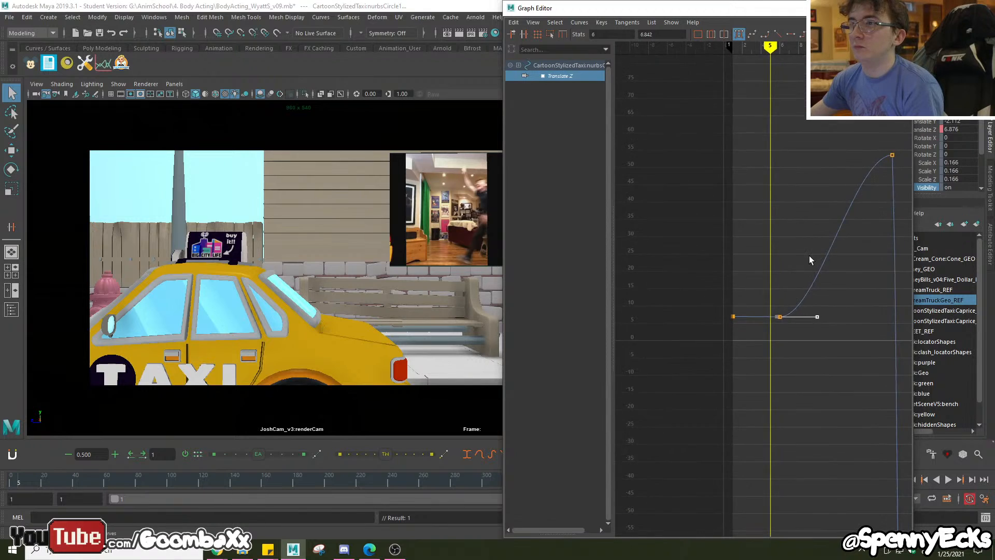
mouse_move(741, 45)
left_mouse_down()
mouse_move(791, 66)
mouse_move(917, 66)
mouse_move(902, 77)
mouse_move(769, 91)
mouse_move(896, 99)
mouse_move(776, 101)
mouse_move(833, 102)
left_mouse_up()
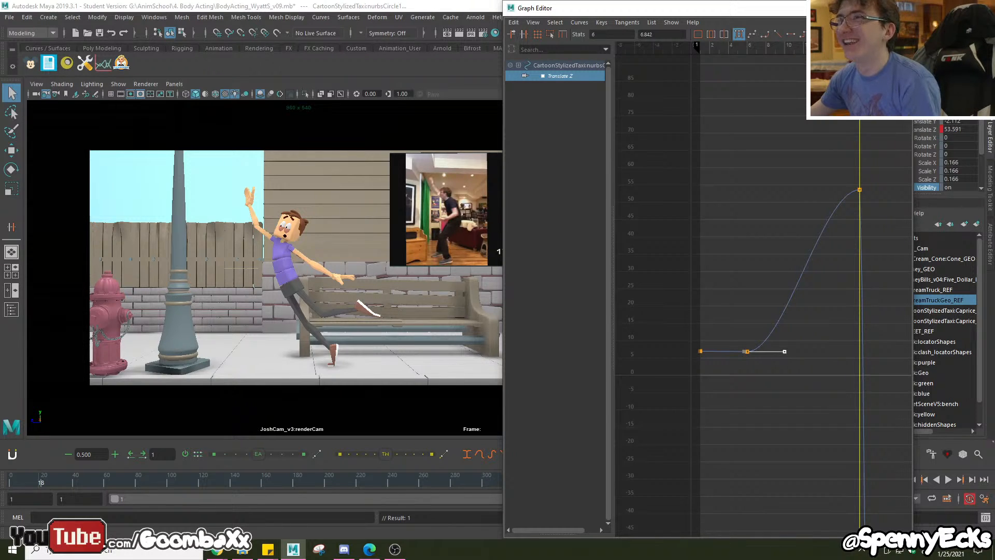
Put the Graph Editor away, deselect the taxi, and replay the opening frames to check its exit and the character's entrance.
left_click(901, 7)
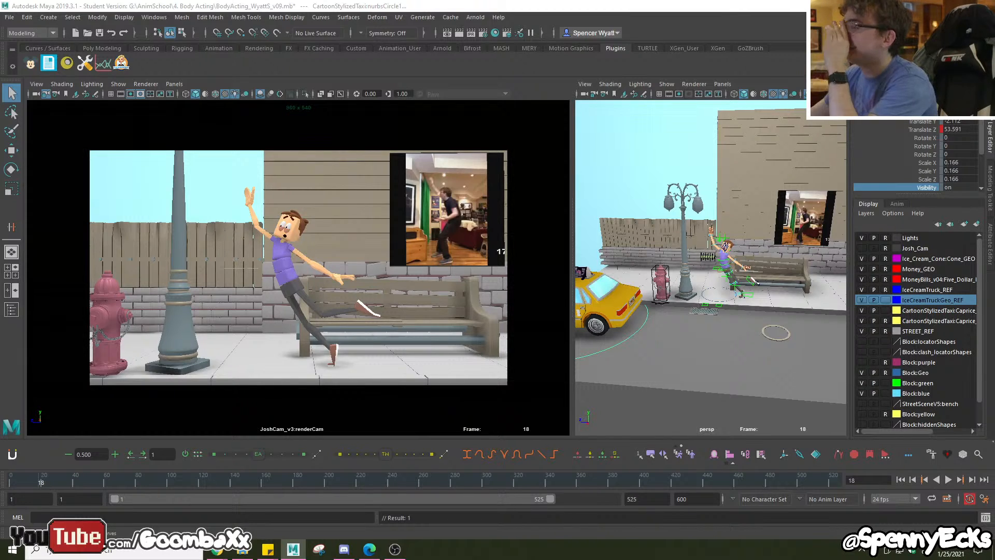
left_click_drag(38, 481, 3, 483)
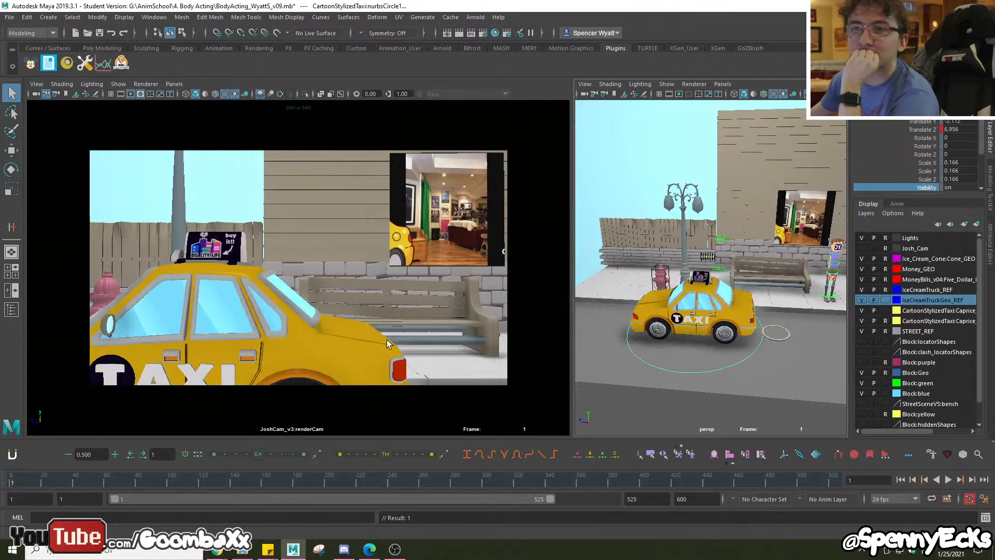
left_click(489, 368)
left_click(948, 480)
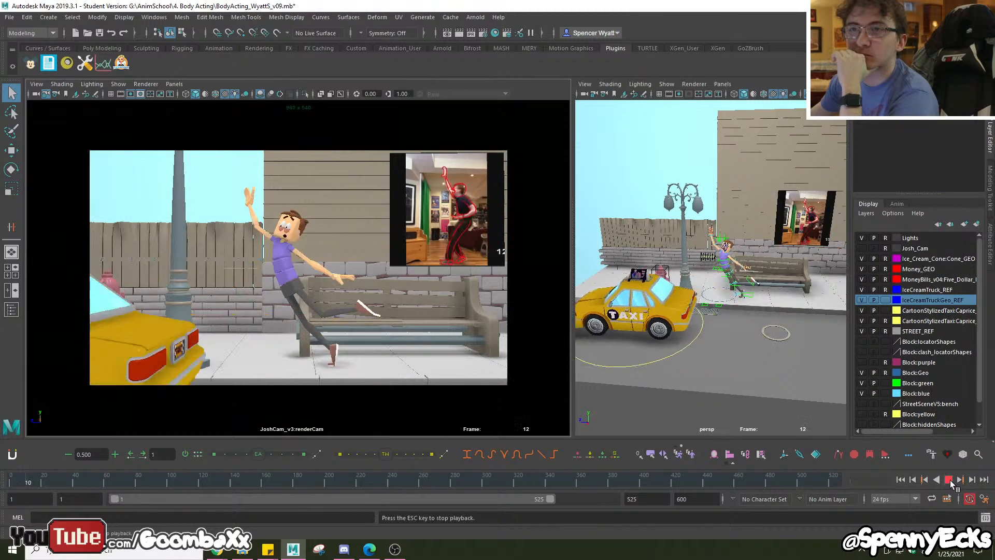
left_click(948, 480)
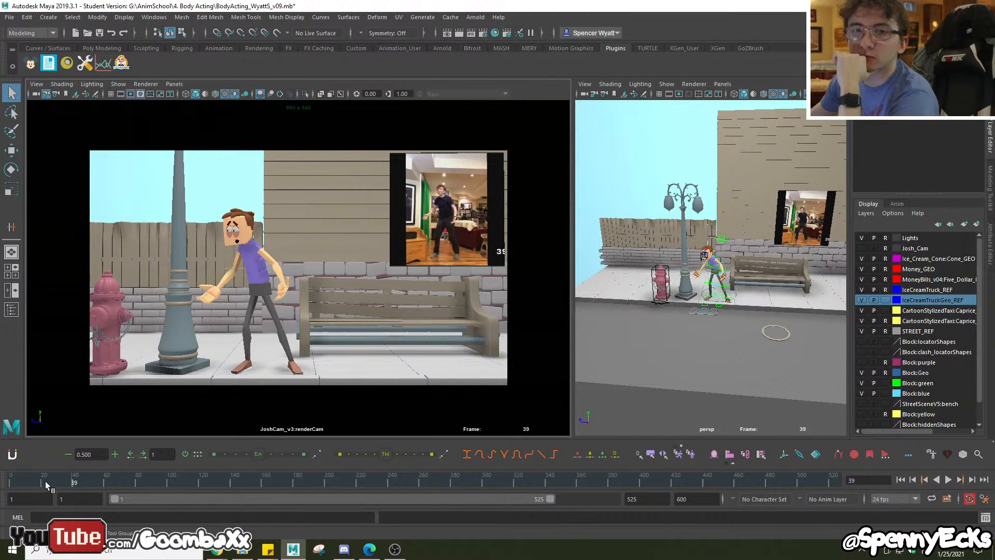
left_click_drag(46, 484, 7, 483)
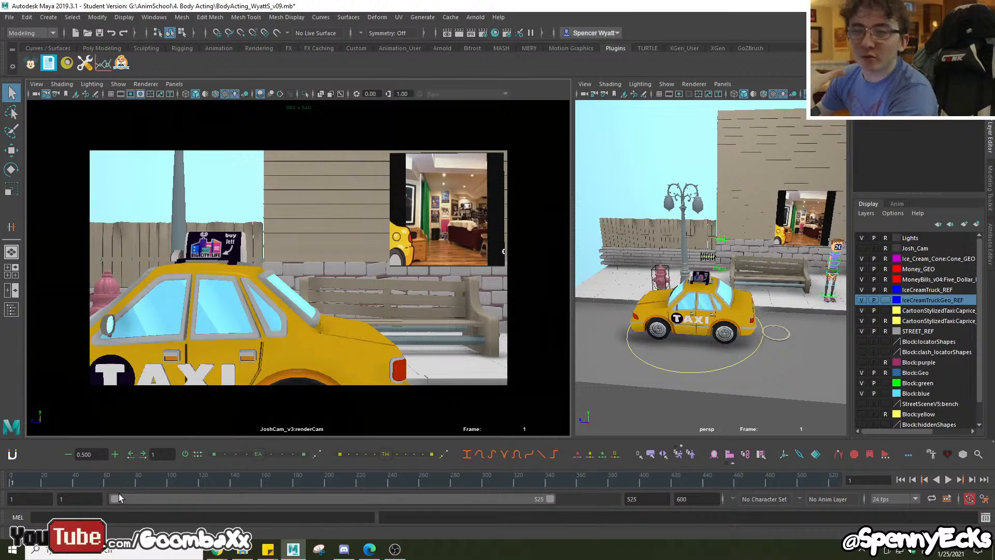
key("alt+v")
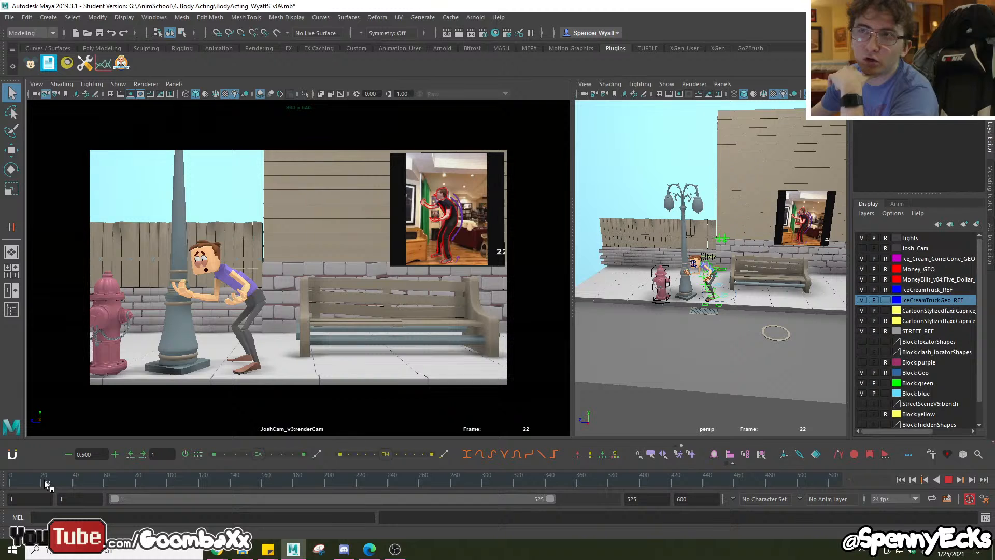
key("alt+v")
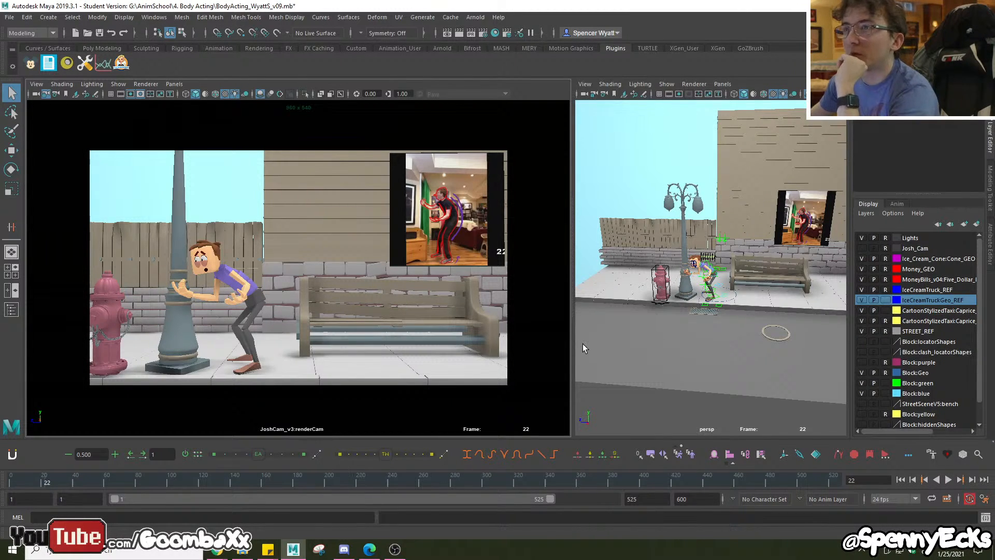
Zoom in on the character at frame 22 in the perspective view and activate the Rotate tool on his right hand control.
right_click_drag(697, 226, 785, 282, "alt")
left_click_drag(785, 282, 803, 290, "alt")
left_click(654, 289)
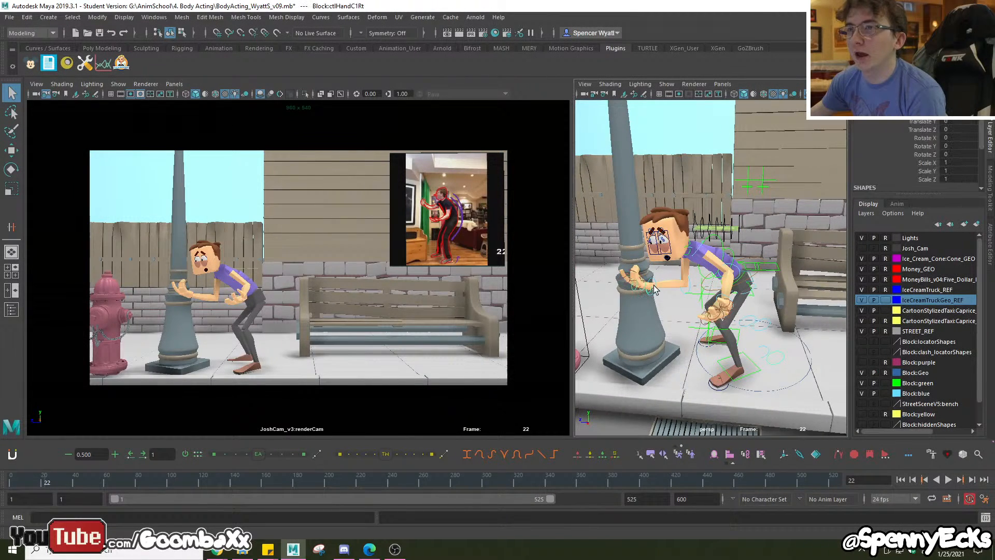
left_click(14, 176)
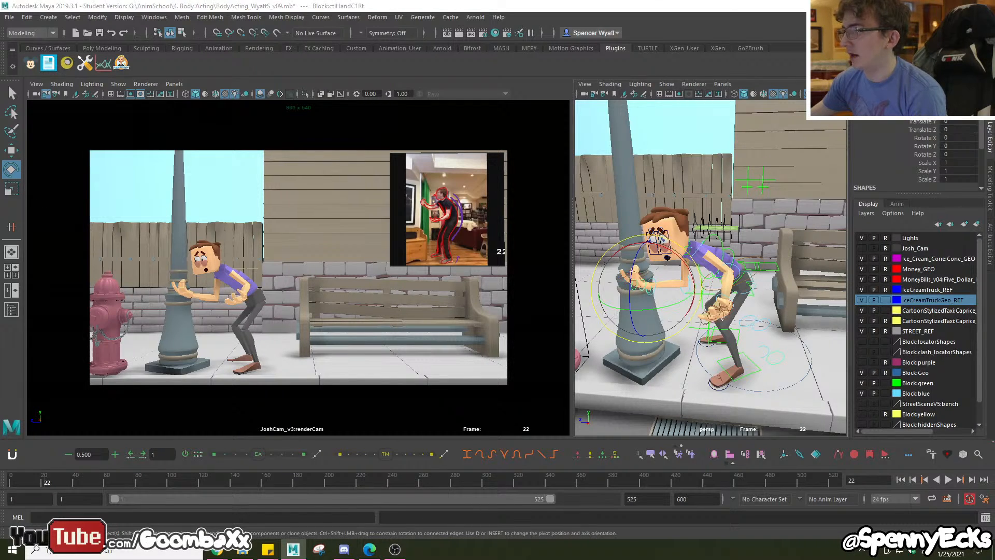
Open AnimSchoolPicker and the Graph Editor and arrange them on the second monitor, clear of the viewports.
left_click(127, 66)
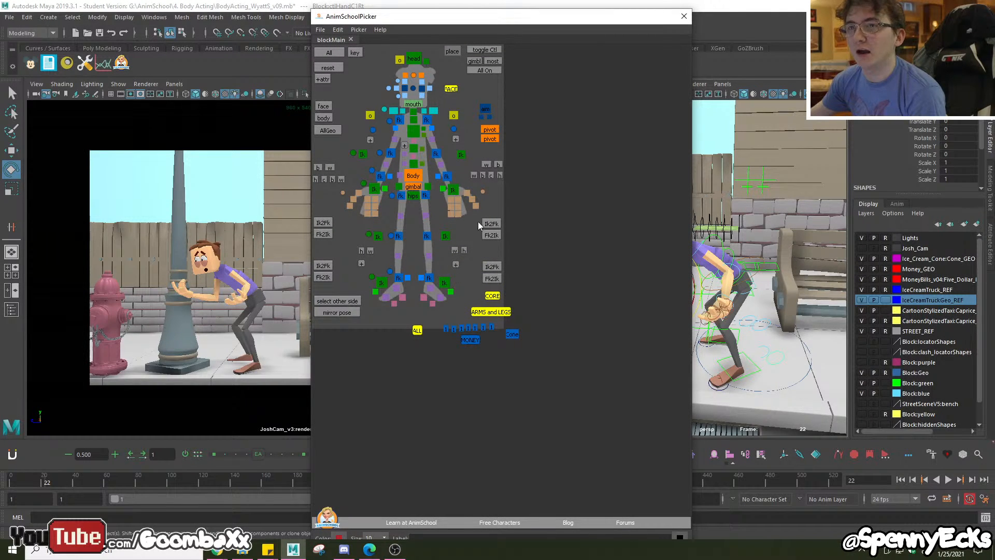
left_click(684, 16)
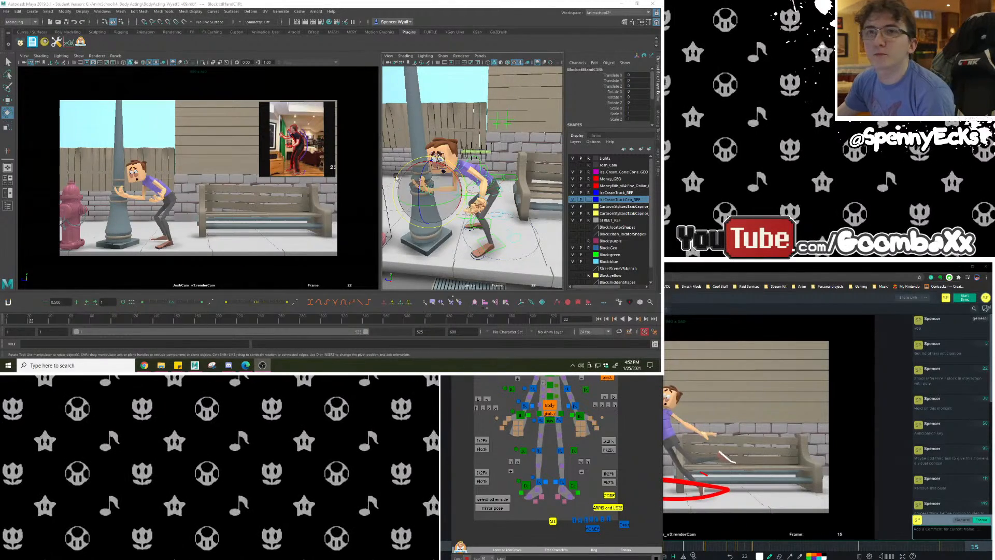
left_click(66, 42)
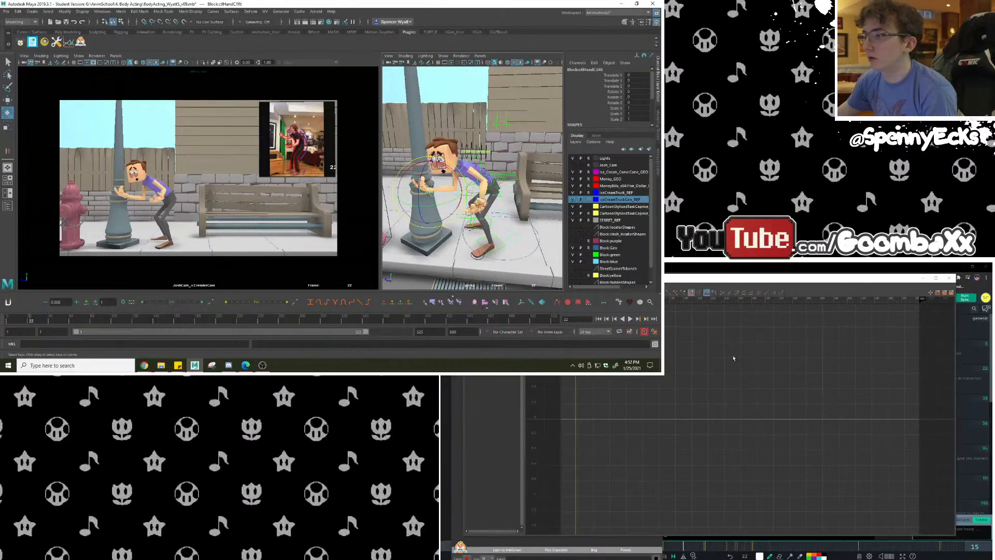
left_click_drag(689, 282, 724, 298)
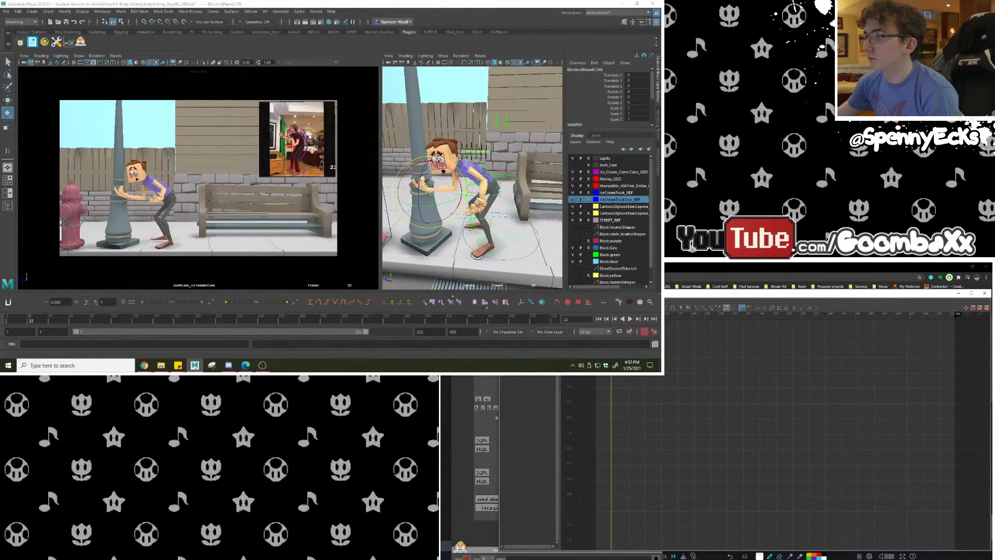
Move the Graph Editor clear of AnimSchoolPicker and pick the first money bill control below the character's feet.
left_click_drag(499, 289, 665, 263)
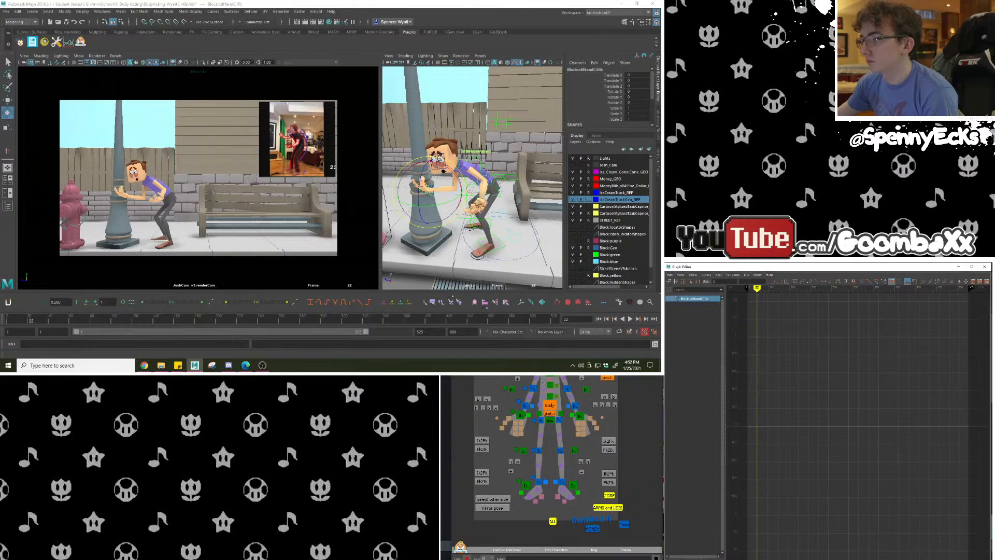
middle_click_drag(570, 441, 574, 440, "alt")
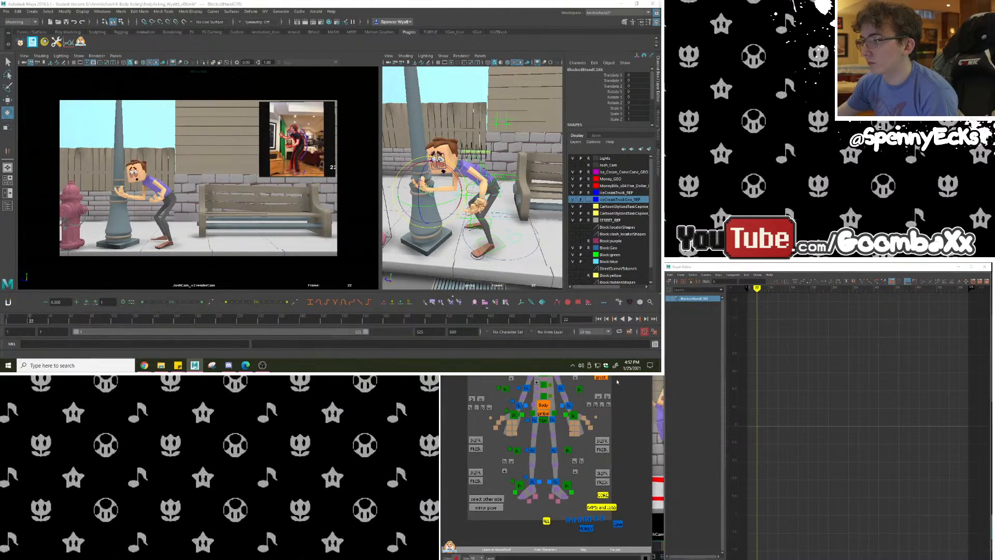
middle_click_drag(625, 487, 617, 422, "alt")
scroll(616, 423, "up", 5)
middle_click_drag(598, 458, 611, 422, "alt")
left_click_drag(600, 424, 536, 435)
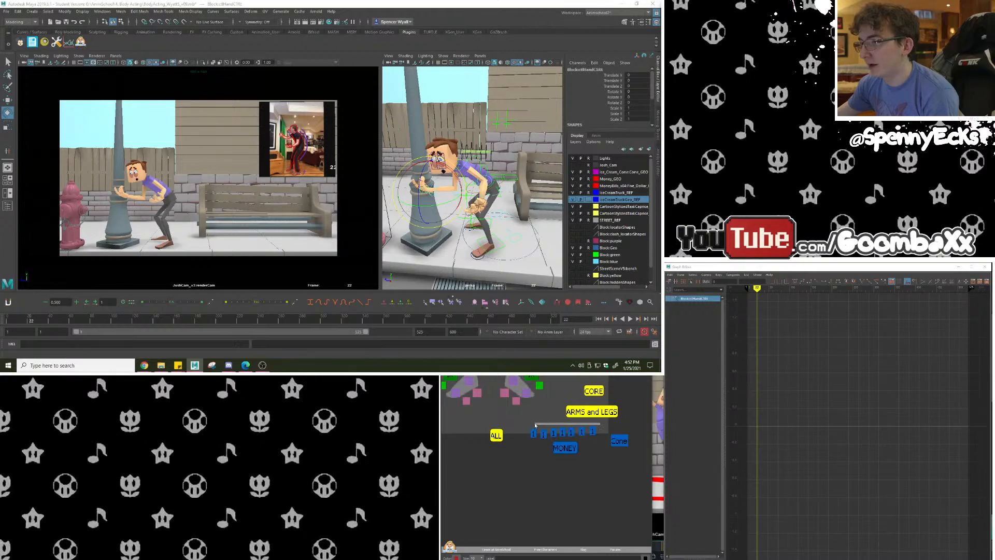
left_click(547, 437)
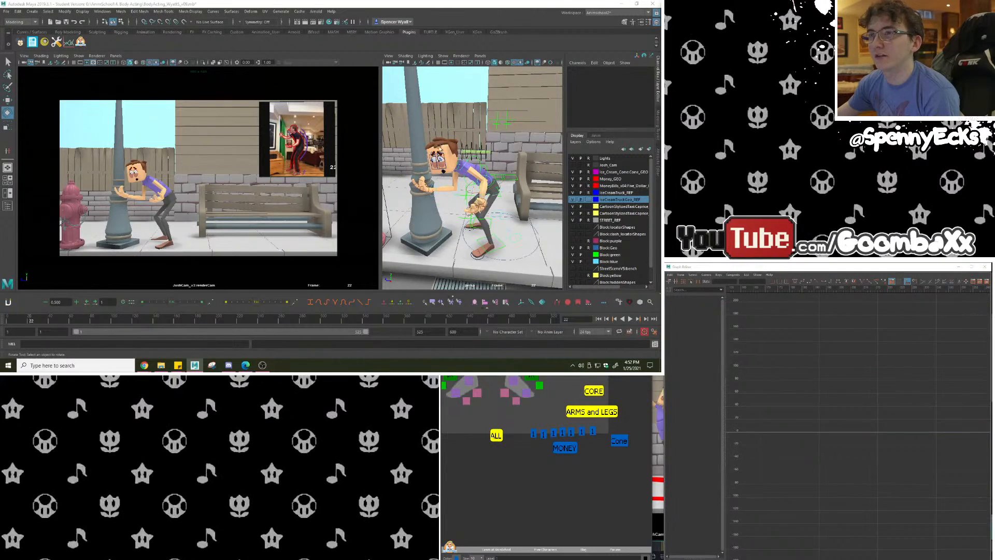
left_click_drag(438, 148, 487, 140, "alt")
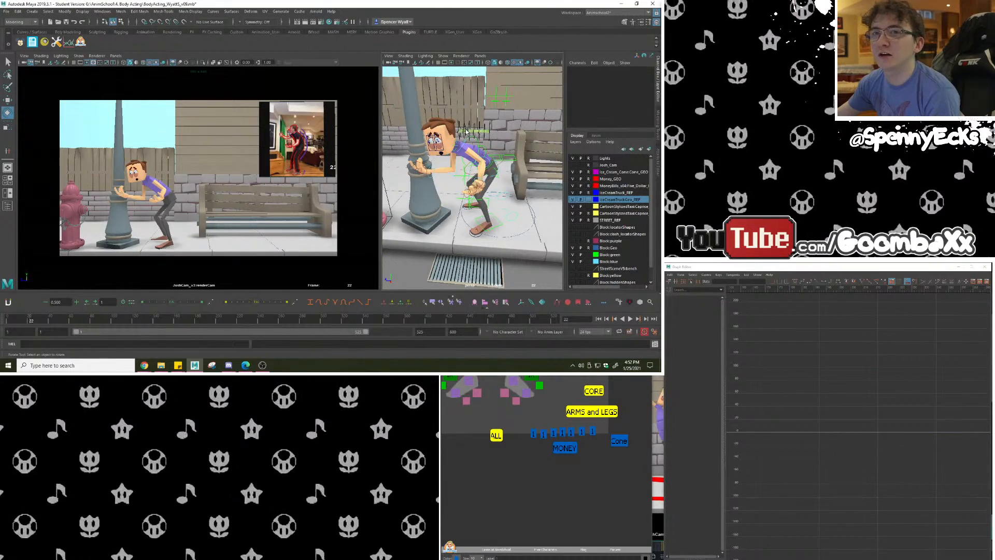
key("alt+v")
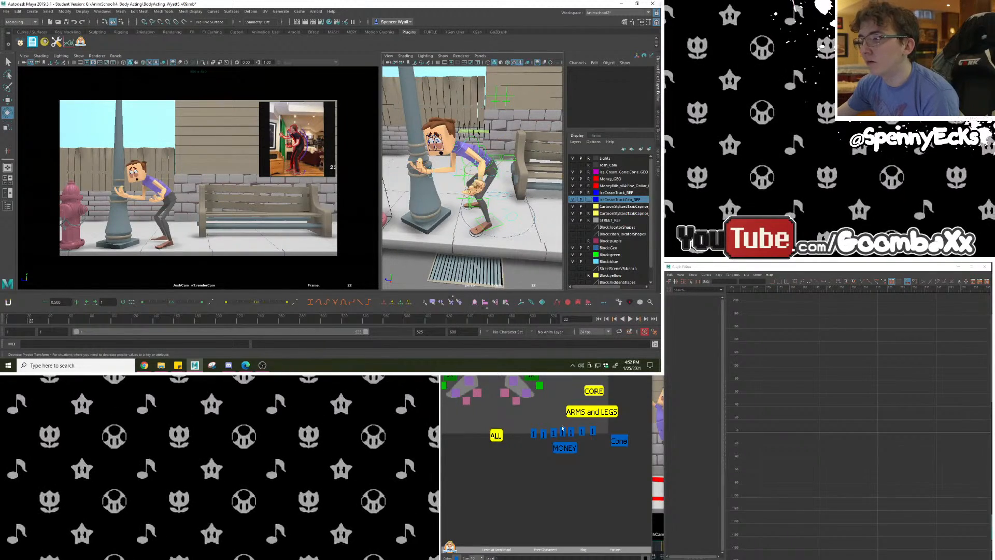
left_click(533, 433)
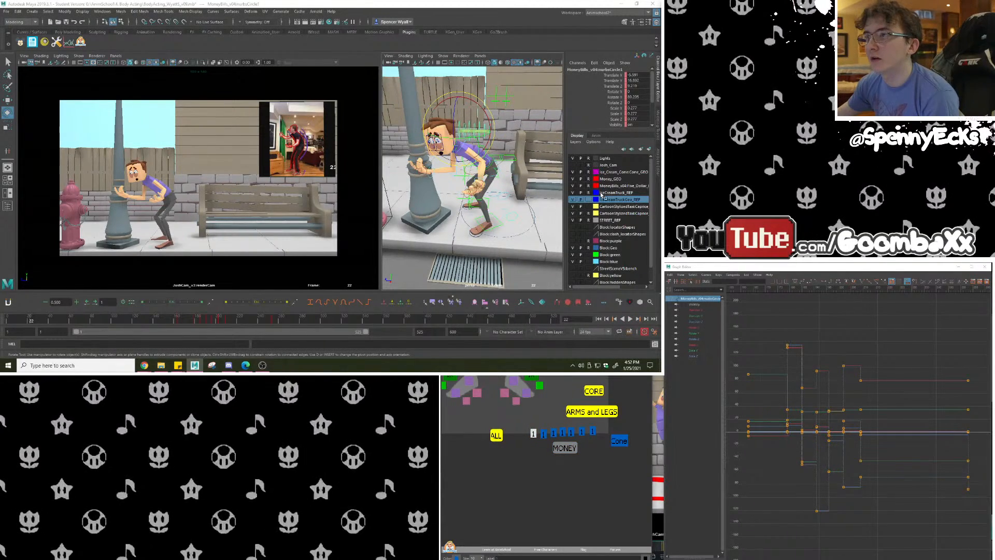
Change the layer colour of the MoneyBills five-dollar-bill layer and the Money_GEO layer to bright green.
left_click(613, 180)
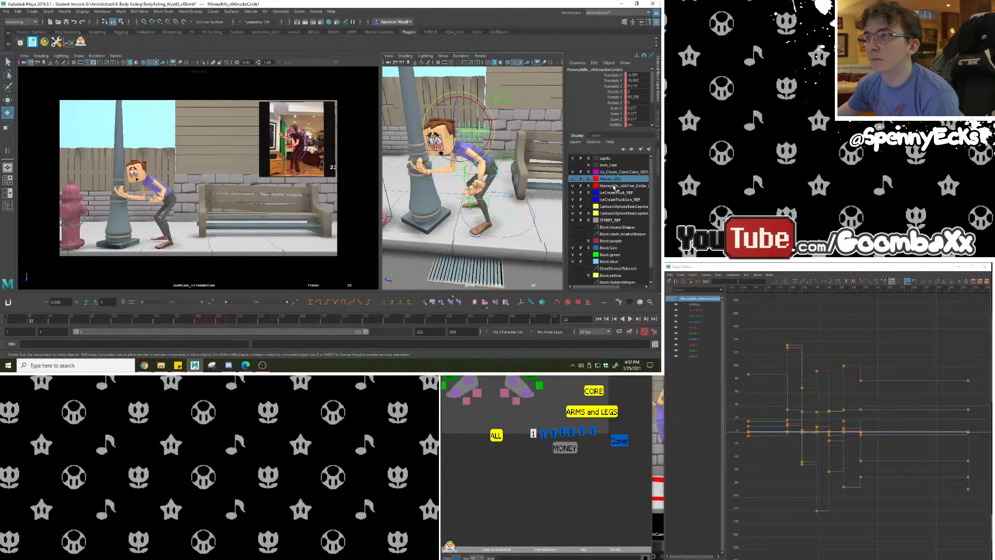
double_click(601, 186)
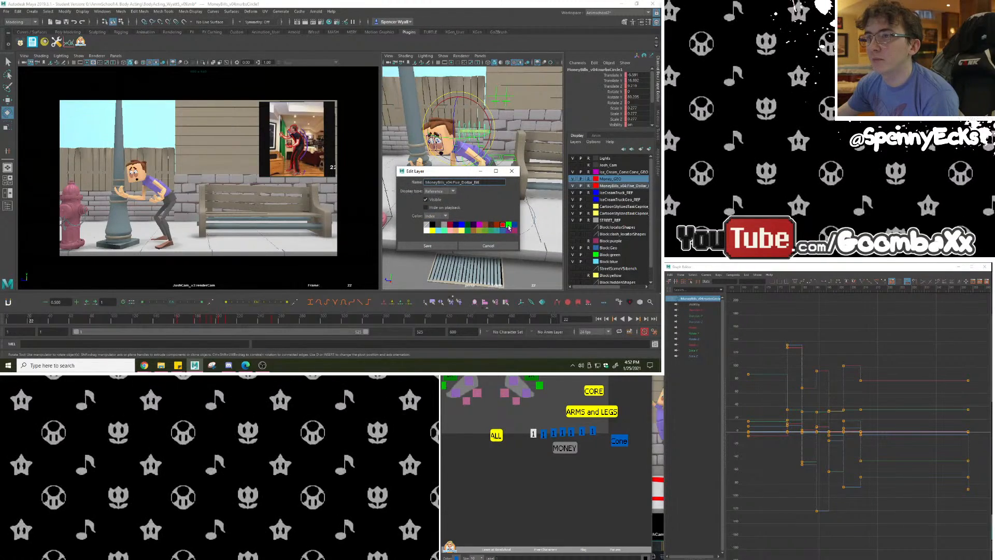
left_click(458, 245)
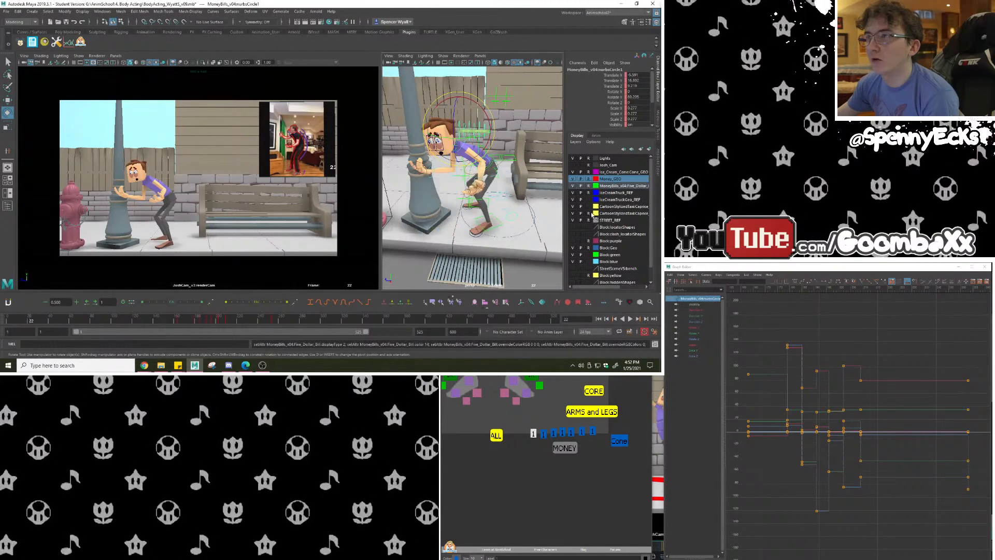
double_click(595, 179)
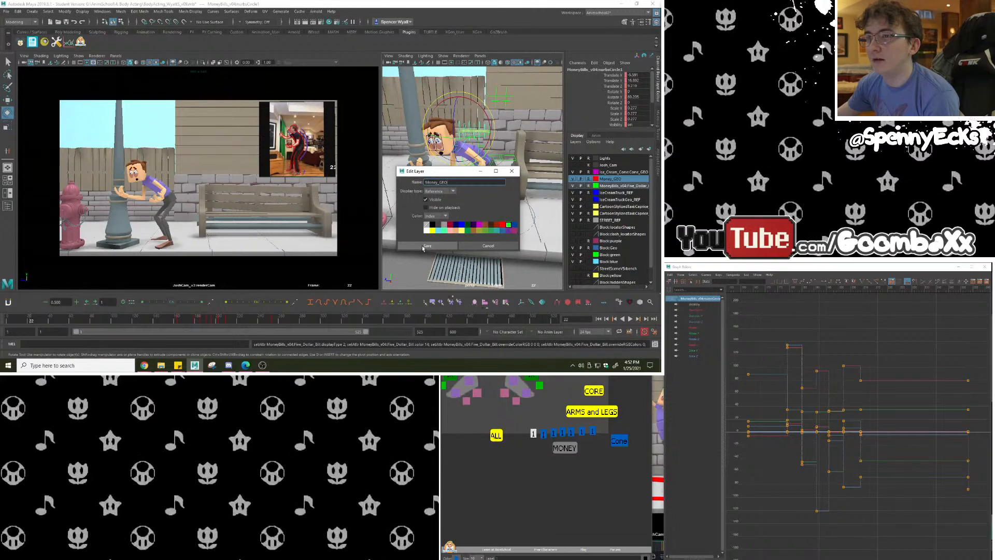
left_click(425, 246)
Toggle the display types of the money layers and test selecting the bill control around the character in the perspective view.
left_click(617, 172)
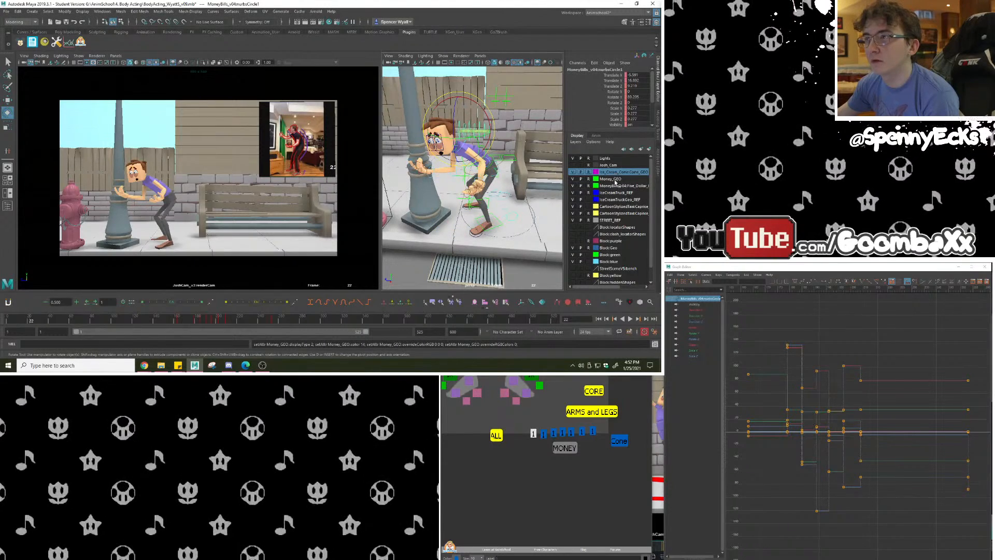
left_click(615, 186)
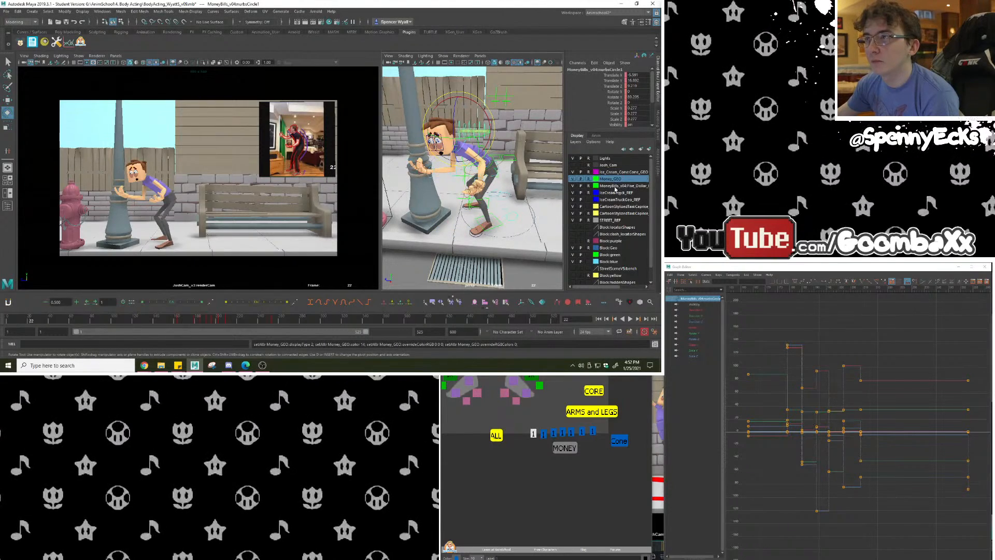
left_click(588, 179)
left_click(588, 185)
left_click(588, 193)
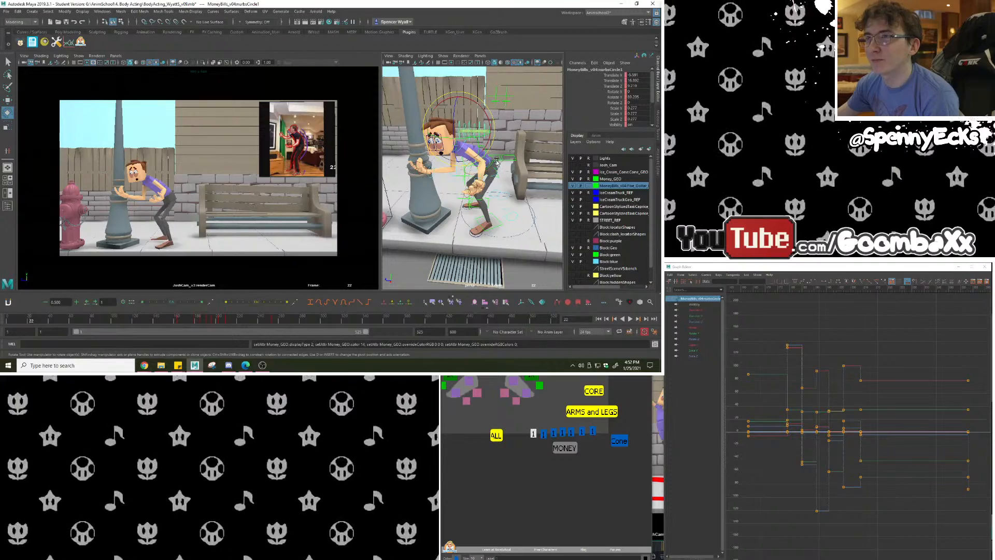
middle_click_drag(514, 170, 519, 212, "alt")
left_click_drag(517, 222, 522, 243, "alt")
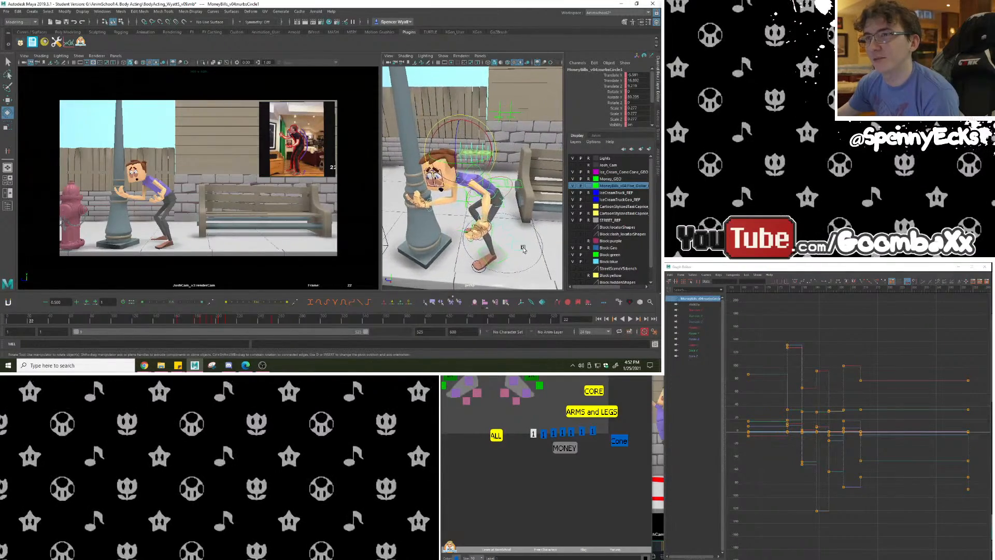
left_click(521, 244)
left_click(466, 155)
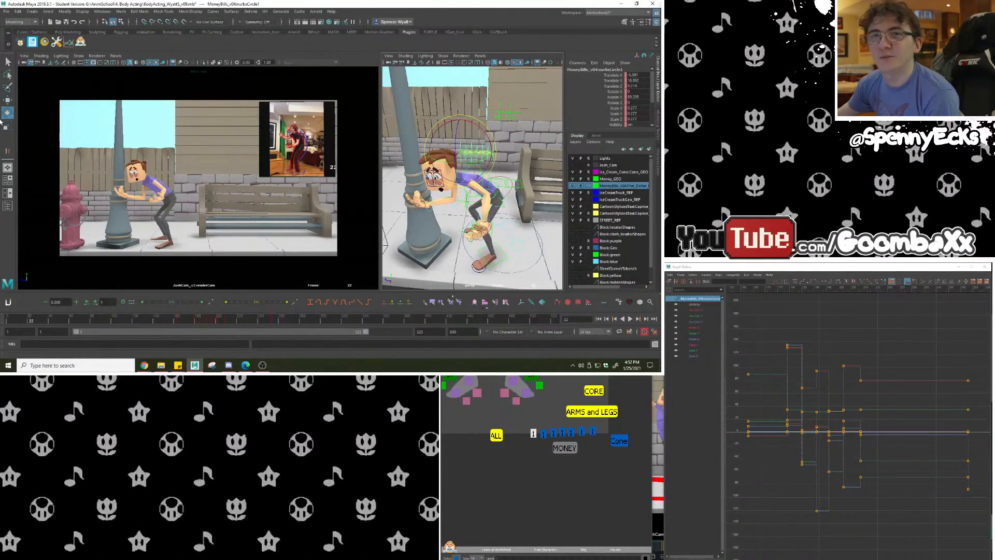
Activate the Move tool, go to frame 162, and narrow the playback range to frames 35–222.
left_click(7, 101)
right_click_drag(493, 243, 236, 261, "alt")
left_click_drag(180, 321, 176, 324)
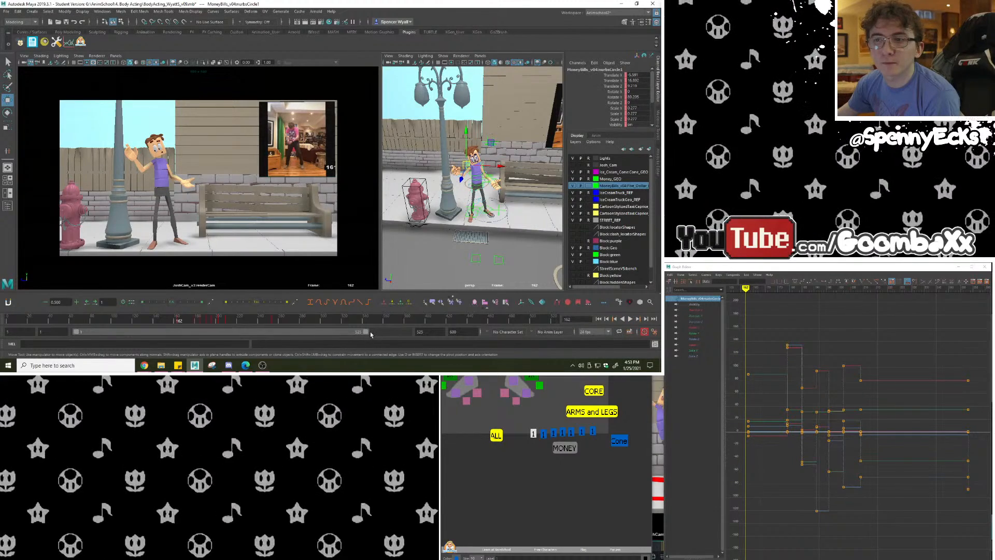
left_click_drag(366, 331, 170, 331)
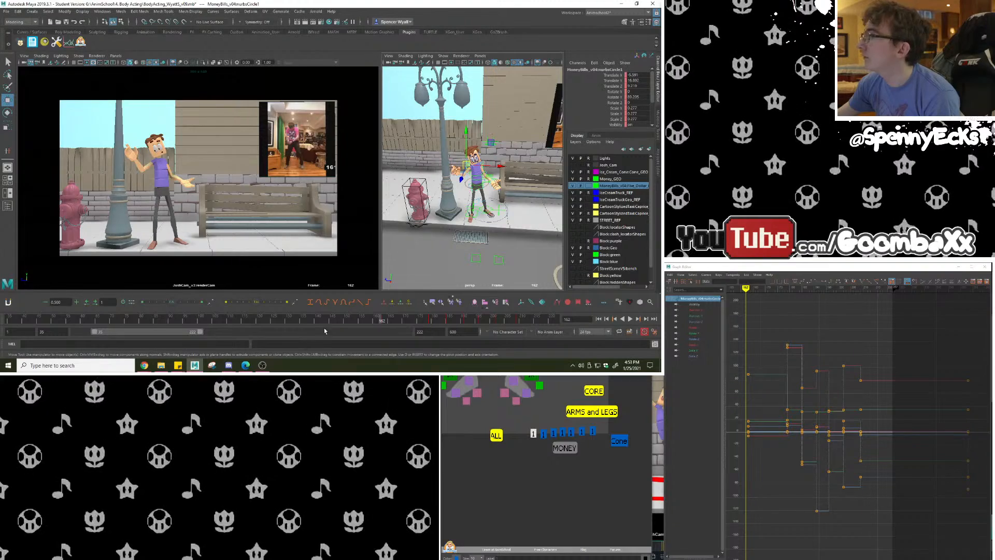
left_click_drag(385, 320, 381, 321)
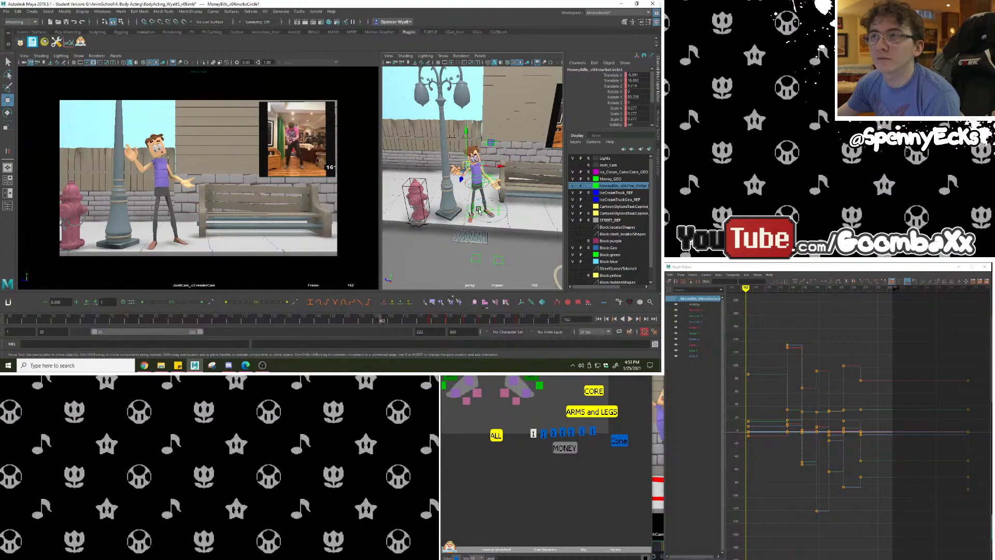
Move the first bill's control out of shot at frame 162, to about -109 in Translate Z, then scrub to check and deselect it.
right_click_drag(500, 132, 454, 86, "alt")
left_click_drag(454, 85, 595, 183, "alt")
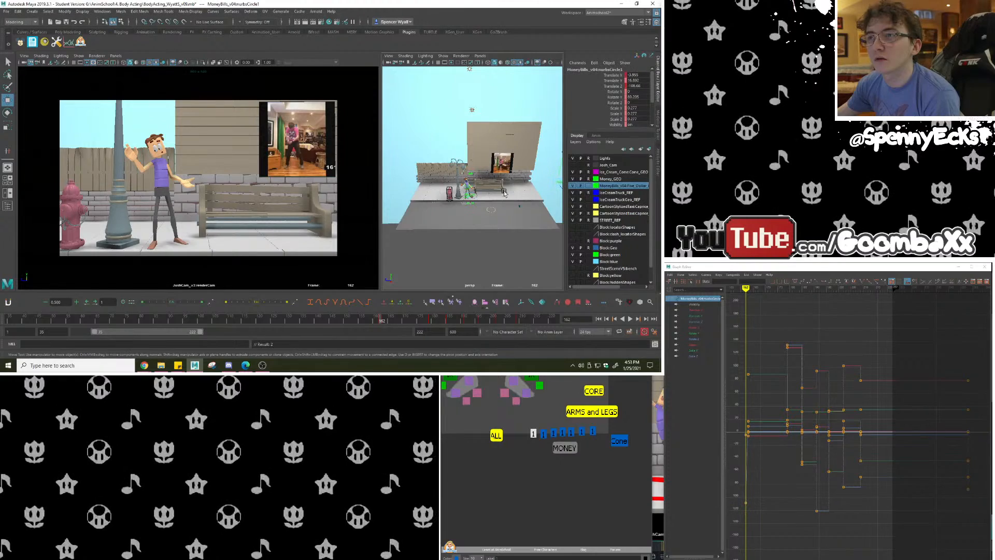
key("alt+v")
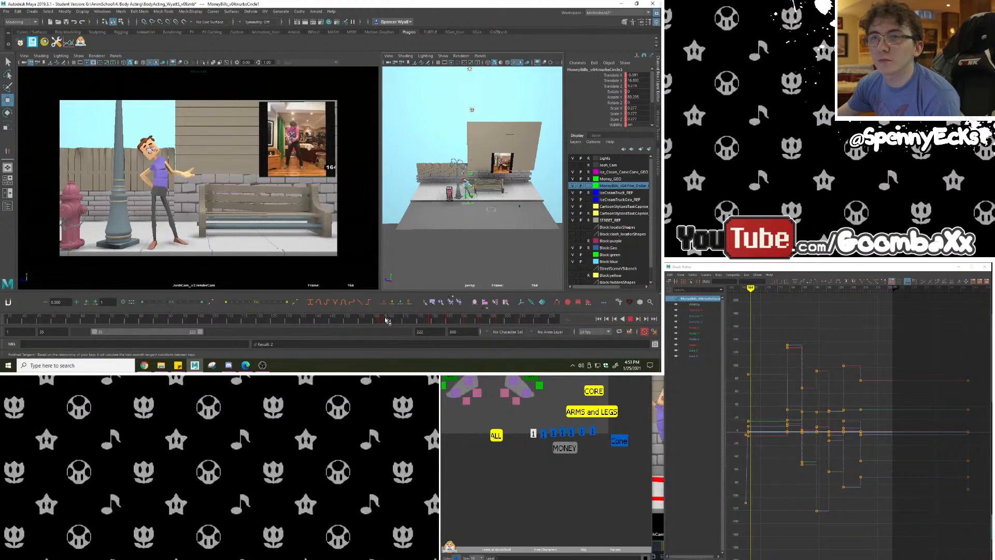
left_click_drag(409, 321, 95, 322)
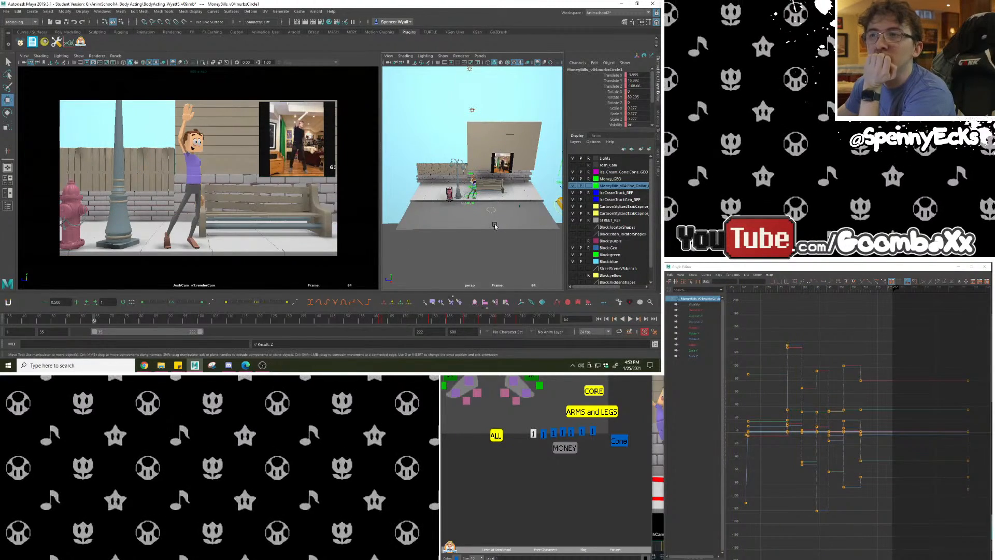
left_click(236, 228)
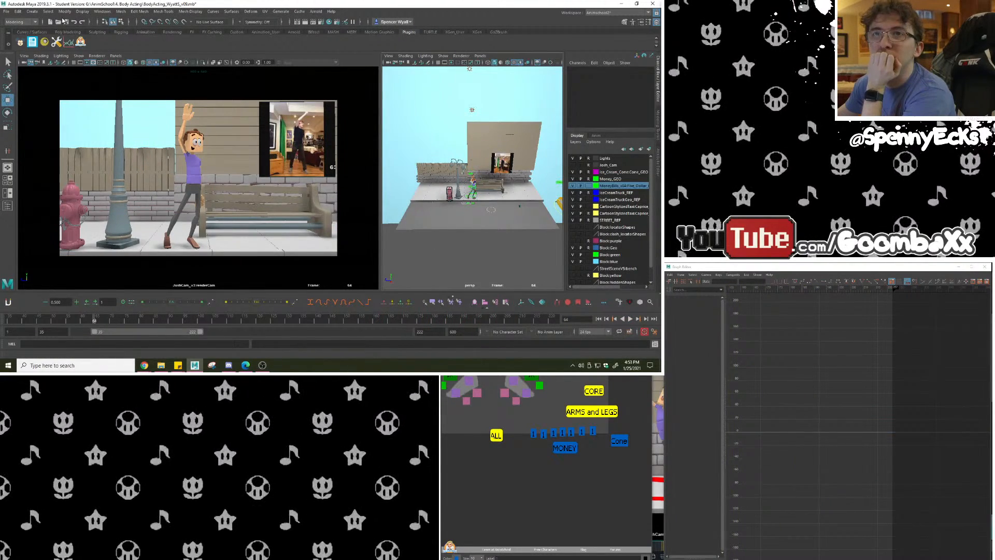
Save the scene as a new v10 version in Maya Binary format in the Body Acting folder, accepting the student version notice.
left_click(6, 12)
left_click(31, 47)
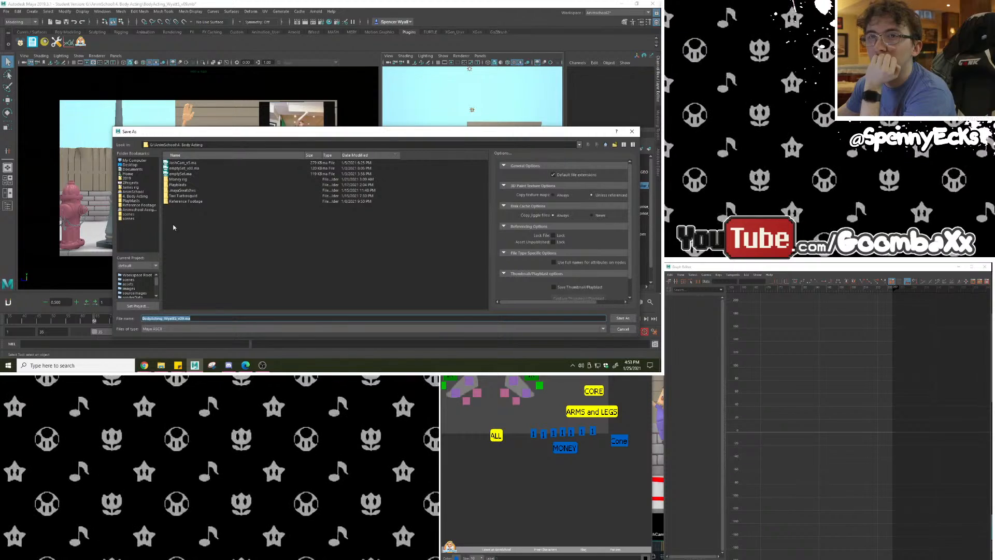
left_click(136, 196)
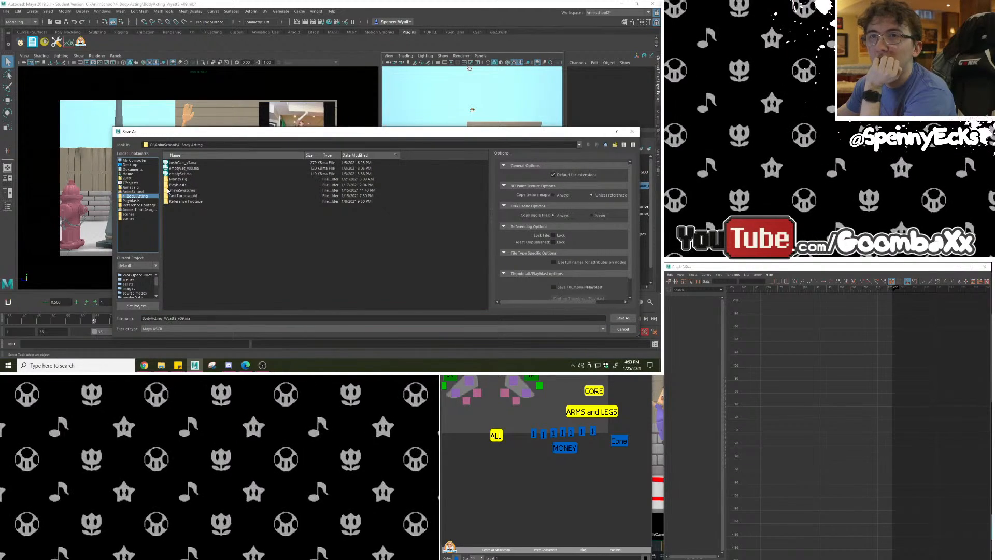
left_click(211, 329)
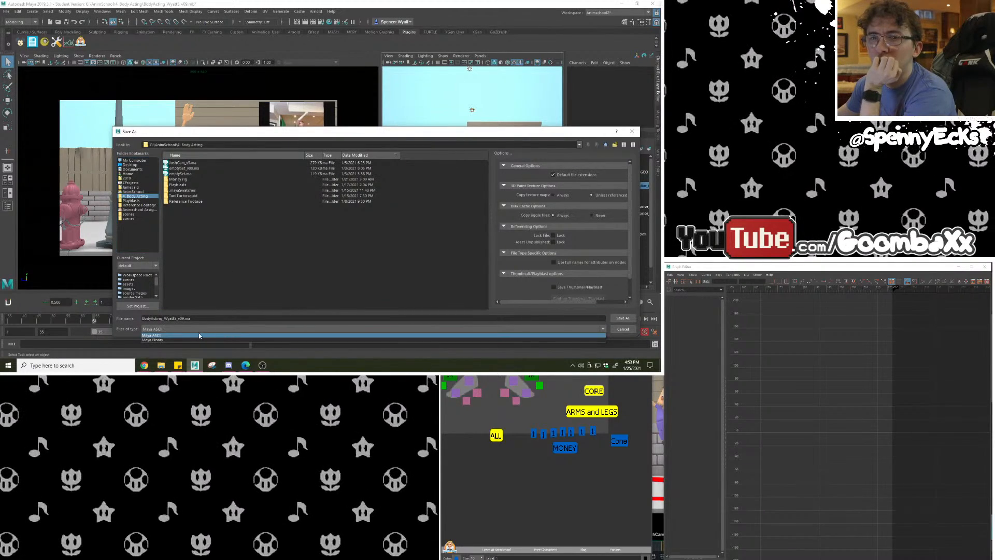
left_click(190, 339)
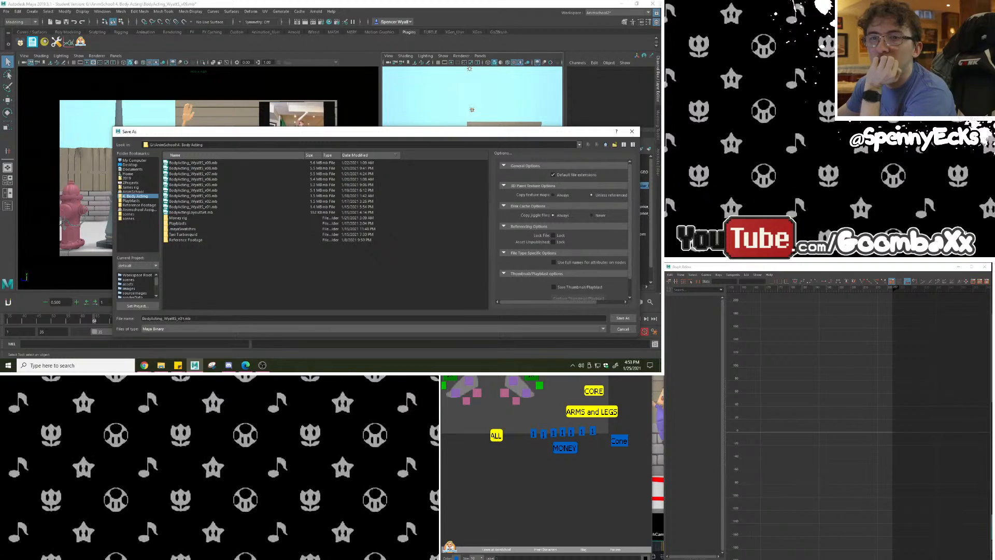
left_click(218, 318)
key("Right")
key("BackSpace")
key("BackSpace")
type("10")
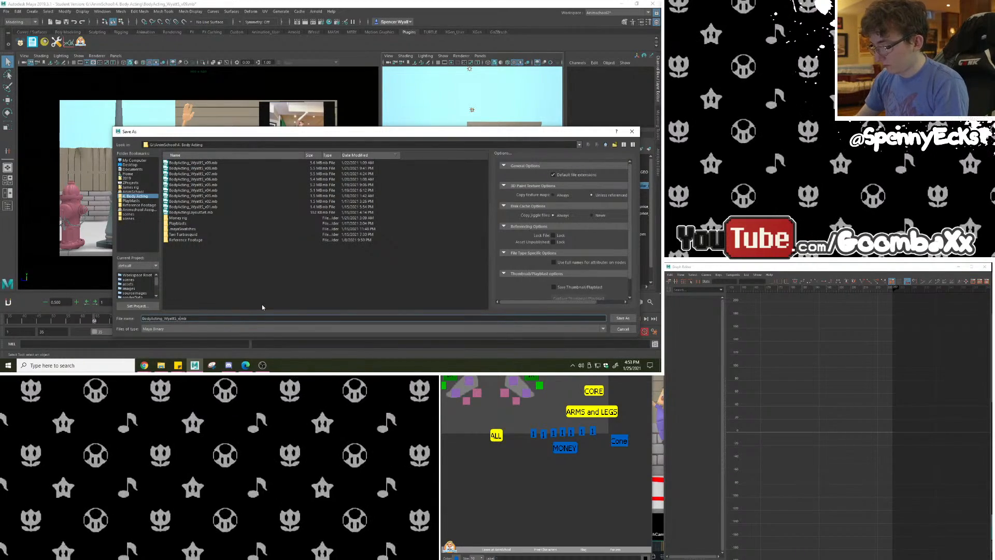
key("Return")
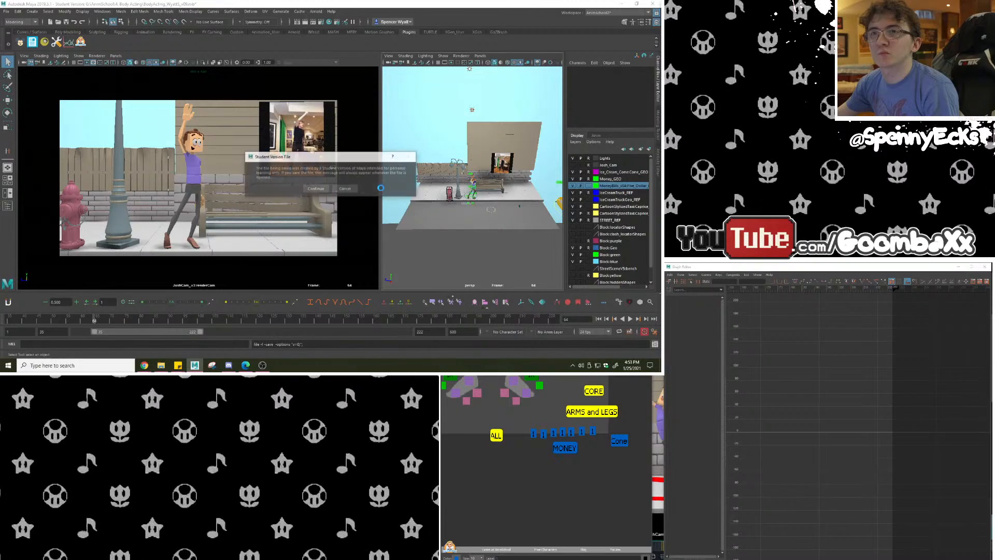
left_click(316, 189)
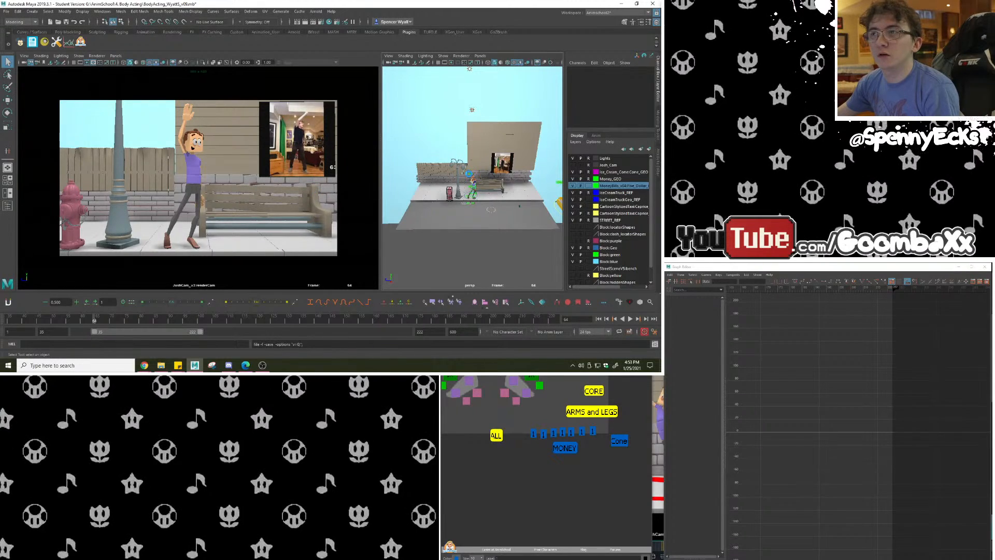
Switch to the SyncSketch review in the browser and examine the draw-over notes from frame 15 to the lamppost pose at frame 22.
key("w")
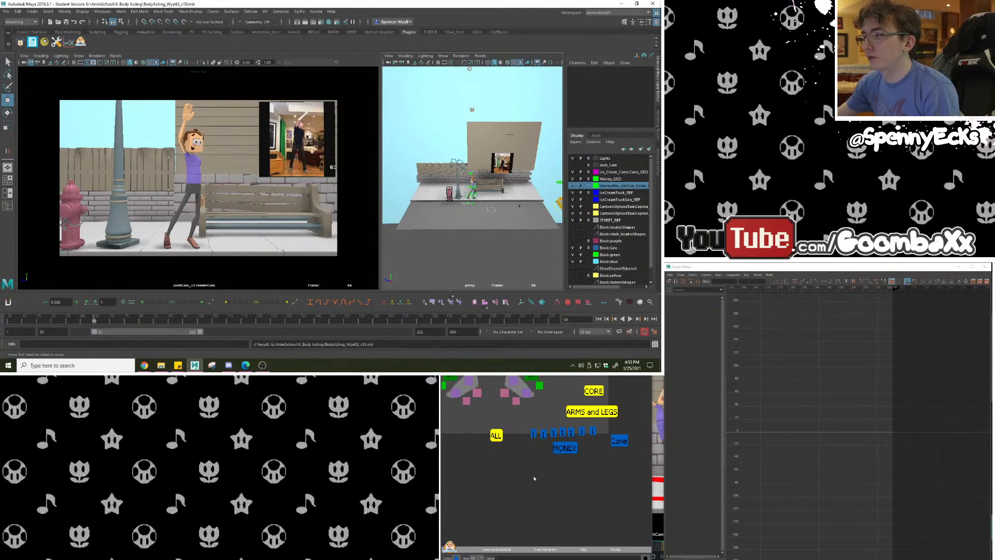
key("alt+Tab")
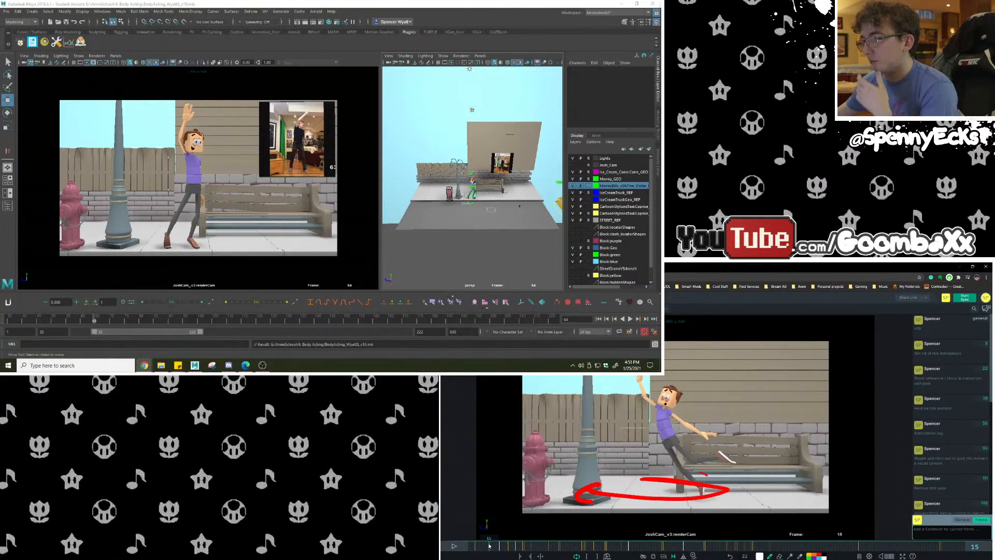
mouse_move(493, 545)
left_mouse_down()
mouse_move(518, 546)
mouse_move(502, 545)
left_mouse_up()
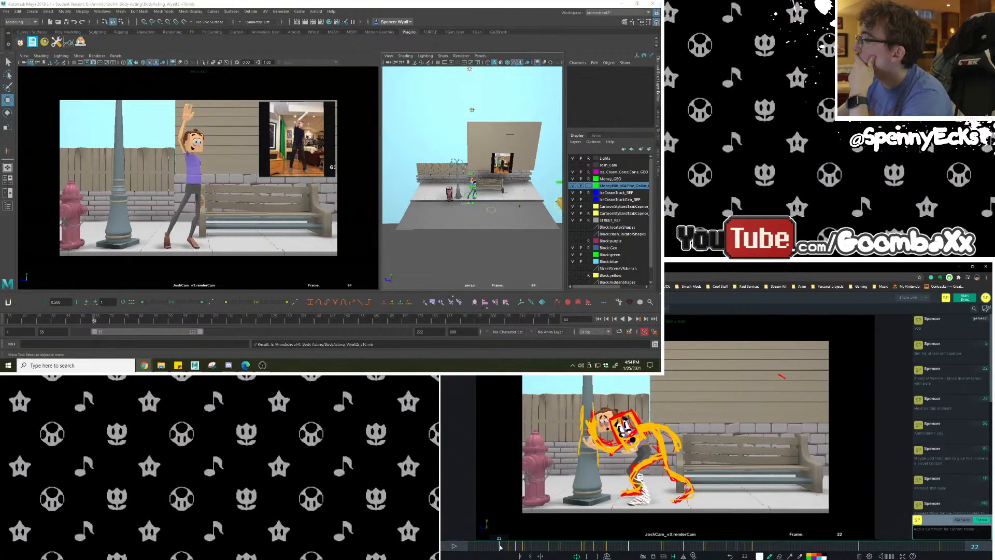
Return to Maya, zoom in on the character in the perspective view, and bring the picker's body and leg controls into view.
right_click_drag(482, 184, 536, 199, "alt")
left_click_drag(536, 200, 528, 222, "alt")
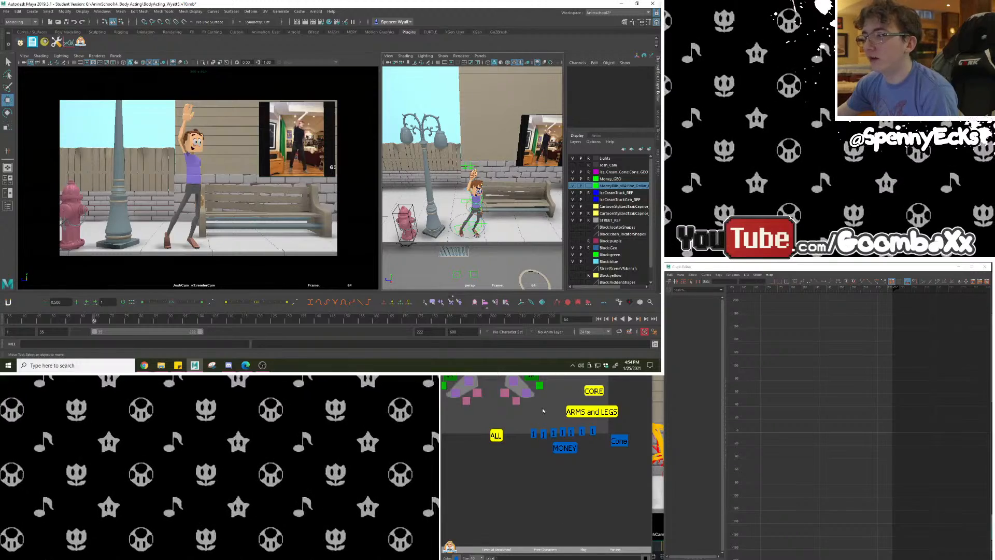
middle_click_drag(542, 410, 583, 485, "alt")
right_click_drag(584, 485, 560, 423, "alt")
middle_click_drag(560, 423, 563, 444, "alt")
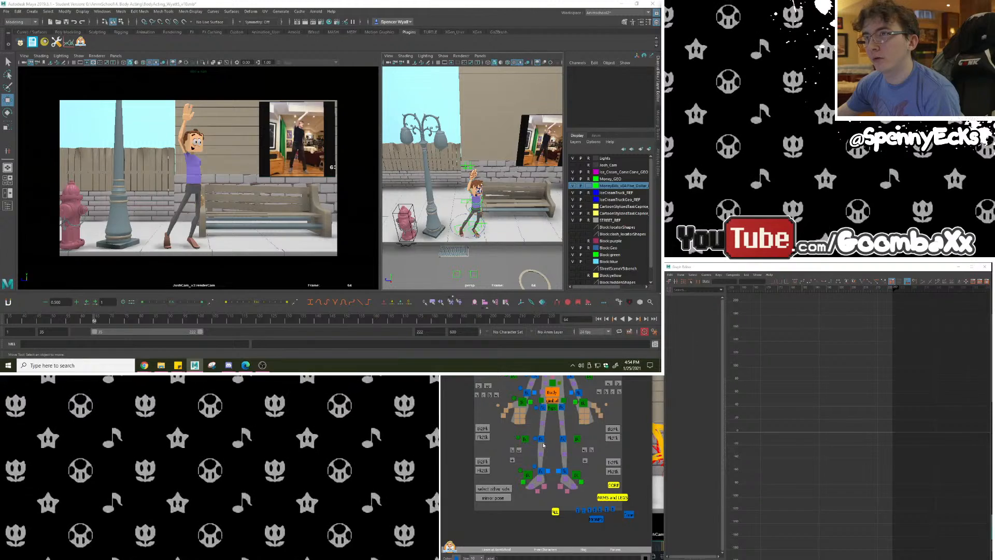
Select the raised arm's IK control together with its elbow pole-vector control and unlock their transform channels from Translate X down.
left_click(522, 402)
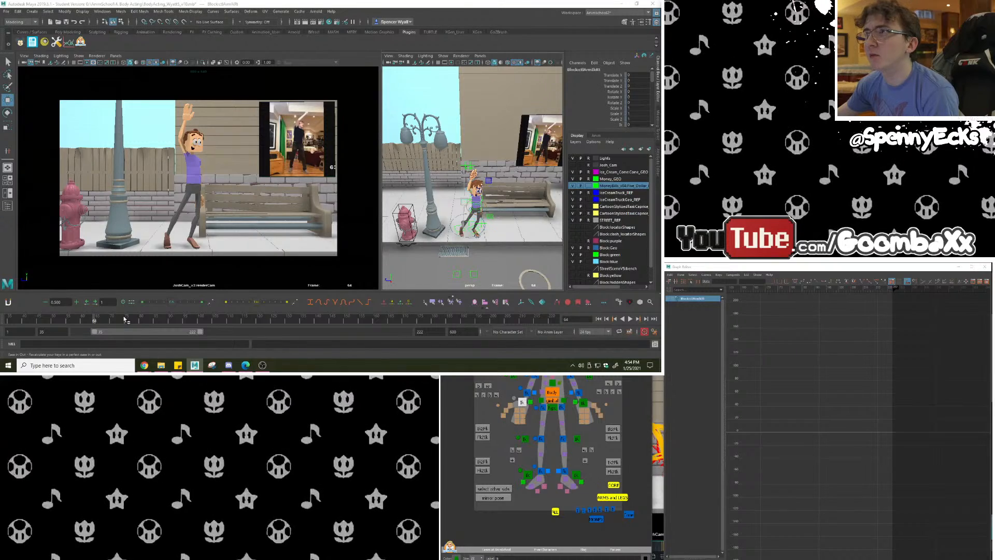
left_click(513, 377, "shift")
left_click(619, 125)
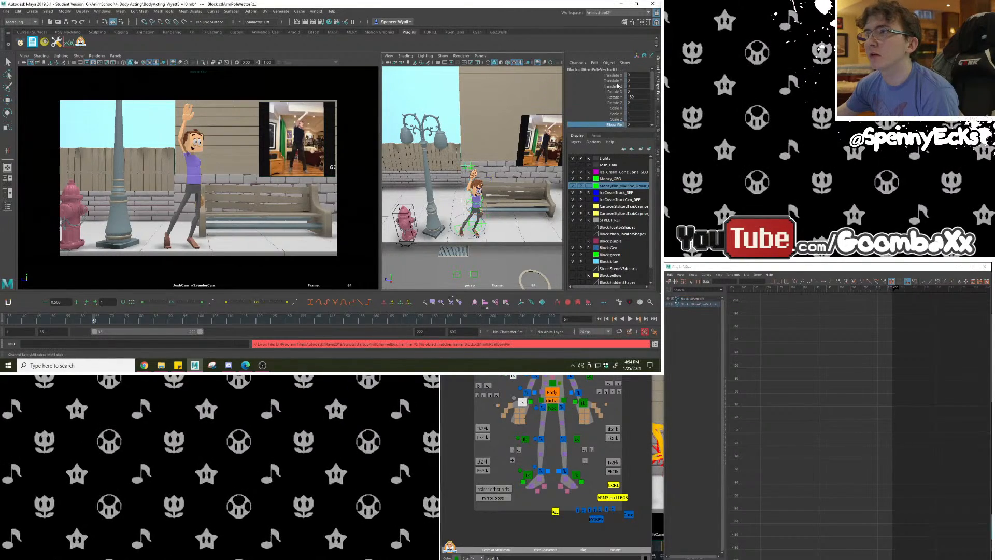
left_click(616, 75, "shift")
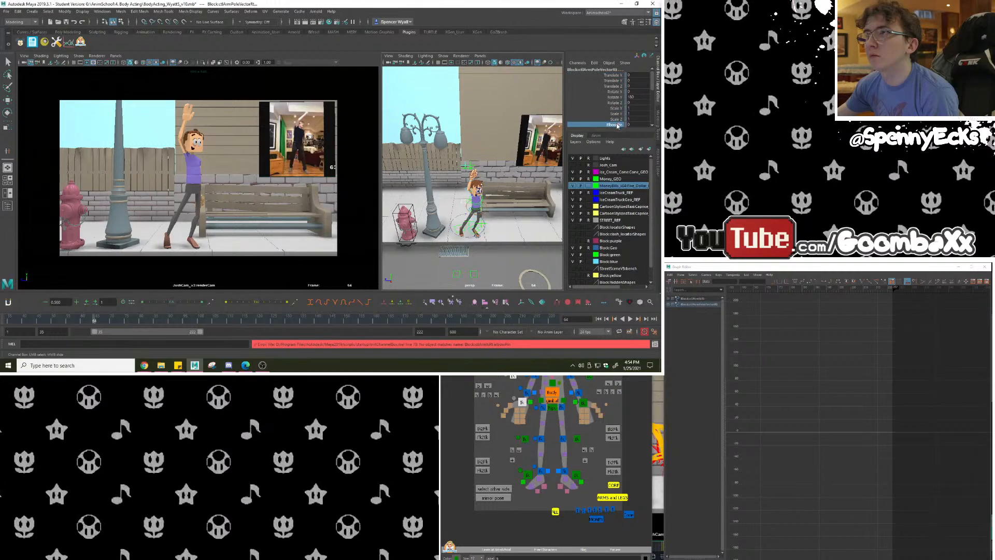
right_click(581, 98)
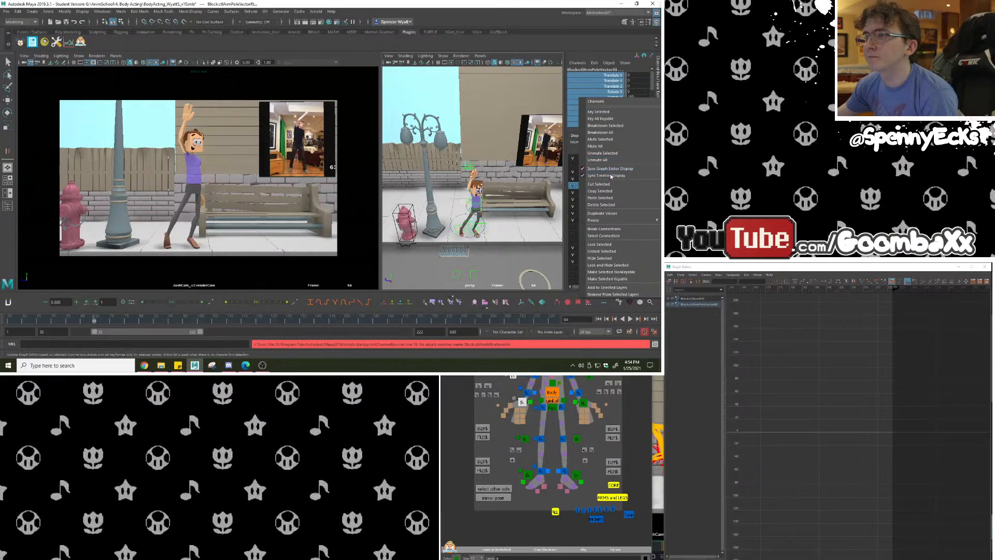
left_click(612, 252)
Lock Scale X, Scale Y and Scale Z on the selected arm controls, then check their rotation and elbow channels.
left_click(617, 120)
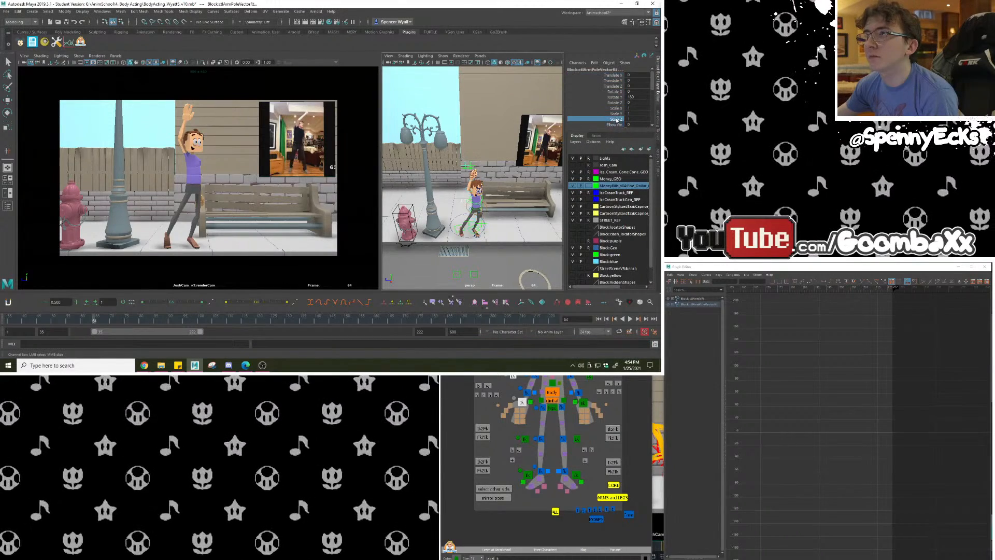
left_click_drag(617, 107, 617, 121)
right_click(616, 121)
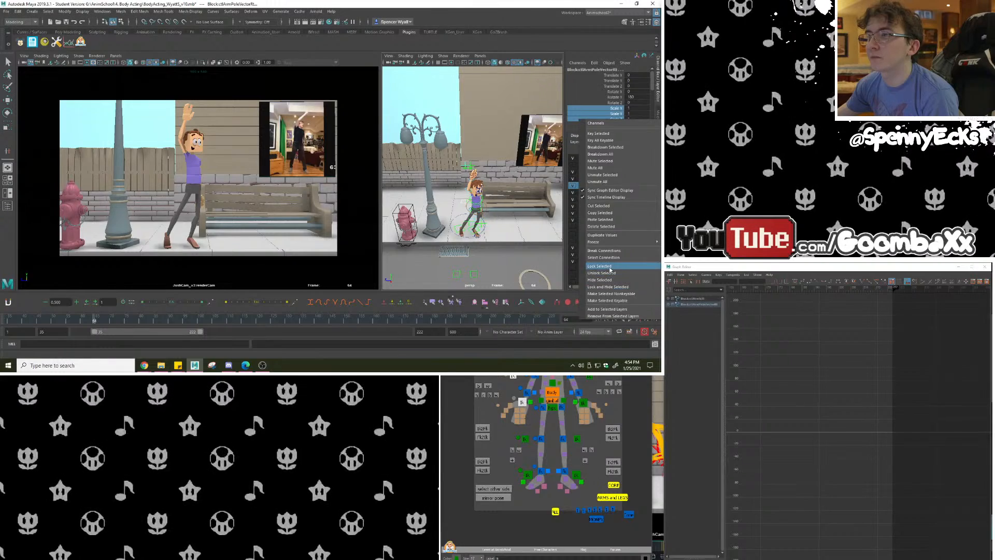
left_click(608, 267)
left_click(619, 102)
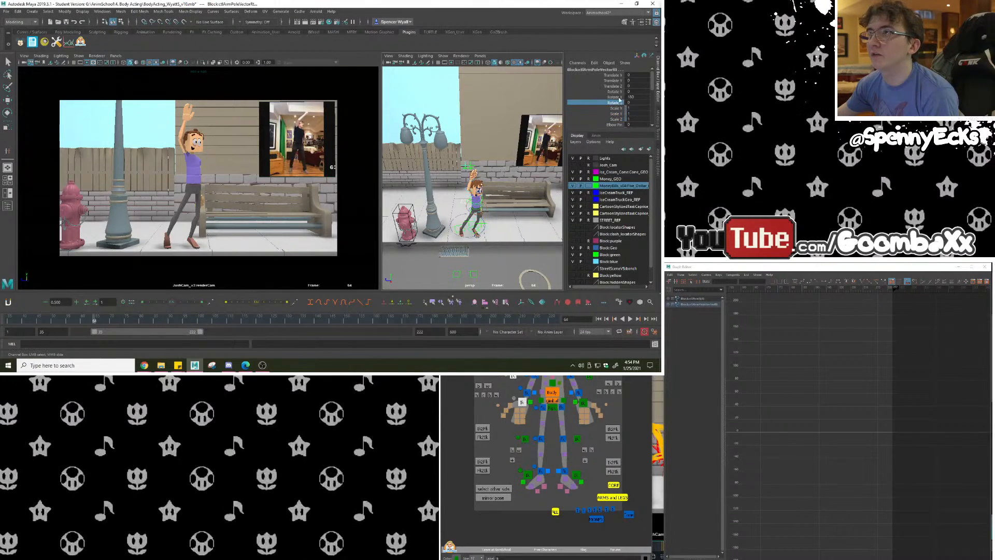
left_click(617, 92)
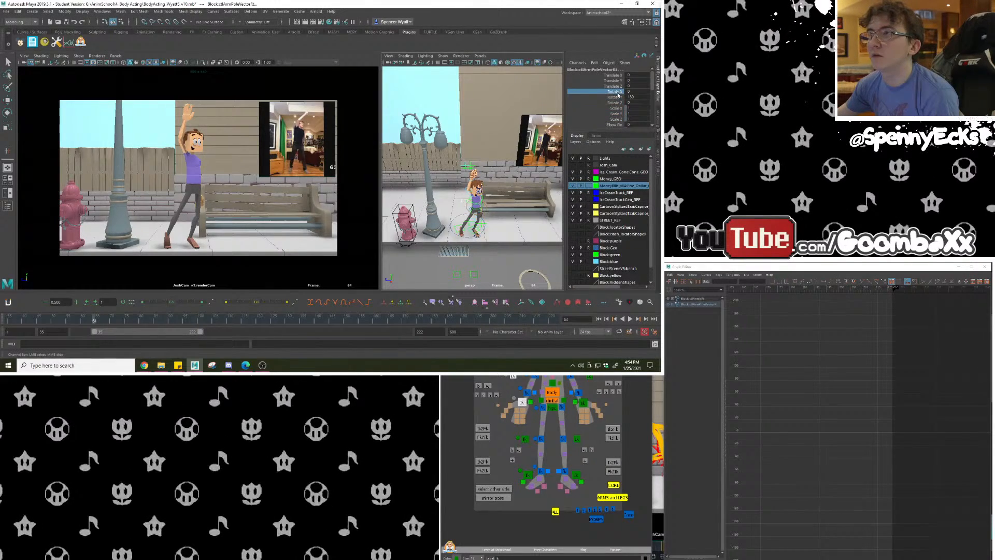
left_click(615, 124)
scroll(615, 125, "down", 1)
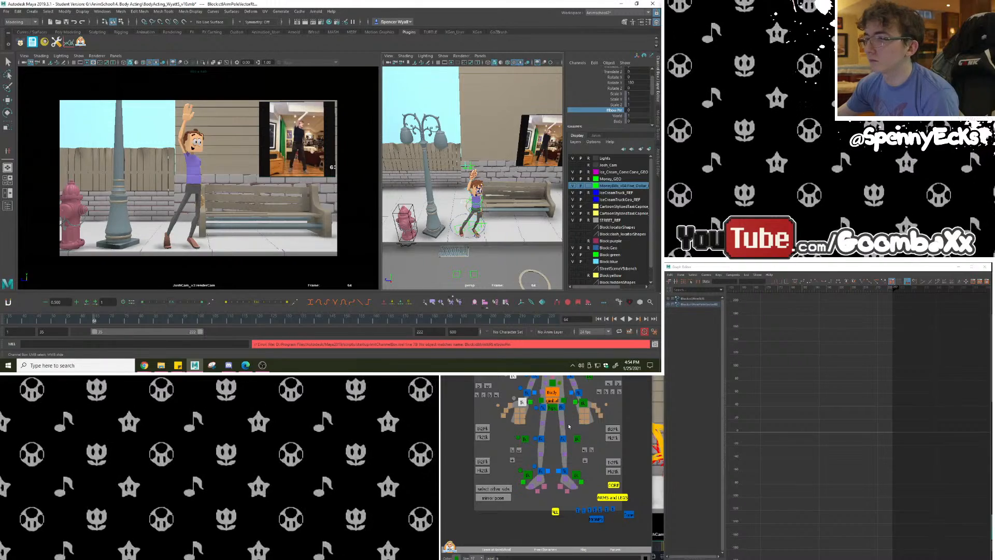
Select only the raised arm's IK control, extend the playback range back to frame 1, and key the early poses including frame 7.
left_click(522, 406)
left_click(525, 407)
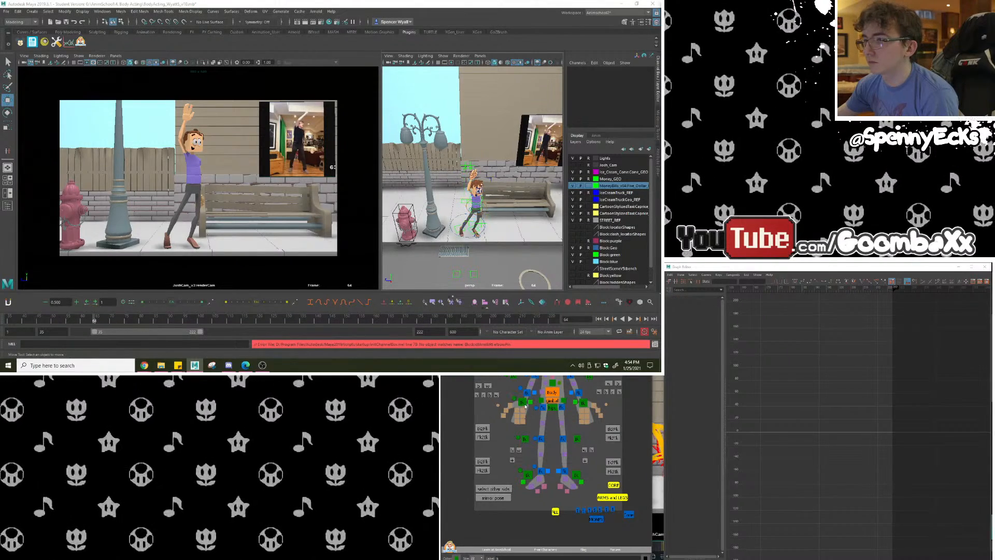
left_click(522, 403)
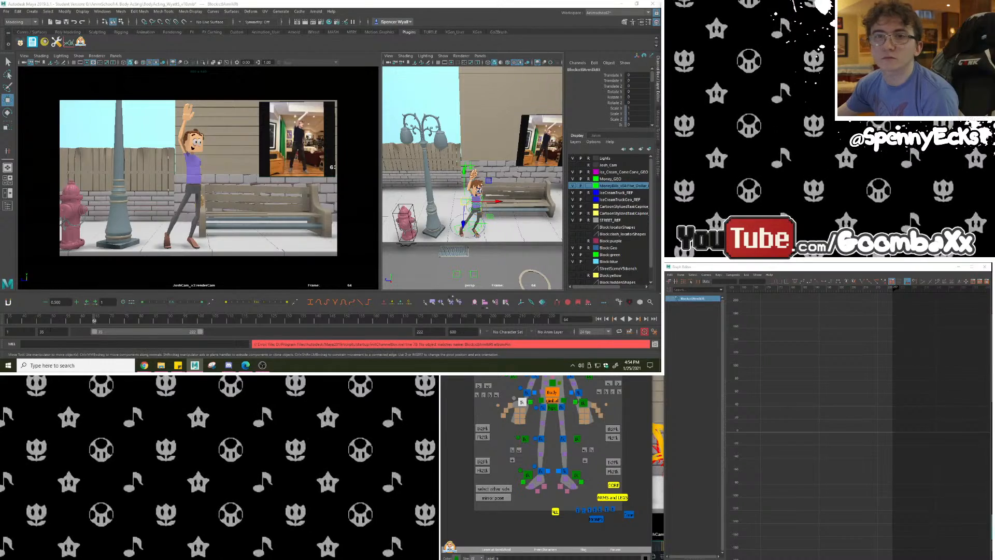
left_click_drag(76, 321, 34, 321)
left_click_drag(107, 332, 29, 325)
key("s")
left_click(29, 320)
left_click(84, 324)
key("s")
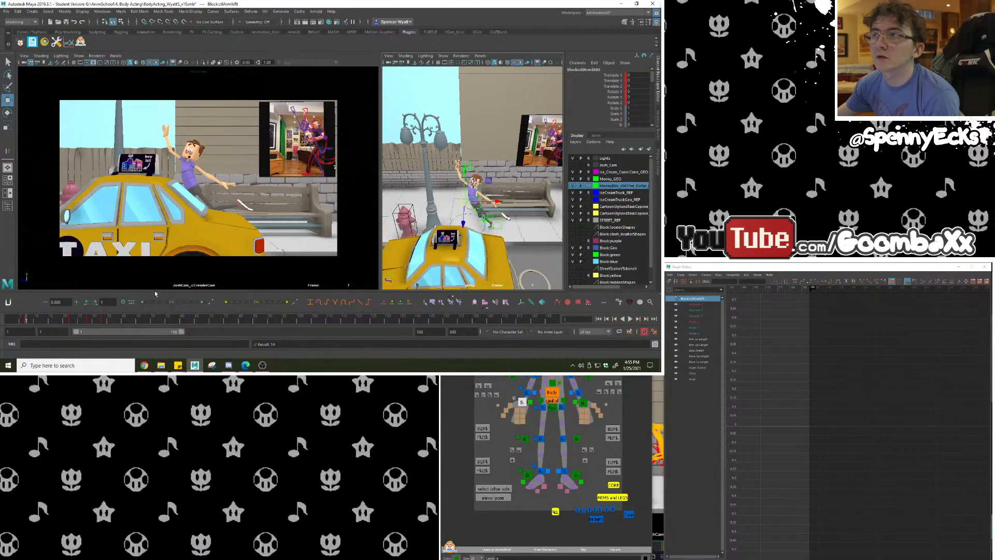
Unlock the IK channel on the arm control and set it to 1 at frame 7.
left_click(623, 125)
right_click(624, 127)
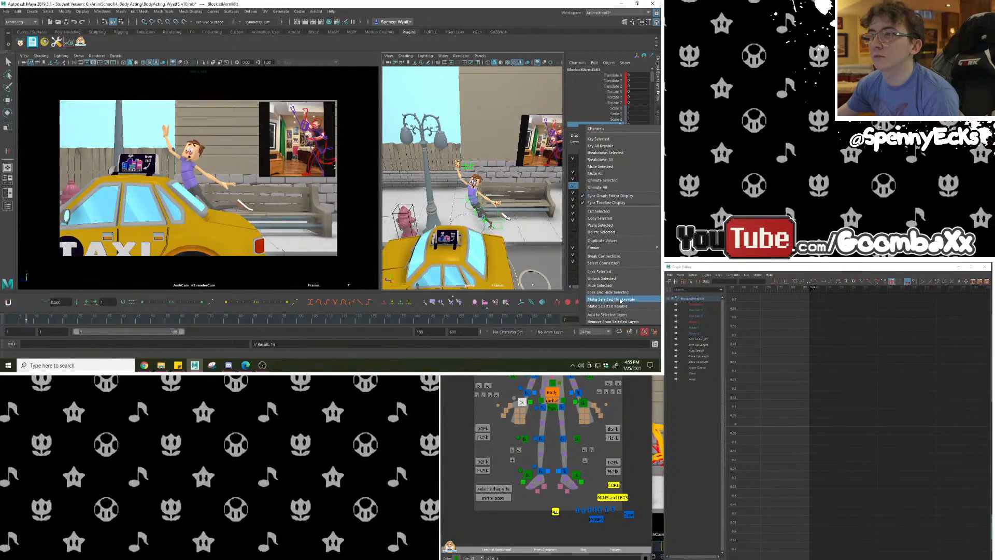
left_click(620, 273)
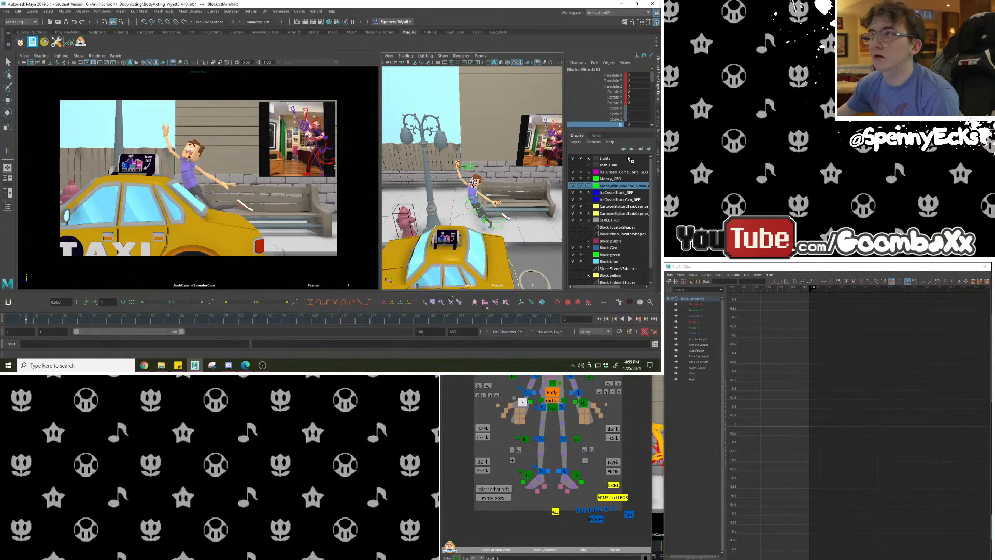
left_click(636, 125)
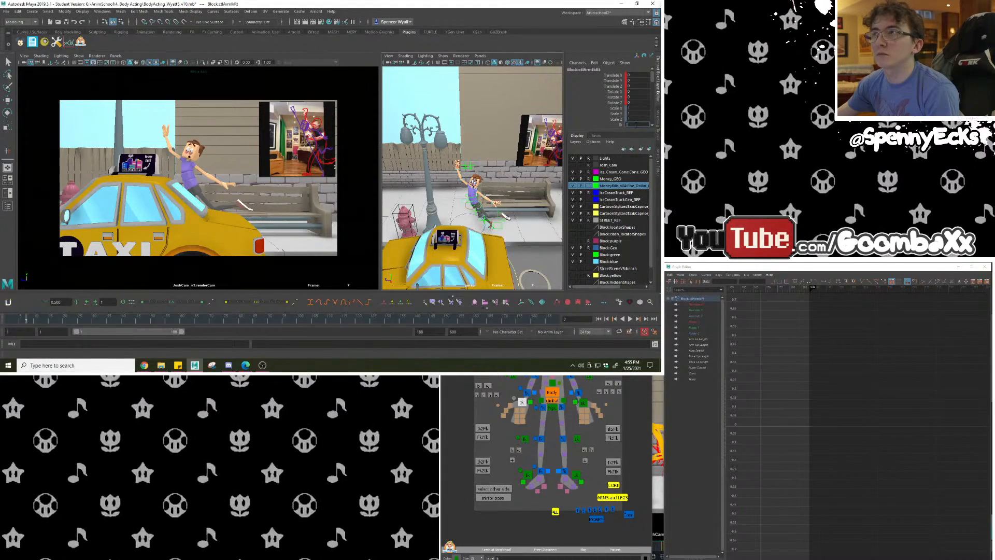
key("Return")
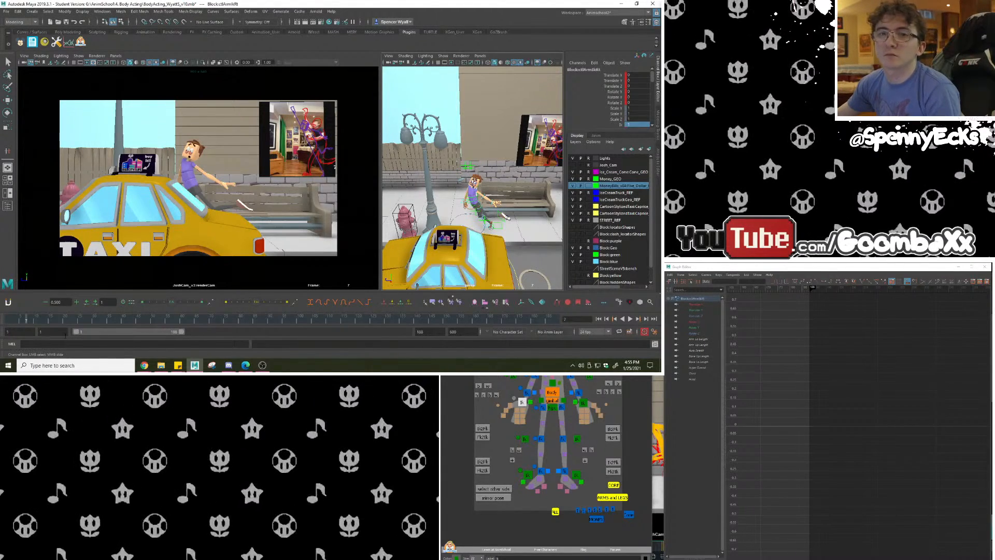
left_click(618, 124)
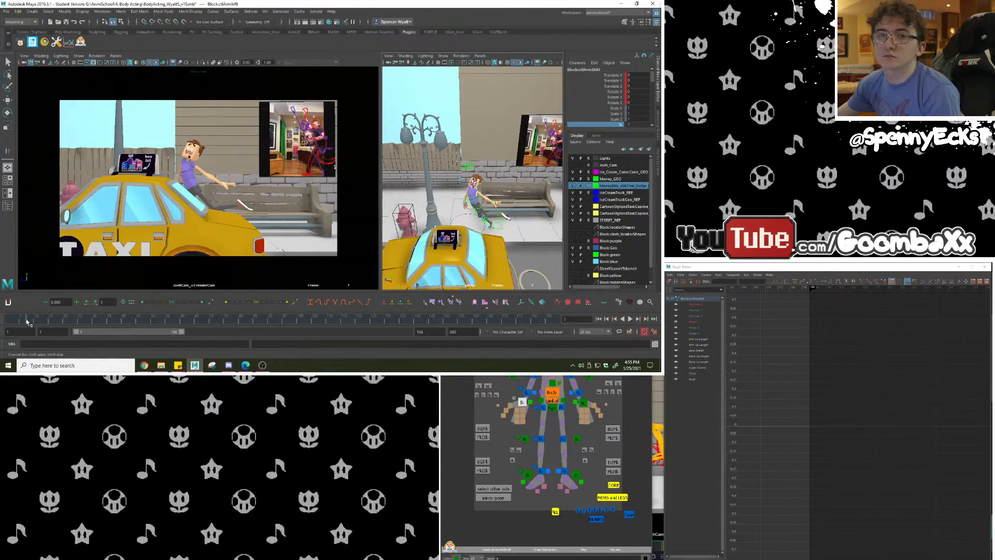
Set the arm control's IK channel to 0 at frame 33, then check the switch by playing and scrubbing from frame 7 to 15.
left_click_drag(27, 321, 103, 325)
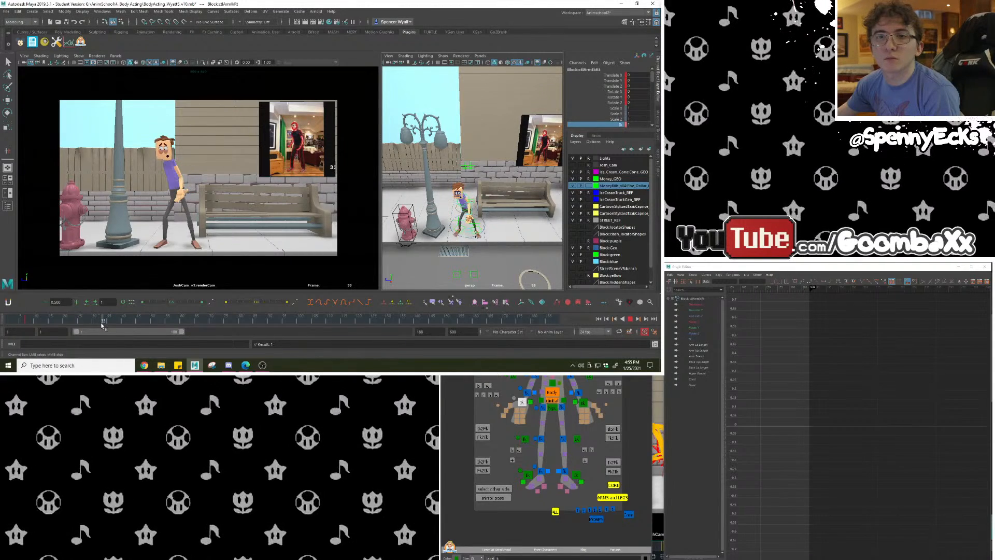
left_click(638, 125)
type("0")
key("Return")
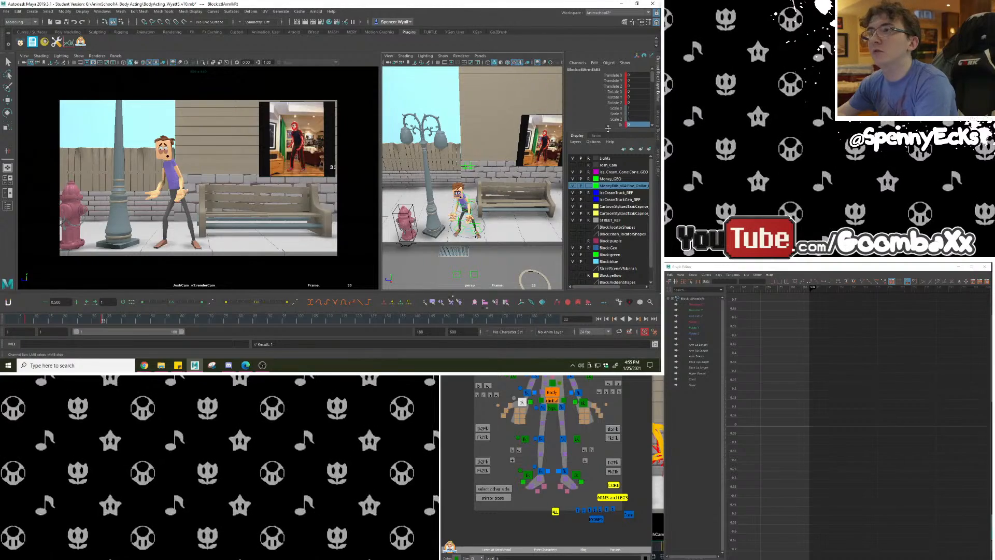
left_click(29, 321)
key("alt+v")
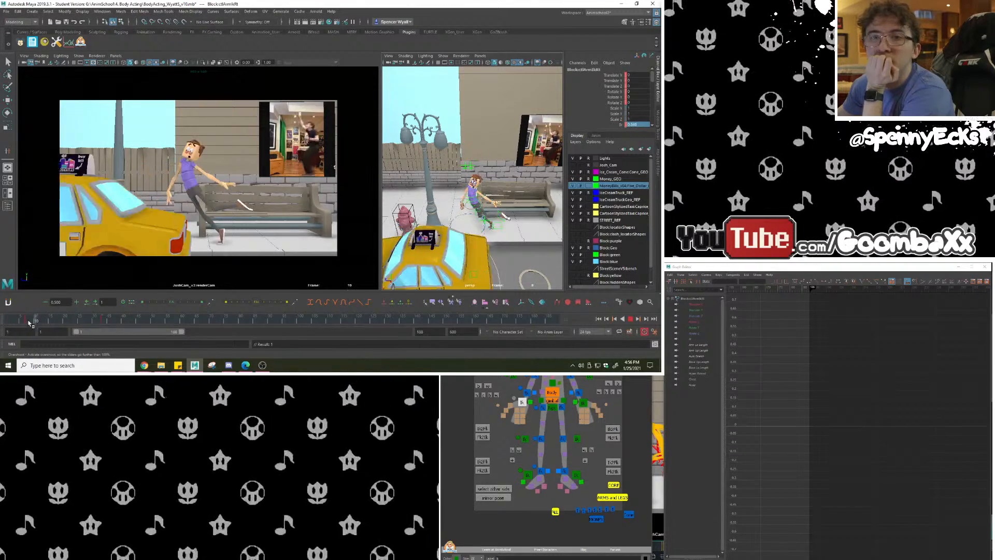
left_click(27, 319)
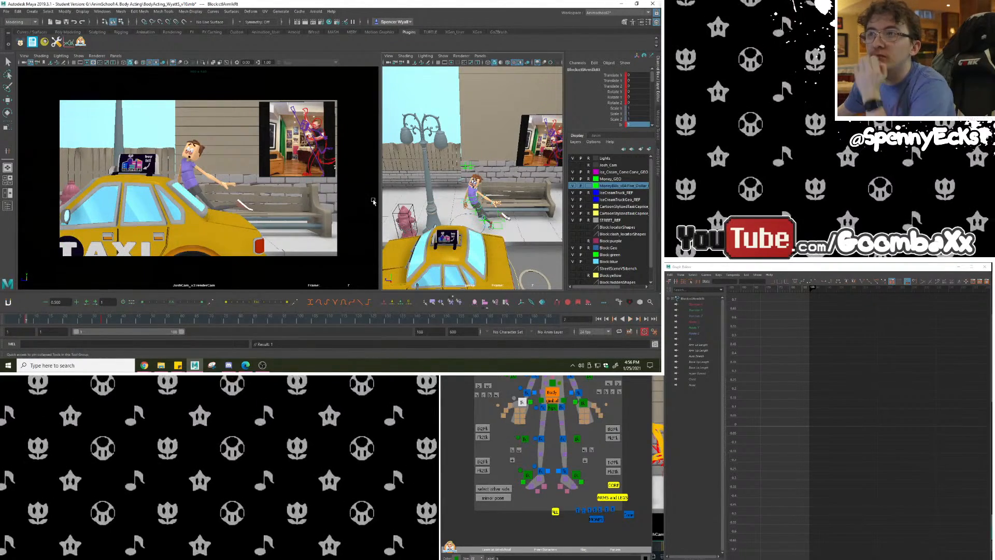
middle_click_drag(476, 223, 485, 203, "alt")
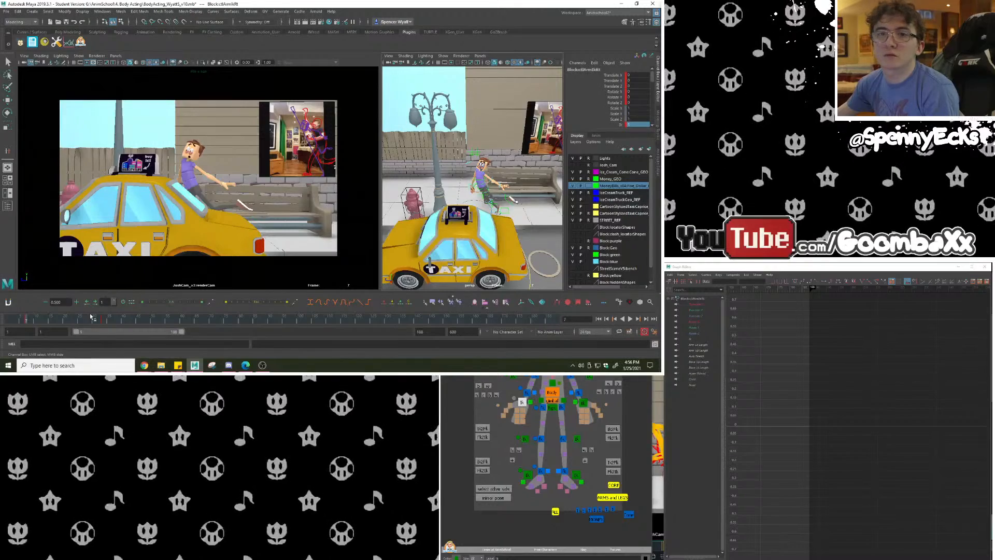
left_click_drag(26, 320, 51, 321)
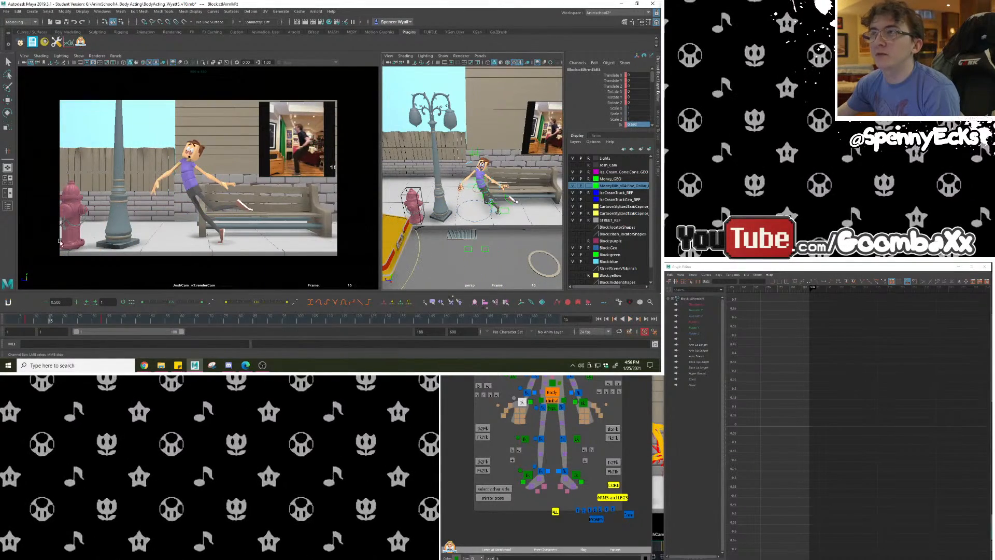
key("w")
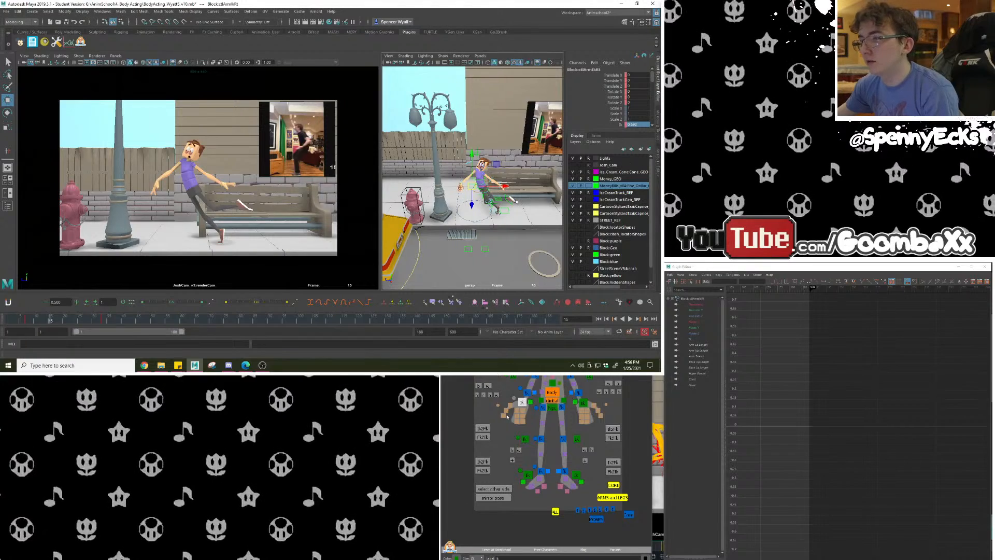
Reselect the arm's IK control, isolate its IK curve in the Graph Editor, and scrub back to frame 12 to inspect the blend.
left_click(531, 413)
left_click(523, 403)
scroll(847, 378, "down", 3)
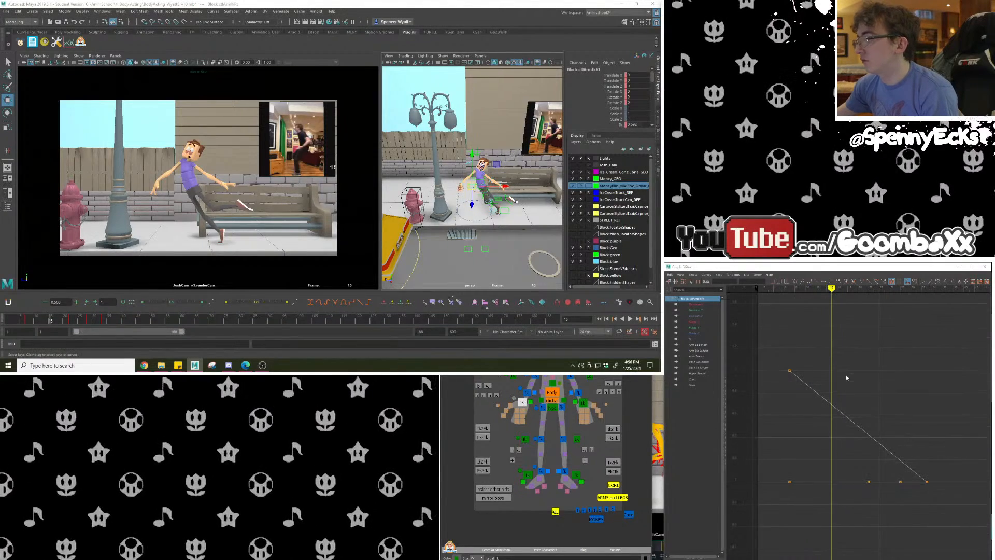
left_click(699, 321)
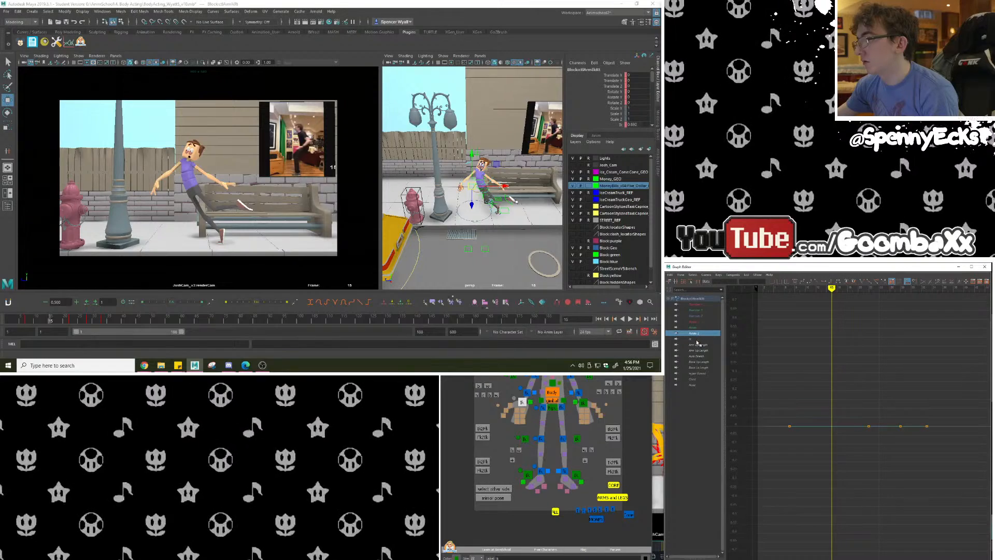
left_click(696, 338)
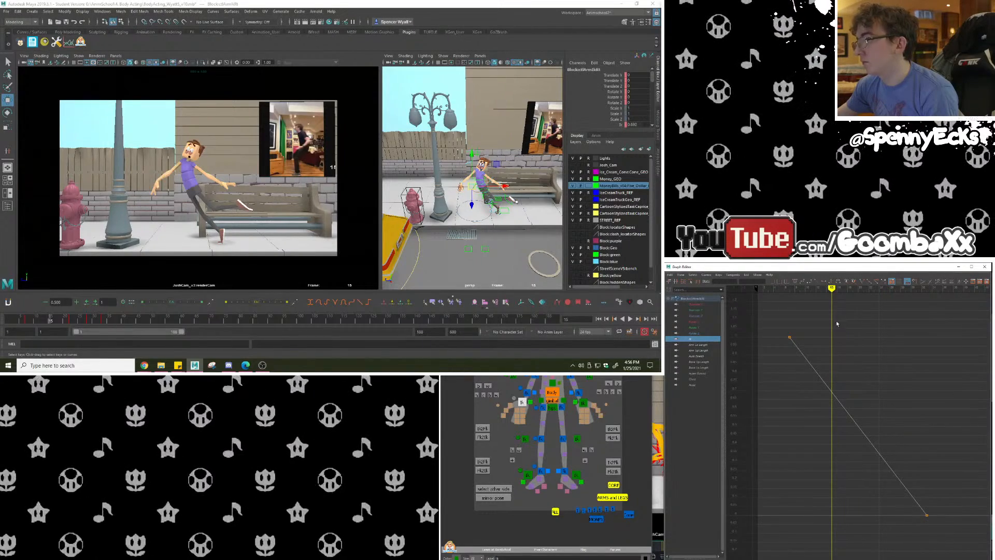
left_click_drag(832, 290, 815, 290)
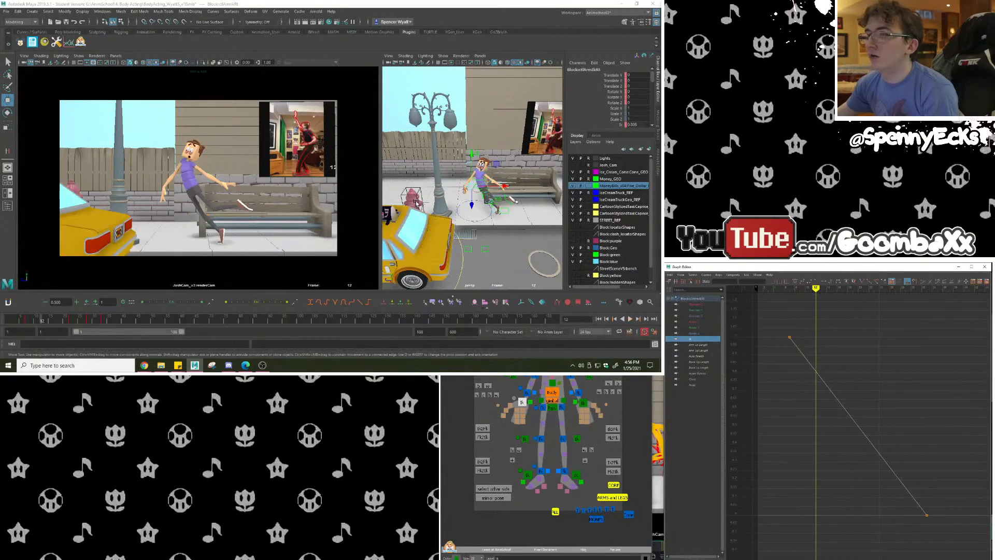
Set the default out tangent to Stepped in the animation preferences and save them.
left_click(654, 333)
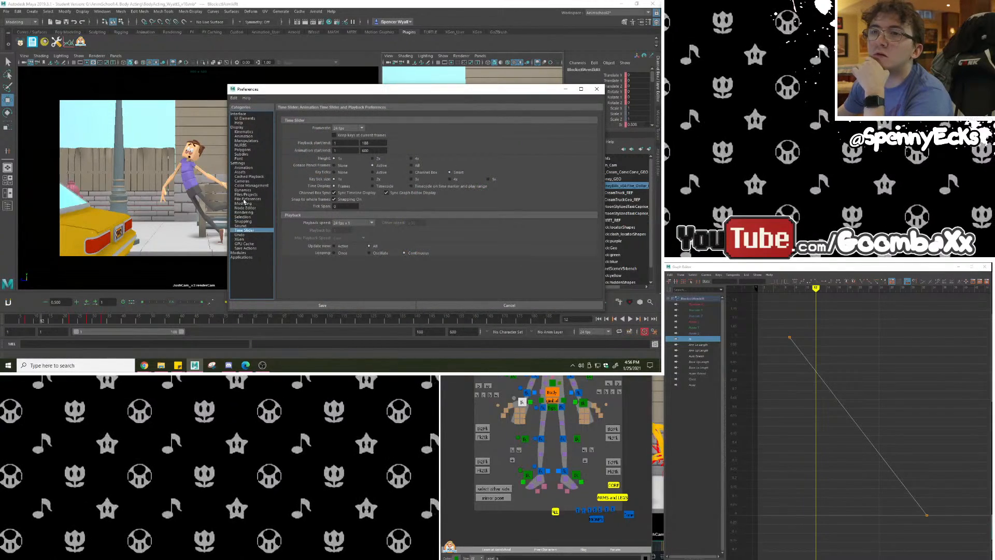
left_click(244, 199)
left_click(248, 176)
left_click(249, 163)
left_click(249, 167)
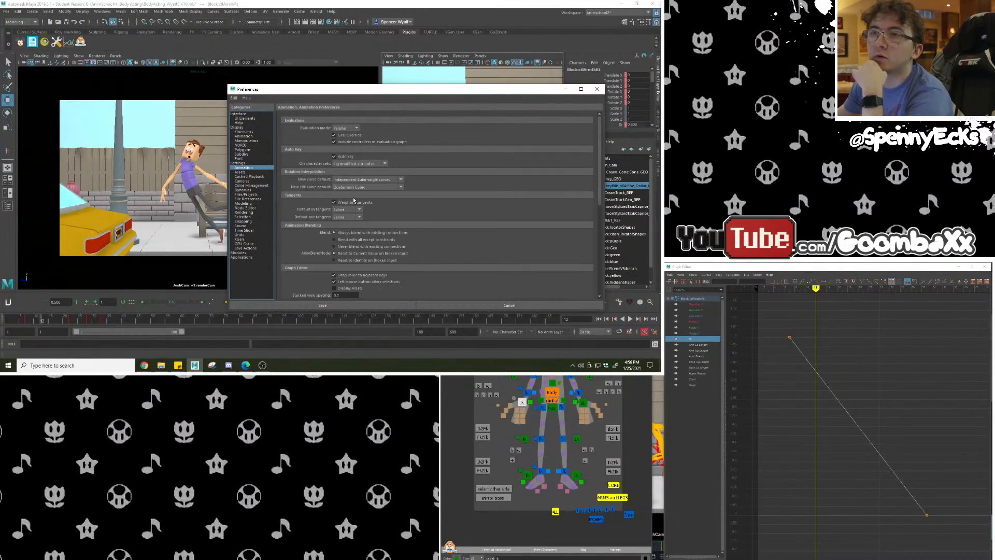
left_click(349, 216)
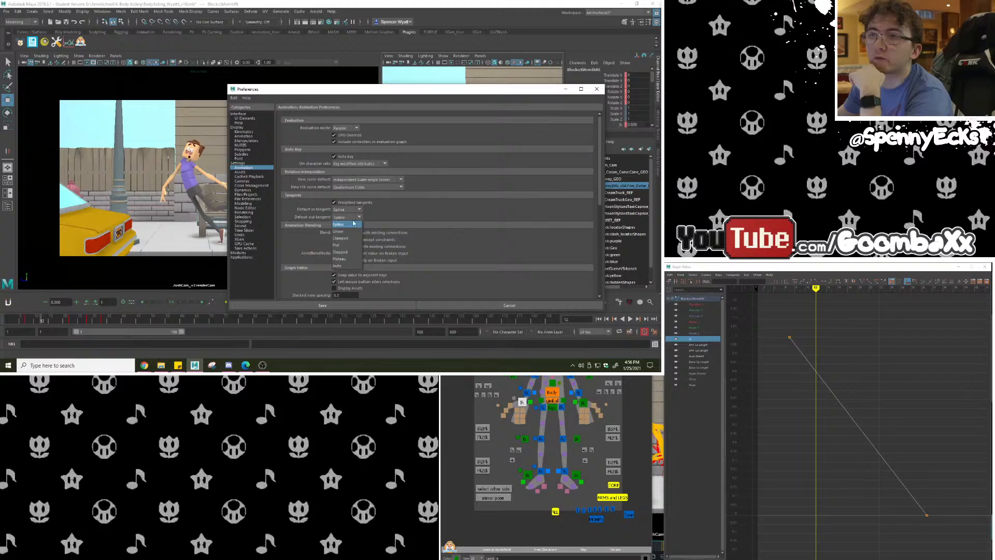
left_click(353, 253)
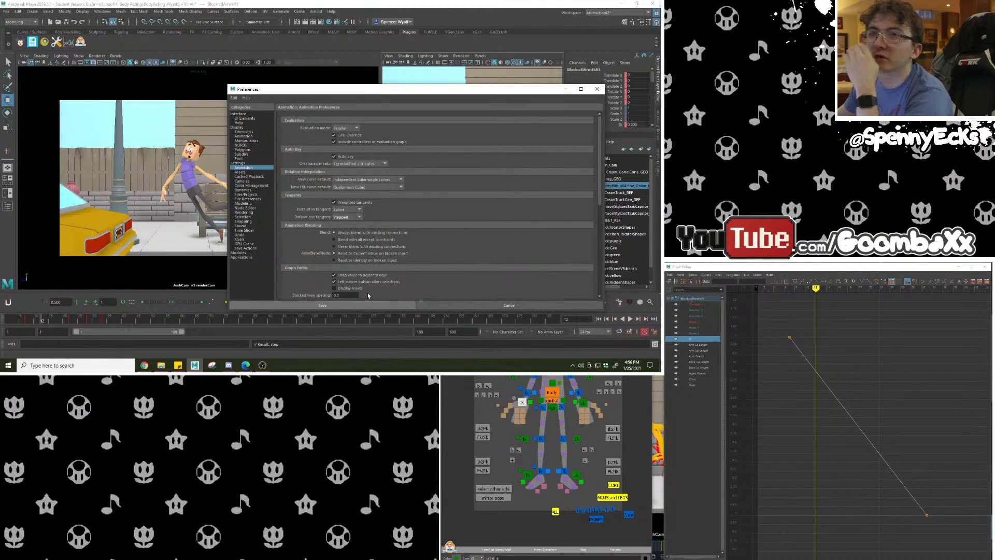
left_click(345, 305)
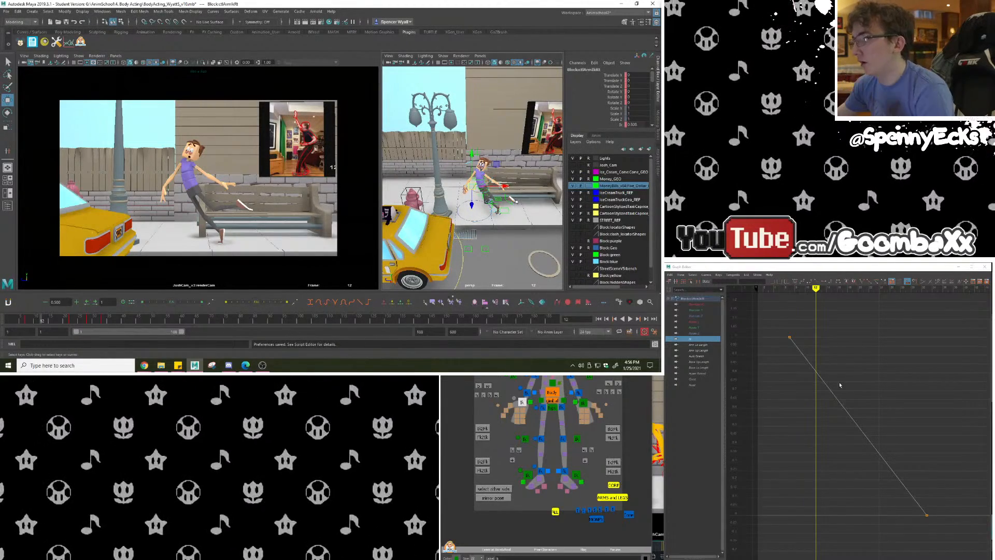
Convert the IK curve's keys at frames 7 and 33 to stepped tangents and play from frame 7 to check.
left_click(789, 289)
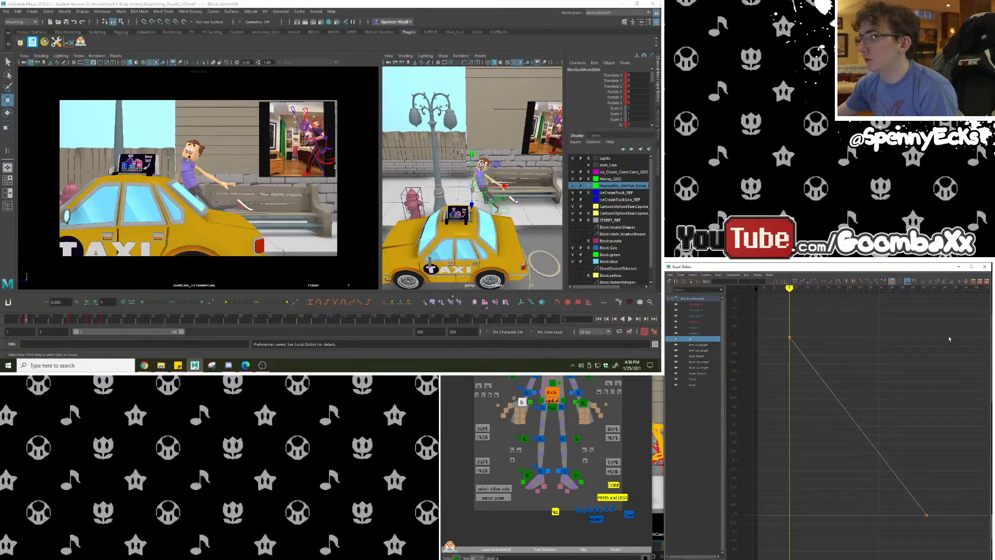
left_click_drag(949, 338, 921, 535)
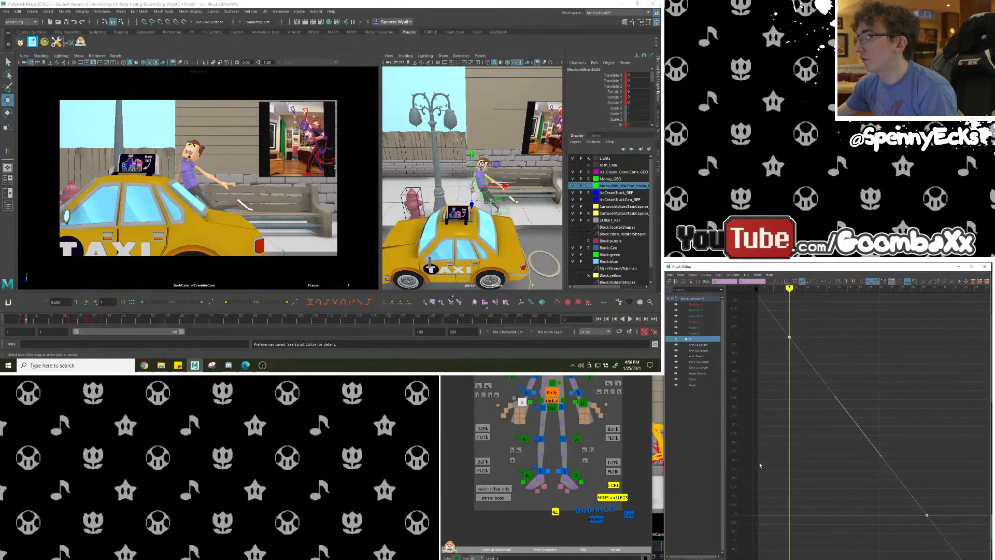
left_click(831, 282)
key("alt+v")
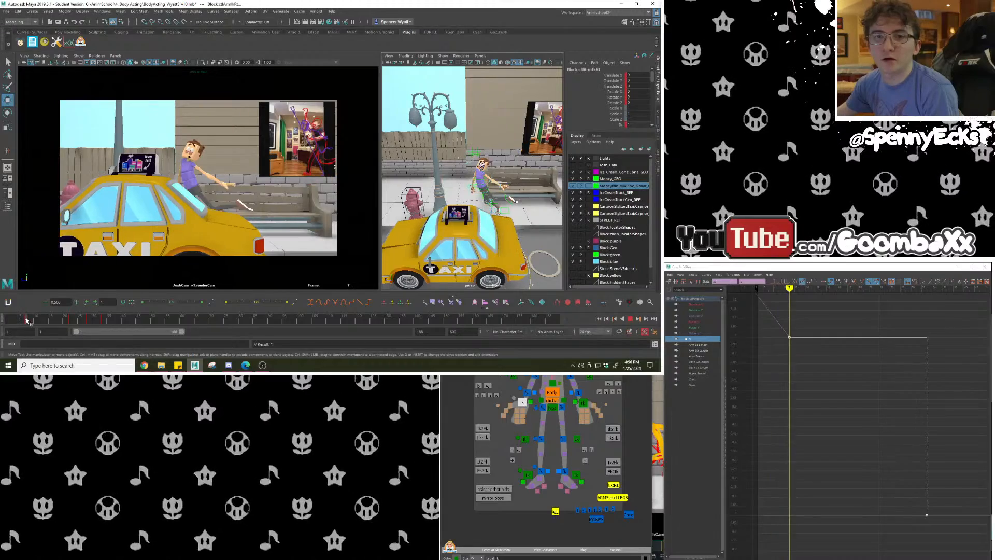
Key the arm's IK control at frame 7 and play back the arm switch from a close-up view.
right_click_drag(506, 234, 518, 223, "alt")
left_click_drag(519, 223, 539, 181, "alt")
middle_click_drag(538, 181, 499, 174, "alt")
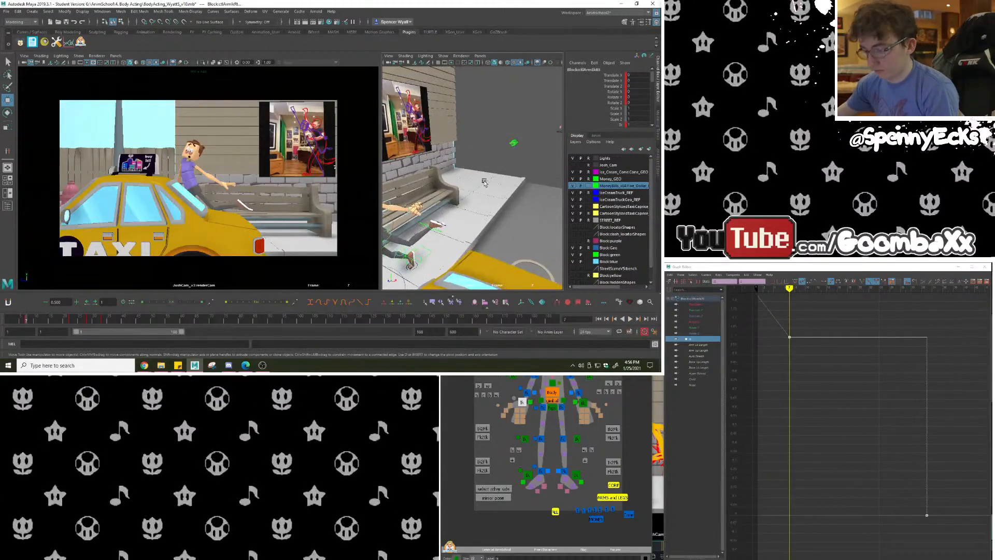
key("f")
right_click_drag(474, 185, 449, 176, "alt")
mouse_move(448, 176)
left_mouse_down("alt")
mouse_move(436, 156)
mouse_move(444, 153)
mouse_move(455, 173)
left_mouse_up("alt")
key("s")
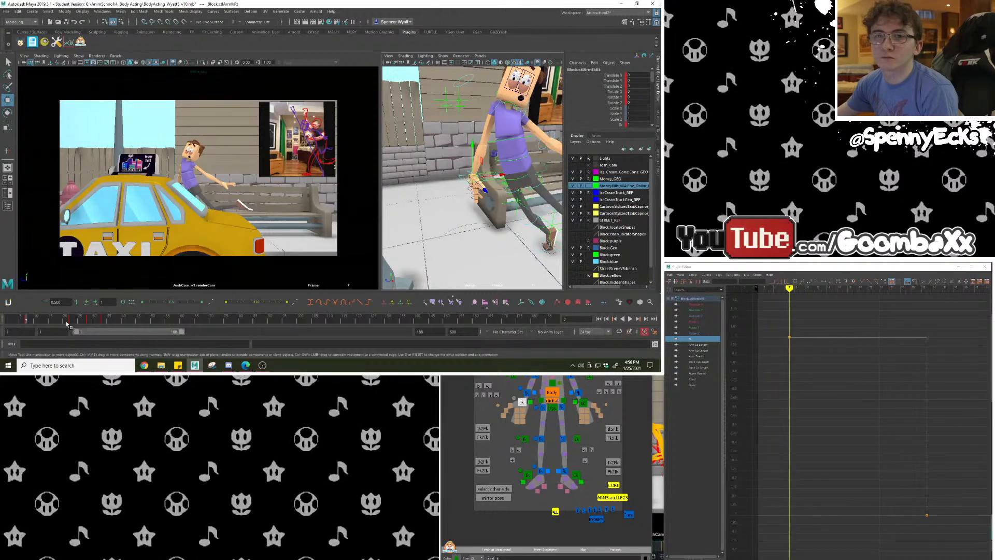
key("alt+v")
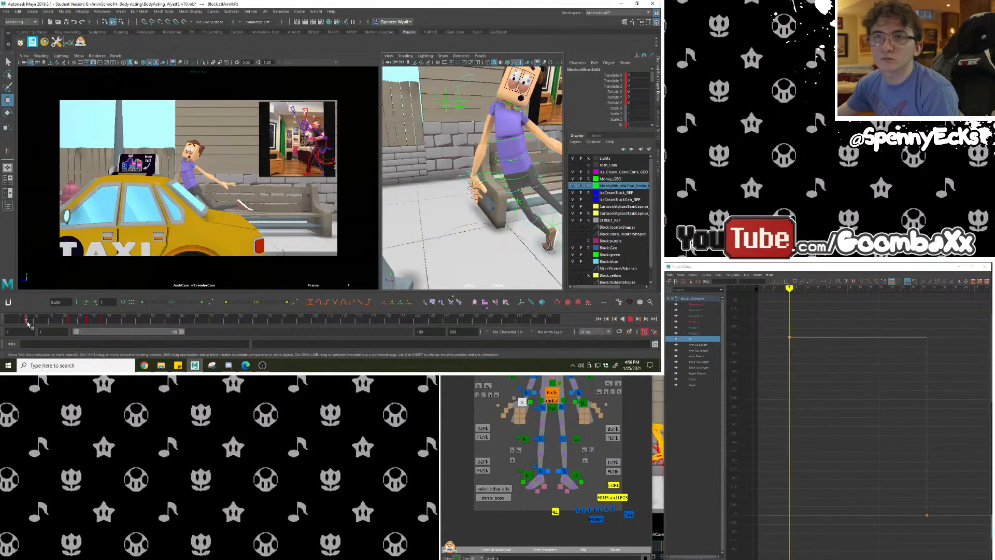
Set the arm control's IK channel to 0 at frame 8 and return to frame 7 to check the switch.
left_click_drag(28, 324, 30, 325)
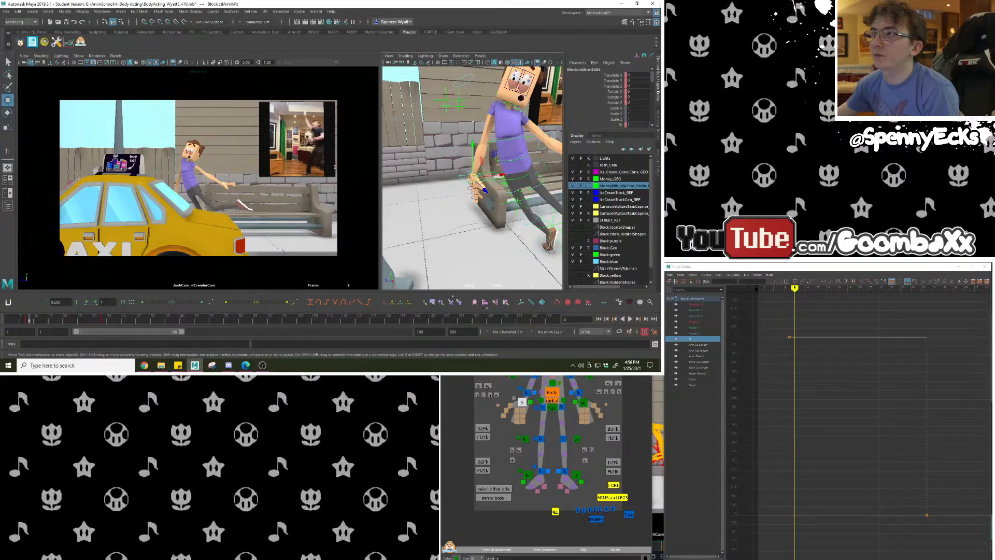
middle_click_drag(498, 207, 456, 207)
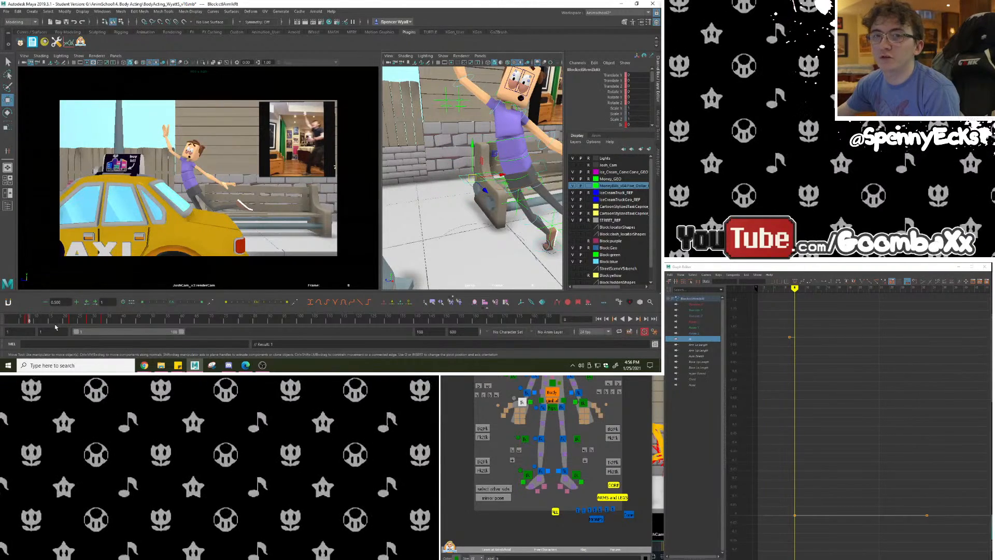
left_click_drag(26, 322, 25, 322)
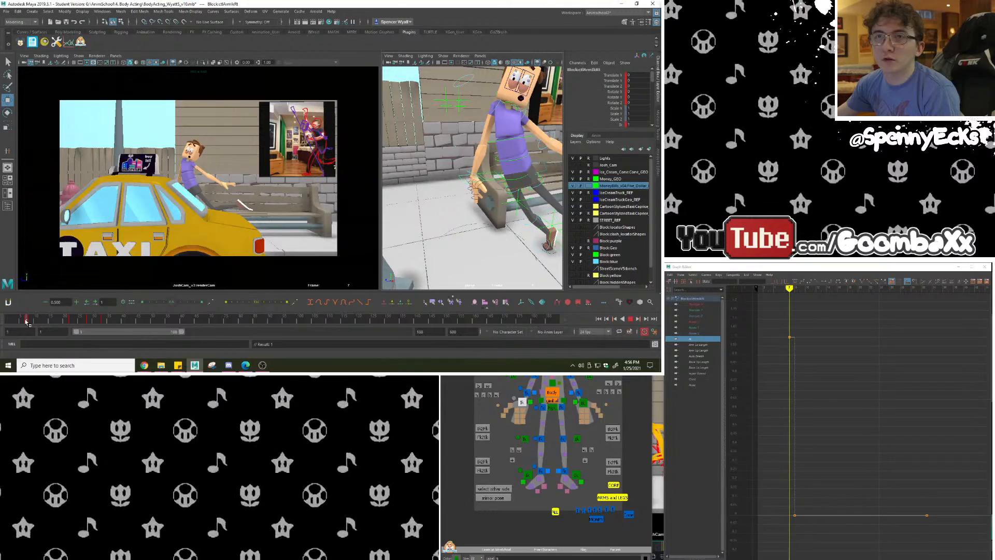
Raise the arm's IK control at frame 7 until the hand reaches up beside the head.
left_click_drag(413, 210, 470, 204, "alt")
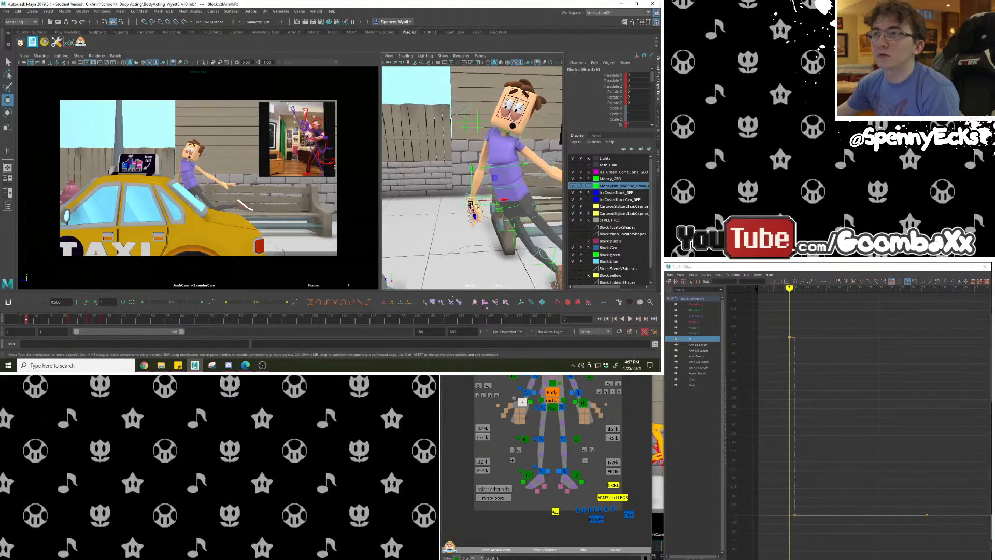
left_click_drag(495, 172, 476, 61)
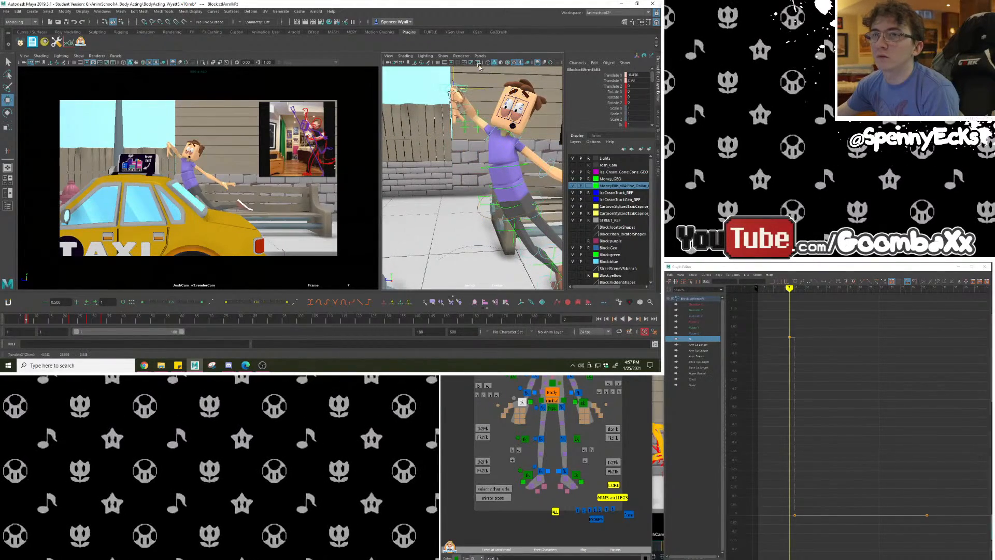
middle_click_drag(491, 107, 482, 166, "alt")
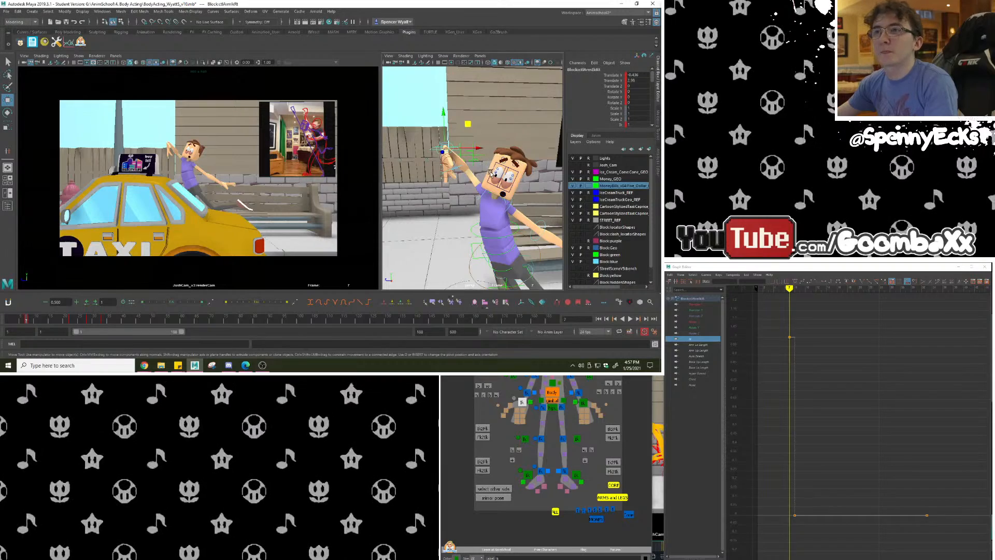
Rotate the IK hand at frame 7 to match the open upright hand of frame 8, and key its rotation.
key("e")
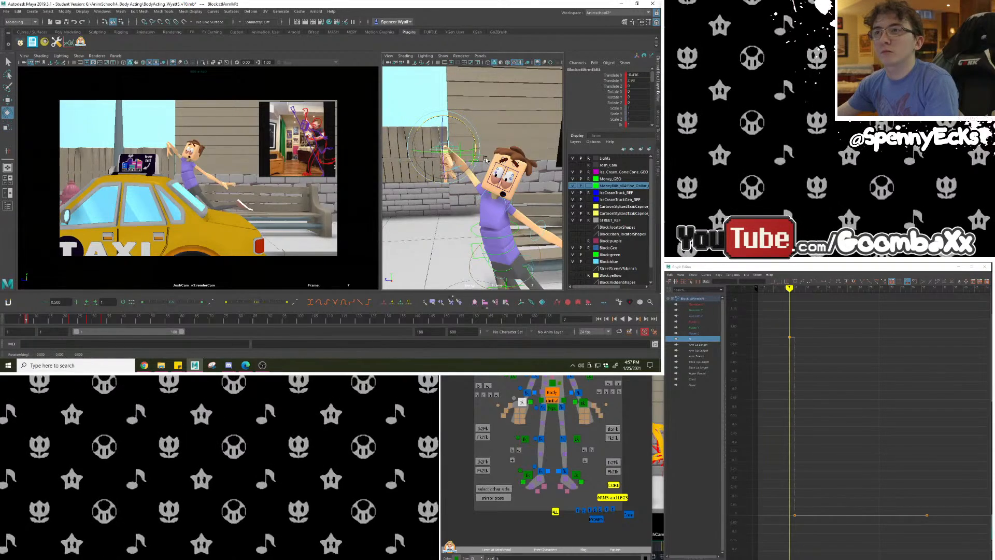
mouse_move(486, 159)
left_mouse_down()
mouse_move(466, 127)
mouse_move(478, 151)
mouse_move(476, 142)
left_mouse_up()
middle_click_drag(465, 120, 474, 147, "alt")
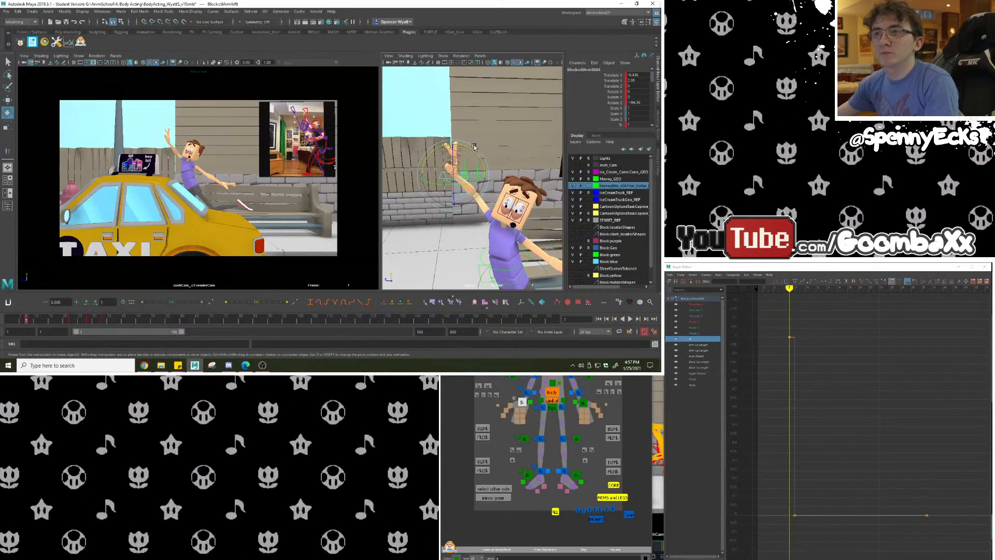
left_click(30, 322)
left_click_drag(27, 319, 26, 319)
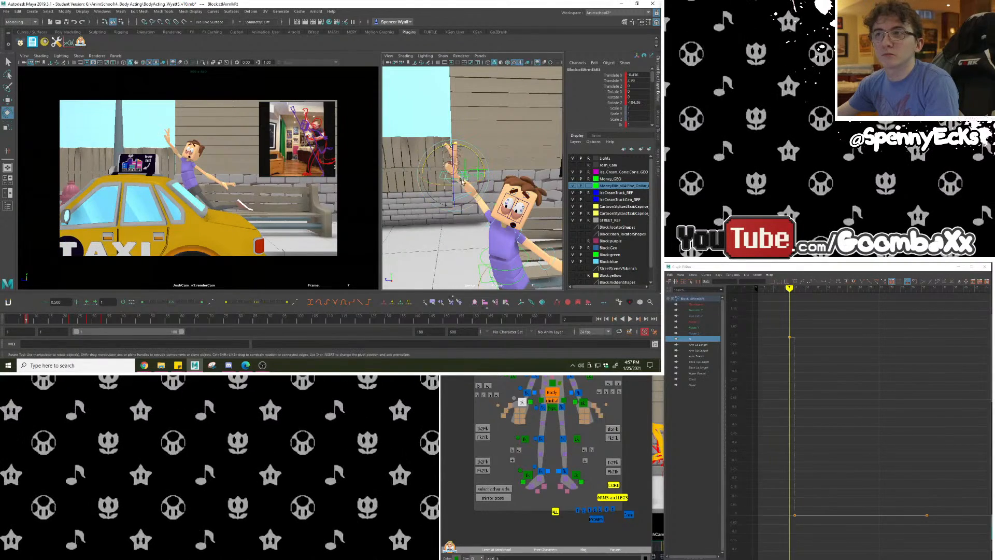
left_click_drag(462, 180, 474, 170)
key("shift+e")
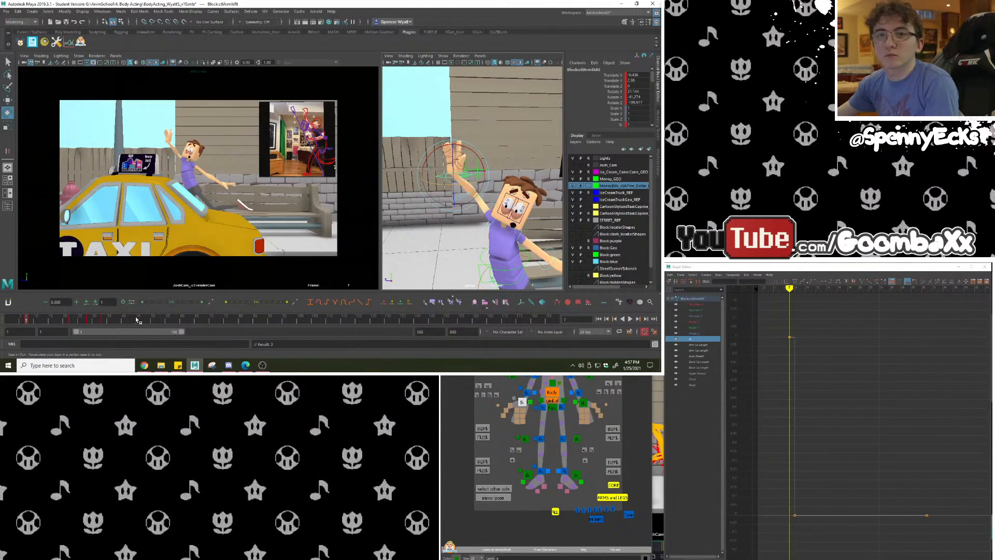
Compare frames 7 and 8 from the side, and set the Move tool's axis orientation to World.
left_click_drag(27, 321, 30, 322)
left_click_drag(400, 206, 518, 170, "alt")
left_click(27, 321)
key("w")
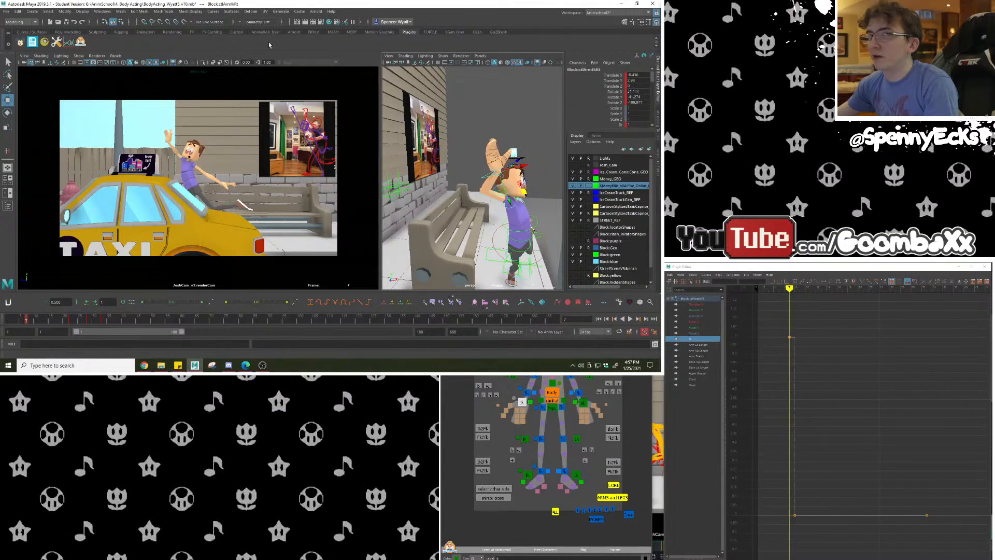
left_click(57, 43)
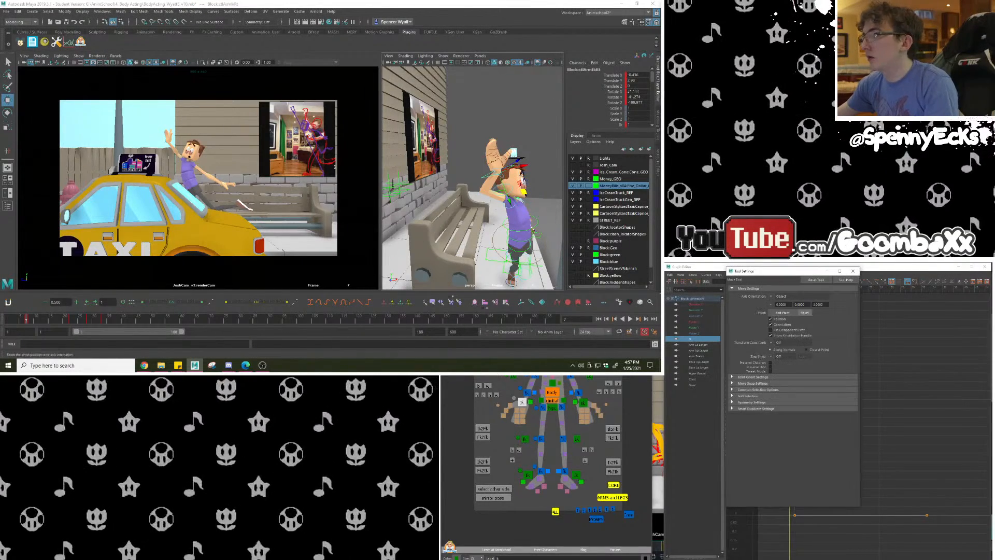
left_click(771, 297)
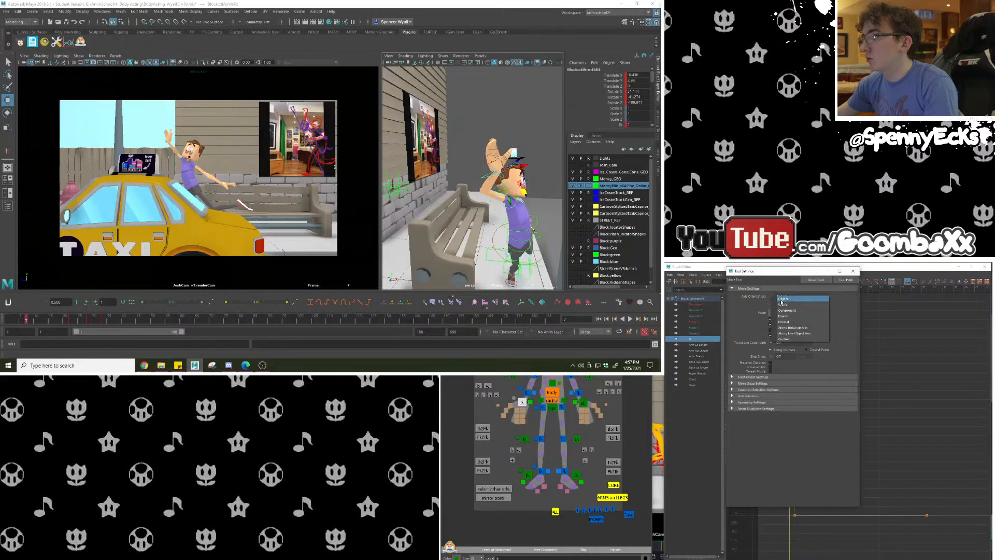
left_click(784, 304)
left_click(853, 271)
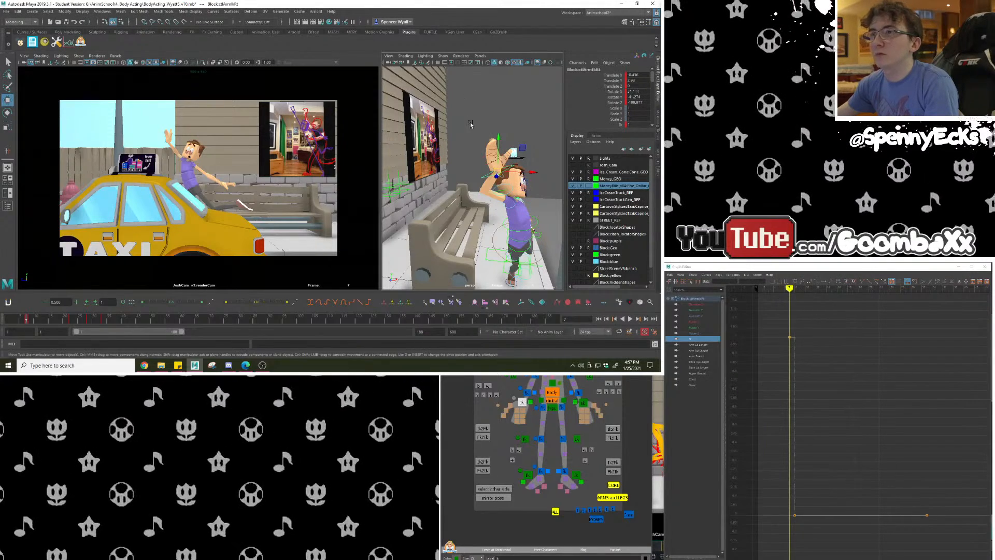
Reposition the arm's IK control at frame 7 in world space, comparing it with the frame 8 pose from several angles.
left_click_drag(469, 121, 508, 131, "alt")
key("alt+v")
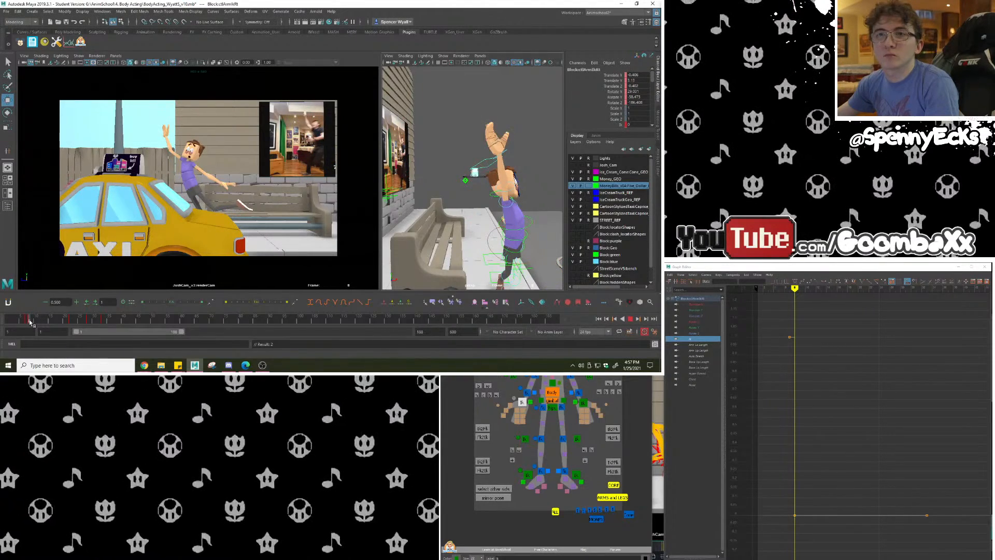
left_click_drag(29, 321, 28, 321)
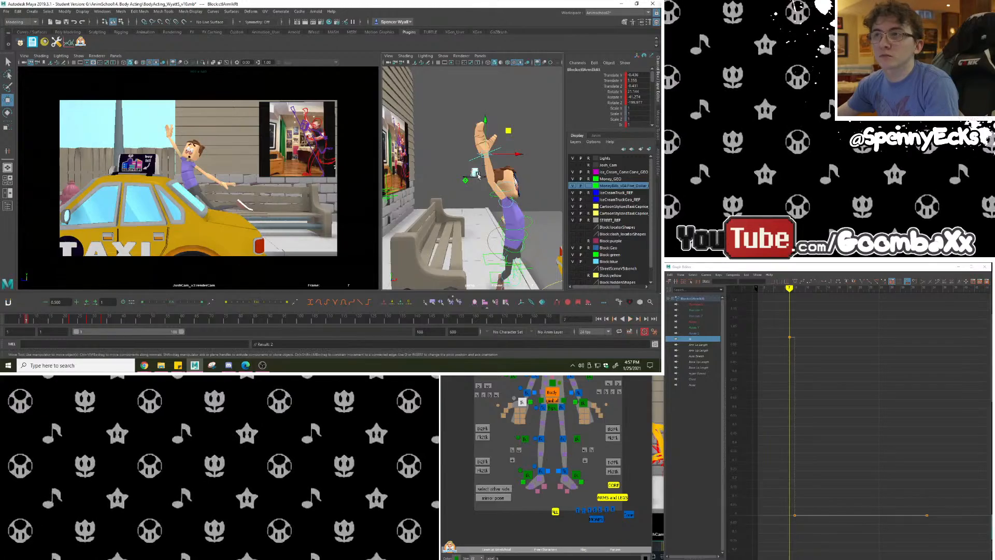
left_click_drag(478, 176, 450, 169, "alt")
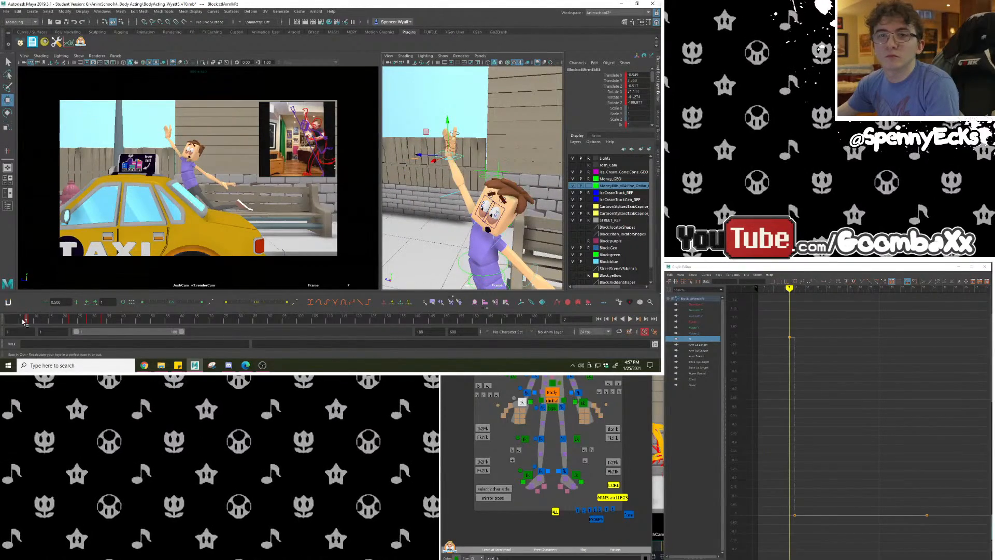
key("alt+v")
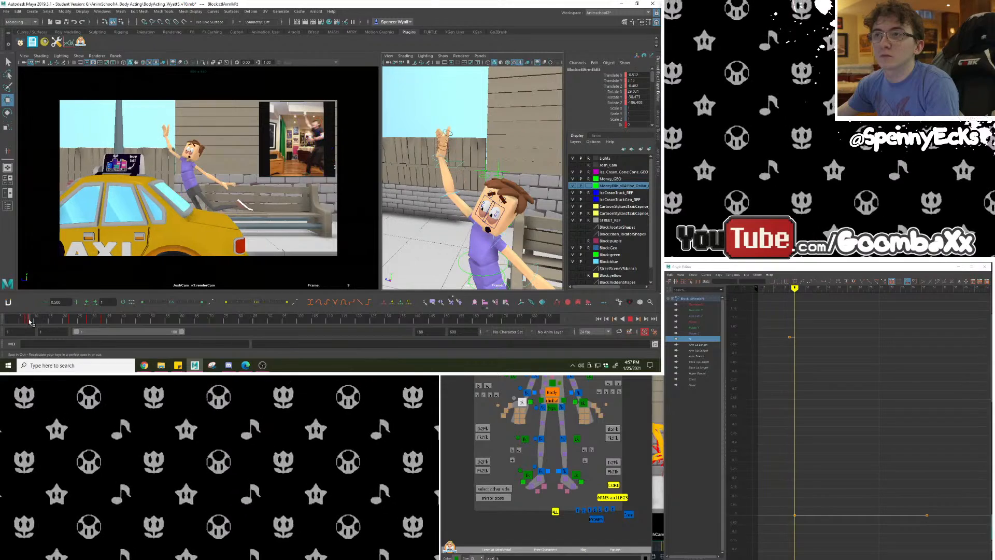
left_click_drag(30, 322, 27, 321)
left_click_drag(429, 148, 423, 196, "alt")
left_click_drag(486, 184, 473, 166, "alt")
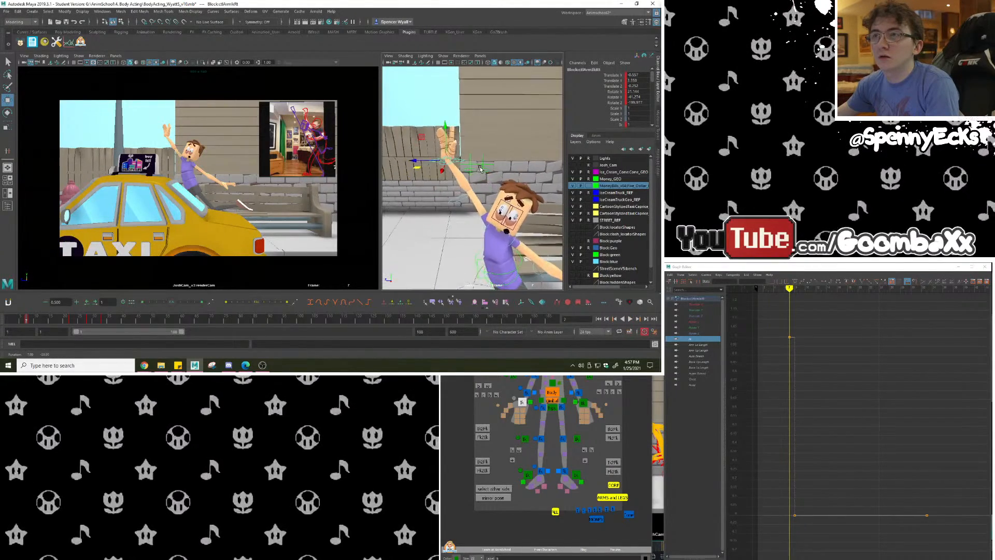
Select the raised arm's pole vector and move it at frame 7 to match the elbow direction of frame 8.
left_click(471, 162)
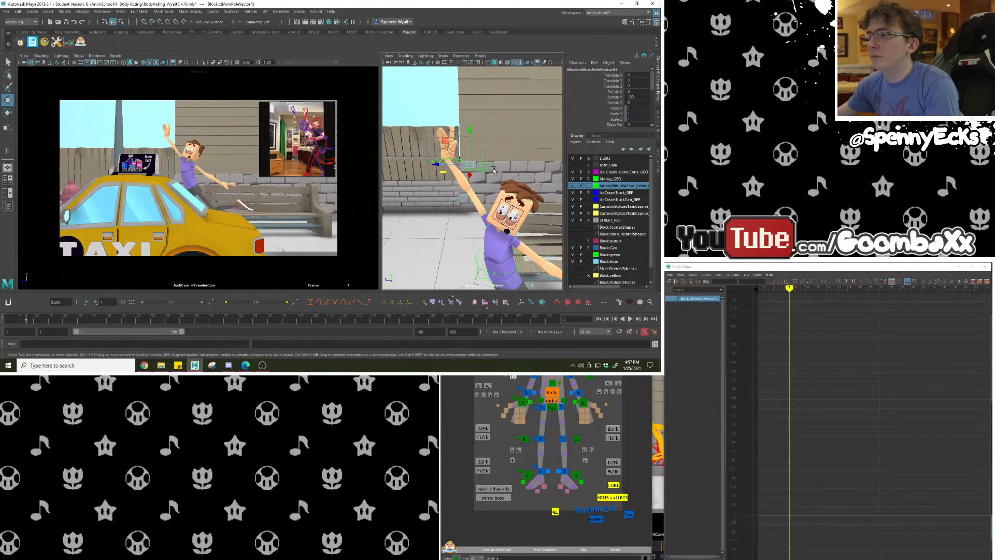
left_click_drag(511, 176, 501, 179, "alt")
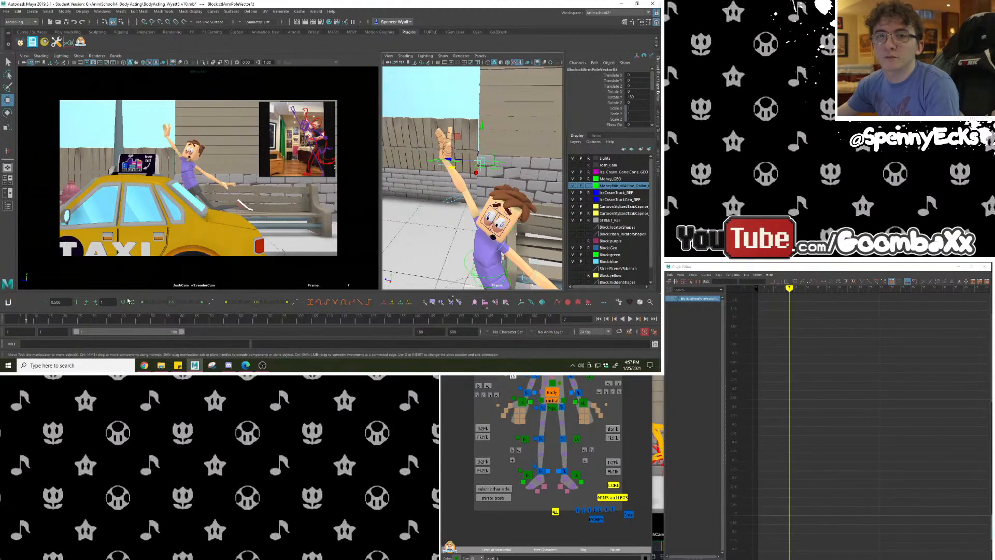
left_click_drag(433, 176, 445, 199, "alt")
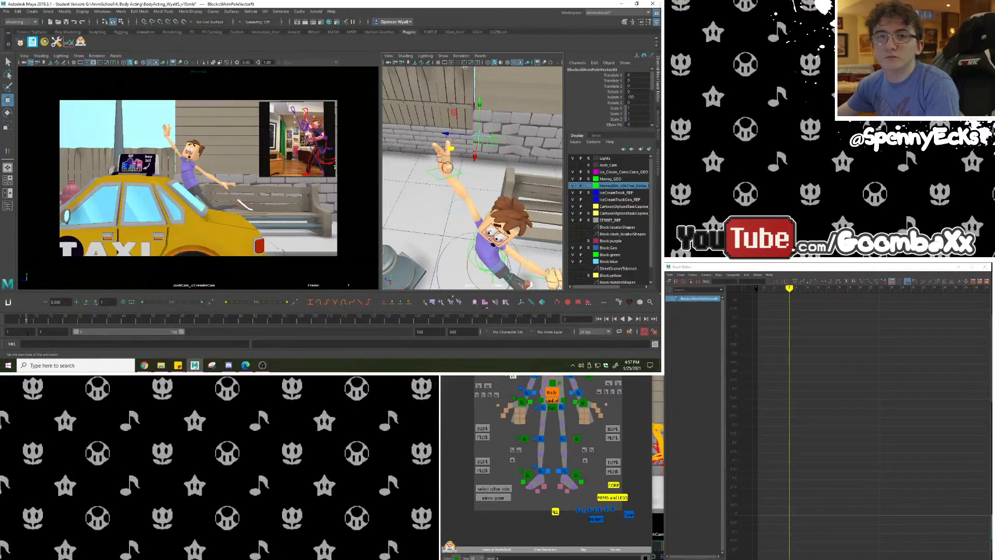
left_click(24, 321)
left_click(26, 320)
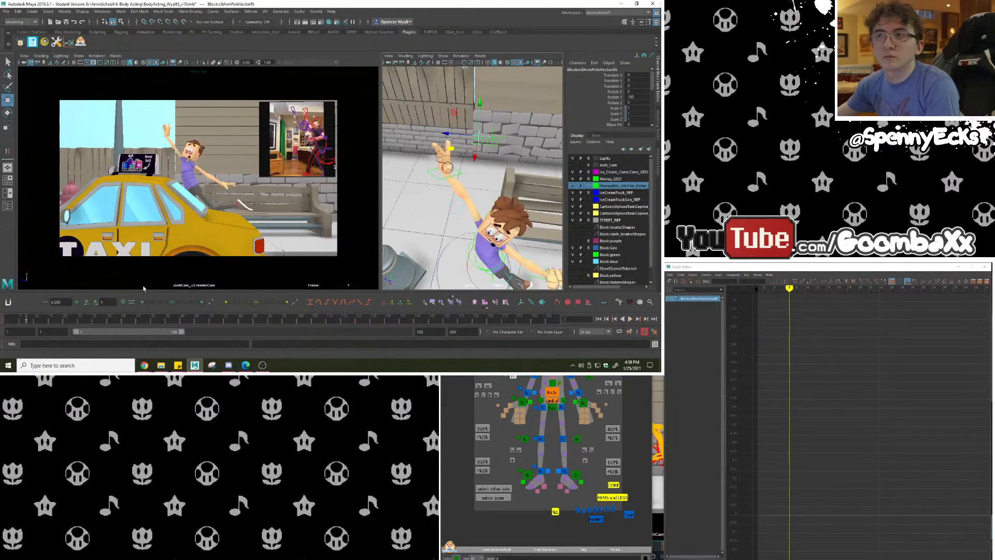
mouse_move(494, 156)
left_mouse_down("alt")
mouse_move(420, 228)
mouse_move(525, 195)
mouse_move(511, 163)
left_mouse_up("alt")
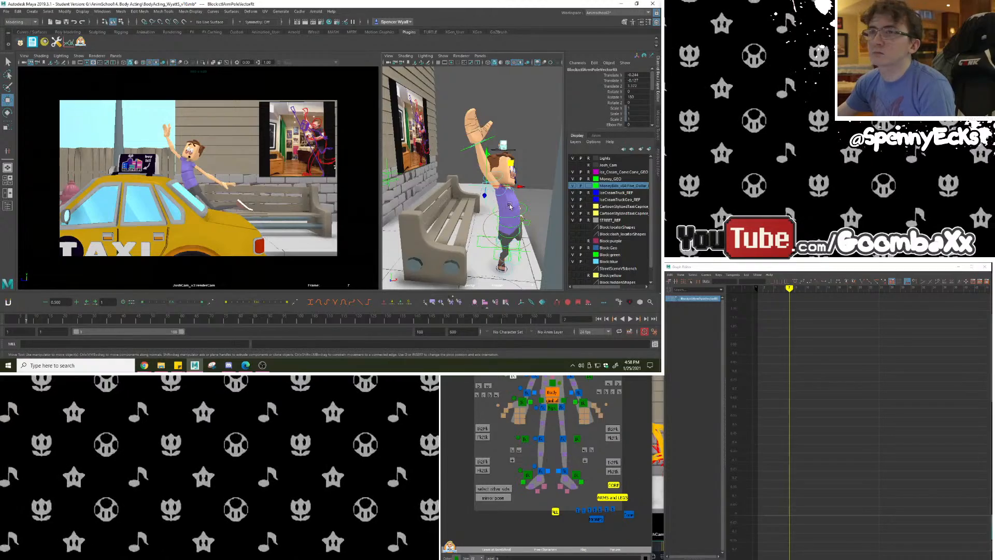
Inspect the elbow from the front, key the pole vector at frame 7, and scrub to frame 8 to compare.
left_click_drag(501, 153, 433, 155, "alt")
right_click_drag(432, 155, 456, 157, "alt")
left_click_drag(456, 157, 449, 155, "alt")
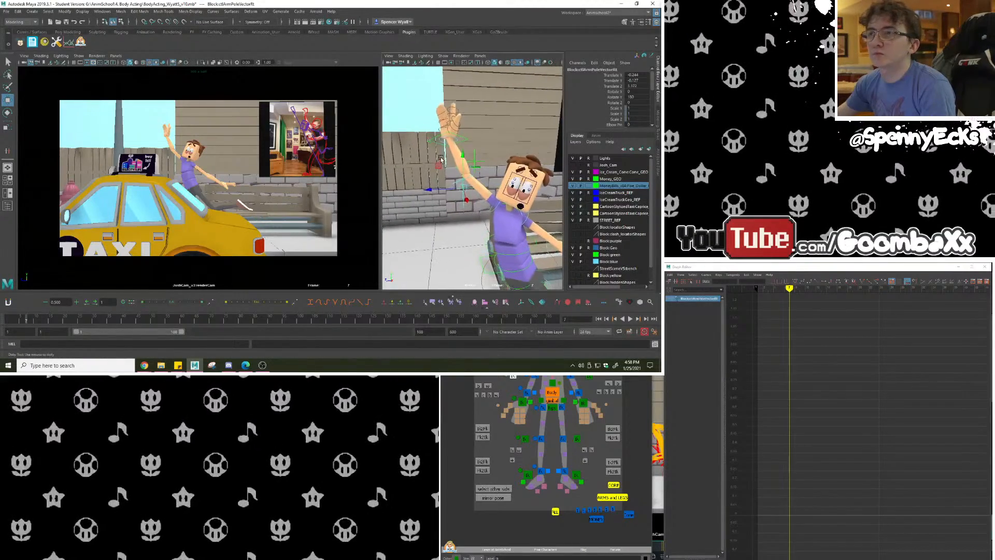
middle_click_drag(449, 155, 445, 147, "alt")
left_click_drag(445, 146, 442, 162, "alt")
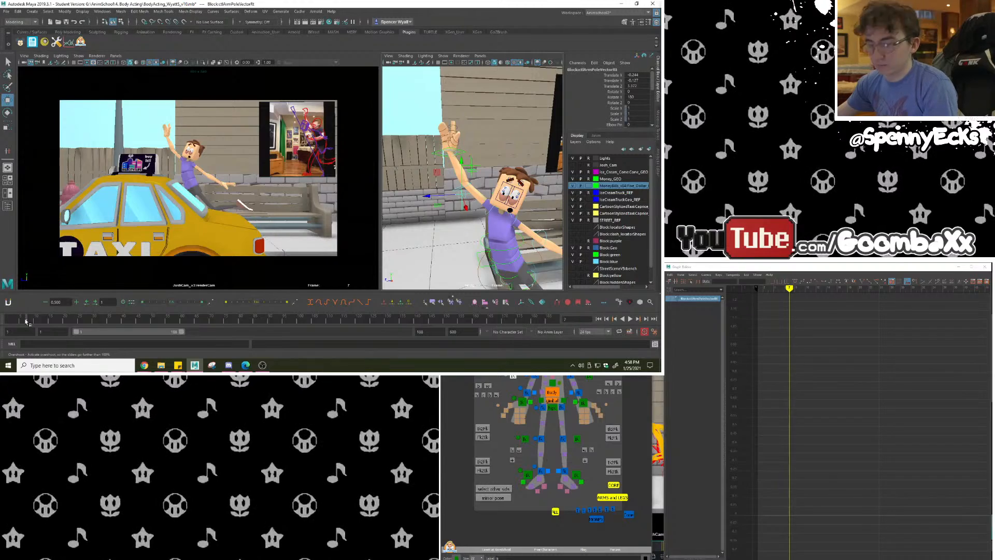
key("s")
left_click_drag(26, 320, 29, 322)
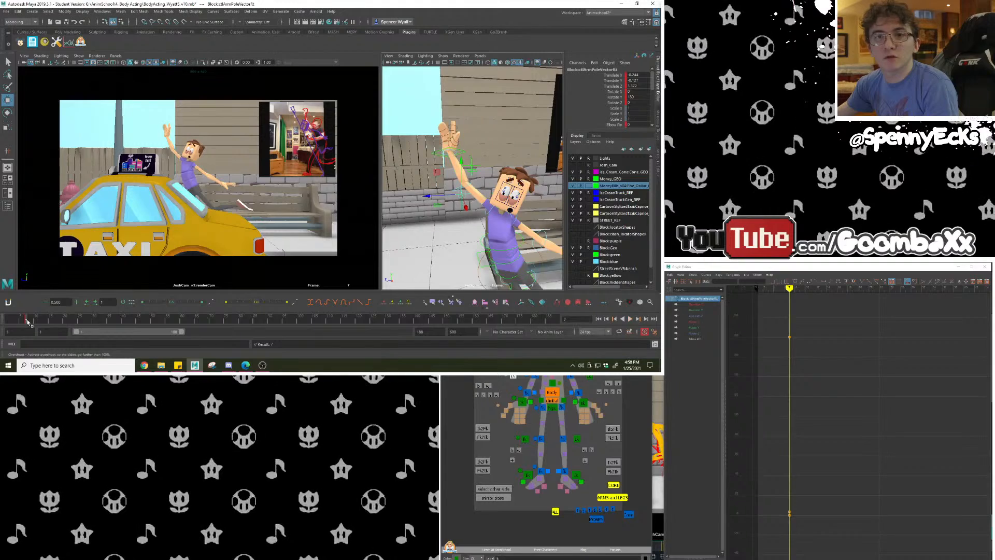
Select the raised arm's IK control, nudge it at frame 7, and compare its position with frame 8.
left_click(460, 149)
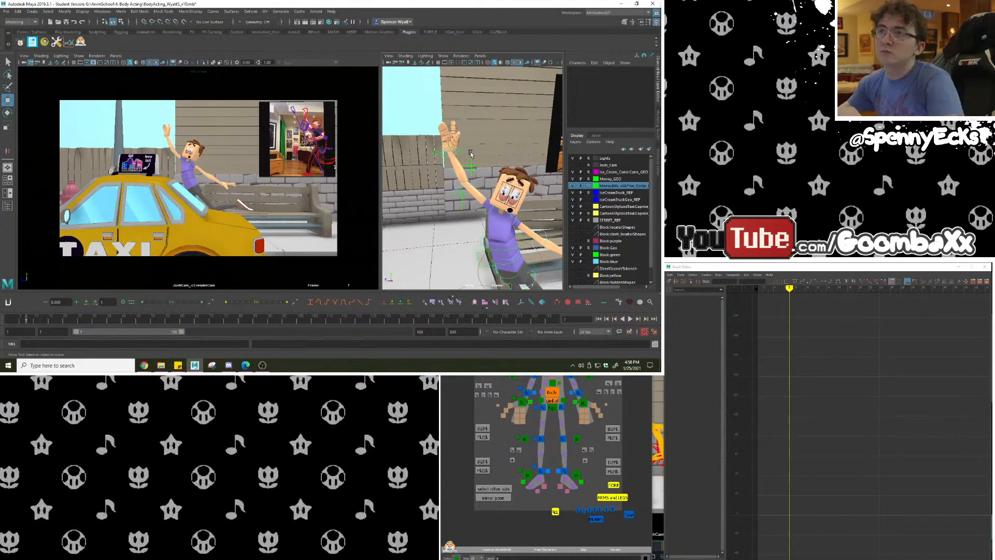
left_click(426, 131)
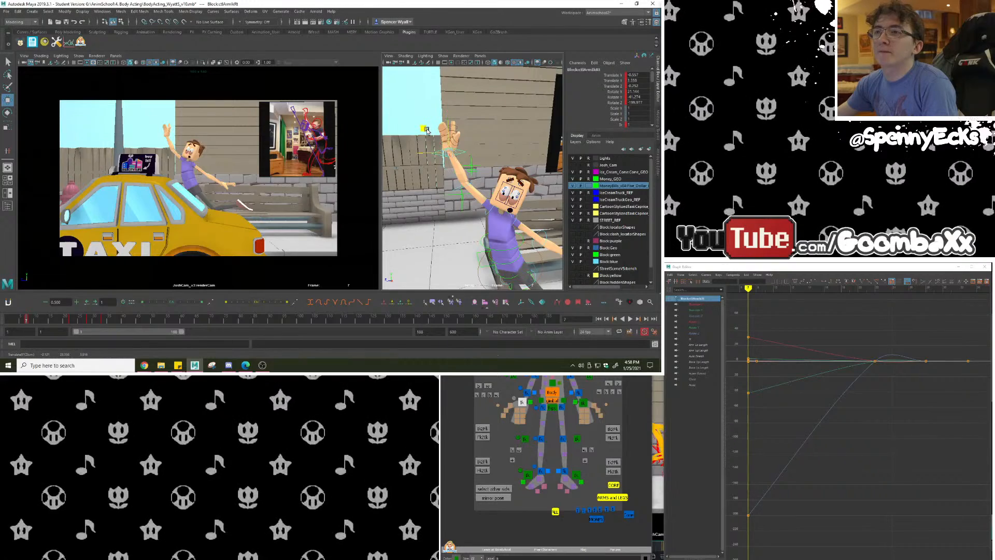
left_click_drag(426, 130, 426, 130)
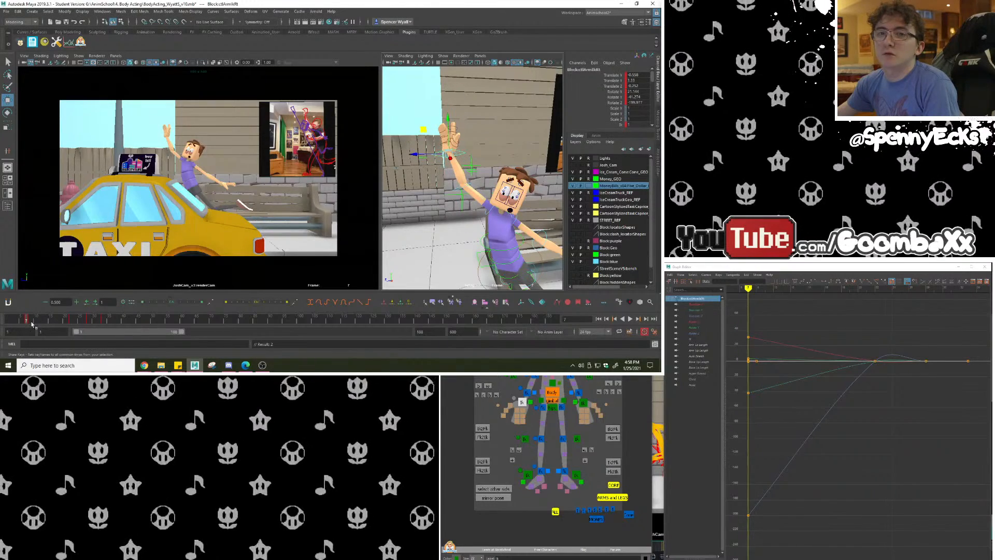
key("alt+v")
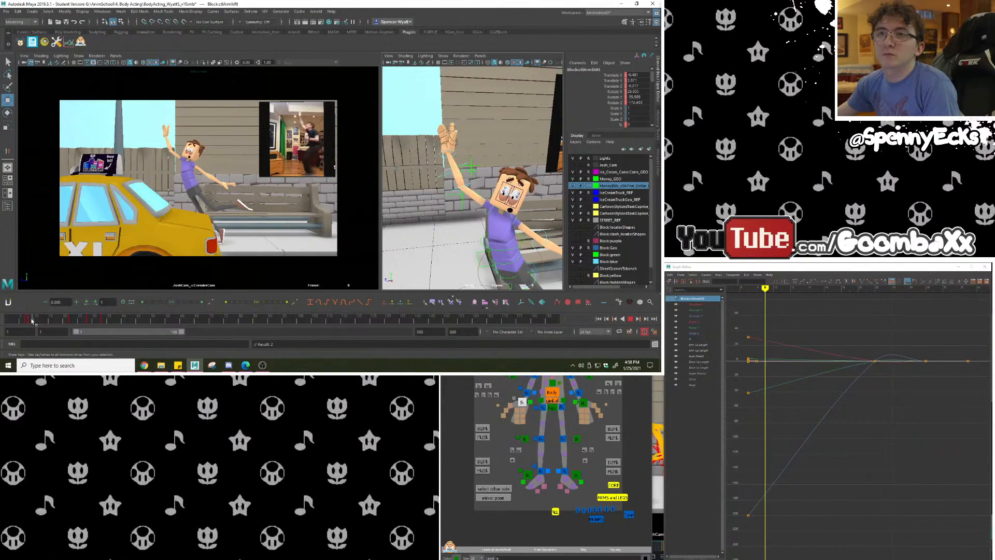
left_click_drag(27, 322, 27, 322)
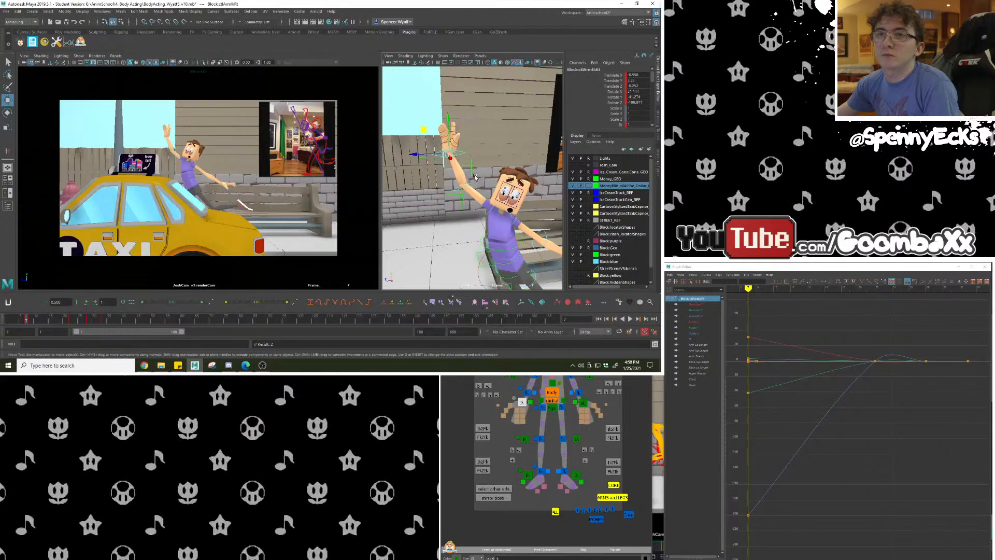
Rotate and reposition the raised arm's IK control at frame 7, checking the hand against the frame 8 pose.
left_click_drag(491, 184, 514, 190, "alt")
key("e")
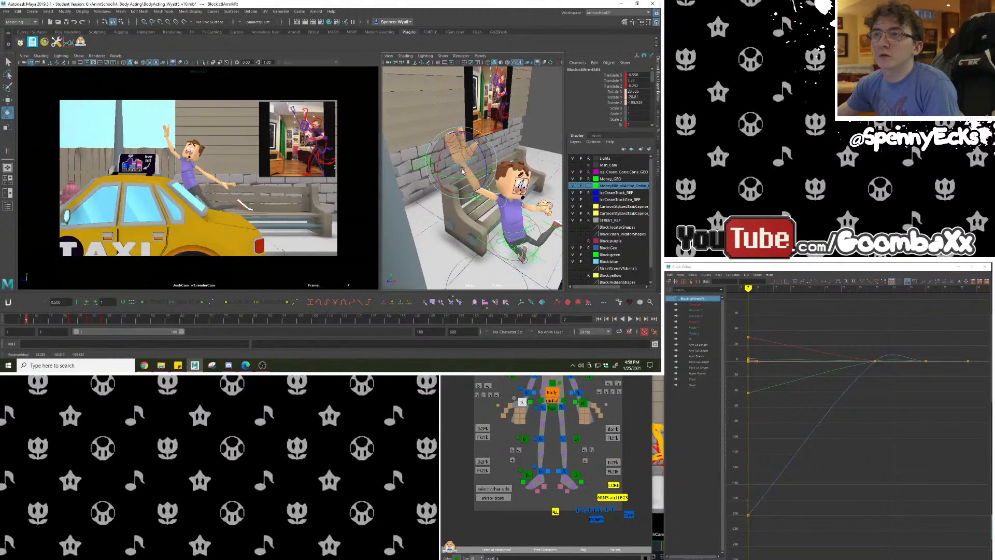
key("w")
mouse_move(470, 162)
left_mouse_down()
mouse_move(487, 167)
mouse_move(459, 154)
left_mouse_up()
left_click_drag(424, 131, 422, 139)
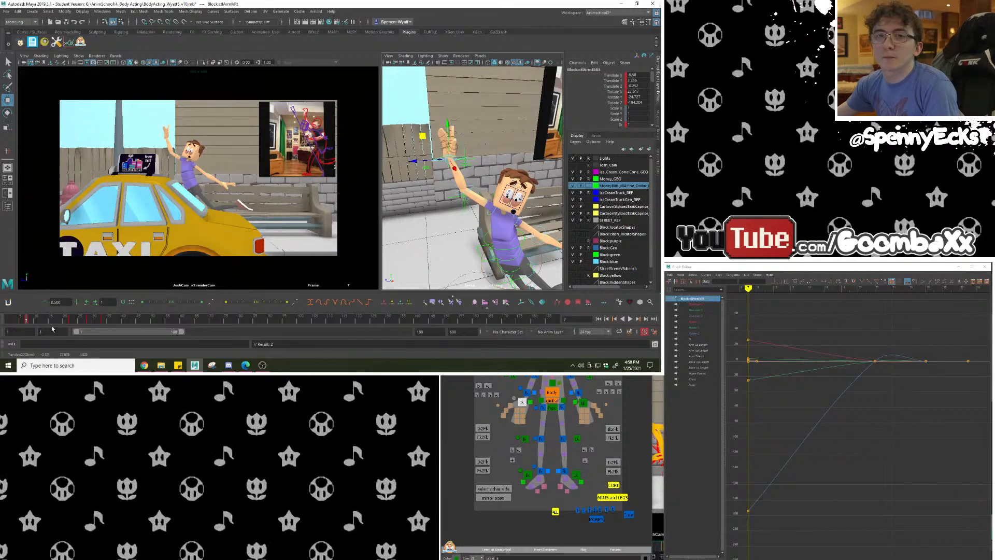
key("alt+v")
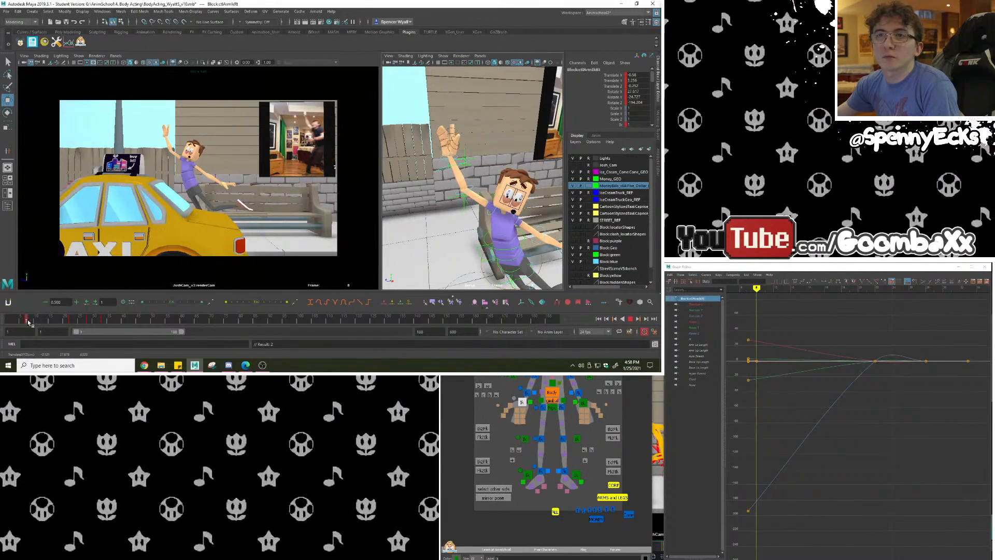
left_click_drag(27, 323, 27, 322)
Refine the wrist rotation of the raised arm's IK control at frame 7 to match the frame 8 hand orientation.
key("e")
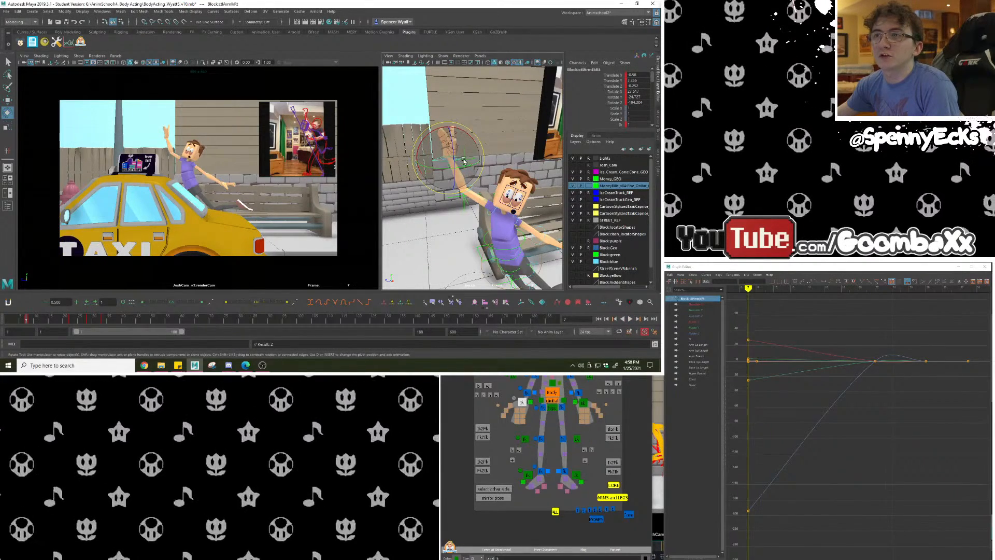
left_click_drag(462, 158, 451, 162)
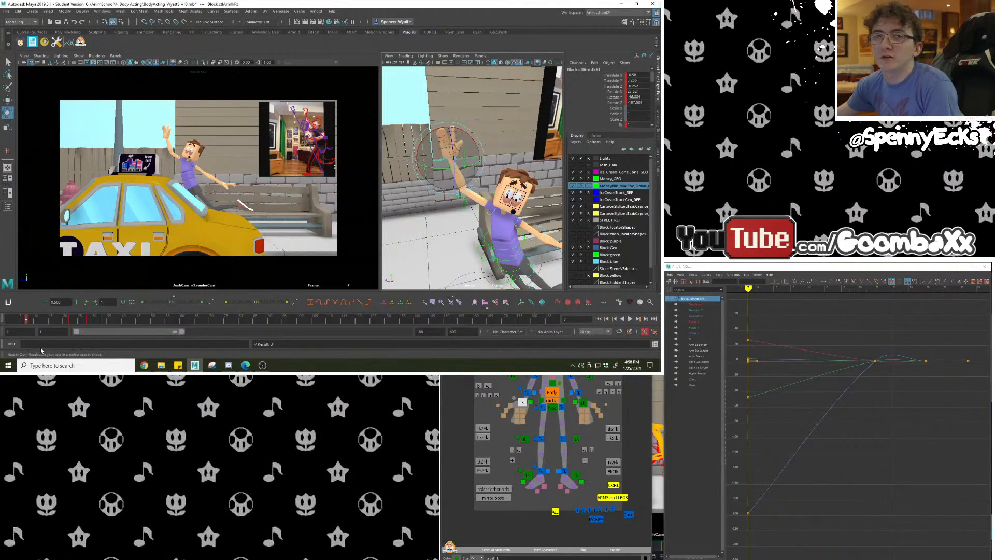
left_click_drag(28, 322, 27, 322)
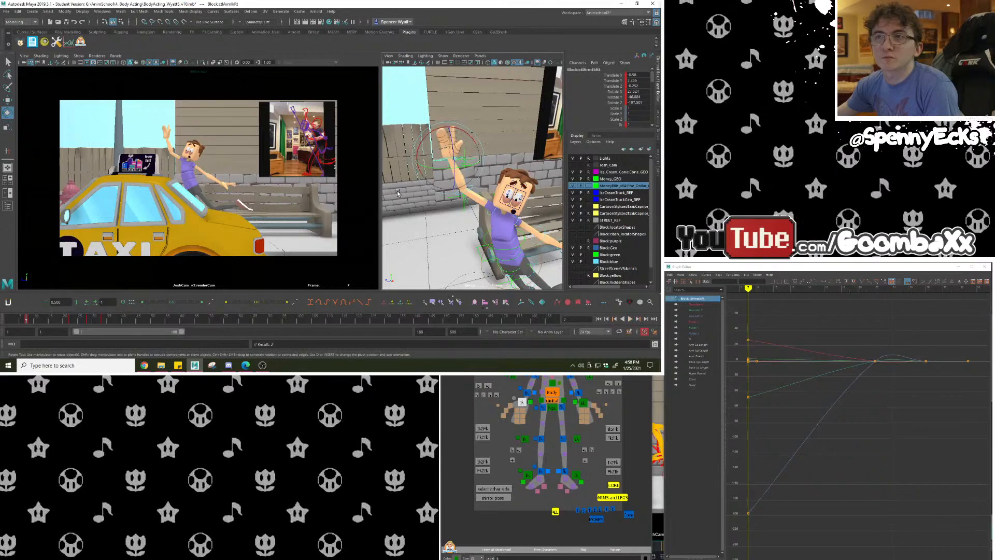
left_click_drag(442, 152, 452, 169)
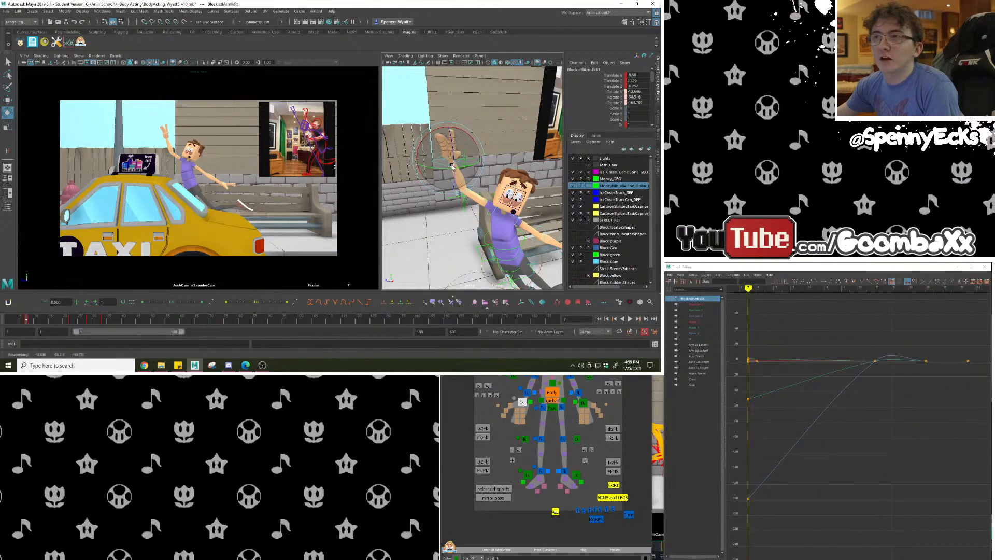
left_click_drag(452, 167, 454, 168)
scroll(505, 195, "up", 6)
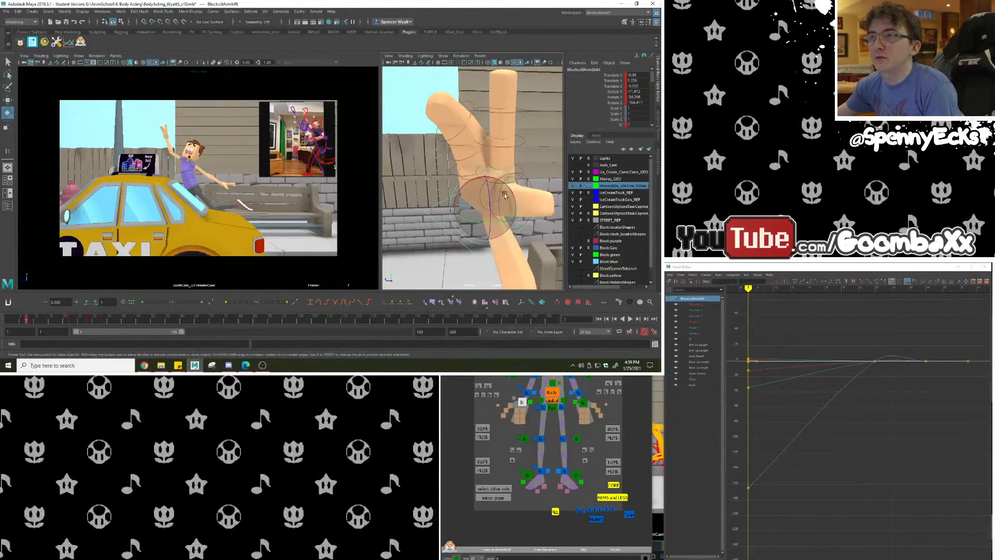
left_click_drag(505, 195, 496, 180)
Rotate the raised hand's upright finger at frame 7, key it, and compare with frame 8.
left_click(519, 170)
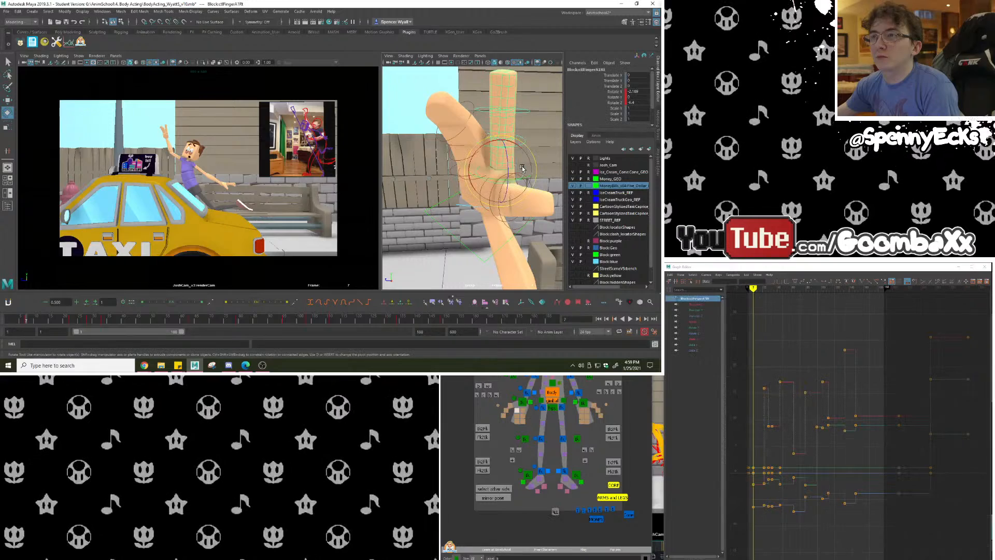
scroll(517, 171, "up", 2)
left_click_drag(517, 172, 512, 170)
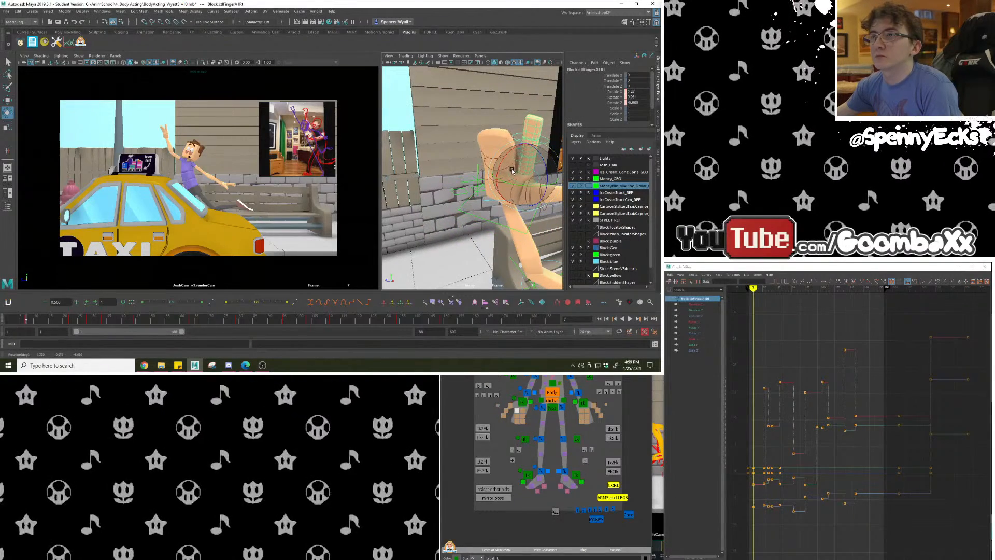
key("s")
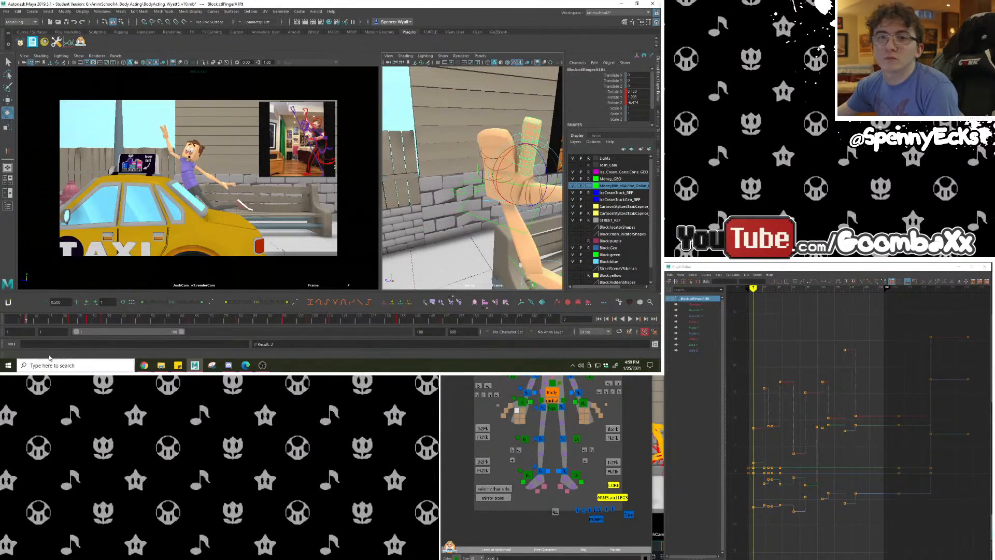
key("alt+v")
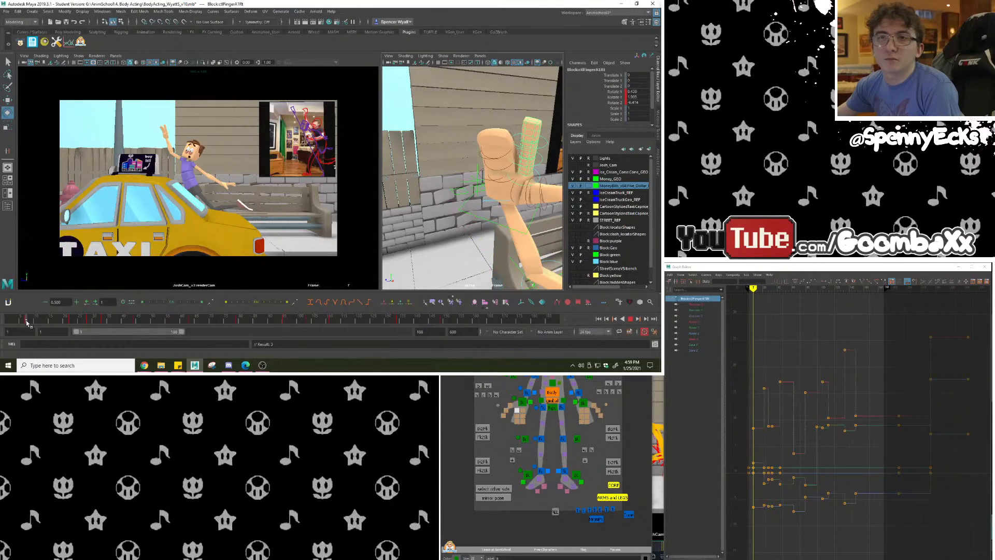
left_click(29, 321)
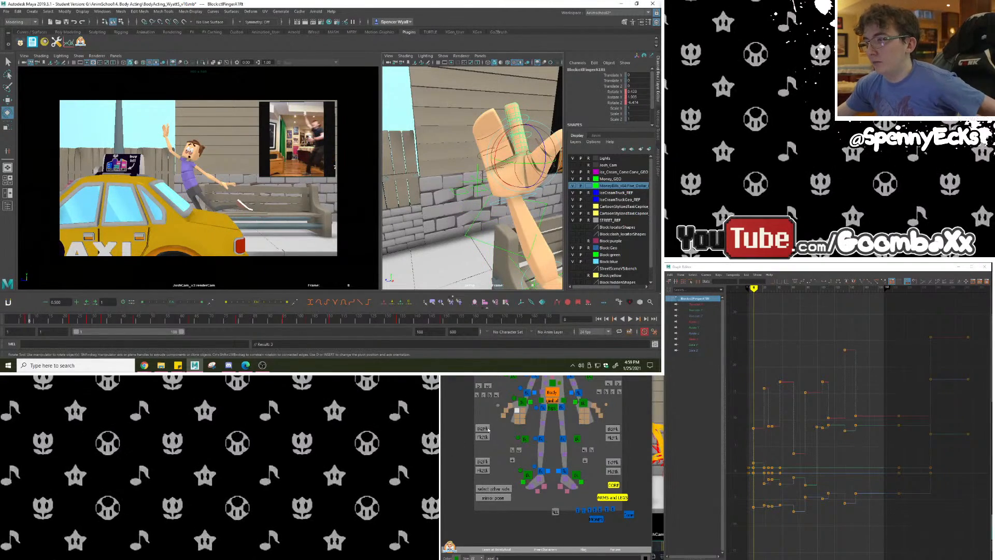
Delete the raised arm's IK control key at frame 8 and play across the neighbouring frames to check the transition.
left_click(522, 403)
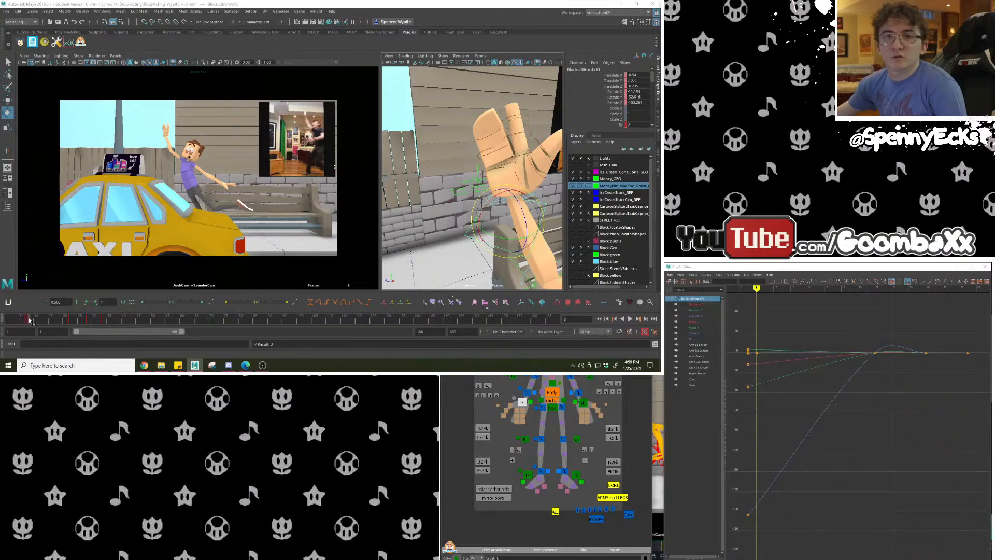
right_click(30, 321)
left_click(63, 224)
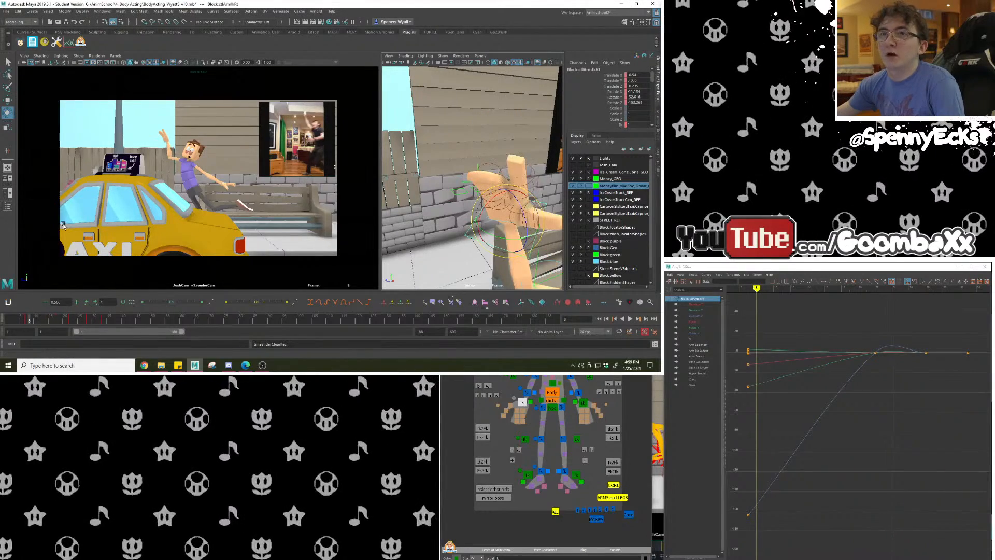
left_click_drag(30, 323, 26, 321)
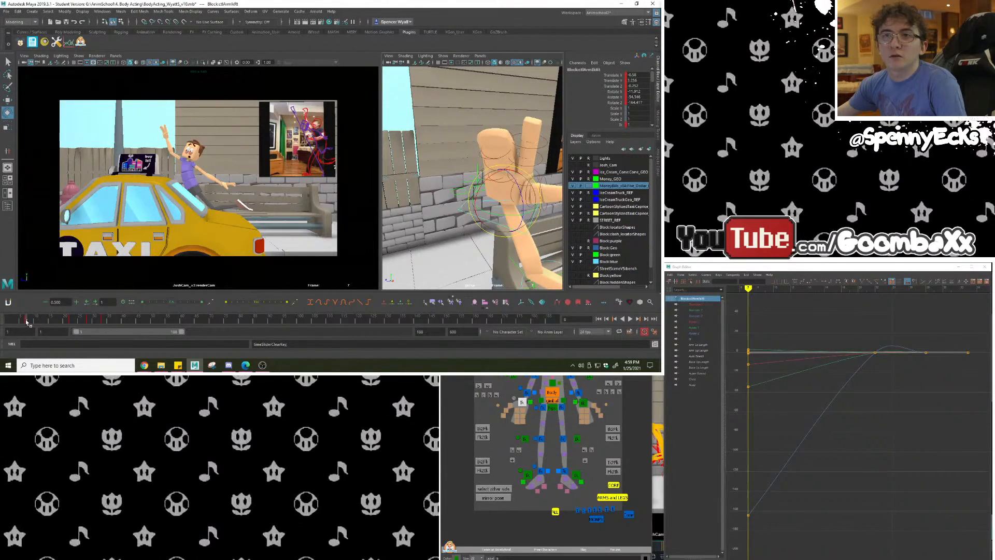
key("alt+v")
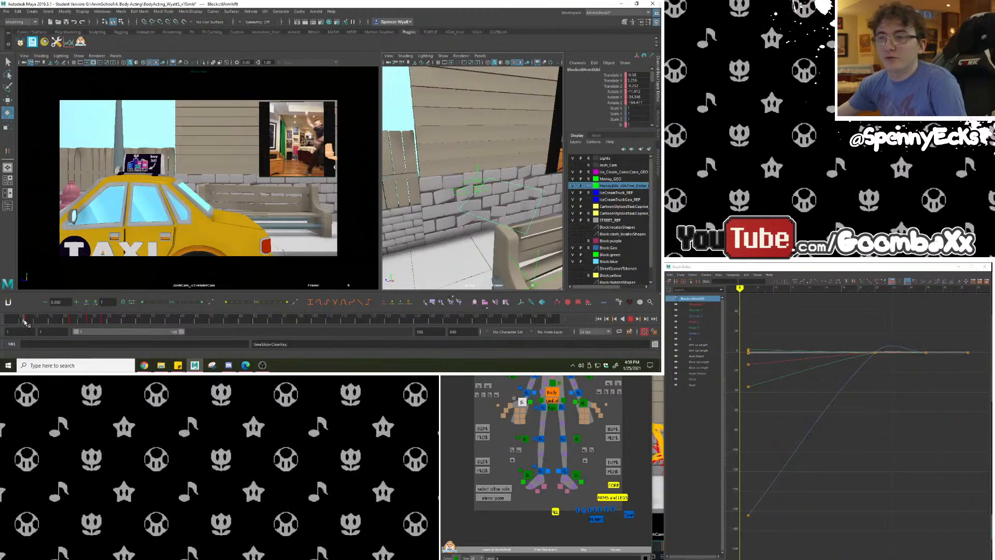
key("alt+v")
Select all of the arm IK control's animation curves in the Graph Editor and give their keys stepped tangents.
scroll(838, 364, "down", 4)
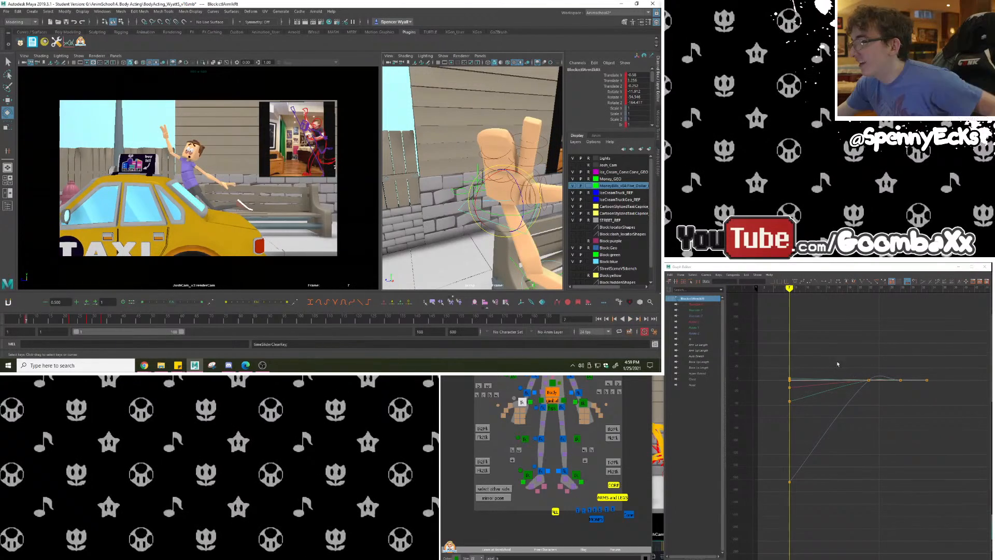
left_click(696, 339)
left_click_drag(964, 319, 928, 330)
left_click(711, 305)
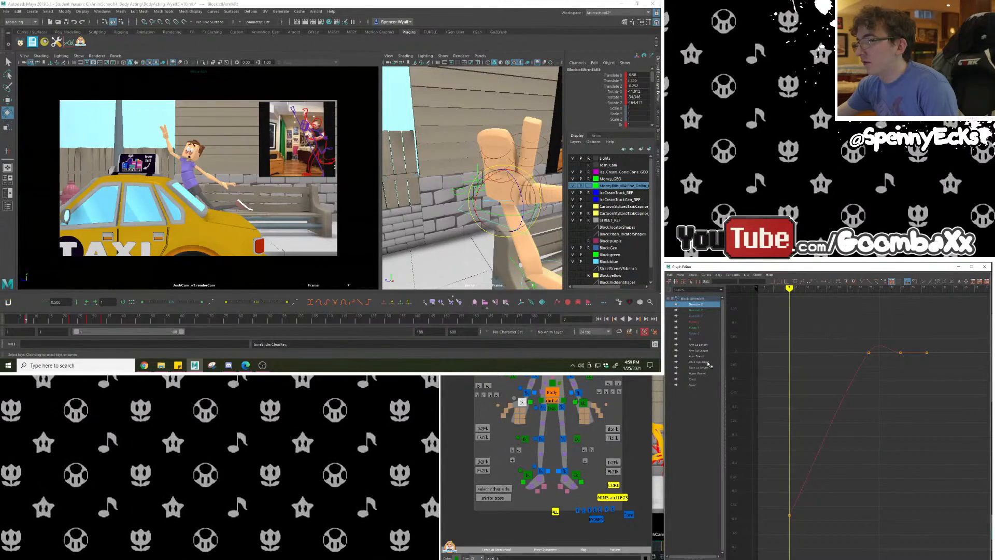
left_click(697, 386, "shift")
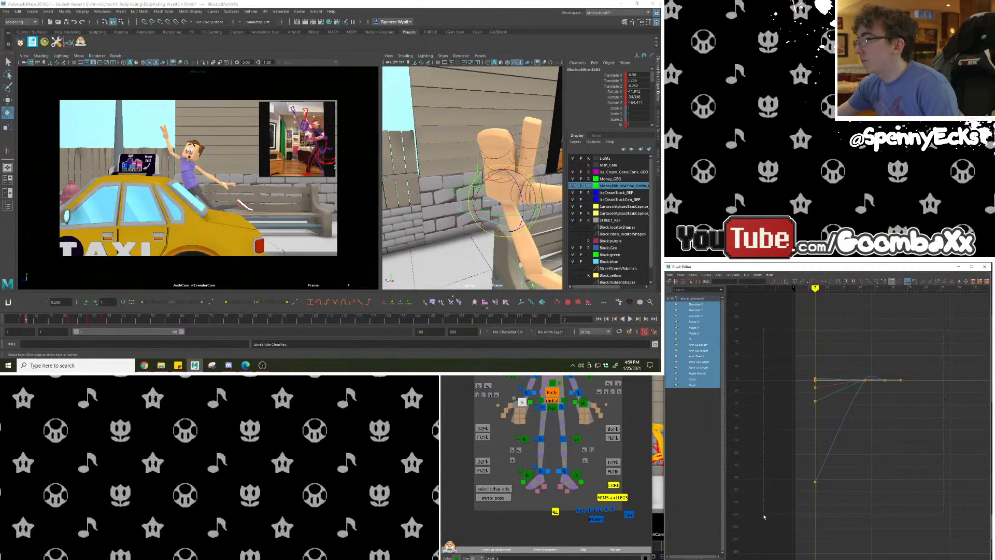
left_click(829, 283)
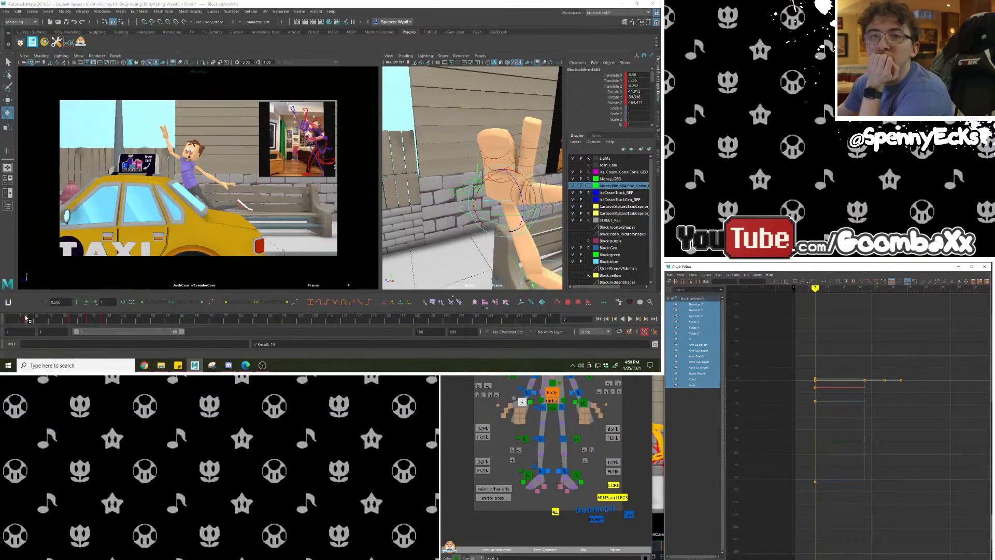
Go to frame 22 and examine the arm pose and IK control around the character from several angles.
left_click_drag(25, 318, 72, 325)
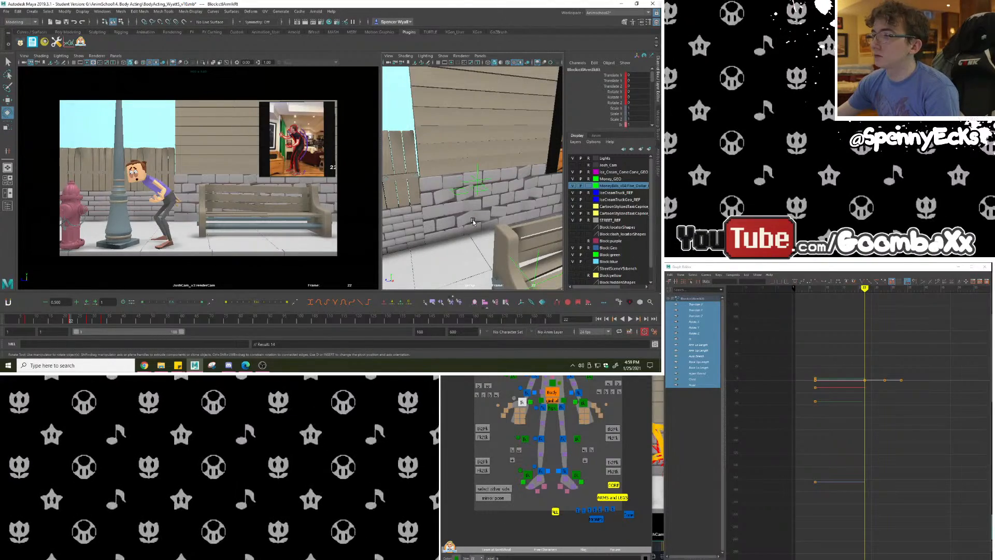
left_click_drag(440, 239, 480, 234, "alt")
scroll(481, 233, "down", 5)
middle_click_drag(480, 234, 482, 140, "alt")
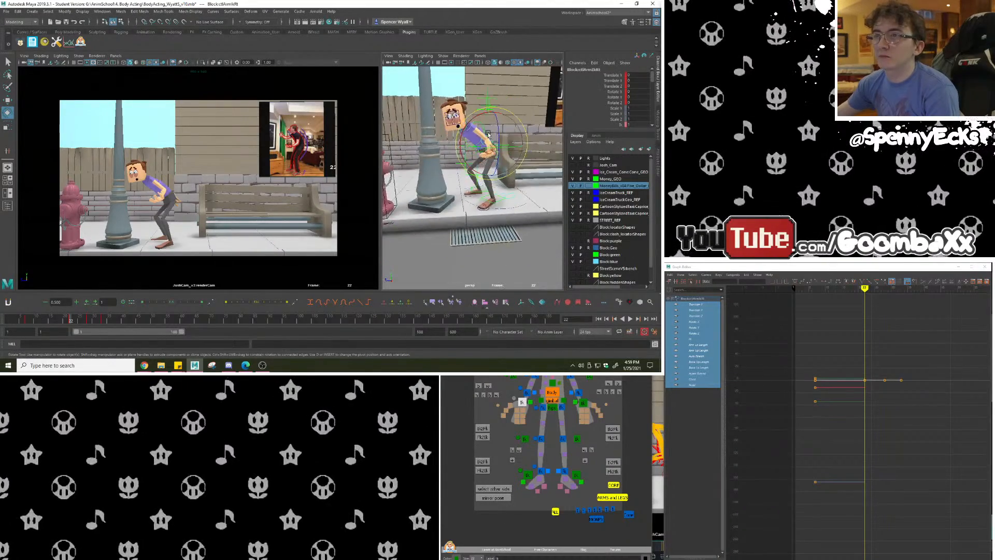
scroll(485, 150, "up", 3)
left_click_drag(482, 150, 542, 211, "alt")
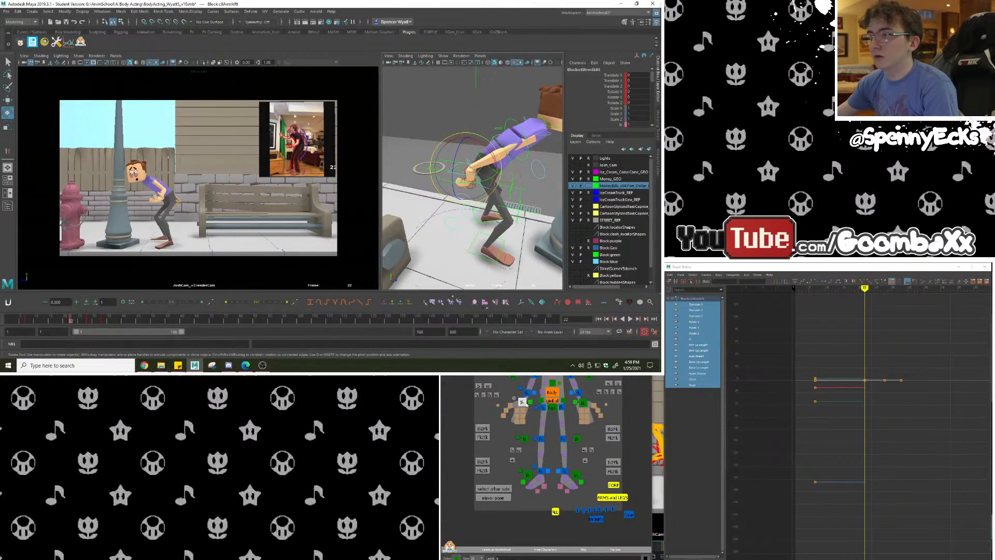
Delete the arm IK control's translate and rotate keys at frame 22, and activate the Rotate tool.
left_click(522, 402)
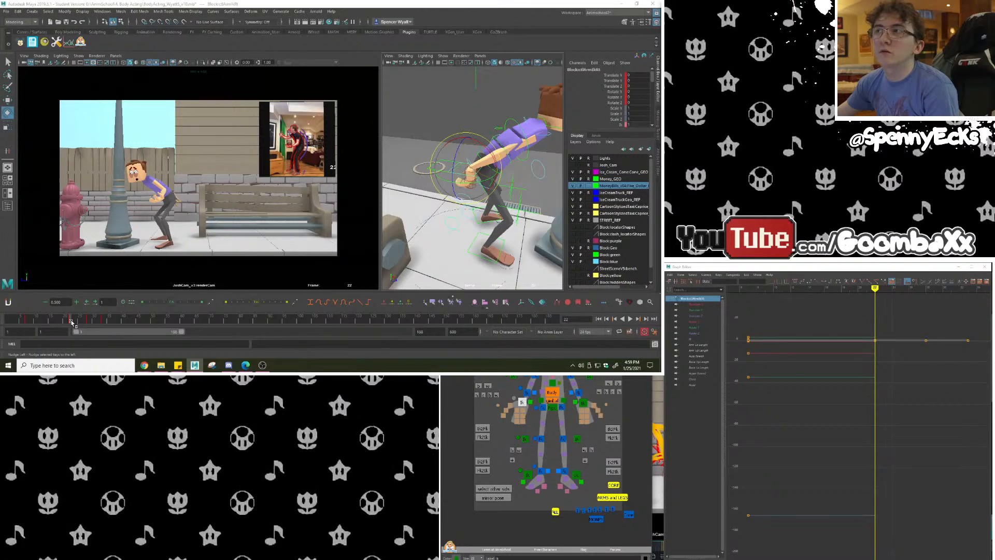
left_click(613, 76)
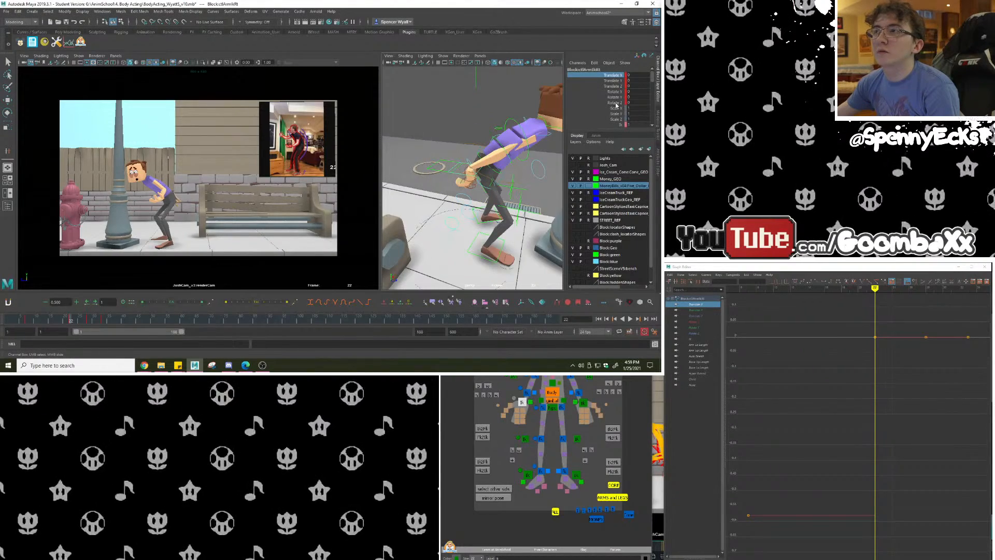
left_click(614, 102, "shift")
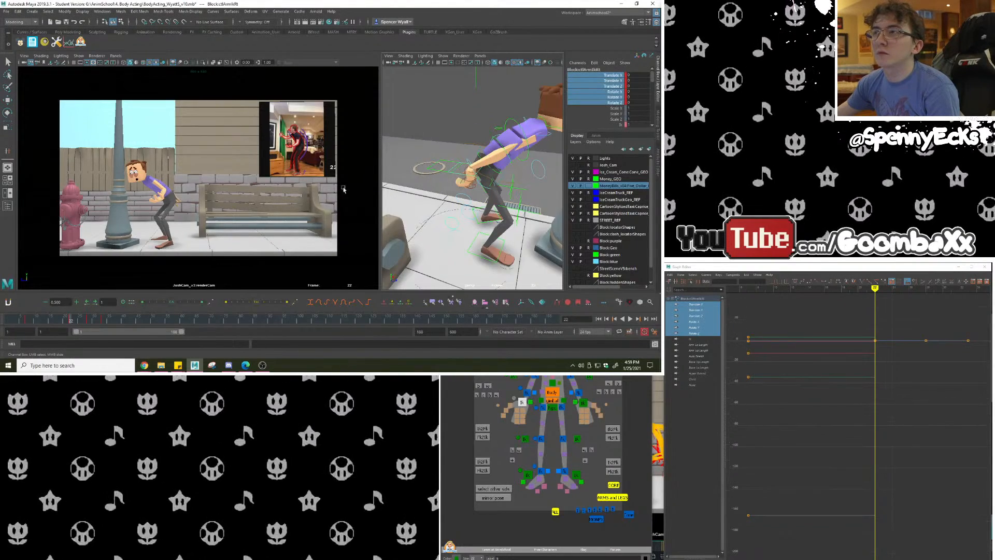
right_click(70, 320)
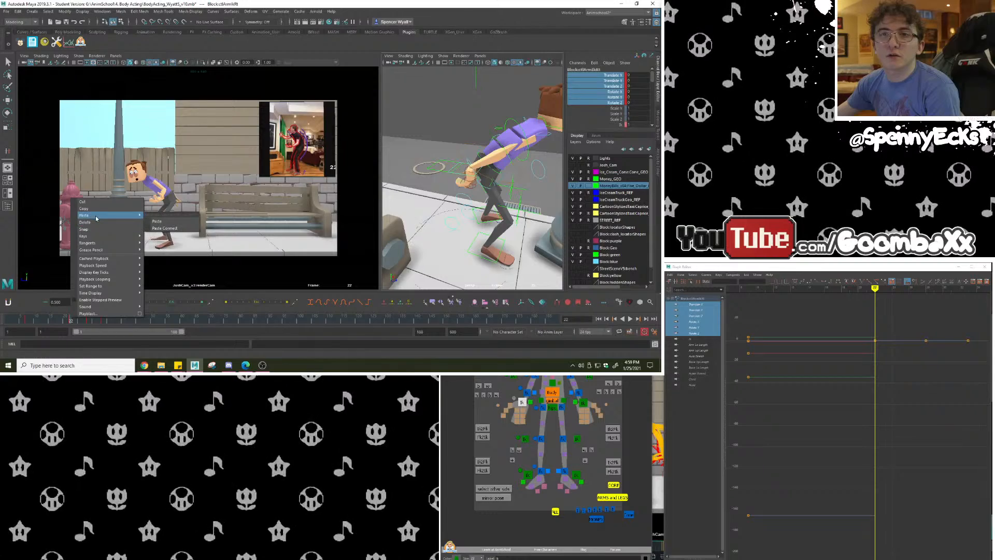
left_click(95, 223)
left_click_drag(538, 119, 277, 150, "alt")
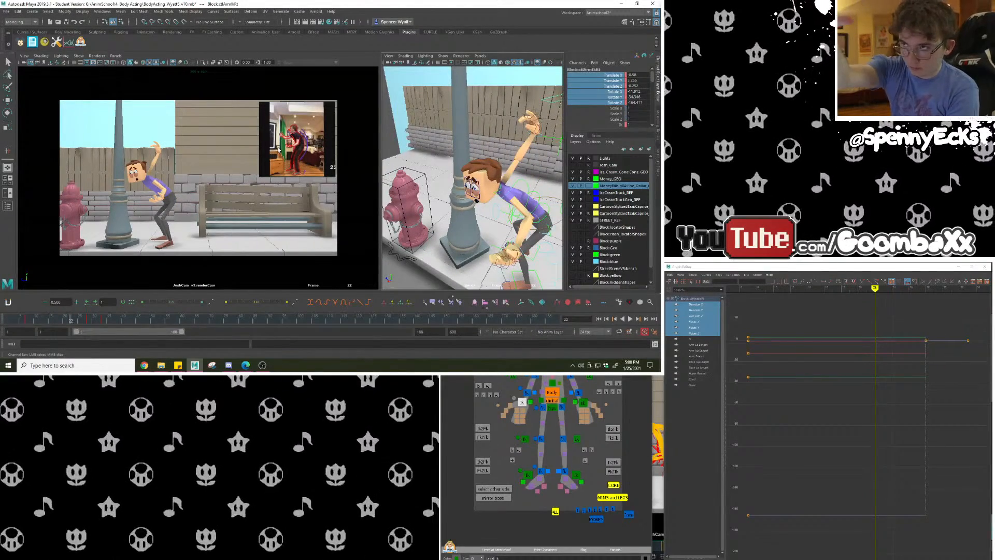
left_click_drag(460, 164, 481, 177, "alt")
left_click(7, 112)
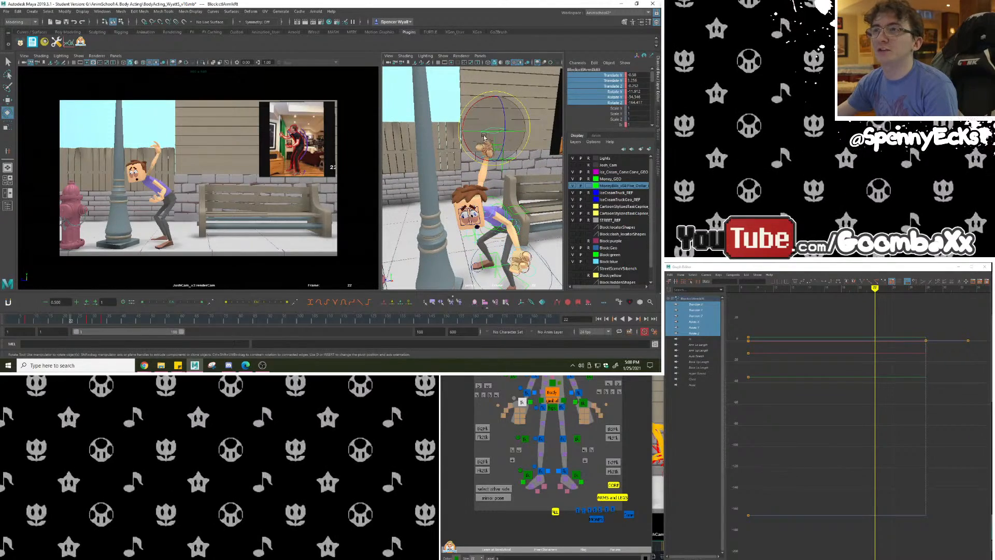
Rotate and move the raised arm's IK control so the hand meets the lamppost, keying the rotation at frame 22.
left_click_drag(485, 137, 407, 147)
key("shift+e")
left_click(8, 100)
left_click_drag(419, 139, 374, 151, "alt")
left_click_drag(512, 145, 472, 155, "alt")
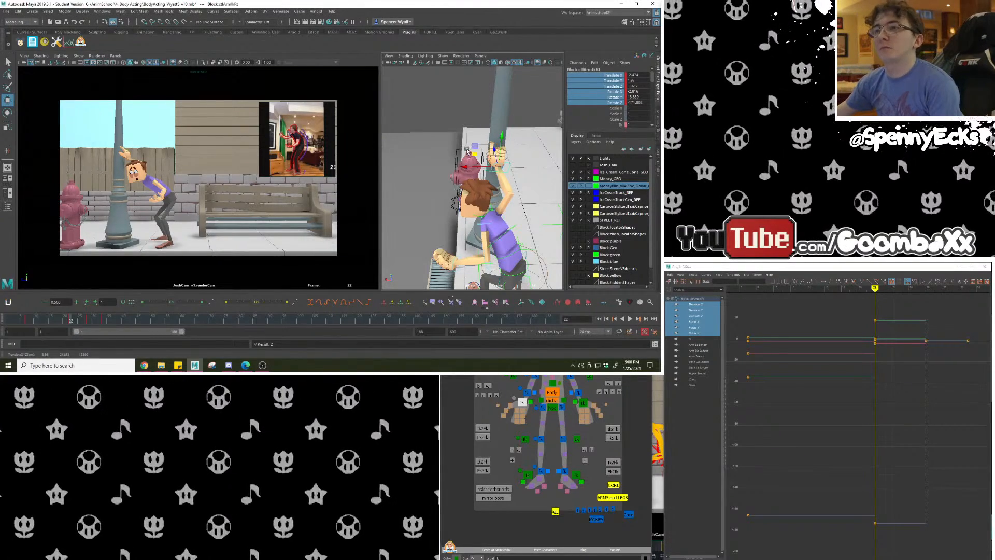
left_click_drag(467, 151, 479, 135, "alt")
key("e")
Move the raised arm's pole vector control at frame 22 to redirect the elbow beside the lamppost.
left_click(514, 135)
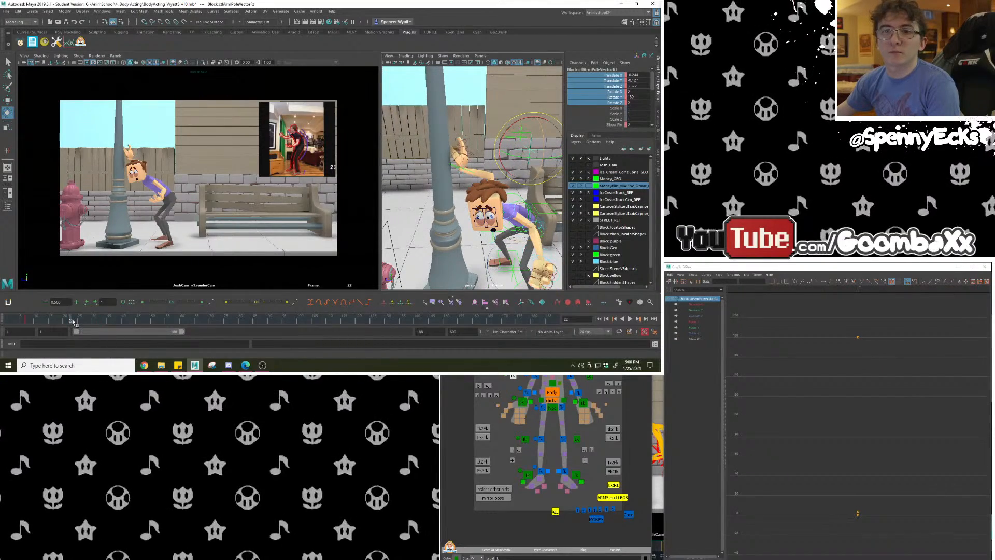
left_click_drag(73, 319, 71, 320)
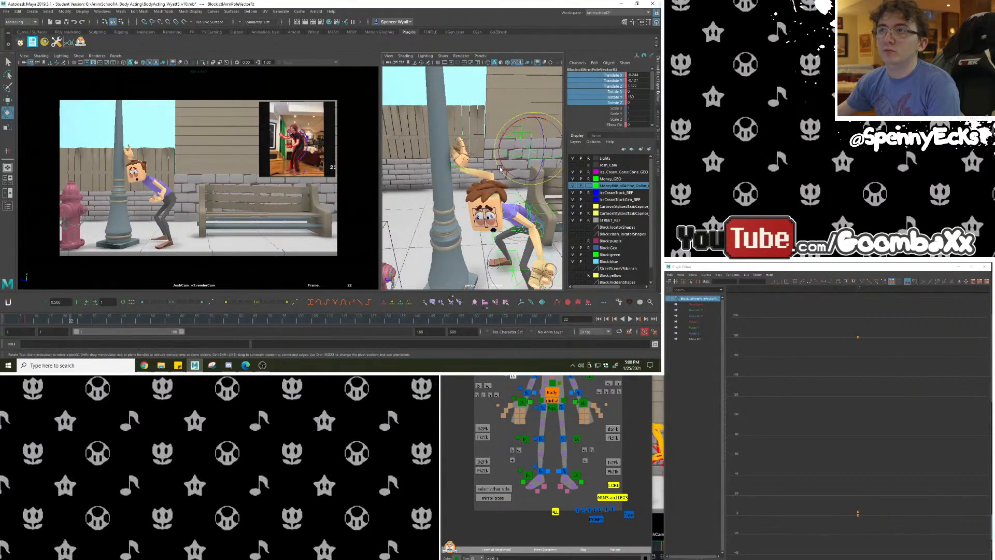
left_click_drag(500, 168, 429, 179, "alt")
key("w")
left_click_drag(482, 173, 428, 165, "alt")
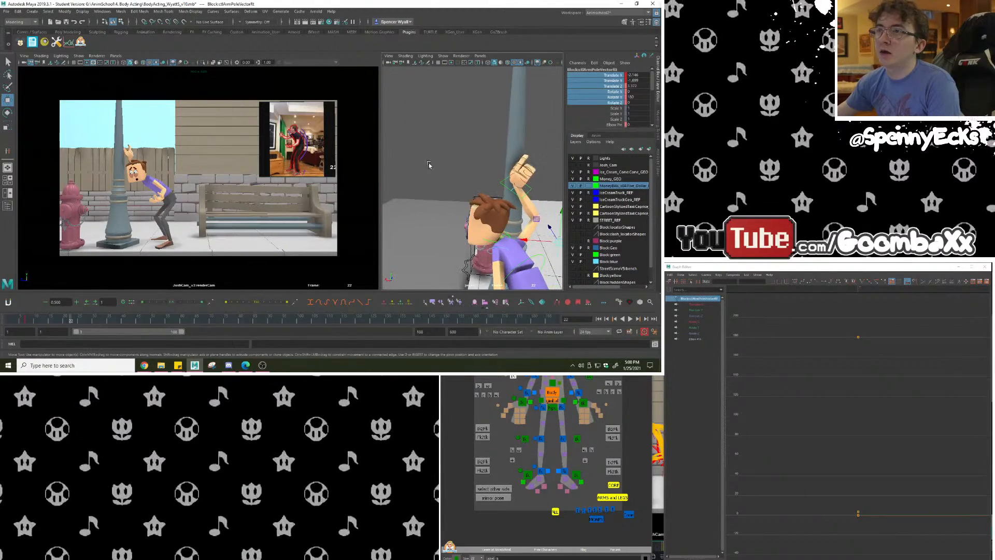
middle_click_drag(429, 166, 391, 161, "alt")
left_click_drag(465, 211, 430, 202)
middle_click_drag(447, 200, 466, 212, "alt")
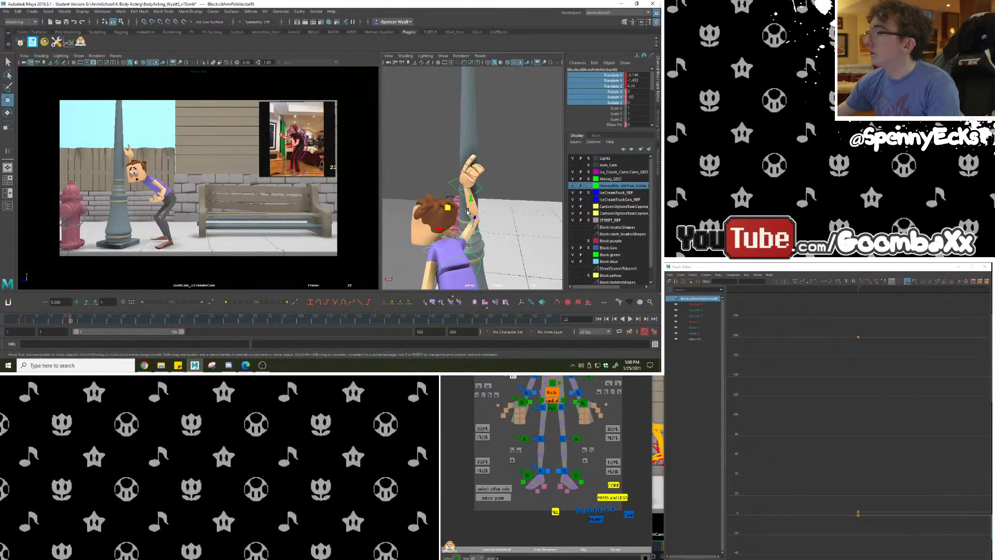
Rotate the arm IK control to turn the raised wrist against the lamppost.
left_click_drag(466, 212, 513, 179, "alt")
left_click(499, 202)
key("e")
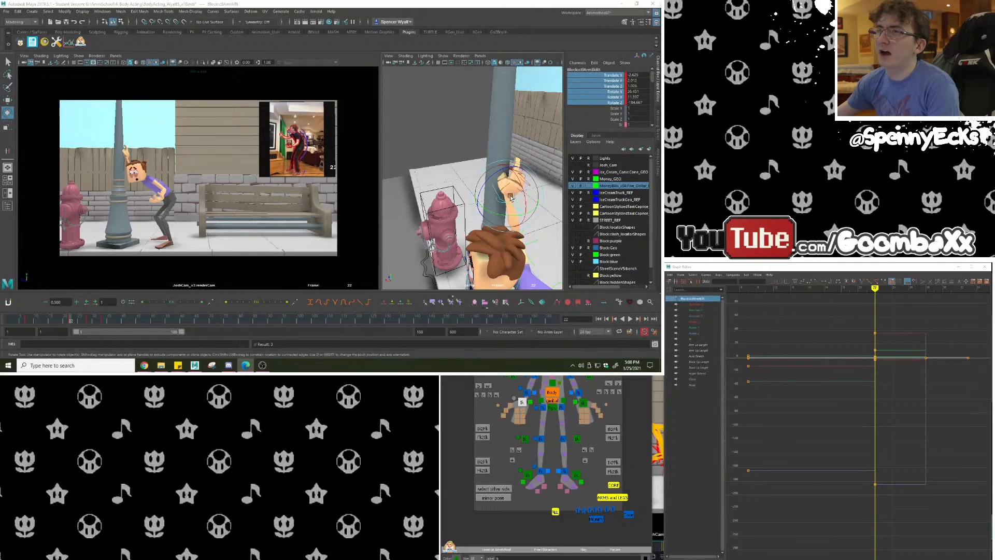
left_click_drag(536, 187, 537, 195)
Readjust the raised arm's pole vector, key it at frame 22, and scrub up to that frame to check the pose.
left_click_drag(541, 194, 500, 223, "alt")
key("w")
left_click(498, 216)
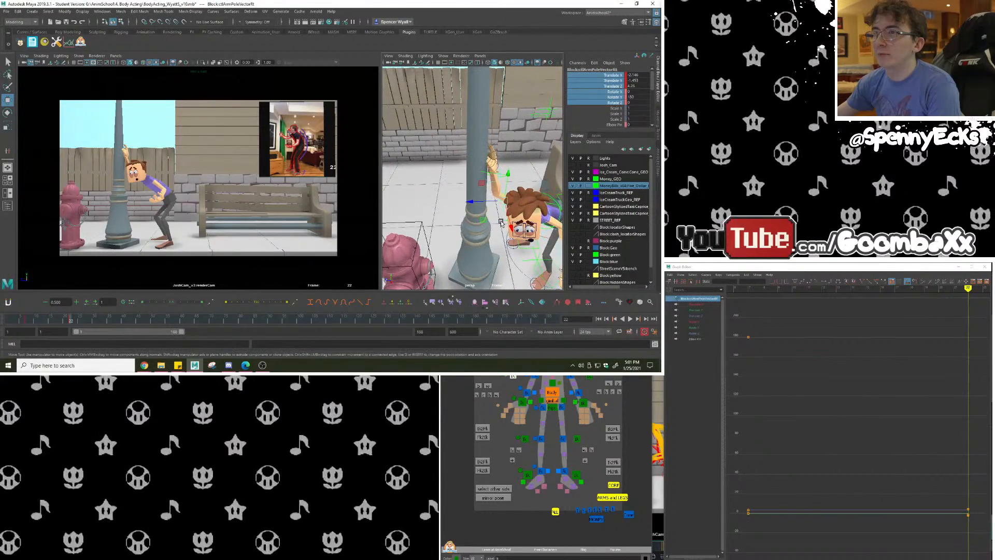
middle_click_drag(507, 225, 511, 233)
left_click_drag(510, 233, 505, 184)
key("s")
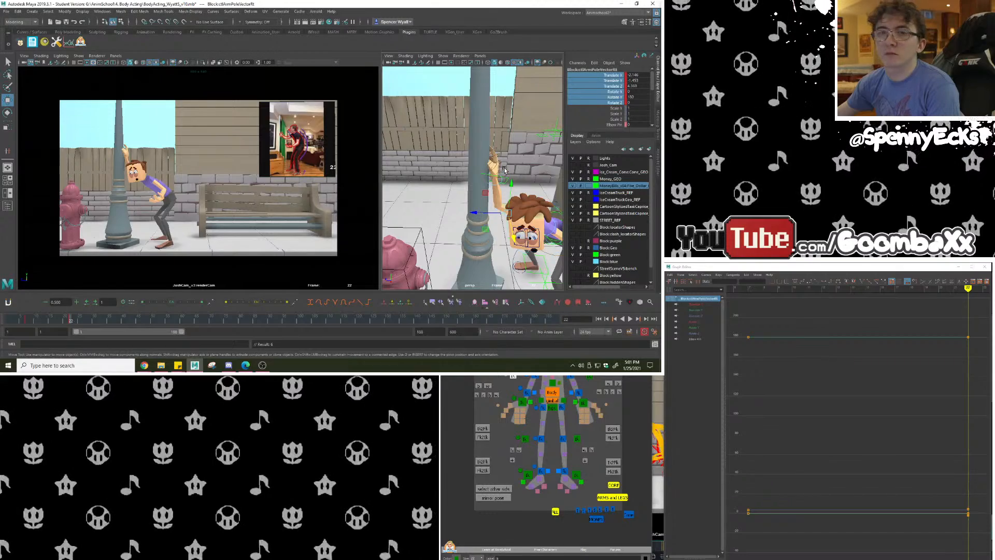
left_click_drag(26, 321, 72, 322)
Rotate the raised hand's thumb joints together to wrap the thumb against the lamppost, and key them at frame 22.
left_click_drag(508, 152, 466, 168, "alt")
right_click_drag(466, 169, 621, 185, "alt")
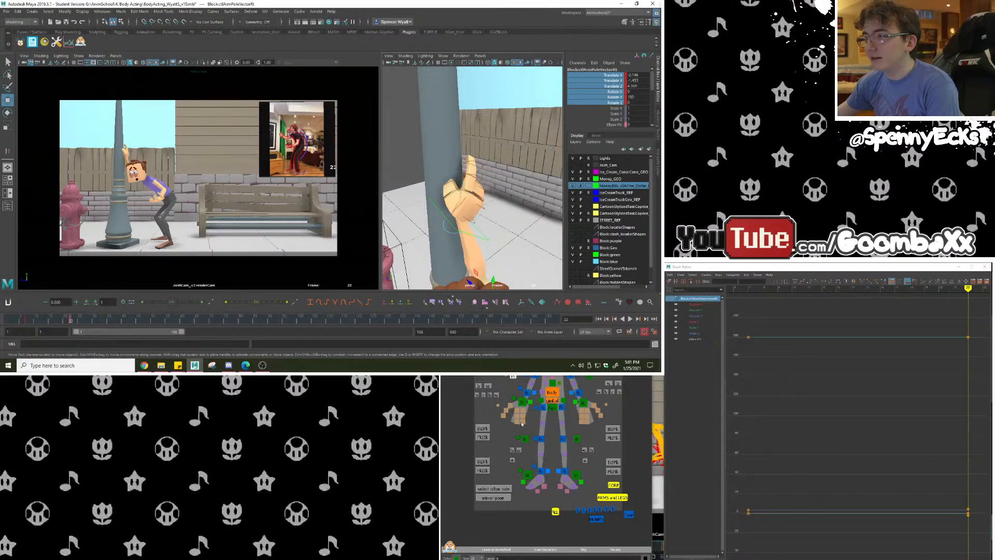
left_click(509, 407)
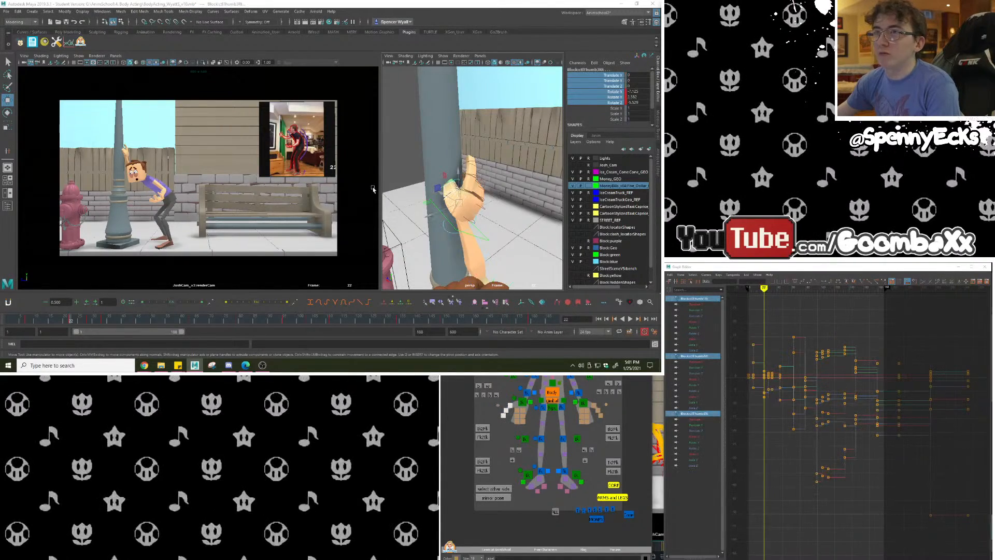
key("e")
left_click_drag(441, 212, 449, 193)
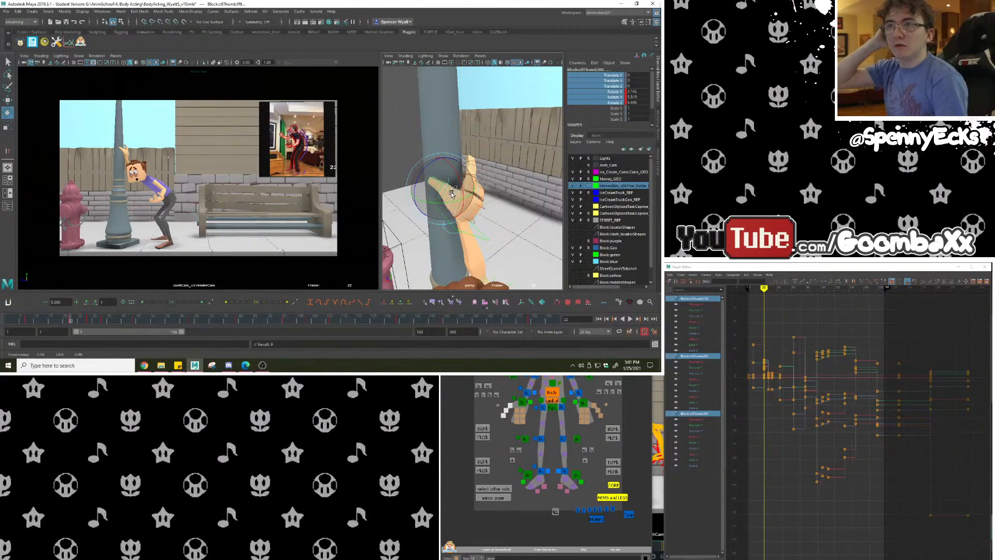
left_click_drag(451, 194, 500, 177, "alt")
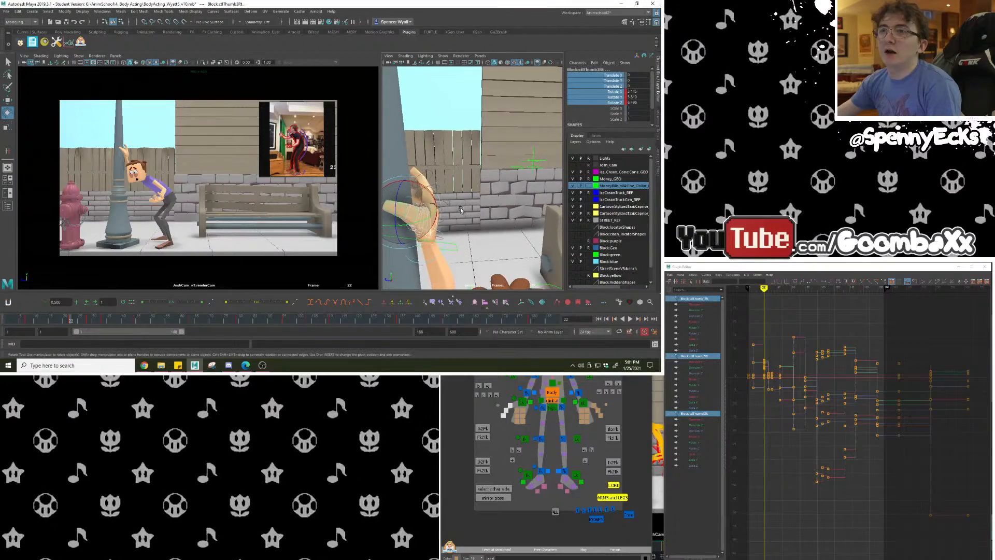
middle_click_drag(425, 195, 464, 191, "alt")
left_click_drag(464, 192, 414, 200)
left_click_drag(486, 180, 441, 173)
key("s")
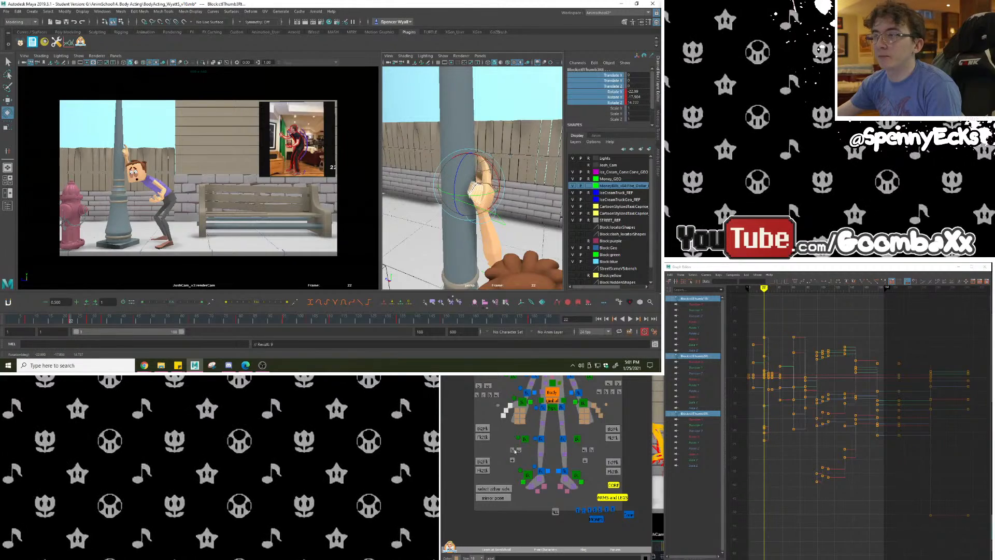
Rotate the arm IK control to refine the raised hand's angle on the lamppost.
left_click(523, 400)
left_click_drag(476, 202, 459, 190, "alt")
left_click_drag(499, 204, 547, 208)
key("w")
key("e")
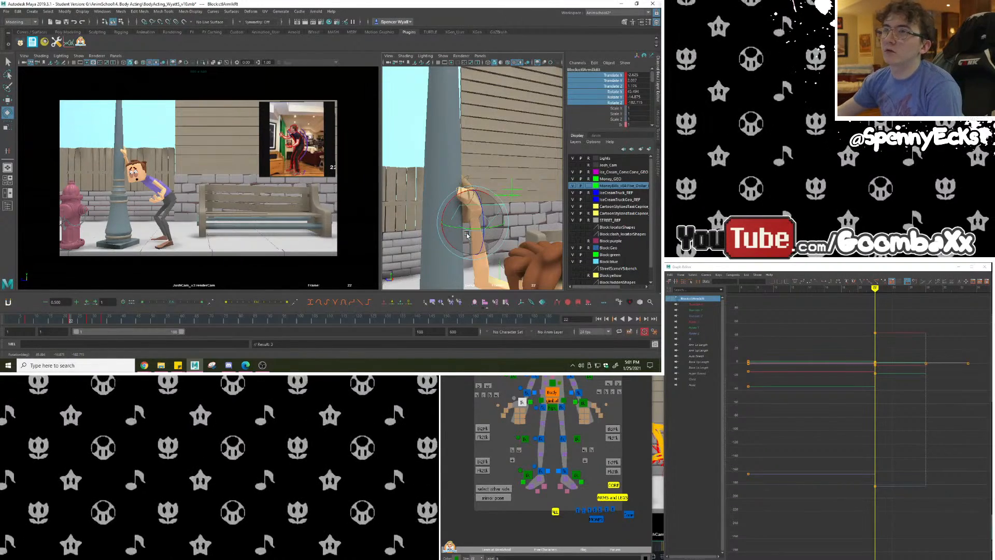
left_click_drag(452, 161, 438, 163, "alt")
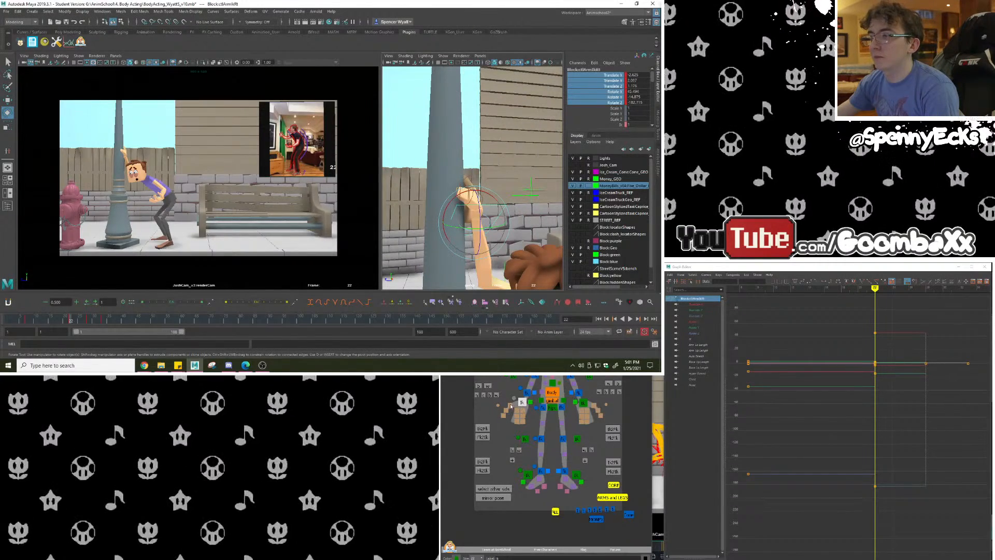
Rotate all of the raised hand's thumb joints again to fit the new wrist angle.
left_click_drag(511, 404, 502, 416)
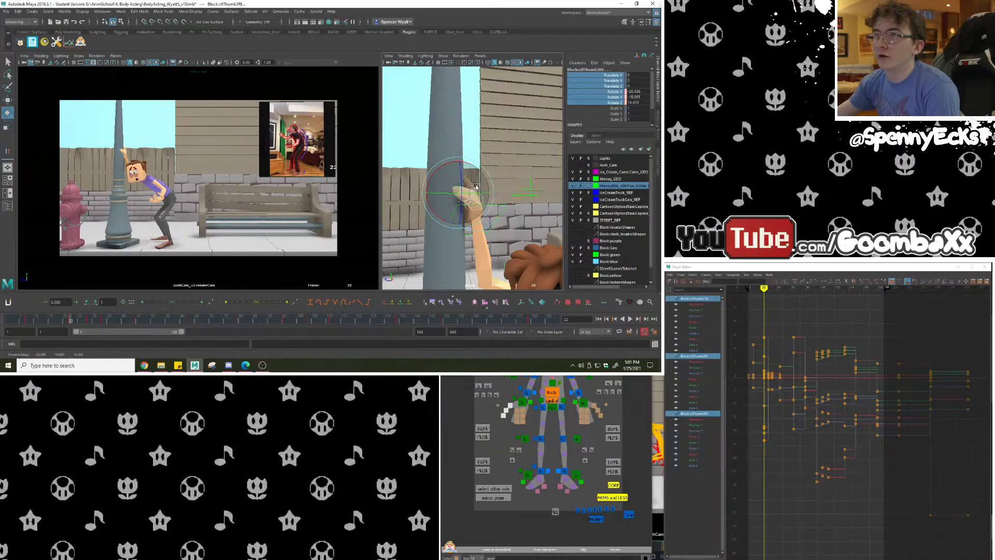
left_click_drag(479, 187, 479, 191)
left_click_drag(479, 191, 457, 221, "alt")
Move the arm IK control to seat the raised hand against the lamppost.
left_click(522, 402)
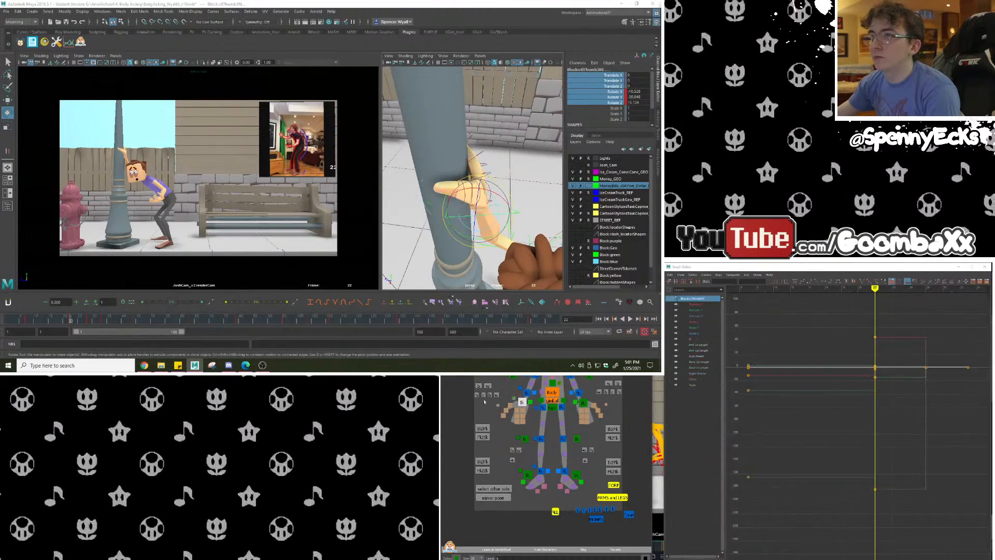
key("w")
mouse_move(491, 216)
left_mouse_down("alt")
mouse_move(466, 226)
mouse_move(511, 220)
mouse_move(497, 198)
left_mouse_up("alt")
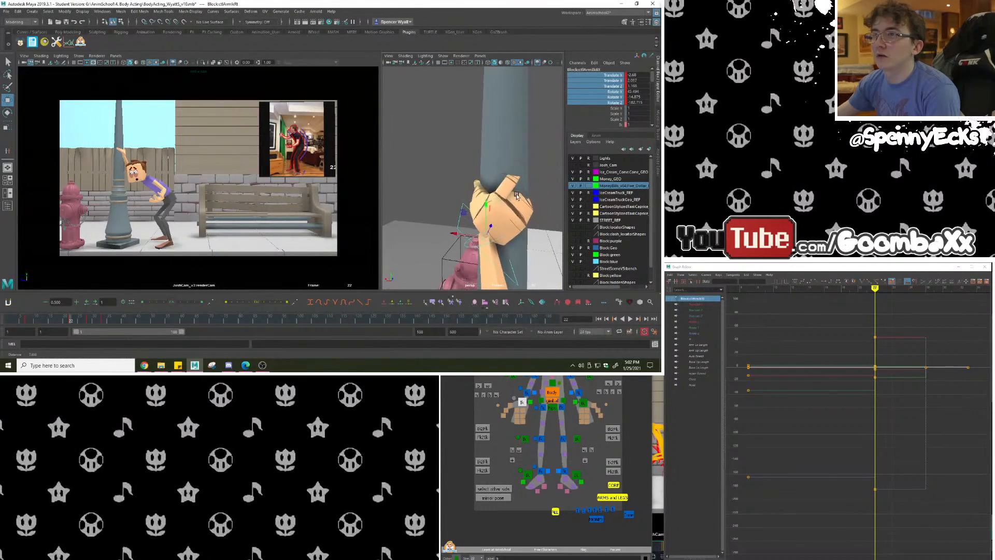
Select the raised hand's finger B joints and rotate them to shape the finger's contact with the lamppost.
left_click_drag(519, 410, 515, 423)
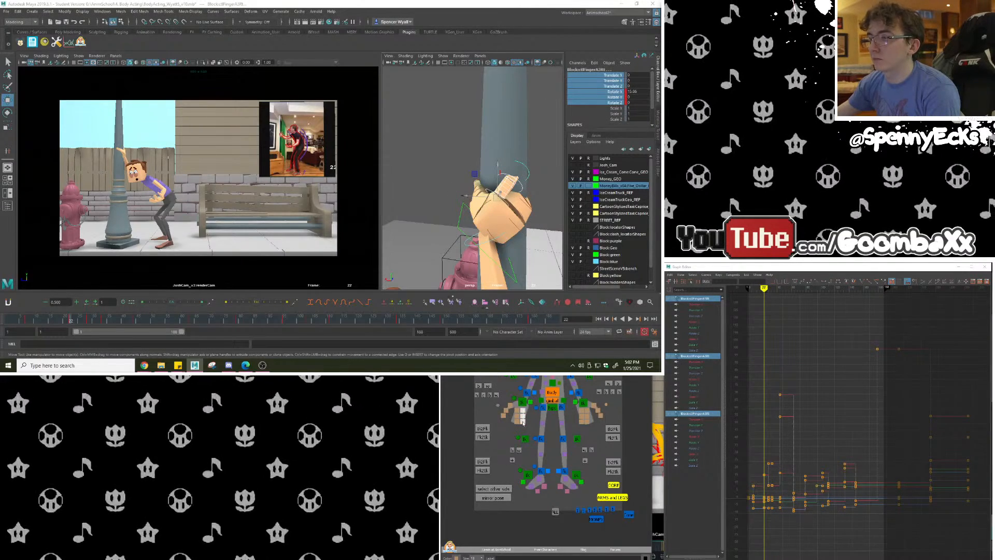
left_click_drag(525, 426, 522, 409)
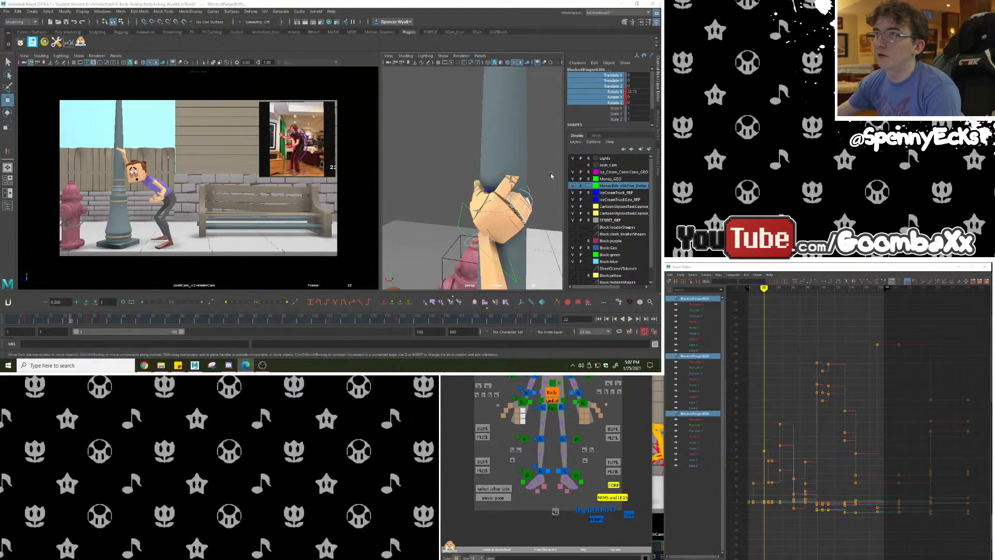
left_click(477, 241)
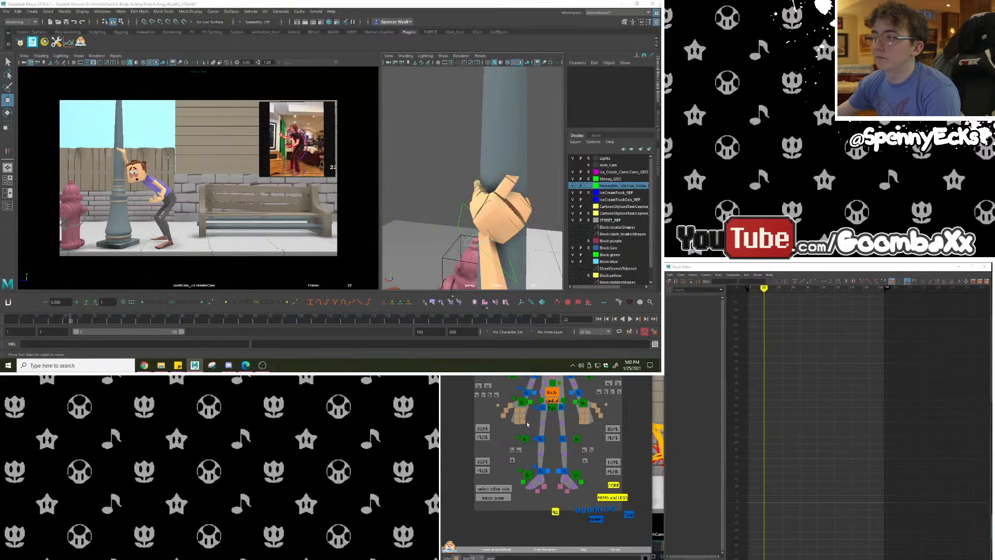
key("ctrl+z")
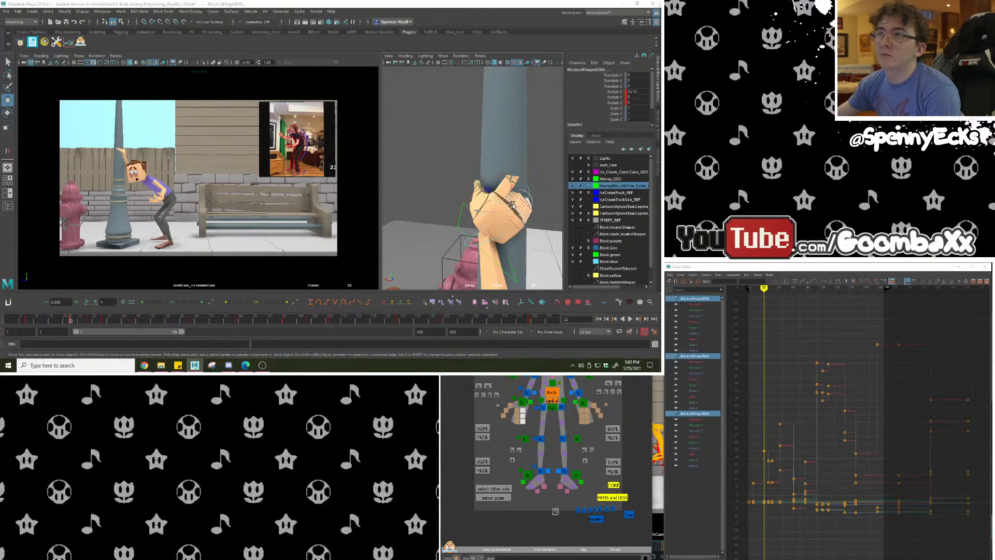
key("e")
mouse_move(526, 210)
left_mouse_down()
mouse_move(531, 198)
mouse_move(512, 203)
left_mouse_up()
left_click_drag(525, 197, 541, 208, "alt")
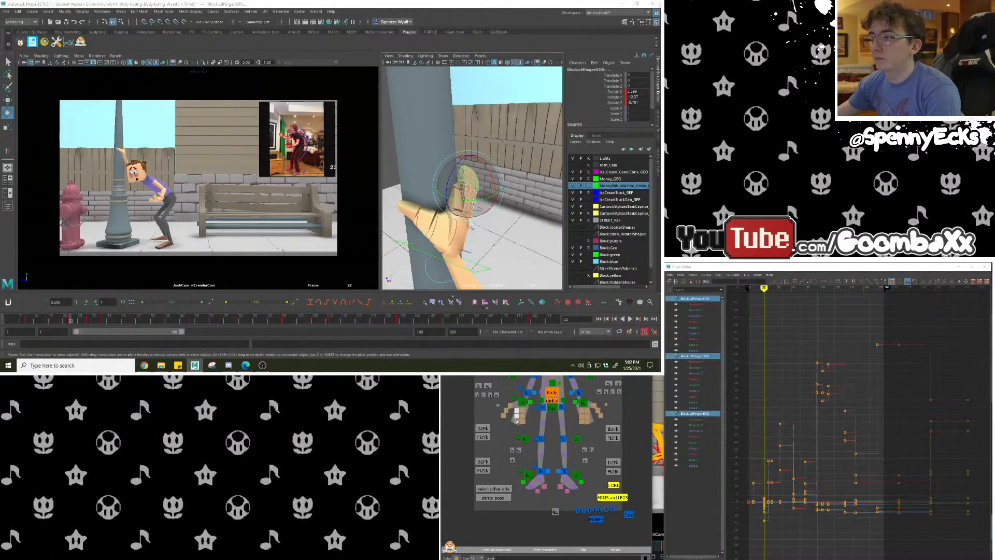
Rotate the raised hand's finger A joints and key them at frame 22.
left_click(463, 176)
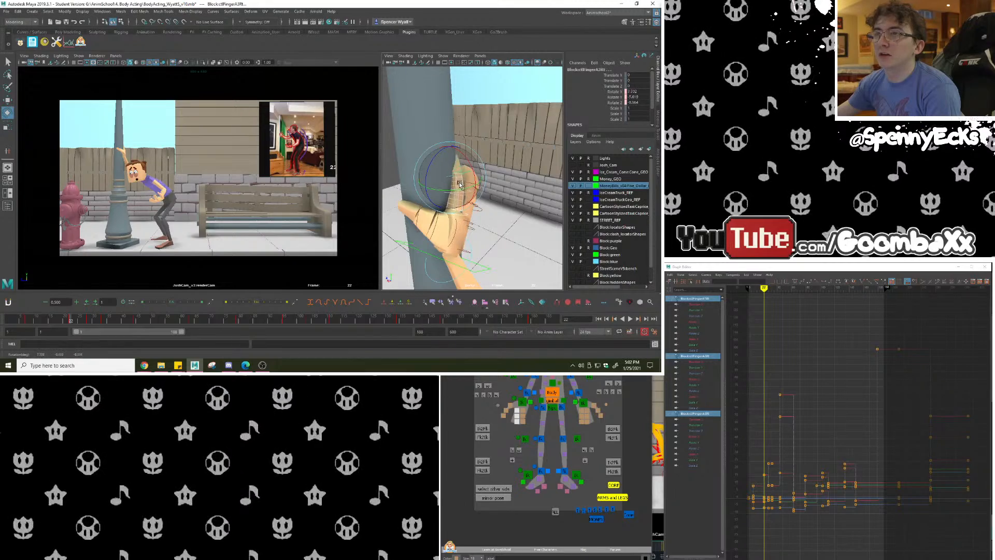
mouse_move(463, 176)
left_mouse_down()
mouse_move(473, 178)
mouse_move(447, 177)
mouse_move(481, 165)
mouse_move(444, 164)
mouse_move(479, 164)
left_mouse_up()
key("s")
left_click_drag(478, 165, 502, 170, "alt")
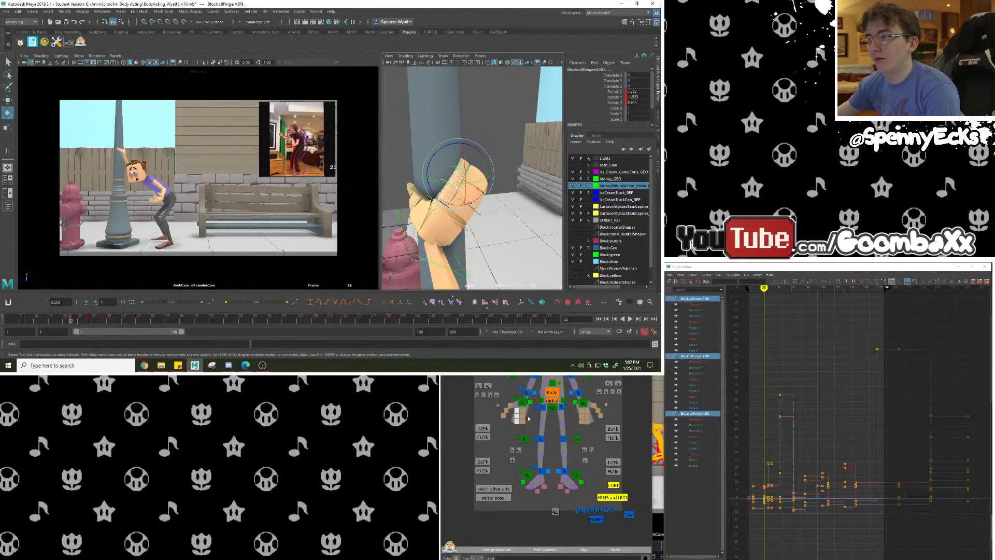
Check the Rotate tool's settings, and rotate the finger B joints to separate that finger from finger A.
left_click_drag(524, 412, 525, 425)
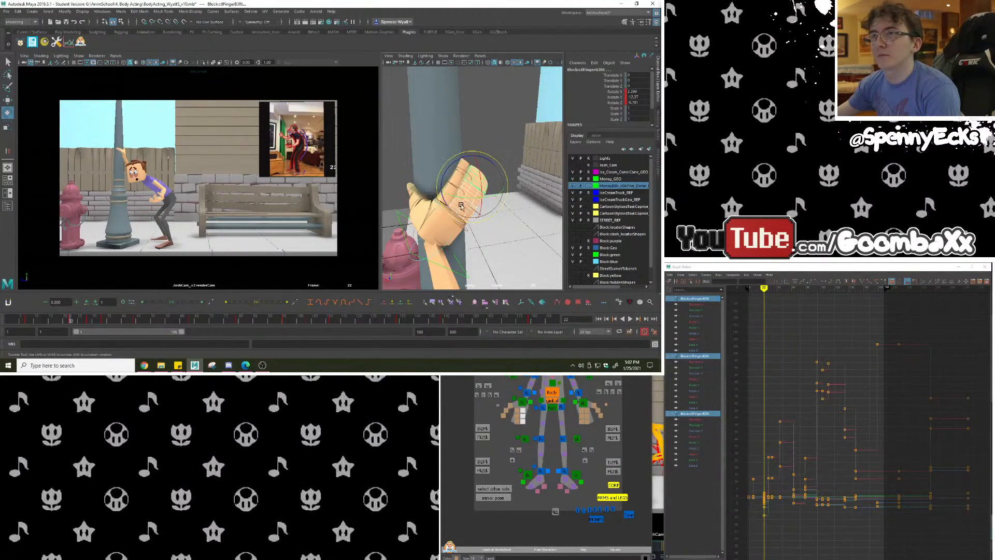
mouse_move(500, 203)
left_mouse_down("alt")
mouse_move(470, 194)
mouse_move(504, 203)
left_mouse_up("alt")
key("ctrl+z")
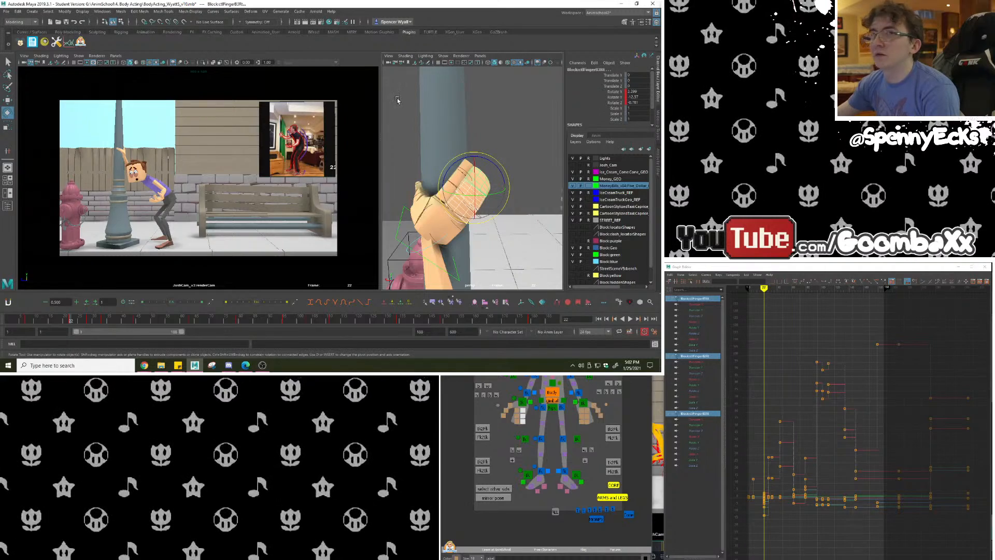
left_click(57, 43)
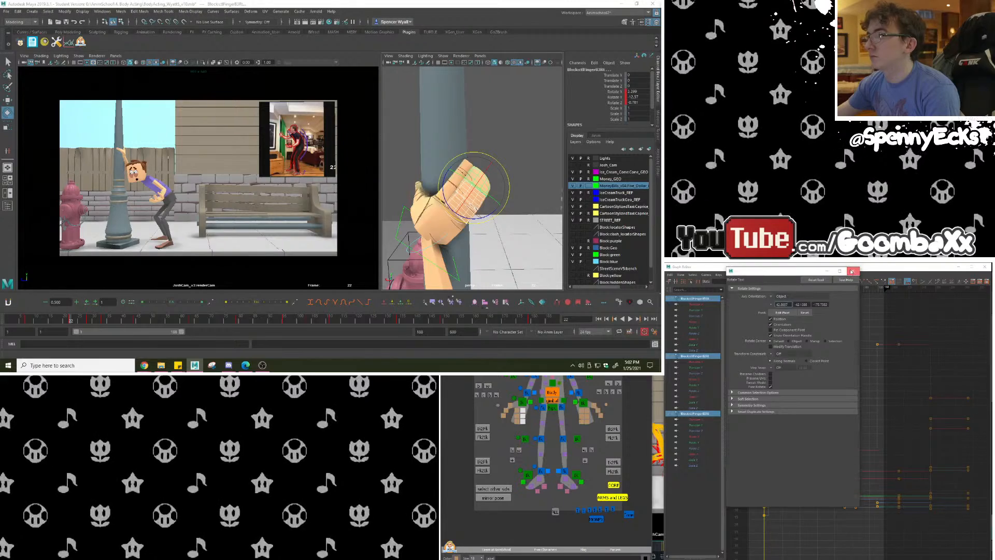
left_click(851, 271)
left_click_drag(481, 161, 466, 167, "alt")
left_click_drag(486, 167, 533, 188)
Rotate the finger A joints to refine the grip on the lamppost, and check the raised hand's pose around frame 22.
left_click(516, 414)
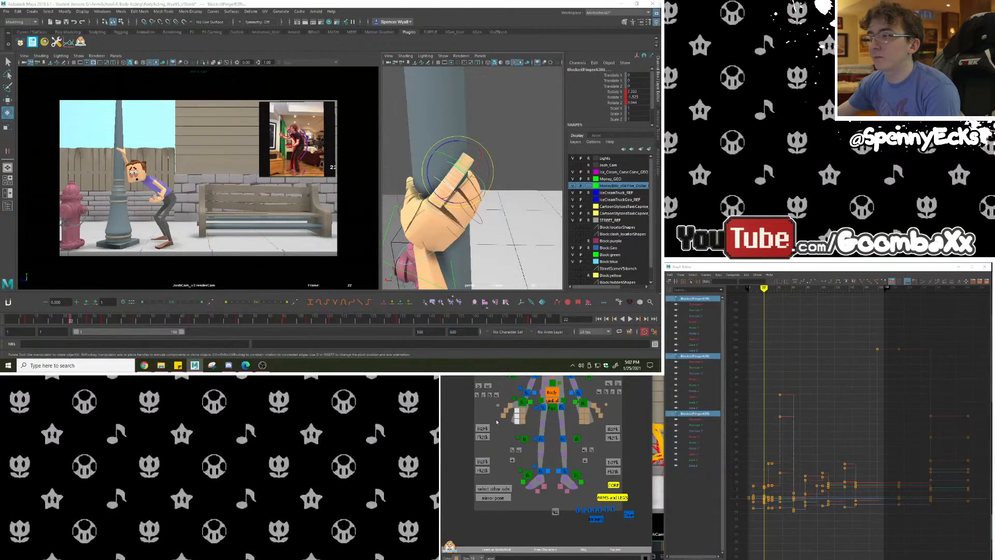
left_click_drag(474, 147, 491, 167, "alt")
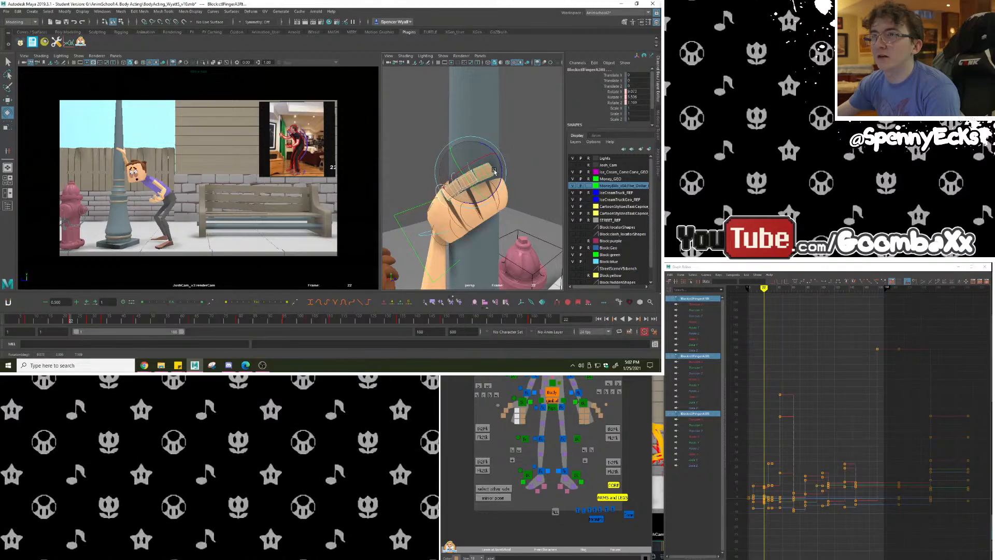
left_click_drag(493, 170, 590, 175)
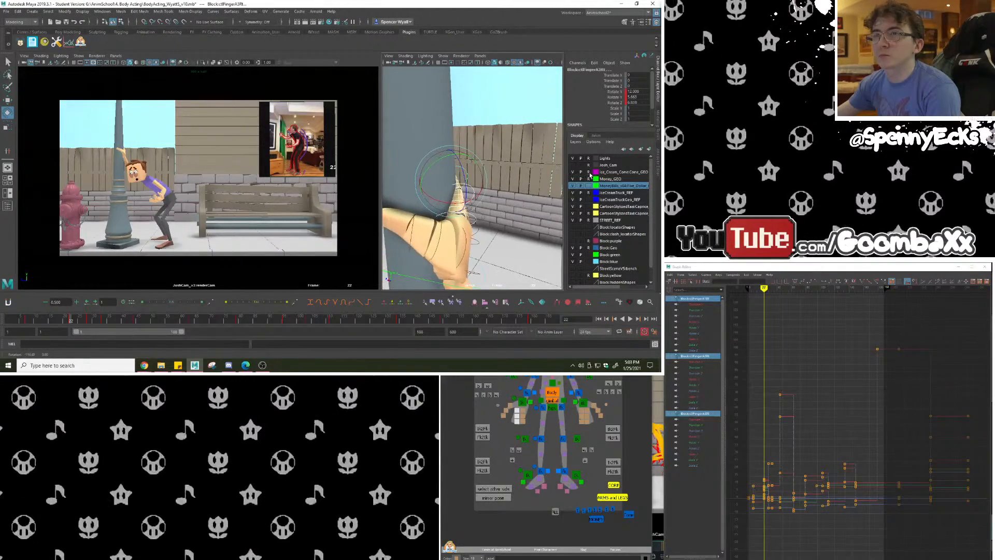
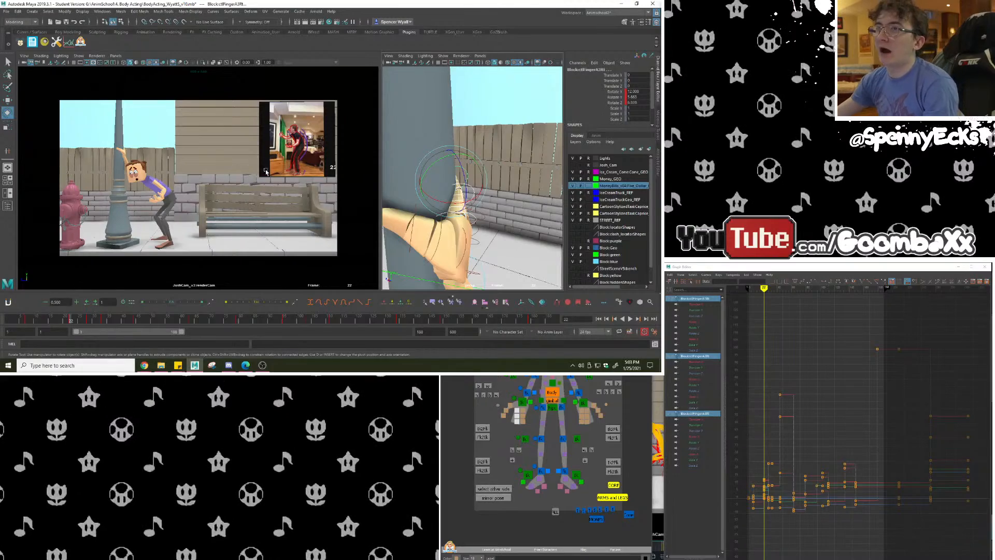
left_click_drag(519, 207, 461, 184, "alt")
scroll(461, 184, "down", 2)
right_click_drag(461, 184, 414, 181, "alt")
middle_click_drag(414, 181, 477, 142, "alt")
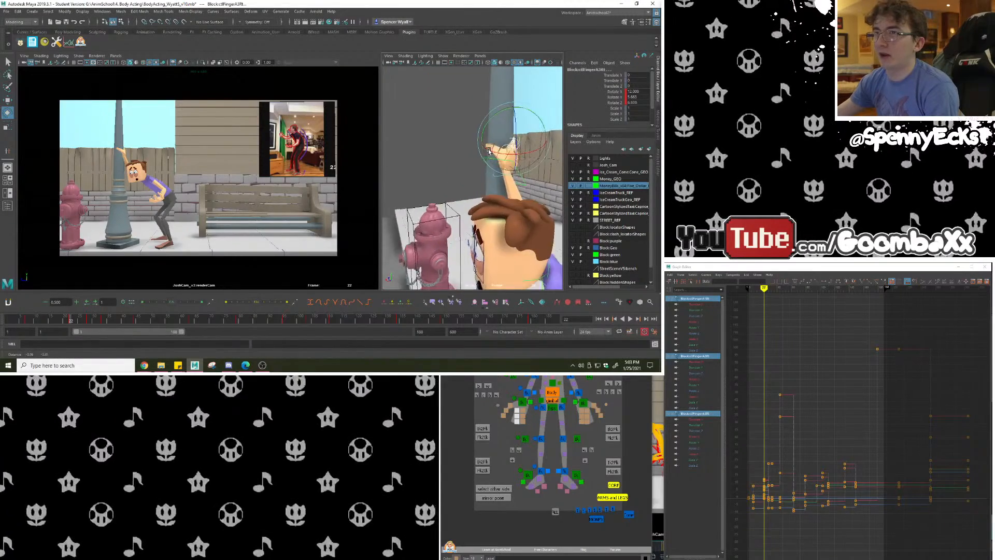
left_click_drag(477, 142, 537, 178, "alt")
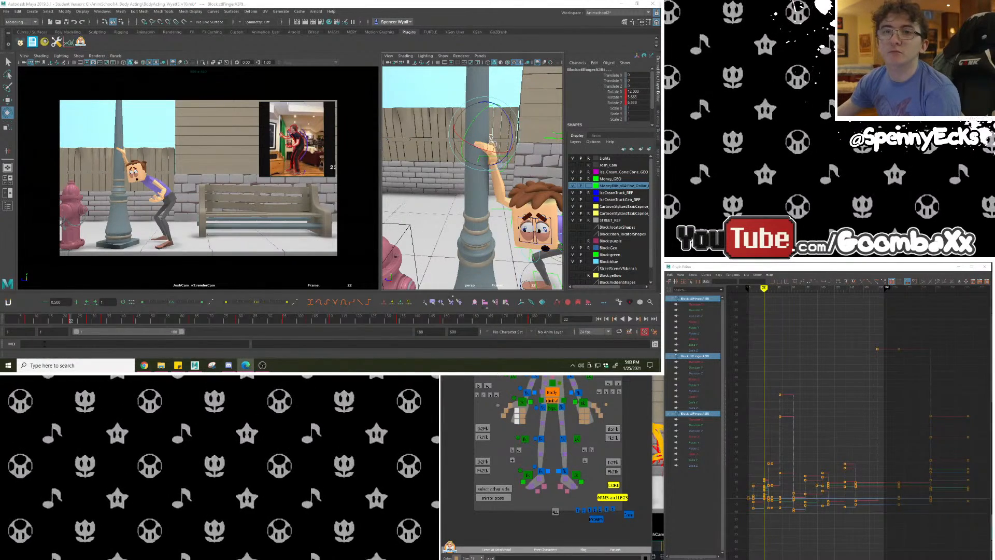
mouse_move(67, 318)
left_mouse_down()
mouse_move(98, 319)
mouse_move(71, 322)
left_mouse_up()
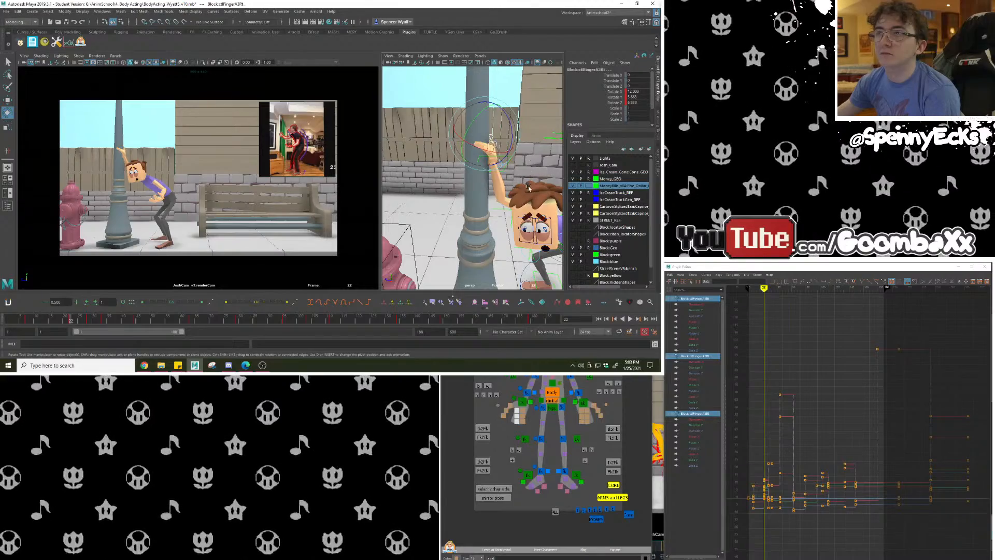
Select the main body control and reposition and rotate it to lean the character toward the lamppost at frame 22.
left_click_drag(527, 188, 428, 224, "alt")
left_click(523, 240)
scroll(522, 240, "down", 5)
key("w")
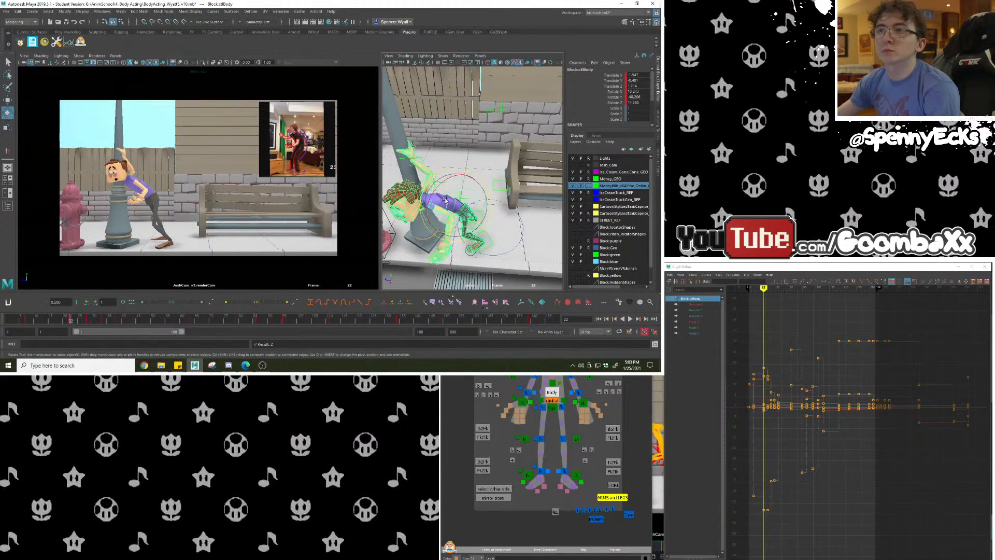
left_click_drag(444, 199, 438, 194)
left_click_drag(480, 233, 545, 198, "alt")
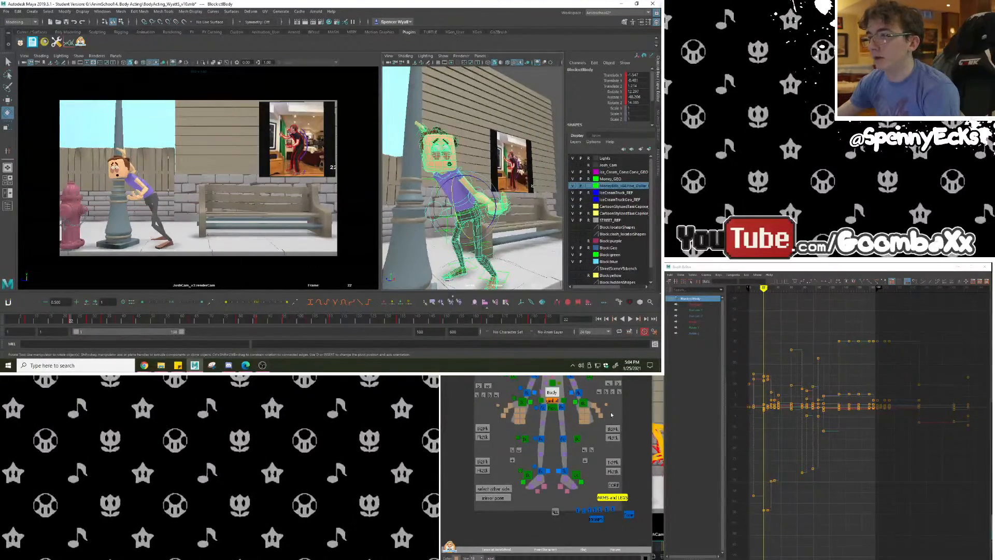
Rotate the lower spine control, and the upper spine and chest controls together, to arch the character's torso backward.
left_click(553, 384)
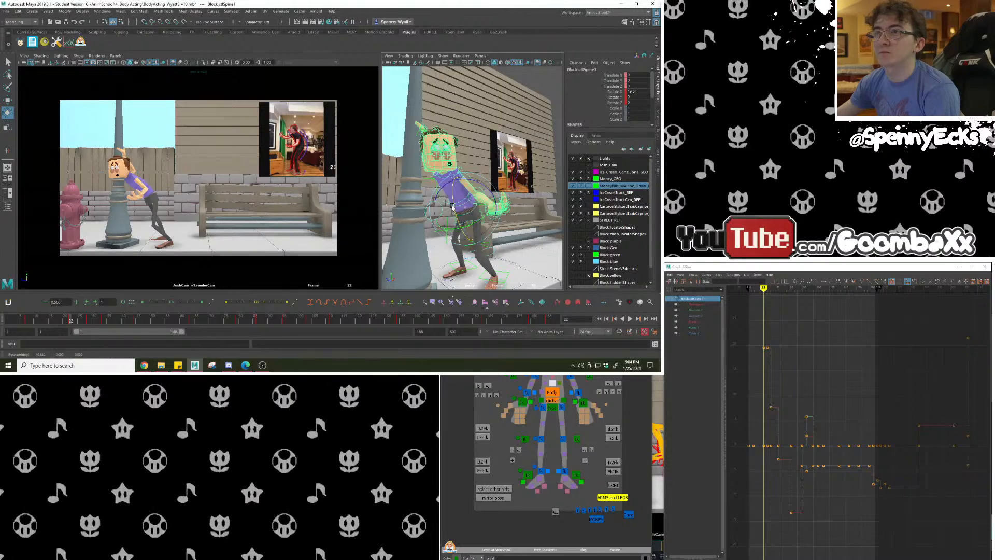
left_click_drag(453, 206, 396, 227)
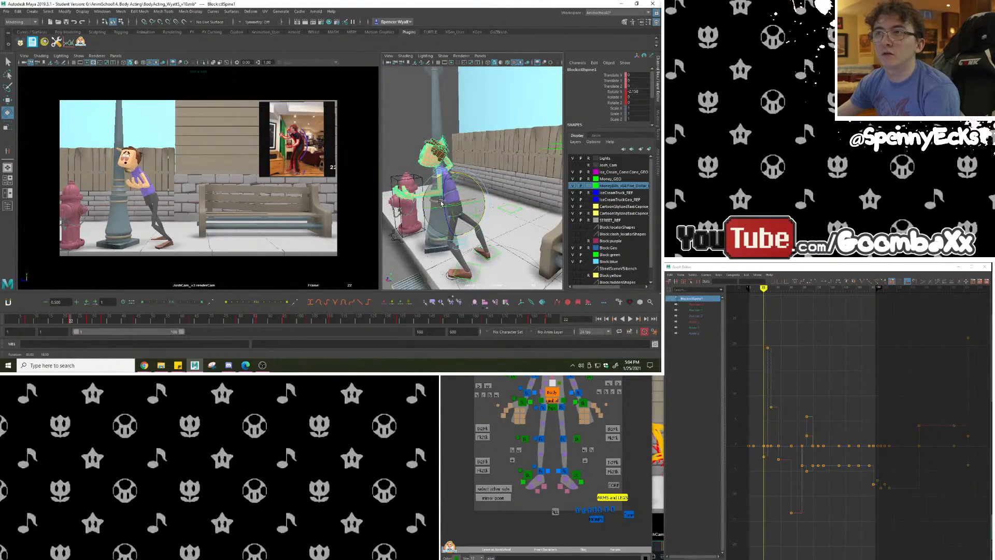
left_click(554, 374)
left_click(554, 365, "shift")
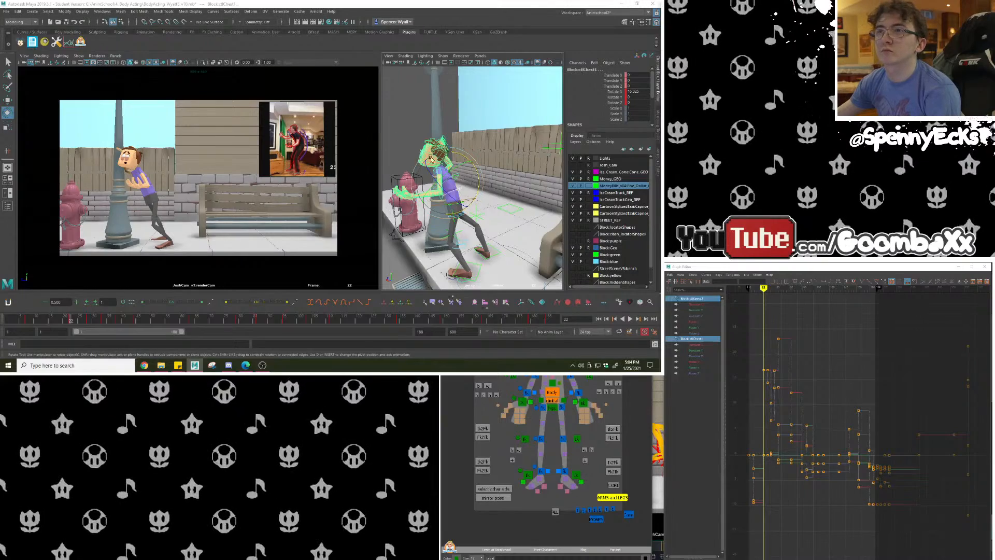
left_click_drag(471, 166, 534, 180)
left_click(511, 207)
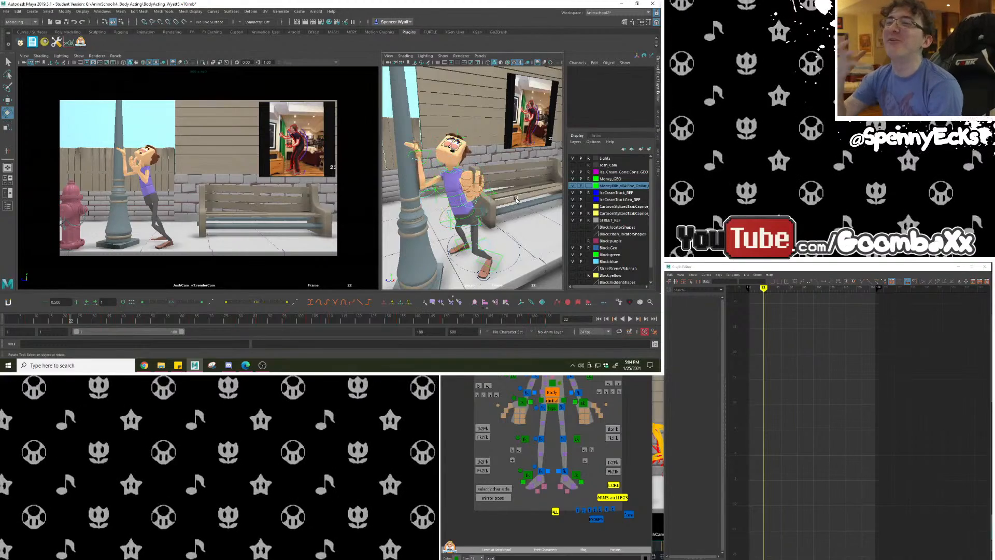
Rotate the main body control to angle the torso toward the lamppost, and play back the pose change around frame 22.
left_click(553, 392)
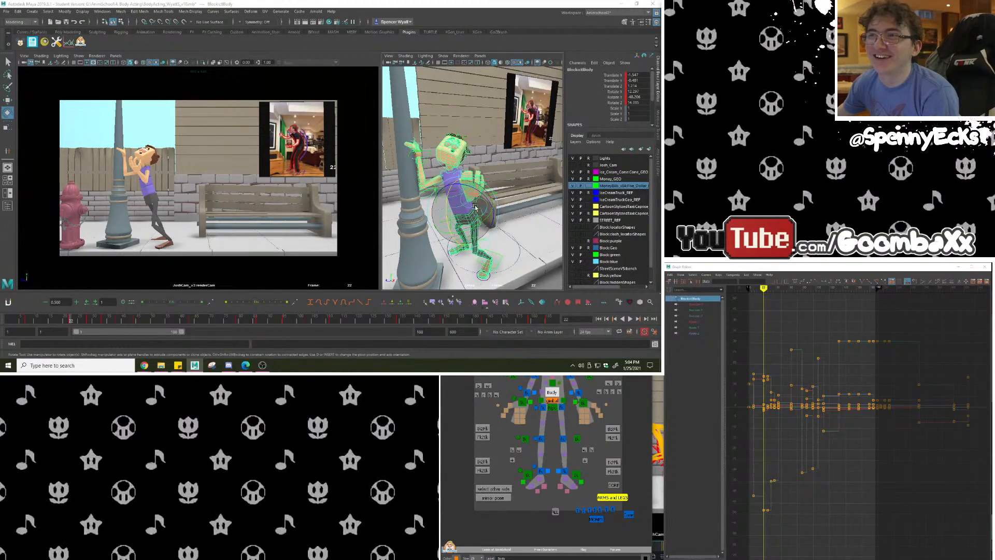
mouse_move(474, 207)
left_mouse_down()
mouse_move(454, 234)
mouse_move(466, 224)
left_mouse_up()
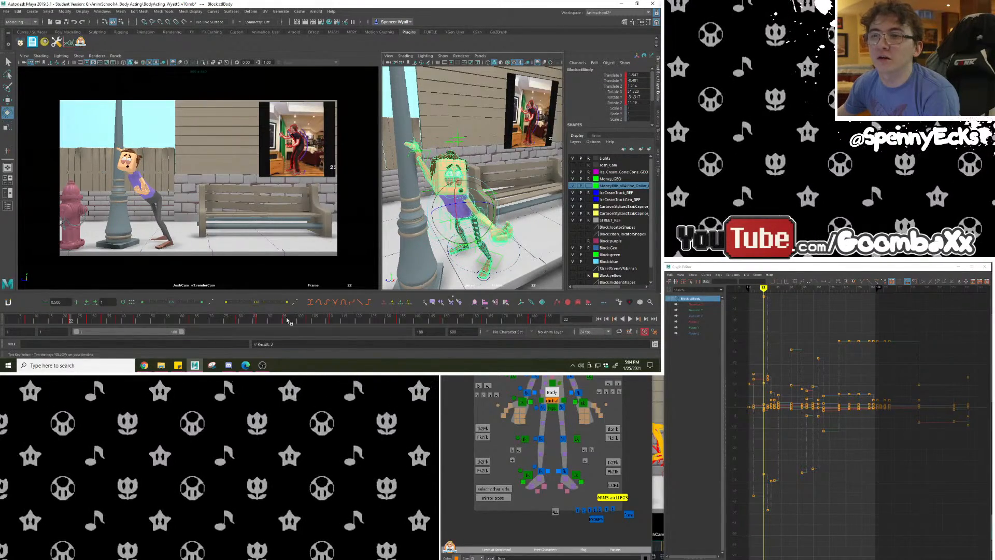
left_click(66, 322)
key("alt+v")
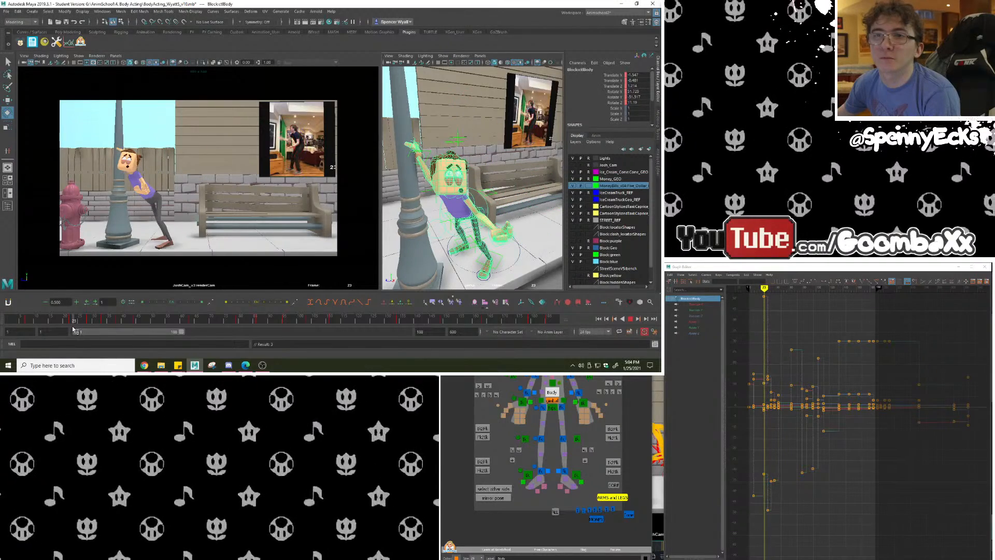
left_click_drag(74, 329, 71, 324)
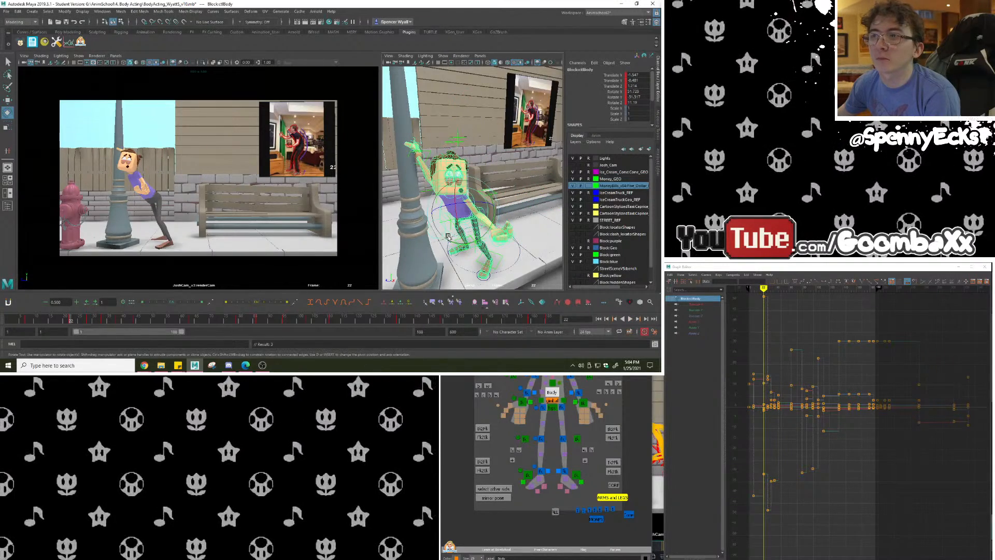
Reposition the left foot's IK control on the sidewalk, and select the left leg's pole vector.
left_click_drag(448, 237, 499, 217, "alt")
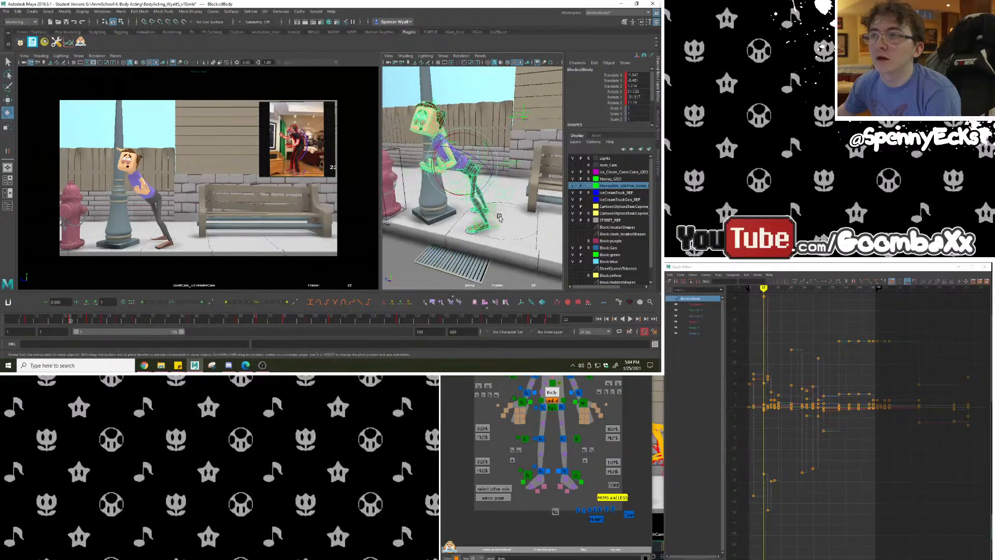
left_click(497, 230)
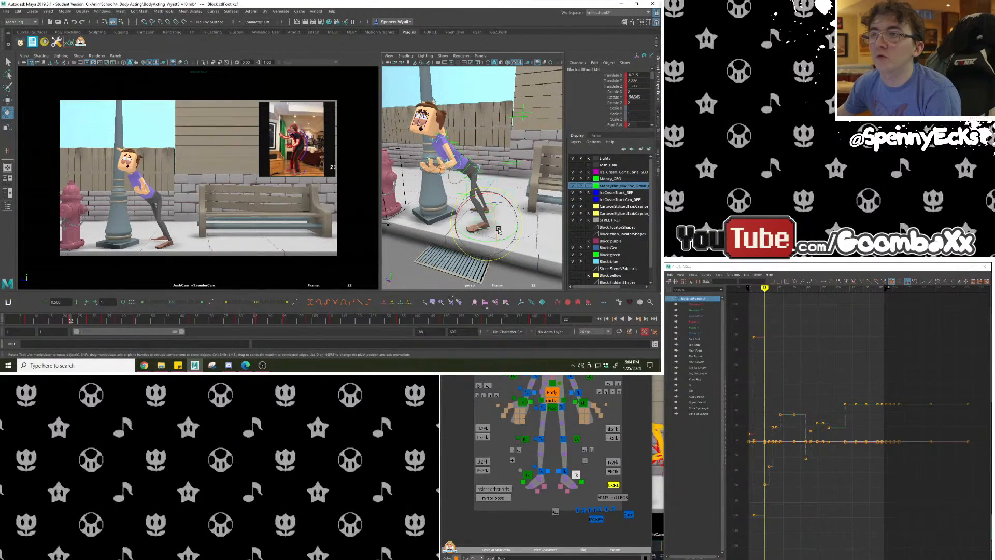
key("w")
left_click_drag(497, 228, 503, 247, "alt")
left_click_drag(453, 226, 443, 189)
left_click(458, 198)
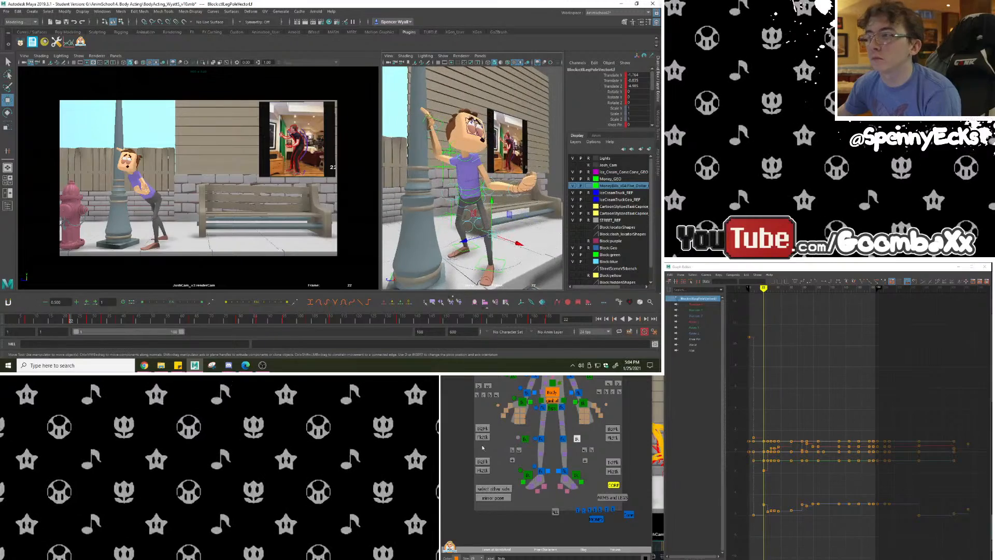
Move the right shoulder control to adjust the shoulder of the arm raised against the lamppost.
left_click(461, 158)
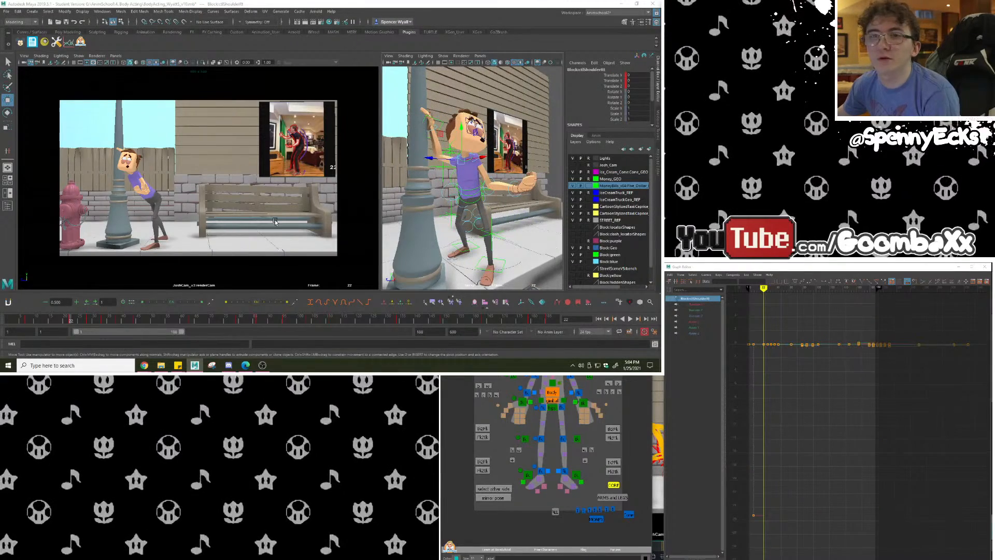
right_click_drag(417, 196, 460, 166, "alt")
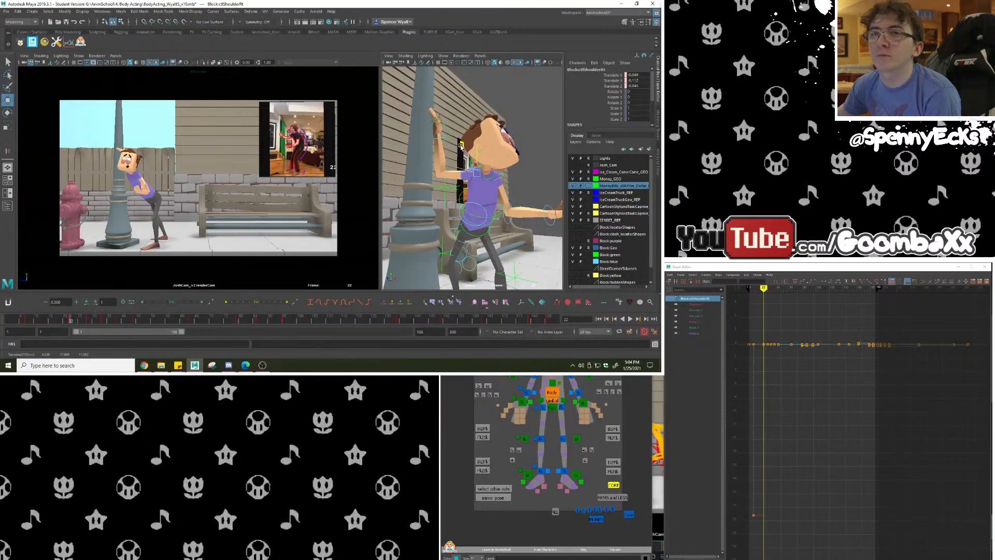
left_click_drag(490, 156, 447, 188, "alt")
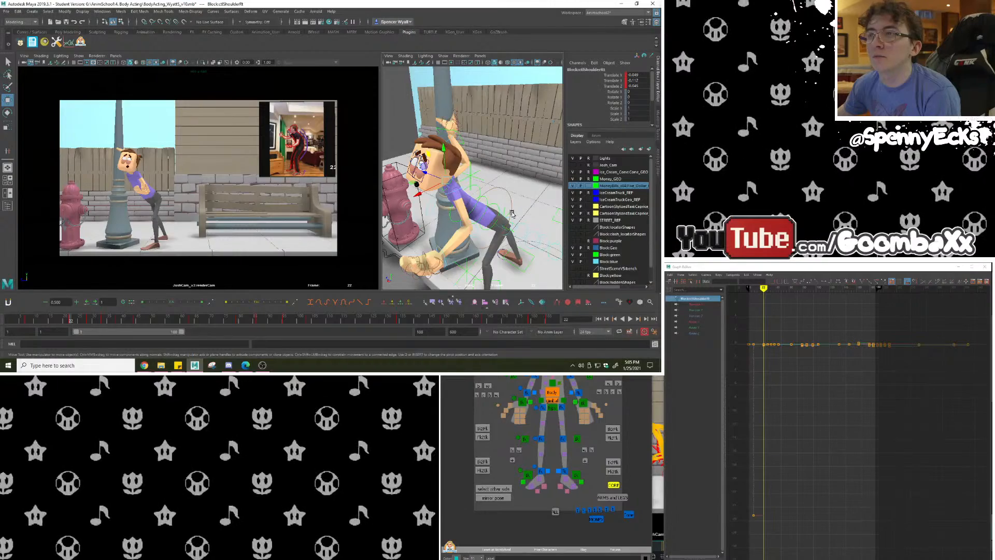
Shift the body into a deeper lean toward the lamppost, and adjust the right leg's pole vector.
left_click(511, 214)
left_click_drag(504, 225, 588, 173)
left_click_drag(484, 161, 436, 200, "alt")
left_click(451, 200)
key("w")
middle_click_drag(436, 200, 450, 228, "alt")
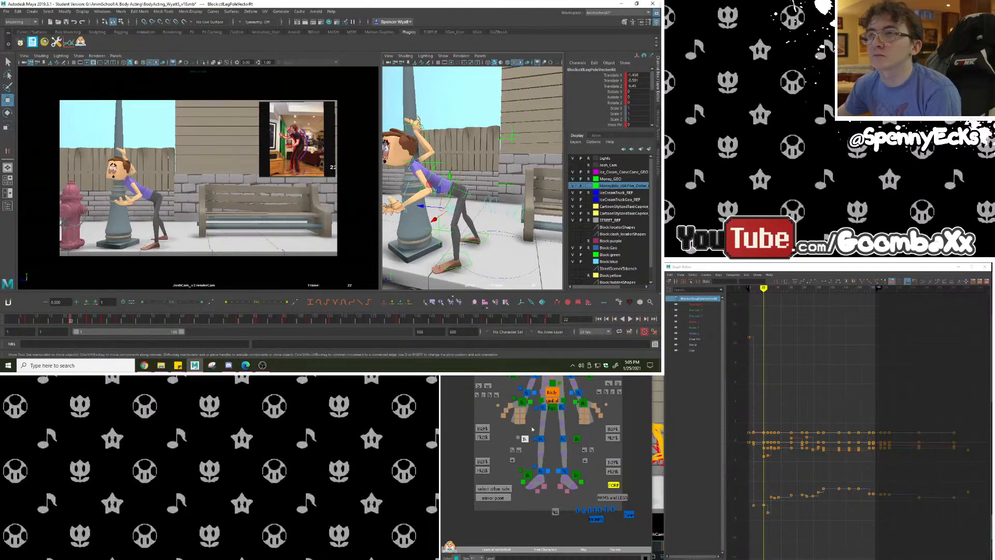
Select the two spine controls and the chest together and rotate them to bend the upper body back.
left_click(552, 382)
left_click(553, 375, "shift")
left_click(553, 366, "shift")
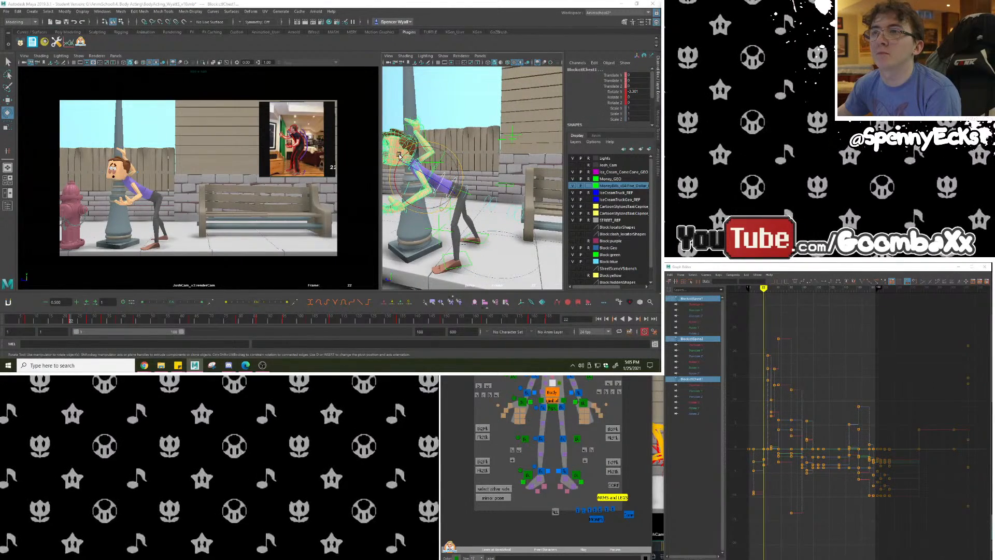
left_click_drag(399, 154, 411, 156)
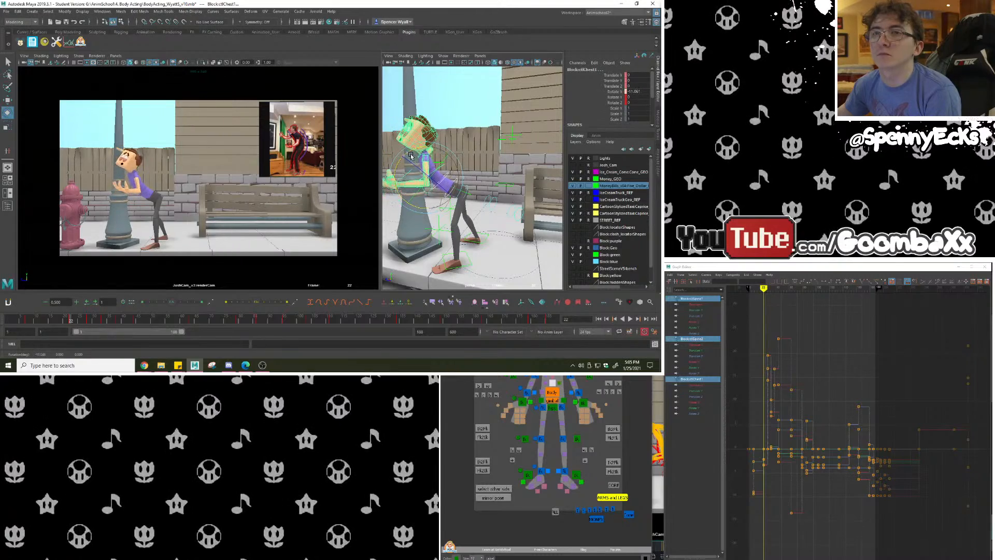
Rotate and move the main body control to refine the hips' position in the lean against the lamppost.
left_click(551, 394)
mouse_move(444, 161)
left_mouse_down()
mouse_move(497, 186)
mouse_move(414, 207)
mouse_move(447, 163)
left_mouse_up()
key("w")
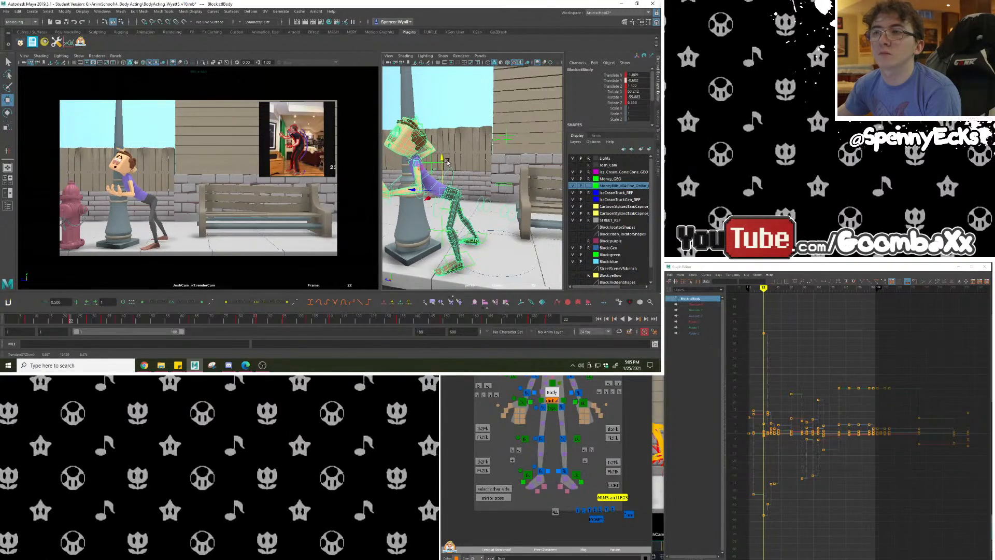
left_click_drag(488, 242, 481, 245, "alt")
Adjust the right foot control's foot roll attribute, and play back the pose around frame 22.
left_click(527, 474)
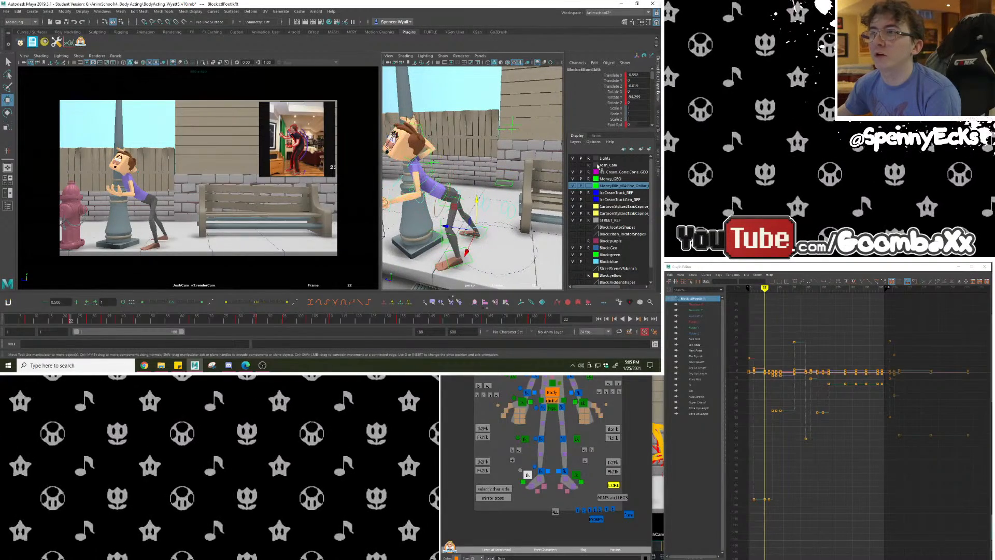
left_click_drag(639, 124, 641, 125, "ctrl")
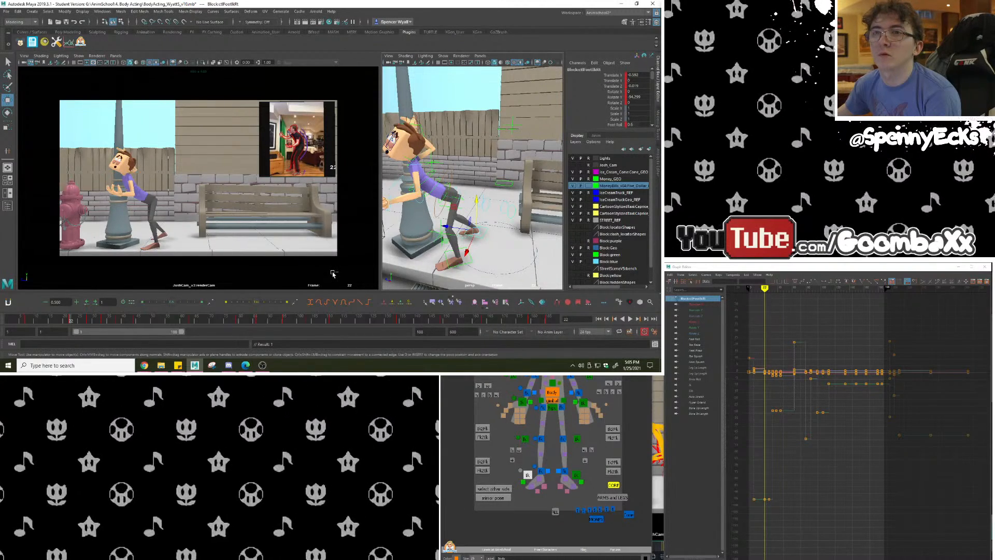
left_click(61, 319)
key("alt+v")
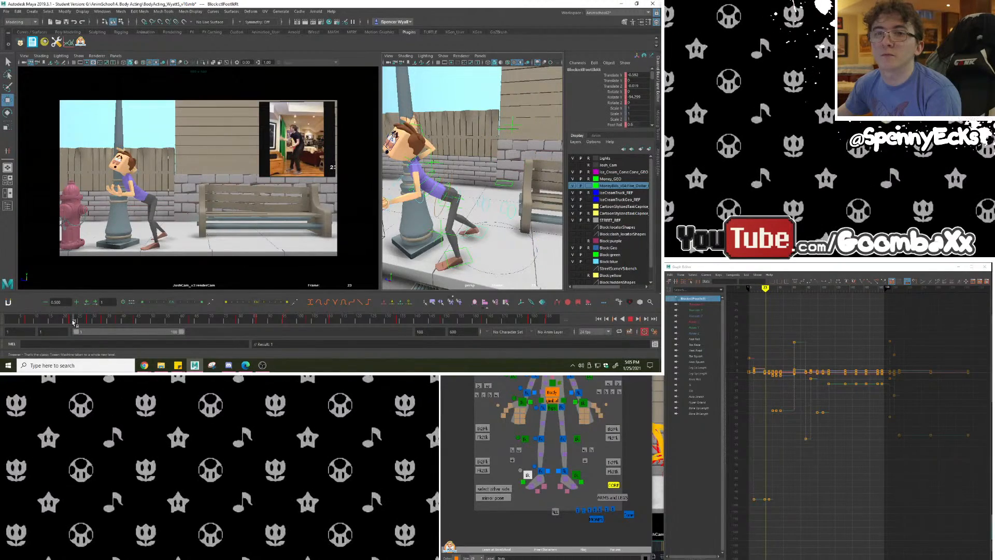
left_click_drag(73, 321, 72, 321)
Try rotating the head control at frame 22, undo the rotation, and inspect the head against the lamppost.
left_click_drag(414, 168, 495, 162, "alt")
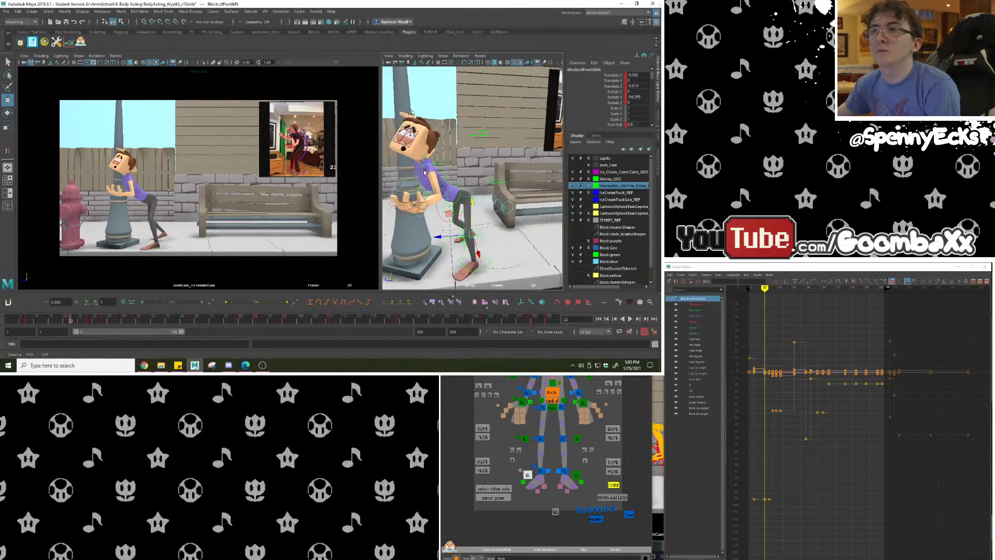
middle_click_drag(417, 174, 495, 175, "alt")
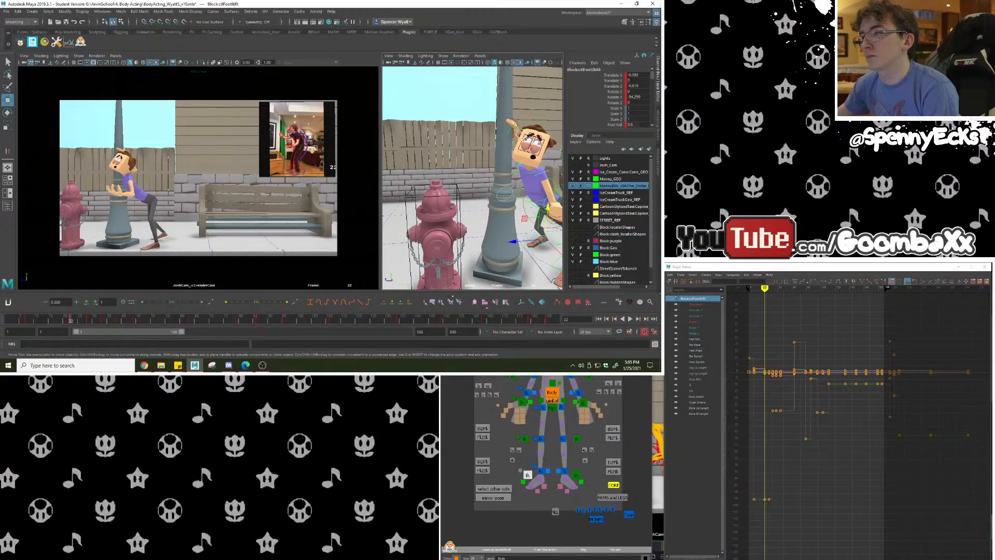
left_click(552, 343)
key("e")
left_click_drag(506, 147, 477, 163)
key("ctrl+z")
right_click_drag(477, 164, 501, 173, "alt")
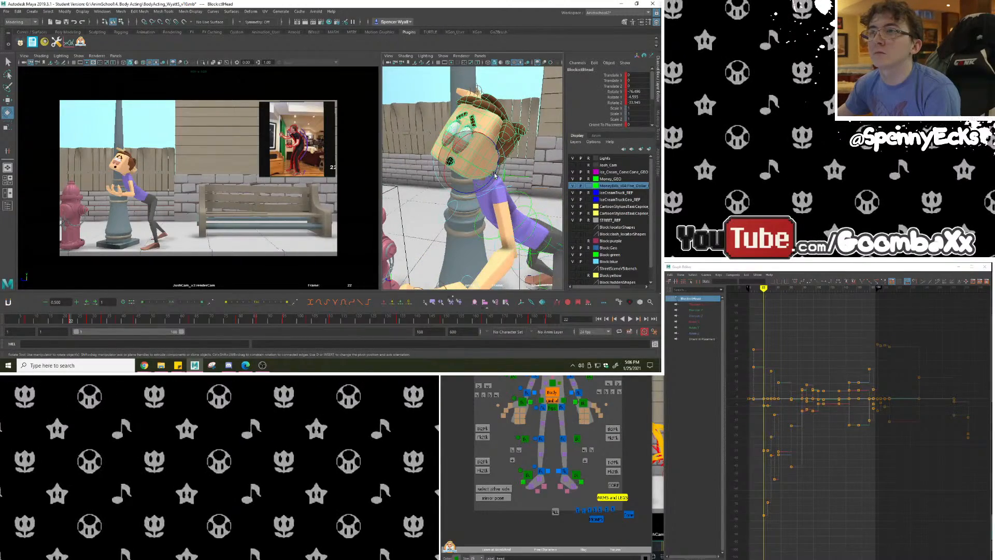
left_click_drag(495, 175, 519, 174, "alt")
right_click_drag(518, 175, 492, 171, "alt")
left_click_drag(492, 171, 476, 176, "alt")
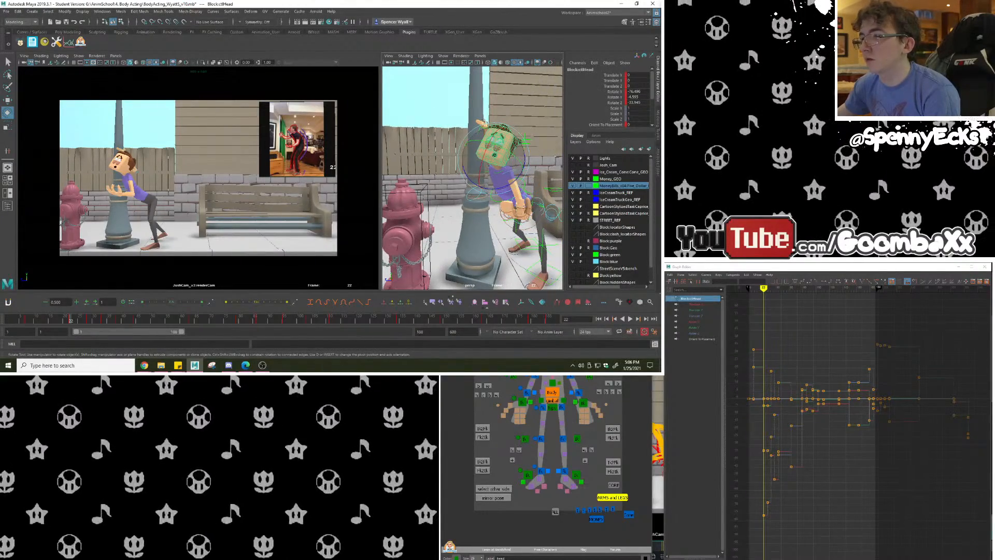
Select the eye aim control, raise it, and move it closer to the character to redirect the gaze at frame 22.
left_click(552, 377)
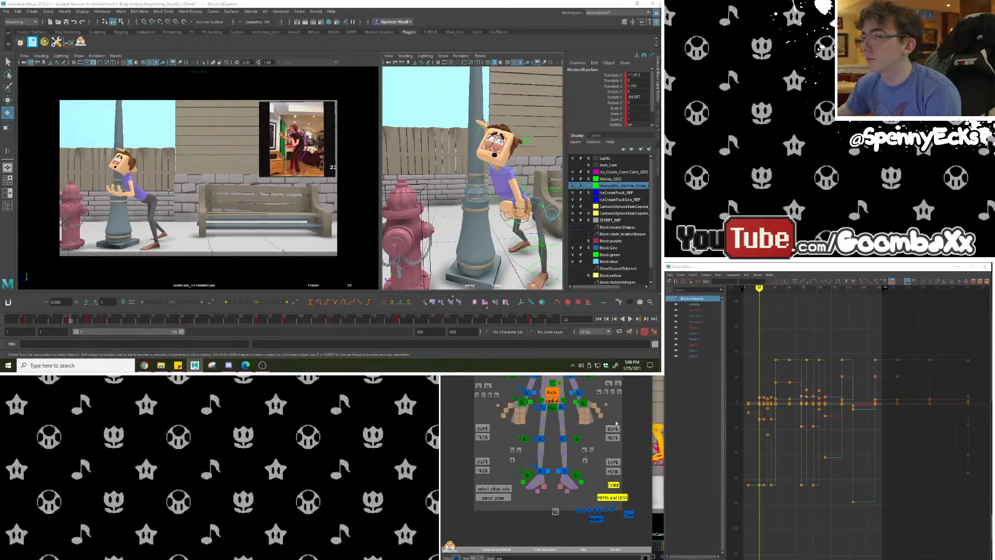
right_click_drag(474, 200, 438, 190, "alt")
left_click_drag(438, 189, 493, 179, "alt")
right_click_drag(493, 178, 486, 176, "alt")
mouse_move(486, 177)
left_mouse_down("alt")
mouse_move(468, 177)
mouse_move(474, 171)
left_mouse_up("alt")
key("w")
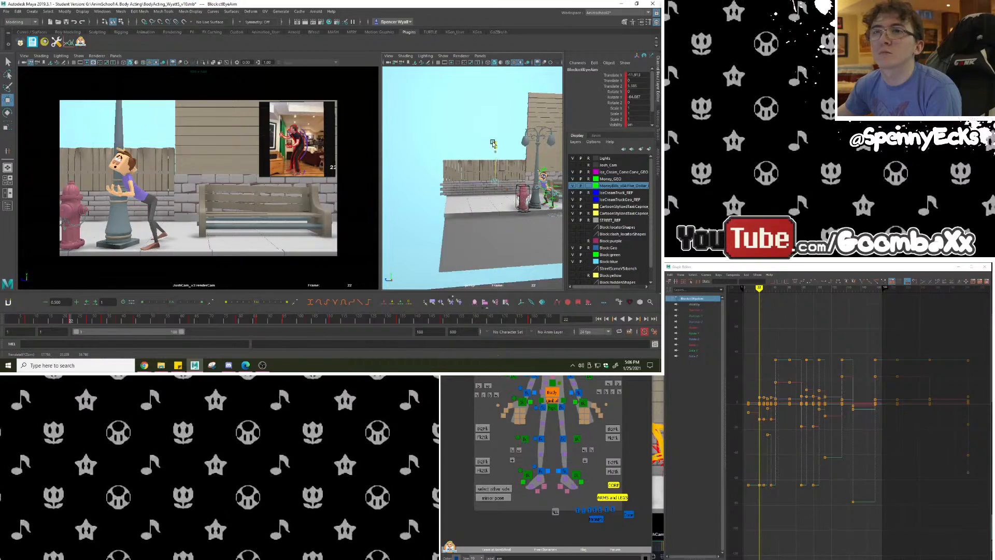
left_click_drag(479, 104, 443, 170, "alt")
left_click_drag(409, 132, 435, 161, "alt")
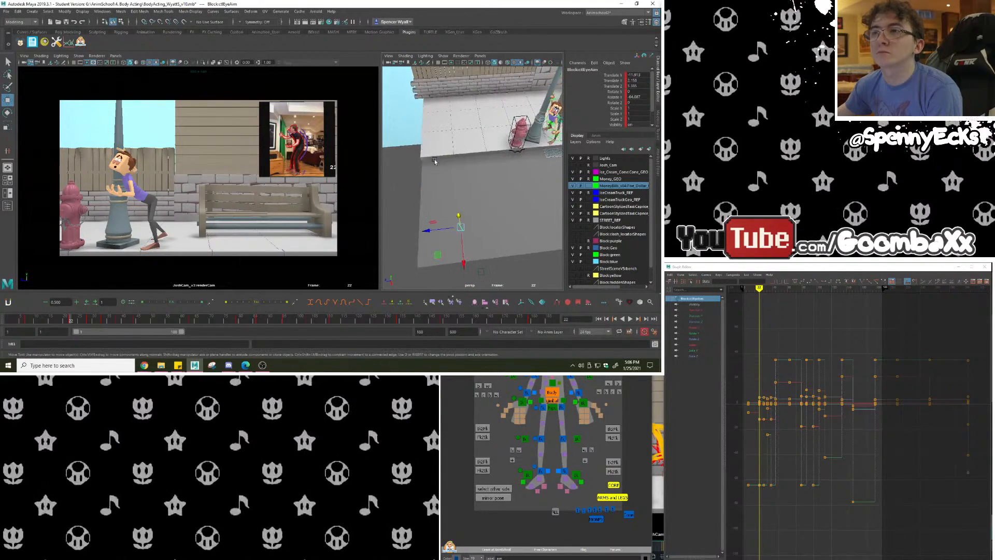
middle_click_drag(436, 255, 500, 183)
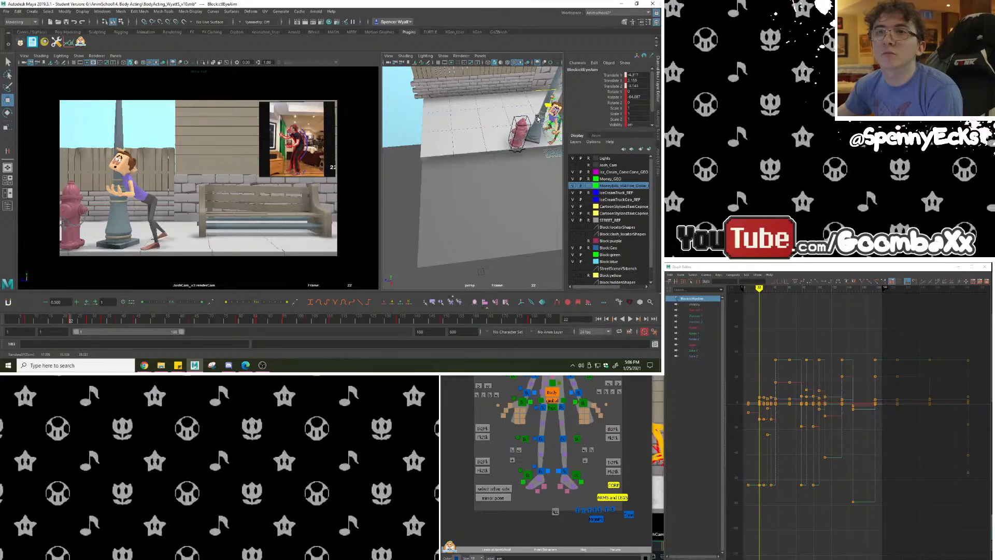
middle_click_drag(515, 142, 517, 147)
Examine the eye direction and full pose up close, and scrub the timeline around frame 22 to review the lamppost contact.
left_click_drag(498, 155, 539, 191, "alt")
scroll(487, 171, "up", 5)
middle_click_drag(428, 135, 469, 228, "alt")
left_click_drag(470, 228, 443, 220, "alt")
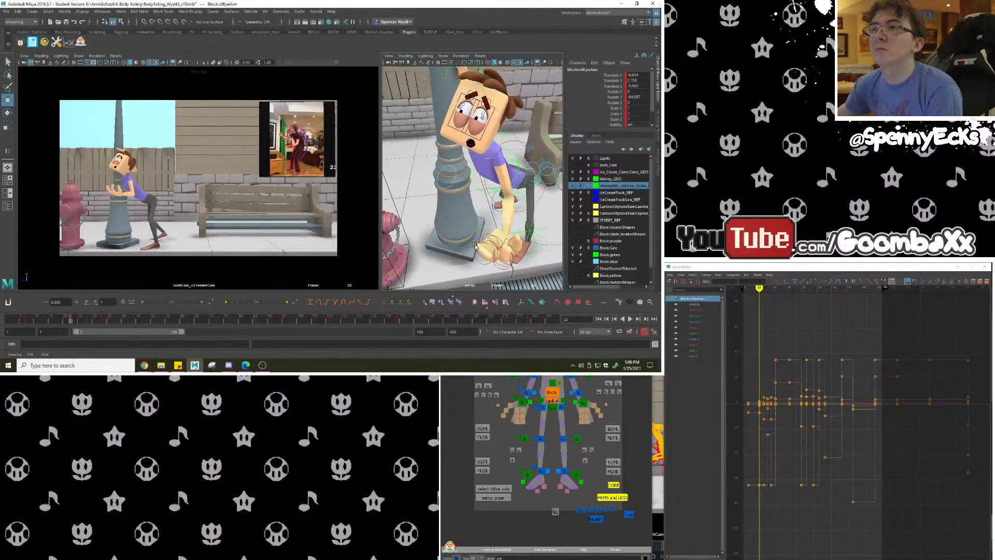
scroll(443, 220, "down", 8)
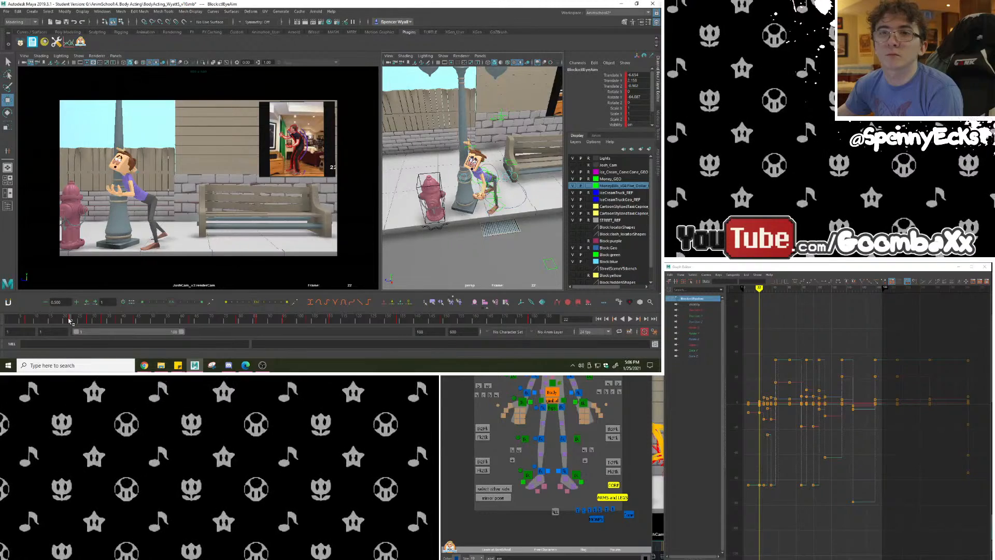
left_click_drag(69, 321, 64, 321)
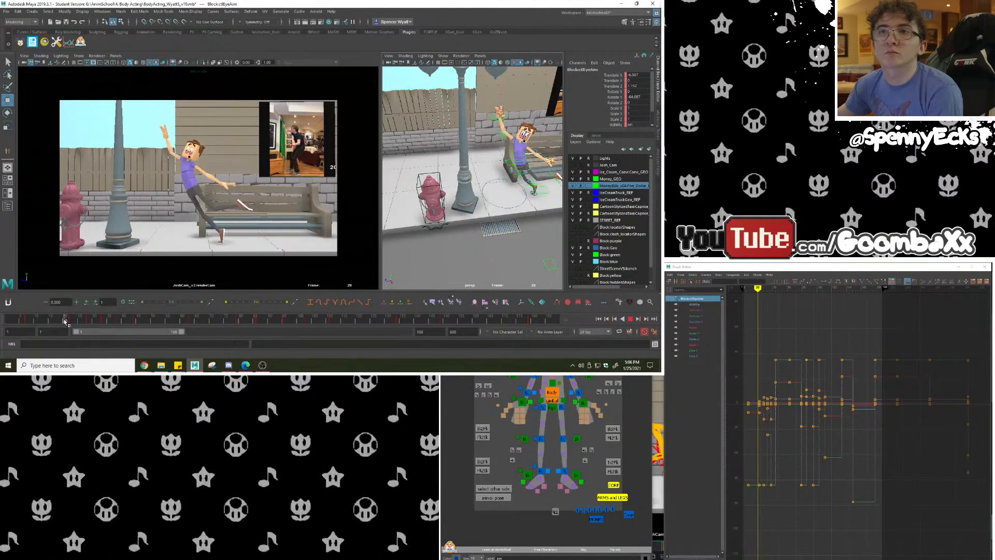
left_click(78, 321)
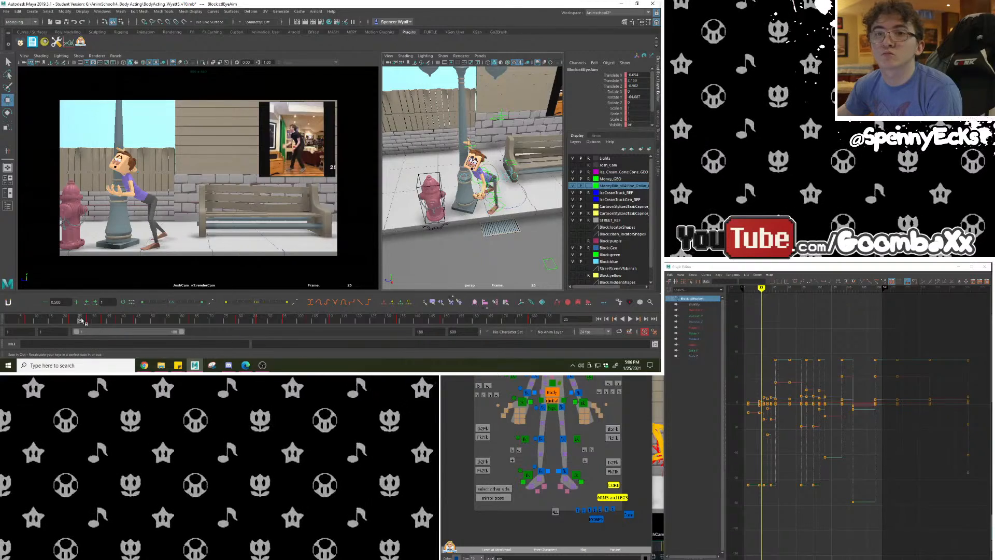
Compare the frame 22 lamppost pose with the SyncSketch drawover, and scrub the Maya timeline around that frame.
mouse_move(72, 320)
left_mouse_down()
mouse_move(112, 322)
mouse_move(61, 323)
mouse_move(90, 322)
mouse_move(70, 322)
left_mouse_up()
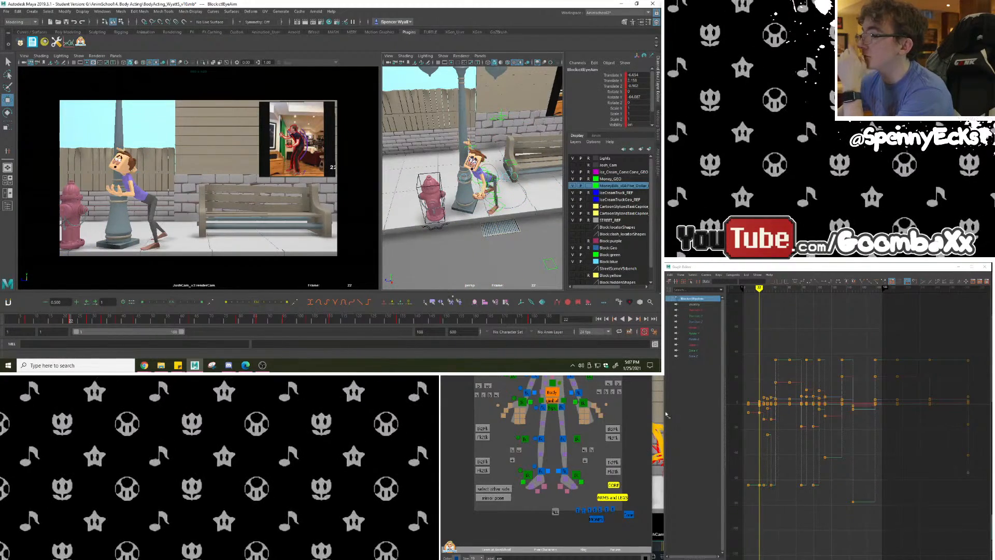
left_click(144, 365)
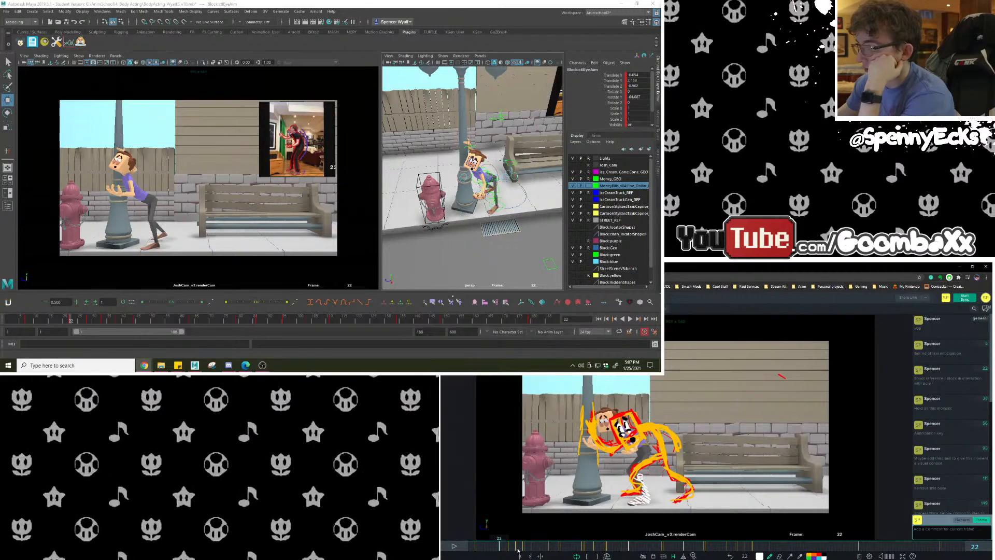
mouse_move(500, 547)
left_mouse_down()
mouse_move(510, 546)
mouse_move(501, 546)
left_mouse_up()
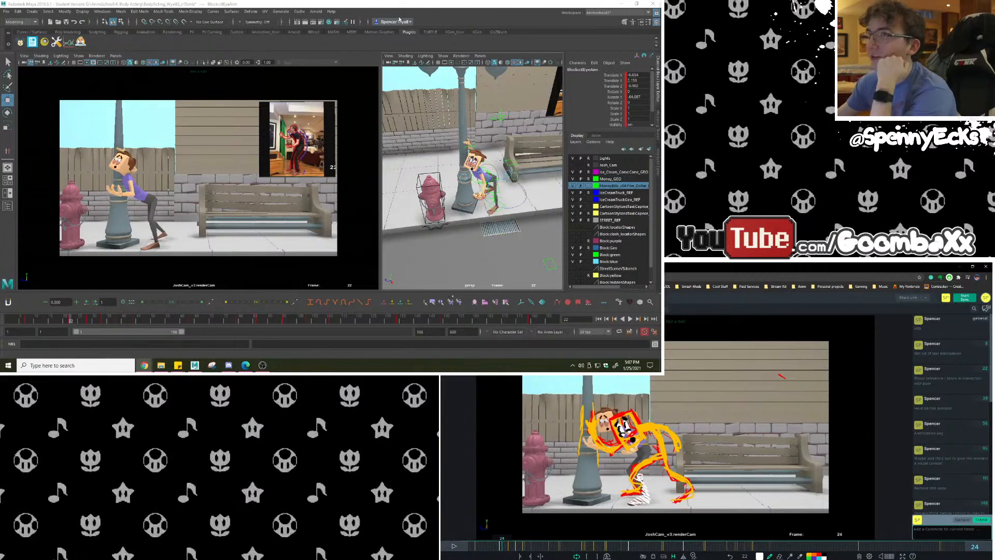
left_click(420, 8)
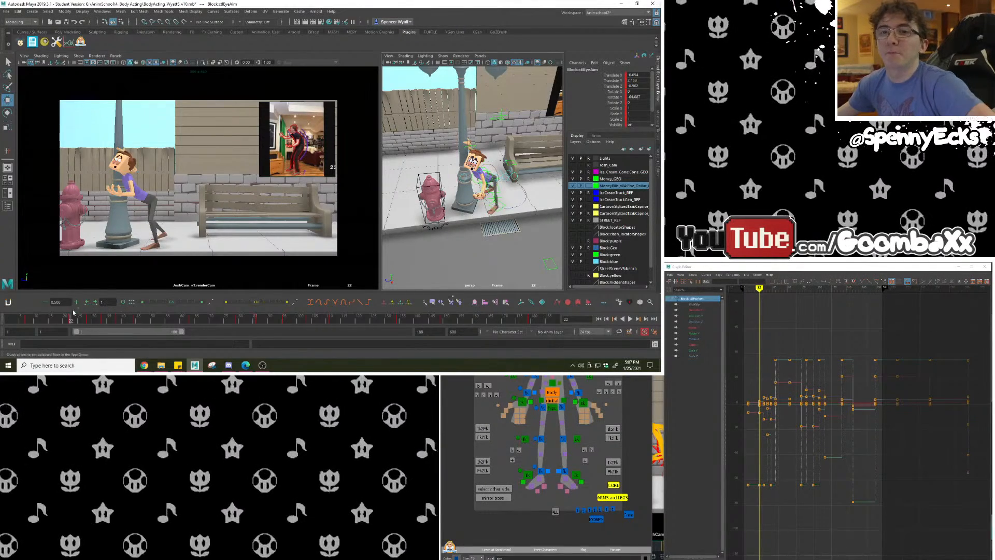
left_click(62, 322)
mouse_move(63, 322)
left_mouse_down()
mouse_move(91, 324)
mouse_move(70, 322)
left_mouse_up()
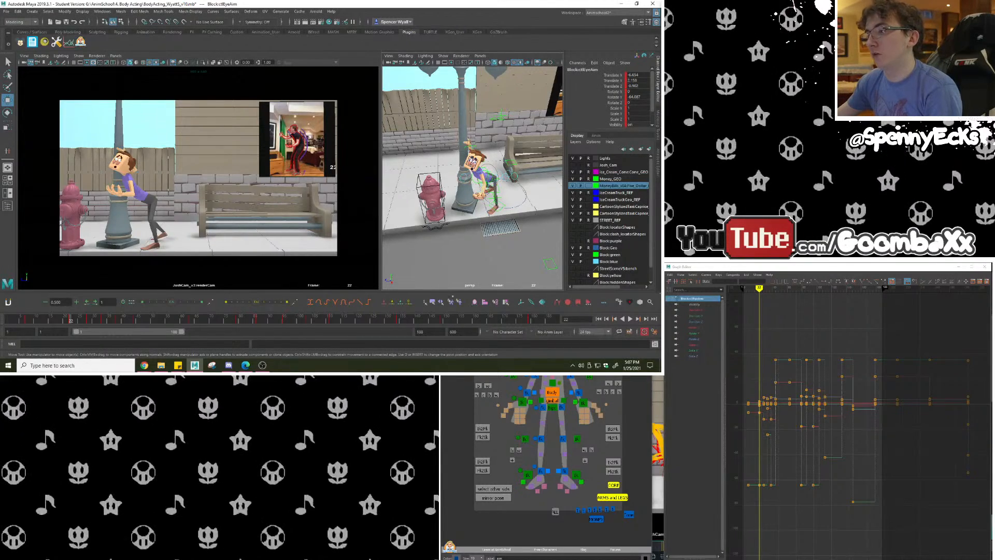
Rotate the upper arm control at frame 22 to raise the arm up along the lamppost, and review the pose around that frame.
left_click(567, 378)
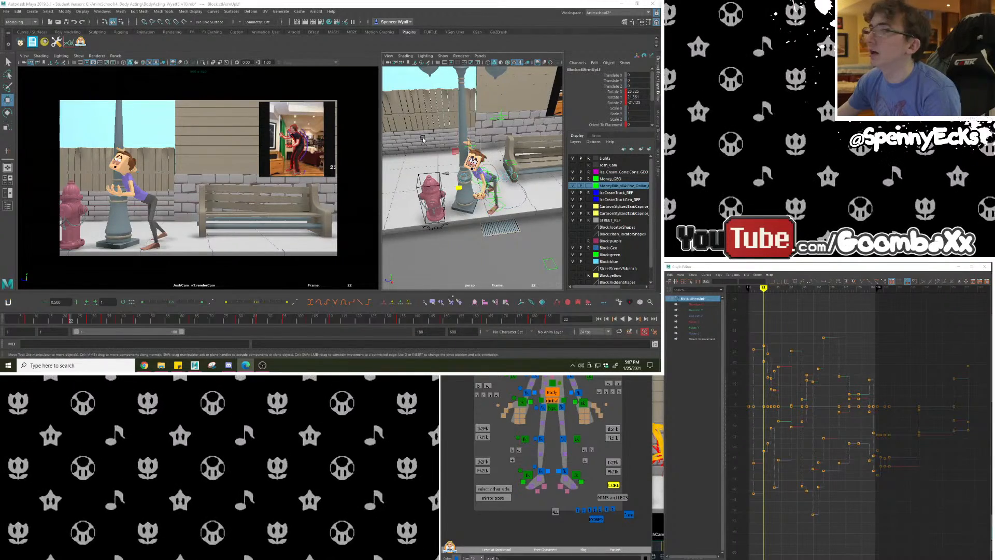
key("f")
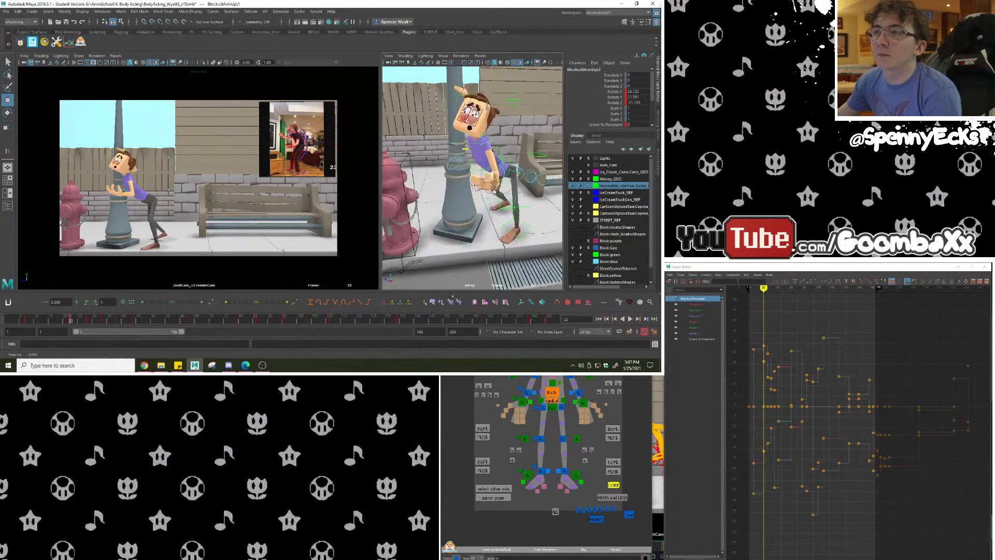
left_click(7, 112)
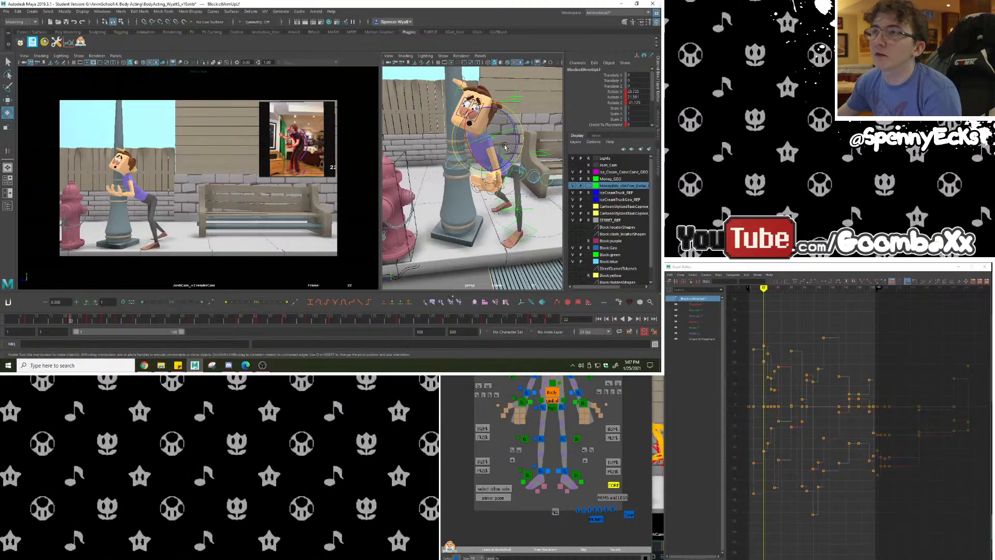
left_click_drag(491, 152, 469, 131)
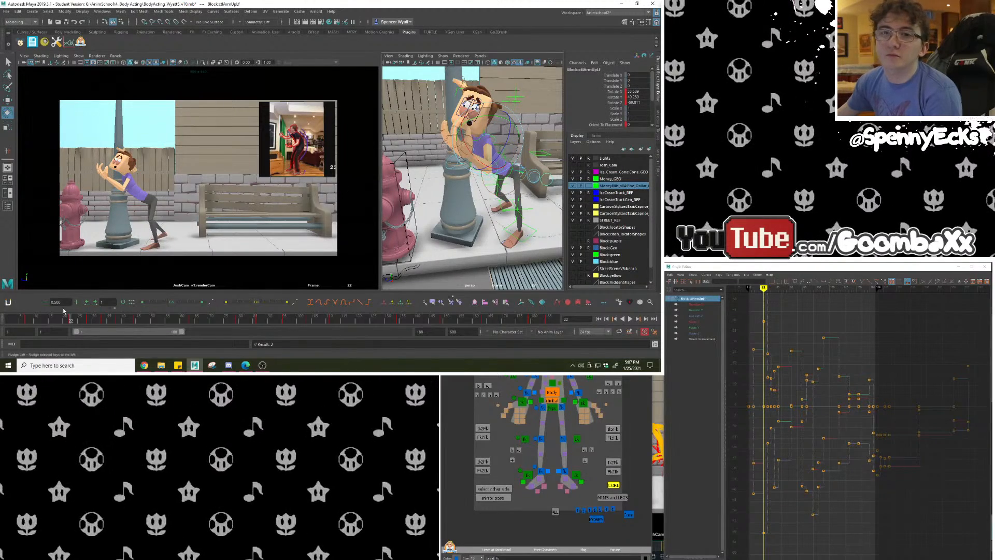
mouse_move(66, 320)
left_mouse_down()
mouse_move(86, 321)
mouse_move(72, 321)
left_mouse_up()
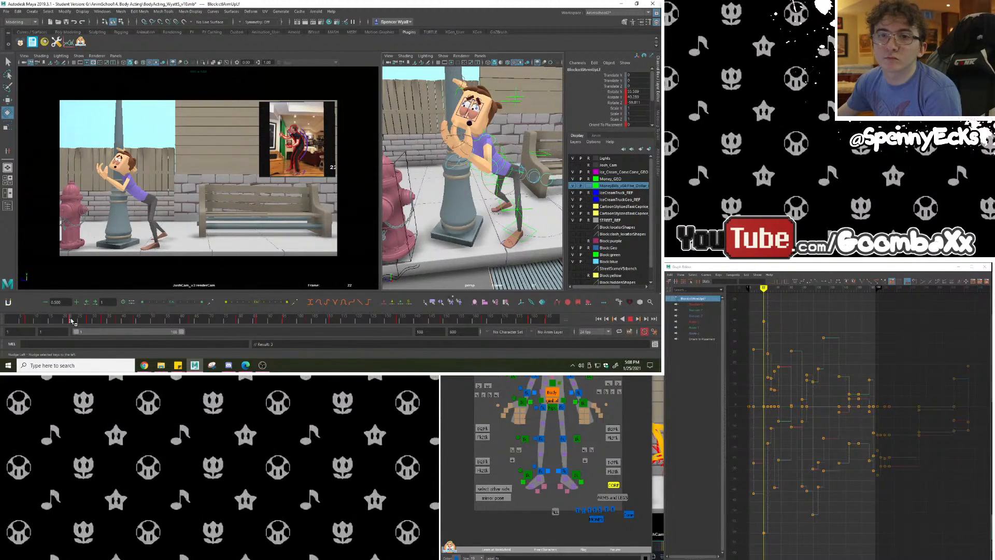
left_click_drag(71, 322, 79, 322)
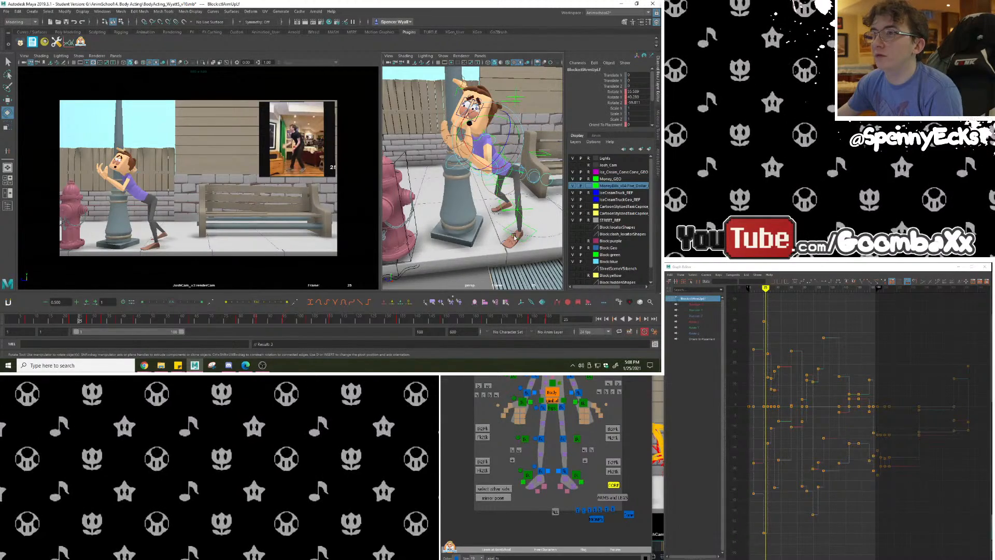
Select the taxi's control circle, add a single picker button for it below the character layout, and test its selection.
left_click_drag(510, 179, 469, 195, "alt")
middle_click_drag(469, 194, 474, 203, "alt")
scroll(460, 213, "down", 6)
left_click_drag(461, 213, 418, 178, "alt")
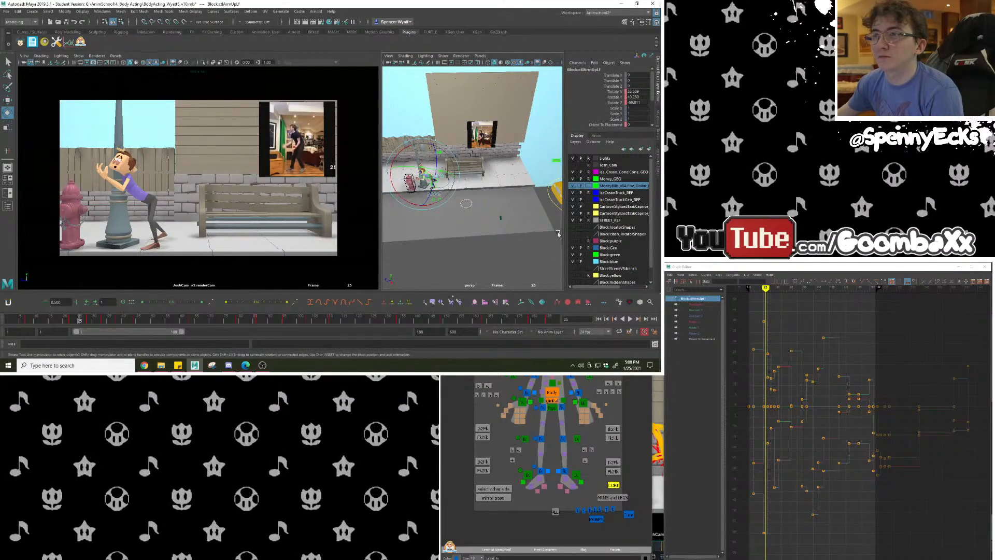
middle_click_drag(545, 201, 511, 193, "alt")
left_click(552, 212)
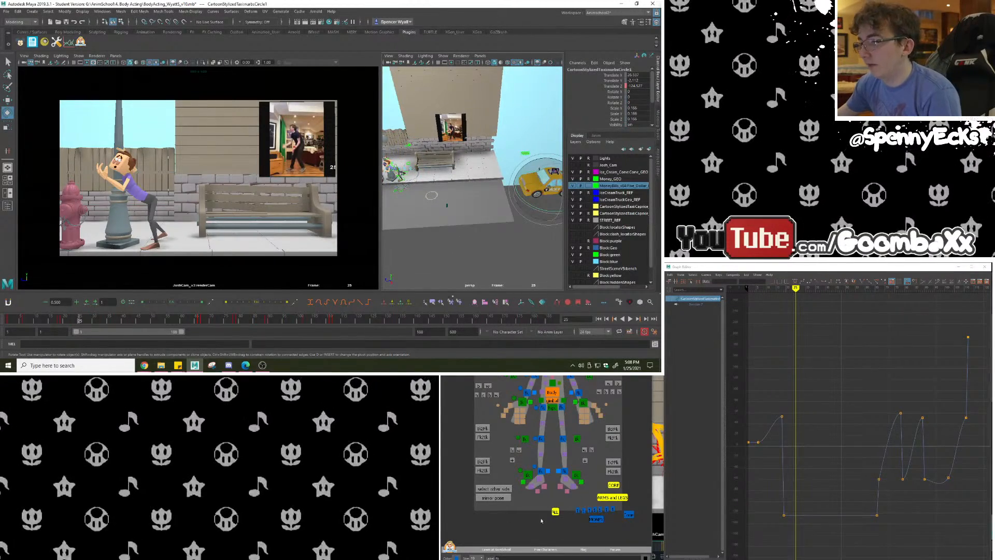
right_click(487, 523)
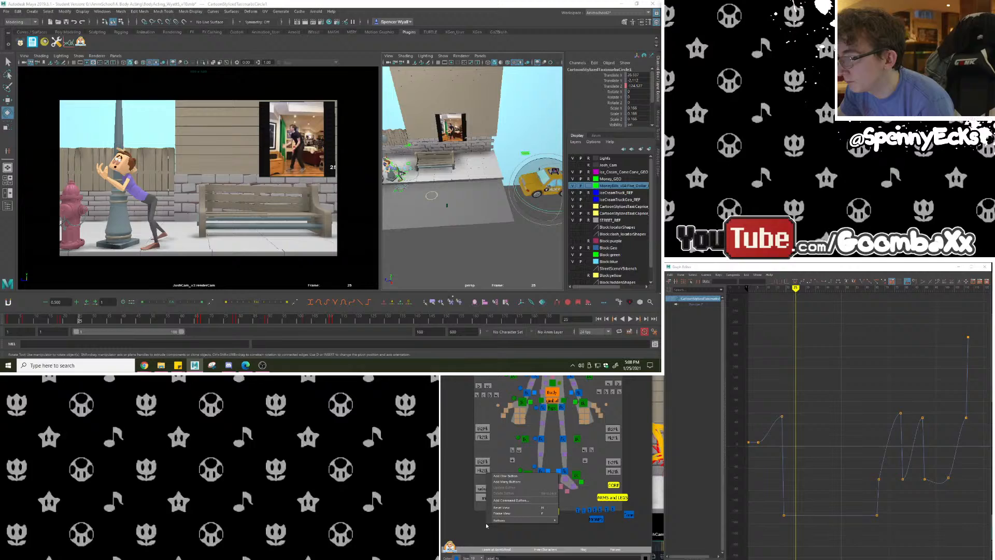
left_click(519, 477)
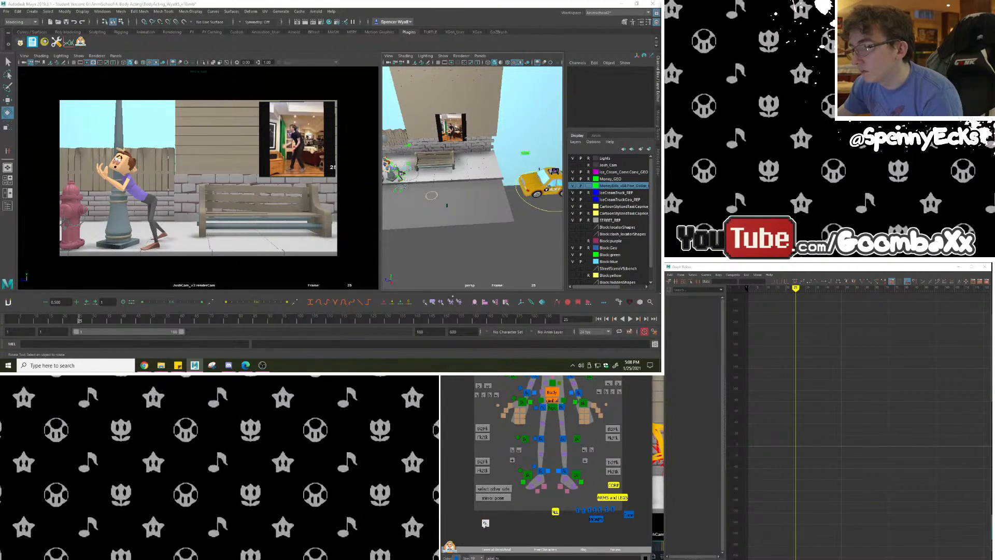
left_click(513, 530)
left_click(485, 524)
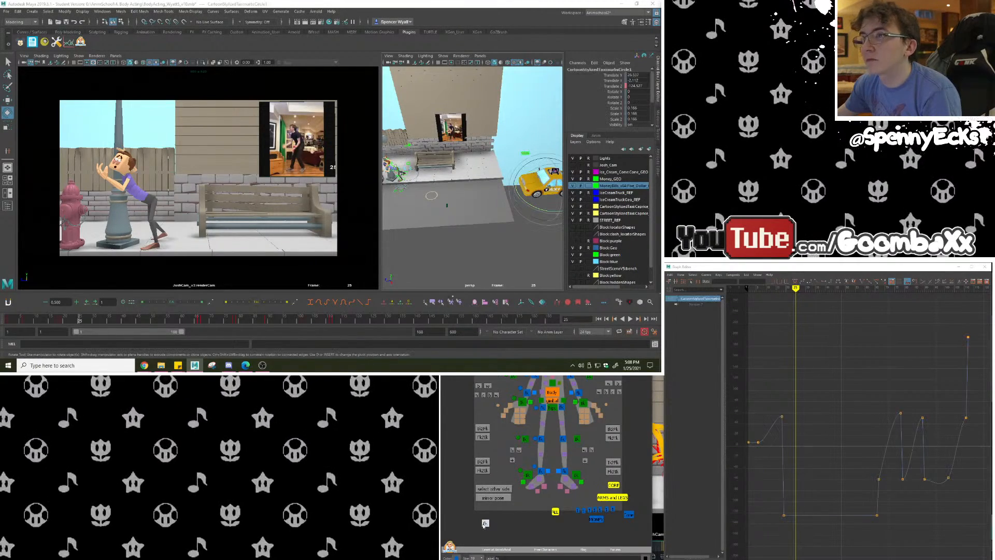
Label the taxi's picker button "TAXI" and color it orange.
left_click(508, 531)
left_click_drag(509, 557, 475, 542)
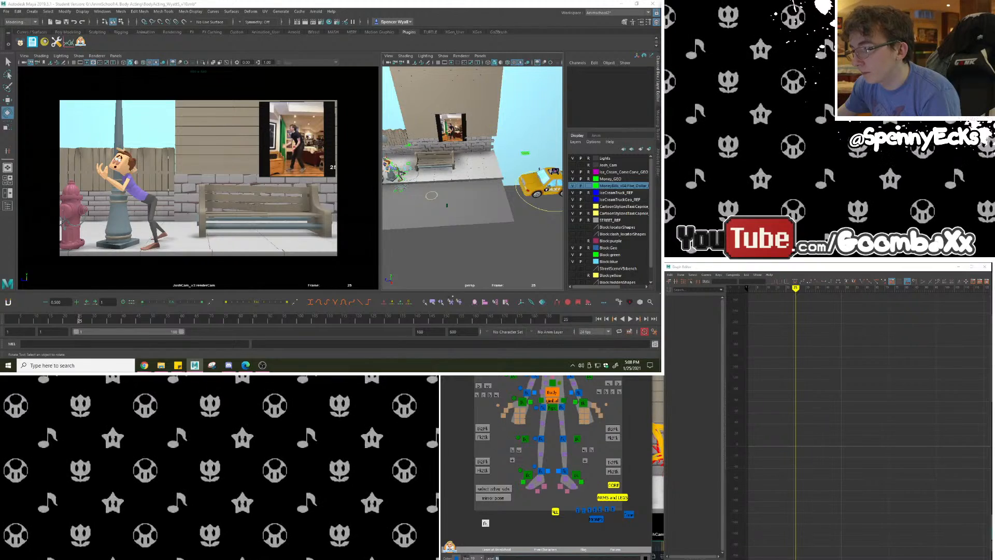
type("TAXI")
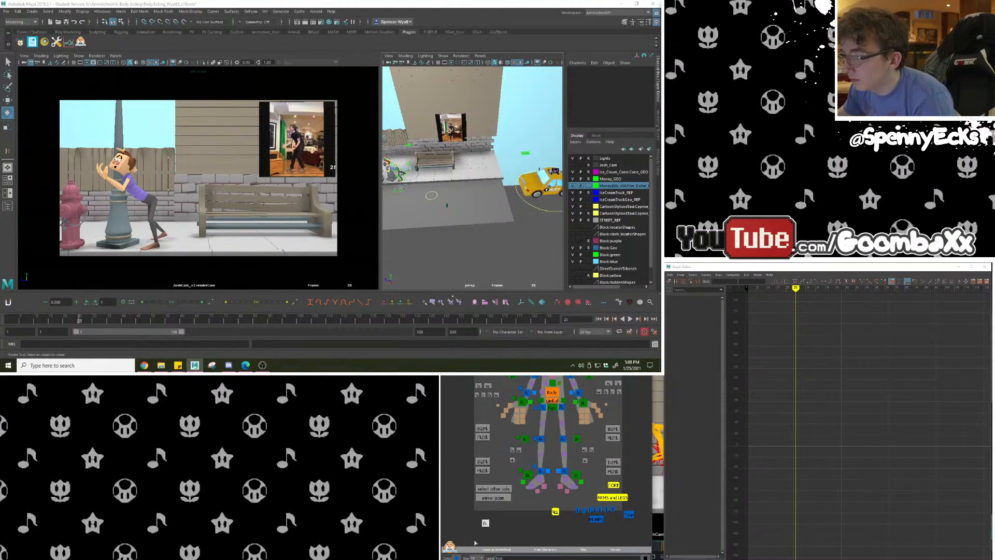
key("Return")
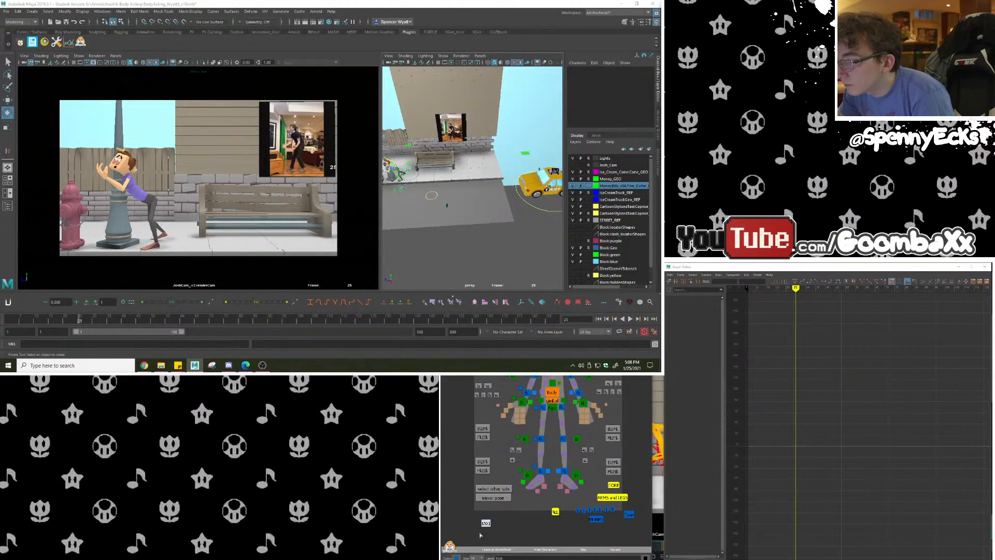
left_click(455, 557)
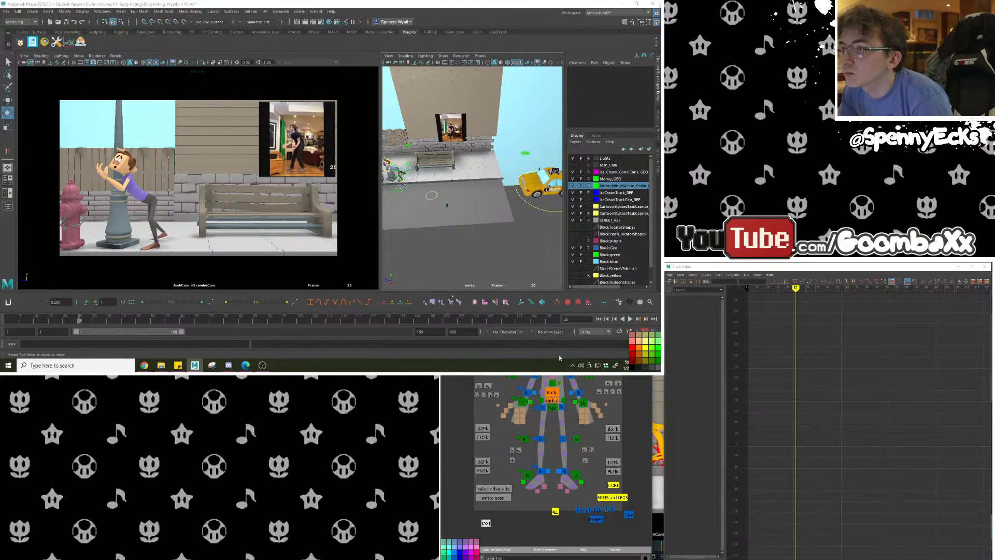
left_click(640, 347)
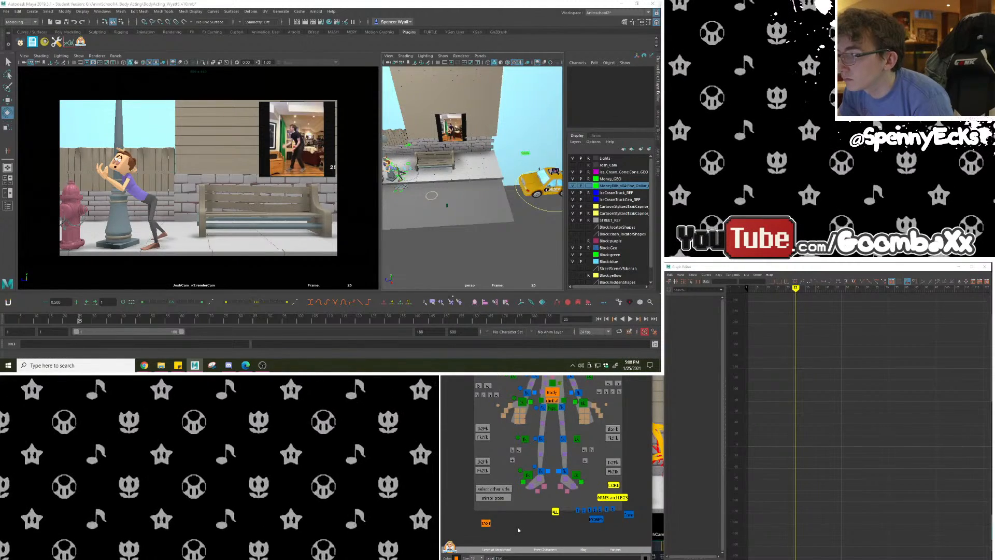
Select the ice cream truck's control circle and add a single picker button for it beside the taxi button.
scroll(522, 169, "down", 5)
scroll(522, 179, "up", 2)
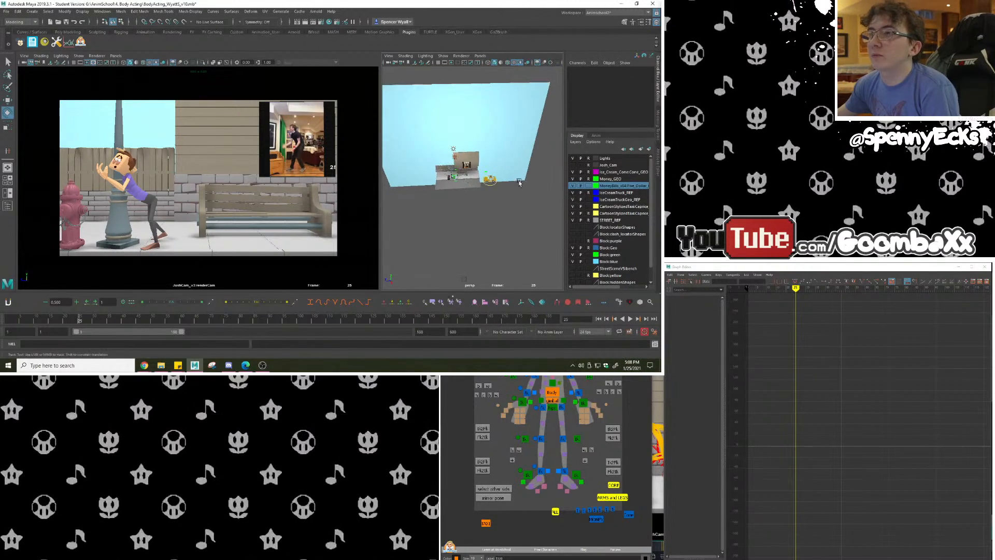
middle_click_drag(528, 176, 484, 180, "alt")
scroll(518, 206, "up", 2)
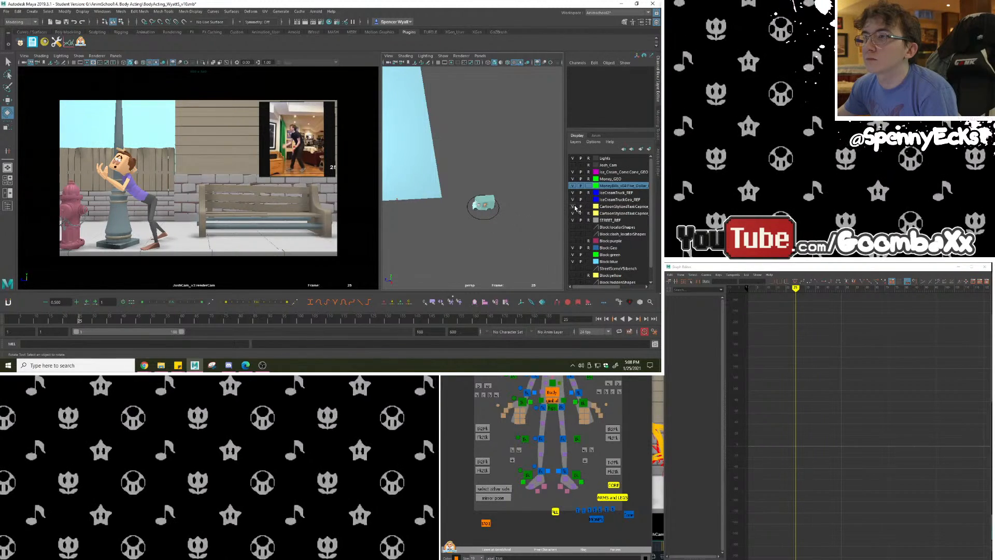
left_click(612, 200)
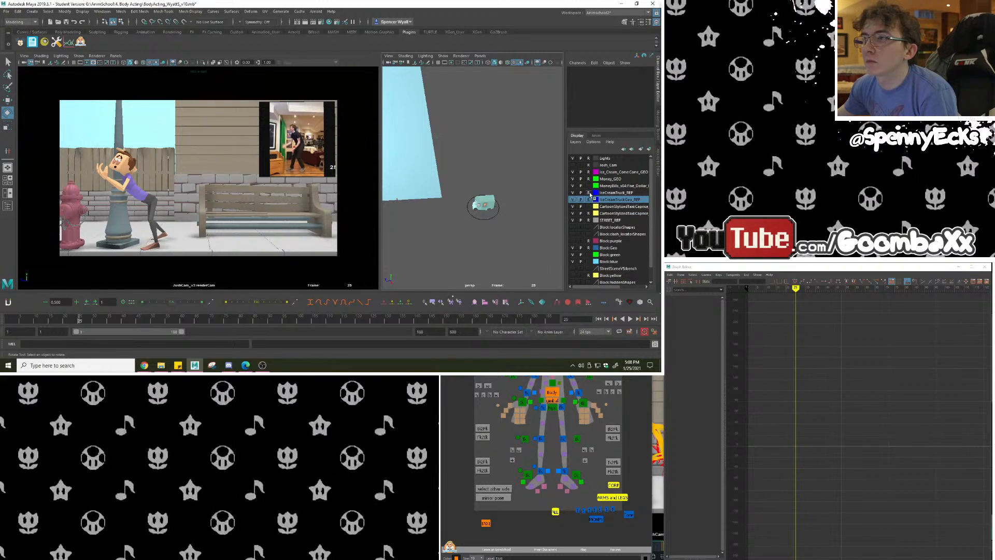
left_click_drag(516, 233, 491, 213)
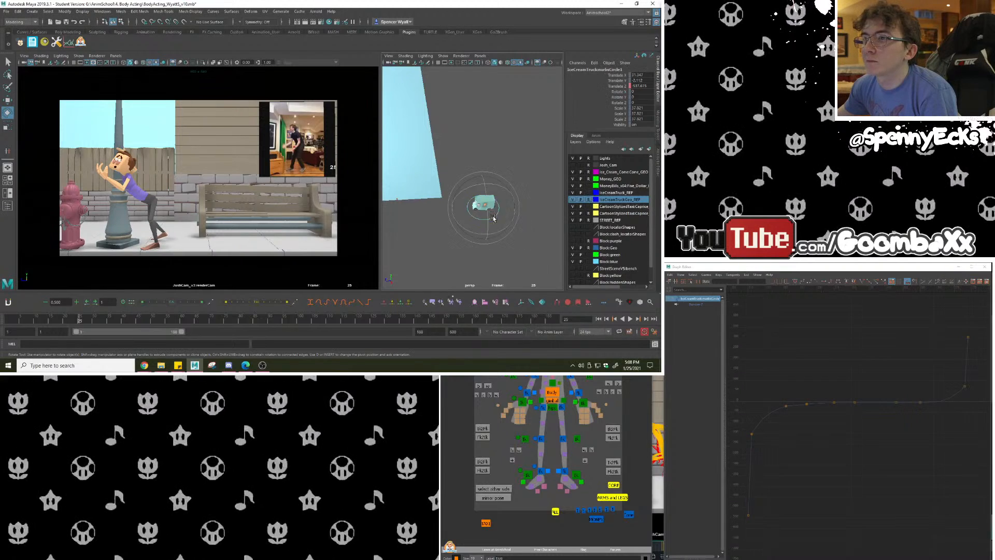
right_click(506, 524)
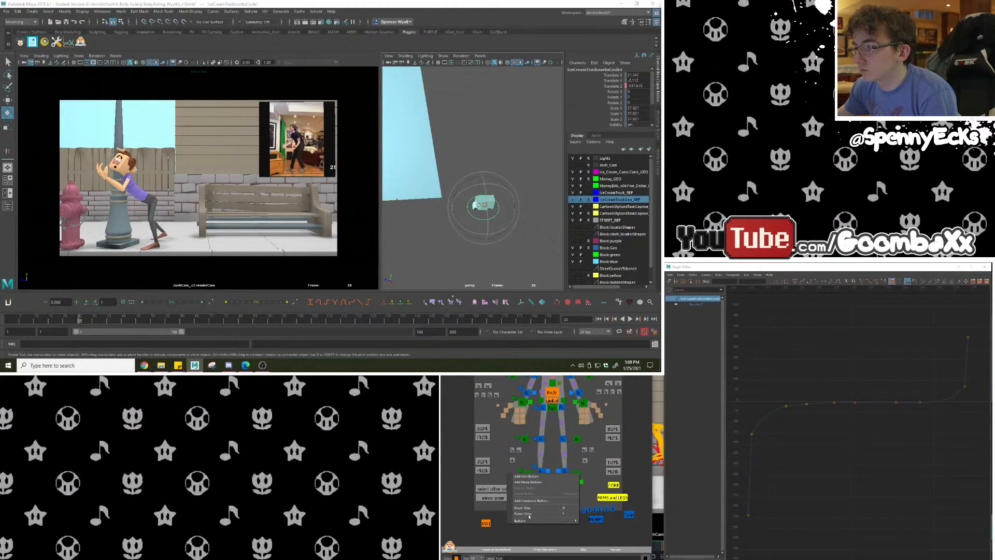
left_click(537, 476)
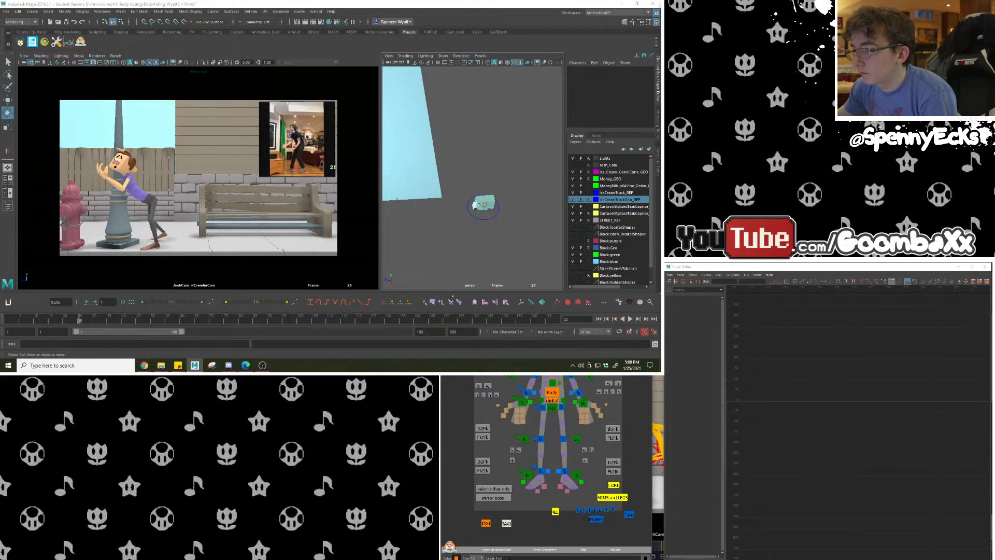
Label the new truck picker button "ICE CREAM TRUCK".
left_click(509, 558)
type("ICE CREAM T")
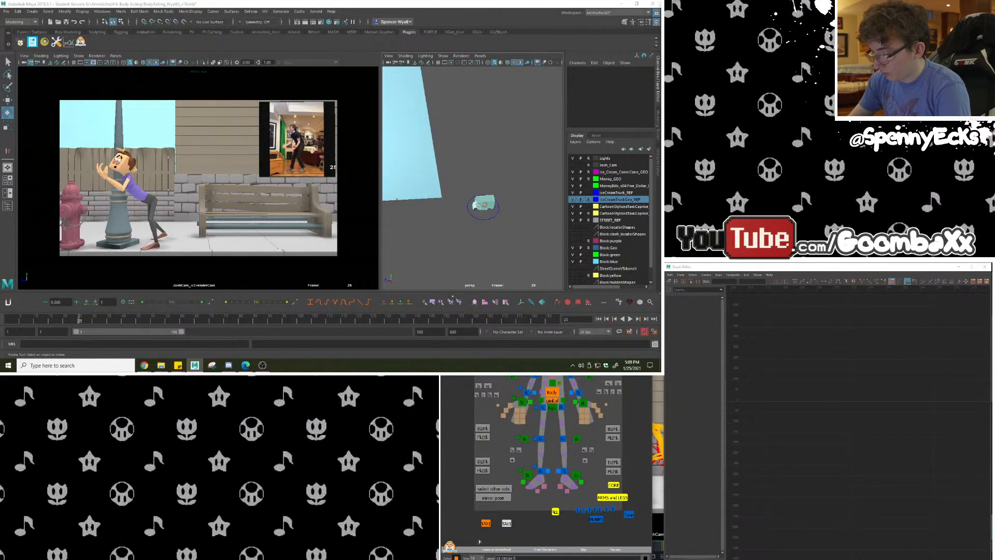
type("RUCK")
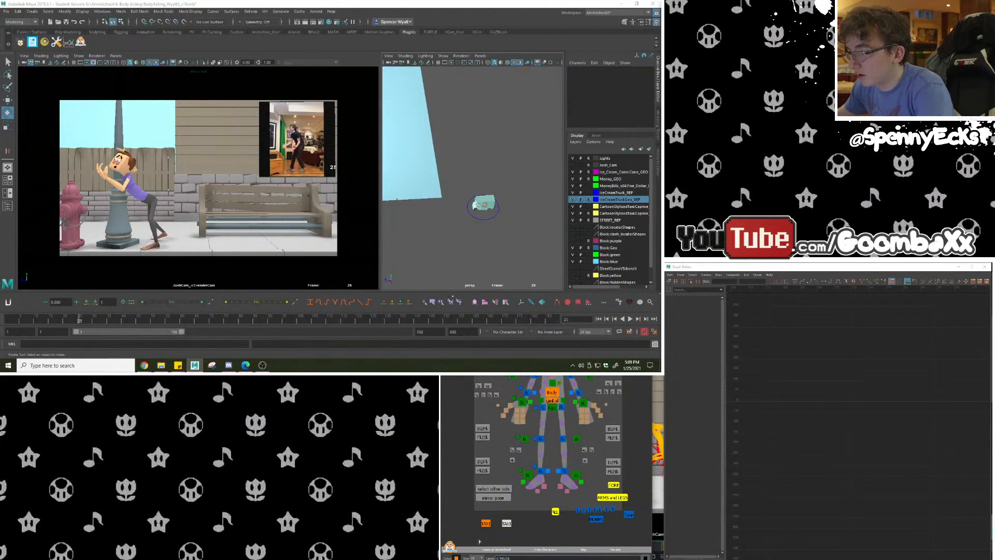
Label the new picker button beside the orange one IC TRUCK and recolor it teal.
left_click(525, 535)
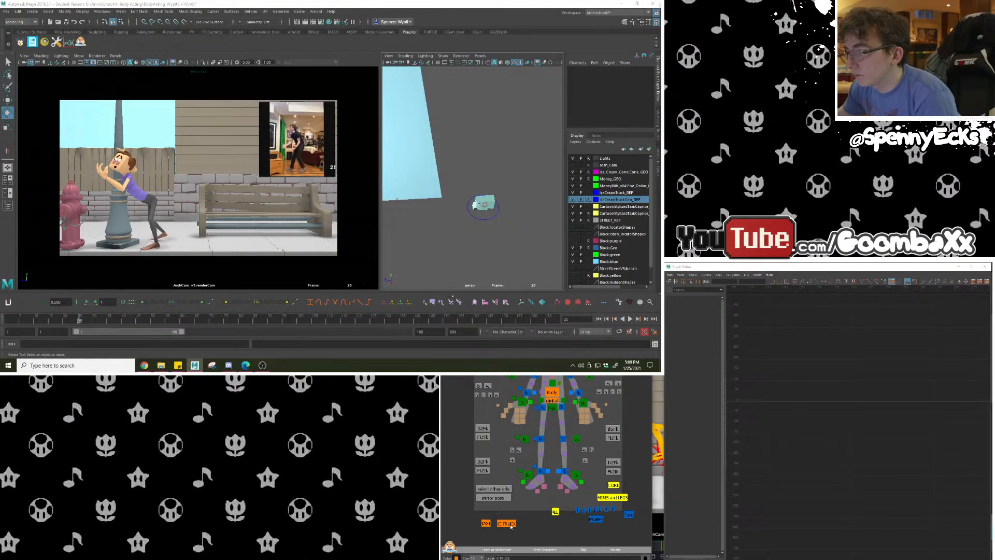
left_click(456, 557)
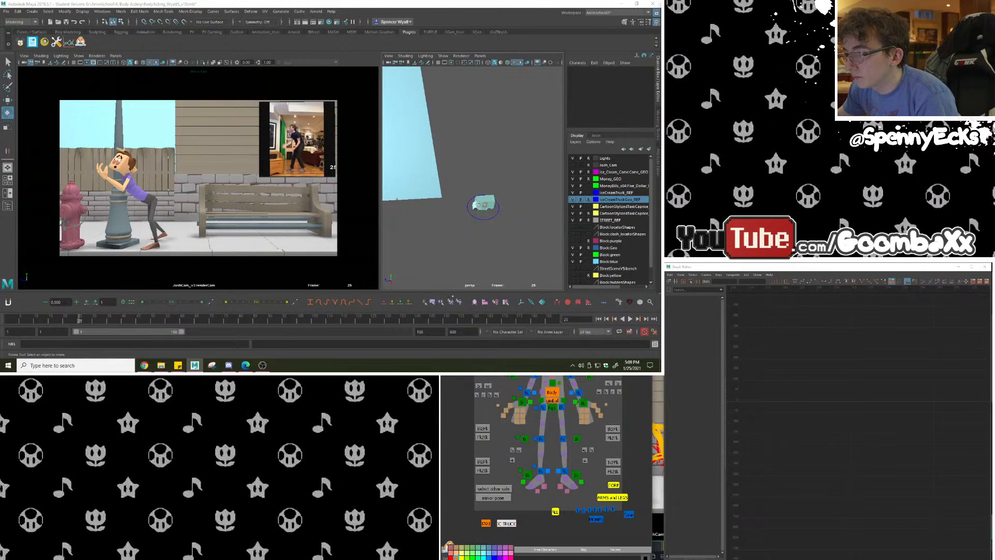
left_click(482, 557)
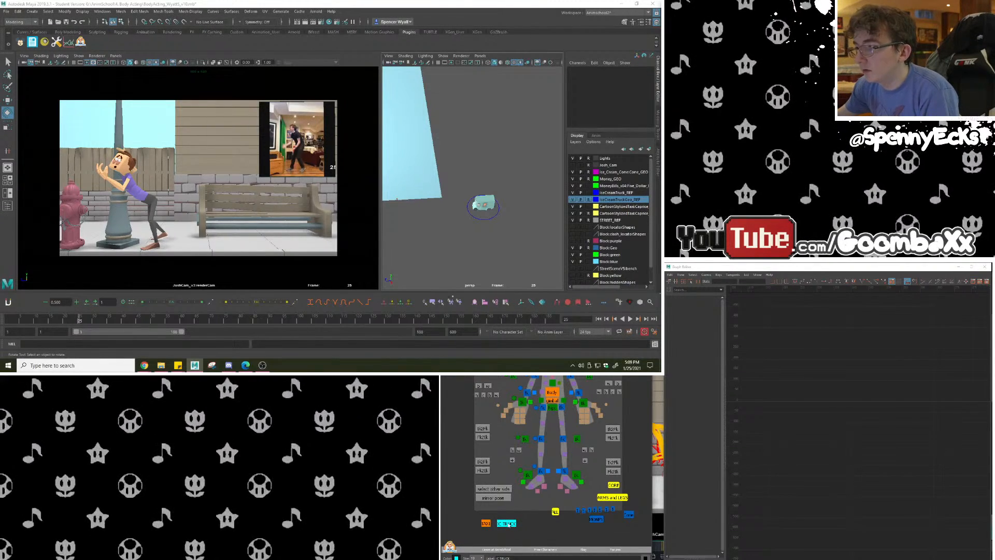
left_click(507, 523)
left_click(456, 558)
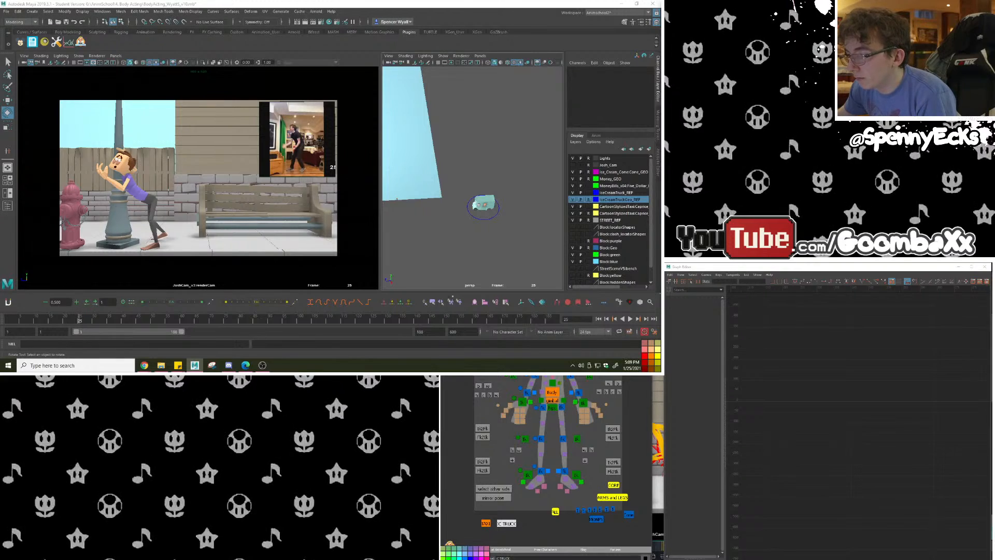
left_click(459, 558)
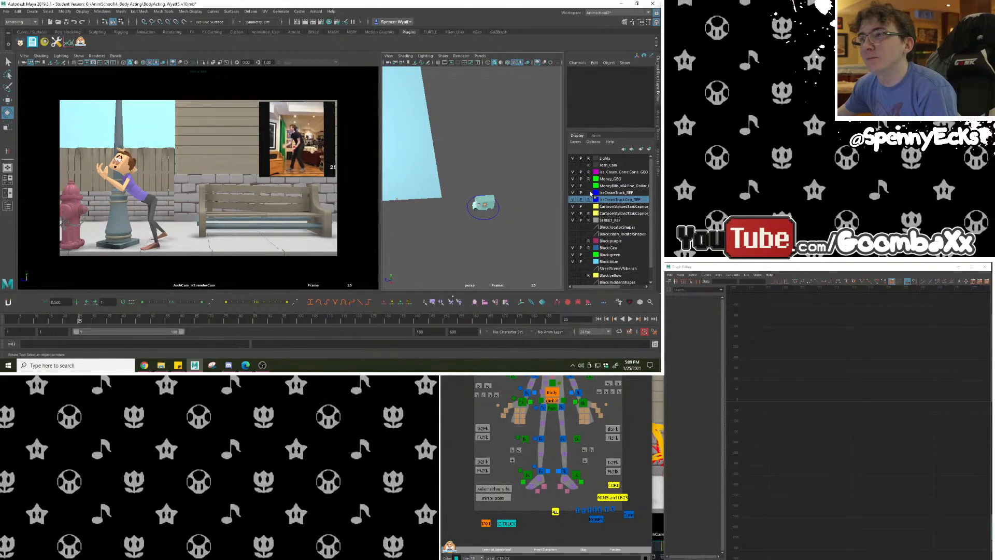
Take the Ice_Cream_Cone:Cone_GEO display layer out of reference mode so its contents can be selected.
middle_click_drag(398, 256, 449, 254, "alt")
left_click_drag(449, 253, 474, 215, "alt")
left_click(588, 173)
left_click(588, 173)
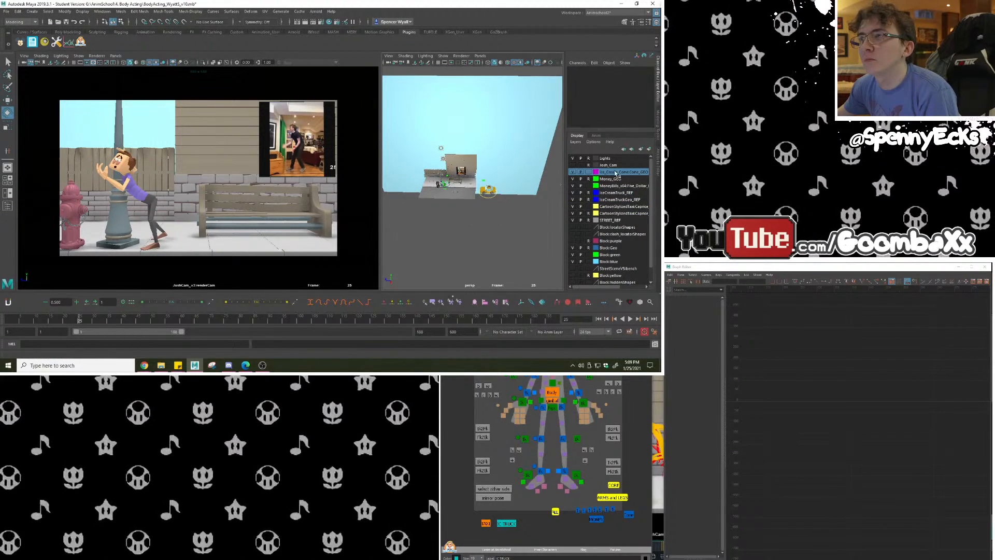
left_click(589, 172)
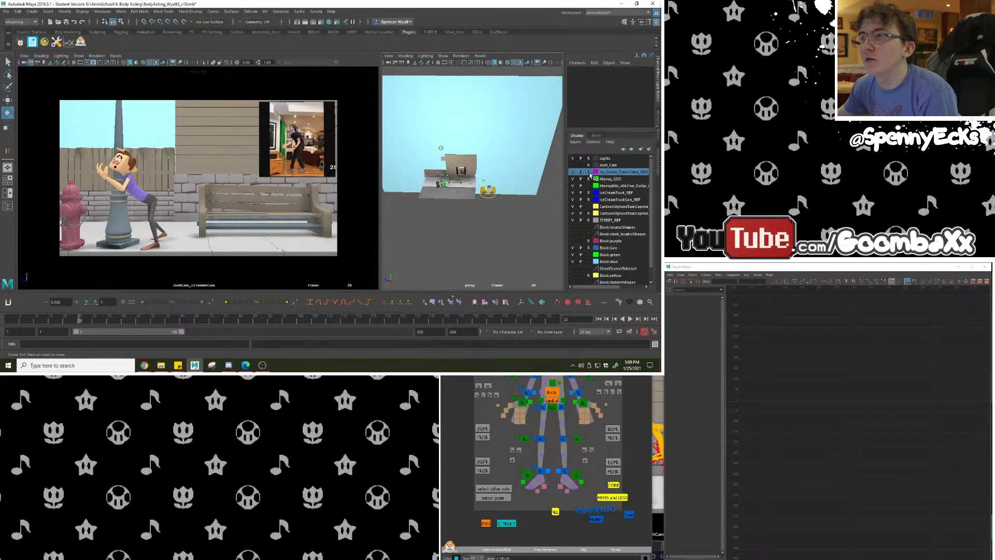
Advance the playback range and scrub the animation to about frame 290, where the character holds up the ice cream cone.
left_click(180, 321)
key("alt+v")
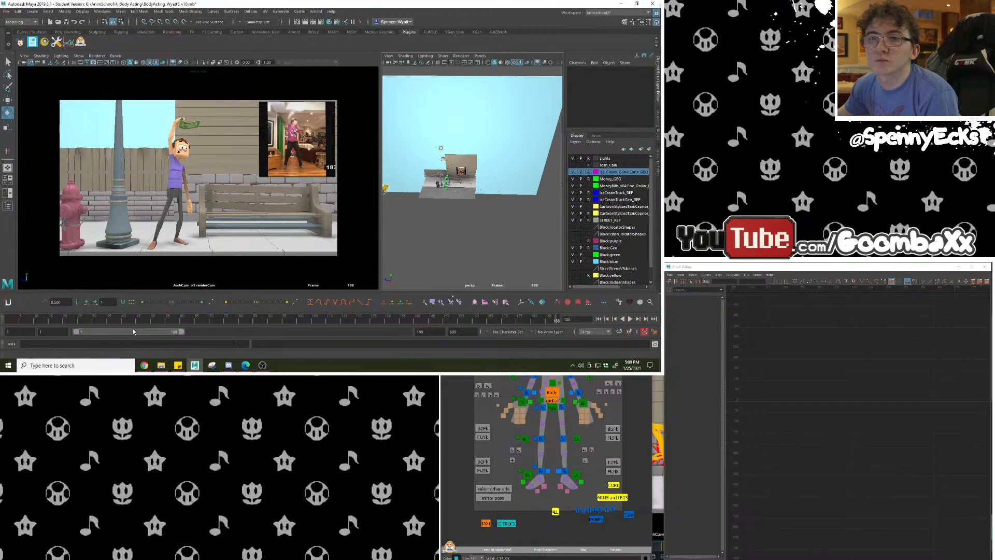
left_click_drag(134, 331, 165, 333)
left_click_drag(425, 322, 557, 321)
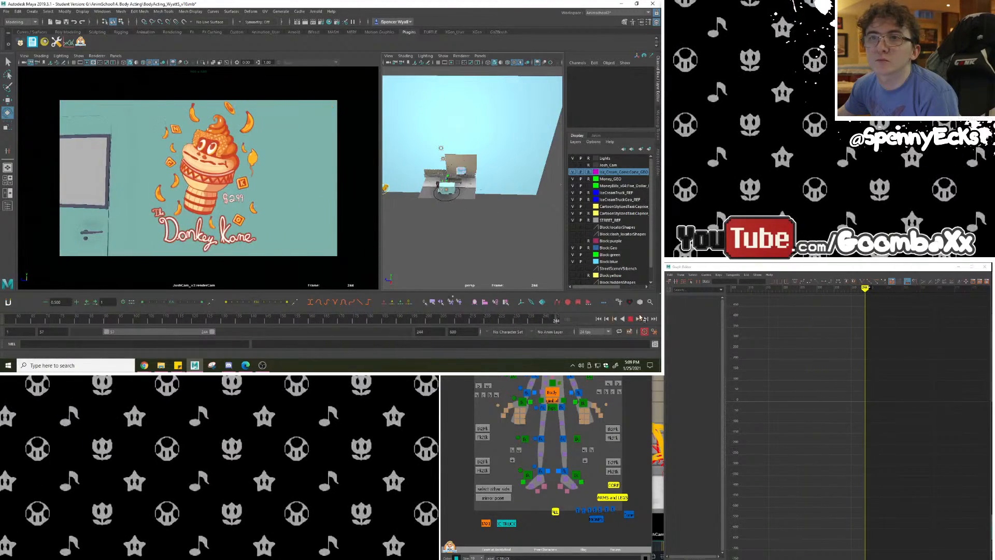
scroll(488, 161, "up", 8)
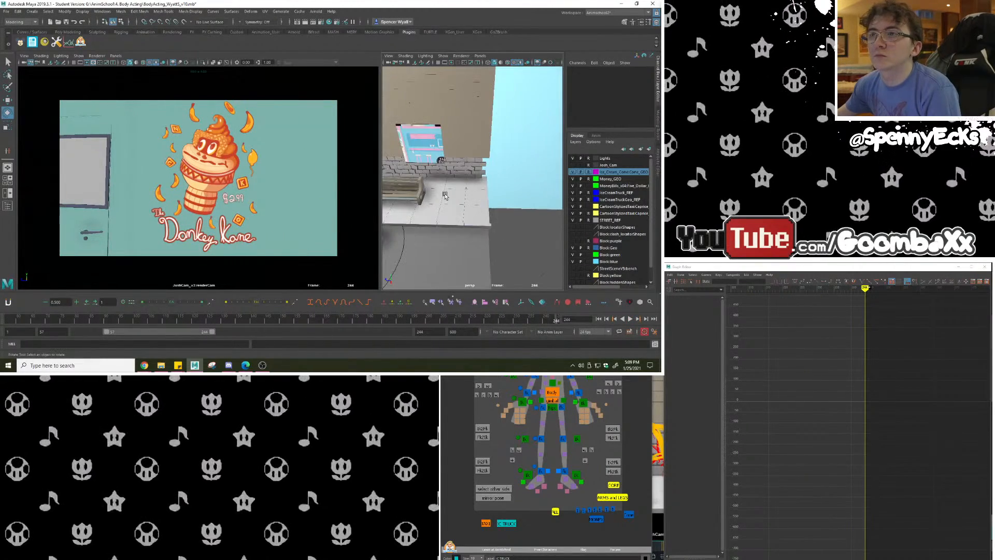
middle_click_drag(487, 161, 575, 142, "alt")
left_click_drag(575, 142, 560, 146, "alt")
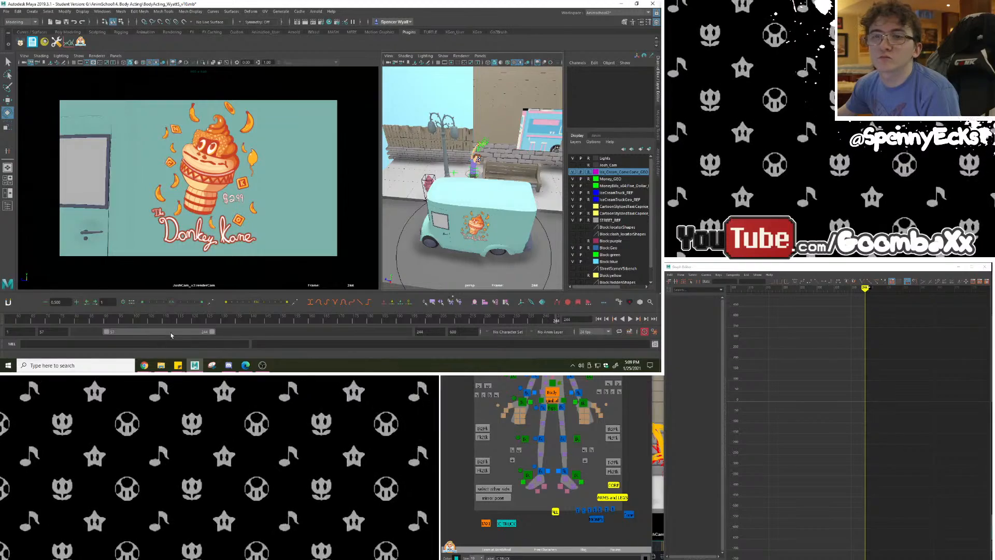
left_click_drag(170, 331, 197, 332)
left_click_drag(439, 322, 546, 321)
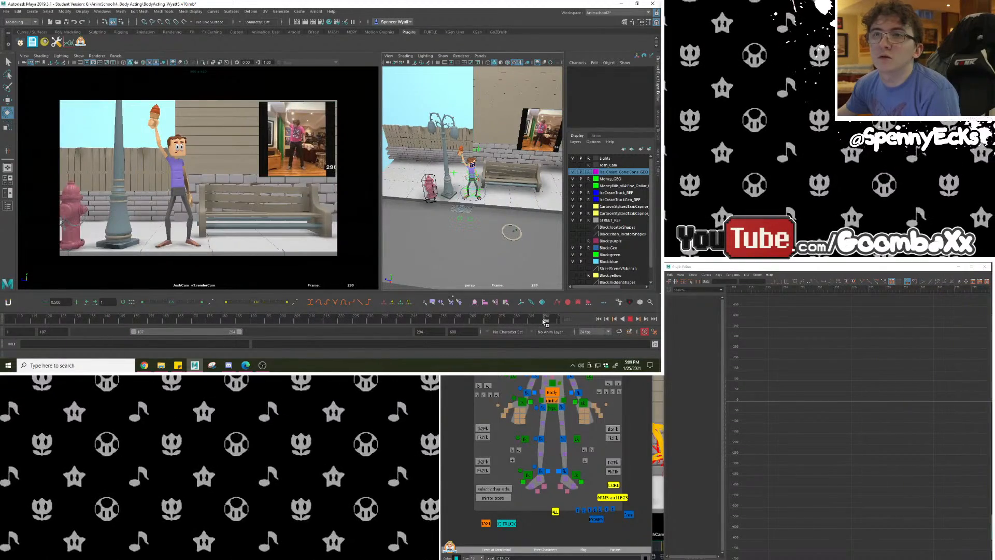
Select the ice cream cone's controller inside the character's raised hand.
scroll(456, 124, "up", 7)
middle_click_drag(447, 106, 466, 136, "alt")
scroll(466, 137, "up", 6)
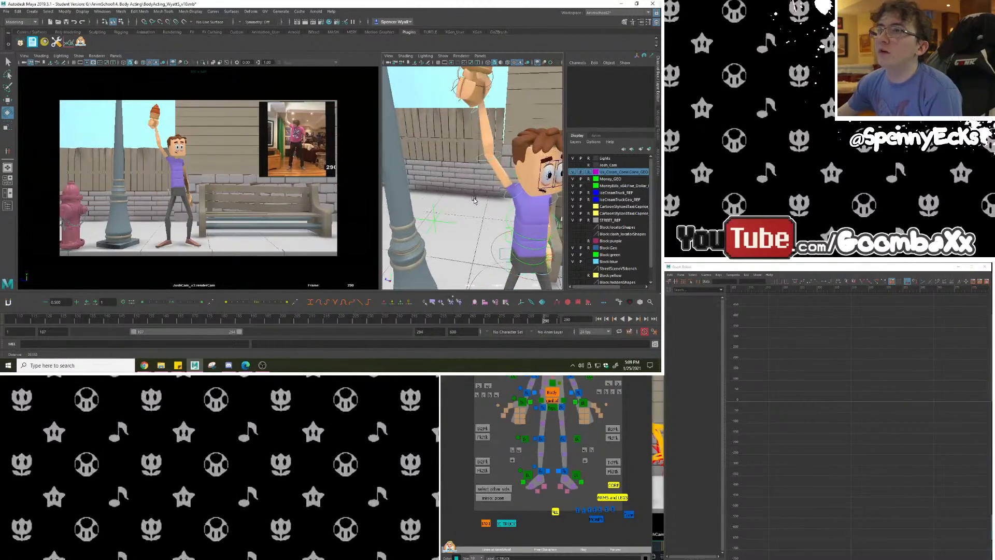
mouse_move(491, 165)
left_mouse_down("alt")
mouse_move(493, 202)
mouse_move(495, 169)
left_mouse_up("alt")
left_click(488, 172)
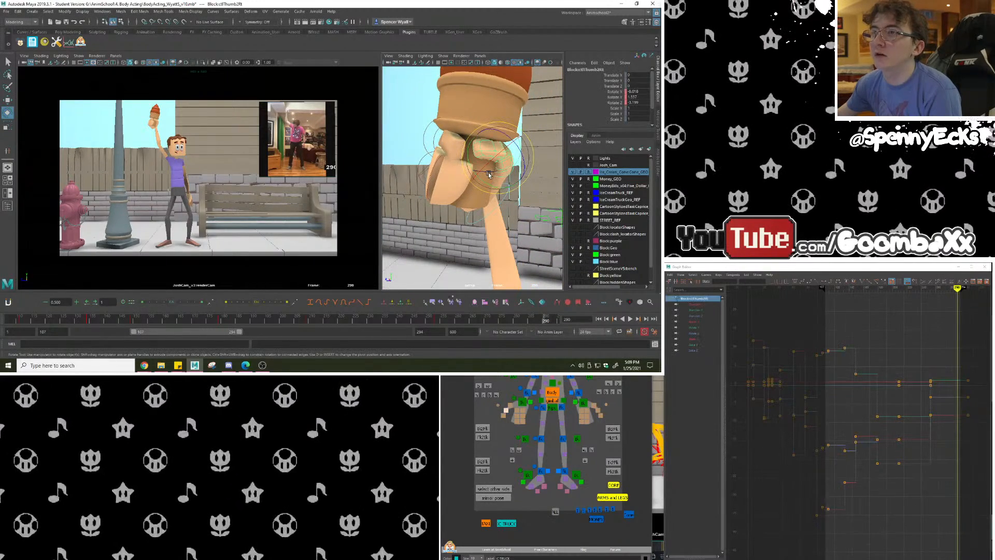
left_click(478, 172)
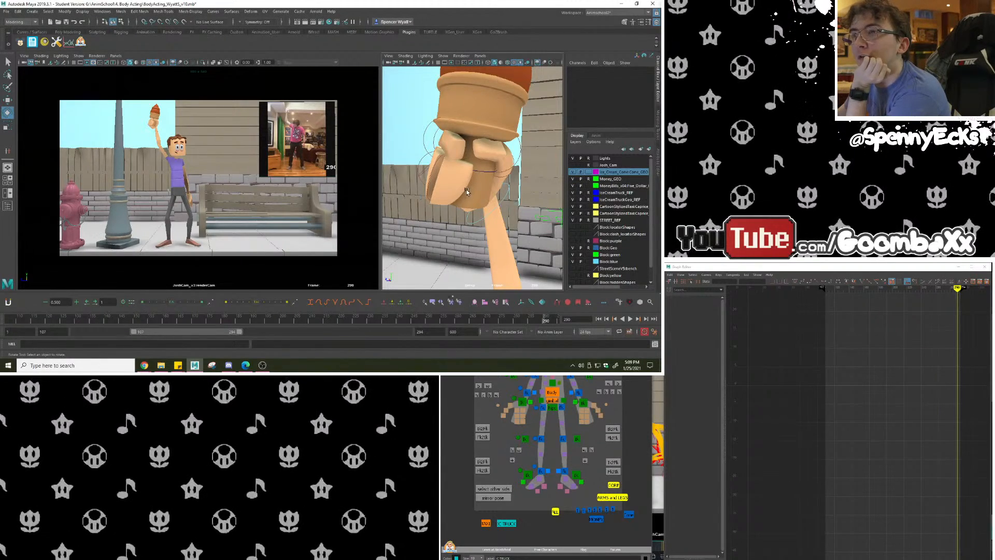
left_click(479, 173)
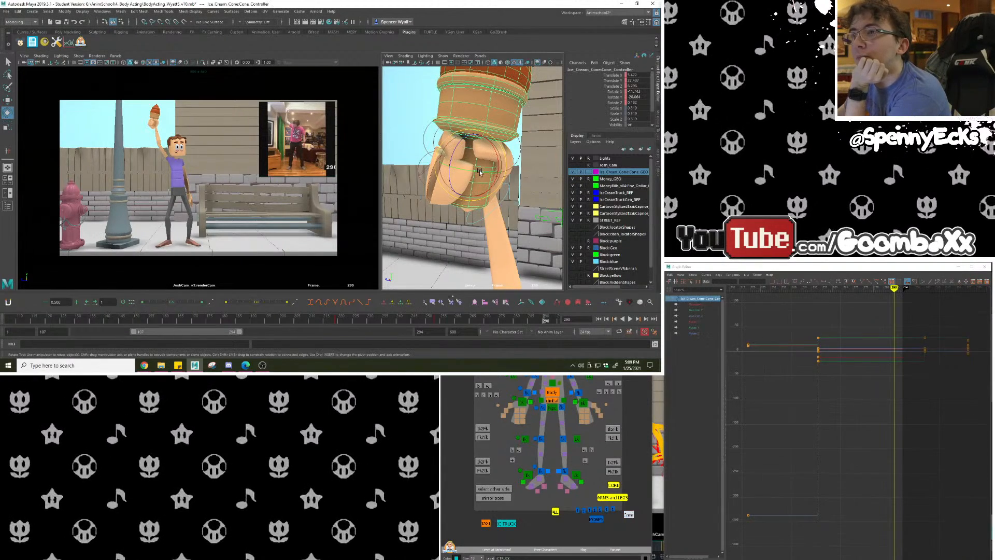
Create a magenta display layer named IC_CONE_CONTROL from the selected cone controller and move it directly above the Ice_Cream_Cone:Cone_GEO layer.
left_click(649, 150)
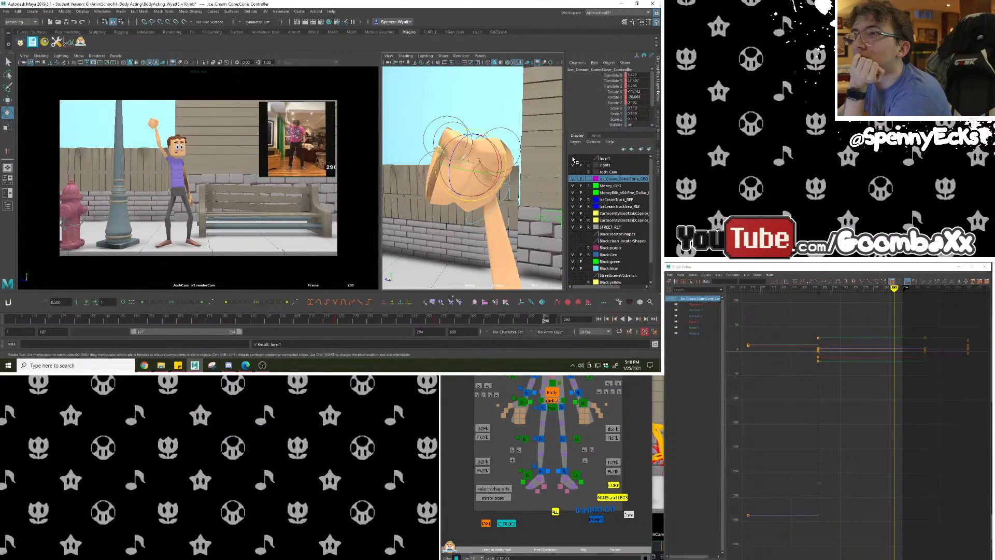
left_click(612, 159)
left_click(605, 158)
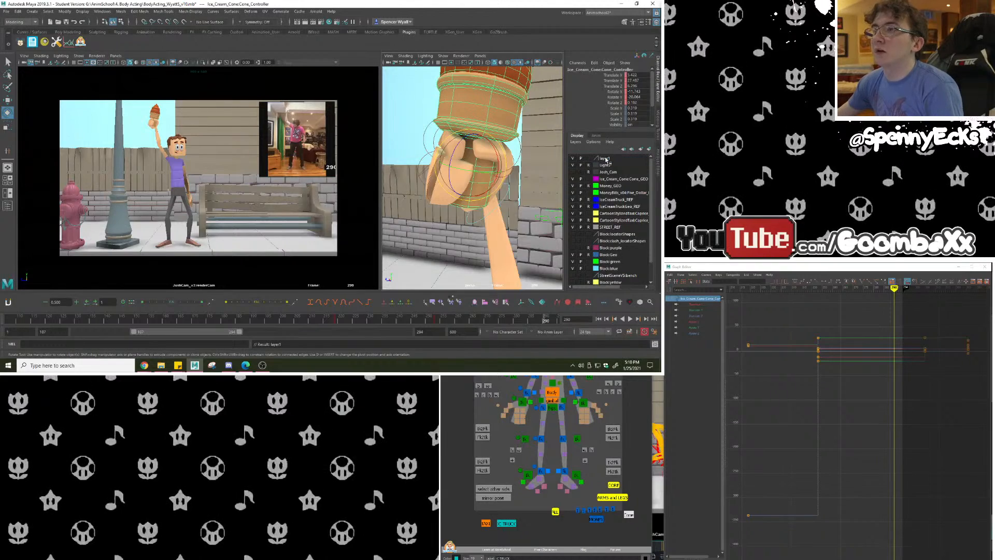
left_click(605, 158)
double_click(606, 158)
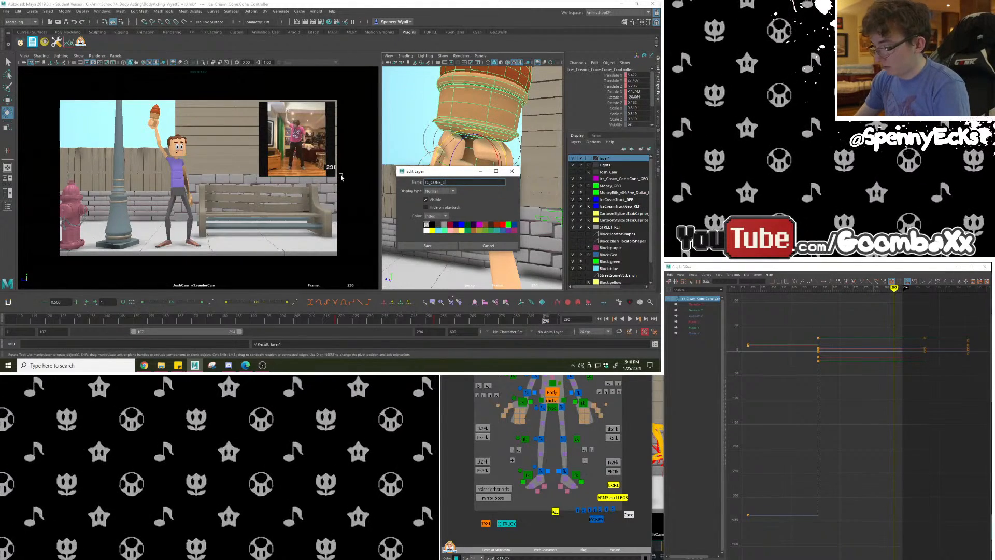
left_click(480, 225)
left_click(427, 246)
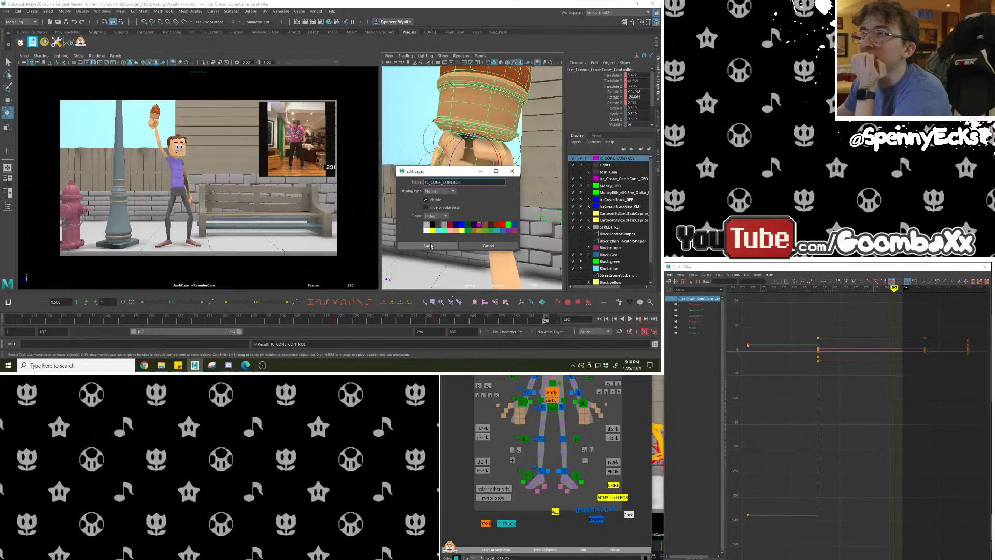
left_click(630, 149)
left_click(630, 149)
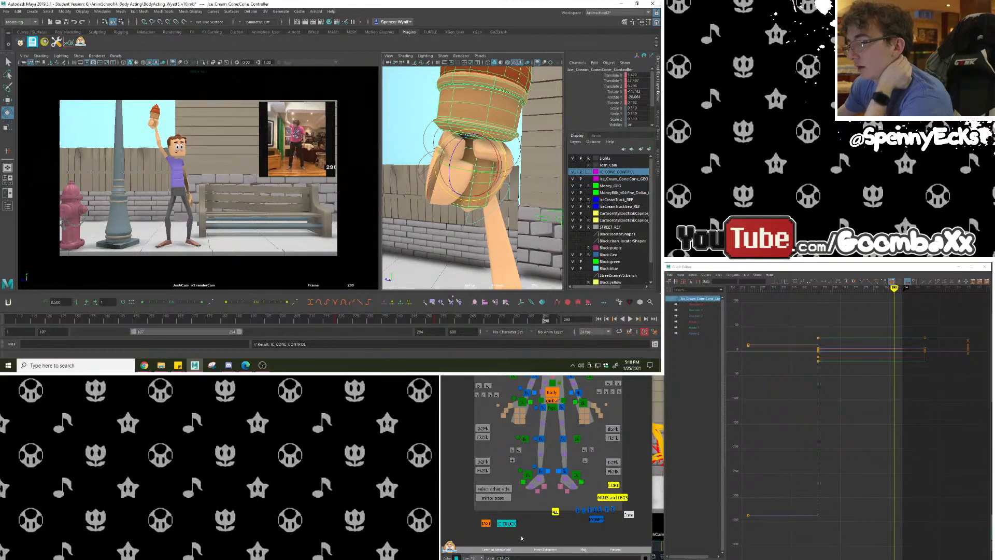
Add a picker button for the cone controller beside IC TRUCK, label it CONE and color it magenta.
right_click(535, 524)
left_click(561, 478)
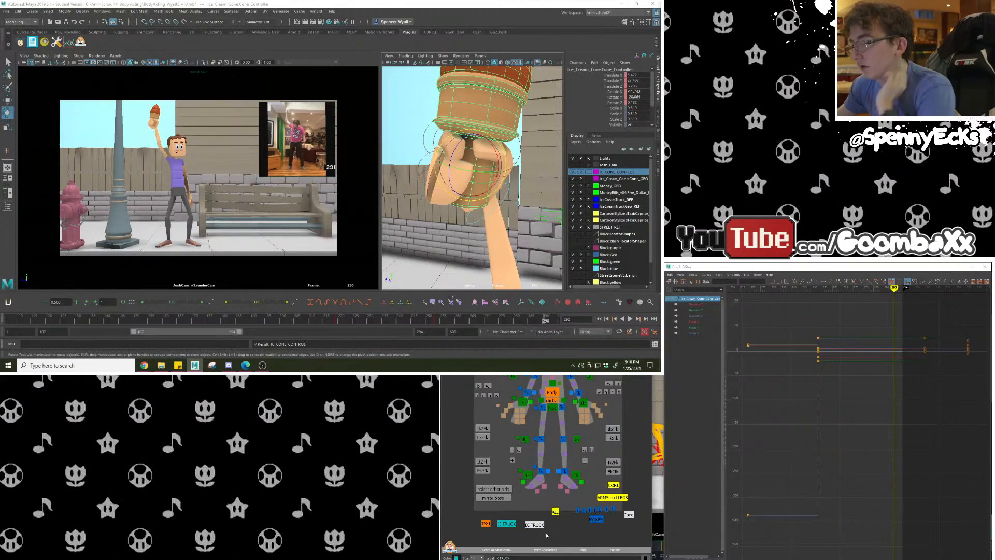
left_click(546, 534)
left_click(522, 558)
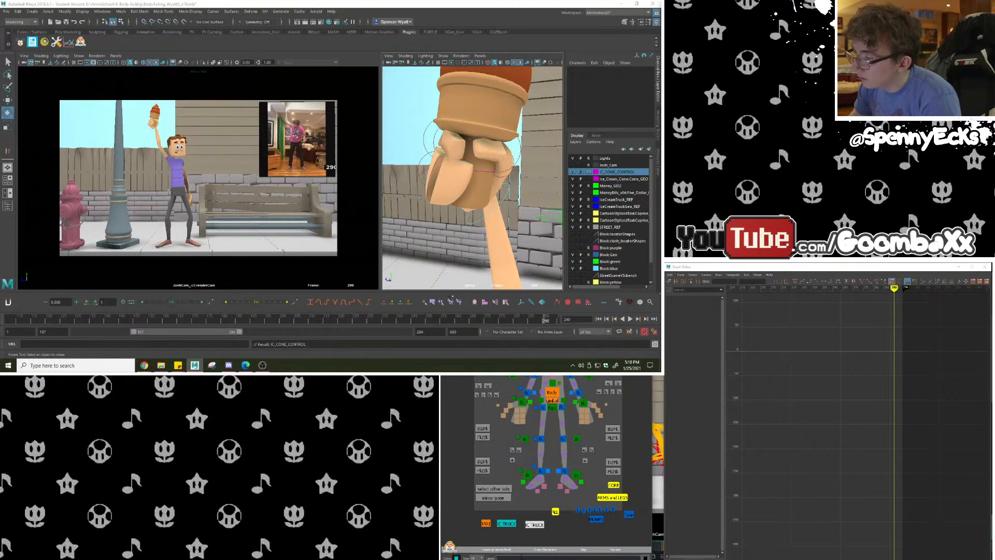
key("Return")
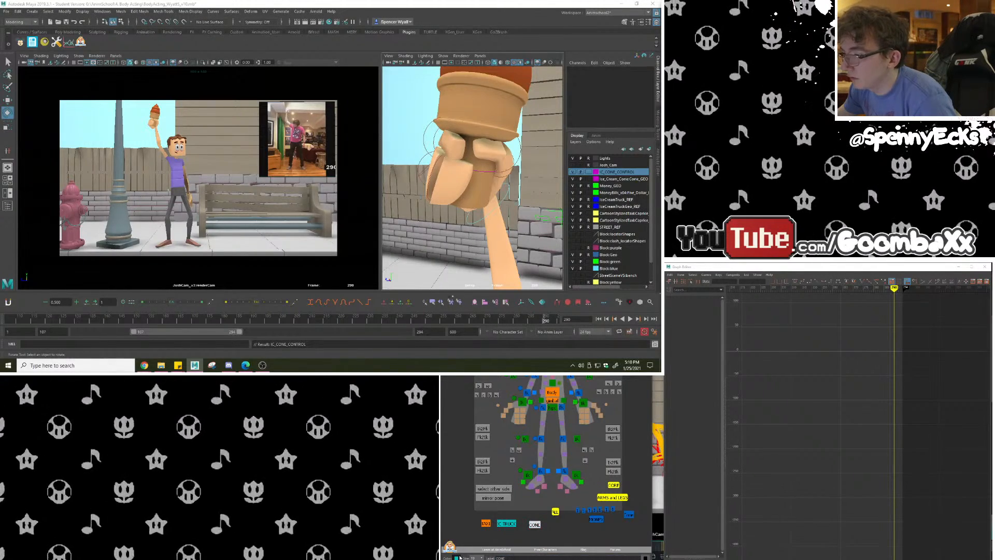
left_click(458, 558)
left_click(482, 553)
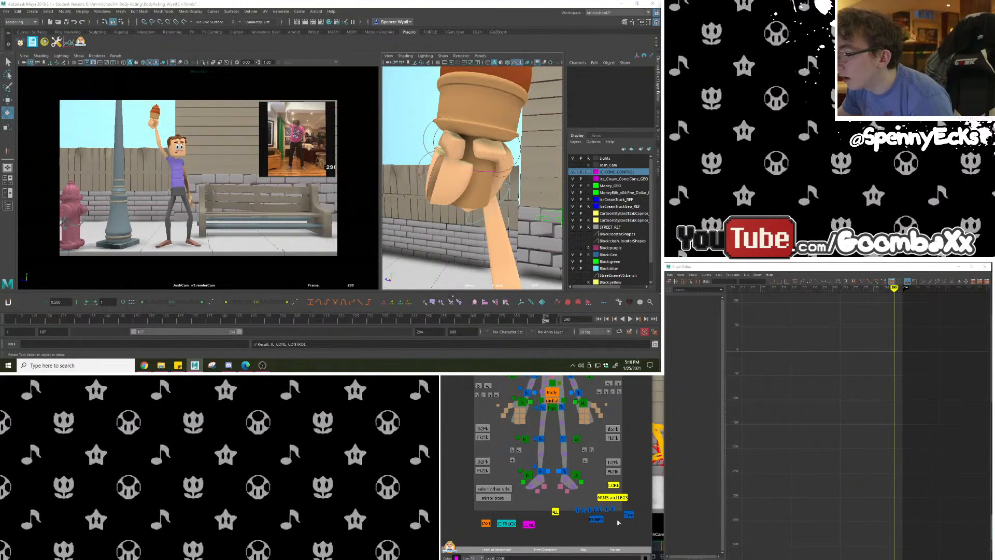
Recolor the MONEY picker button and the row of small buttons above it green.
left_click_drag(618, 522, 574, 505)
left_click(456, 558)
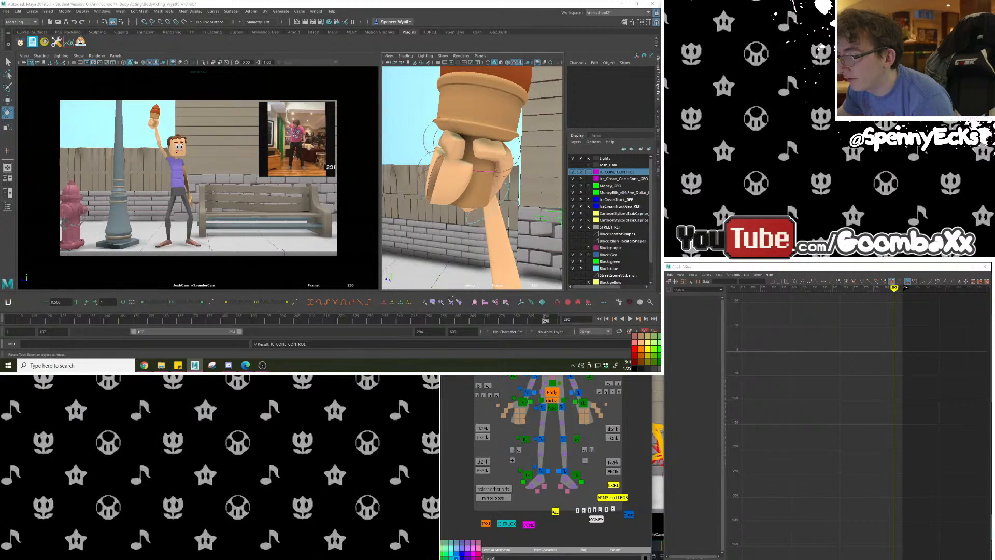
left_click(447, 558)
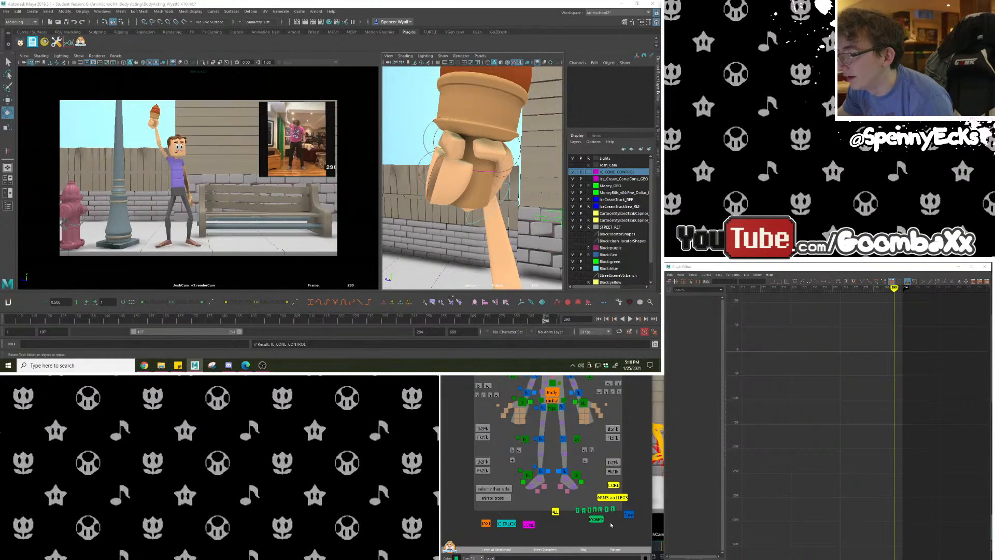
left_click_drag(617, 524, 574, 505)
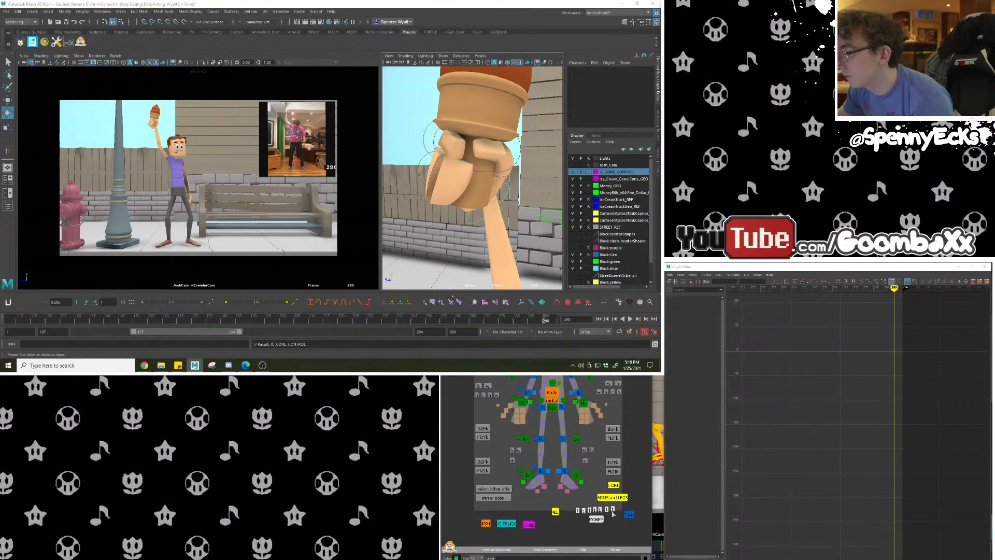
Delete the old blue cone button next to the money buttons from the picker.
left_click(629, 515)
left_click(627, 524)
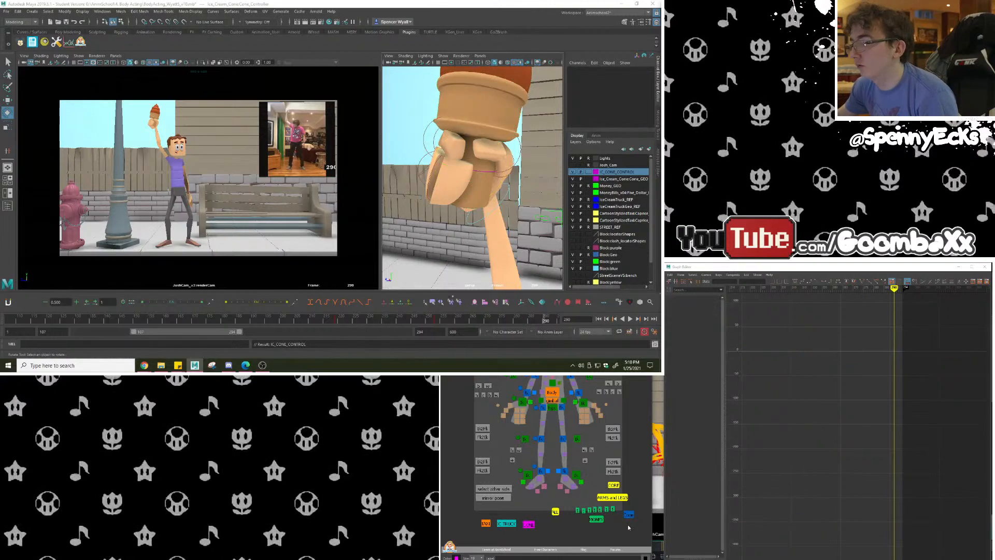
right_click(629, 516)
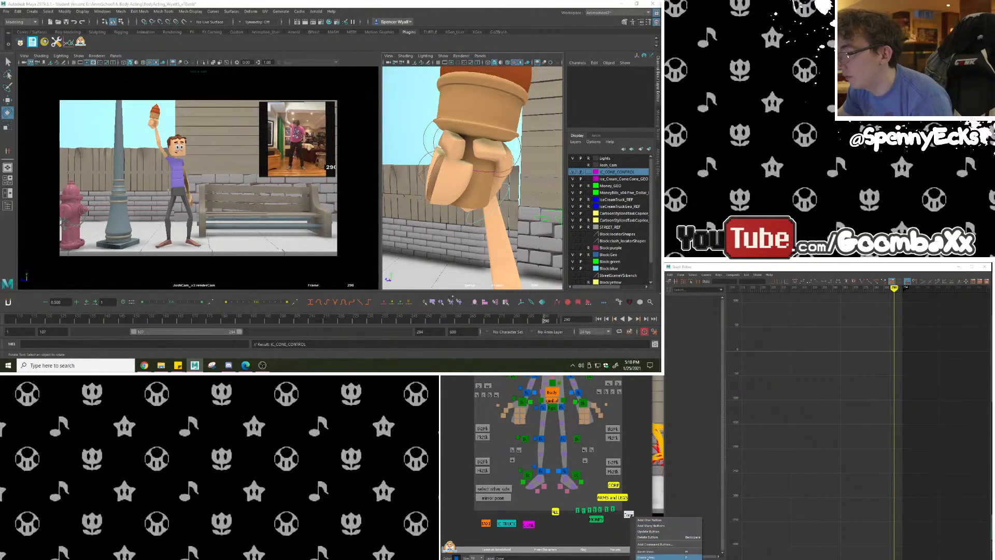
left_click(650, 537)
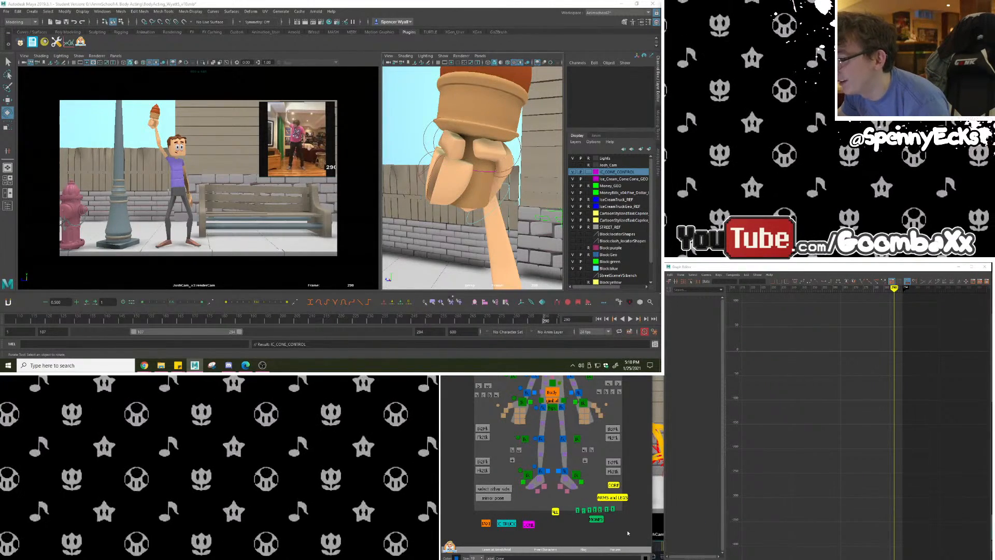
Move the whole group of green money buttons slightly down and to the right in the picker.
left_click_drag(603, 516, 573, 508)
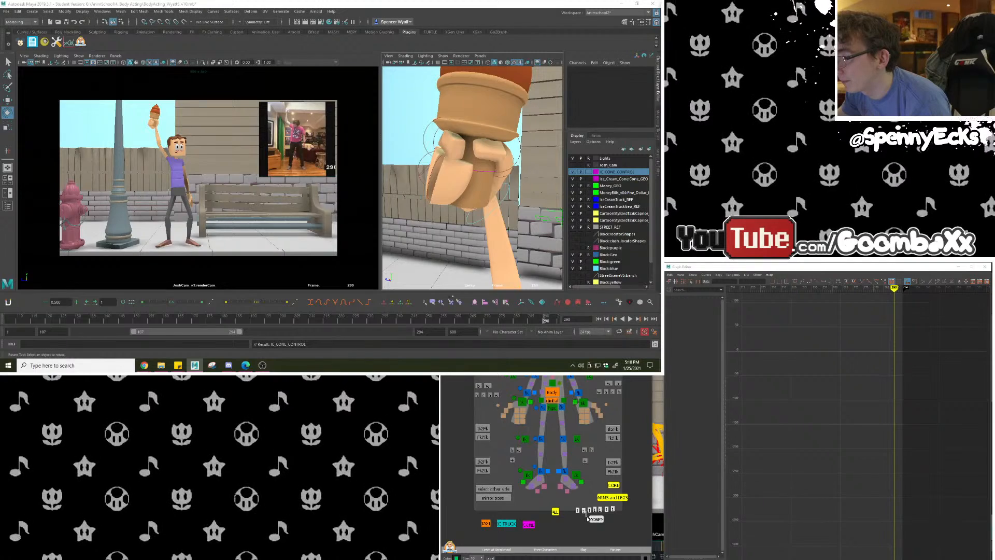
left_click_drag(628, 529, 569, 506)
middle_click_drag(599, 520, 611, 526)
Shift the orange, IC TRUCK and CONE buttons slightly and even out the spacing between them.
left_click_drag(548, 535, 483, 522)
mouse_move(487, 524)
middle_mouse_down()
mouse_move(509, 526)
mouse_move(491, 526)
middle_mouse_up()
left_click(531, 534)
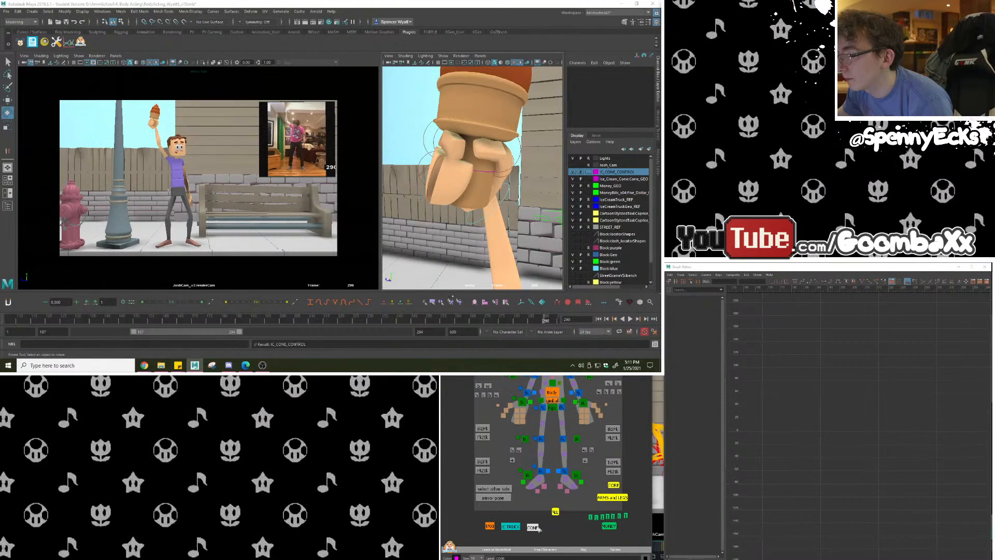
left_click(517, 527)
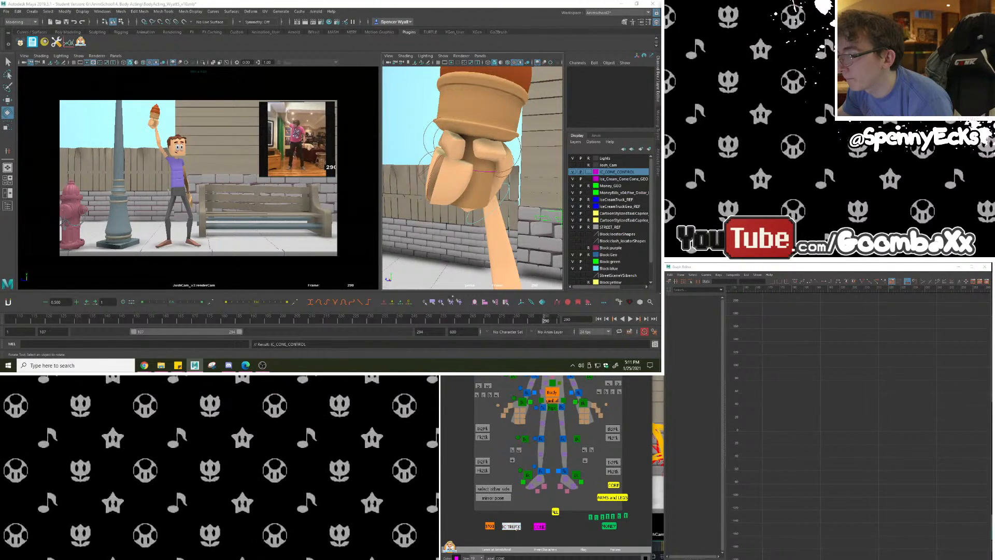
Move the green money button group closer to the CONE button and place the MONEY button lower beneath its row.
left_click_drag(636, 537, 586, 513)
middle_click_drag(590, 519, 574, 524)
left_click(636, 542)
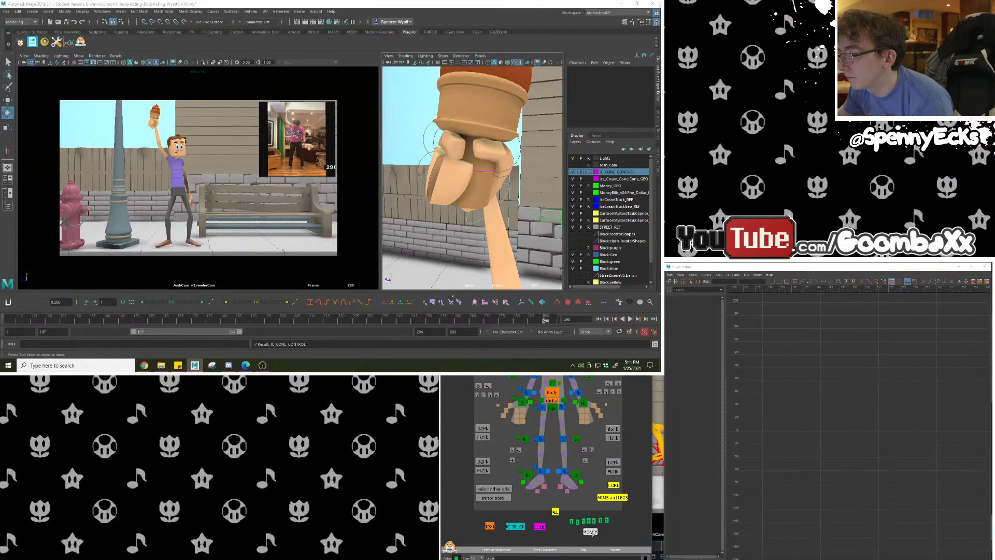
Align the seven small green money buttons in one row and even out the spacing between them.
scroll(616, 527, "up", 2)
middle_click_drag(616, 527, 616, 470, "alt")
scroll(613, 485, "up", 6)
mouse_move(625, 470)
left_mouse_down()
mouse_move(581, 490)
mouse_move(632, 475)
mouse_move(621, 488)
left_mouse_up()
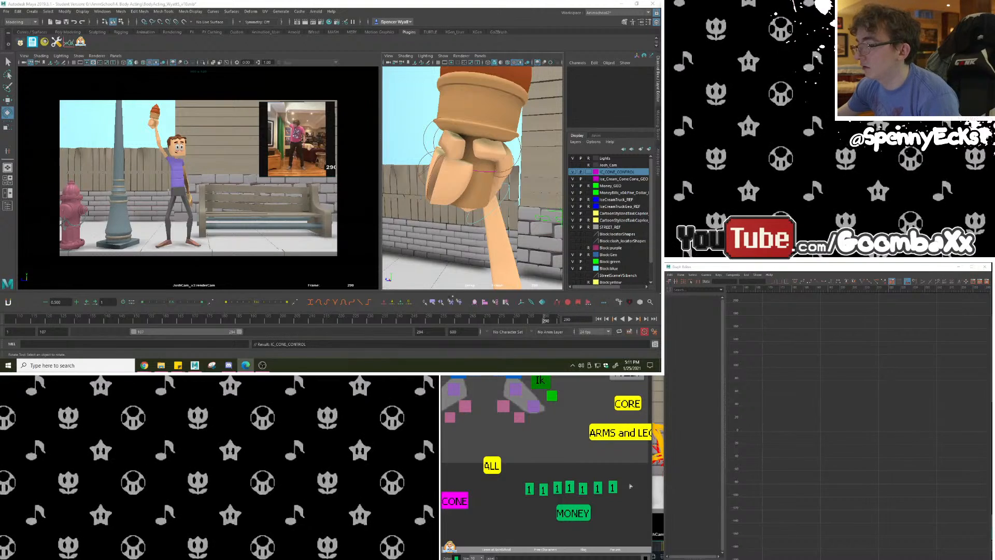
left_click_drag(632, 476, 600, 492)
left_click(573, 480)
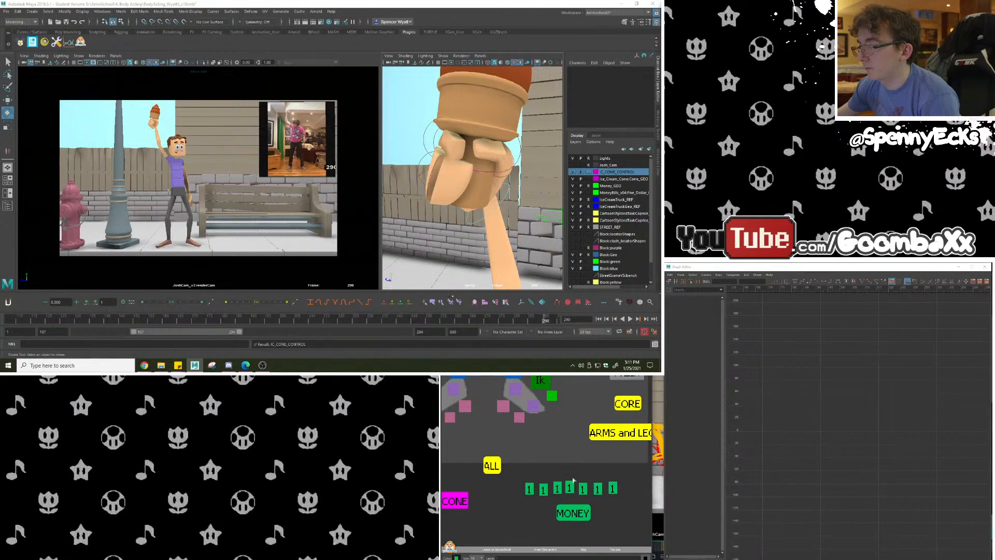
left_click(558, 488)
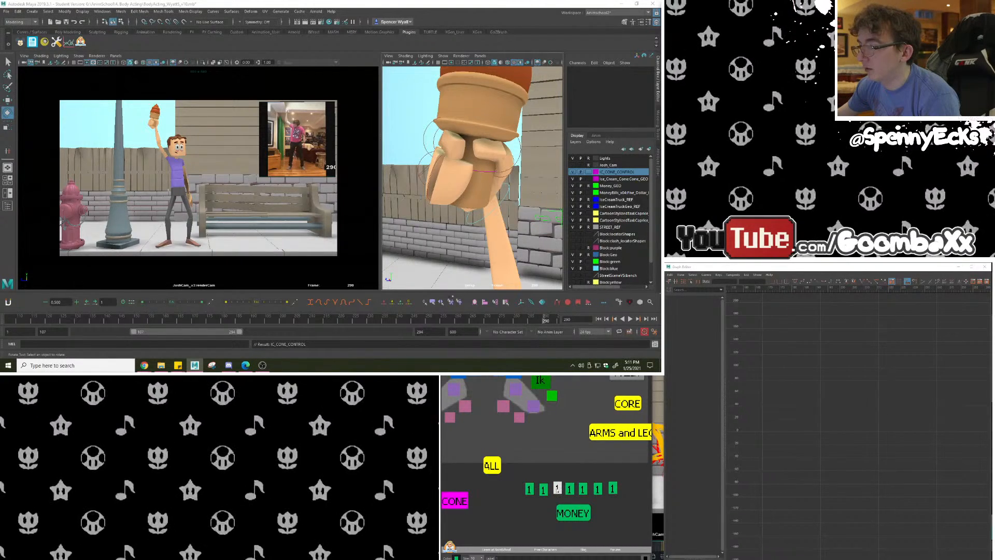
left_click(542, 489)
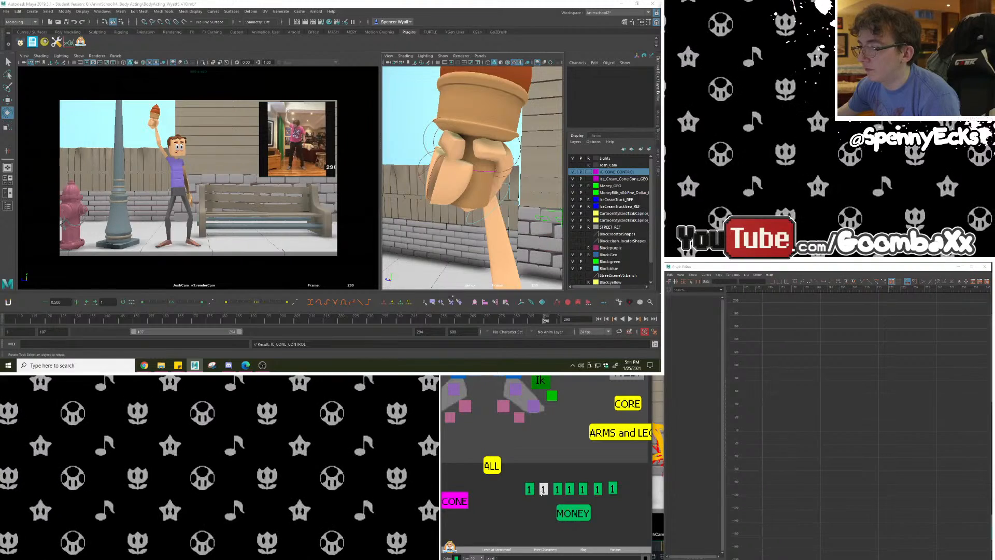
left_click(529, 489)
left_click(568, 489)
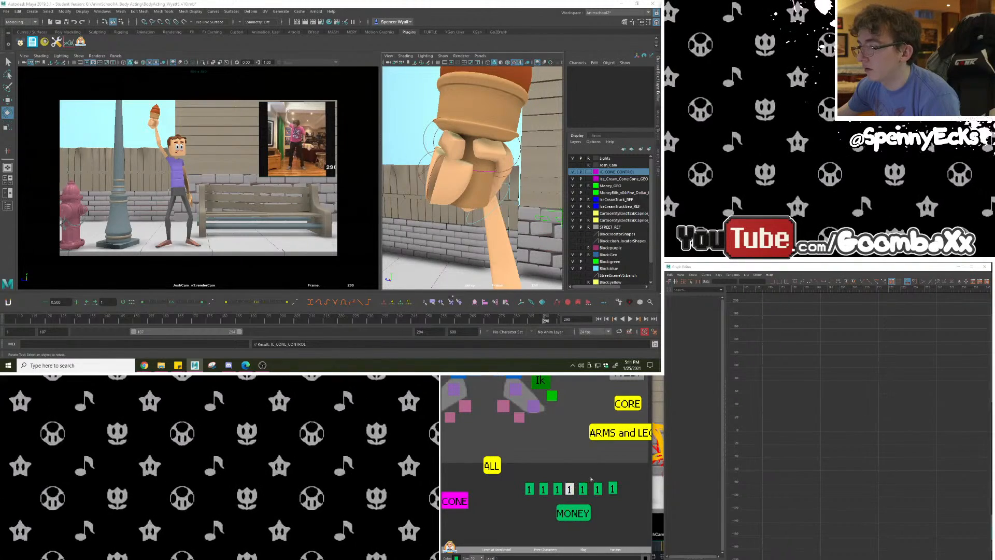
left_click(582, 489)
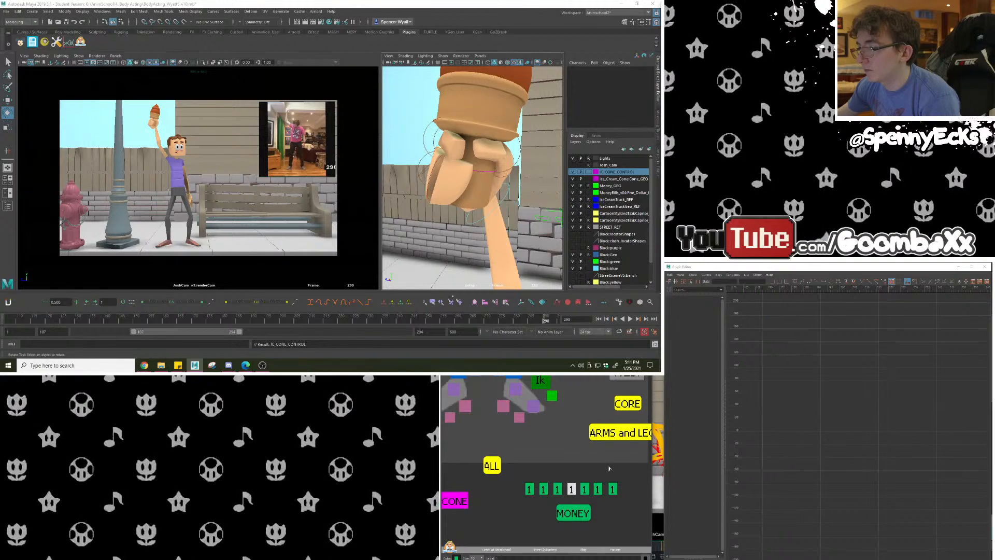
Center the MONEY button closer beneath its row of small green buttons and pick its size in the picker.
left_click(584, 512)
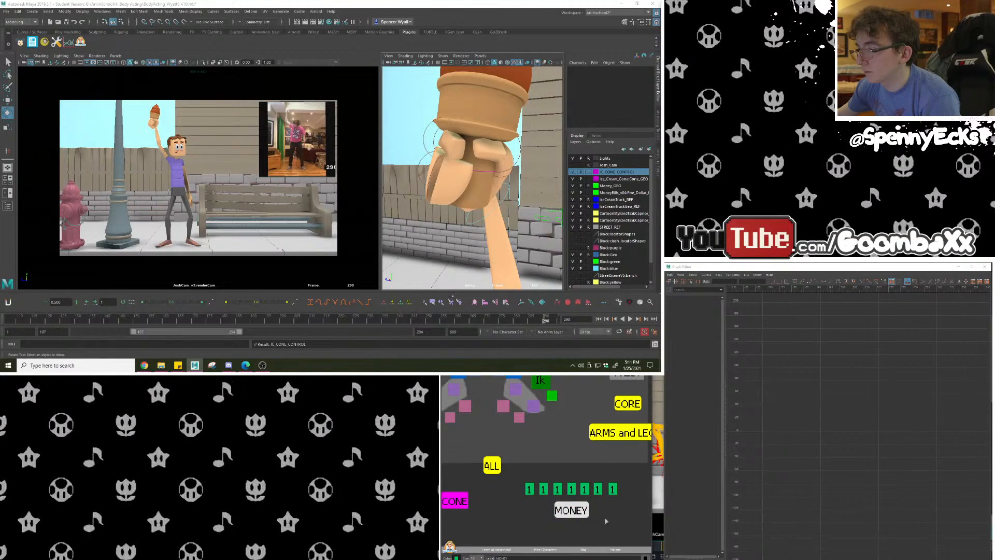
left_click(481, 558)
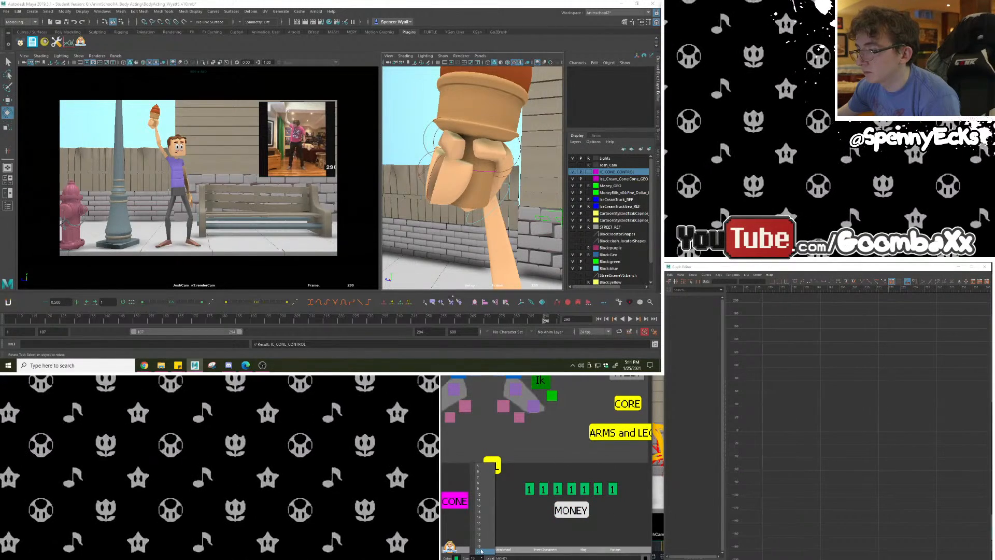
left_click(481, 553)
scroll(602, 522, "down", 5)
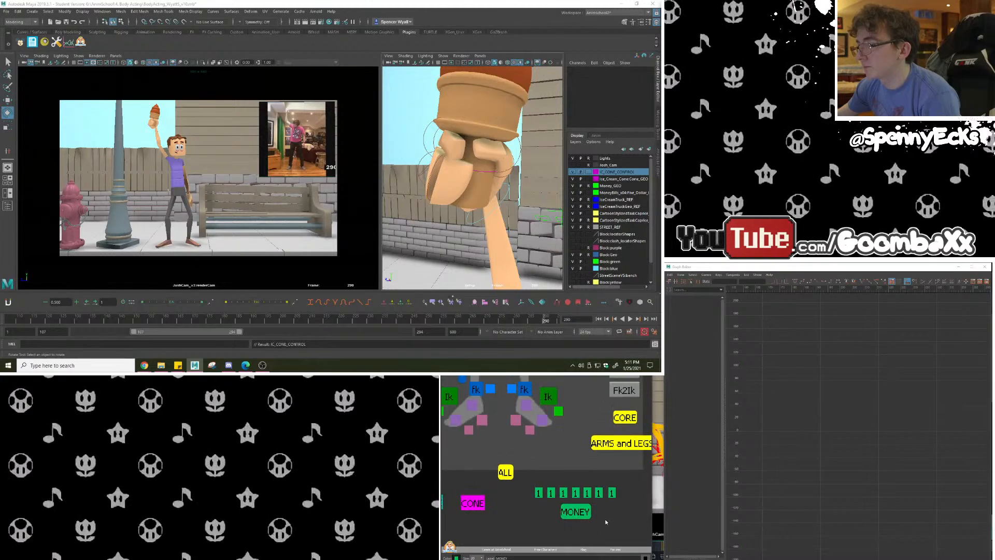
scroll(608, 517, "down", 1)
middle_click_drag(608, 517, 618, 502)
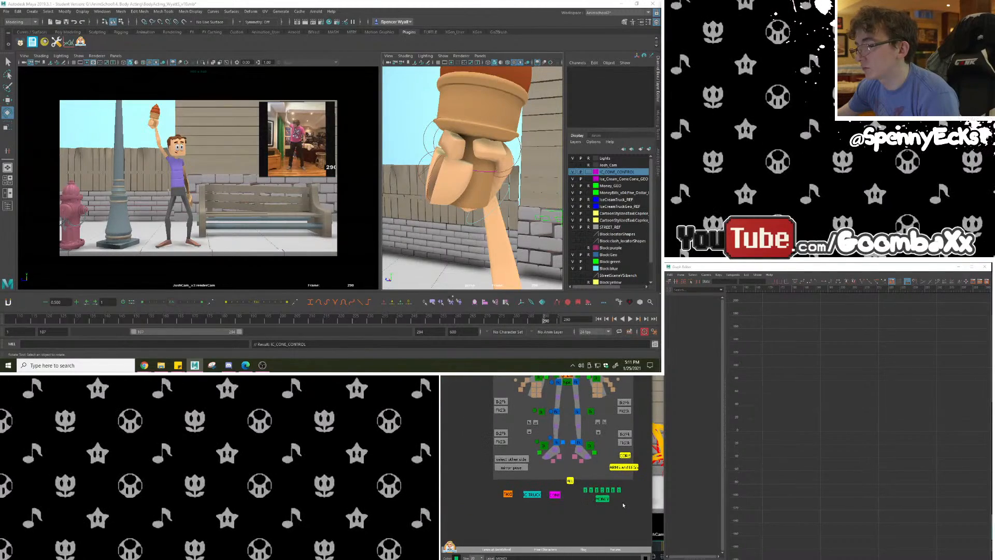
Move the prop buttons up closer beneath the character picker and shift IC TRUCK toward the TAXI button.
left_click_drag(599, 492, 510, 494)
left_click_drag(511, 496, 503, 485)
left_click(512, 490)
left_click(526, 486)
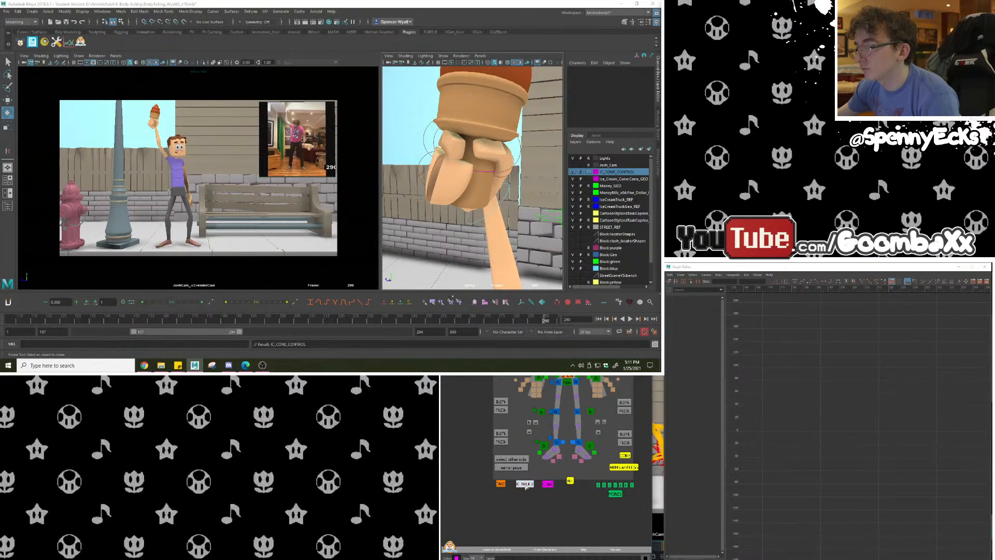
left_click(561, 500)
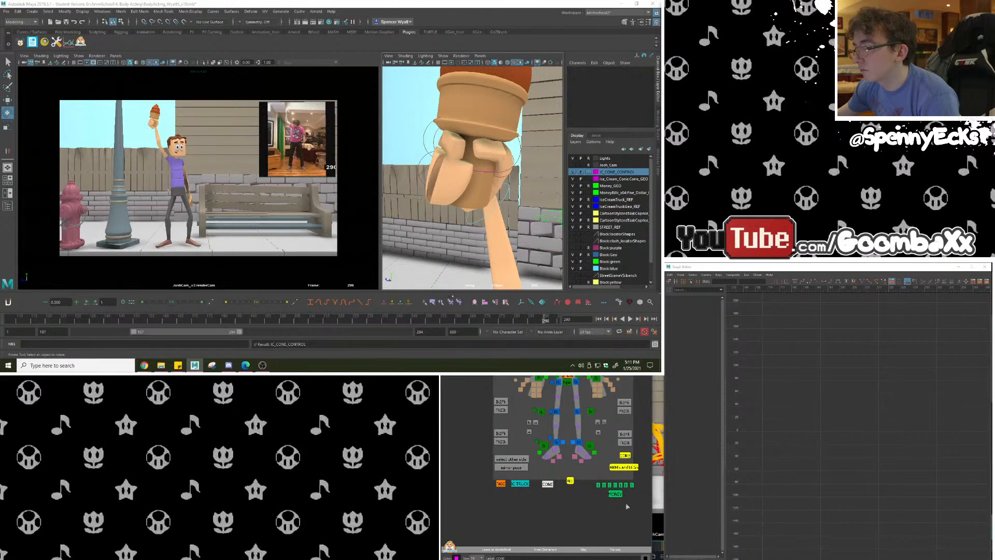
Place the MONEY button above its row of small green buttons and align the group with the other prop buttons.
left_click_drag(642, 481, 592, 490)
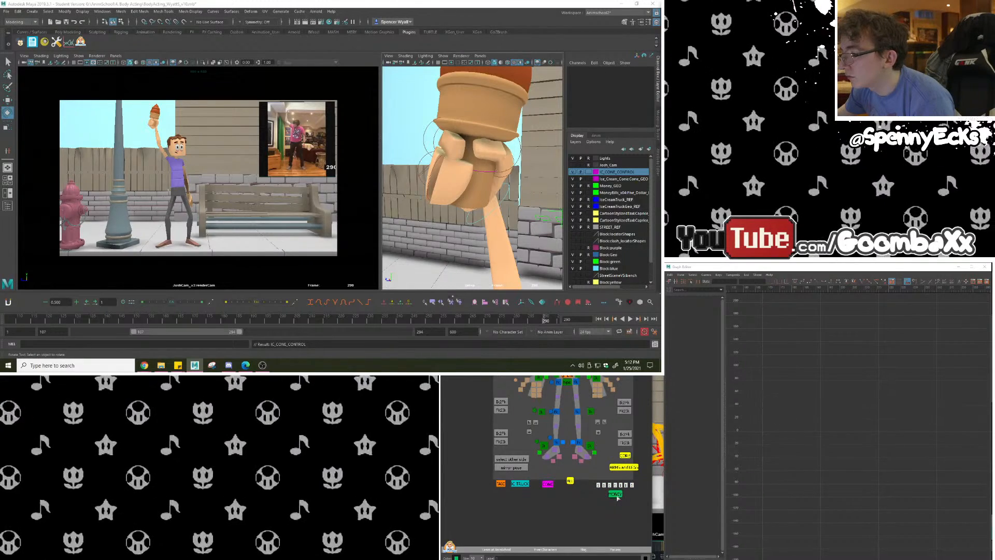
left_click(616, 494)
middle_click_drag(617, 495, 616, 484)
left_click(624, 511)
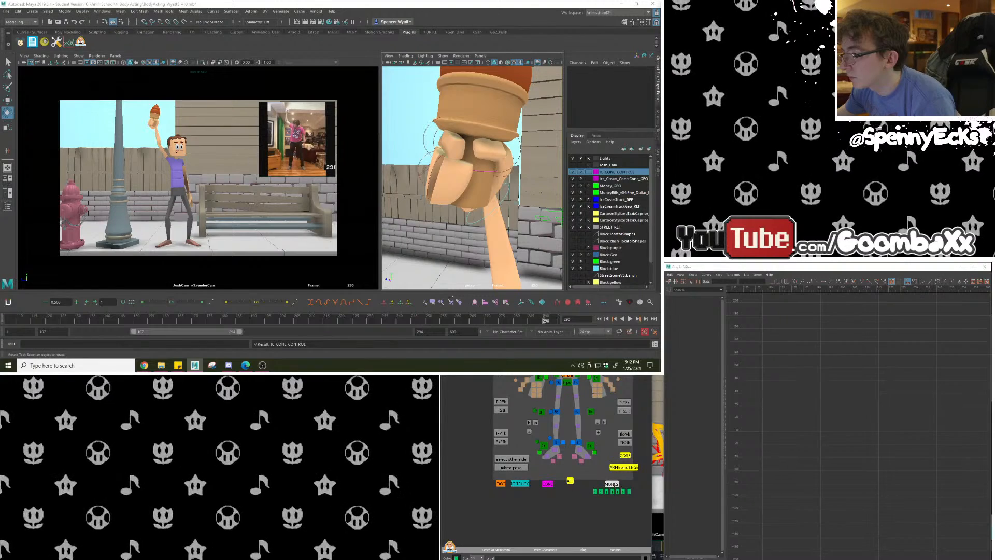
left_click_drag(639, 502, 594, 484)
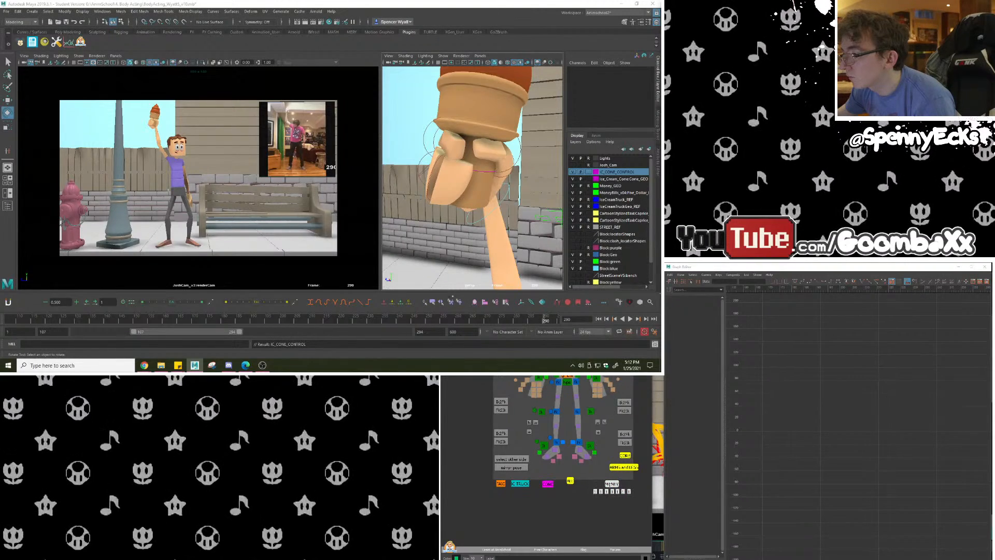
middle_click_drag(611, 485, 612, 484)
scroll(620, 505, "up", 2)
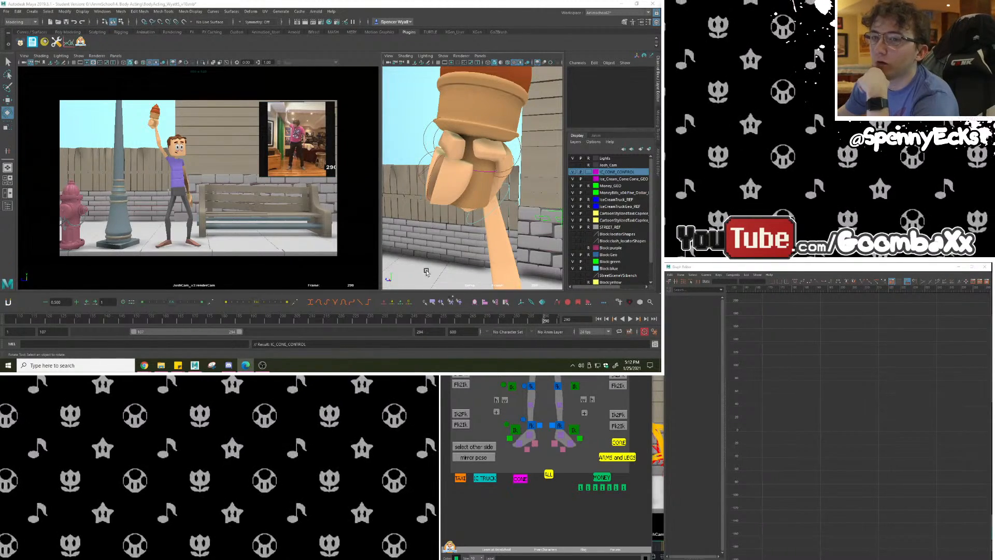
Extend the playback range to start at frame 1 and end at frame 332.
left_click_drag(168, 320, 124, 323)
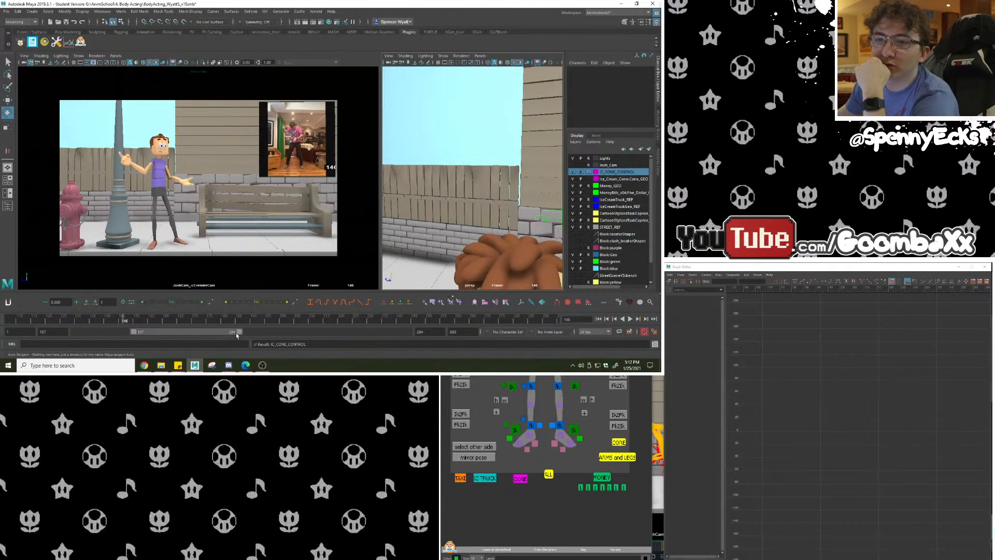
left_click_drag(239, 332, 259, 332)
left_click_drag(134, 332, 85, 322)
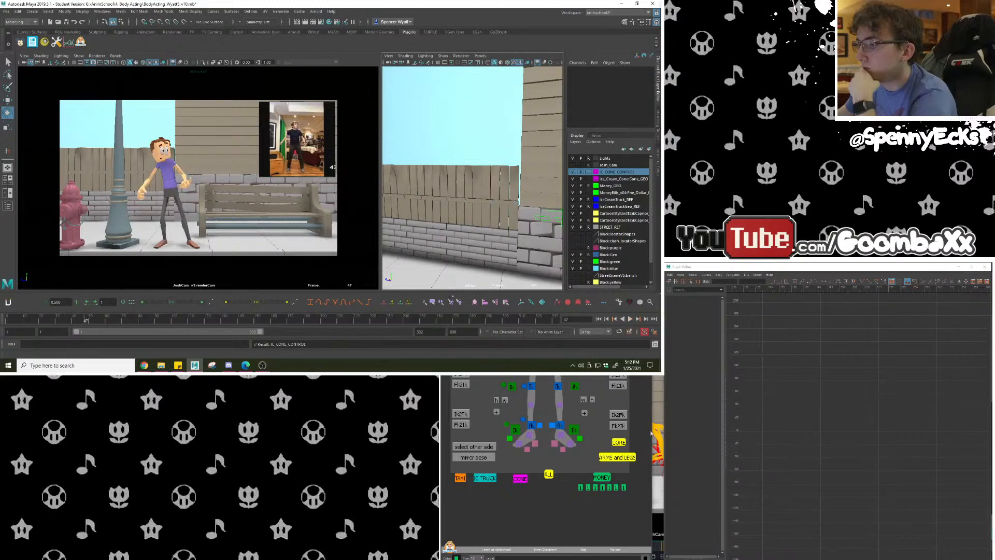
Try to shift all character and prop keys from about frame 26 onward a few frames later, and undo the shift.
left_click(606, 504)
left_click(554, 476)
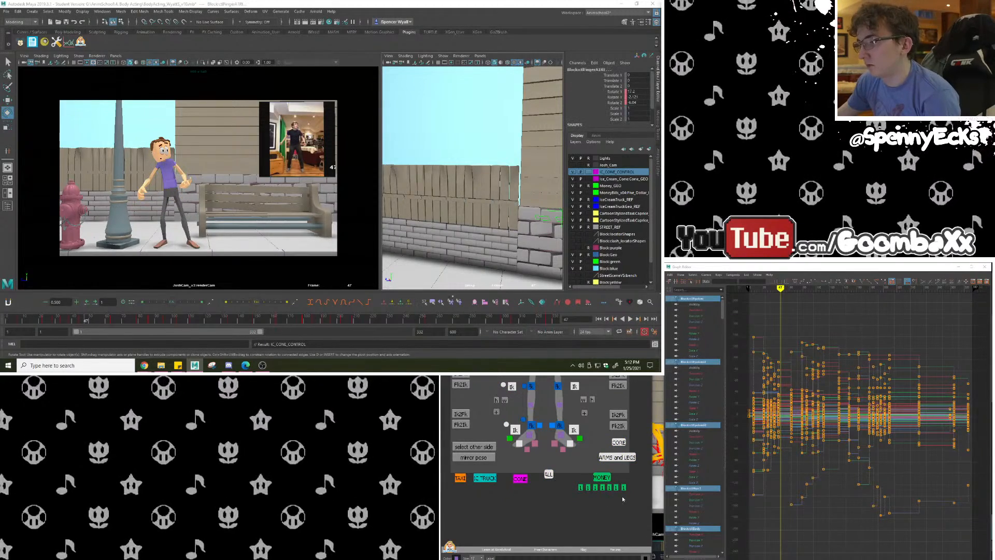
left_click_drag(633, 498, 467, 481)
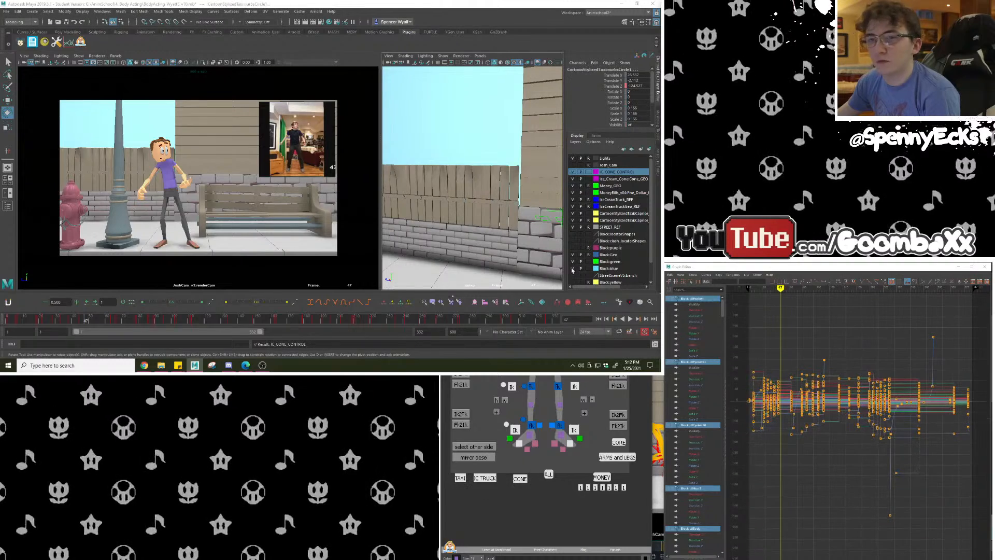
mouse_move(73, 319)
left_mouse_down()
mouse_move(39, 323)
mouse_move(50, 324)
left_mouse_up()
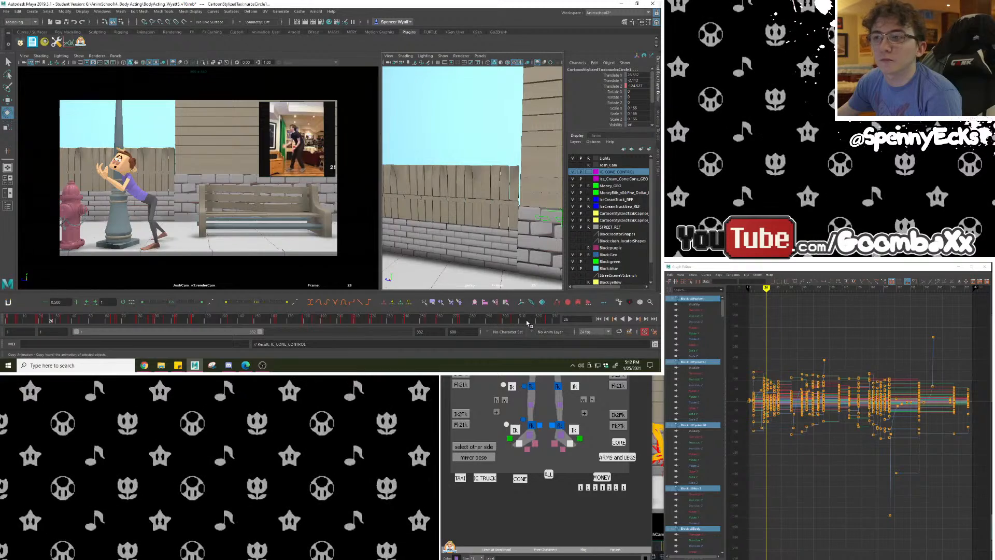
mouse_move(527, 322)
left_mouse_down()
mouse_move(571, 325)
mouse_move(50, 321)
left_mouse_up()
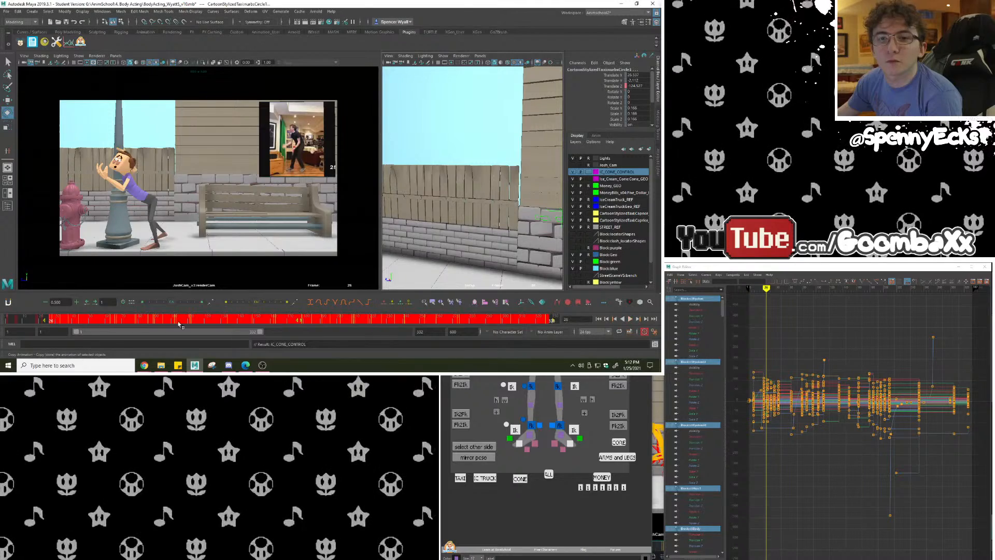
left_click_drag(299, 322, 307, 322)
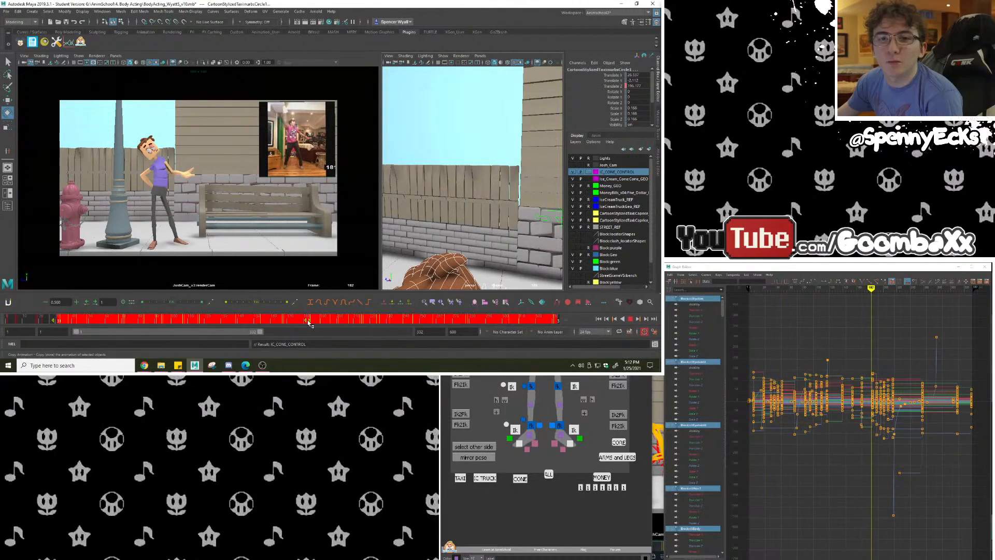
left_click_drag(31, 320, 59, 322)
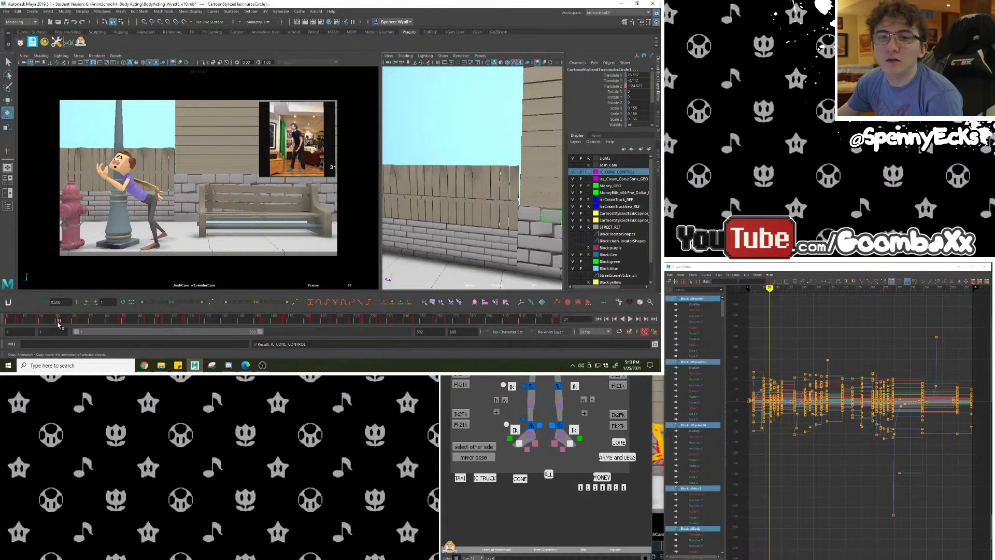
key("ctrl+z")
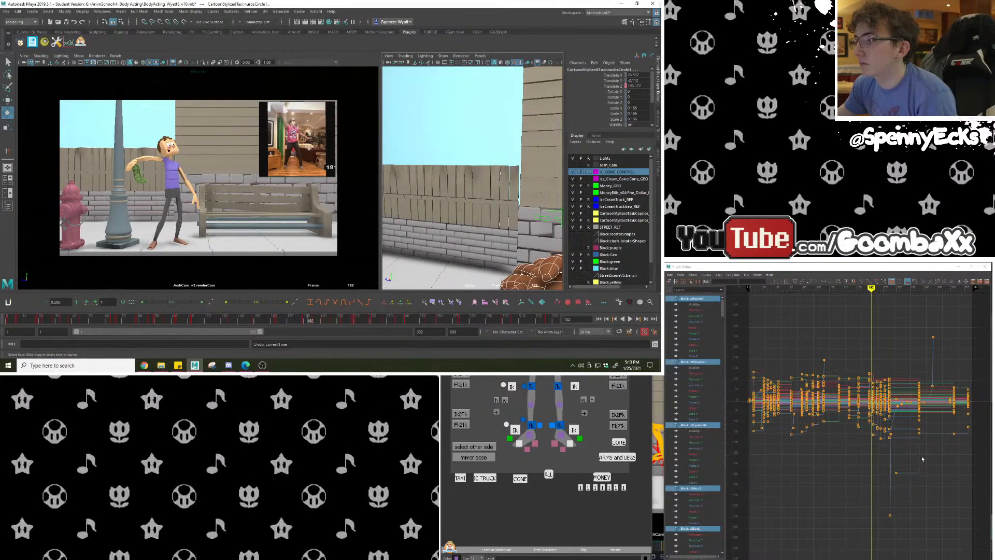
Add the missing arm IK control and its pole vector to the selection stored in the ALL picker button.
left_click(580, 407)
middle_click_drag(571, 407, 579, 455, "alt")
left_click(517, 390)
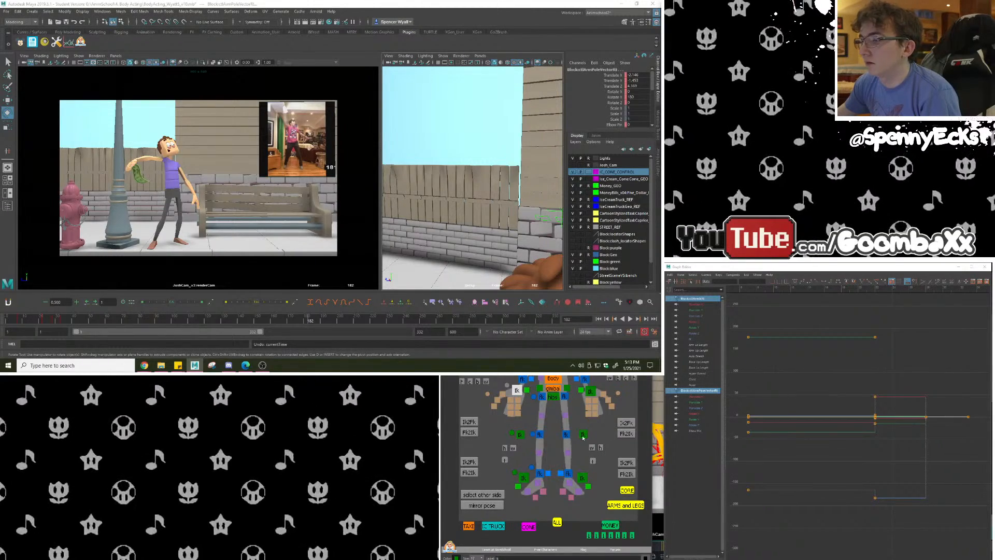
middle_click_drag(583, 507, 578, 501, "alt")
left_click(553, 516)
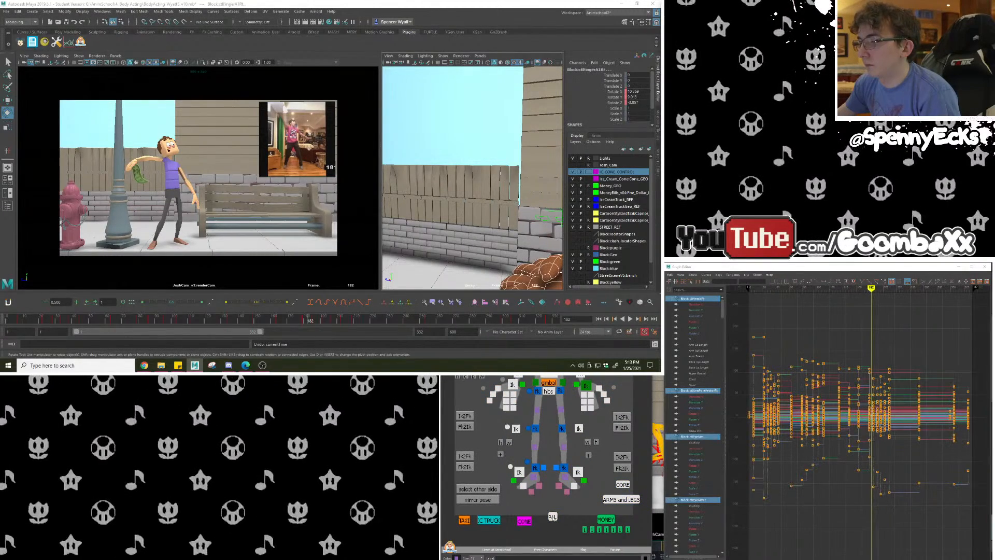
right_click(561, 516)
left_click(580, 531)
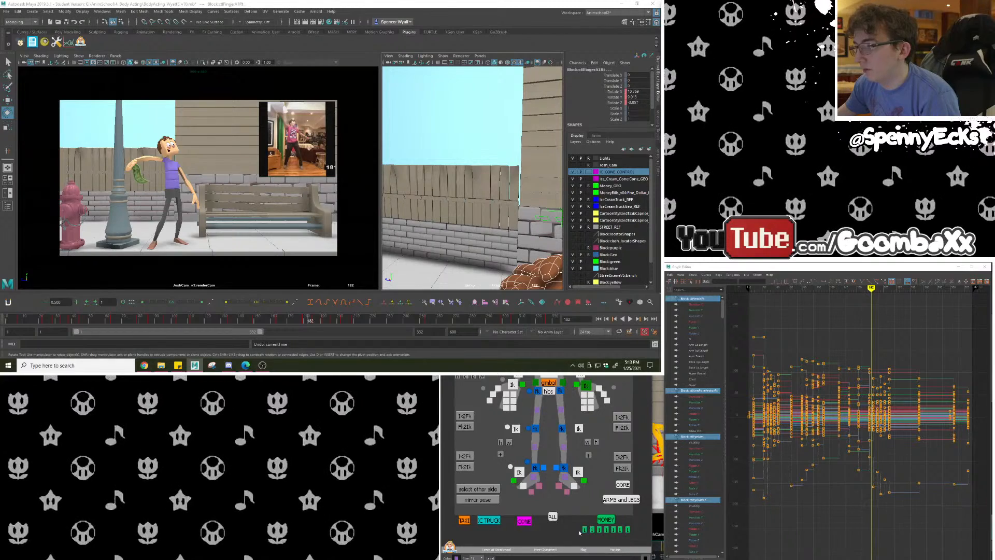
Select all character and prop controls and shift their keys from about frame 26 onward a few frames later.
left_click(571, 511)
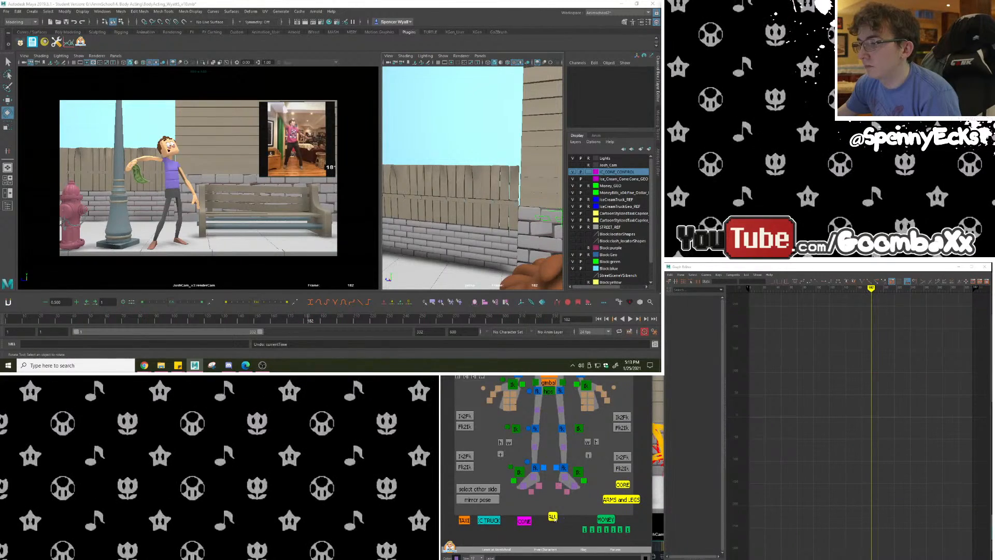
left_click(552, 517)
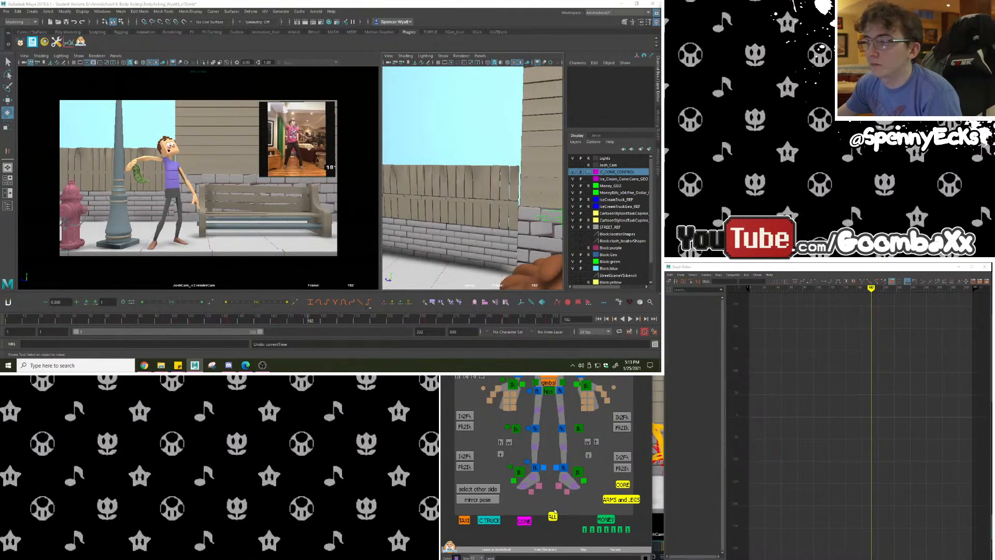
middle_click_drag(615, 500, 619, 485, "alt")
left_click(556, 501)
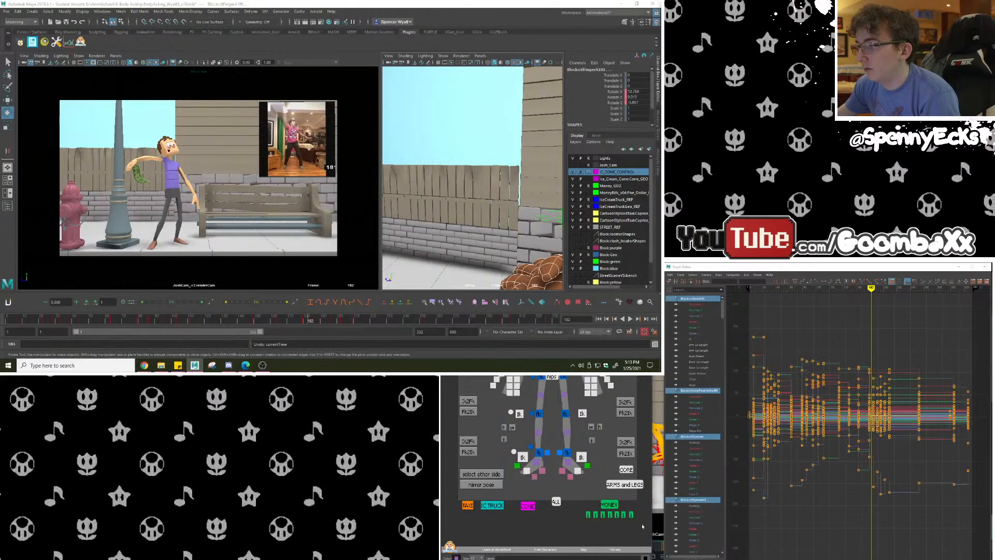
left_click_drag(638, 523, 471, 505, "shift")
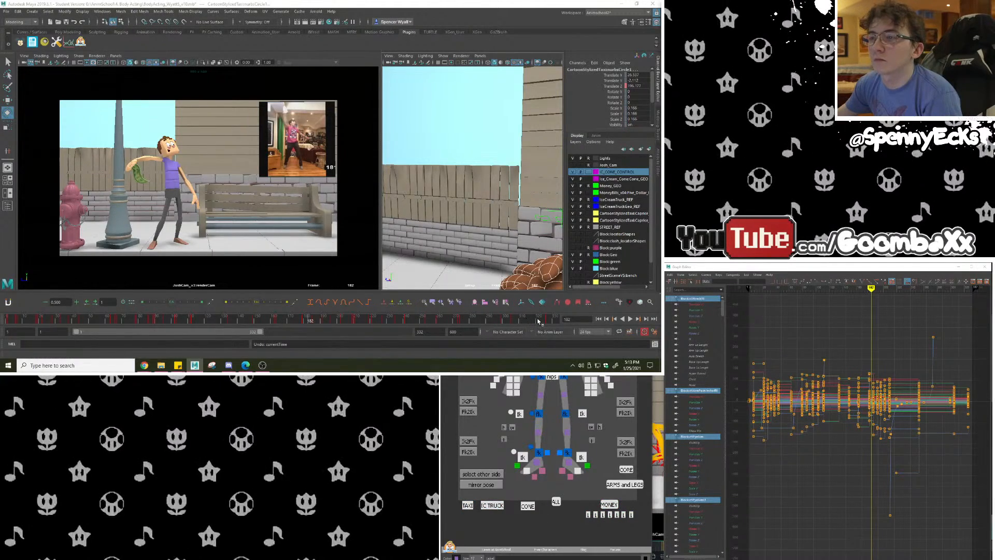
left_click_drag(547, 321, 50, 325)
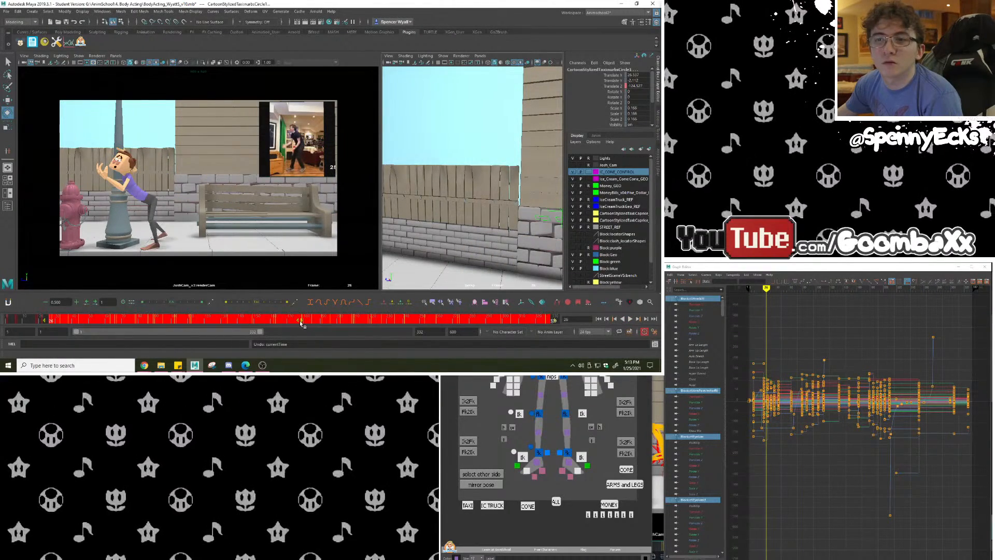
left_click_drag(300, 322, 307, 324)
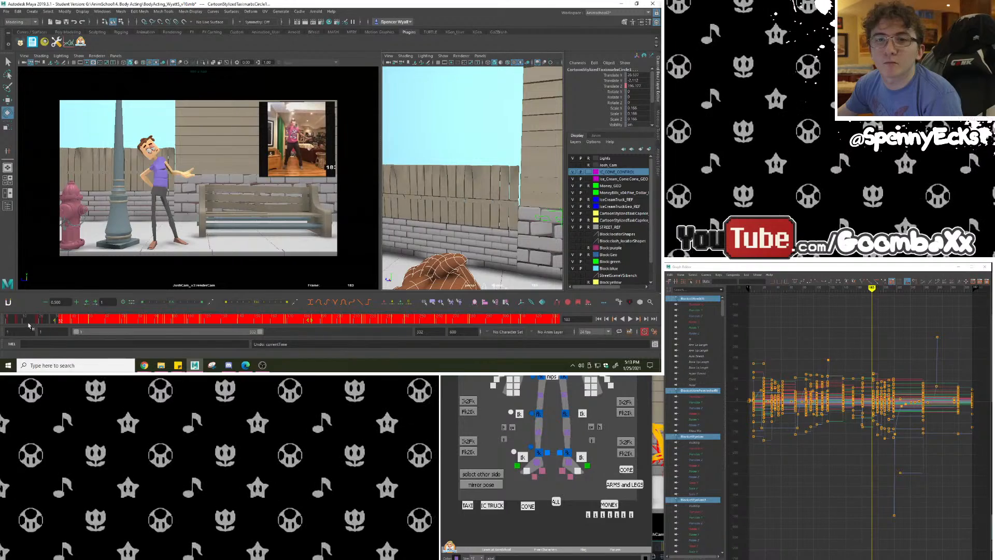
left_click_drag(28, 325, 51, 322)
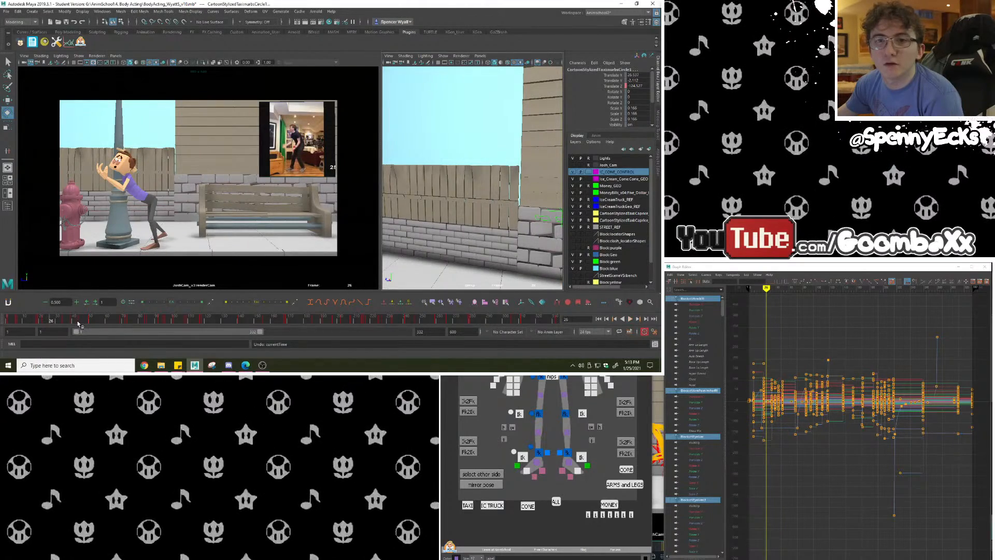
Scrub the pose where the character leans on the lamp post, then select all controls and key them at frame 27.
left_click(474, 226)
scroll(474, 227, "down", 5)
middle_click_drag(474, 226, 484, 162, "alt")
scroll(475, 131, "up", 3)
left_click_drag(484, 162, 486, 156, "alt")
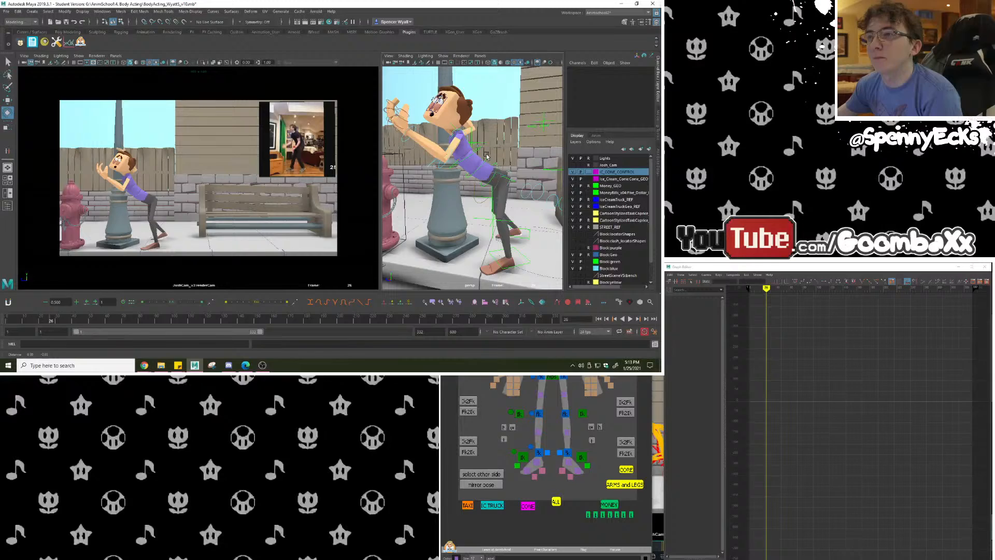
left_click(495, 195)
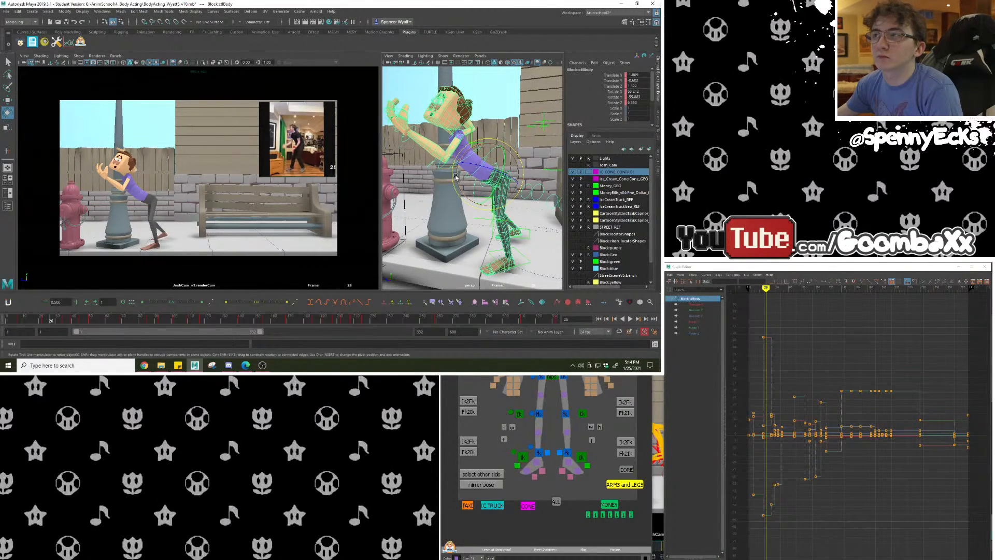
left_click(43, 322)
left_click_drag(43, 321, 52, 321)
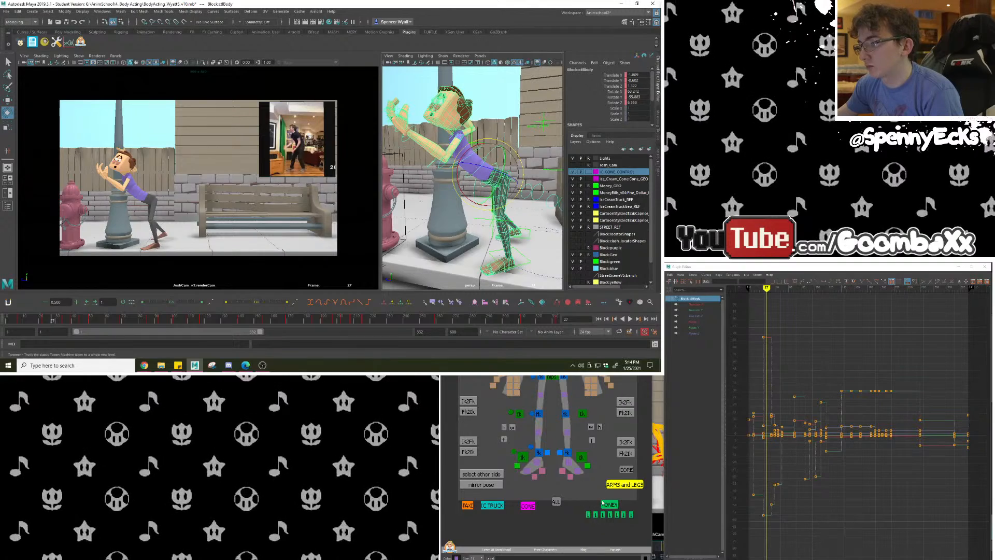
left_click(556, 502)
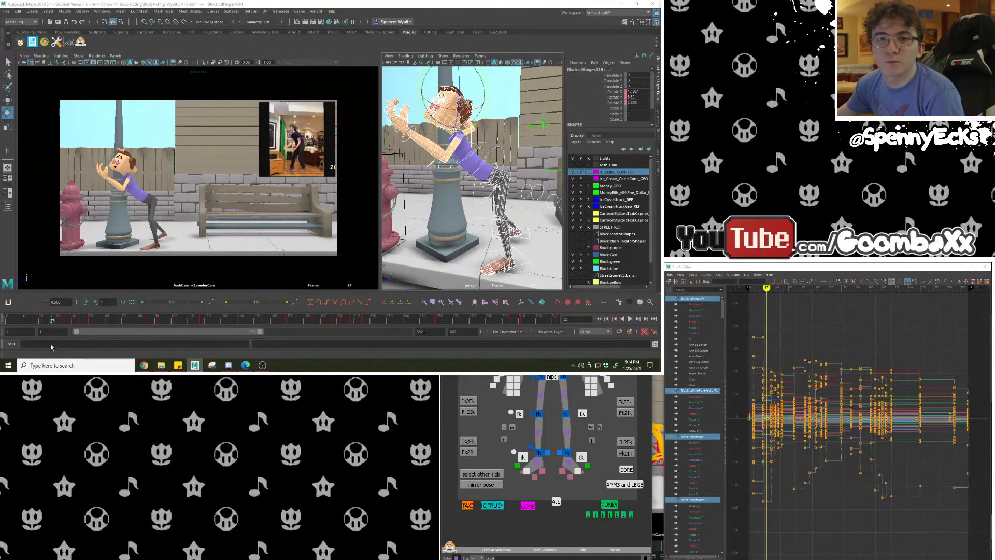
mouse_move(55, 323)
left_mouse_down()
mouse_move(44, 321)
mouse_move(50, 326)
left_mouse_up()
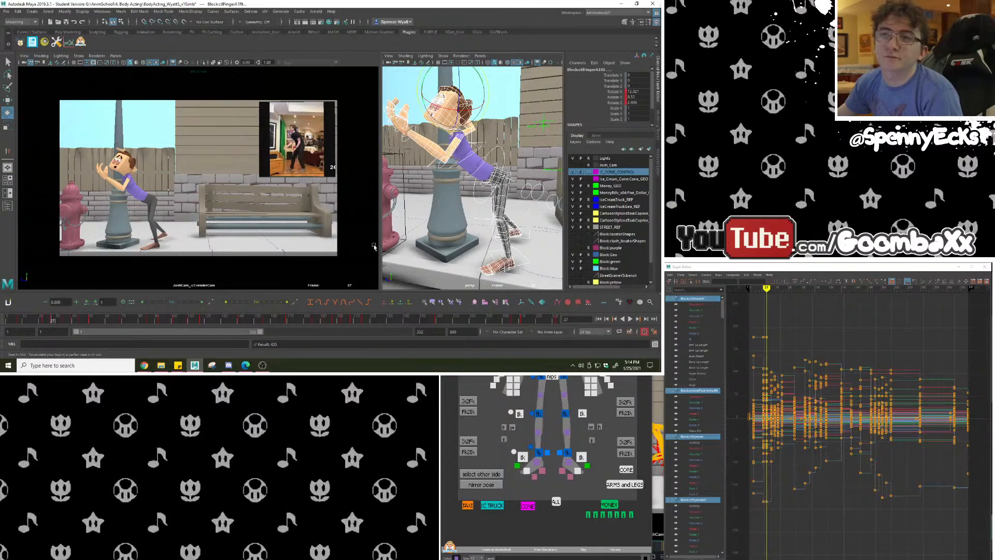
Rotate both spine controls and the chest together at frame 27 so the torso bends far forward, and key the pose.
middle_click_drag(458, 140, 488, 179, "alt")
scroll(471, 201, "down", 3)
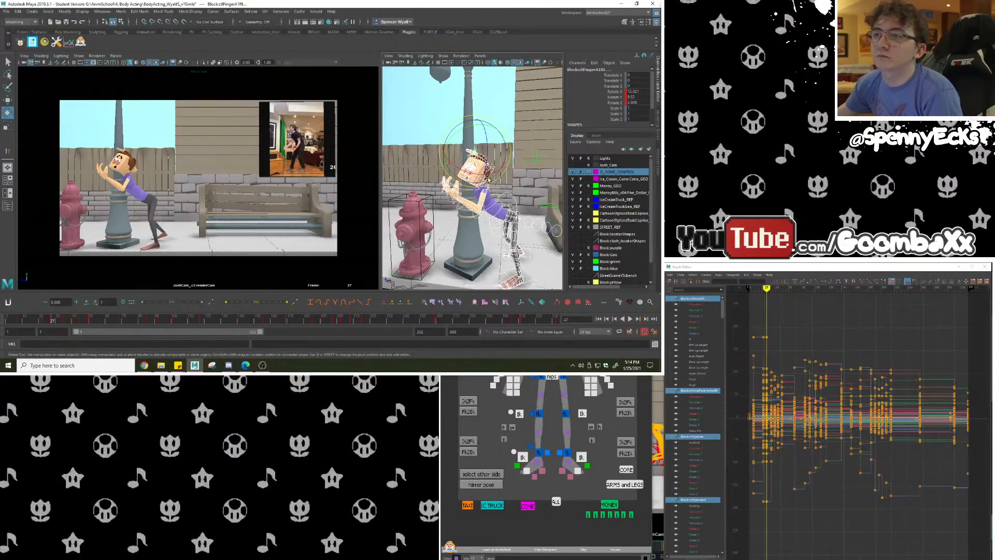
left_click(533, 181)
left_click(509, 213)
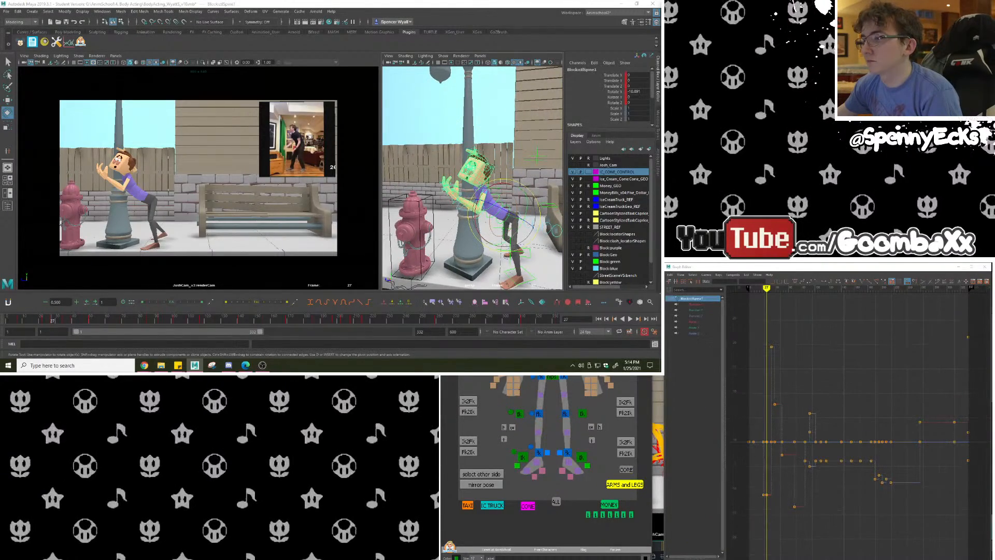
left_click(499, 209, "shift")
left_click(489, 199, "shift")
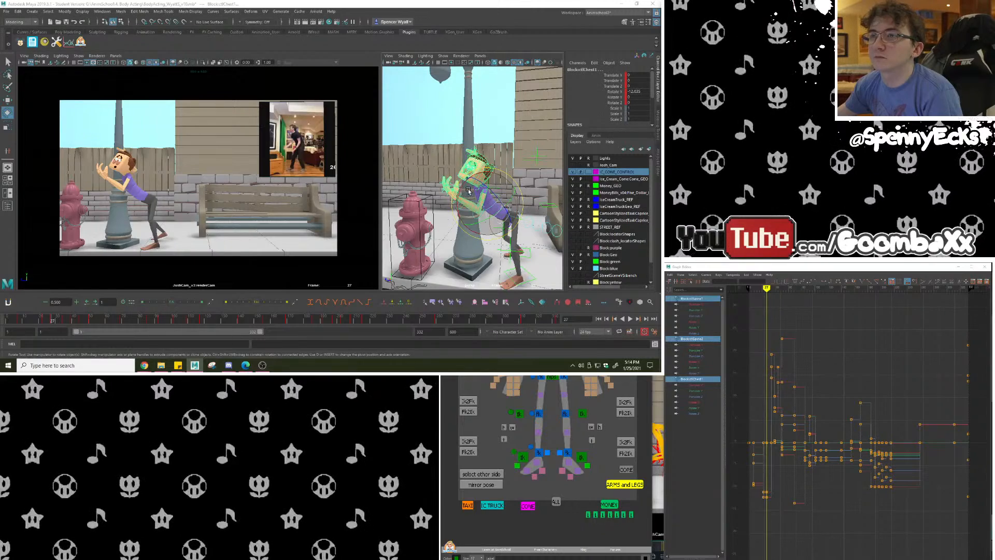
left_click_drag(461, 189, 461, 200)
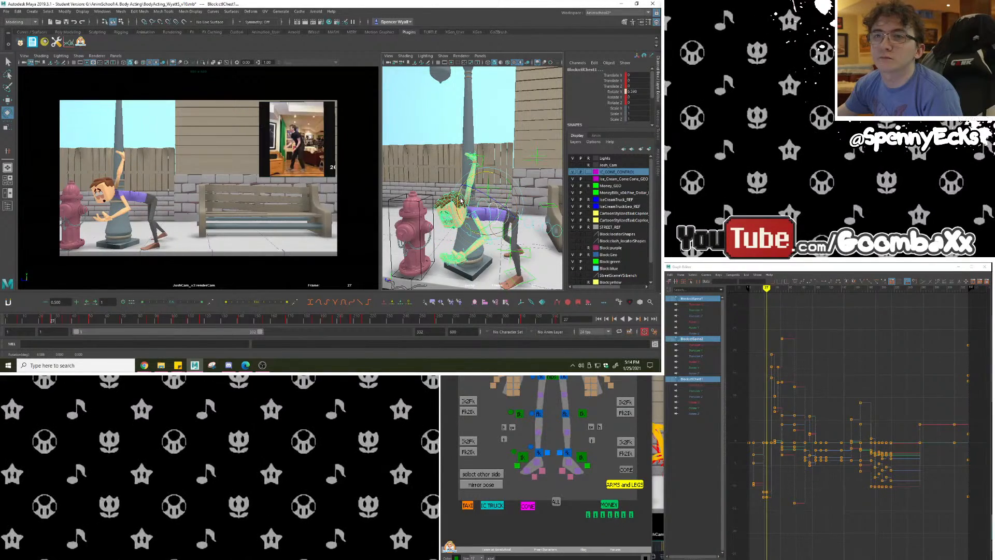
key("s")
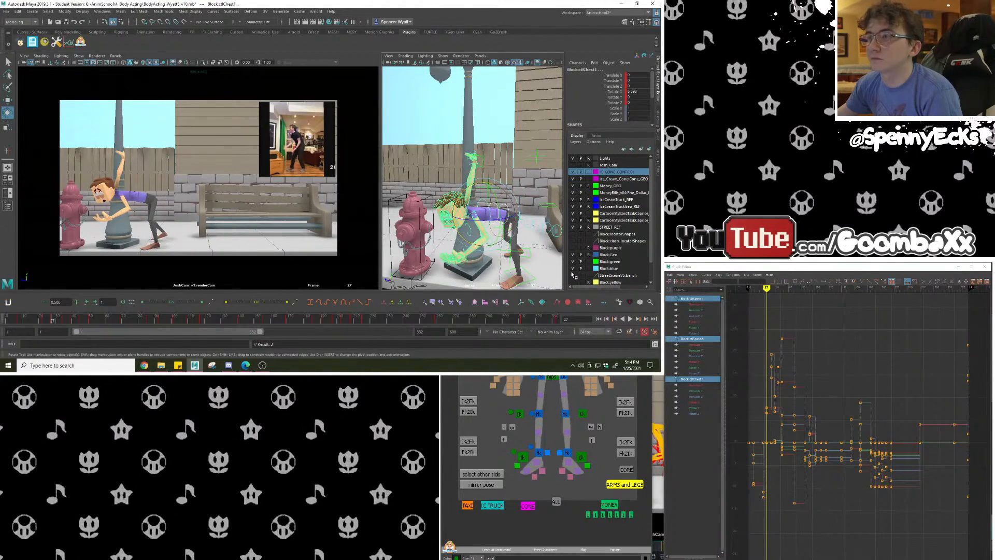
Move the body control at frame 27 toward the fire hydrant so the character leans farther past the lamp post.
left_click(552, 370)
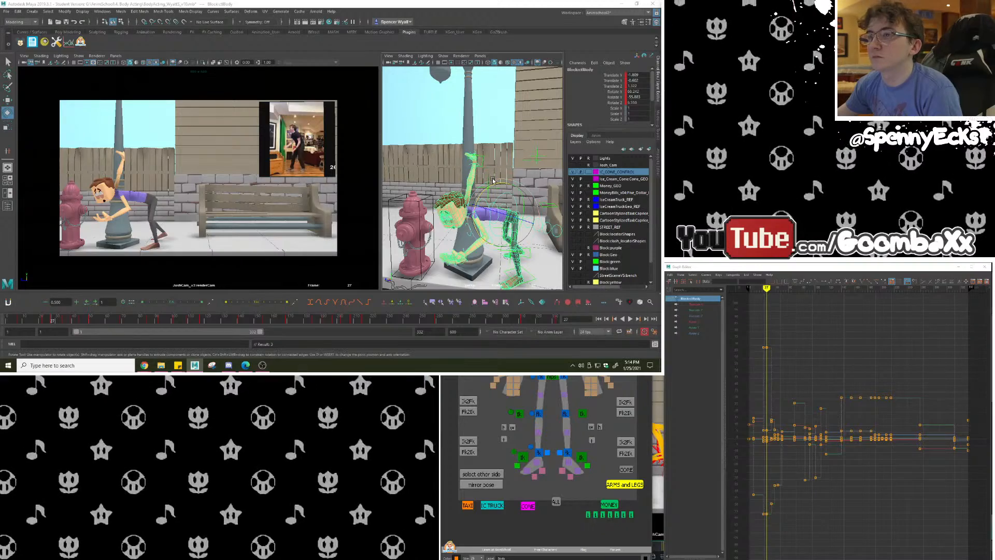
left_click_drag(492, 187, 507, 167, "alt")
key("w")
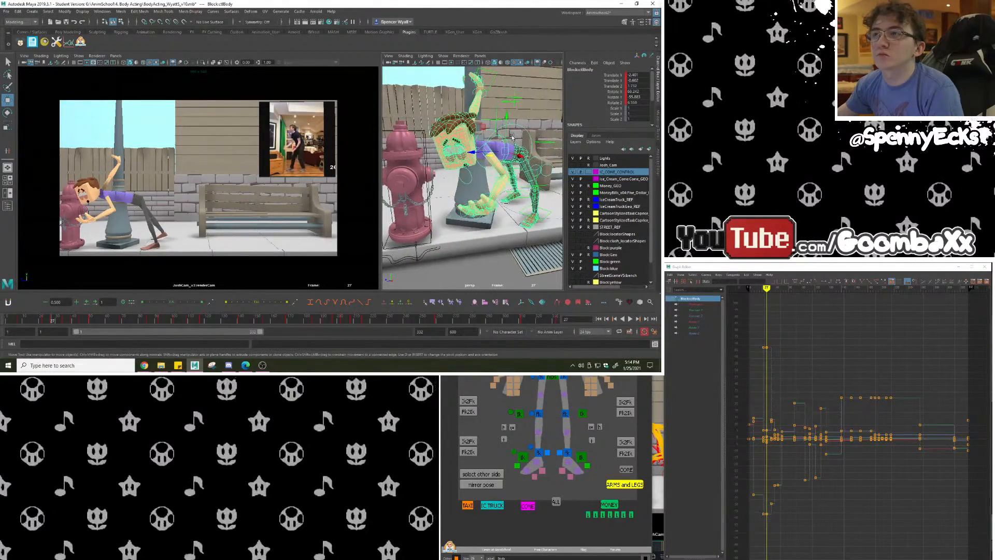
left_click_drag(507, 119, 460, 122)
left_click_drag(52, 319, 53, 320)
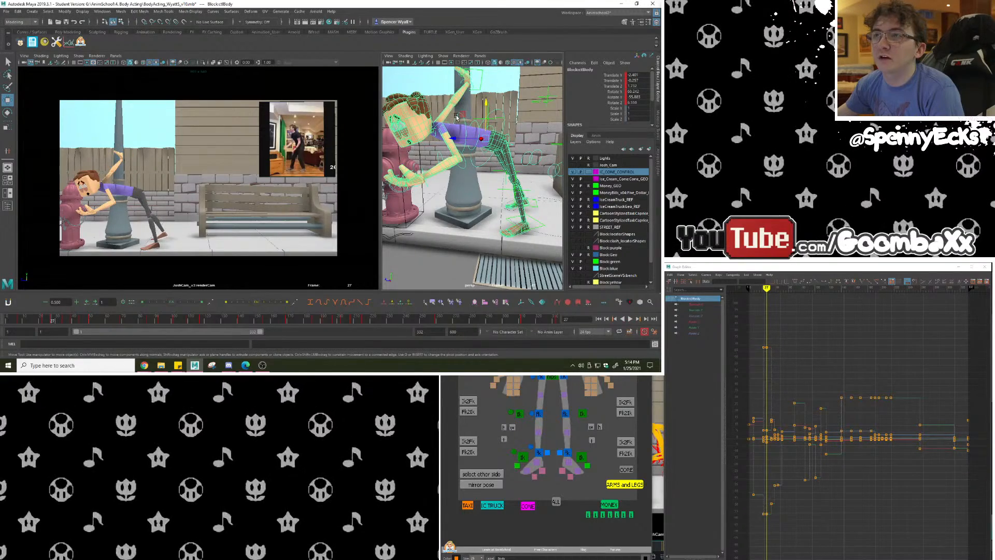
left_click(493, 124)
left_click(492, 124)
left_click_drag(492, 124, 450, 157, "alt")
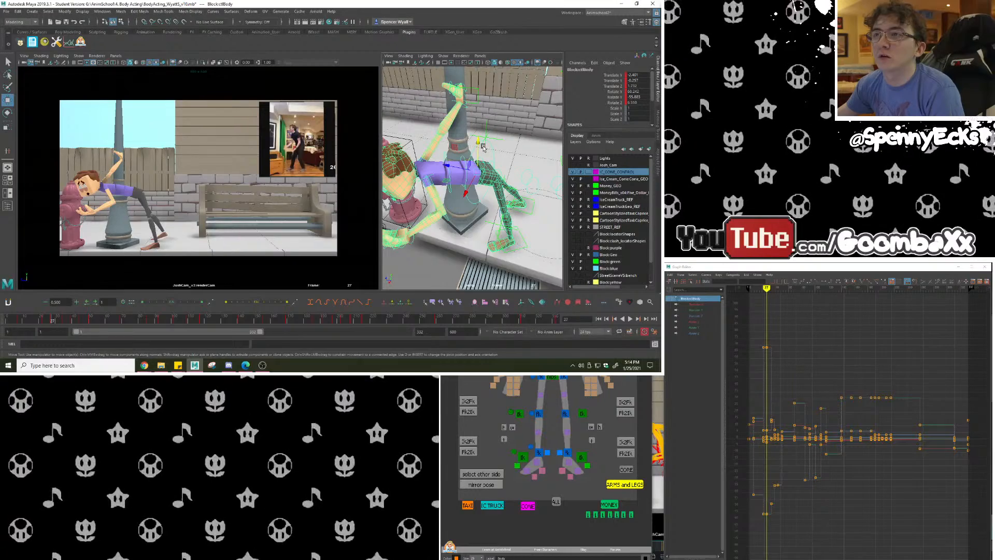
Lower the body control at frame 27 and select a leg pole vector control.
left_click_drag(479, 148, 479, 162)
left_click_drag(447, 198, 500, 177)
left_click(512, 199)
left_click(529, 195)
left_click(489, 174)
left_click(485, 175)
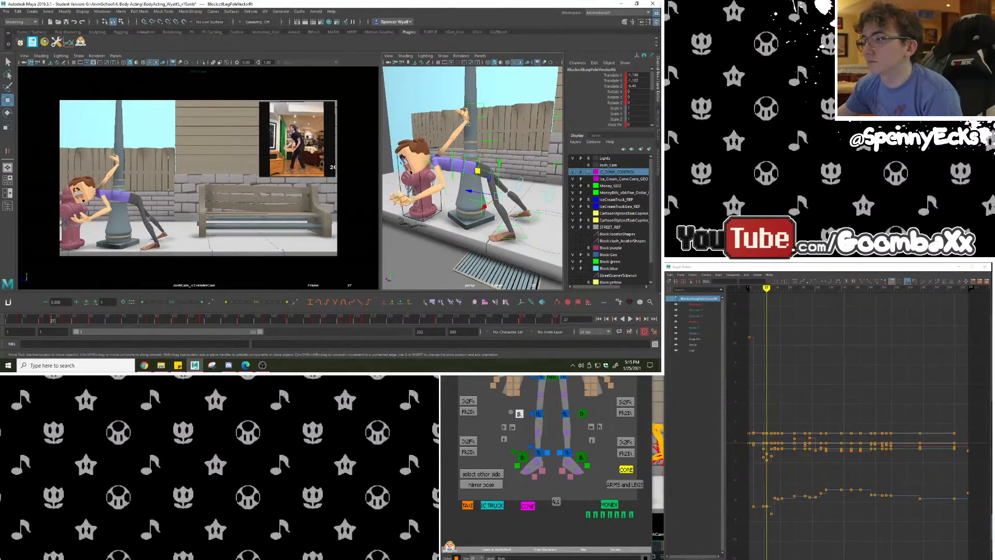
Rotate the spine and chest controls together again at frame 27 to bend the upper body farther down.
left_click(552, 364)
left_click(553, 351, "shift")
left_click(552, 339, "shift")
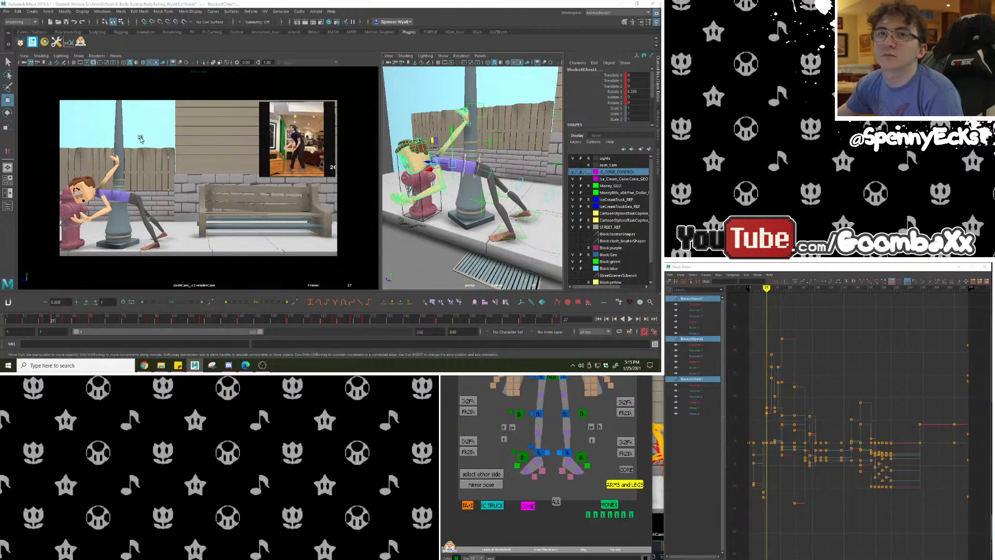
left_click(8, 113)
left_click_drag(437, 136, 433, 135)
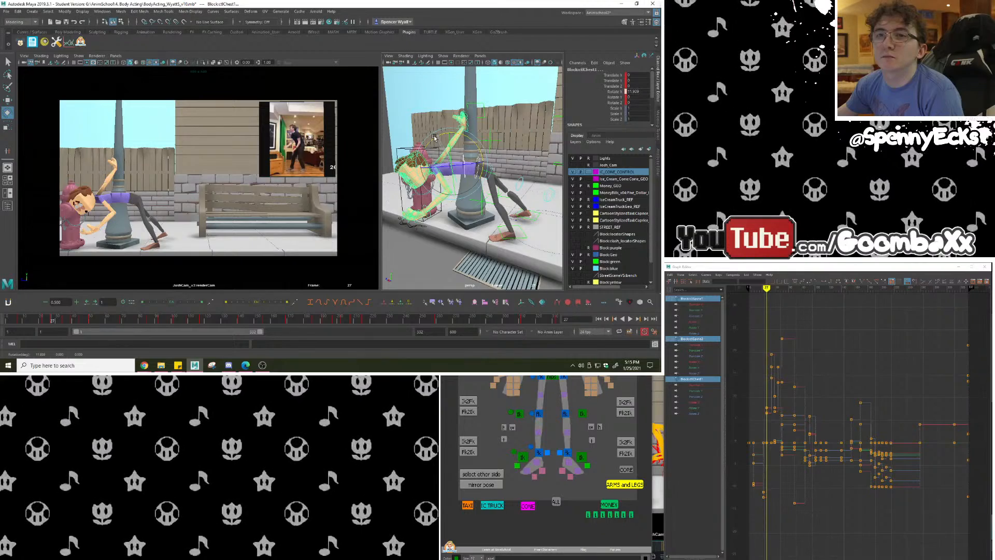
scroll(434, 136, "up", 3)
Adjust the chest control's rotation on its own at frame 27, and select the neck control.
left_click(552, 337)
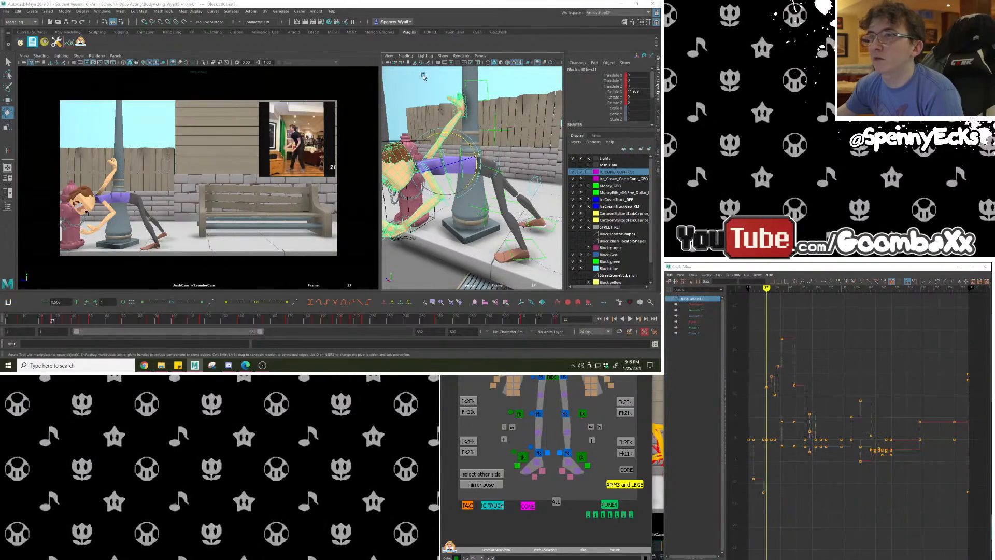
left_click_drag(456, 135, 500, 171)
left_click(470, 131)
scroll(547, 414, "up", 1)
scroll(547, 415, "down", 1)
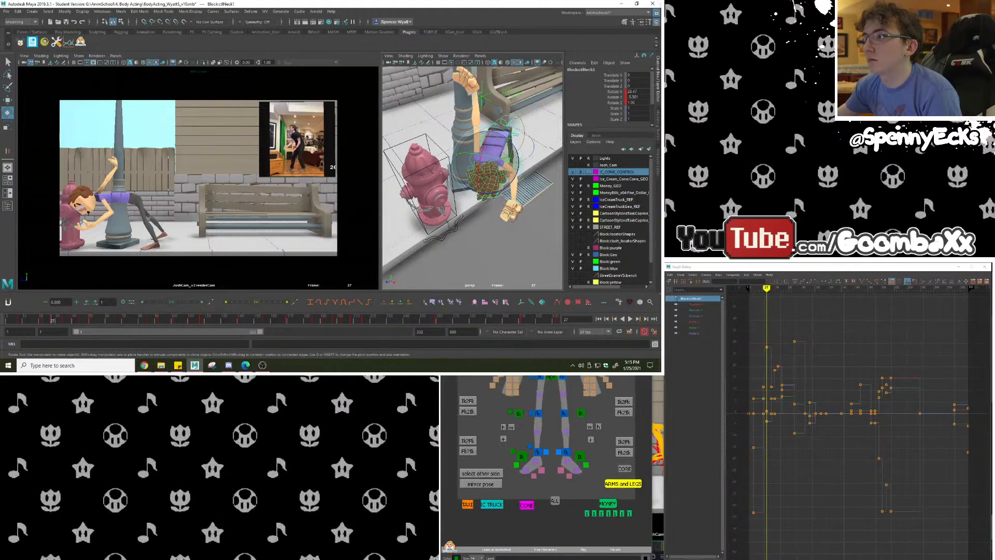
Select the head control and rotate the head at frame 27 so the face turns up toward the fire hydrant.
middle_click_drag(547, 414, 551, 442, "alt")
scroll(559, 321, "down", 1)
middle_click_drag(560, 321, 558, 336, "alt")
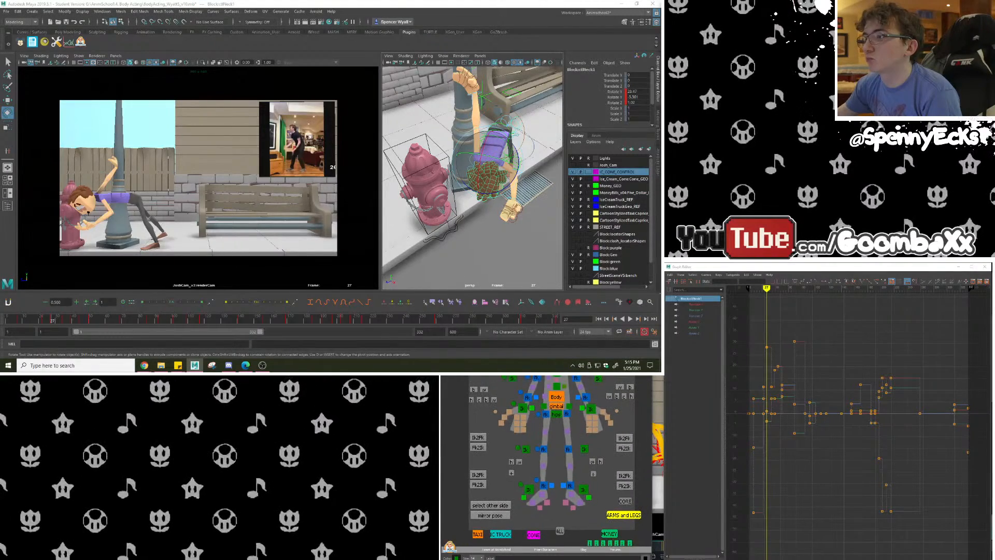
left_click(557, 335)
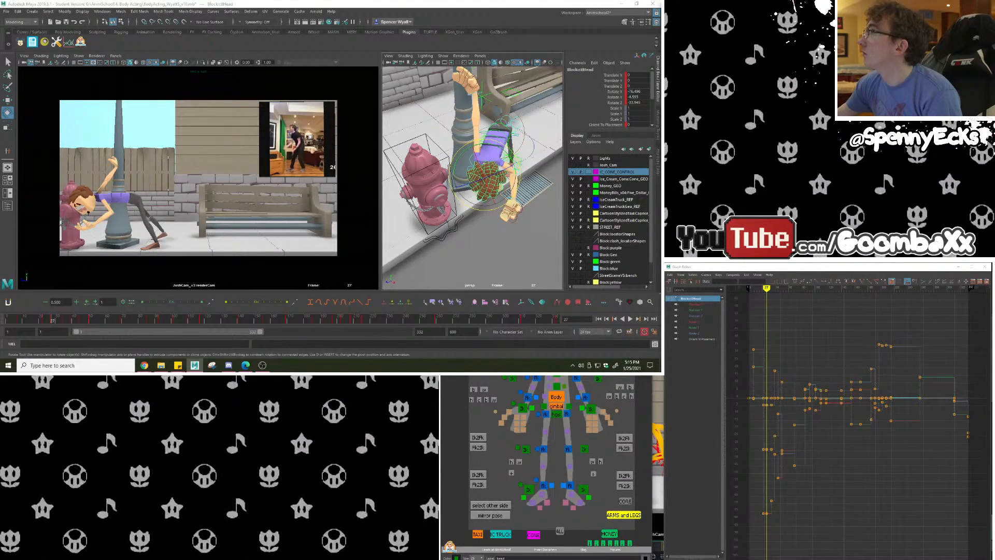
left_click_drag(441, 151, 465, 160, "alt")
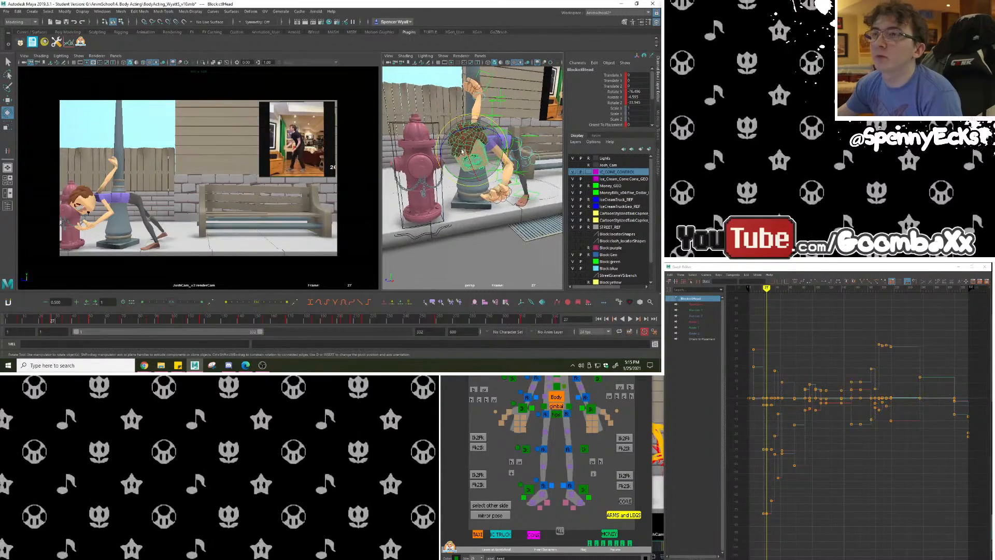
scroll(465, 161, "up", 2)
middle_click_drag(465, 161, 465, 171, "alt")
left_click_drag(465, 170, 462, 141)
left_click_drag(457, 187, 429, 181)
Shift the head control slightly, refine its rotation, and key the head at frame 27.
left_click(8, 99)
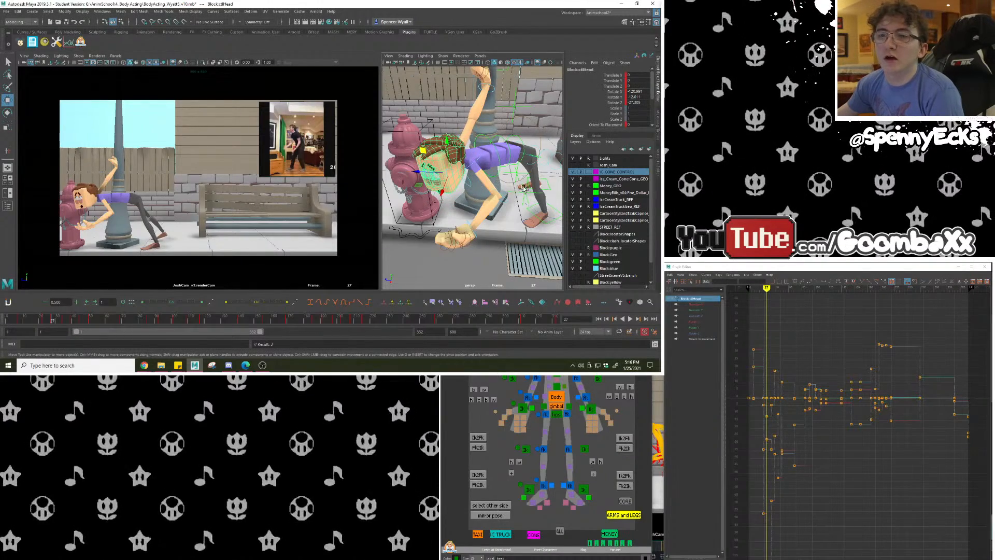
left_click_drag(522, 183, 519, 201, "alt")
left_click_drag(418, 201, 448, 201)
left_click(8, 113)
key("shift+e")
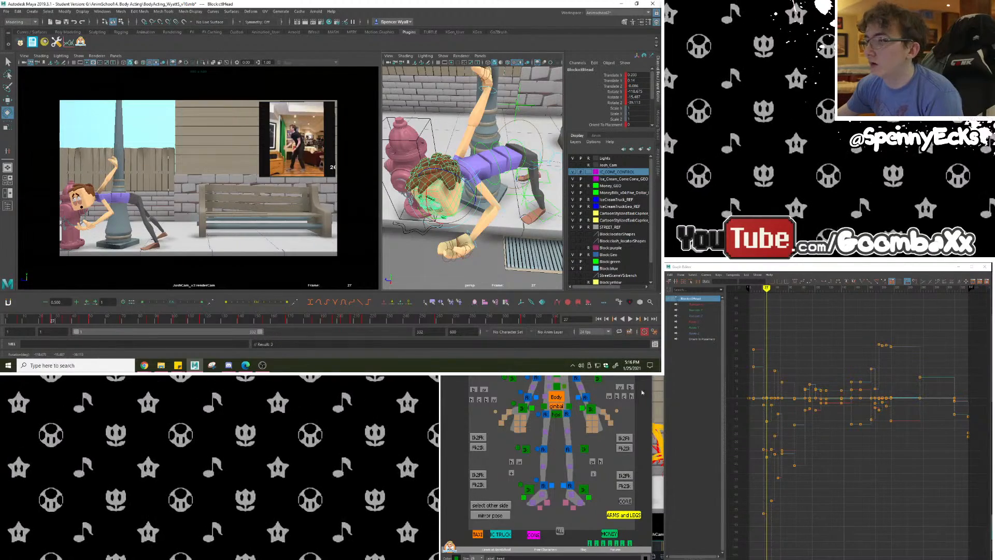
Raise the eye aim control high above the street at frame 27 and key it so the character looks up.
left_click(557, 378)
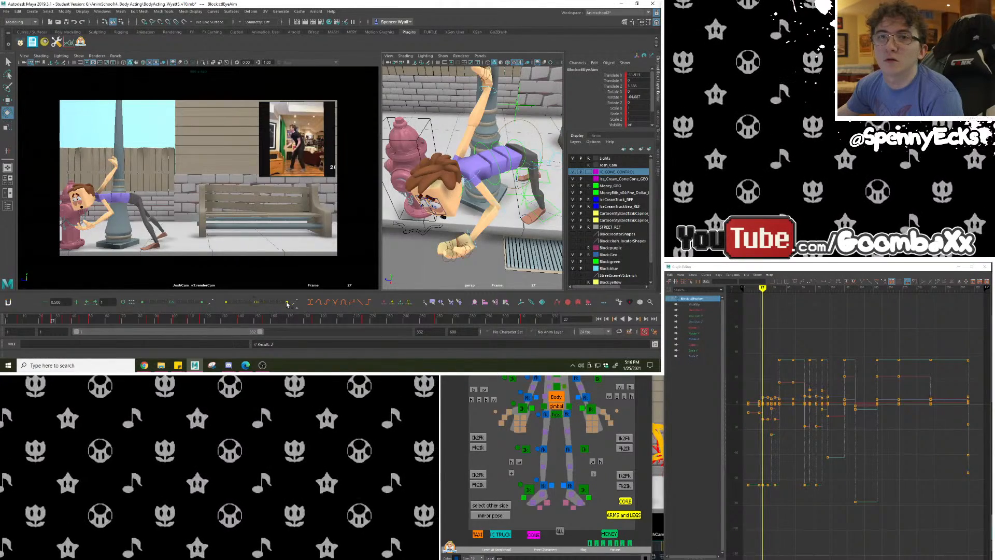
left_click_drag(469, 209, 505, 168, "alt")
right_click_drag(505, 168, 490, 178, "alt")
mouse_move(490, 179)
middle_mouse_down("alt")
mouse_move(492, 202)
mouse_move(501, 182)
middle_mouse_up("alt")
right_click_drag(500, 181, 466, 179, "alt")
left_click_drag(467, 178, 474, 168, "alt")
middle_click_drag(474, 168, 495, 174, "alt")
left_click(9, 101)
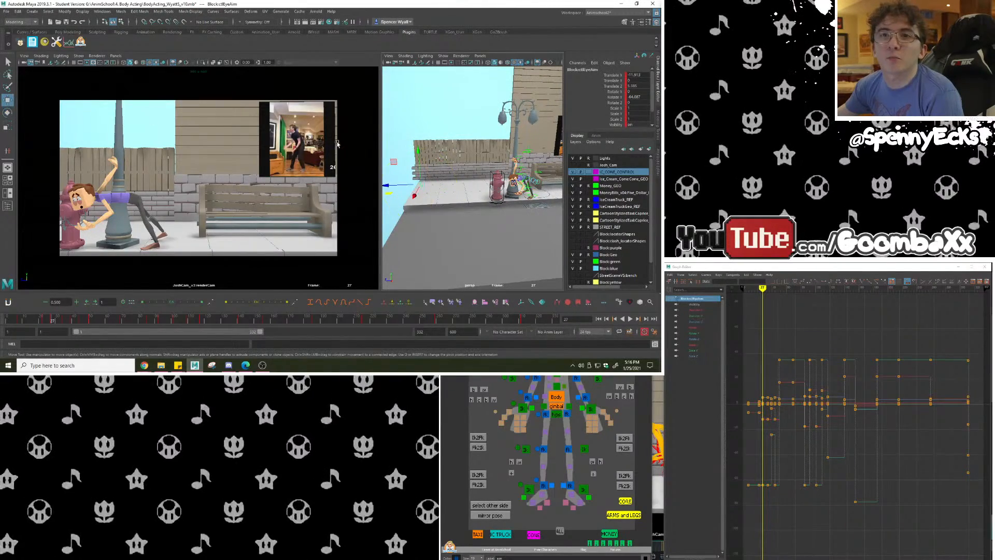
left_click_drag(417, 147, 414, 117)
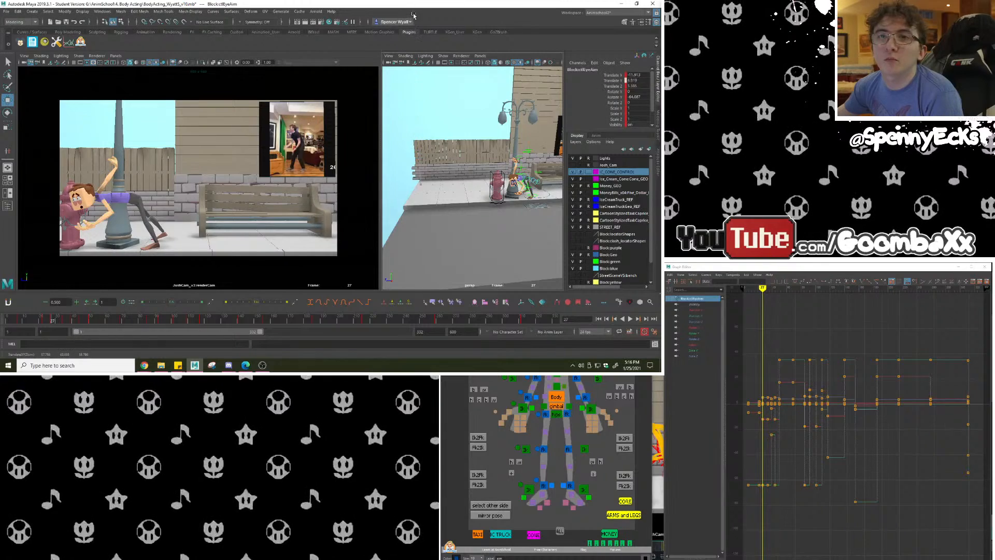
left_click_drag(416, 37, 416, 38)
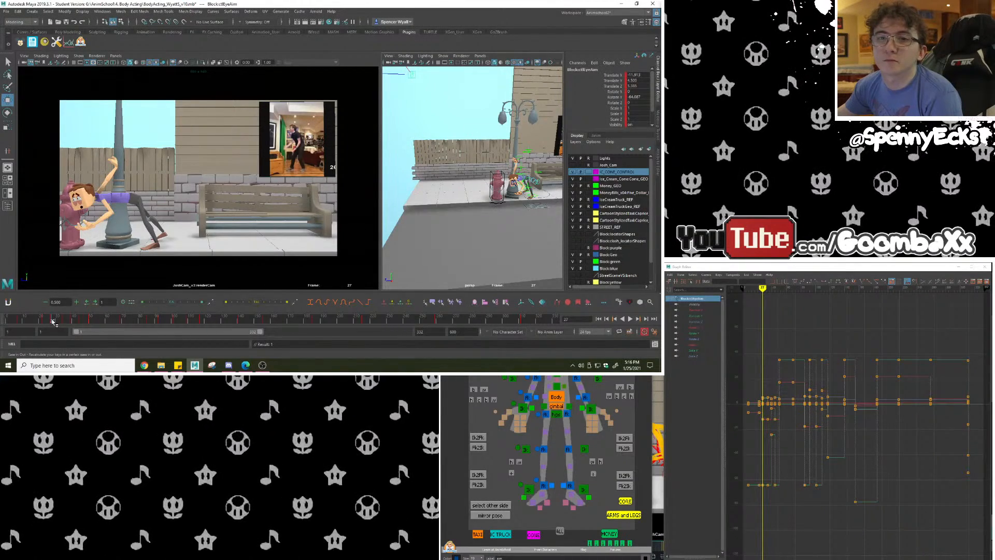
Try to move the eye aim control toward the bench side at frame 40, and undo the move.
mouse_move(54, 323)
left_mouse_down()
mouse_move(61, 323)
mouse_move(45, 322)
mouse_move(88, 327)
mouse_move(74, 326)
left_mouse_up()
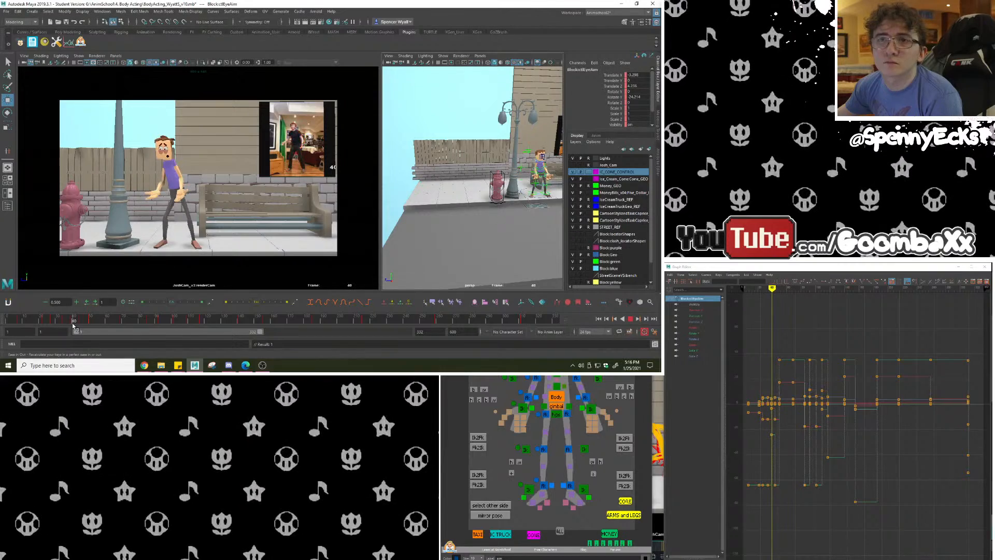
left_click_drag(438, 230, 526, 190, "alt")
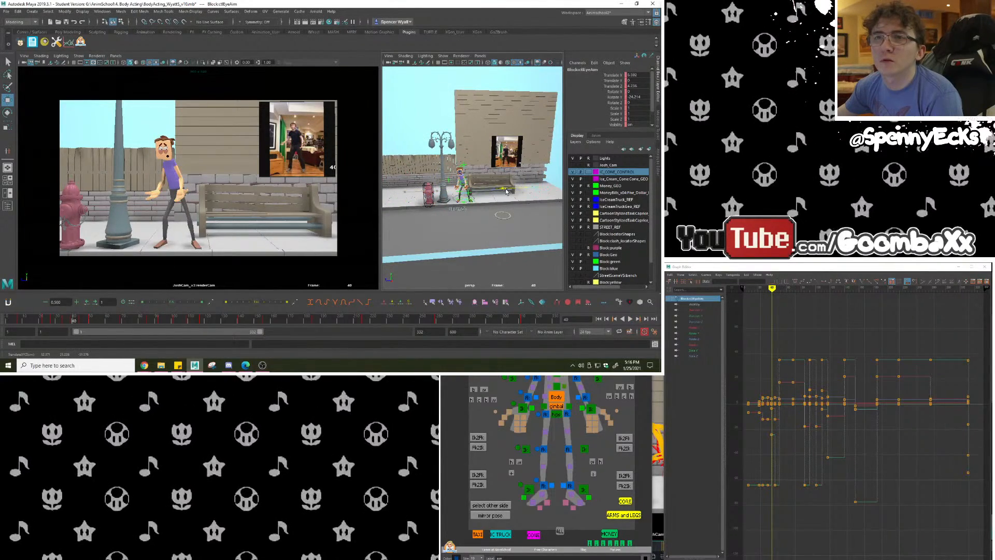
key("ctrl+z")
Move the eye aim control across to the bench side of the character at frame 39.
left_click(73, 322)
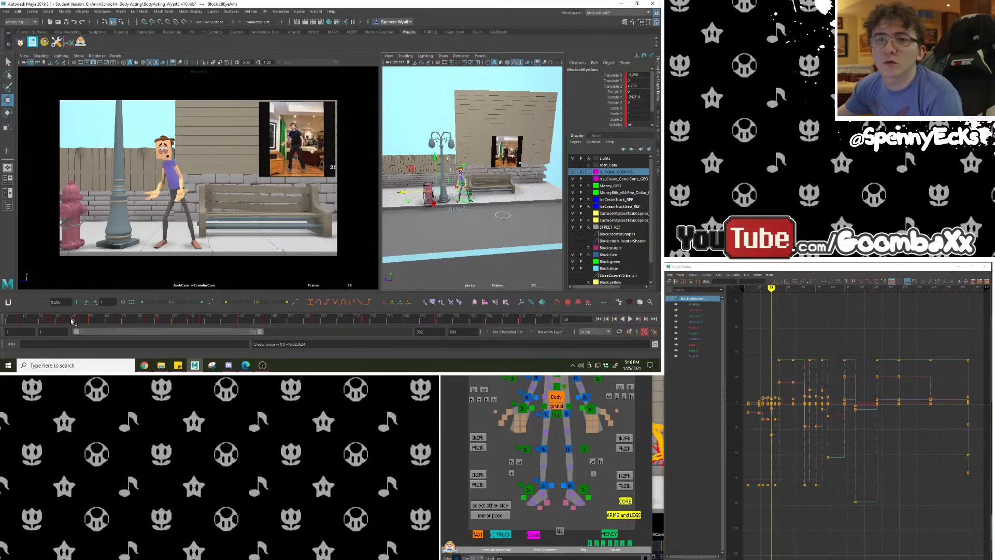
scroll(414, 190, "down", 3)
left_click_drag(409, 188, 486, 185)
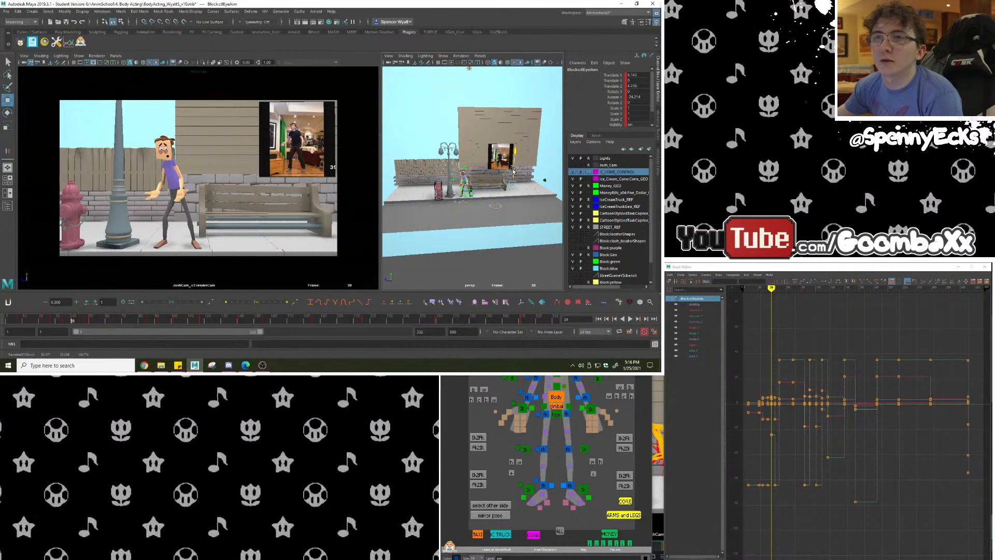
Play back and scrub the opening section of the animation to review the new poses and their timing.
key("alt+v")
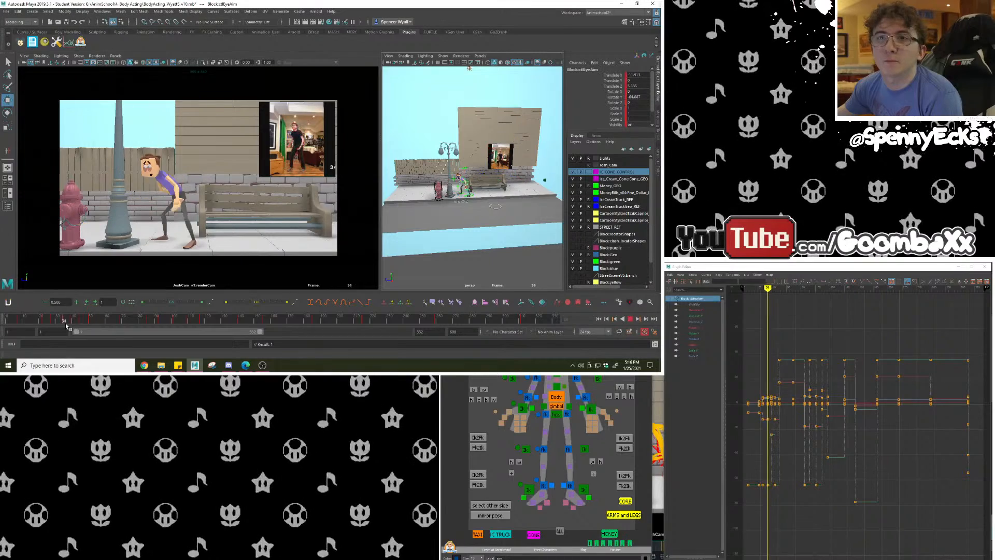
left_click_drag(85, 330, 51, 330)
left_click(631, 320)
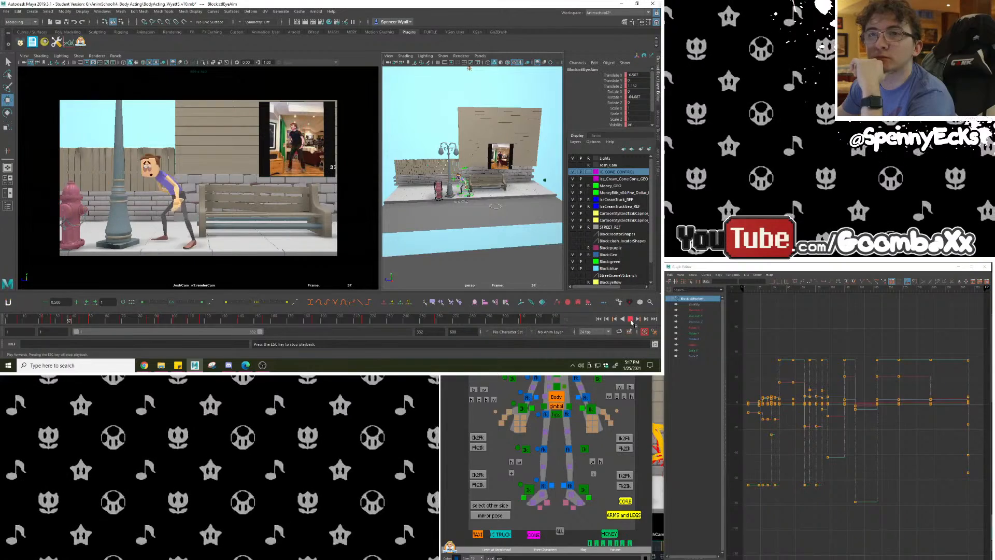
left_click_drag(30, 321, 22, 320)
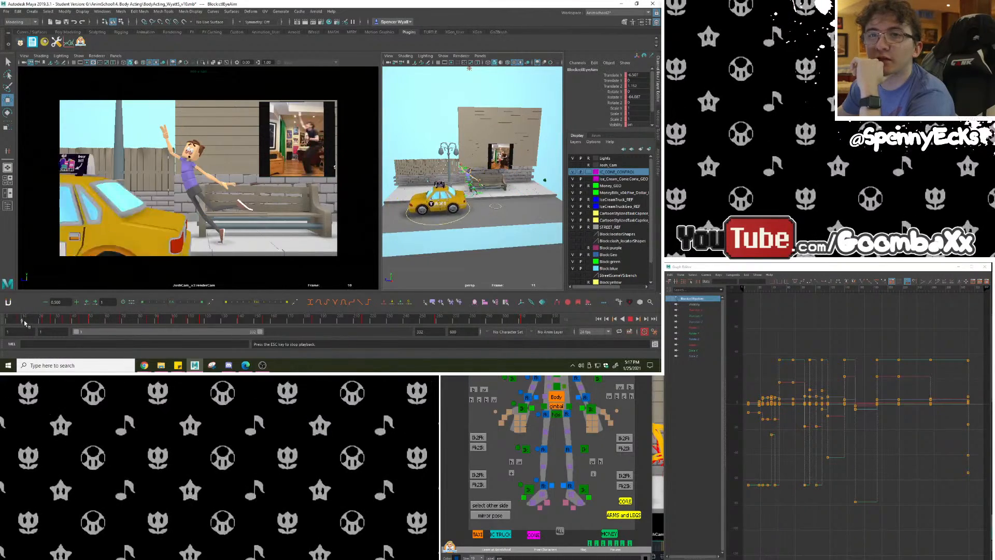
Play back and scrub around frame 27 to check the pose by the fire hydrant.
left_click(630, 319)
mouse_move(81, 322)
left_mouse_down()
mouse_move(45, 321)
mouse_move(75, 323)
mouse_move(52, 326)
left_mouse_up()
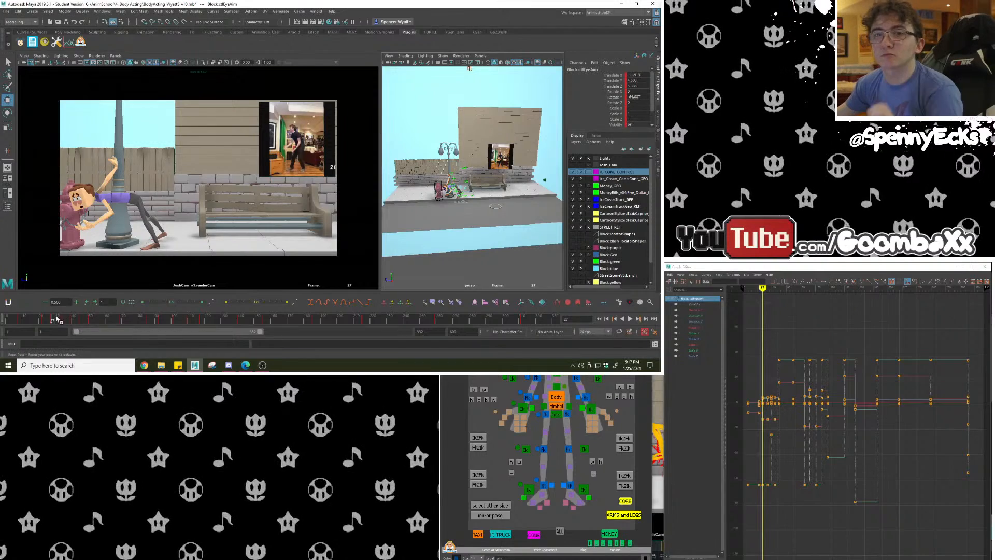
key("alt+v")
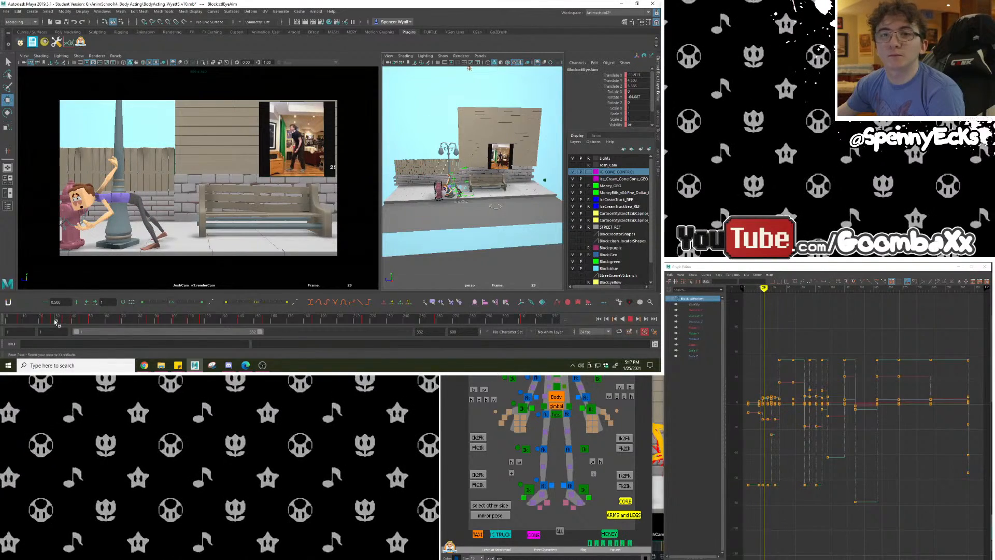
left_click_drag(56, 322, 53, 324)
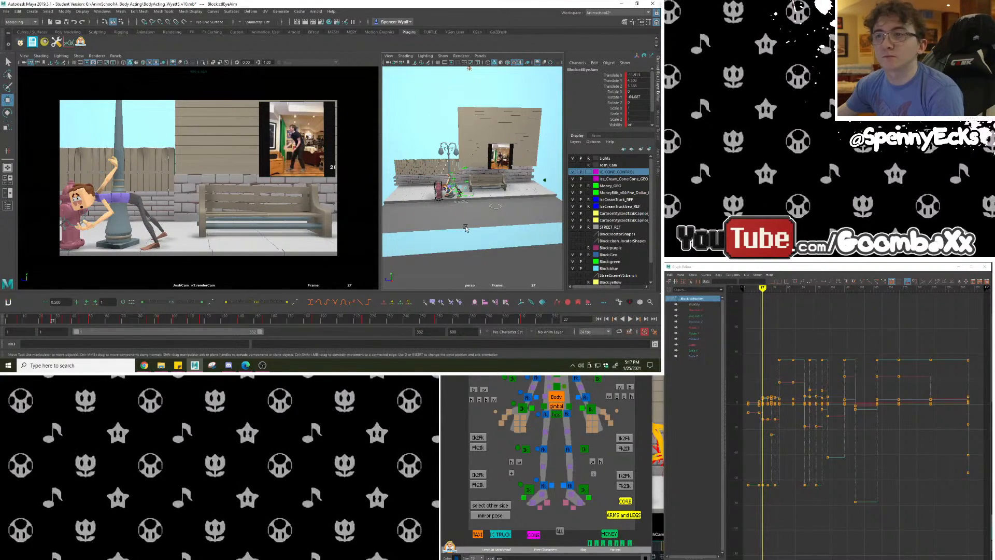
Select the body control and frame the character by the lamp post in the perspective view.
key("f")
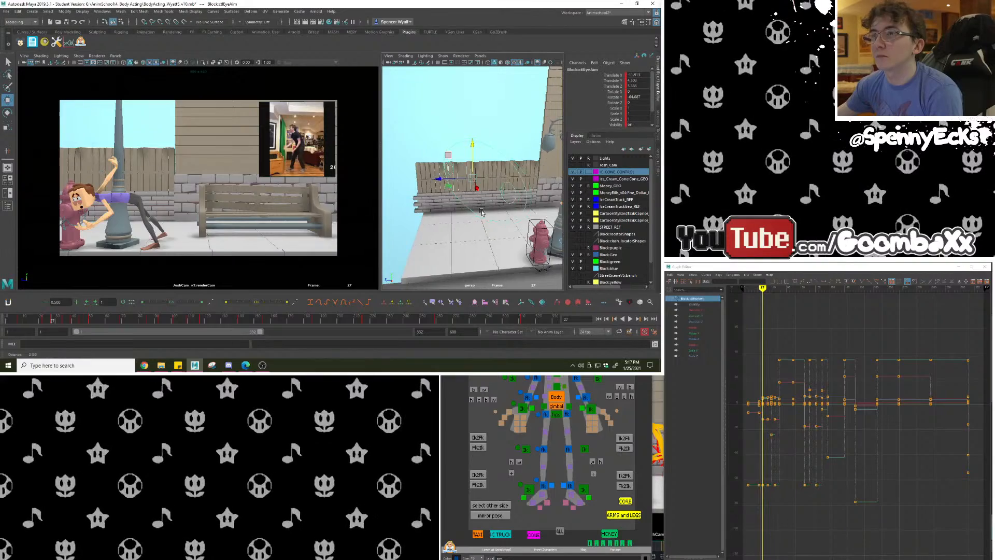
right_click_drag(482, 213, 481, 203, "alt")
middle_click_drag(481, 203, 428, 177, "alt")
left_click(565, 398)
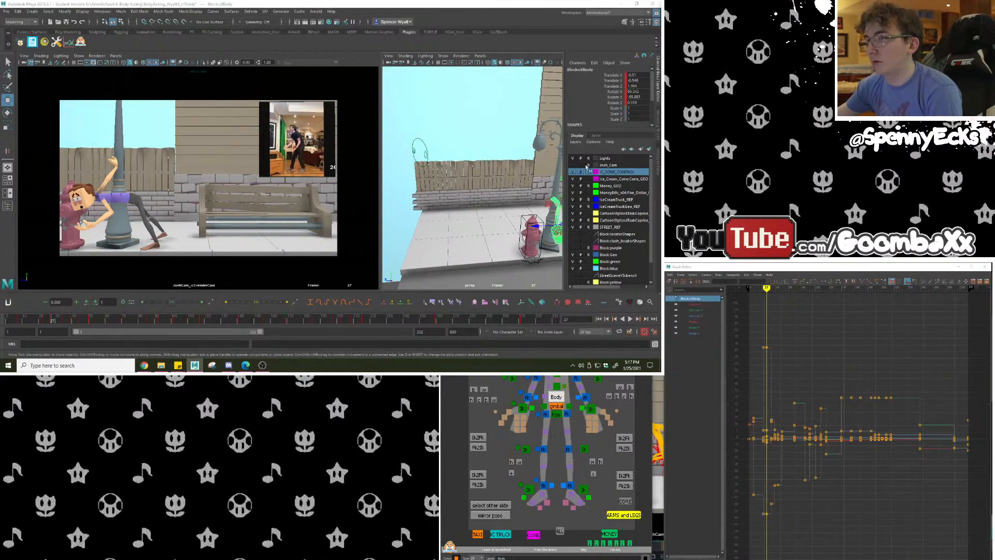
key("f")
right_click_drag(492, 238, 488, 198, "alt")
middle_click_drag(488, 199, 485, 262, "alt")
left_click_drag(485, 228, 478, 239, "alt")
middle_click_drag(483, 163, 497, 202, "alt")
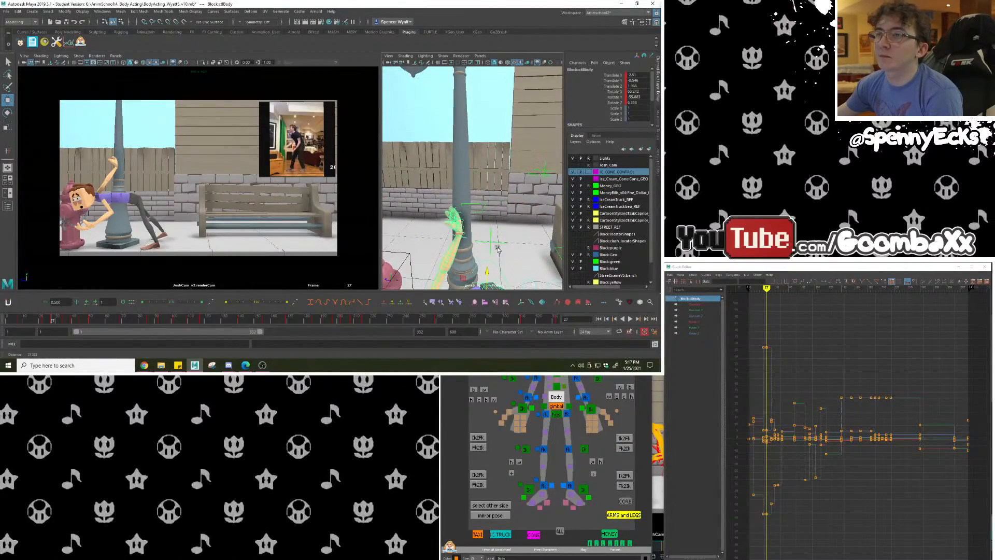
mouse_move(497, 232)
left_mouse_down("alt")
mouse_move(500, 196)
mouse_move(483, 220)
left_mouse_up("alt")
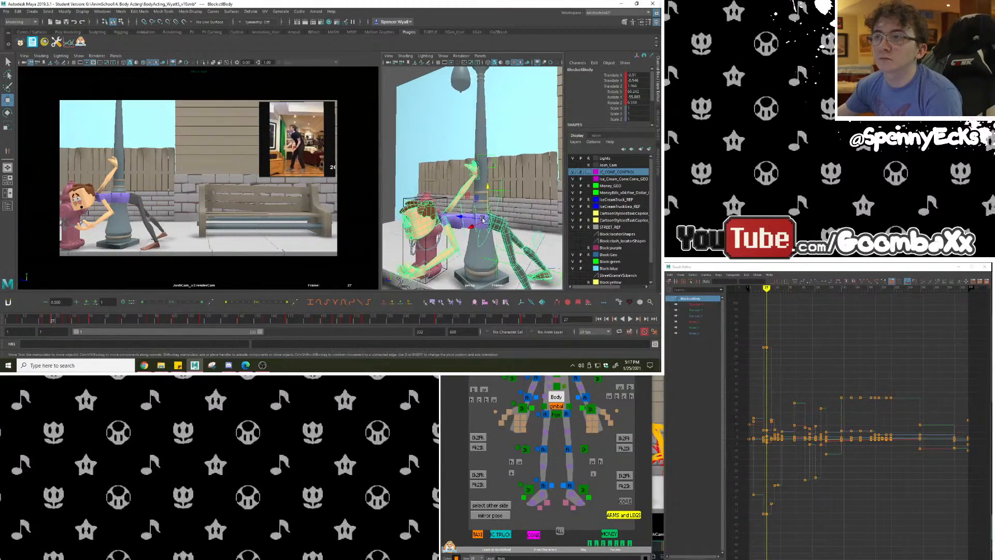
Try to shift the body control slightly at frame 28, and undo the move.
left_click_drag(51, 324, 54, 322)
left_click_drag(500, 245, 455, 232, "alt")
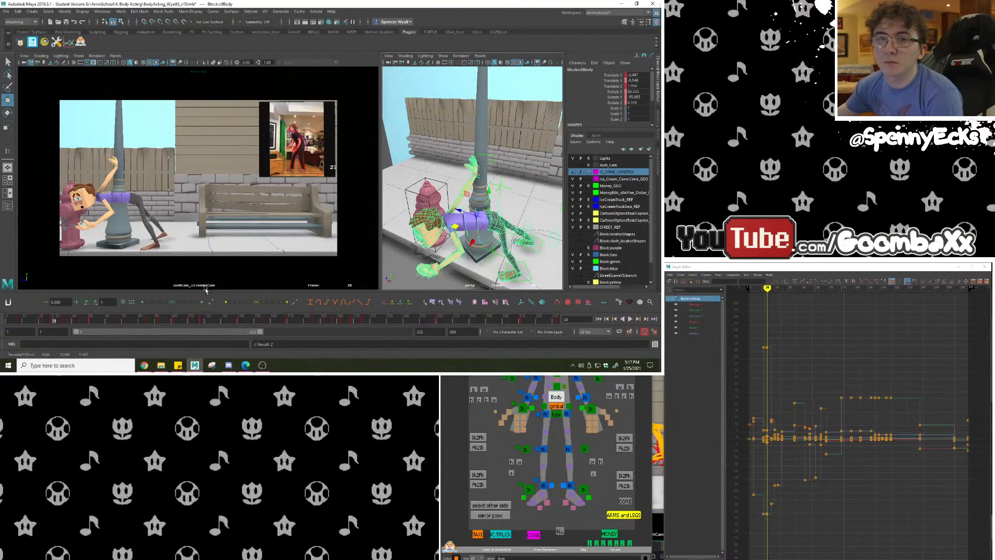
key("ctrl+z")
left_click(52, 322)
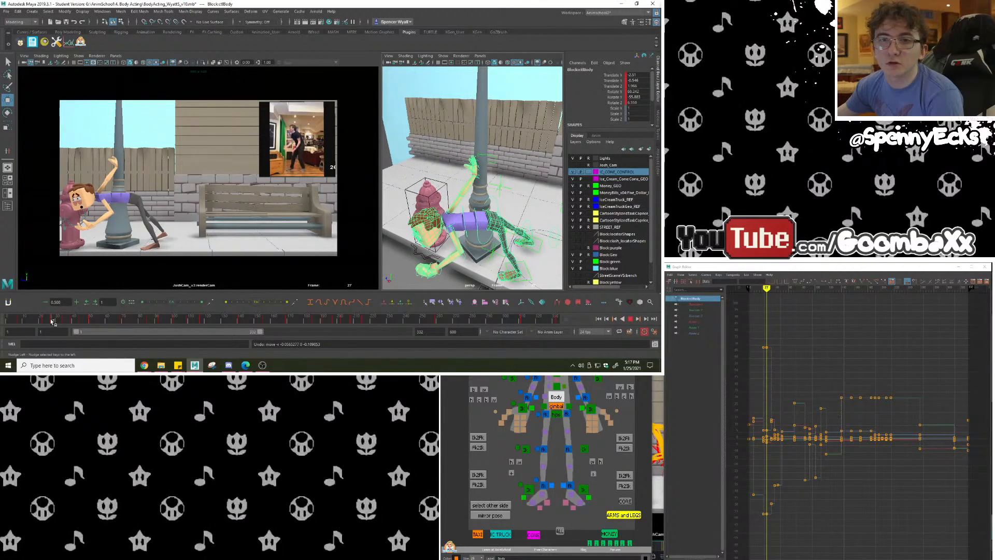
Try several tween blends between neighbouring poses on the body control at frame 27, undoing each one.
left_click(243, 302)
left_click(254, 302)
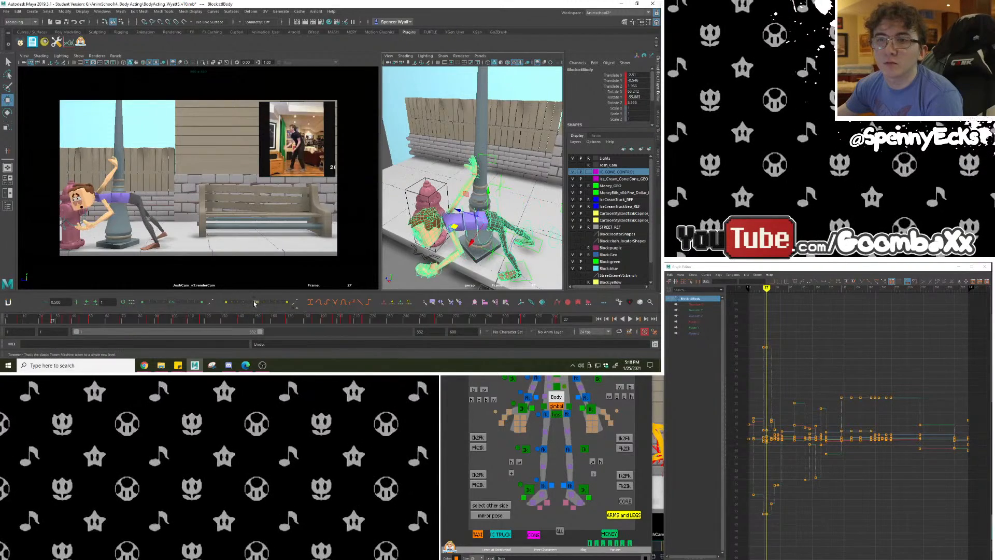
left_click(254, 303)
key("ctrl+z")
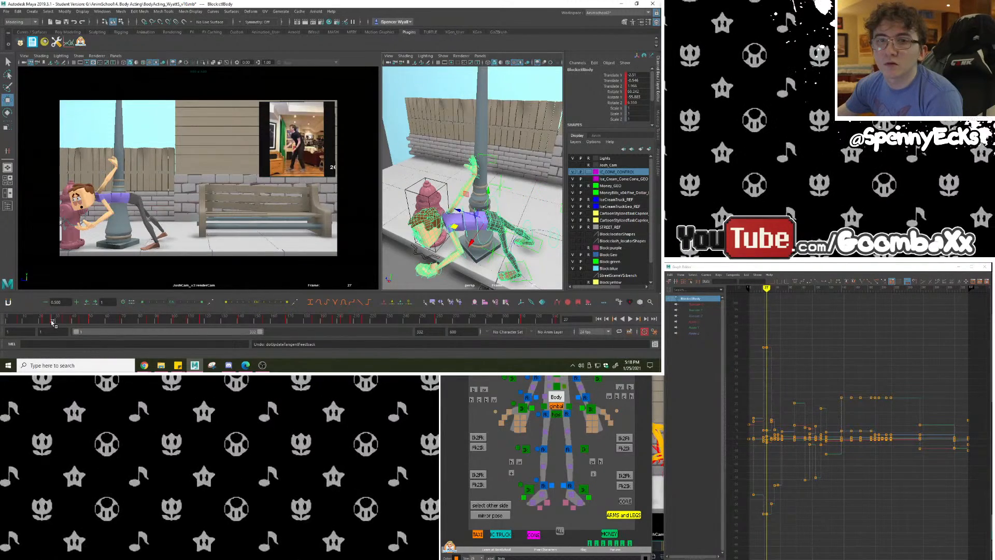
left_click_drag(54, 322, 52, 324)
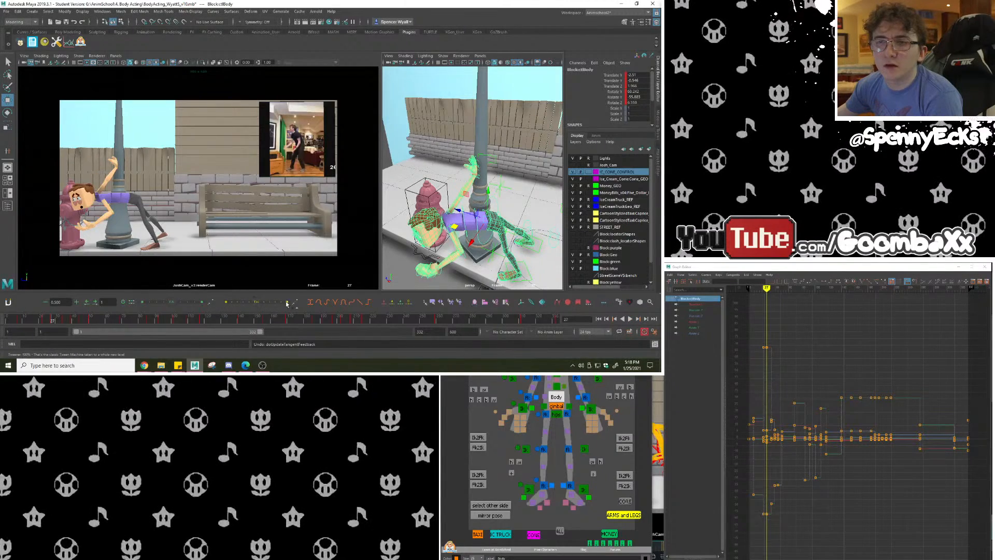
left_click(237, 303)
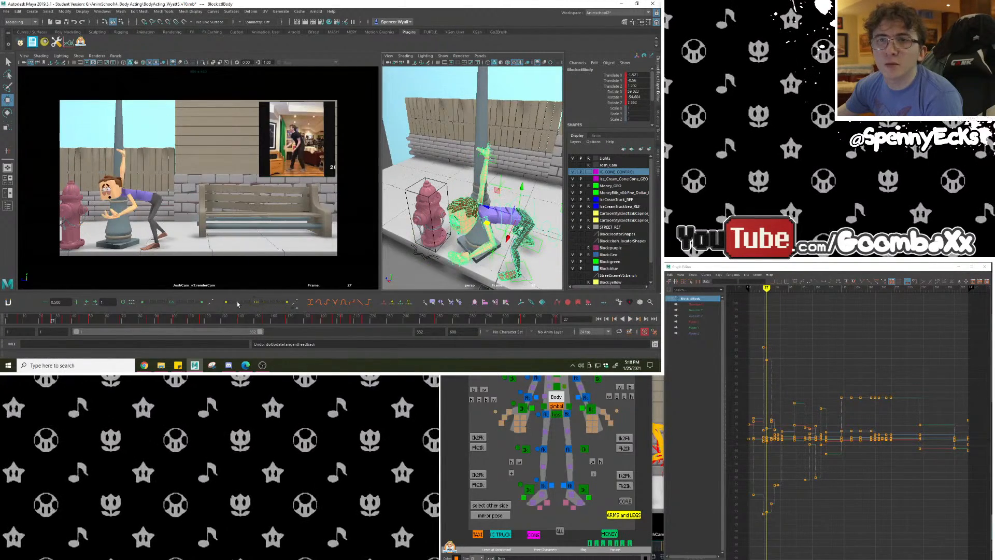
key("alt+v")
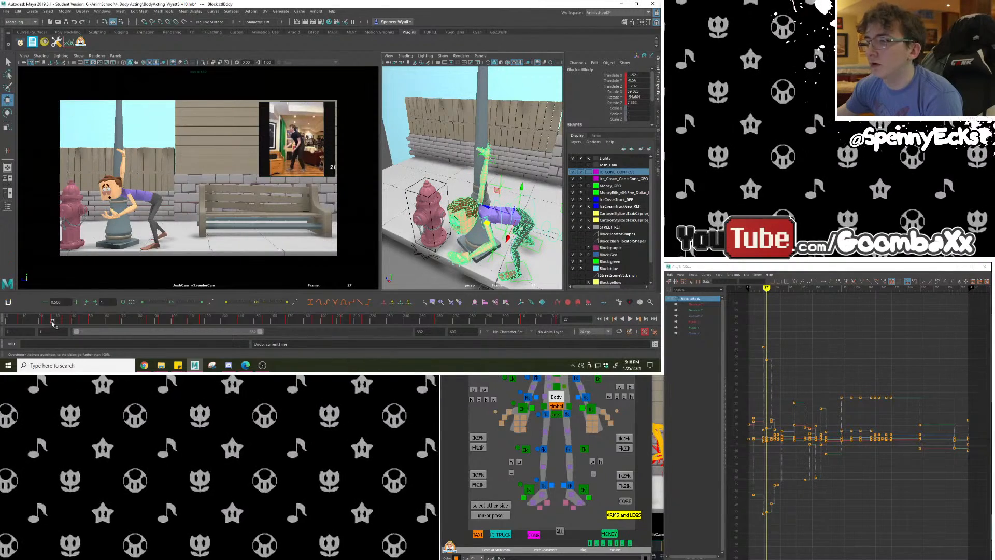
key("alt+v")
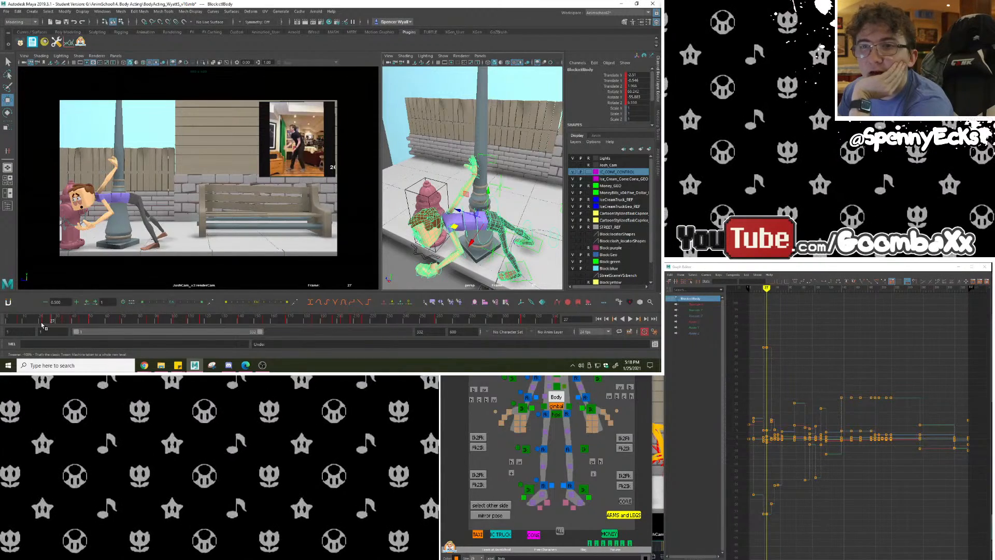
left_click(288, 302)
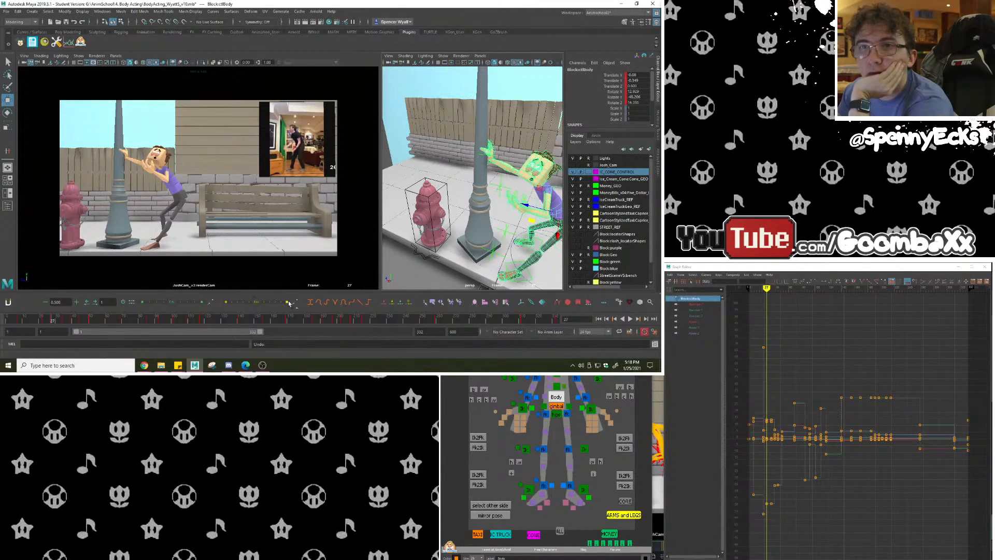
left_click(288, 302)
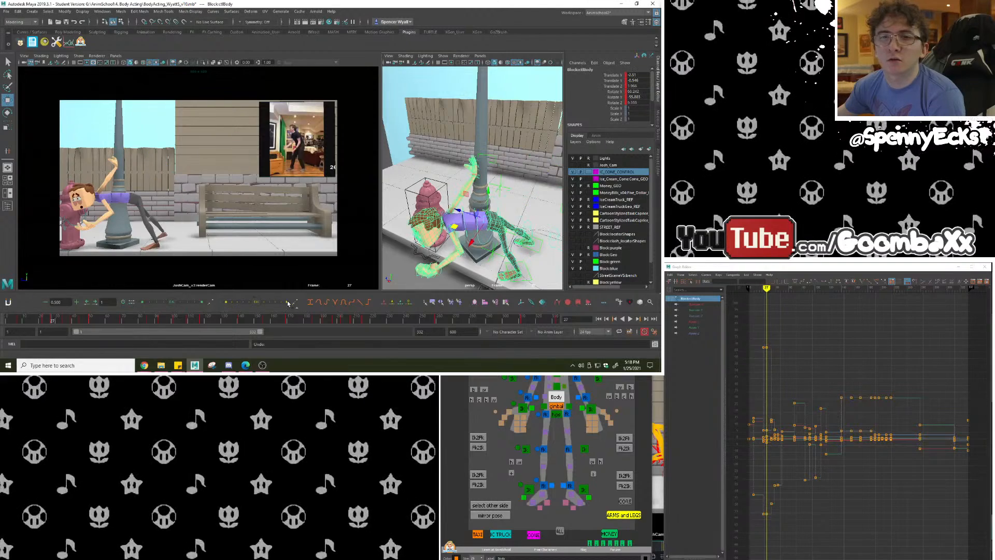
Set an in-between pose for the body control at frame 26, and delete its key at frame 27.
left_click(51, 319)
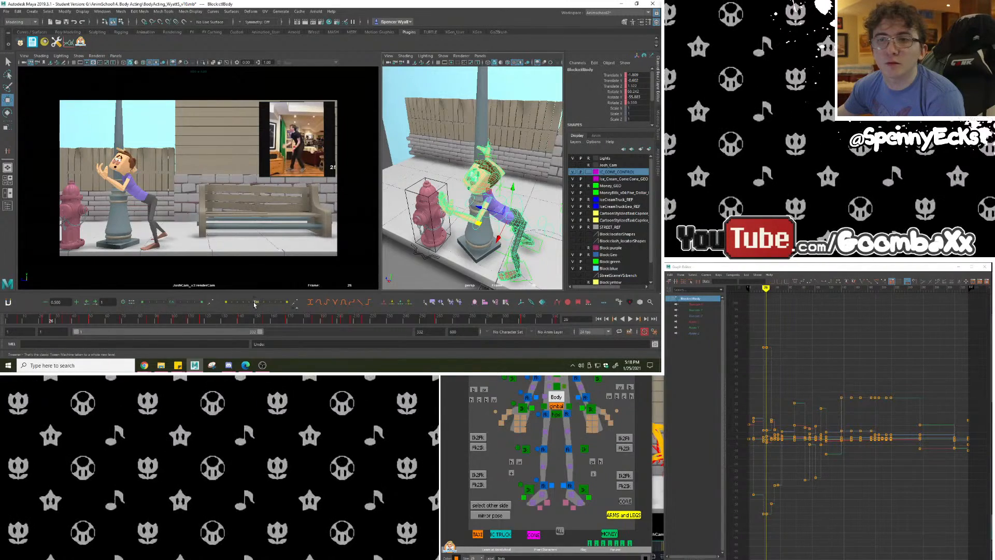
left_click(254, 304)
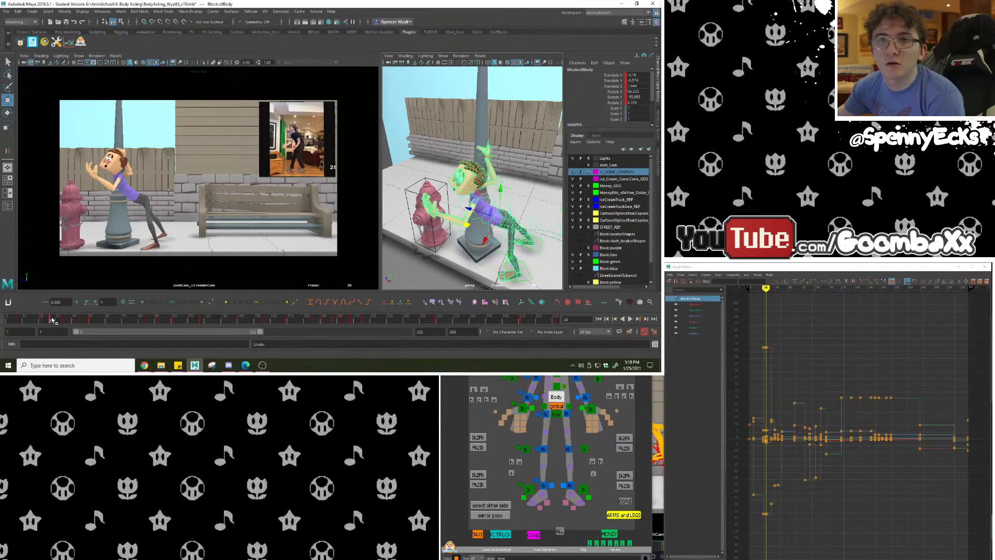
key("alt+period")
key("alt+v")
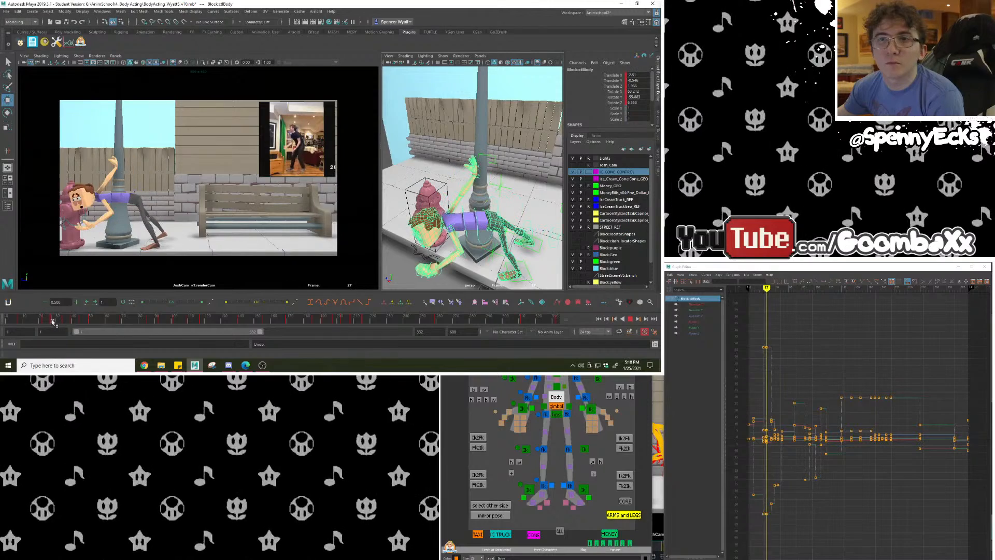
key("alt+v")
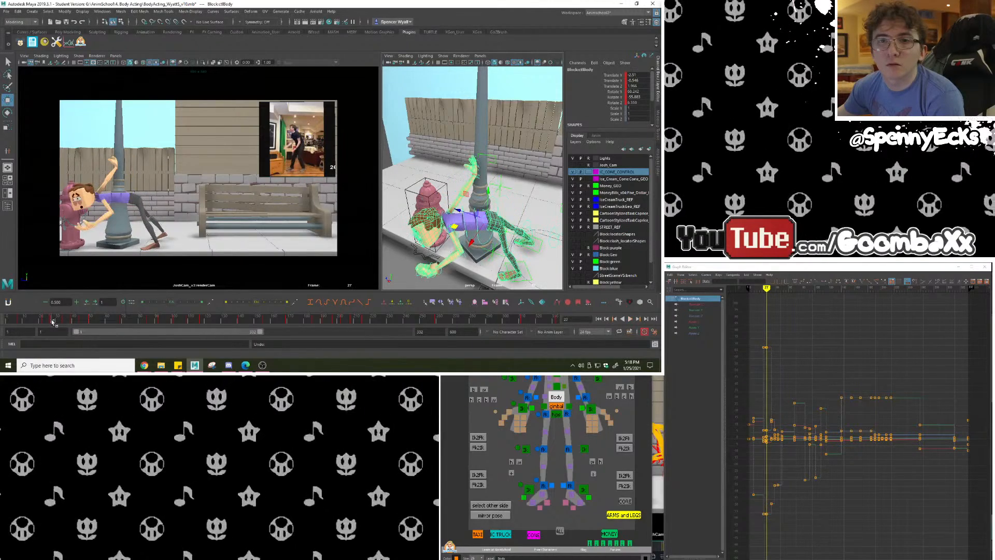
right_click(53, 323)
left_click(76, 226)
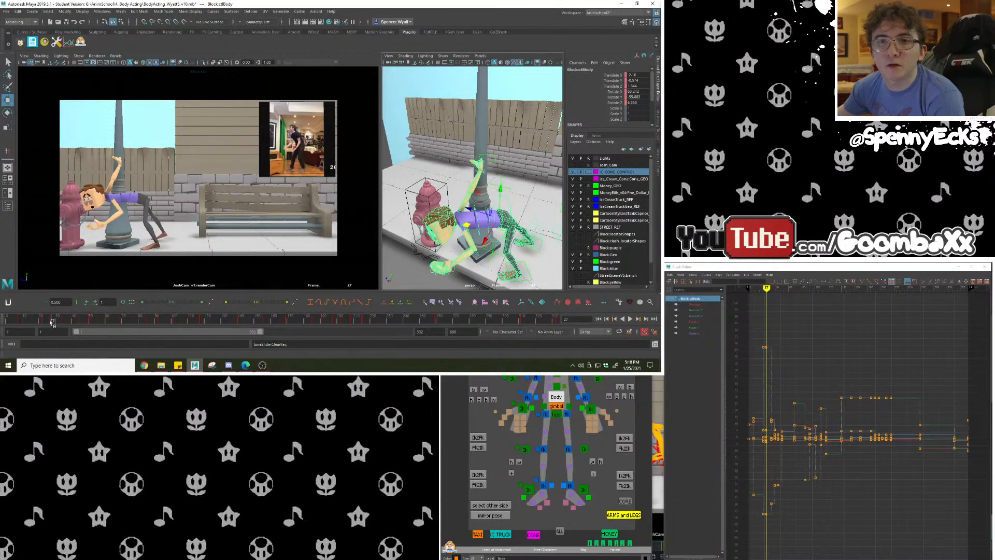
Shorten the playback range to the opening part of the animation and play it back to check the lean.
key("alt+v")
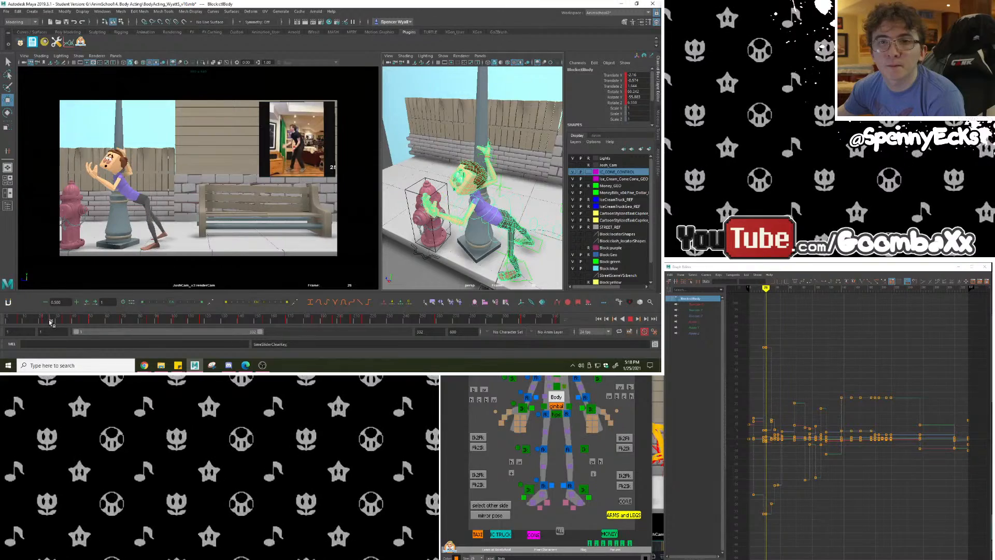
key("alt+v")
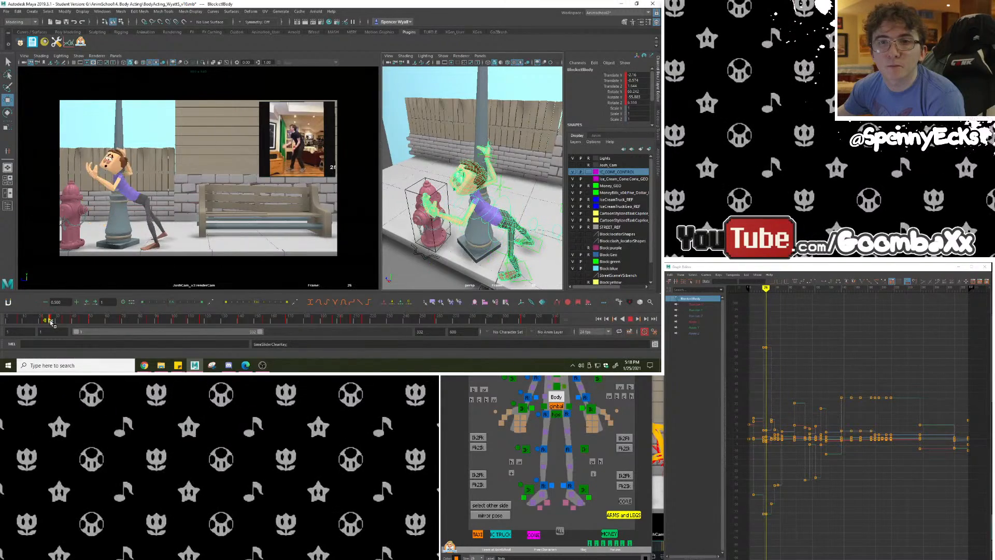
mouse_move(50, 322)
left_mouse_down()
mouse_move(68, 324)
mouse_move(33, 324)
mouse_move(57, 323)
left_mouse_up()
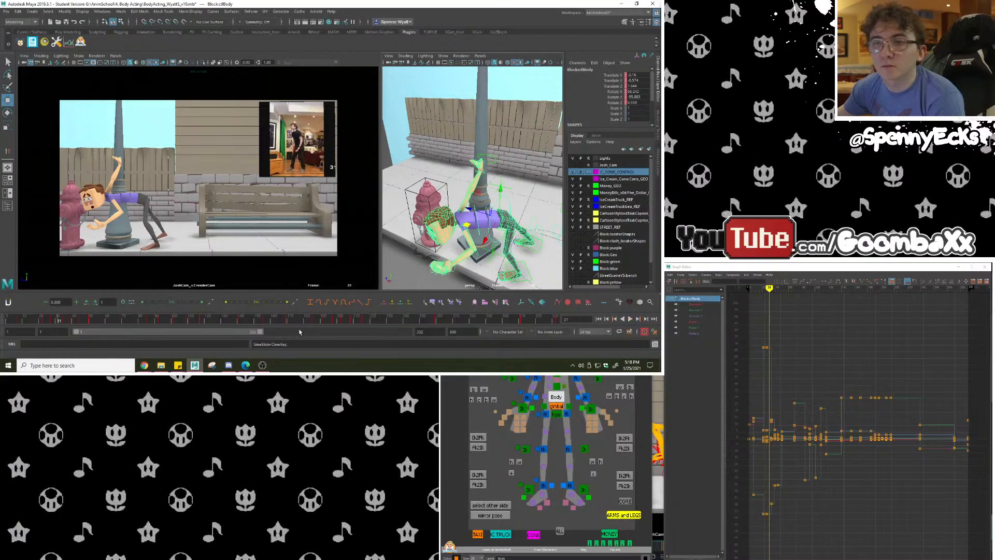
left_click_drag(261, 333, 152, 334)
key("alt+v")
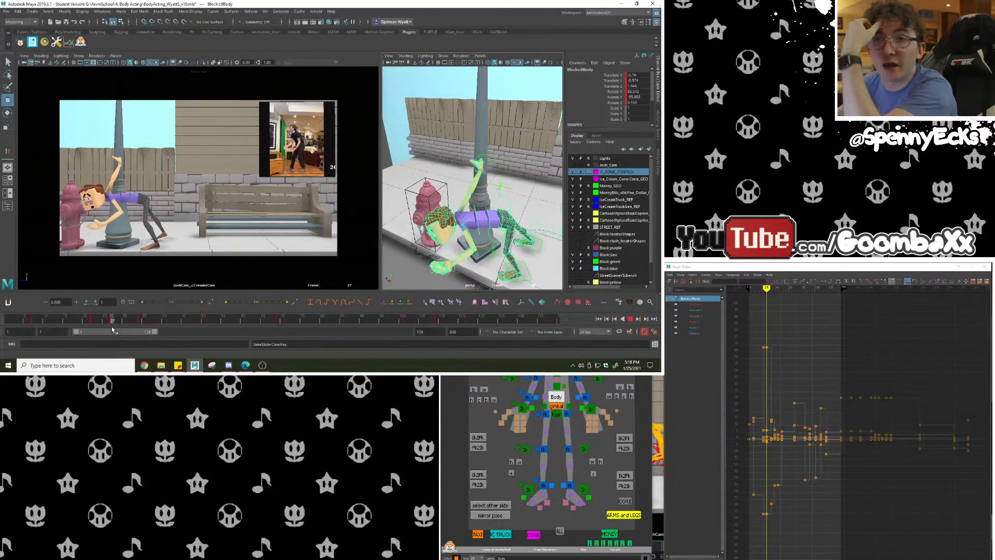
Rotate the raised arm's IK control at frame 27 so the hand turns toward the lamp post.
left_click_drag(492, 199, 498, 181, "alt")
right_click_drag(498, 182, 513, 195, "alt")
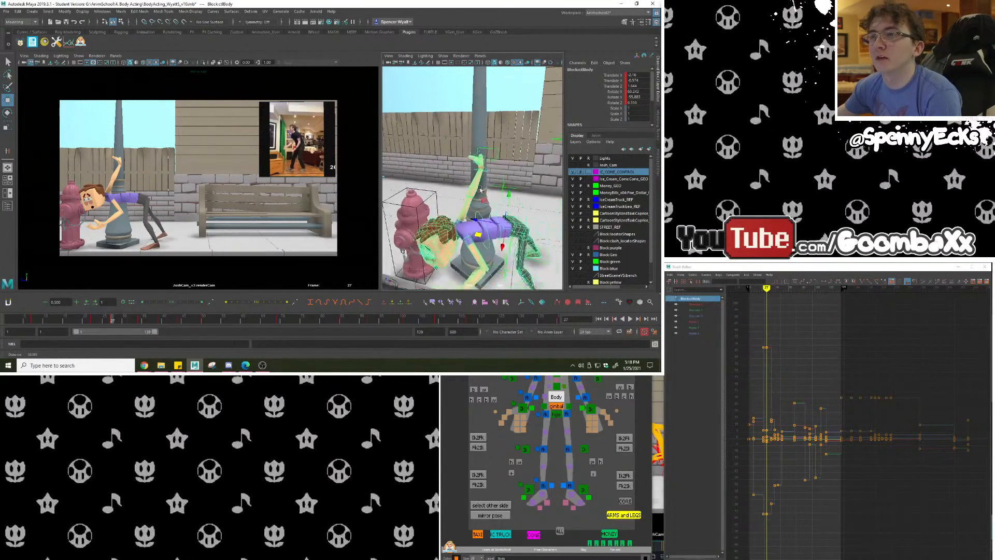
left_click_drag(513, 196, 479, 206, "alt")
left_click(503, 154)
left_click_drag(503, 154, 511, 139, "alt")
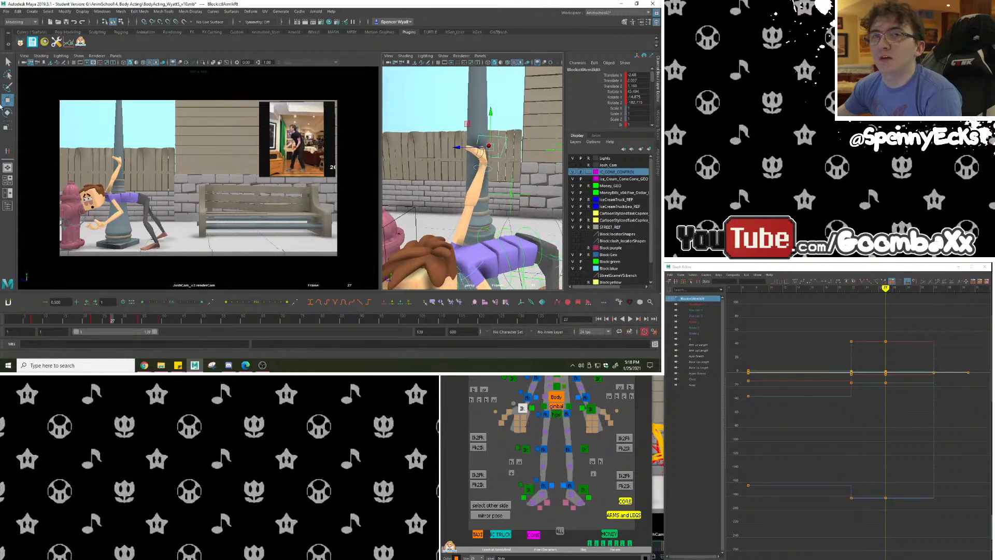
left_click(7, 113)
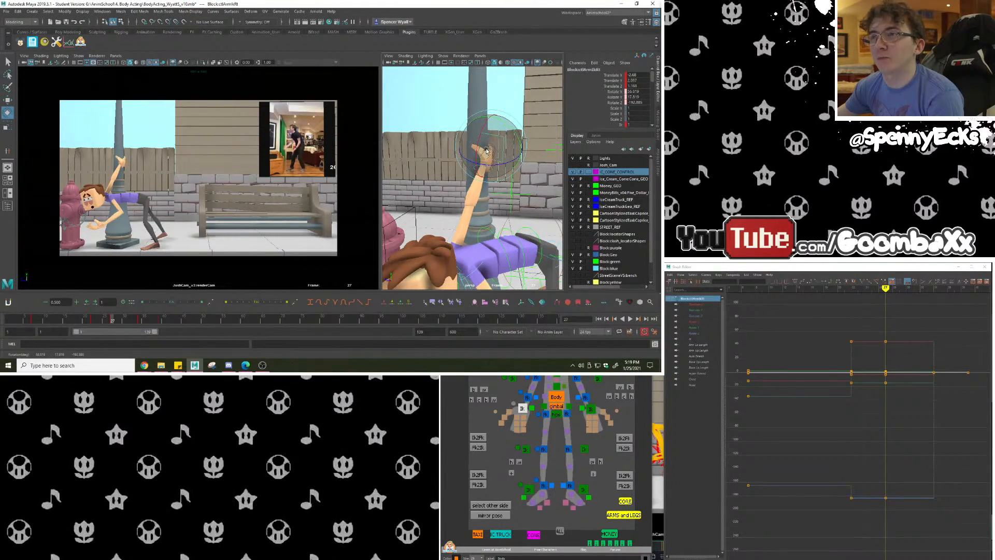
left_click_drag(484, 160, 482, 158)
left_click_drag(483, 158, 438, 155, "alt")
Lower the raised arm's IK control and shift it against the lamp post at frame 27.
left_click(8, 100)
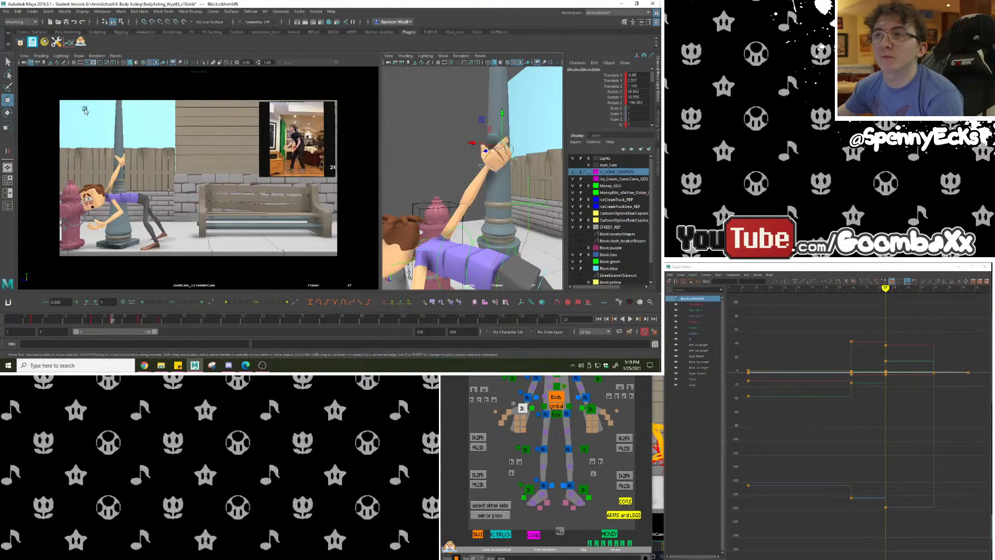
middle_click_drag(479, 121, 474, 149)
left_click_drag(474, 150, 495, 170, "alt")
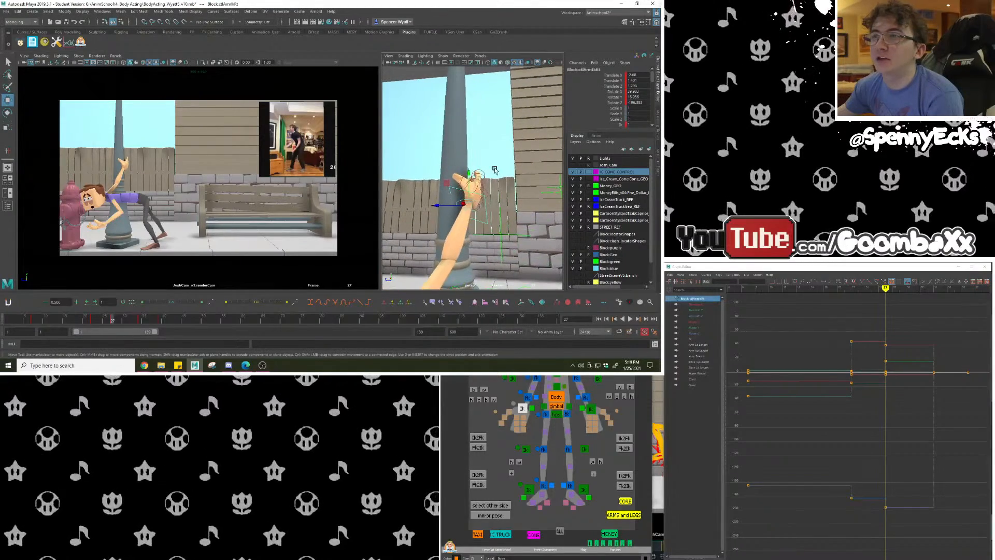
left_click_drag(469, 201, 472, 232, "alt")
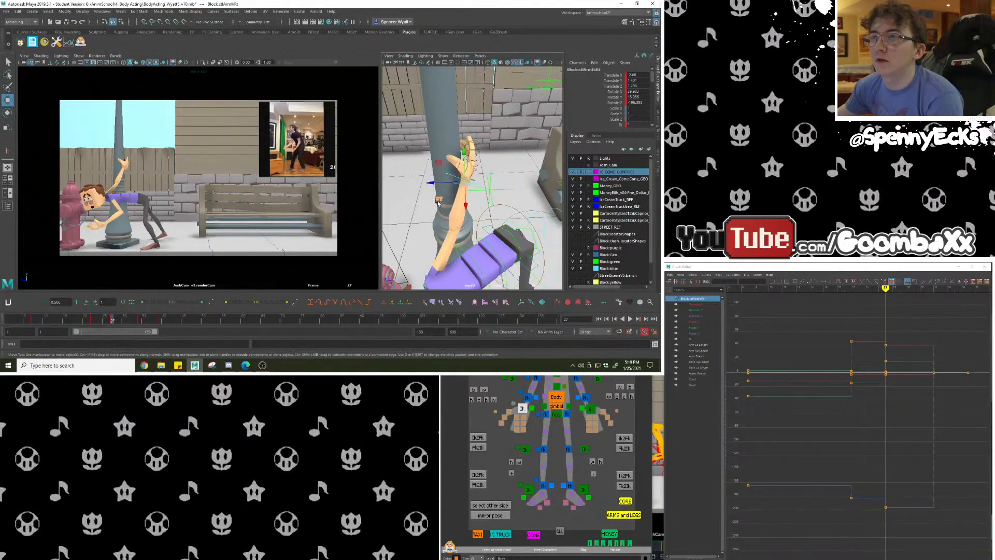
left_click_drag(437, 202, 435, 199)
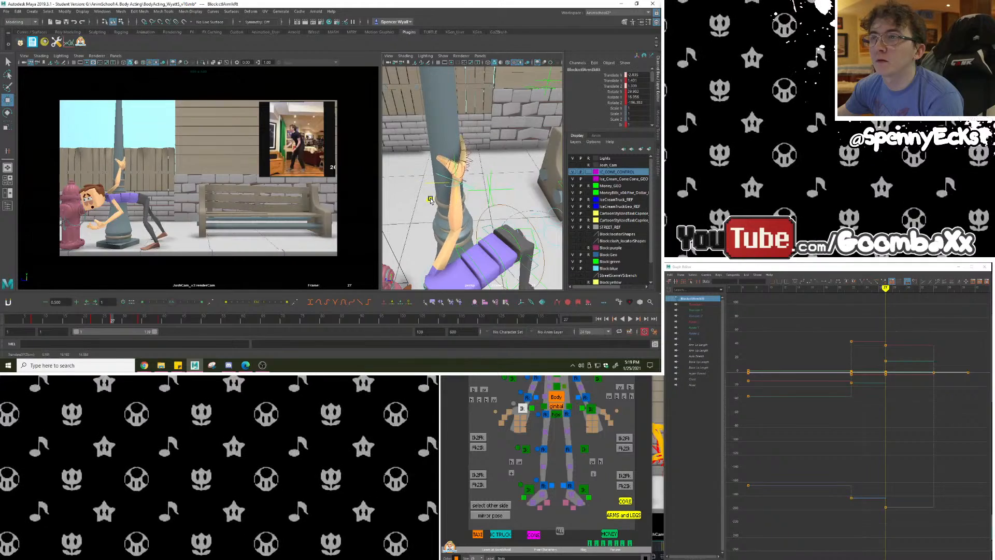
left_click_drag(113, 321, 115, 324)
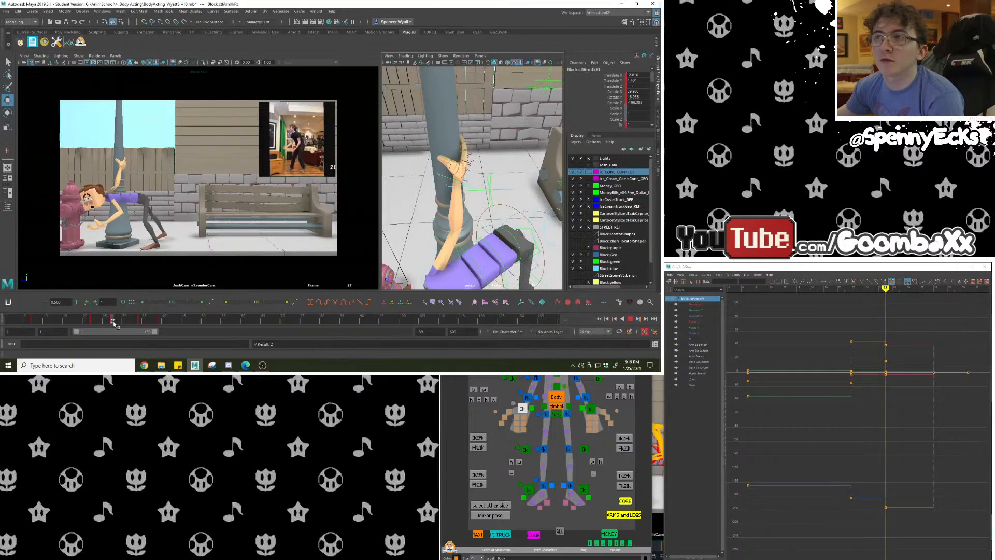
Rotate the shoulder of the free arm, opposite the arm on the lamp post, and key it at frame 27.
left_click_drag(457, 179, 539, 181, "alt")
left_click(623, 515)
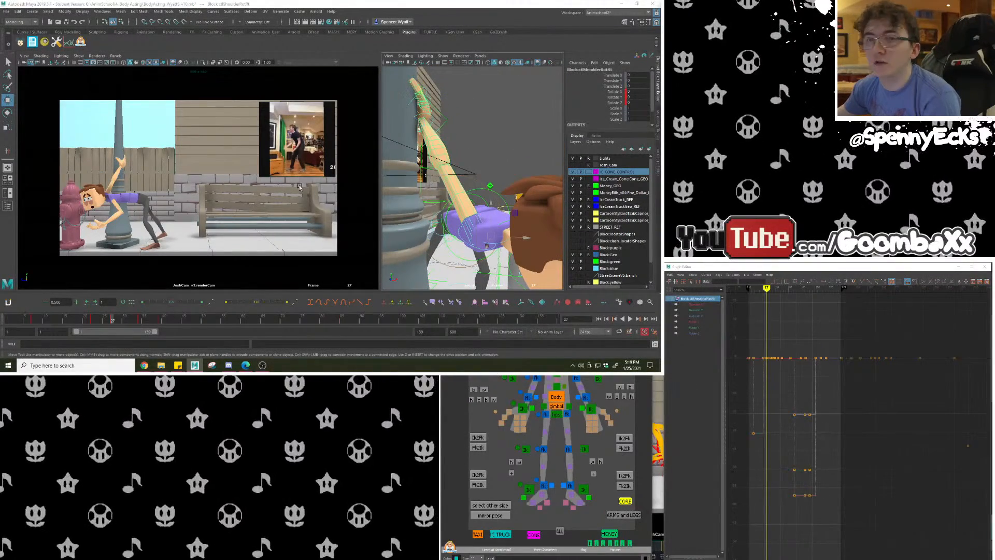
left_click(9, 113)
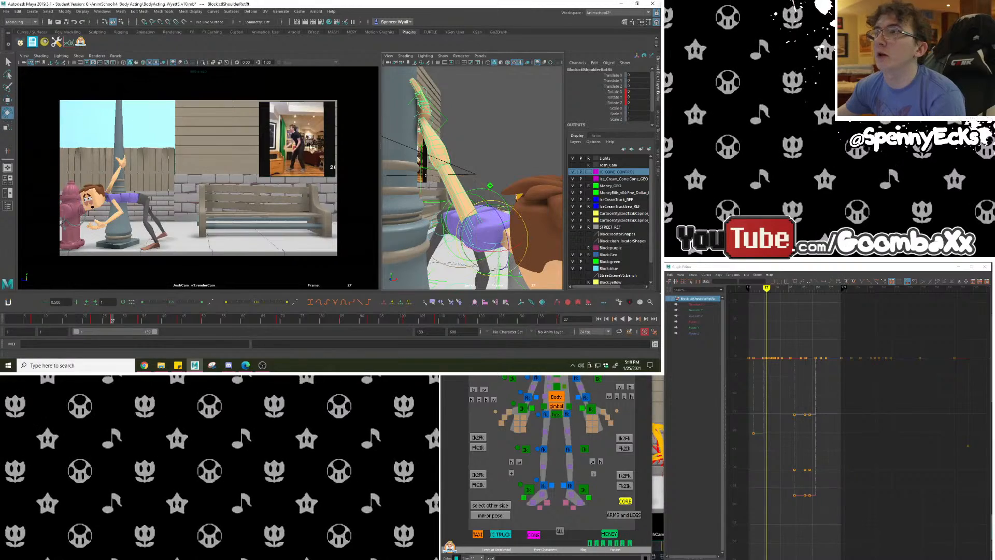
left_click_drag(490, 224, 471, 215)
key("ctrl+z")
left_click_drag(470, 215, 356, 218, "alt")
left_click(491, 505)
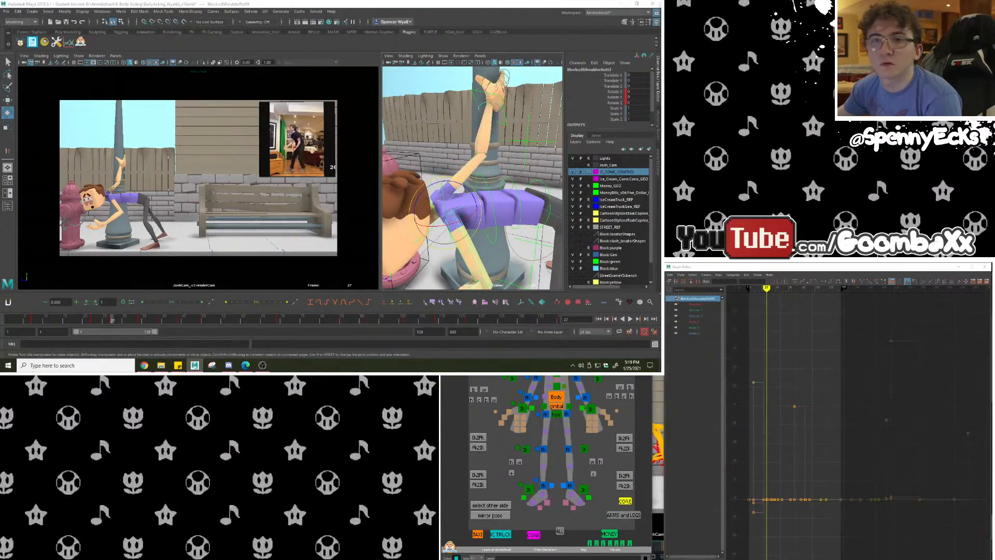
left_click_drag(456, 202, 465, 231)
key("s")
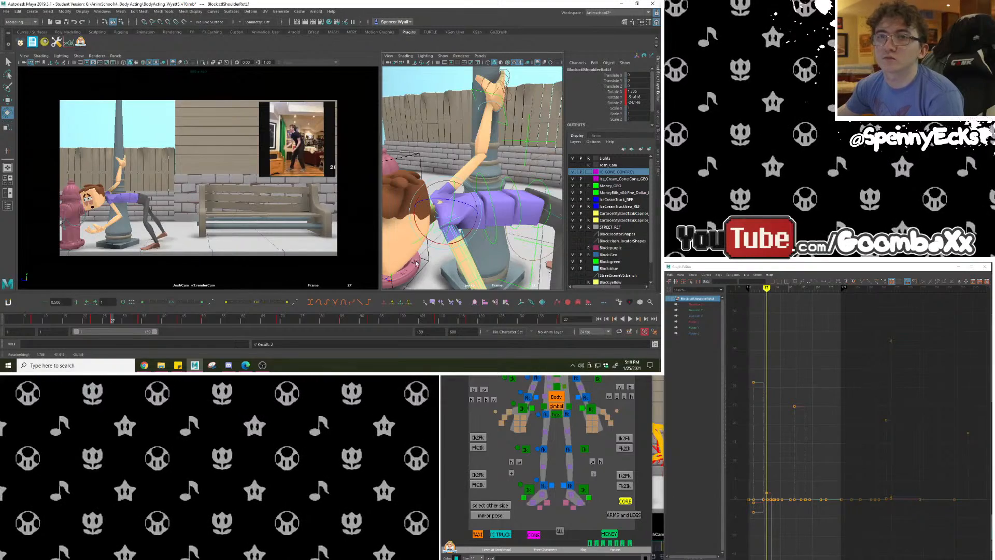
Play back and scrub between frames 27 and 34 to check the shoulder and the hand on the lamp post.
key("alt+v")
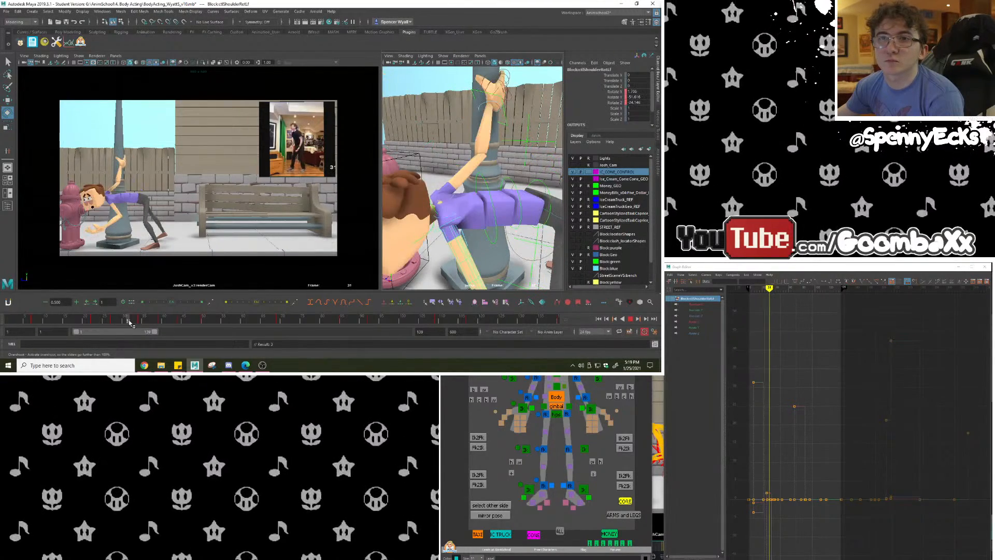
mouse_move(131, 327)
left_mouse_down()
mouse_move(50, 324)
mouse_move(142, 327)
left_mouse_up()
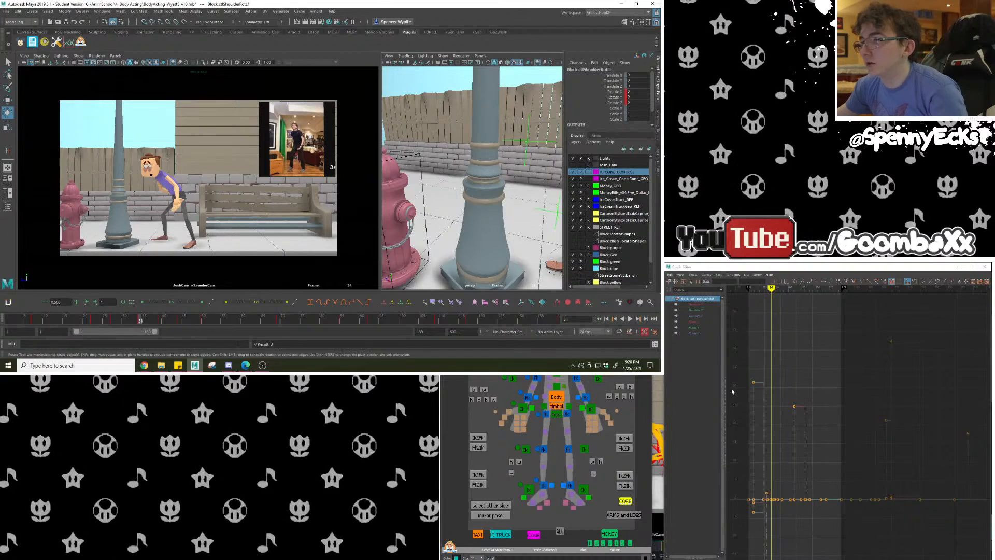
left_click(522, 408)
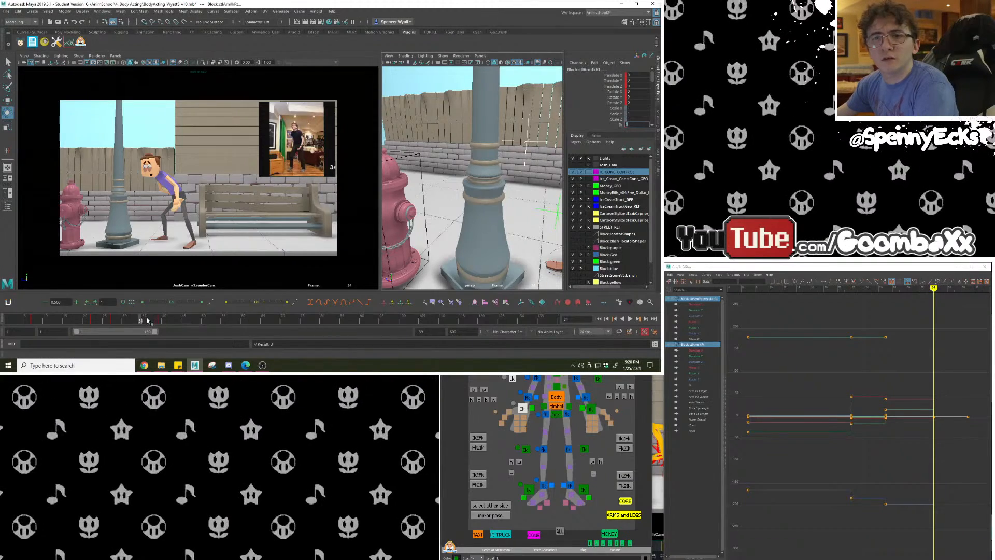
mouse_move(134, 323)
left_mouse_down()
mouse_move(155, 324)
mouse_move(139, 324)
left_mouse_up()
key("alt+v")
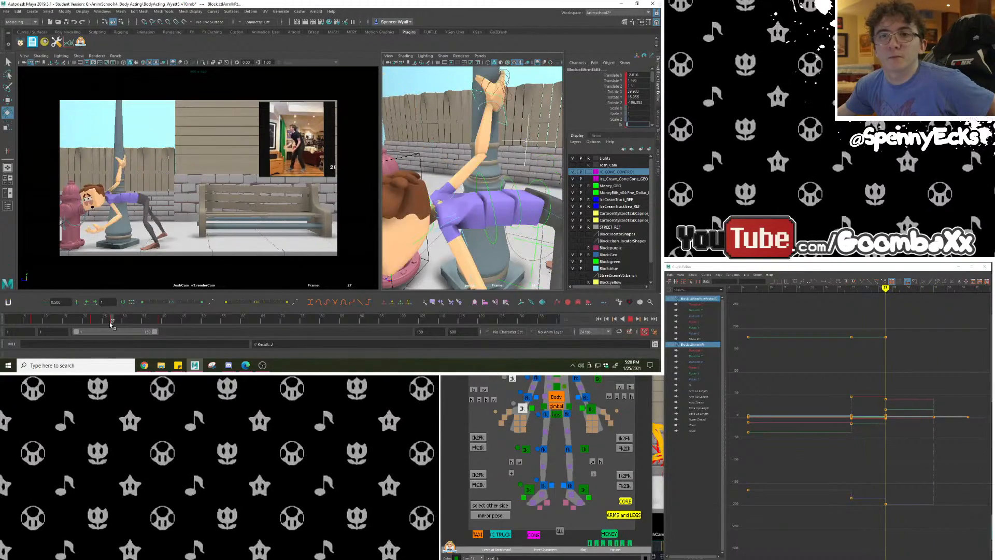
key("alt+v")
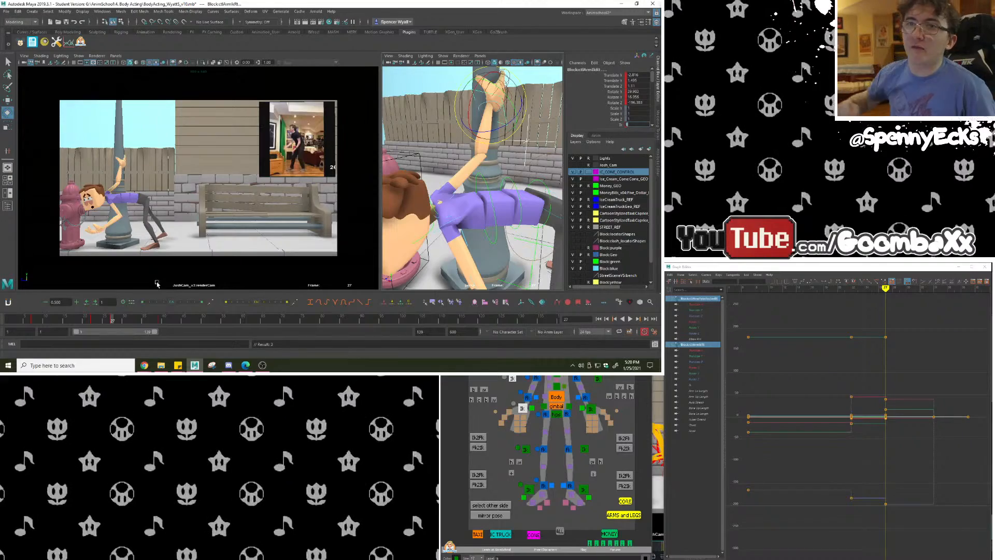
mouse_move(101, 317)
left_mouse_down()
mouse_move(89, 318)
mouse_move(112, 320)
left_mouse_up()
Rotate the free arm's lower and upper controls at frame 27 so the arm reaches out ahead of the body.
left_click_drag(454, 224, 514, 231, "alt")
left_click(465, 193)
left_click(577, 377)
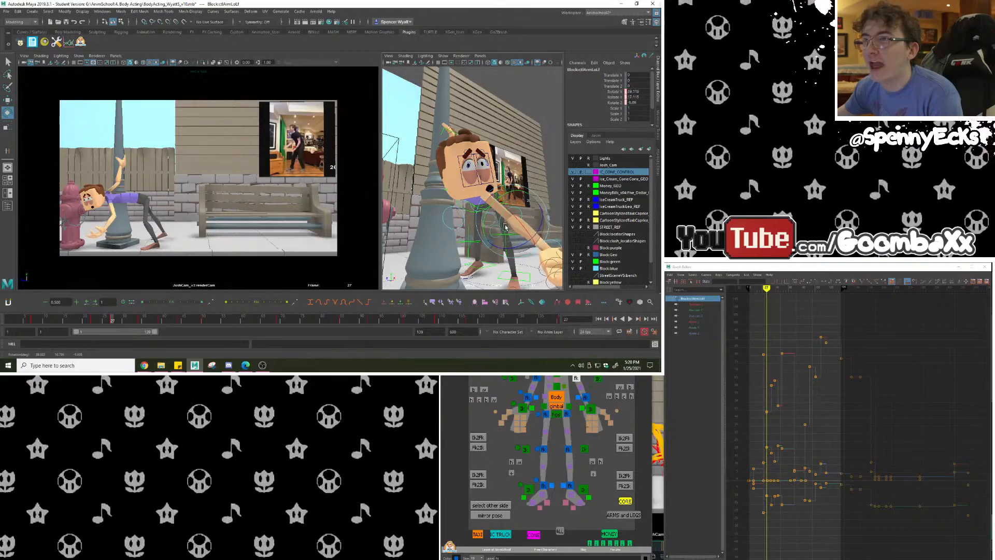
key("Up")
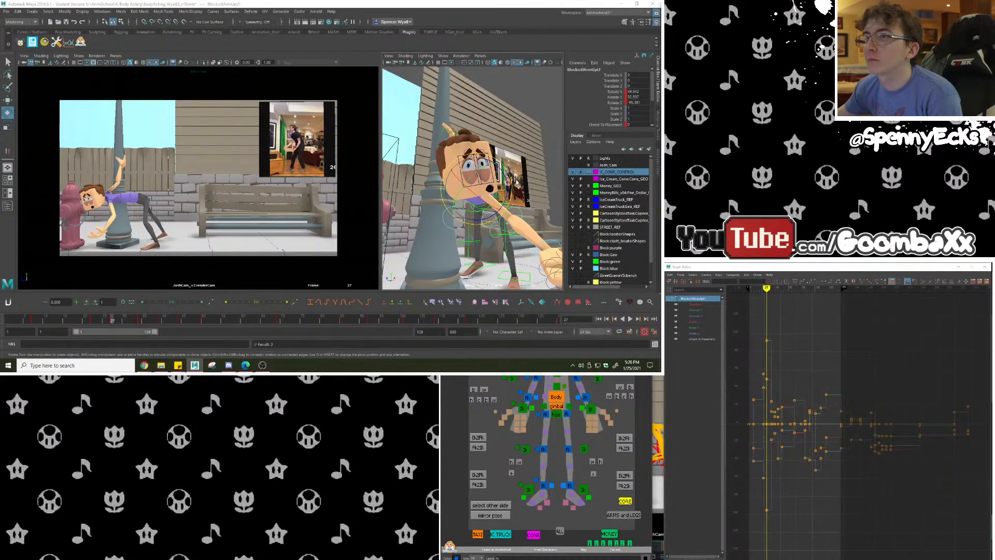
left_click_drag(516, 180, 477, 211, "alt")
left_click_drag(481, 210, 480, 182, "alt")
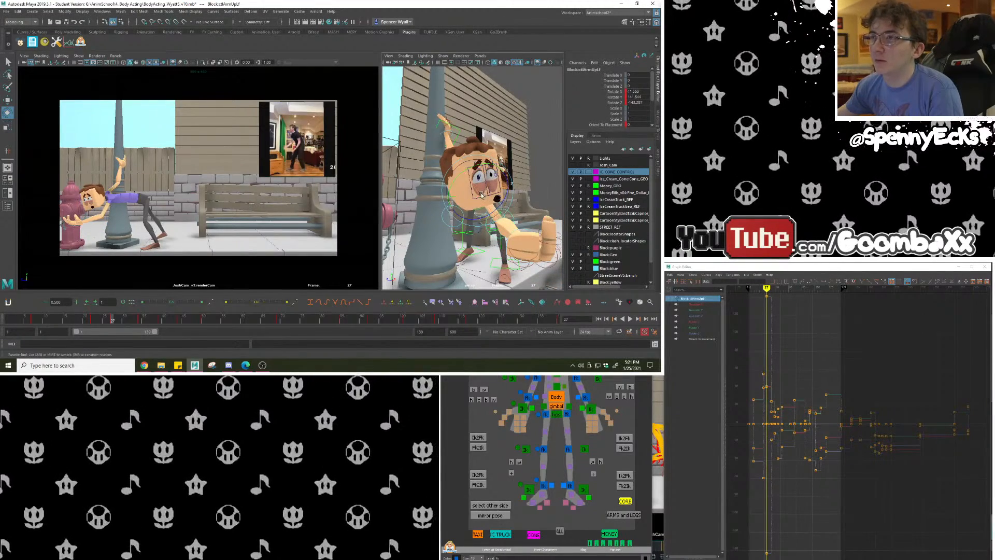
mouse_move(487, 191)
left_mouse_down("alt")
mouse_move(449, 188)
mouse_move(501, 195)
mouse_move(478, 200)
left_mouse_up("alt")
Rotate the same arm's upper and lower controls at frame 34 so the hand comes in front of the body.
left_click_drag(108, 320, 141, 323)
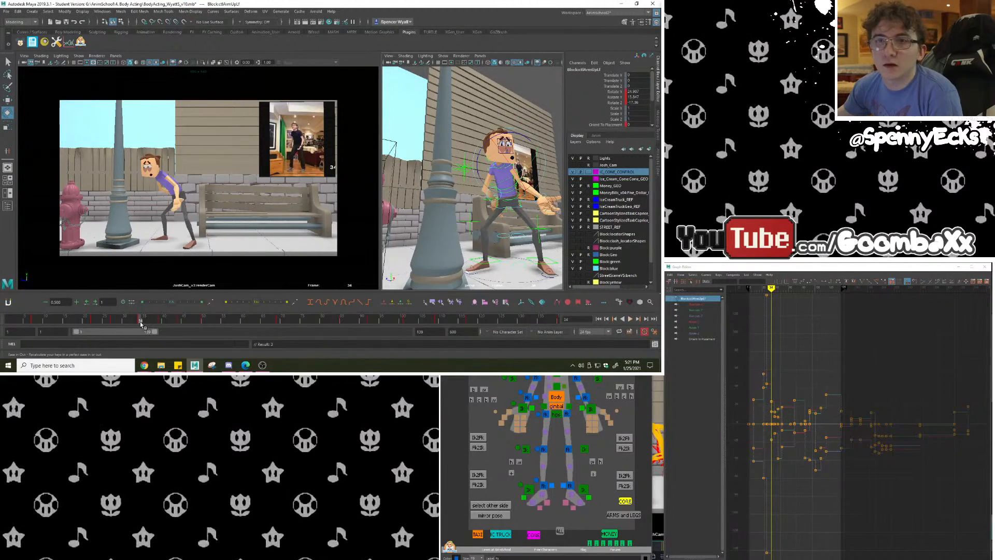
left_click_drag(446, 188, 493, 200, "alt")
left_click(576, 378)
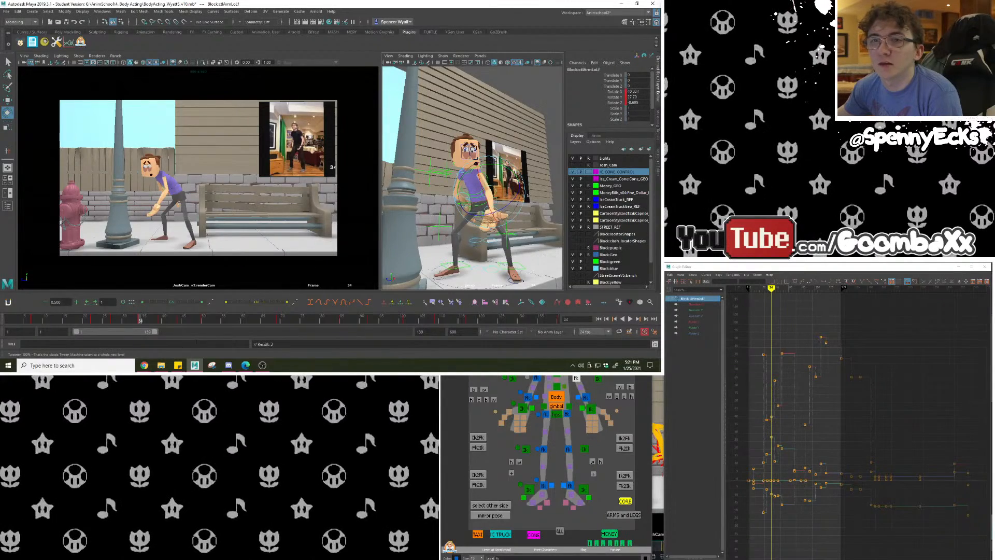
mouse_move(139, 320)
left_mouse_down()
mouse_move(171, 331)
mouse_move(121, 330)
mouse_move(235, 328)
mouse_move(182, 324)
left_mouse_up()
Rotate the free arm's upper control at frame 27 so the arm hangs down beside the hydrant.
mouse_move(184, 324)
left_mouse_down()
mouse_move(96, 323)
mouse_move(151, 322)
mouse_move(98, 323)
mouse_move(115, 326)
left_mouse_up()
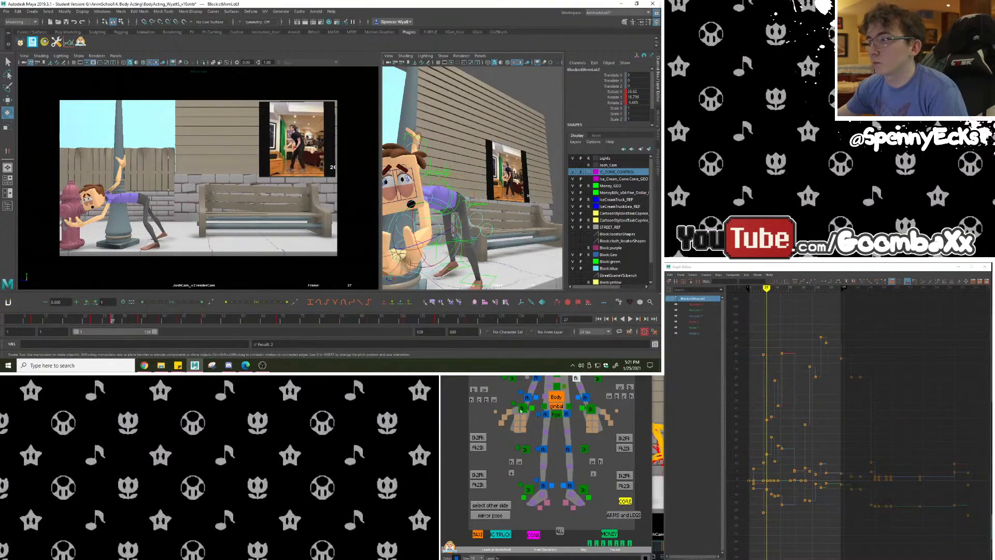
left_click(567, 361)
mouse_move(410, 207)
left_mouse_down()
mouse_move(422, 210)
mouse_move(412, 213)
left_mouse_up()
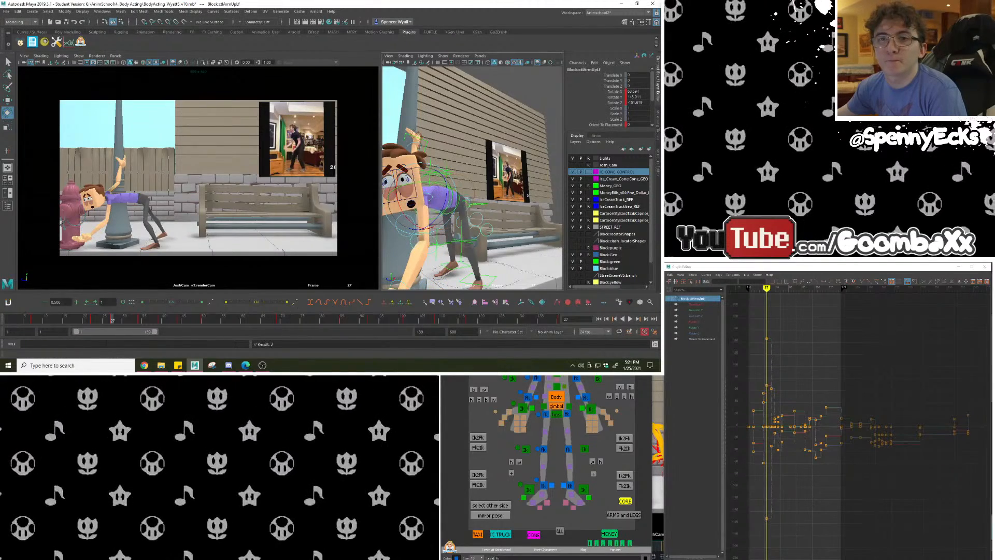
Play back the opening of the animation from frame 1 to check the arm motion into the lean.
mouse_move(111, 325)
left_mouse_down()
mouse_move(144, 322)
mouse_move(97, 320)
mouse_move(162, 321)
mouse_move(74, 319)
left_mouse_up()
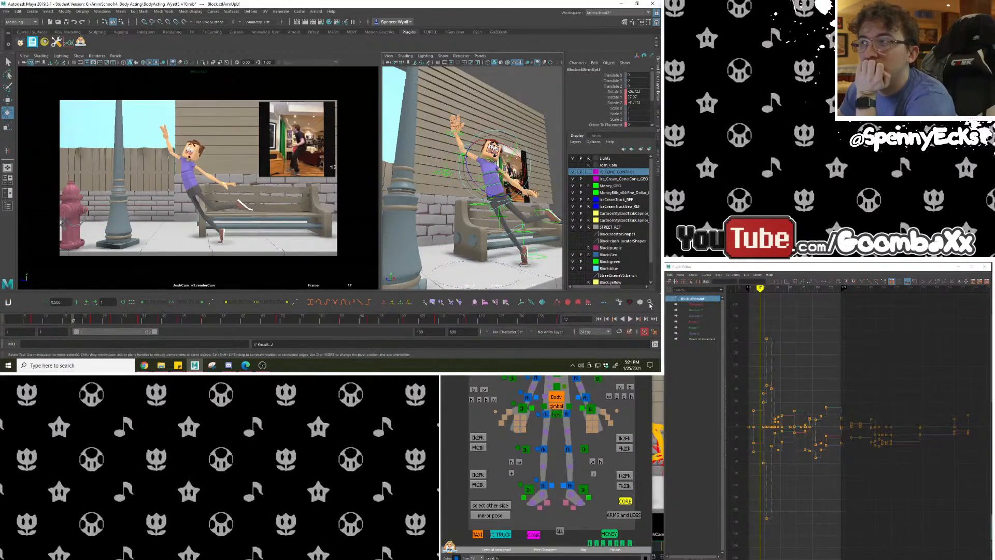
left_click(629, 321)
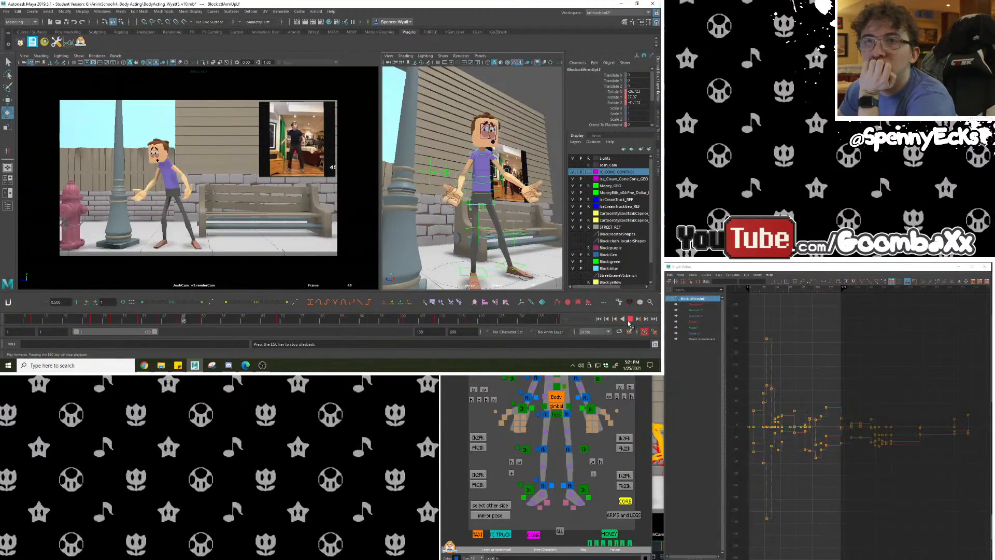
left_click(629, 321)
left_click_drag(66, 322, 7, 323)
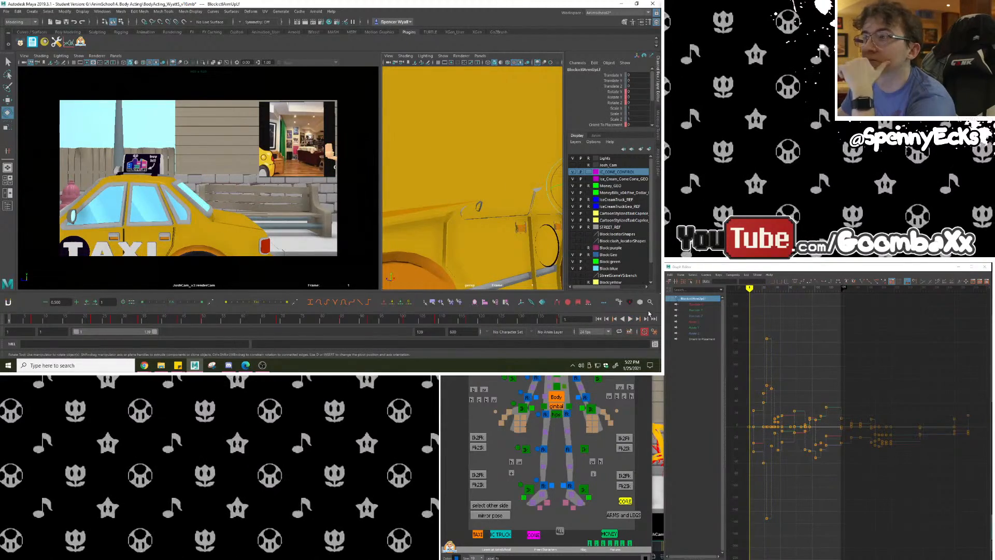
left_click(629, 319)
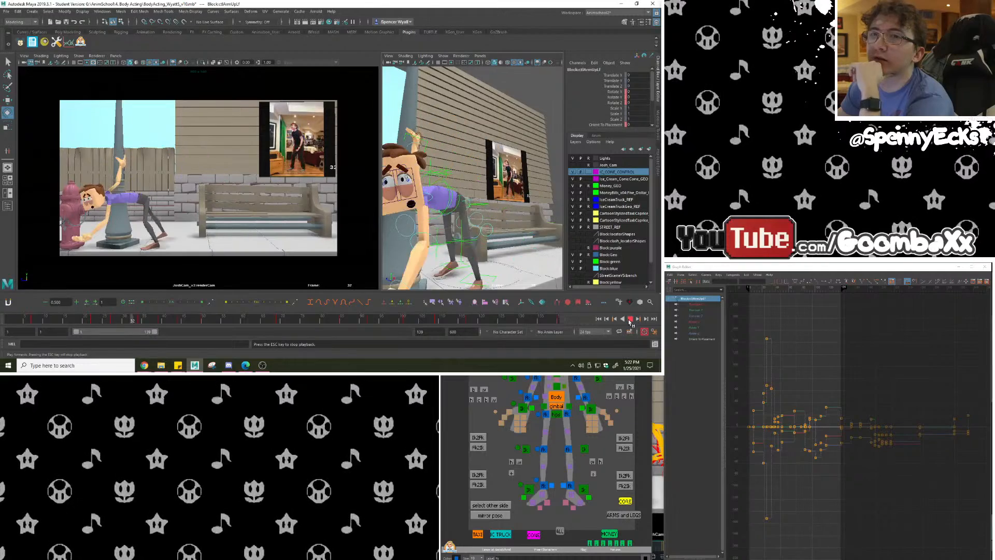
left_click(630, 319)
Rotate the head control at frame 22 to adjust the head pose before the lean.
left_click_drag(176, 321, 91, 325)
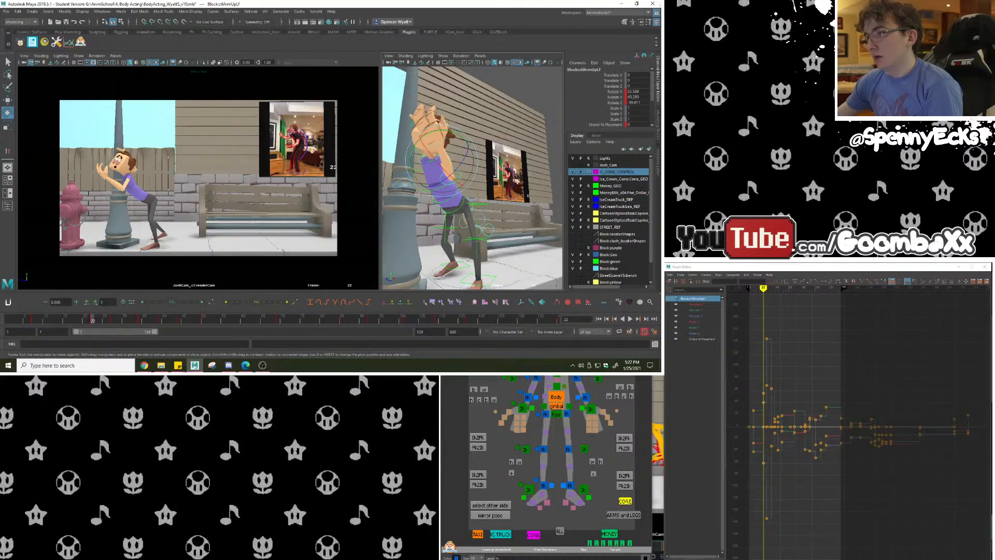
left_click(438, 121)
left_click_drag(456, 150, 422, 154, "alt")
right_click_drag(423, 154, 448, 161, "alt")
middle_click_drag(449, 161, 462, 182, "alt")
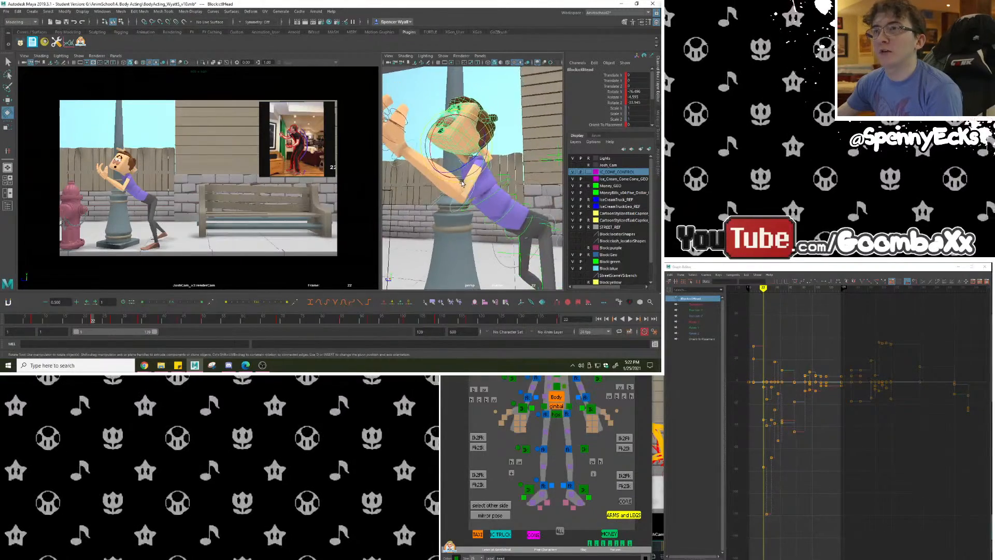
left_click_drag(461, 183, 469, 199, "alt")
left_click_drag(424, 129, 451, 137)
Tilt the head control at frame 34 and play back the motion around the lean.
mouse_move(92, 319)
left_mouse_down()
mouse_move(155, 328)
mouse_move(140, 329)
left_mouse_up()
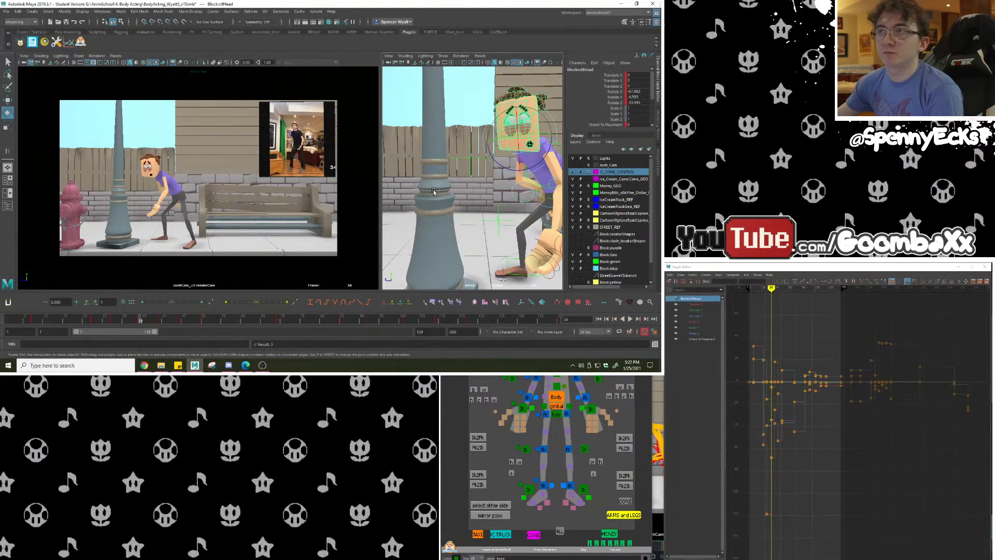
left_click_drag(503, 148, 510, 156, "alt")
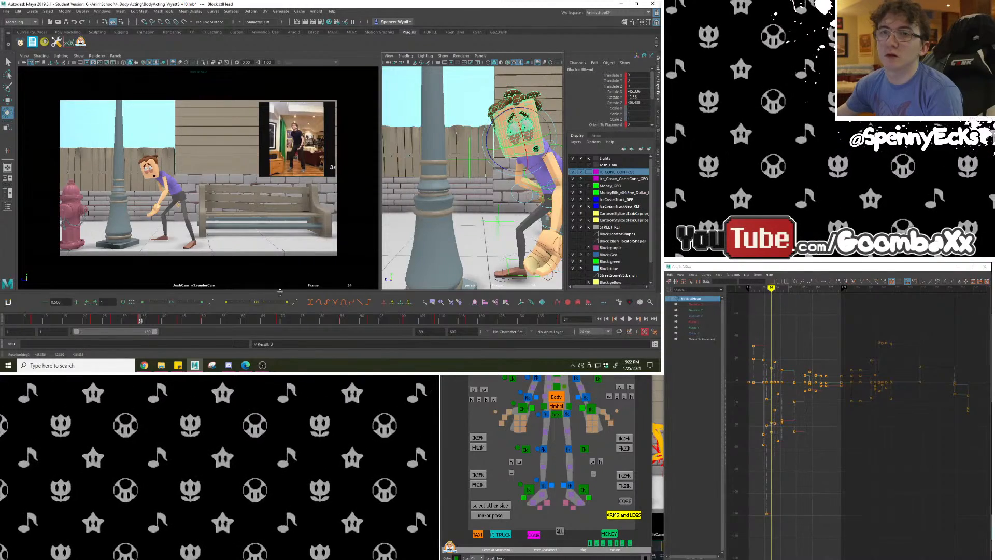
key("alt+v")
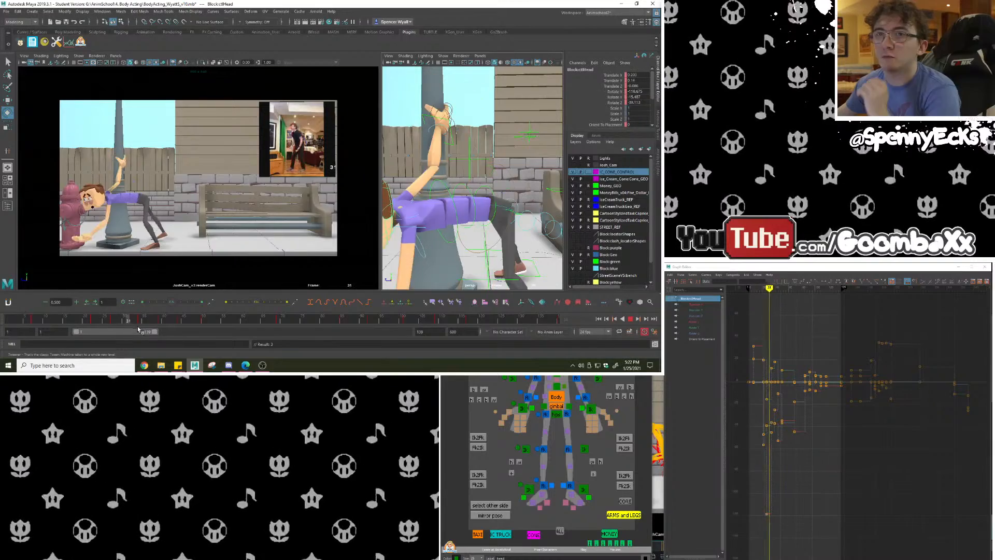
left_click_drag(163, 330, 117, 328)
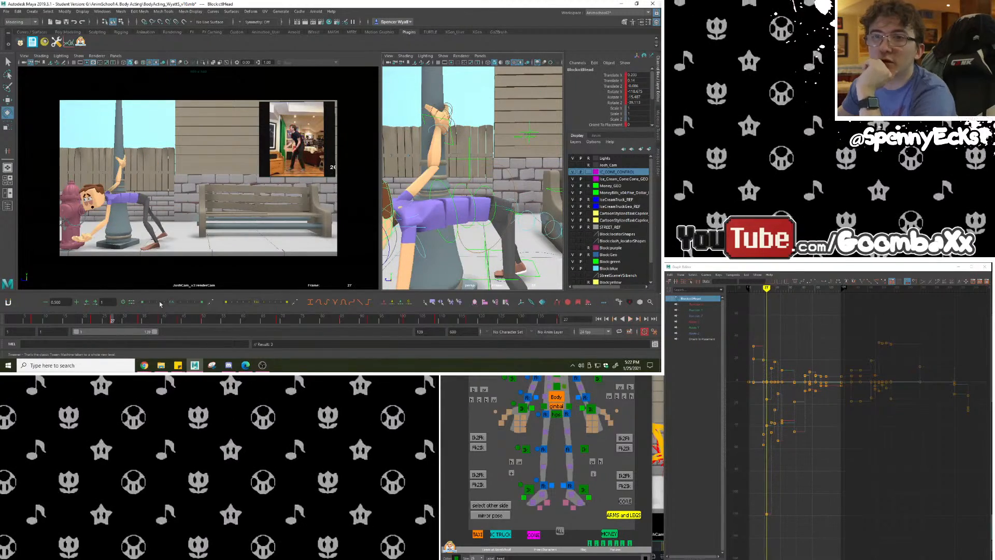
Try lifting the near foot's heel with the foot roll attribute at frame 27, and undo it.
middle_click_drag(455, 229, 437, 77, "alt")
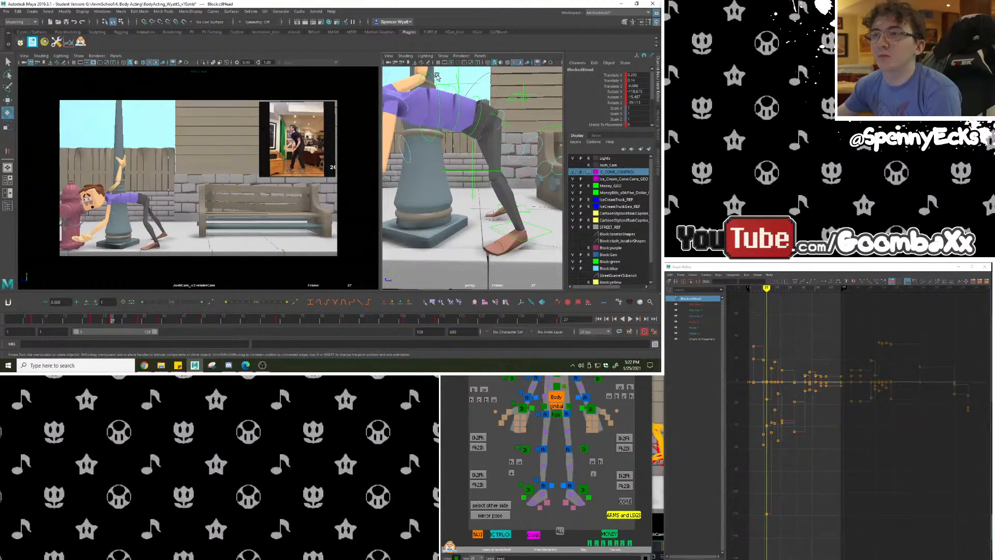
left_click(530, 240)
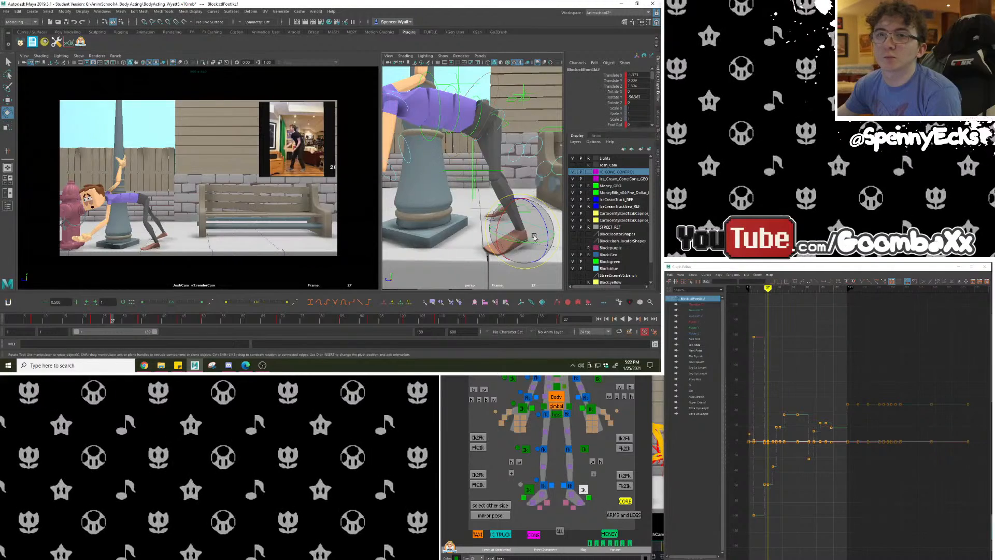
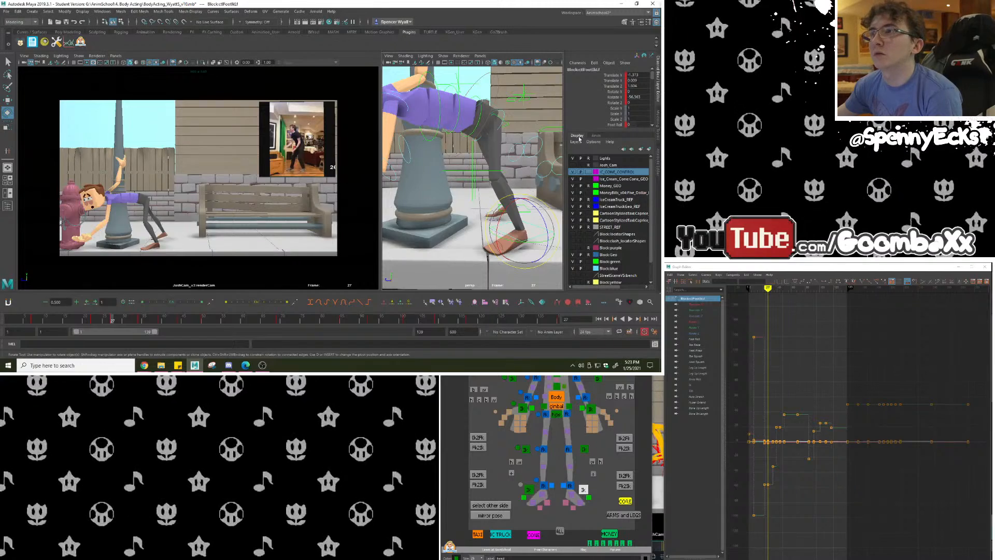
mouse_move(637, 124)
left_mouse_down("ctrl")
mouse_move(648, 124)
mouse_move(639, 124)
left_mouse_up("ctrl")
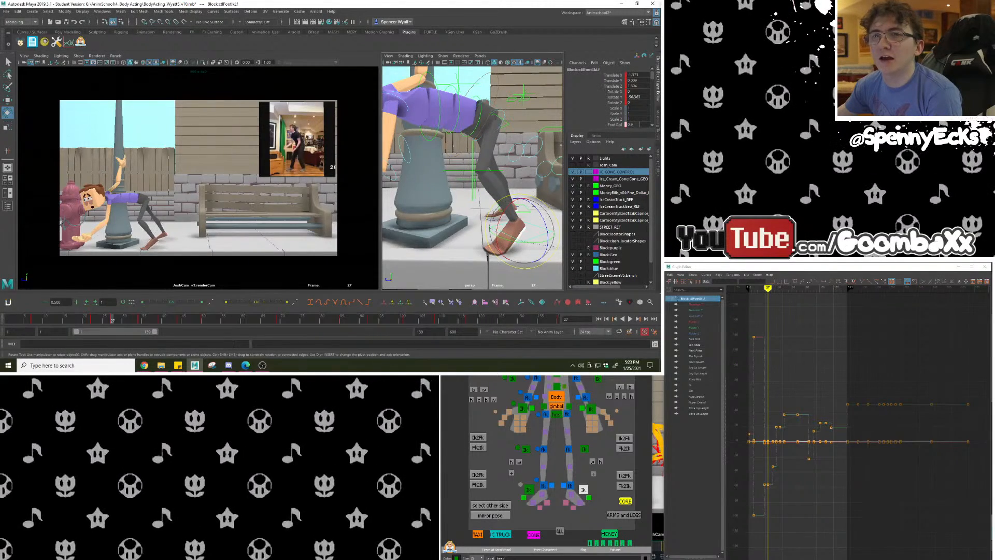
key("ctrl+z")
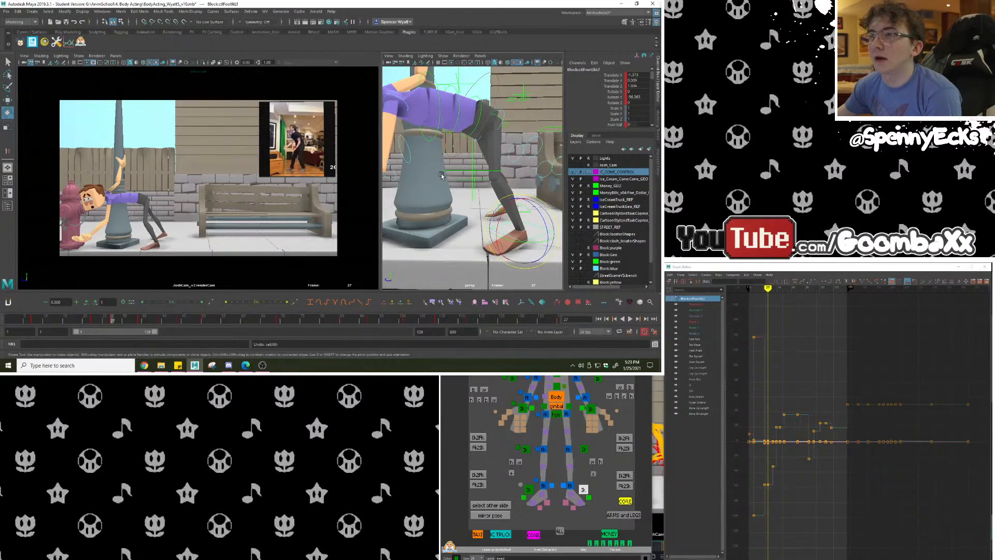
Try rotating the hips control at frame 27, and undo the rotation.
left_click_drag(441, 175, 383, 148, "alt")
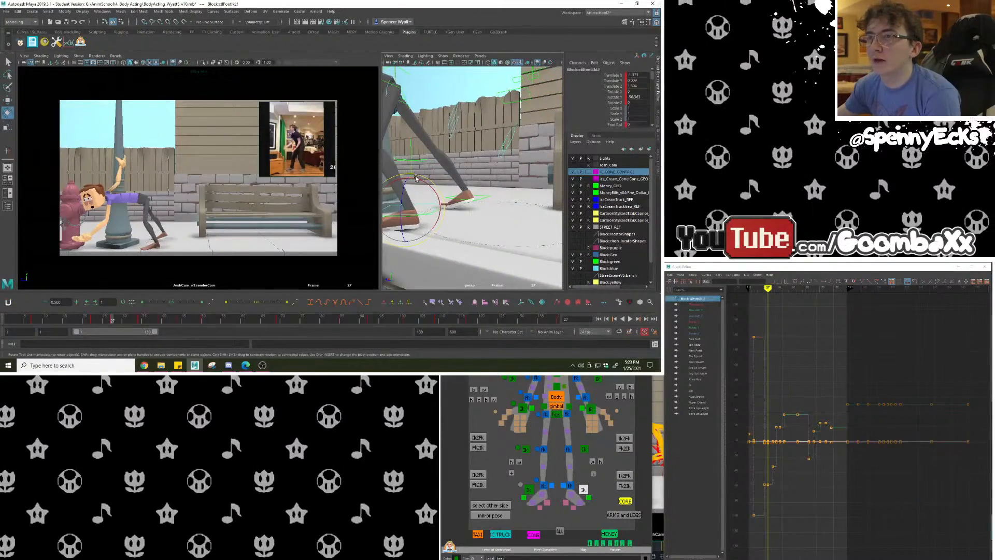
left_click_drag(415, 178, 469, 202, "alt")
middle_click_drag(468, 202, 546, 203, "alt")
left_click_drag(546, 203, 492, 191, "alt")
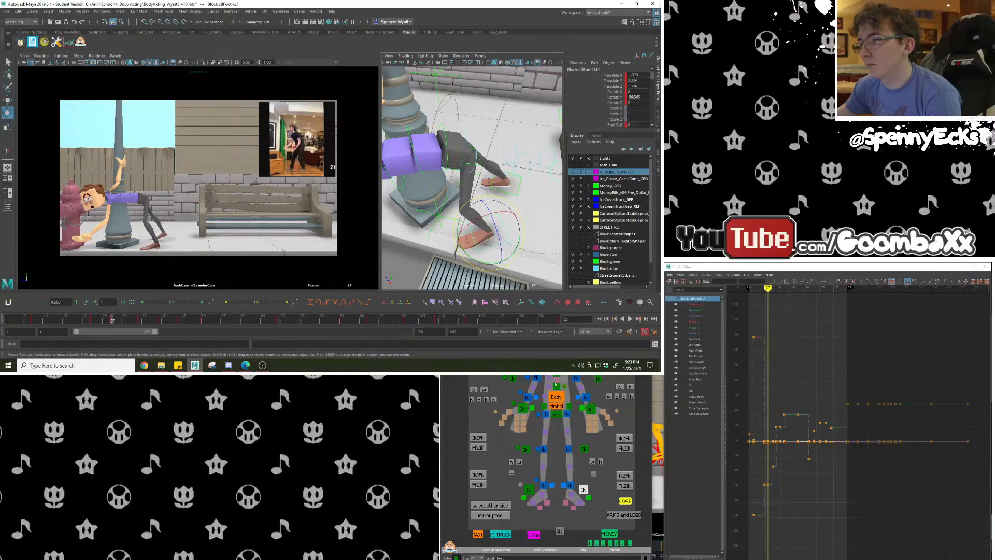
left_click(555, 414)
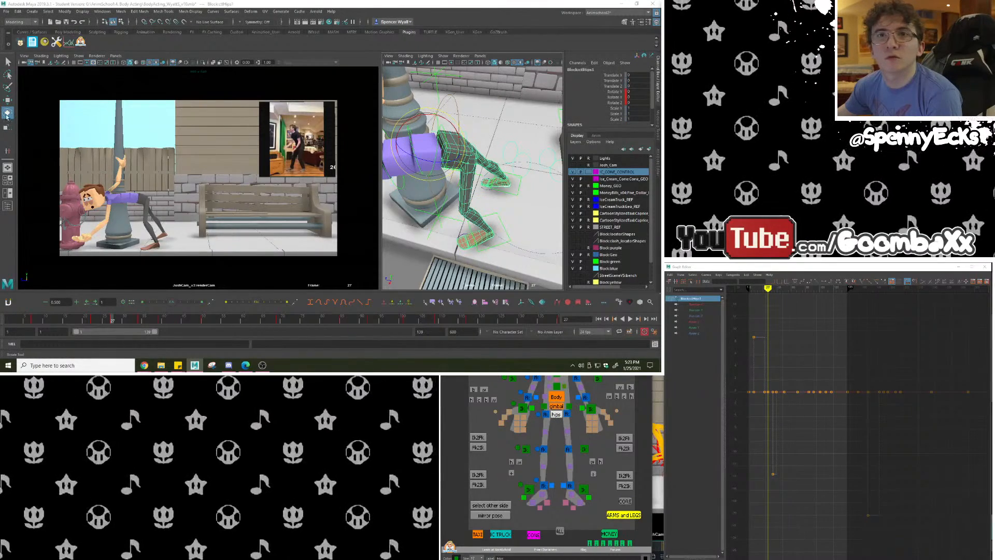
left_click_drag(392, 154, 396, 181)
key("ctrl+z")
key("ctrl+z")
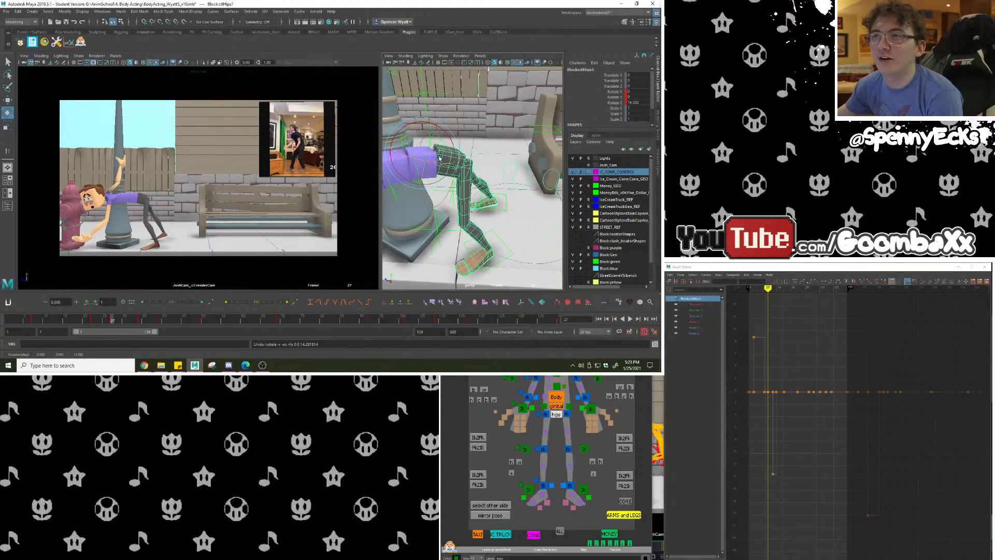
Try rotating the hips control at frame 27 around different axes from several viewpoints, undoing attempts and continuing past the student version notice.
key("ctrl+z")
left_click_drag(439, 144, 400, 143)
key("ctrl+z")
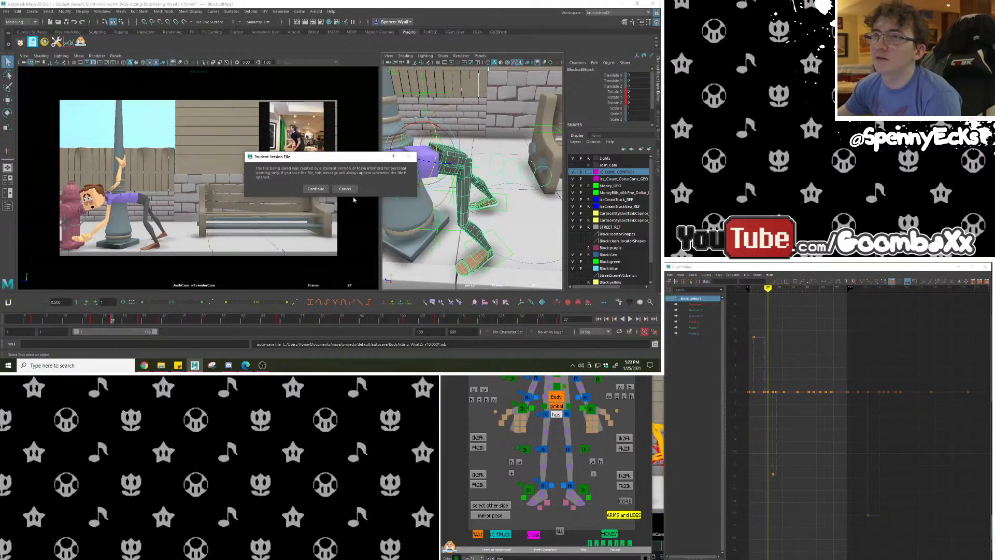
left_click(317, 188)
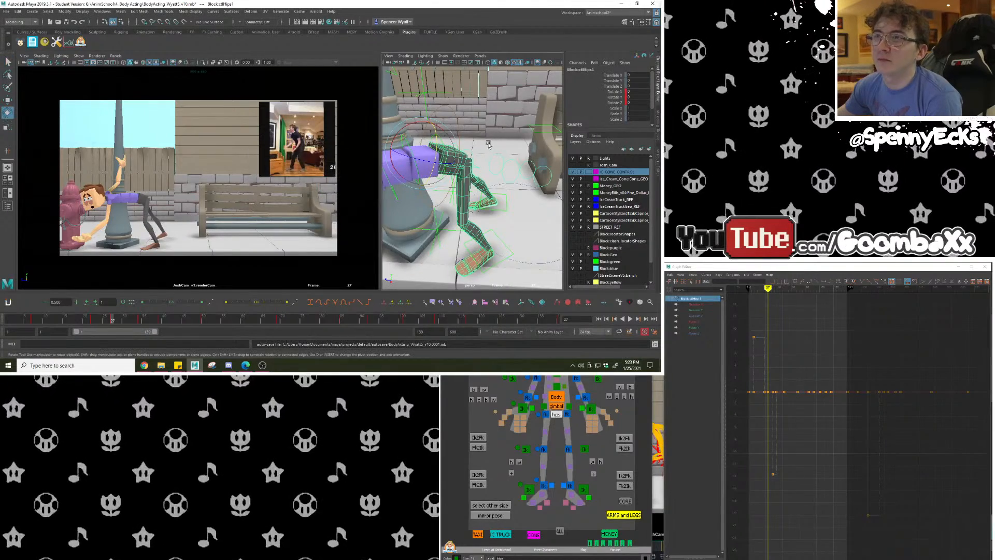
left_click_drag(455, 155, 515, 148, "alt")
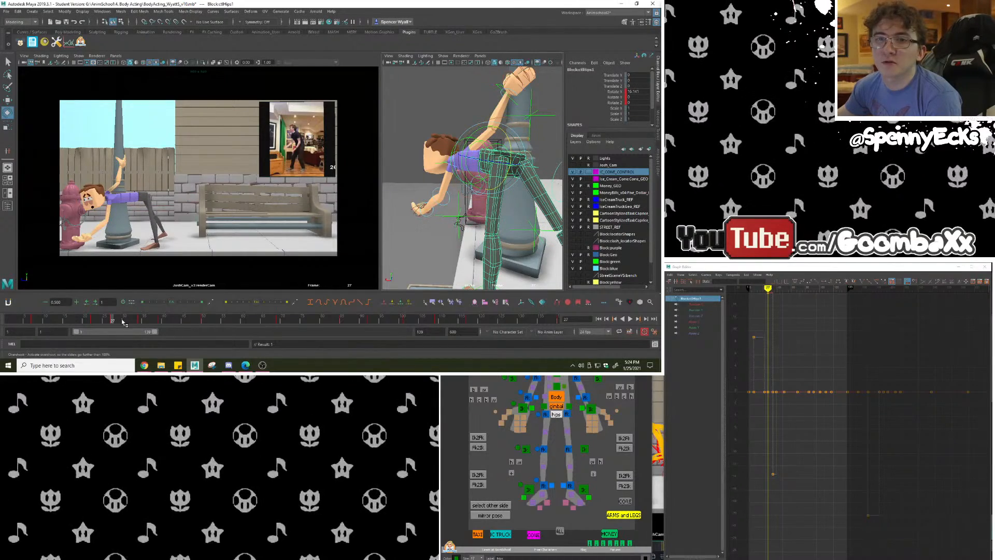
mouse_move(111, 320)
left_mouse_down()
mouse_move(99, 326)
mouse_move(123, 325)
mouse_move(115, 326)
left_mouse_up()
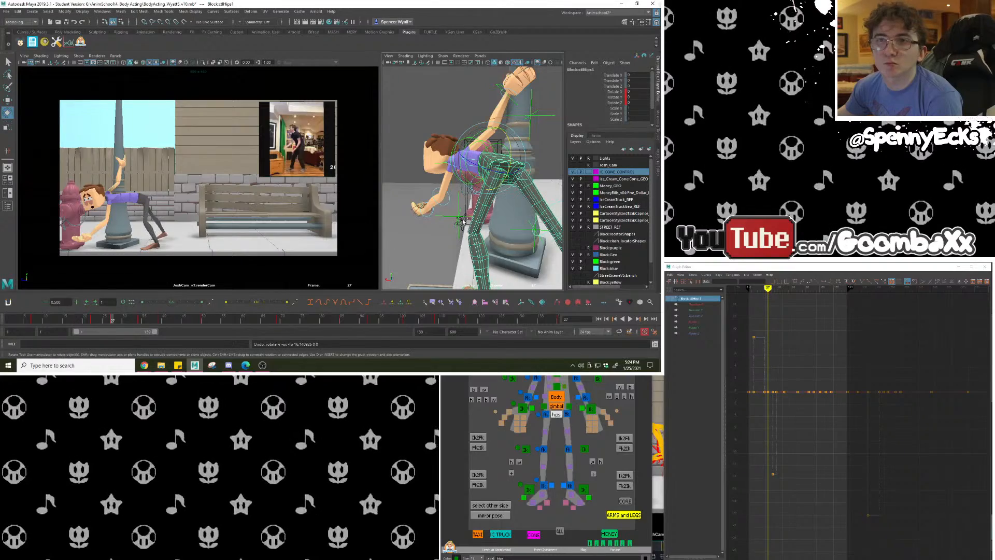
left_click_drag(498, 147, 479, 129)
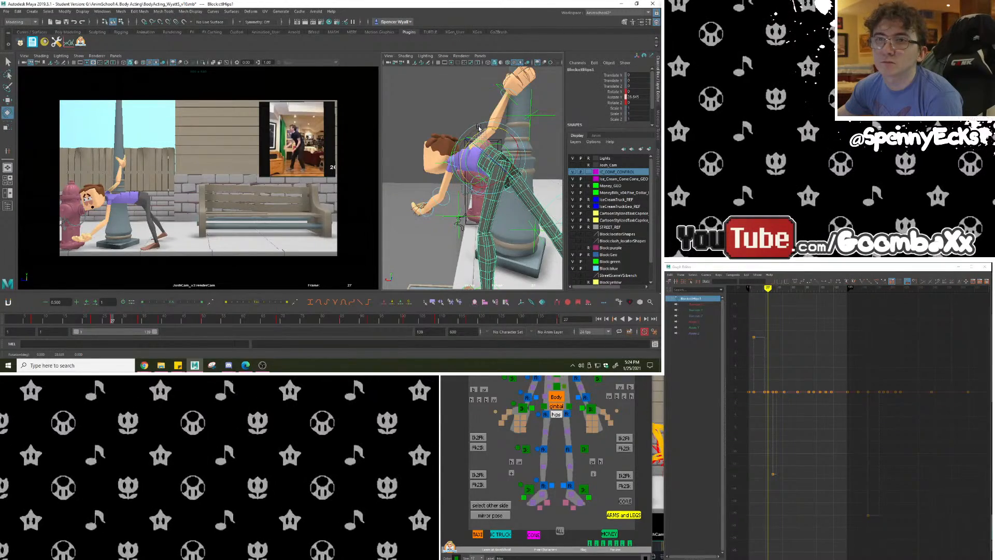
Rotate and reposition the far foot control at frame 27 so the foot pushes off with its heel raised.
left_click_drag(487, 197, 533, 215, "alt")
left_click(521, 225)
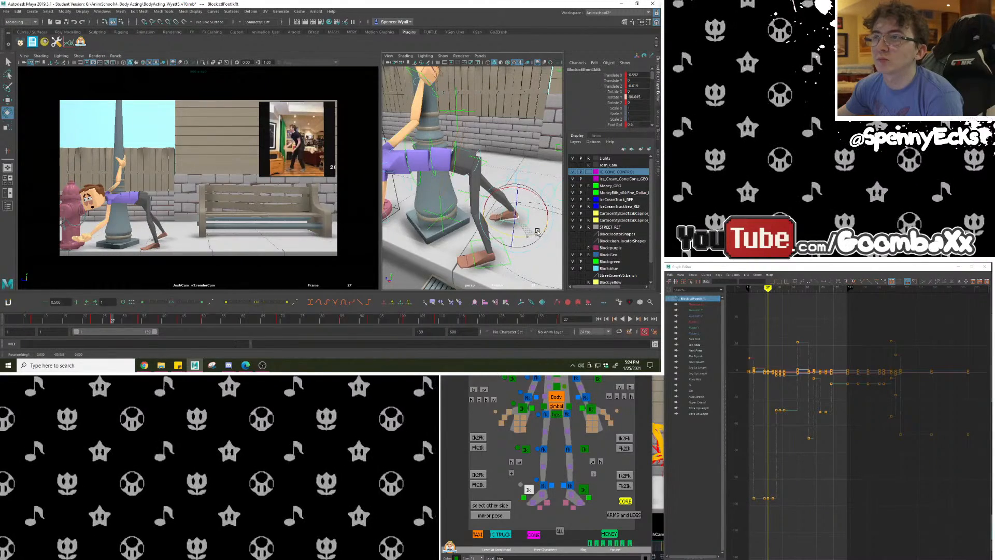
left_click_drag(546, 223, 534, 224)
key("r")
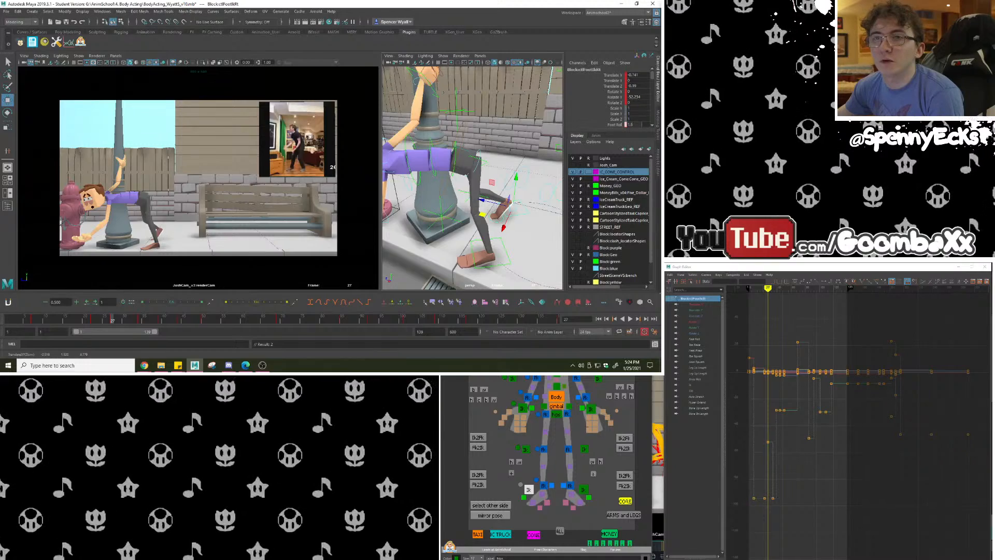
Play back the shot from its opening frames and scrub through the lamp post lean back to frame 22.
mouse_move(77, 321)
left_mouse_down()
mouse_move(174, 331)
mouse_move(43, 321)
left_mouse_up()
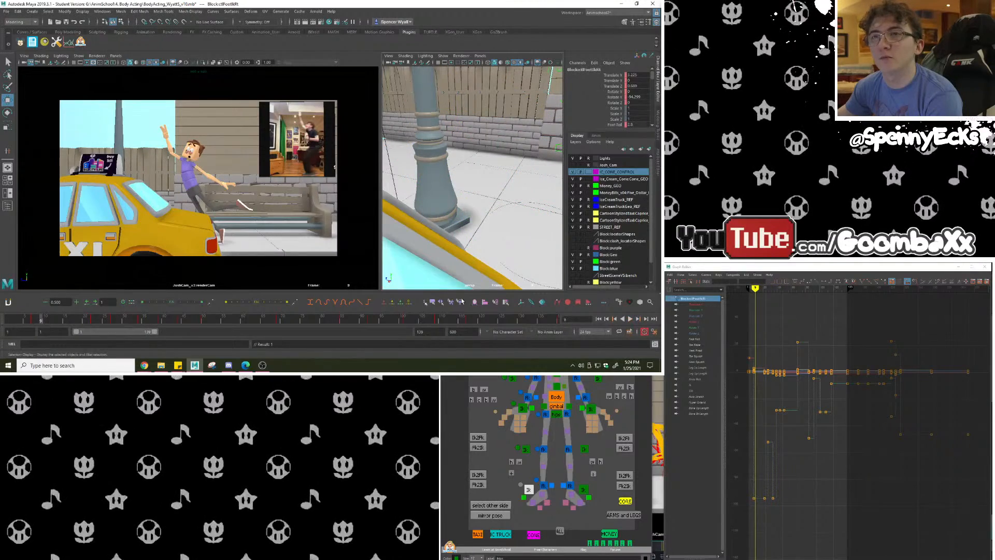
left_click(630, 319)
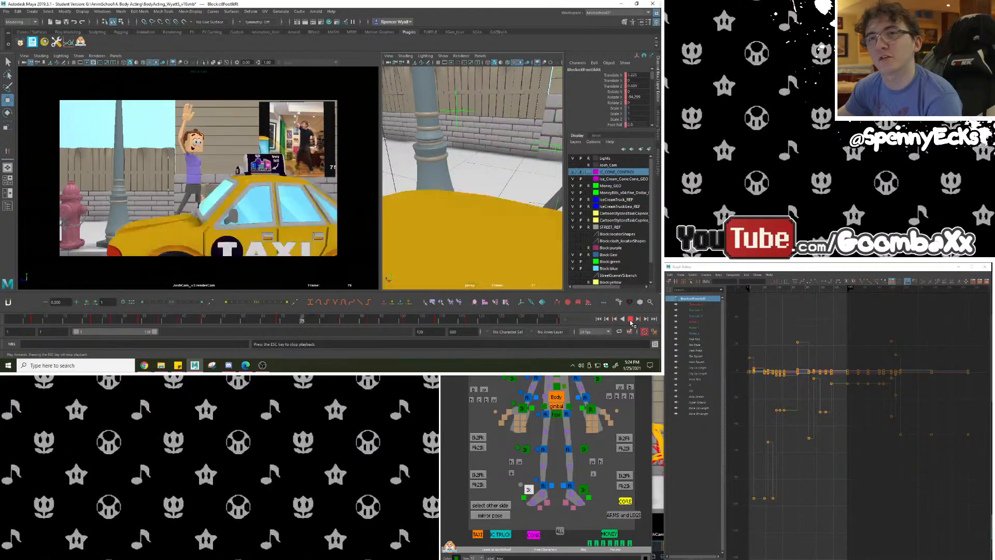
left_click(630, 319)
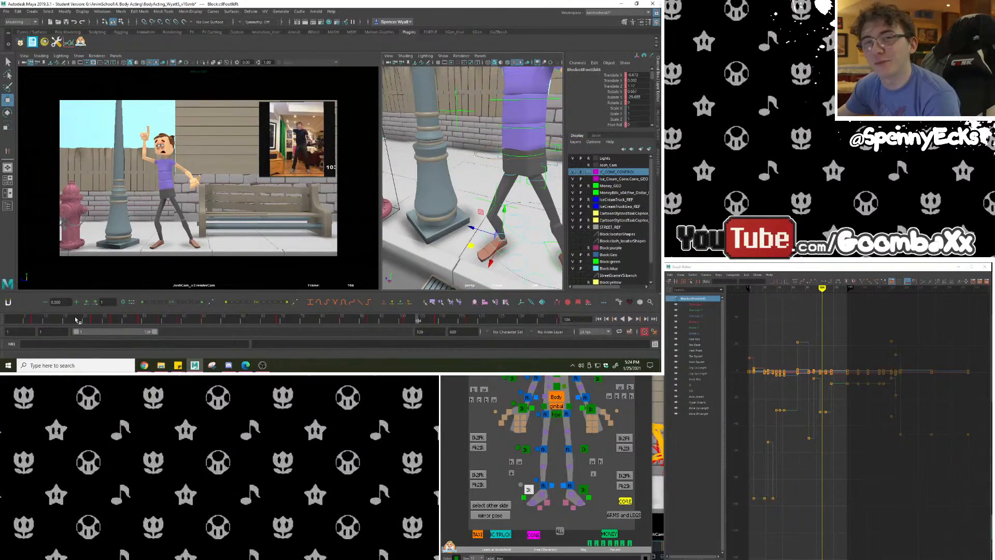
left_click_drag(76, 319, 160, 323)
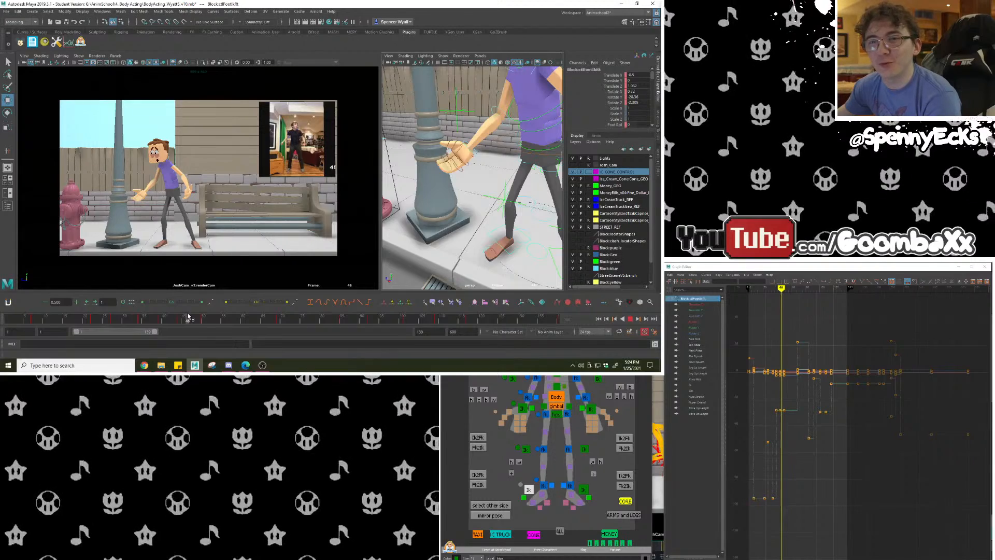
mouse_move(185, 322)
left_mouse_down()
mouse_move(83, 318)
mouse_move(92, 319)
left_mouse_up()
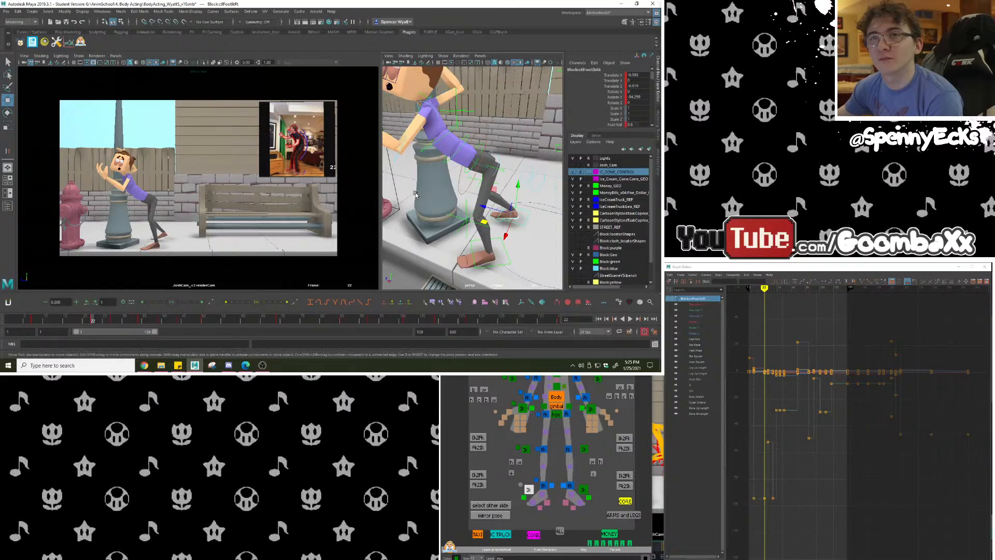
Widen the shot camera view and examine the frame 22 leaning pose from several angles.
left_click_drag(415, 195, 474, 186, "alt")
right_click_drag(456, 208, 477, 212, "alt")
middle_click_drag(476, 212, 466, 195, "alt")
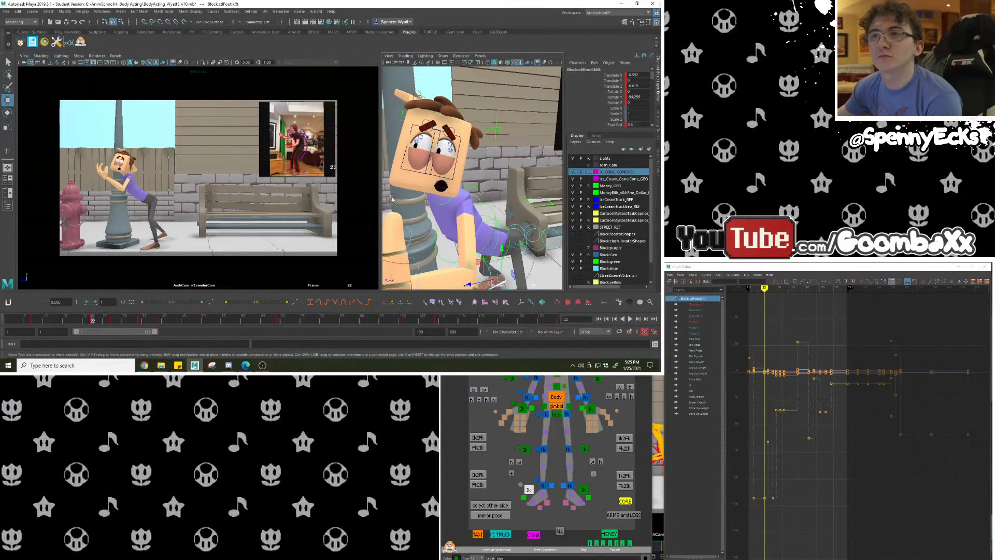
left_click_drag(380, 201, 415, 212)
right_click_drag(489, 223, 484, 199, "alt")
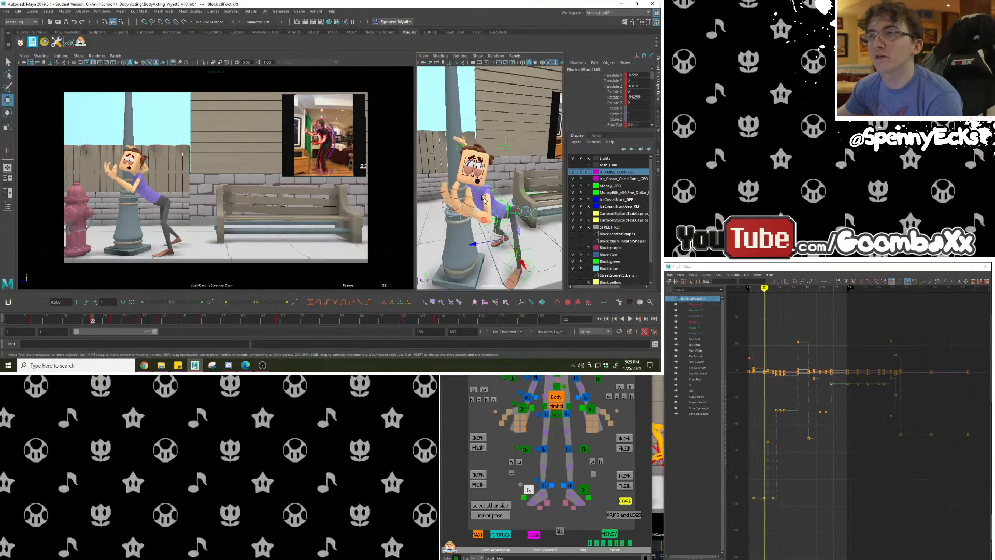
left_click_drag(488, 202, 470, 196, "alt")
middle_click_drag(470, 196, 438, 165, "alt")
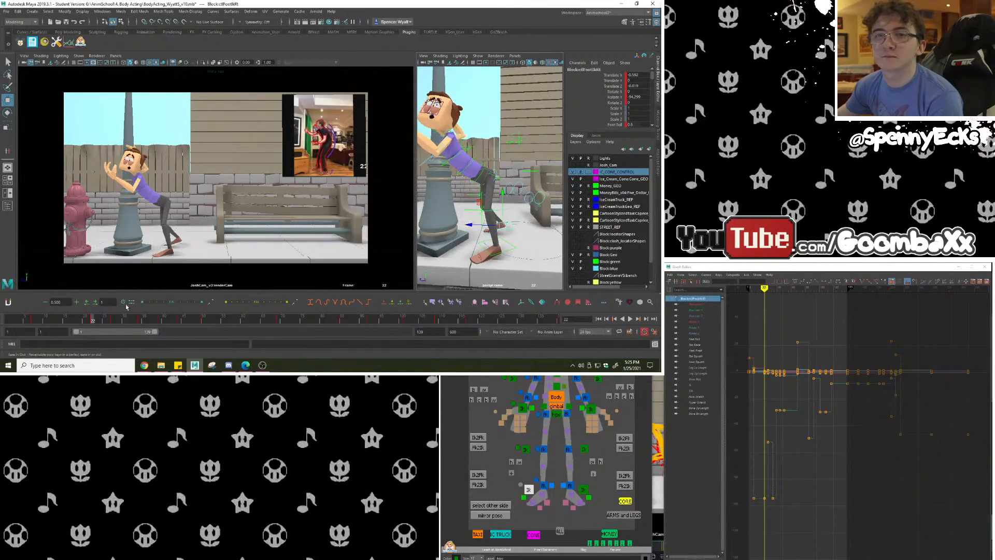
Rotate and move the gripping arm's IK control at frame 27 so the hand sits against the lamp post.
mouse_move(110, 321)
left_mouse_down()
mouse_move(146, 328)
mouse_move(103, 327)
mouse_move(137, 333)
mouse_move(113, 332)
left_mouse_up()
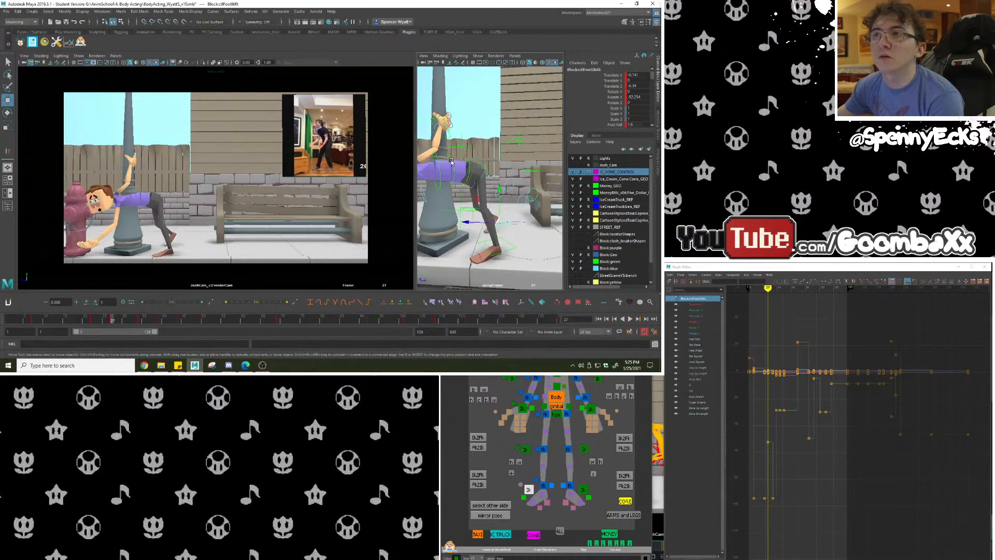
left_click_drag(451, 161, 475, 176, "alt")
right_click_drag(456, 171, 489, 179, "alt")
left_click_drag(489, 179, 492, 145, "alt")
left_click(507, 180)
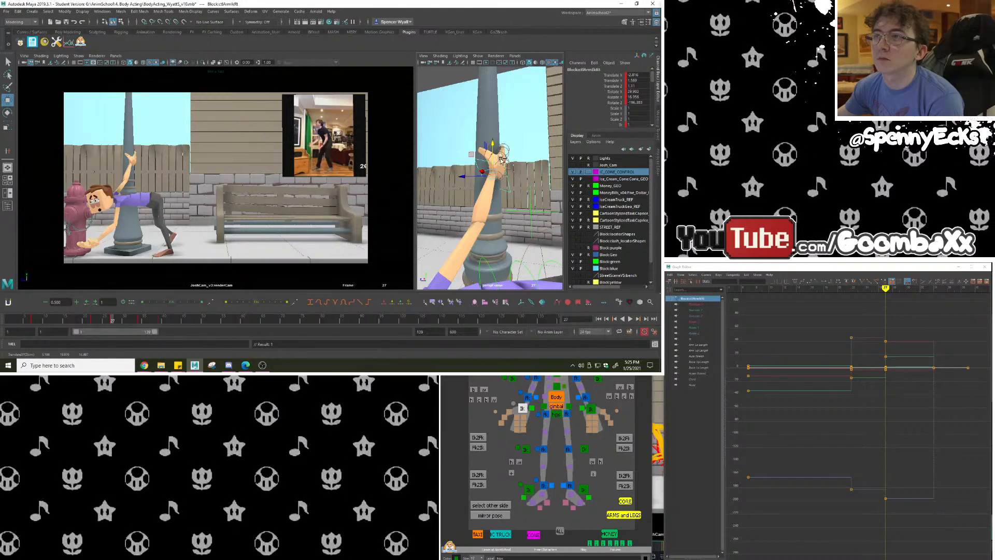
key("ctrl+z")
left_click_drag(501, 158, 490, 195, "alt")
left_click(8, 112)
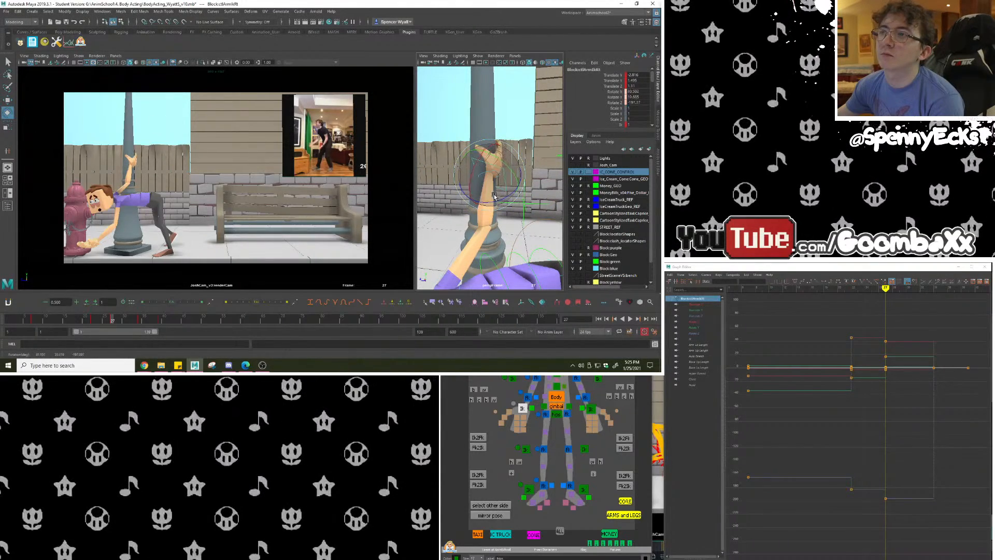
left_click(8, 100)
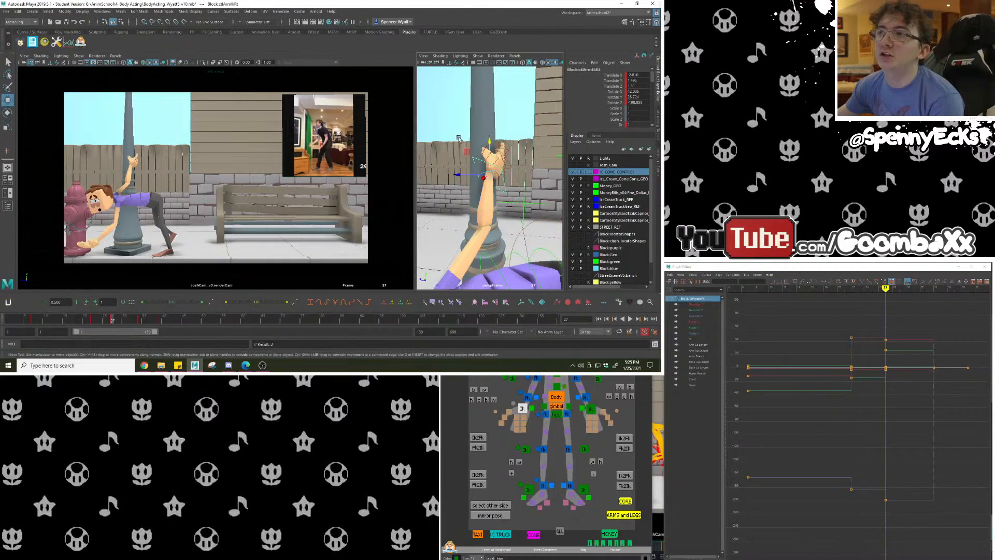
left_click_drag(487, 171, 483, 146, "alt")
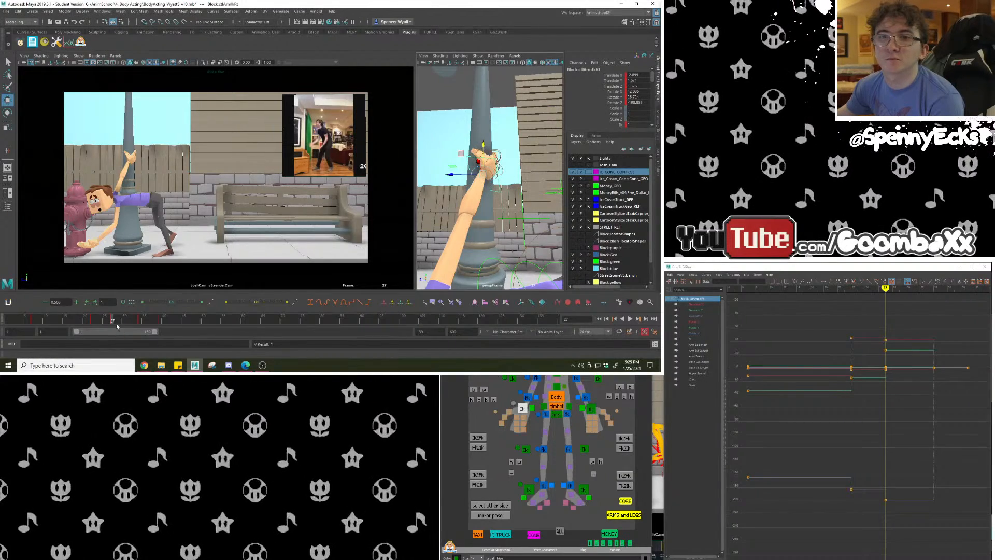
Examine the gripping hand's contact with the lamp post at frame 32 from several close angles.
left_click_drag(116, 323, 132, 328)
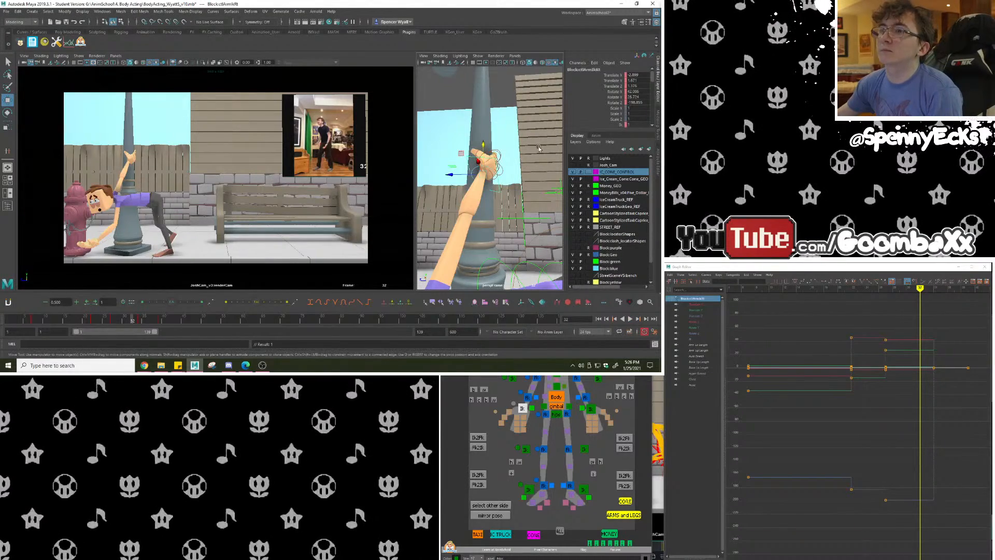
left_click_drag(456, 172, 507, 175, "alt")
middle_click_drag(507, 175, 489, 177, "alt")
left_click_drag(489, 176, 471, 189, "alt")
right_click_drag(471, 190, 508, 195, "alt")
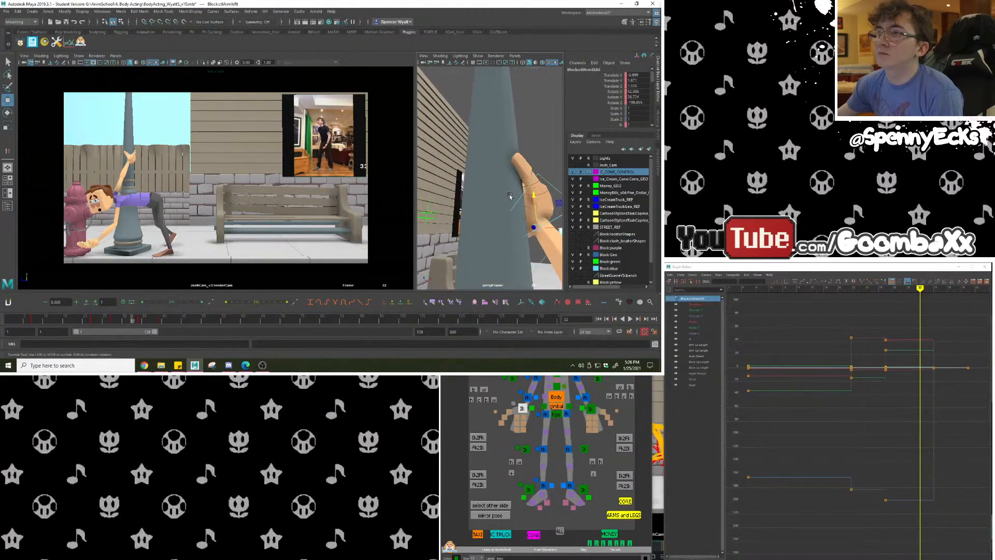
left_click_drag(509, 195, 479, 200, "alt")
middle_click_drag(480, 200, 461, 192, "alt")
left_click_drag(490, 195, 451, 197, "alt")
Fine-tune the rotation and position of the gripping hand's IK control at frame 27, undoing unwanted moves.
left_click(8, 112)
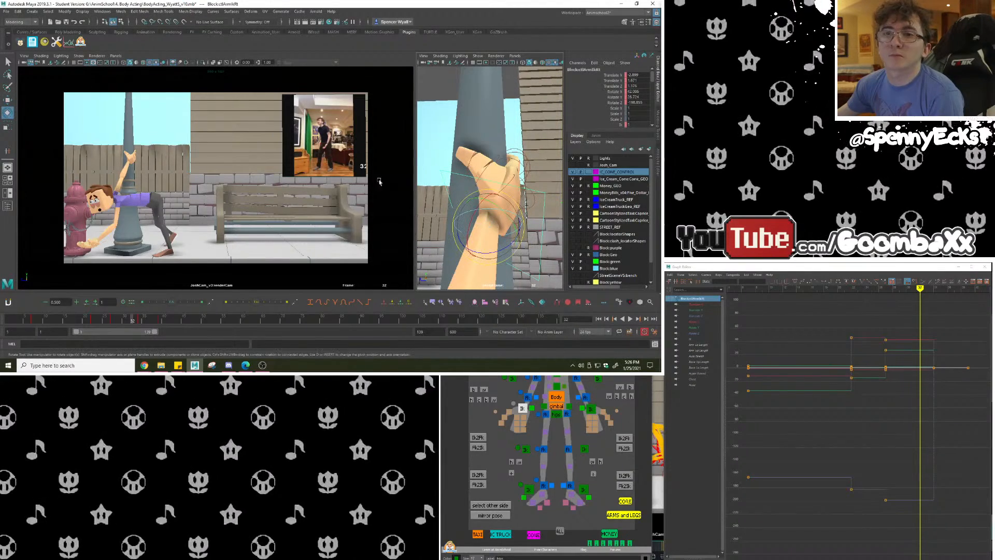
left_click_drag(107, 318, 112, 322)
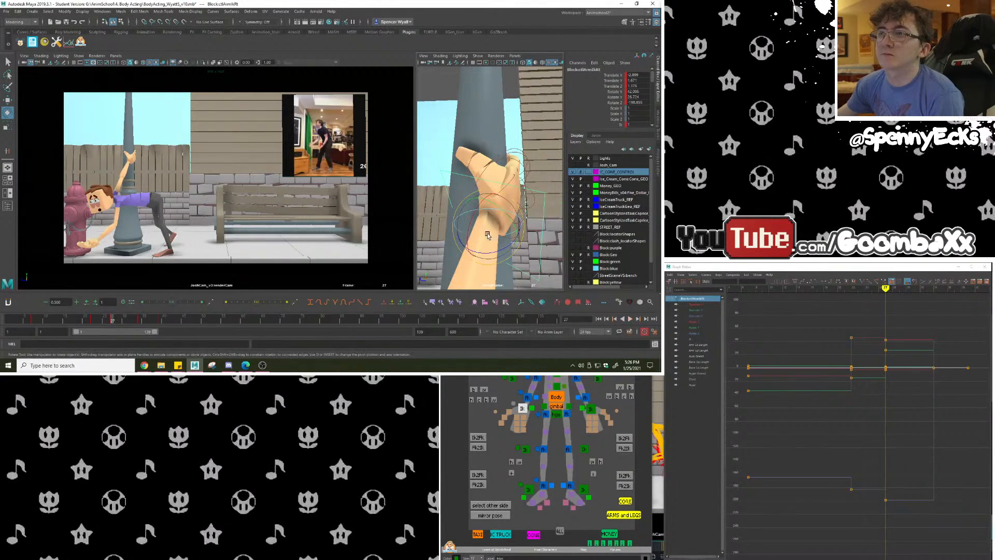
left_click_drag(496, 228, 499, 222)
left_click(9, 98)
left_click_drag(461, 186, 548, 200, "alt")
middle_click_drag(531, 225, 538, 170)
key("ctrl+z")
key("ctrl+z")
left_click_drag(537, 170, 509, 181, "alt")
left_click(7, 112)
mouse_move(510, 180)
left_mouse_down("alt")
mouse_move(478, 171)
mouse_move(505, 171)
mouse_move(519, 191)
left_mouse_up("alt")
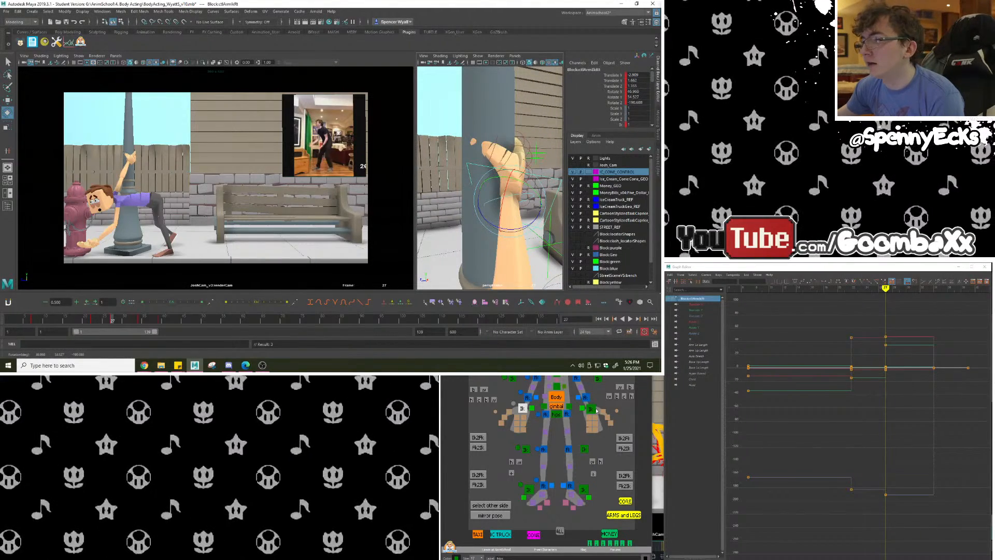
Rotate the thumb and finger controls of the gripping hand at frame 27 to wrap them around the lamp post.
left_click(500, 425)
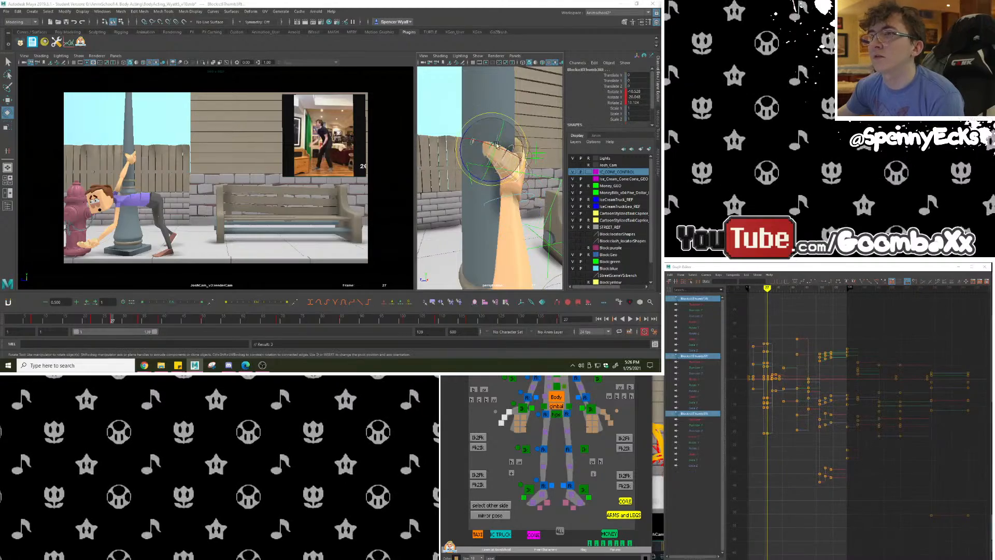
left_click_drag(510, 144, 409, 127, "alt")
right_click_drag(419, 140, 507, 186, "alt")
left_click_drag(528, 413, 512, 434)
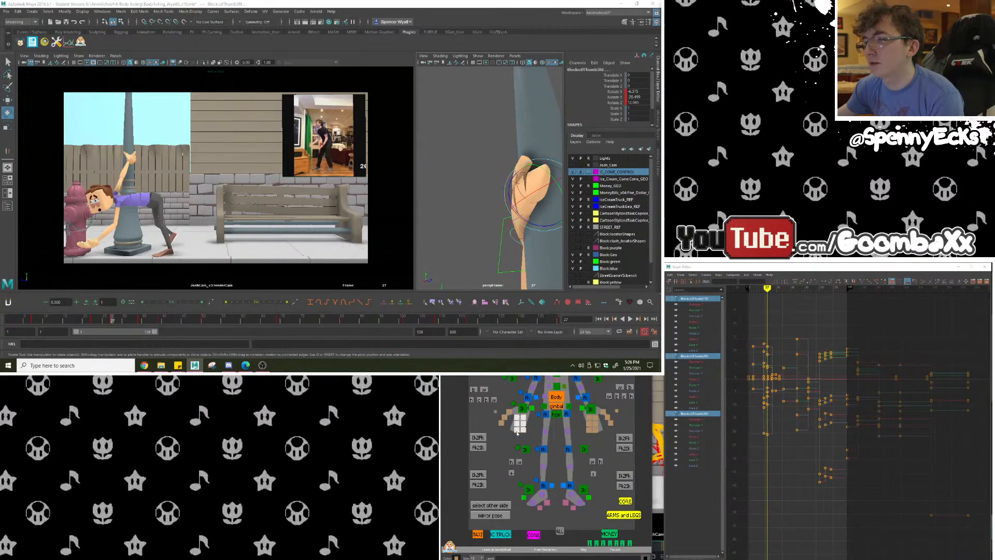
left_click_drag(521, 162, 527, 164)
left_click_drag(527, 166, 477, 427, "alt")
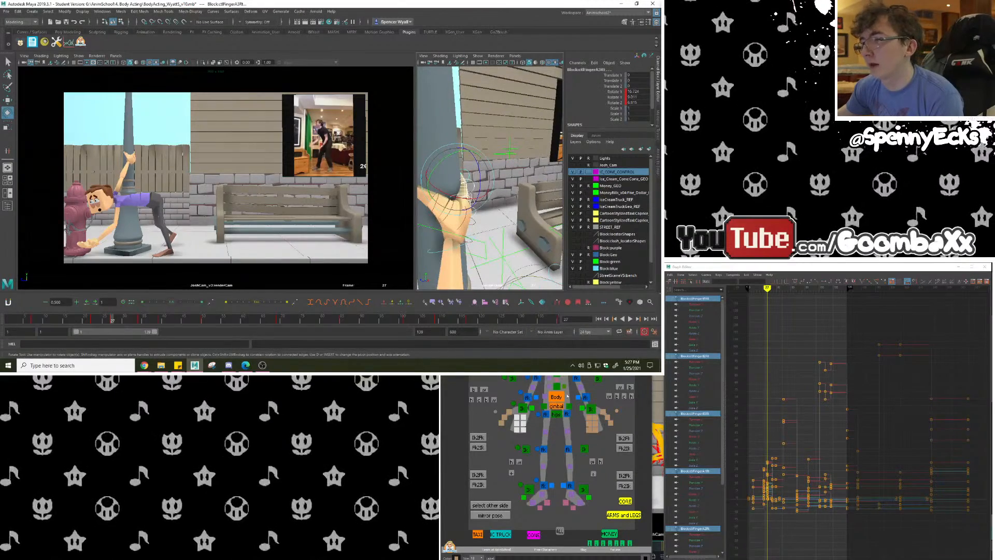
left_click(470, 211)
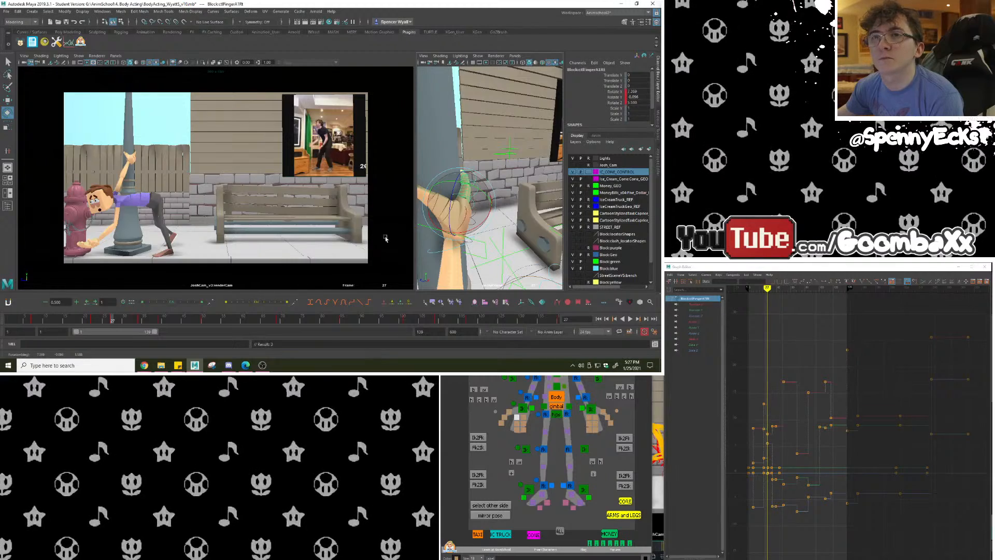
Play back and scrub the motion around frame 27, and review the whole leaning pose in the perspective view.
key("alt+v")
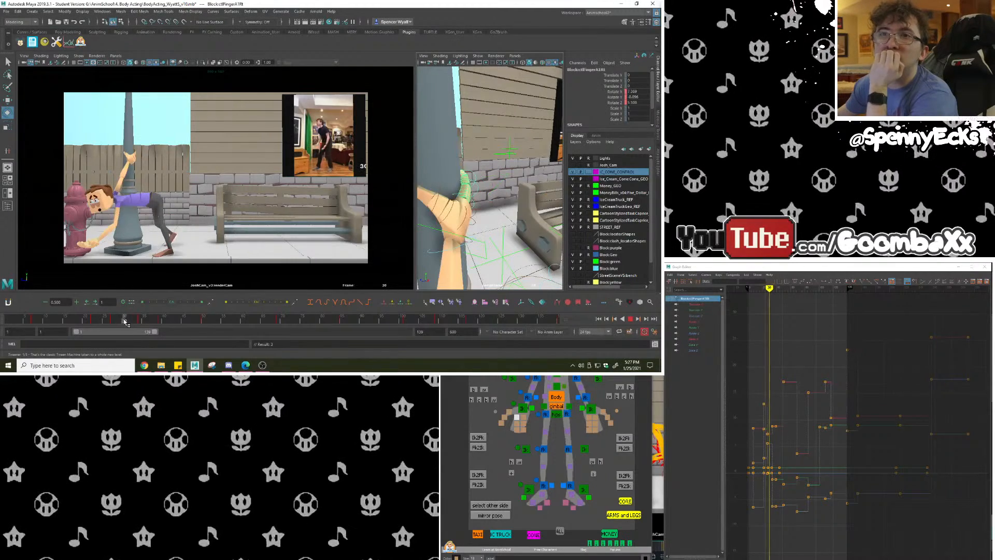
mouse_move(100, 321)
left_mouse_down()
mouse_move(128, 321)
mouse_move(111, 320)
left_mouse_up()
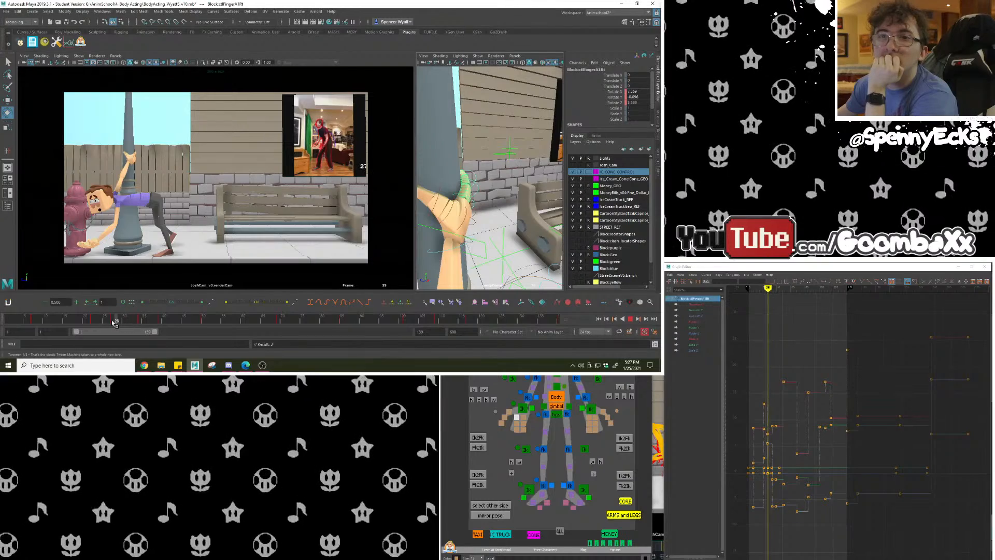
key("f")
scroll(462, 177, "down", 4)
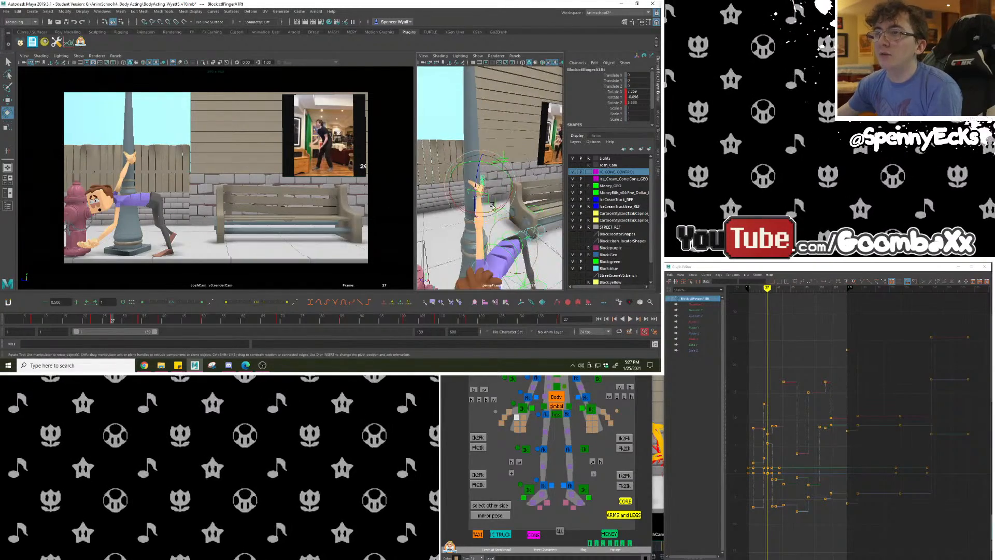
middle_click_drag(461, 177, 490, 130, "alt")
left_click_drag(489, 130, 454, 138, "alt")
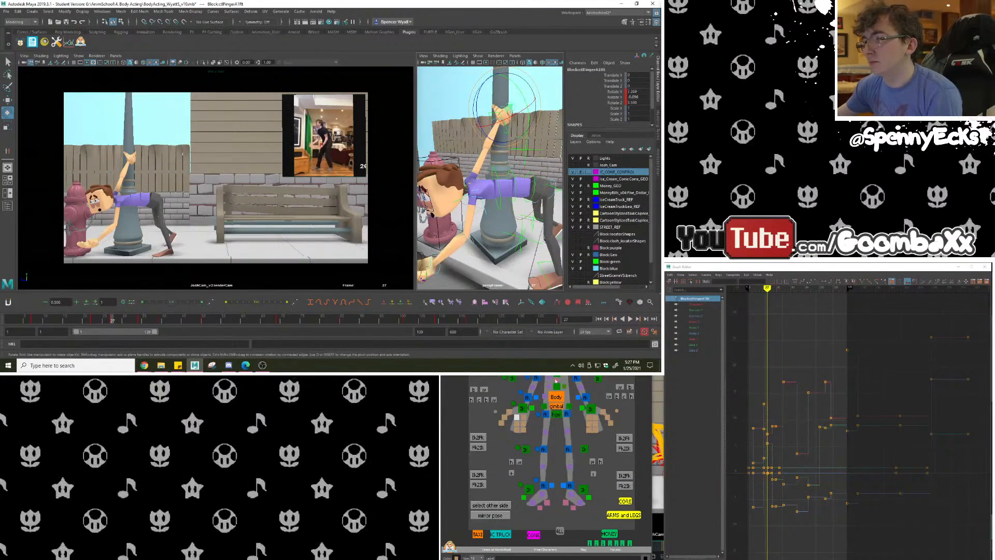
Try rotating the chest and upper spine controls of the leaning pose at frame 27, undoing both rotations.
left_click(496, 184)
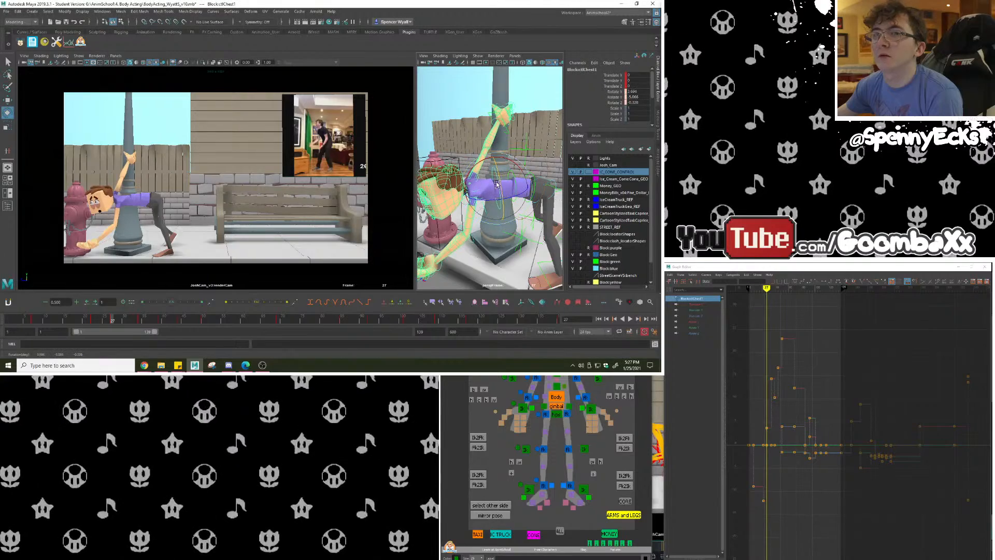
left_click_drag(497, 184, 515, 176)
key("ctrl+z")
left_click(553, 380)
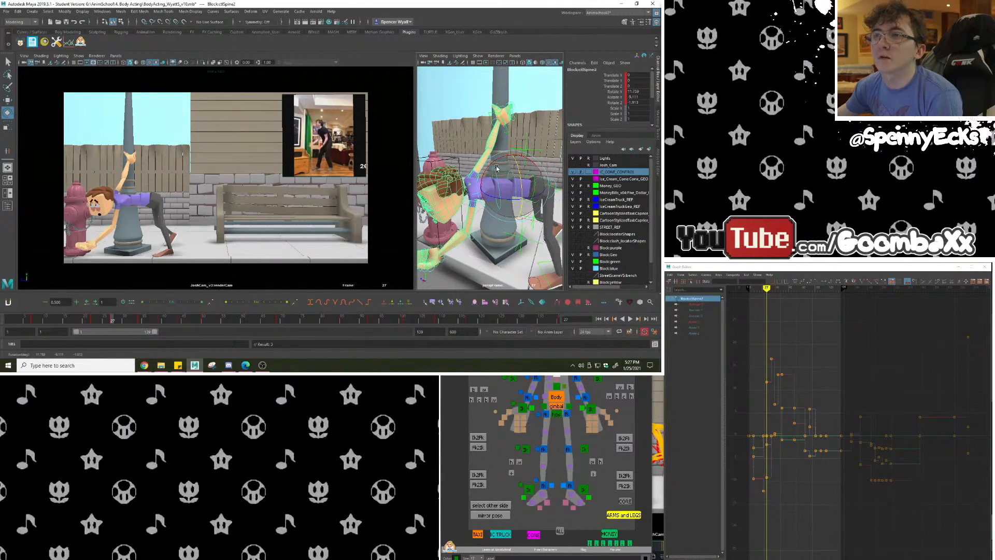
key("ctrl+z")
Adjust the rotation of the left shoulder control at frame 27, undoing an unwanted rotation.
left_click(482, 113)
scroll(469, 207, "up", 6)
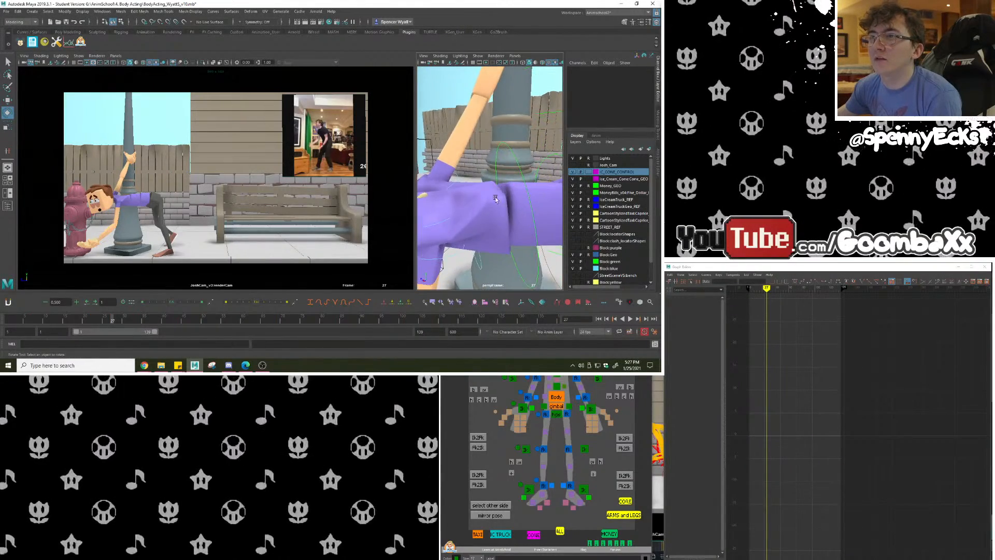
left_click_drag(469, 207, 454, 146, "alt")
left_click(569, 358)
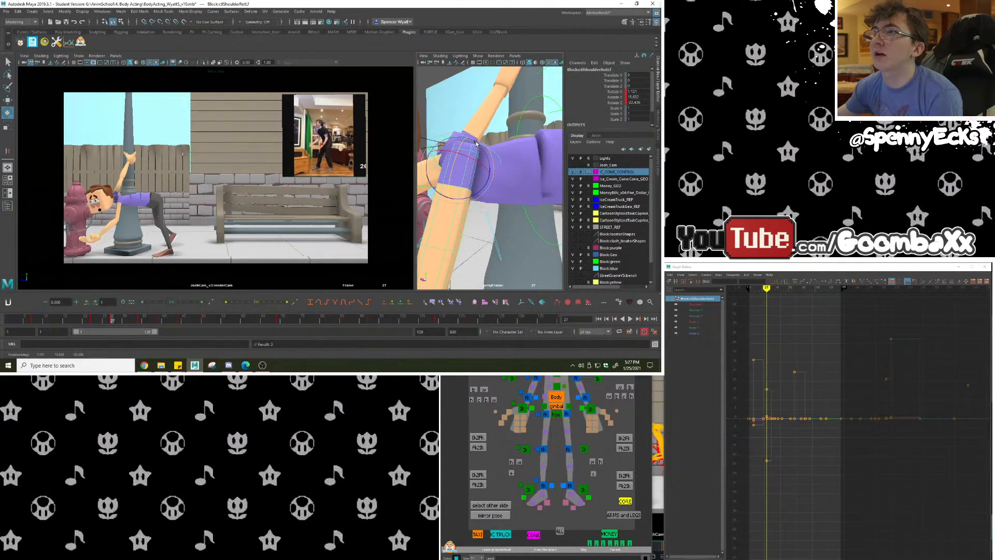
key("ctrl+z")
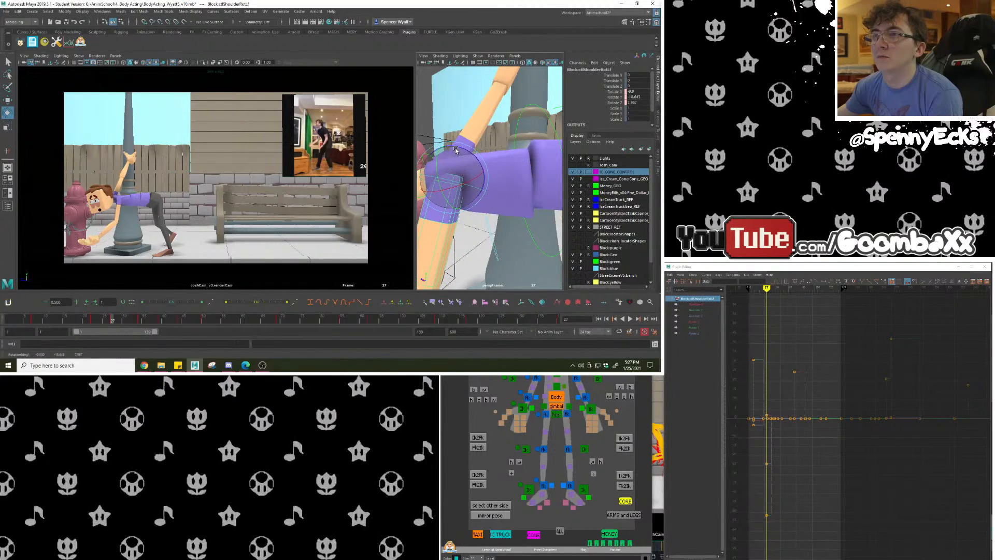
left_click_drag(456, 150, 503, 194, "alt")
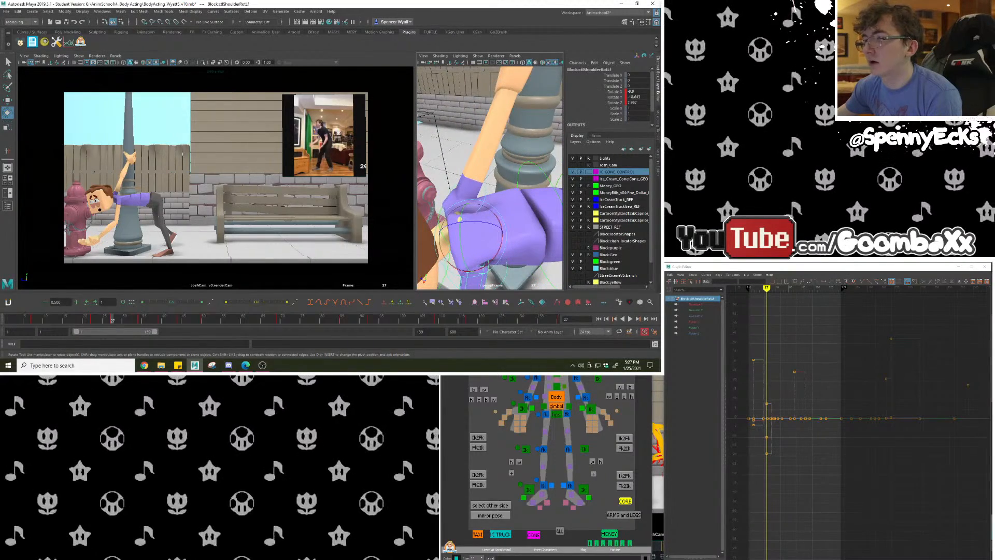
Rotate the right shoulder control at frame 27 and check the raised arm from several angles.
left_click(461, 208)
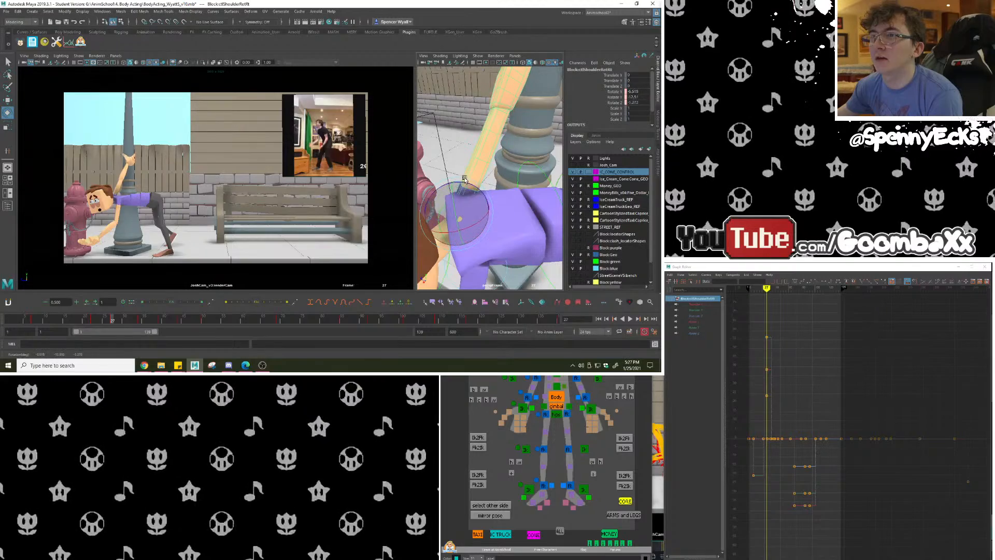
left_click_drag(462, 197, 535, 180, "alt")
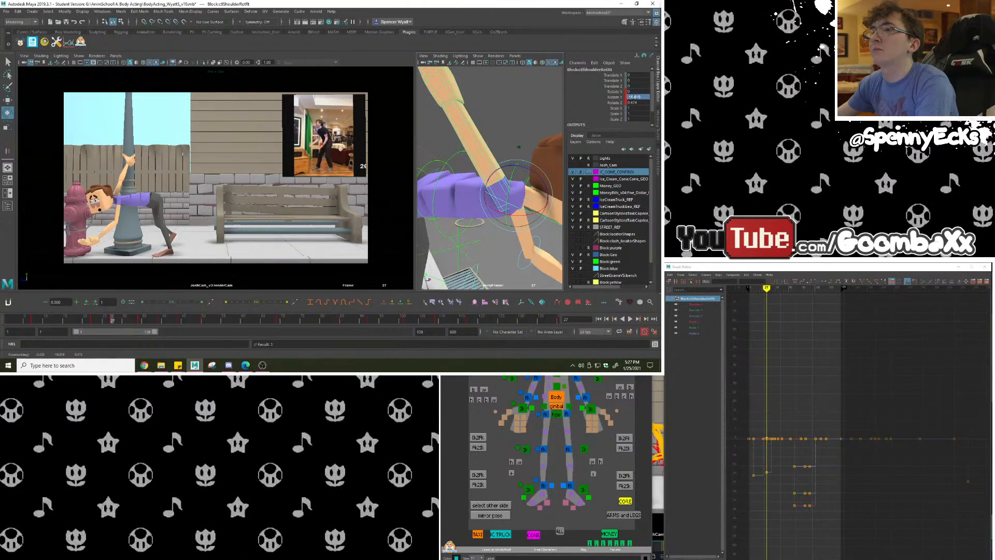
left_click(523, 154)
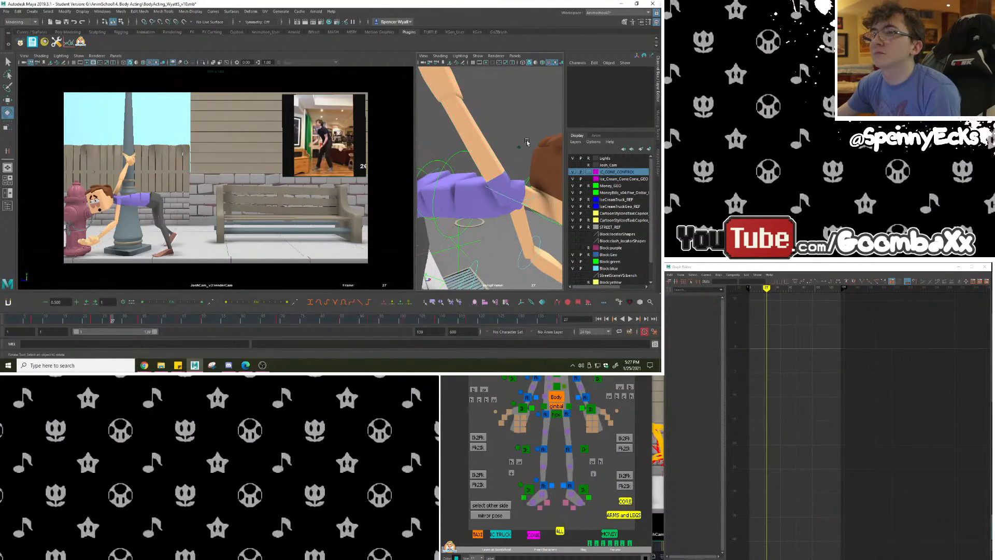
mouse_move(523, 154)
left_mouse_down("alt")
mouse_move(384, 155)
mouse_move(497, 152)
mouse_move(491, 187)
mouse_move(513, 152)
left_mouse_up("alt")
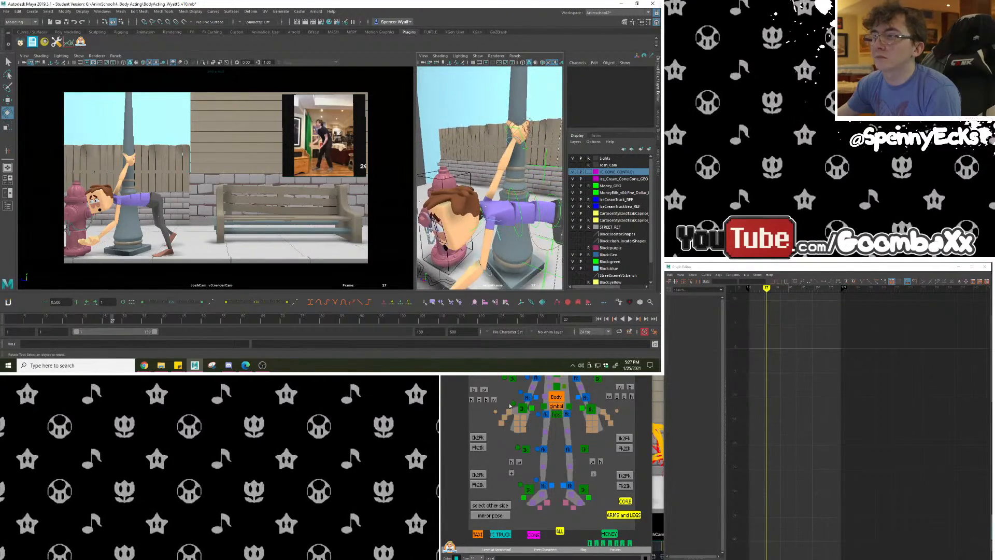
Rotate the chest control at frame 27 to turn the upper torso and head, and play back the motion.
left_click(509, 134)
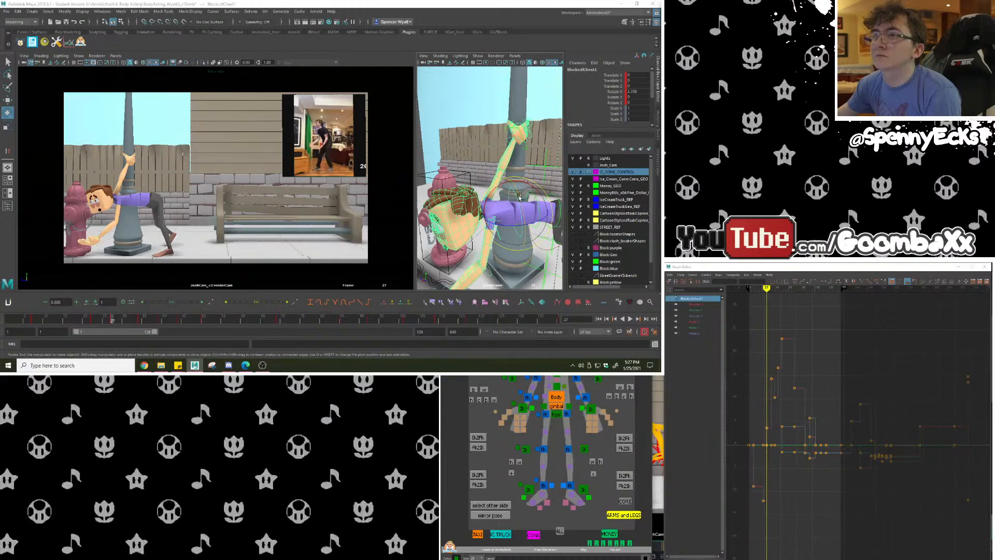
left_click_drag(519, 197, 496, 190)
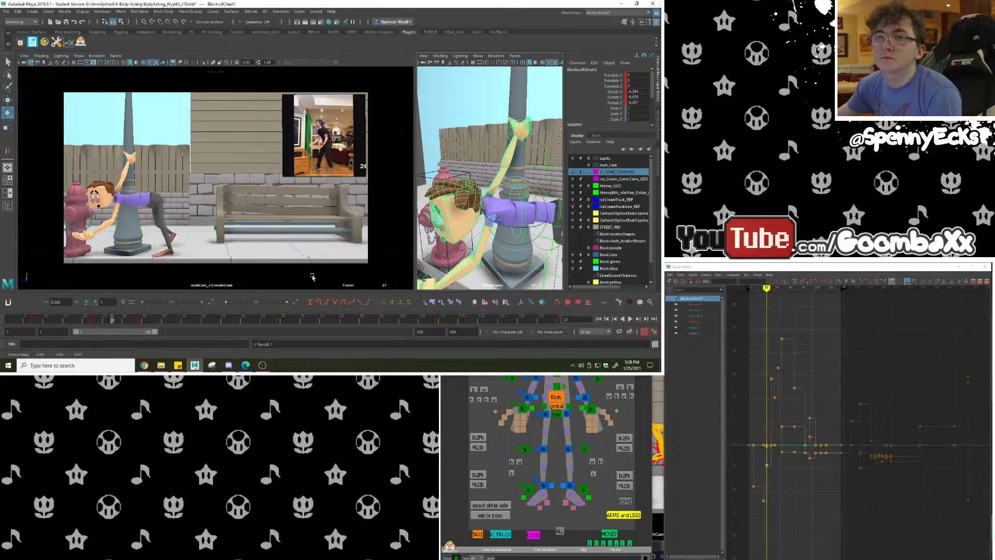
left_click_drag(110, 321, 87, 325)
key("alt+v")
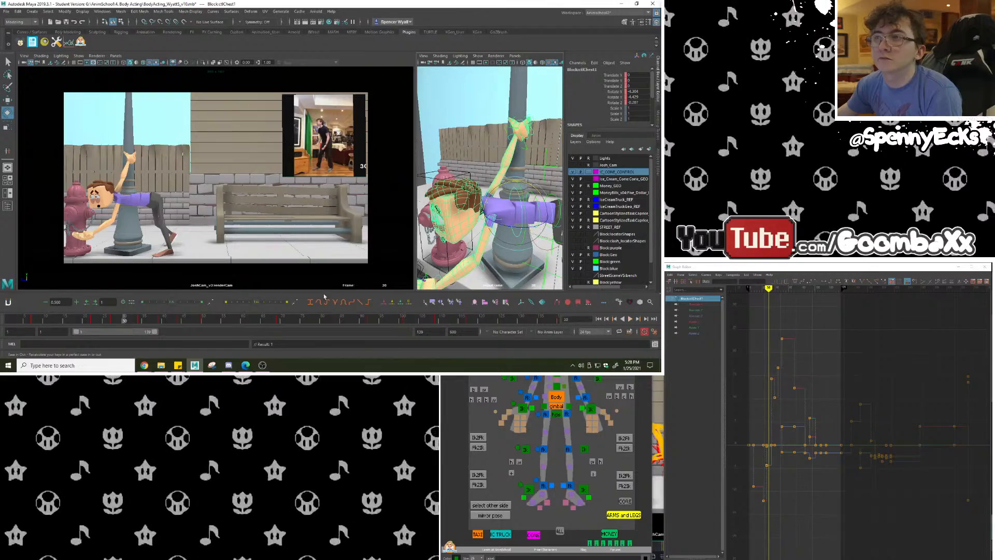
Try rotating the lower spine control near the waist at frame 30 and undo the rotation.
left_click_drag(492, 194, 500, 228, "alt")
middle_click_drag(515, 236, 495, 222, "alt")
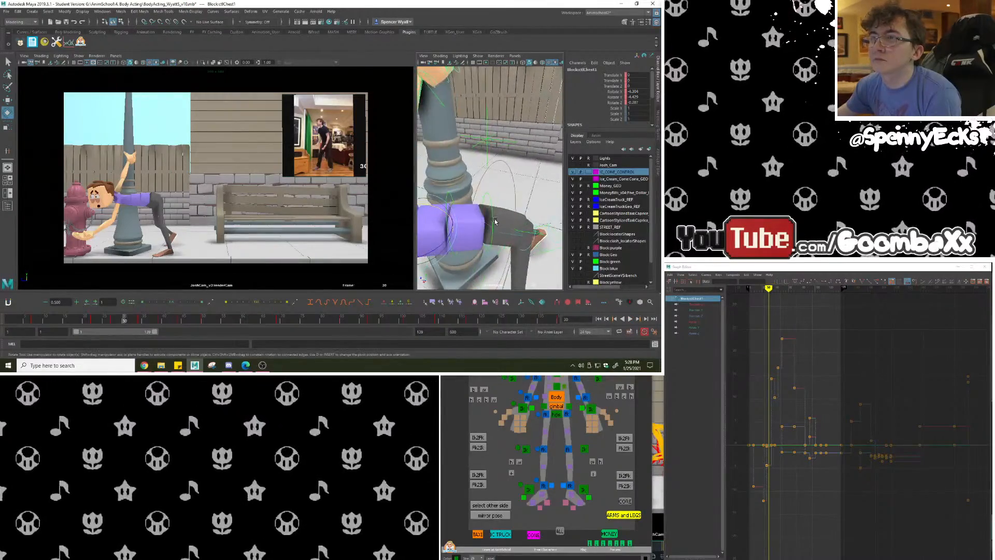
left_click_drag(495, 222, 519, 194, "alt")
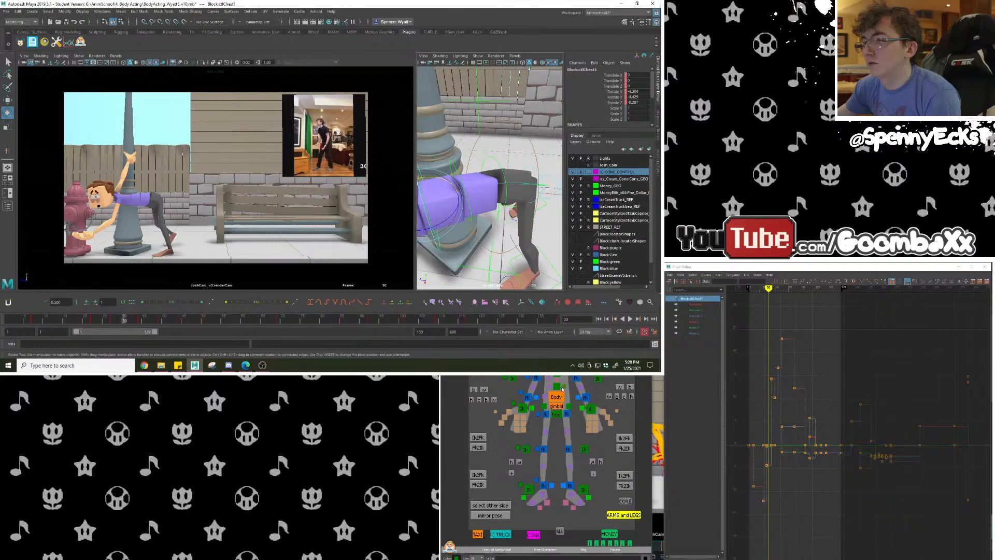
left_click(513, 190)
left_click_drag(507, 182, 505, 172)
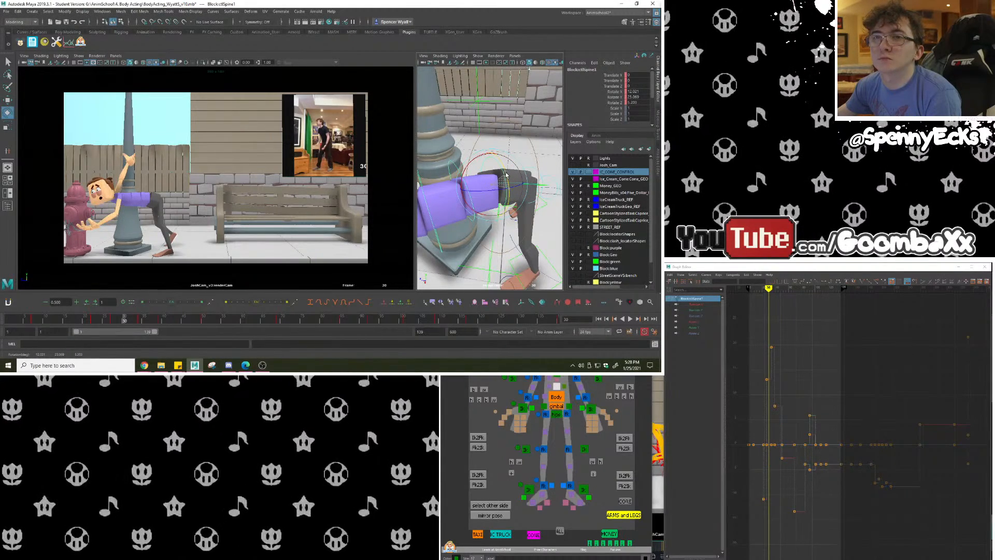
key("ctrl+z")
Rotate the lower spine and chest controls at frame 27 to refine the torso's bend, and scrub through the pose.
mouse_move(123, 320)
left_mouse_down()
mouse_move(104, 319)
mouse_move(114, 321)
left_mouse_up()
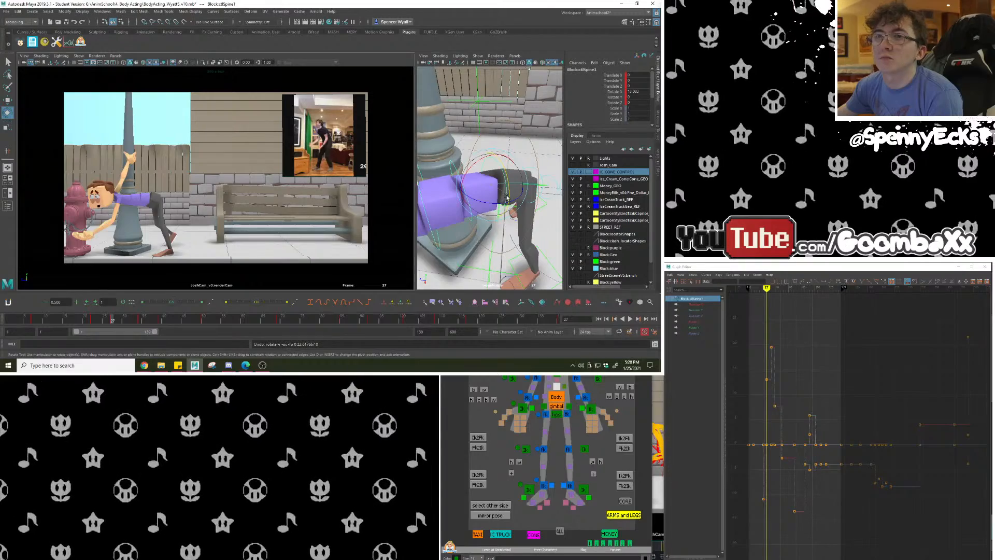
mouse_move(506, 197)
left_mouse_down()
mouse_move(500, 184)
mouse_move(523, 179)
mouse_move(489, 200)
mouse_move(493, 190)
left_mouse_up()
left_click(509, 210)
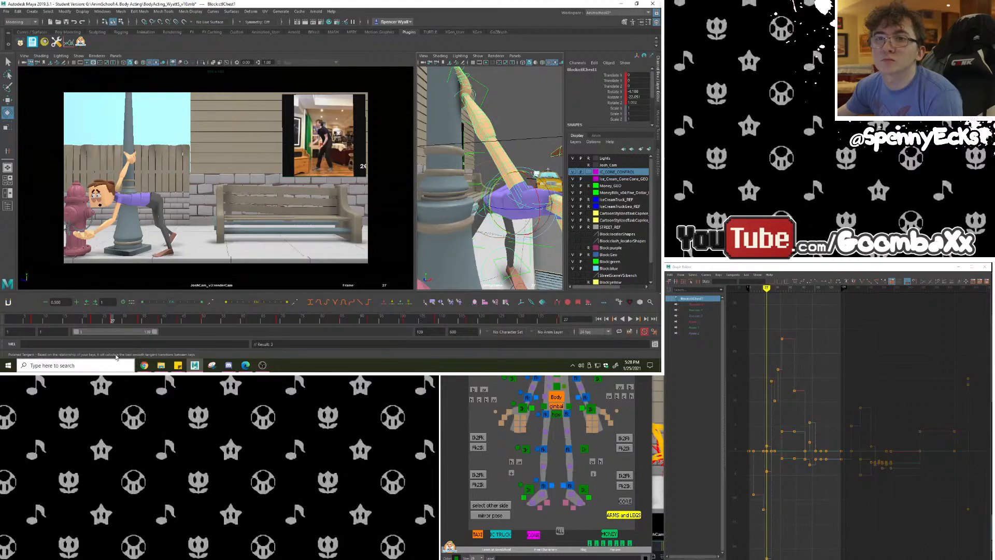
mouse_move(95, 321)
left_mouse_down()
mouse_move(139, 322)
mouse_move(104, 322)
mouse_move(120, 324)
left_mouse_up()
Rotate the hips control at frame 29 to blend with the bent torso and set a key.
left_click_drag(482, 228, 495, 211, "alt")
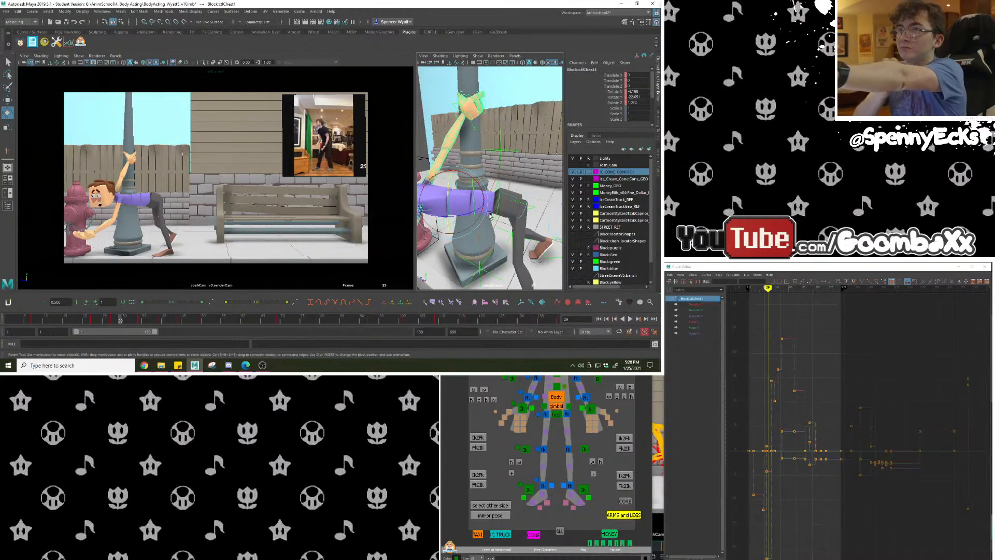
left_click(557, 414)
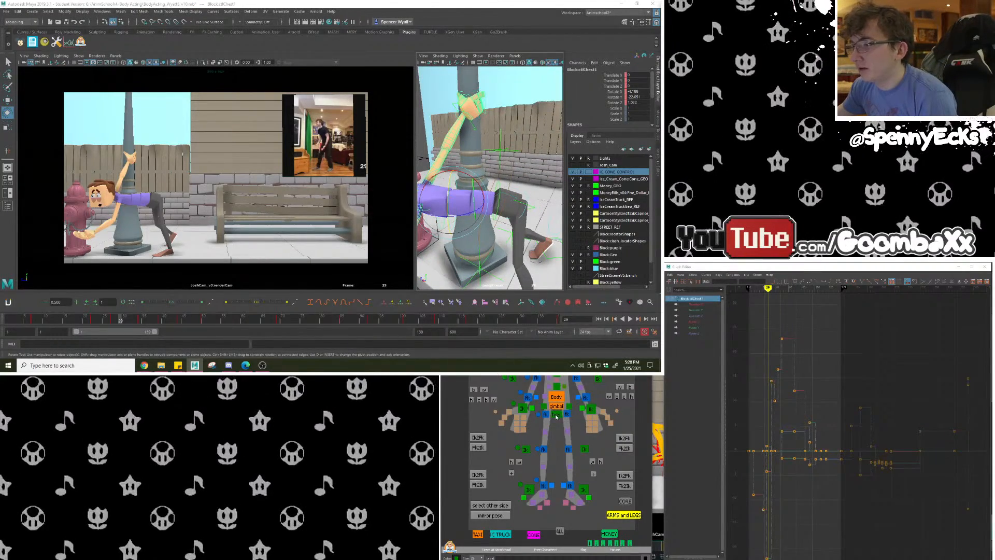
mouse_move(501, 209)
left_mouse_down("alt")
mouse_move(483, 203)
mouse_move(489, 227)
mouse_move(485, 203)
left_mouse_up("alt")
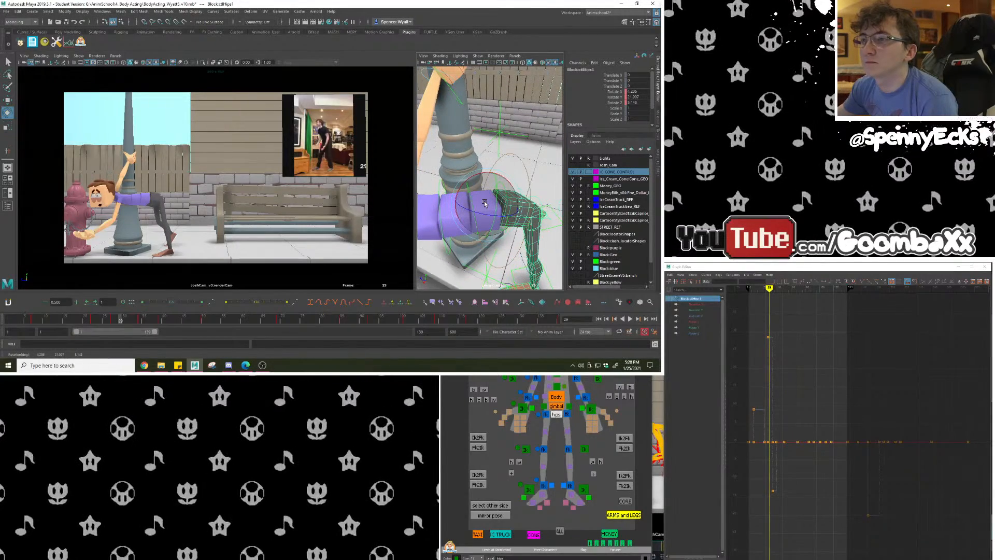
key("s")
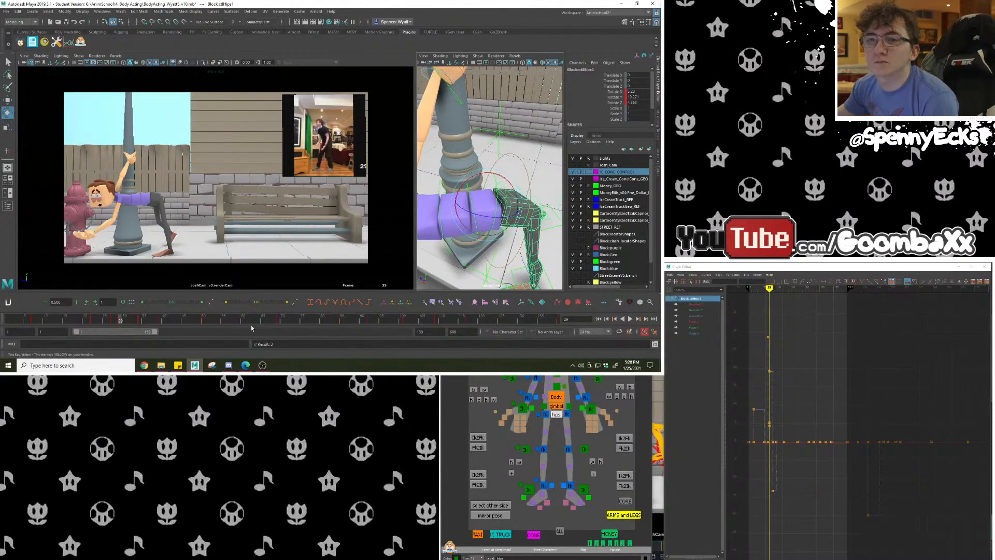
Delete the hips key at frame 27 and move the hips key from frame 29 to frame 27.
left_click_drag(129, 322, 114, 322)
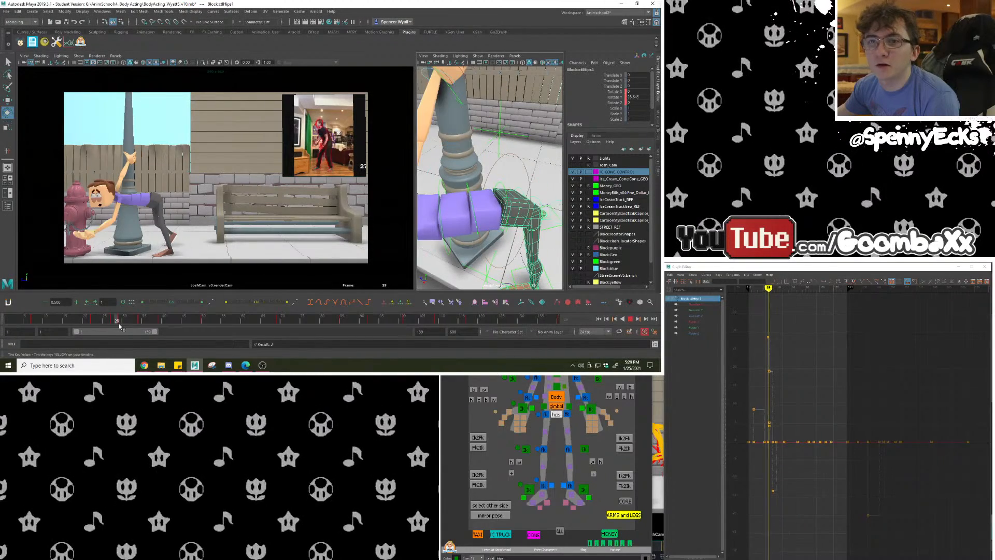
right_click(112, 322)
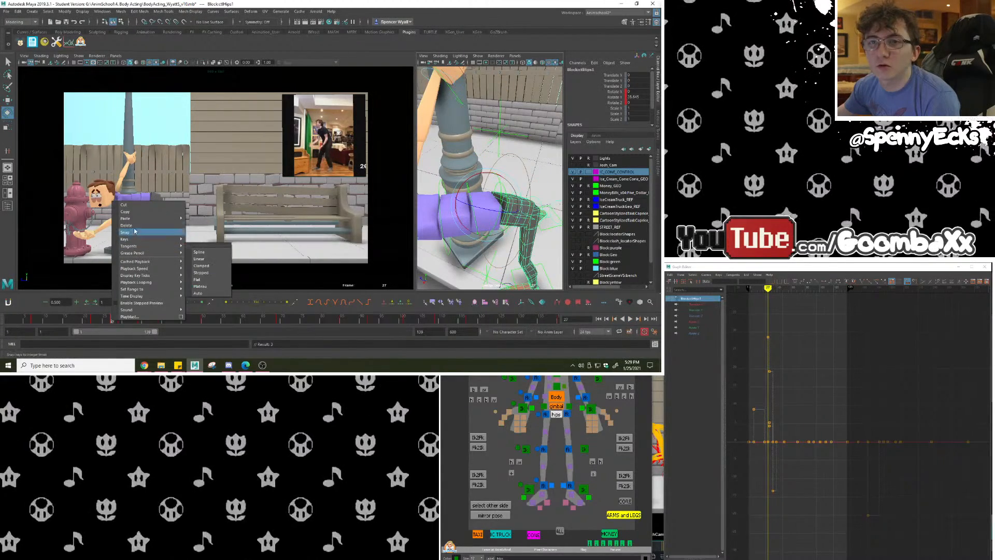
left_click(132, 225)
left_click(120, 321)
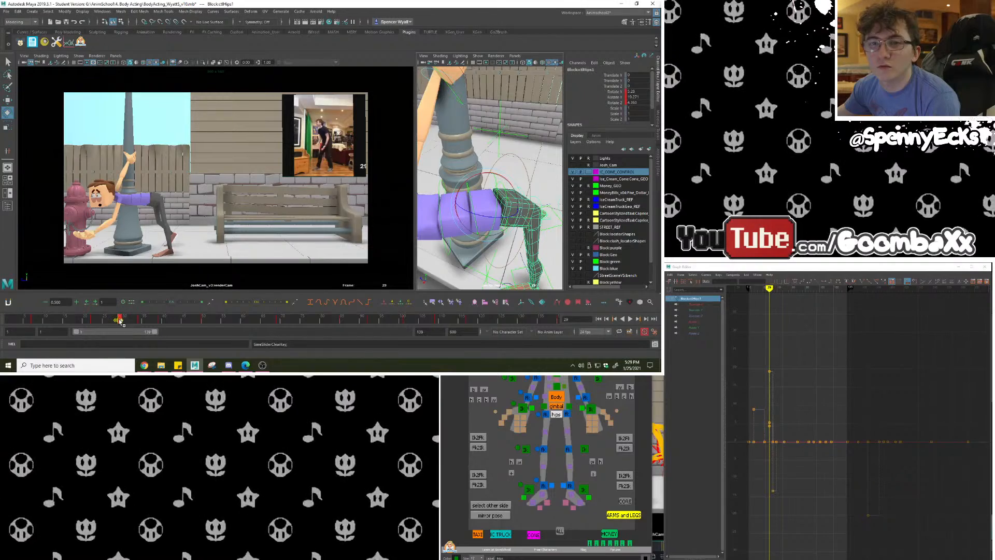
left_click(116, 322)
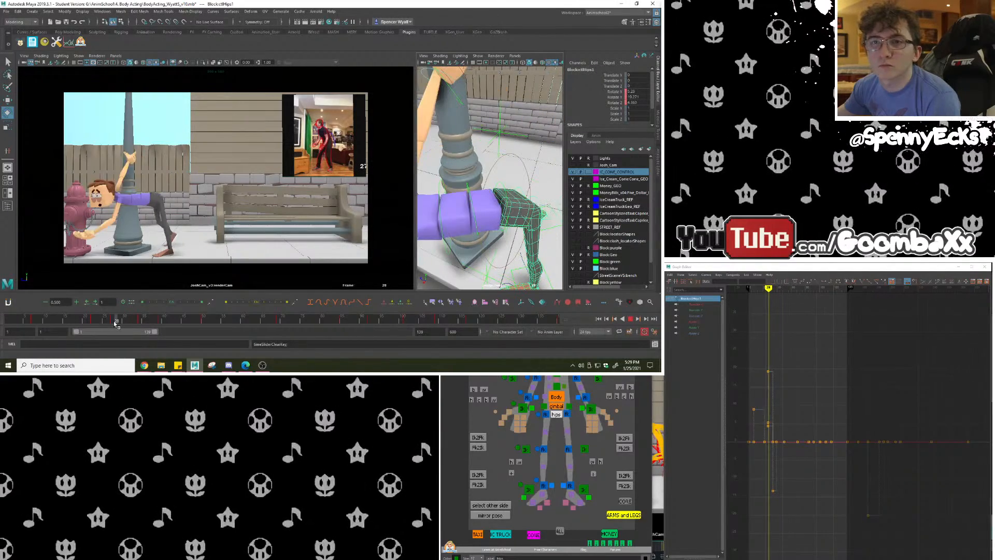
Create a Body control breakdown at frame 32 between the leaning and upright poses, and delete the Body key at frame 34.
left_click_drag(114, 322, 143, 331)
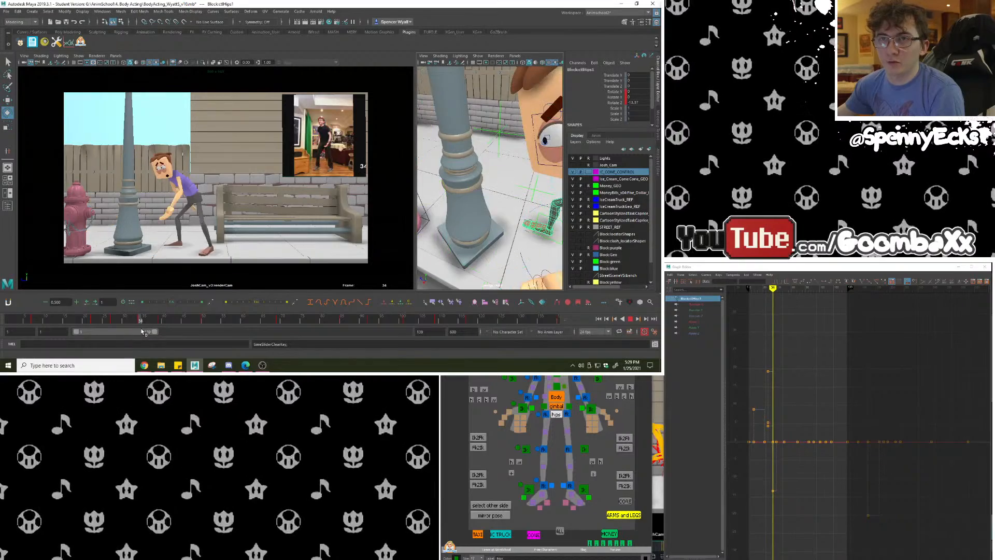
left_click_drag(518, 187, 498, 182, "alt")
right_click_drag(539, 192, 481, 197, "alt")
left_click_drag(570, 202, 634, 208, "alt")
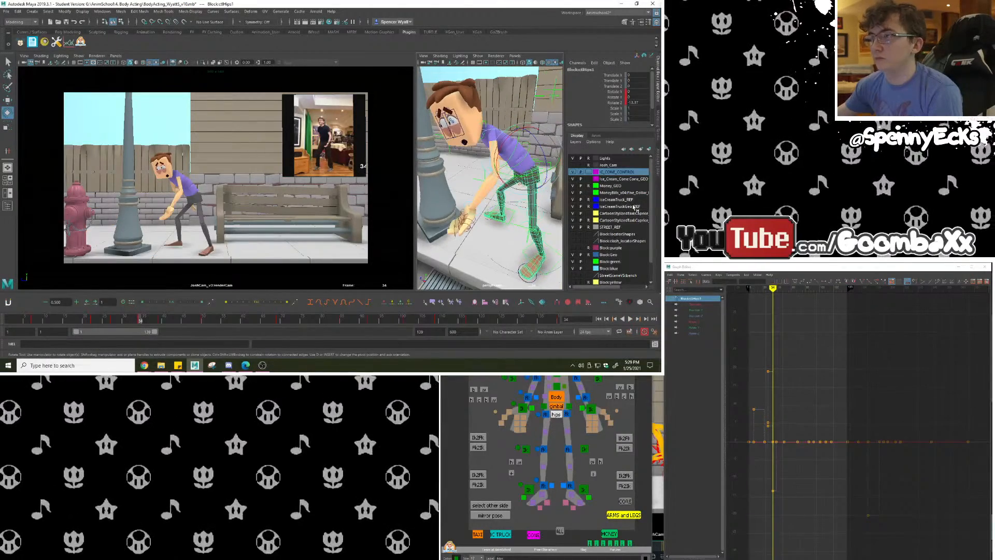
left_click(556, 397)
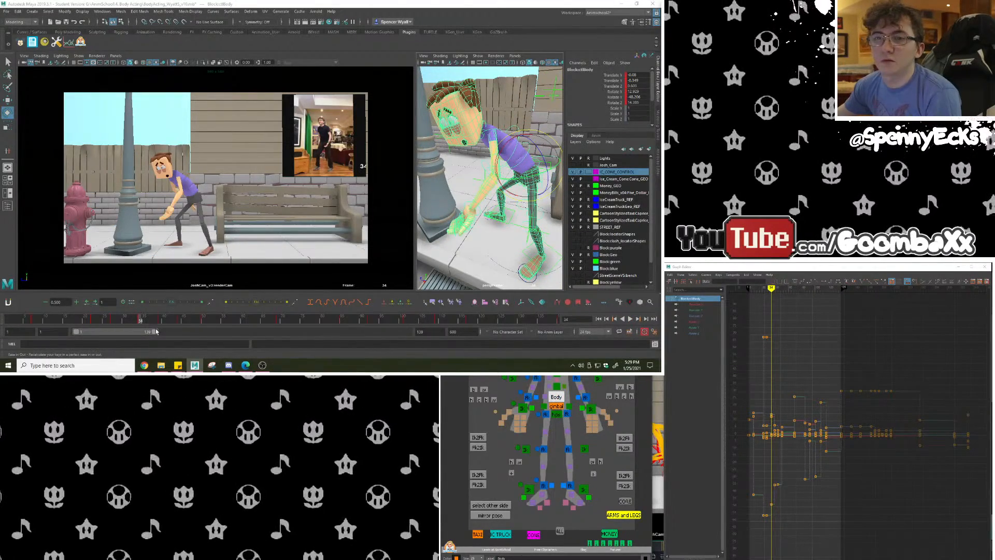
left_click(134, 320)
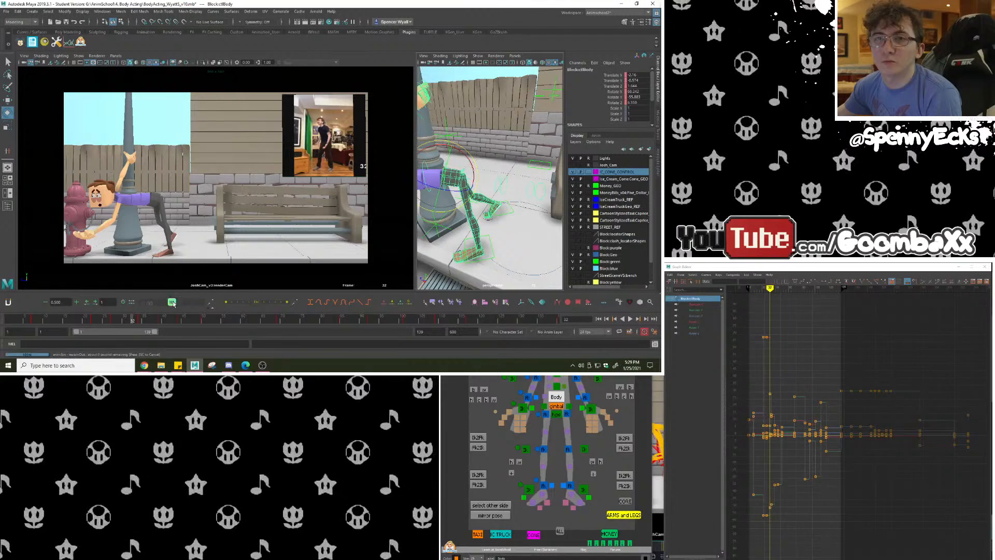
mouse_move(130, 320)
left_mouse_down()
mouse_move(108, 318)
mouse_move(140, 323)
left_mouse_up()
right_click(140, 324)
left_click(166, 228)
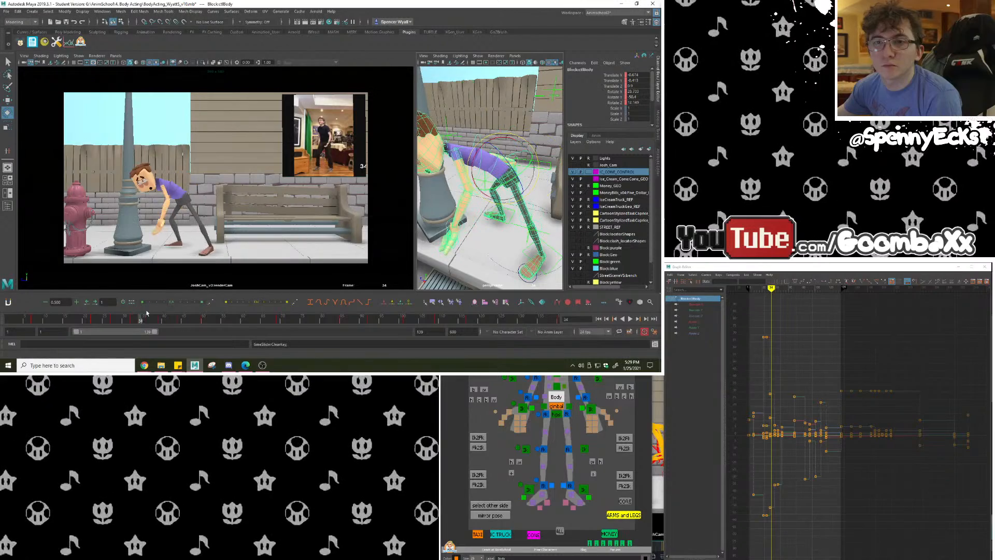
Try moving the Body control's key from frame 32 to frame 35, play it back, and undo the move.
left_click(131, 321)
left_click(131, 321, "shift")
left_click_drag(132, 320, 144, 322)
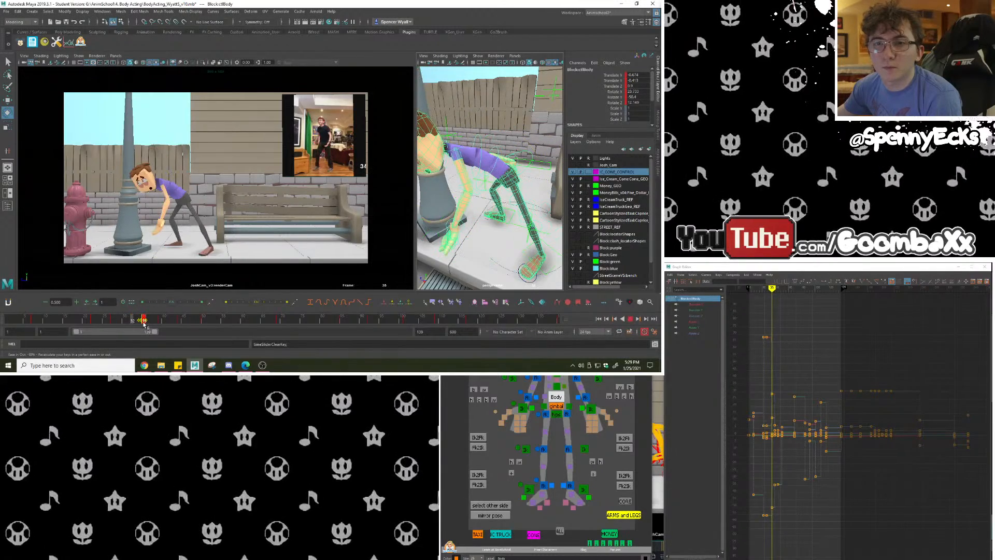
key("alt+v")
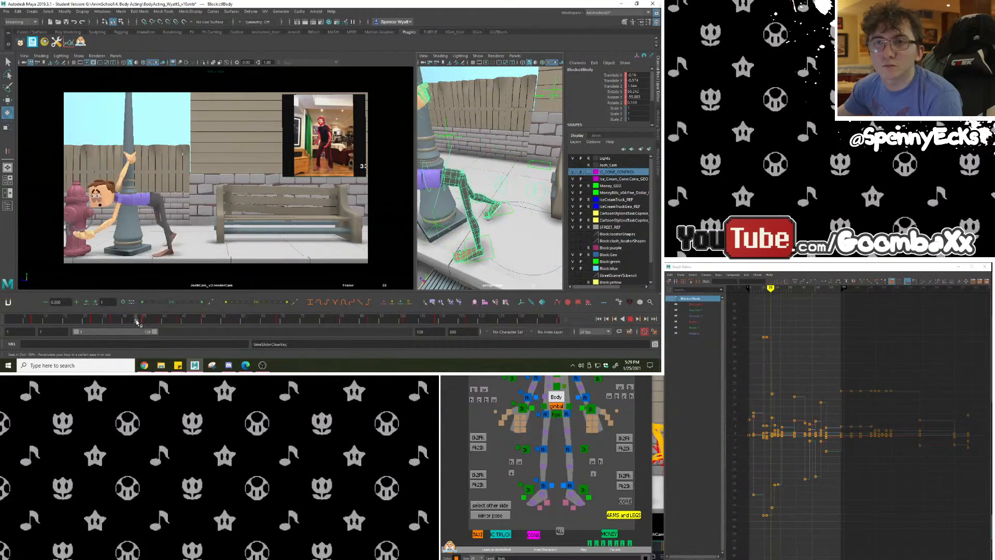
left_click_drag(143, 323, 145, 324)
key("ctrl+z")
key("ctrl+z")
left_click(146, 324)
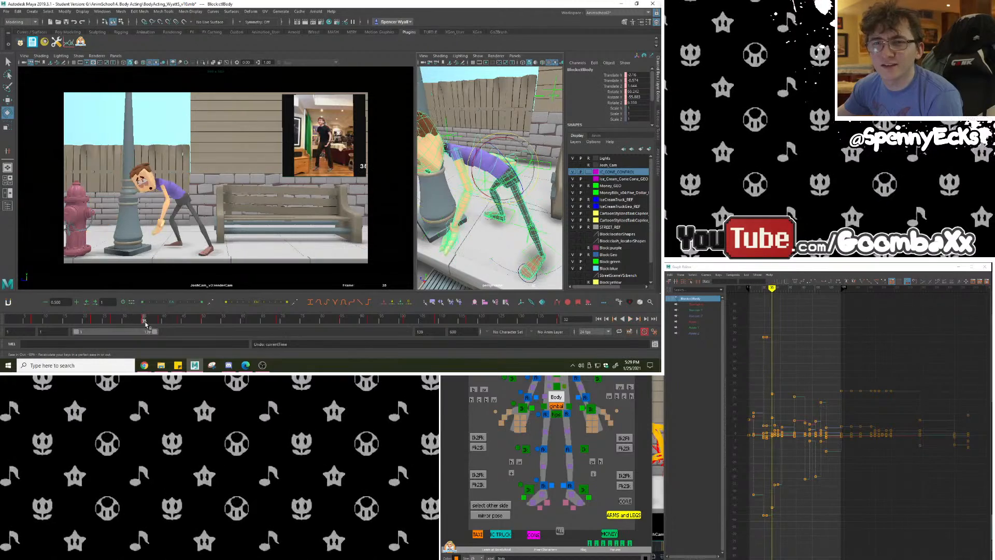
left_click(133, 322)
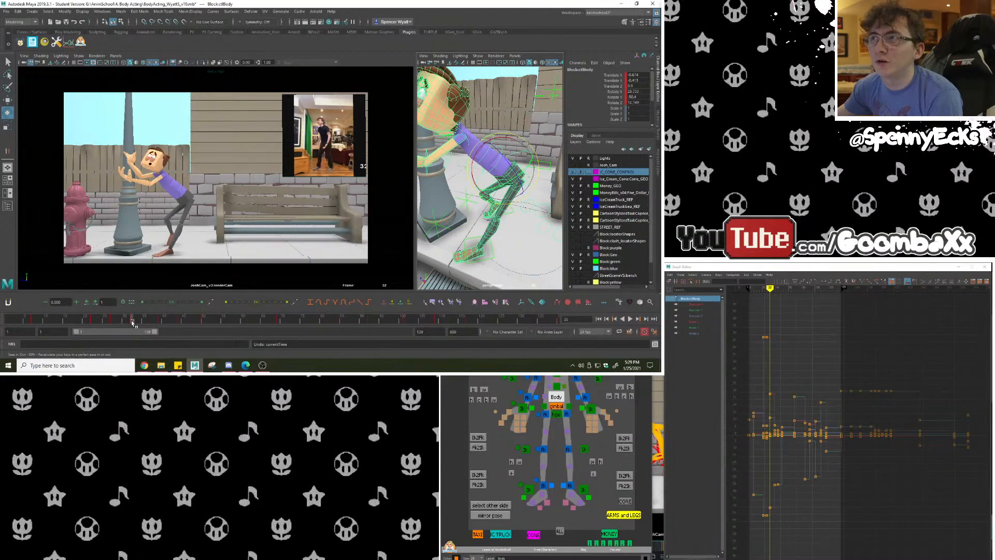
Delete the Body control's key at frame 34 and move its breakdown key from frame 32 to frame 34.
left_click_drag(132, 322, 139, 324)
key("ctrl+z")
right_click(141, 322)
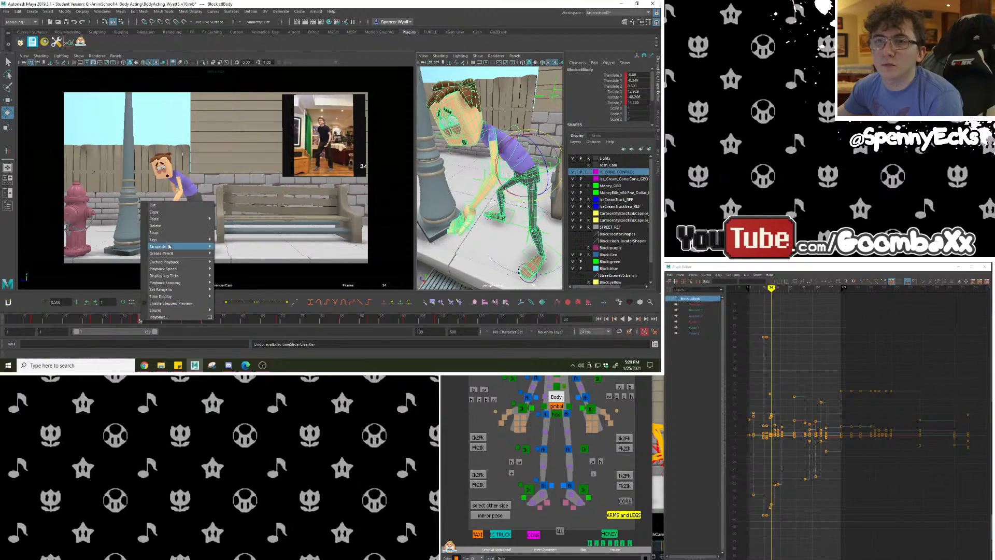
left_click(165, 231)
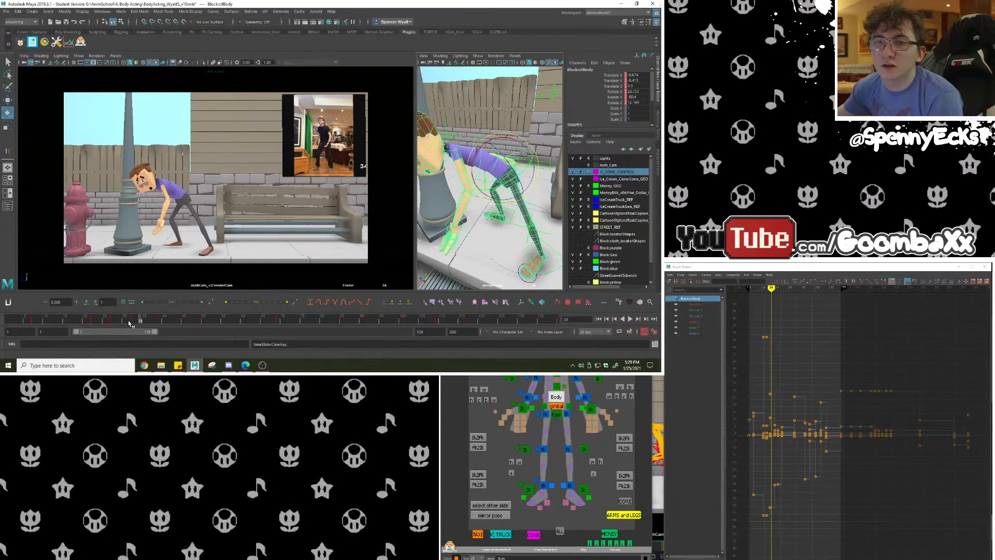
left_click(133, 322)
mouse_move(132, 322)
left_mouse_down()
mouse_move(160, 325)
mouse_move(83, 325)
mouse_move(161, 330)
mouse_move(141, 331)
left_mouse_up()
Rotate the hips control at frame 34 to follow the bent torso and set a key.
left_click_drag(496, 232, 524, 213, "alt")
left_click(557, 415)
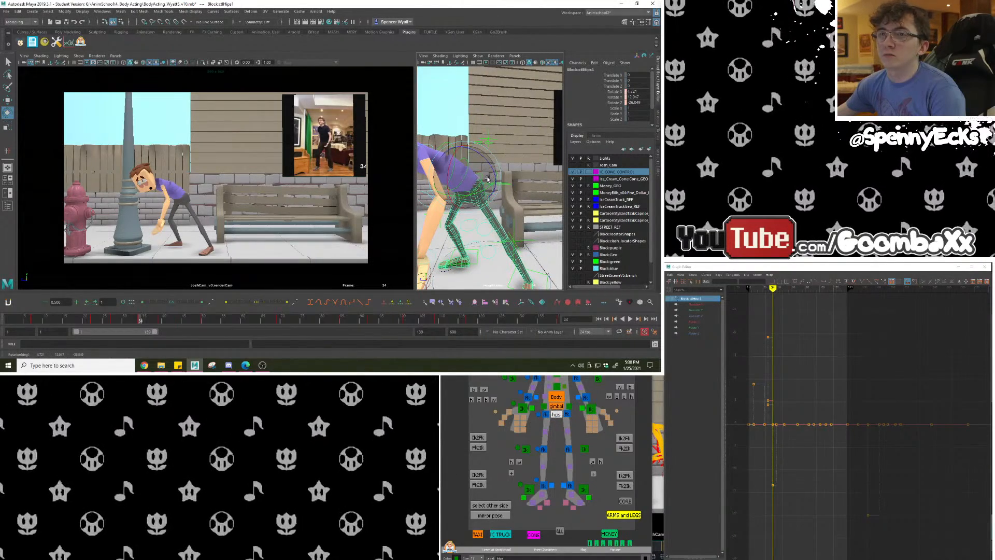
left_click_drag(490, 174, 471, 157)
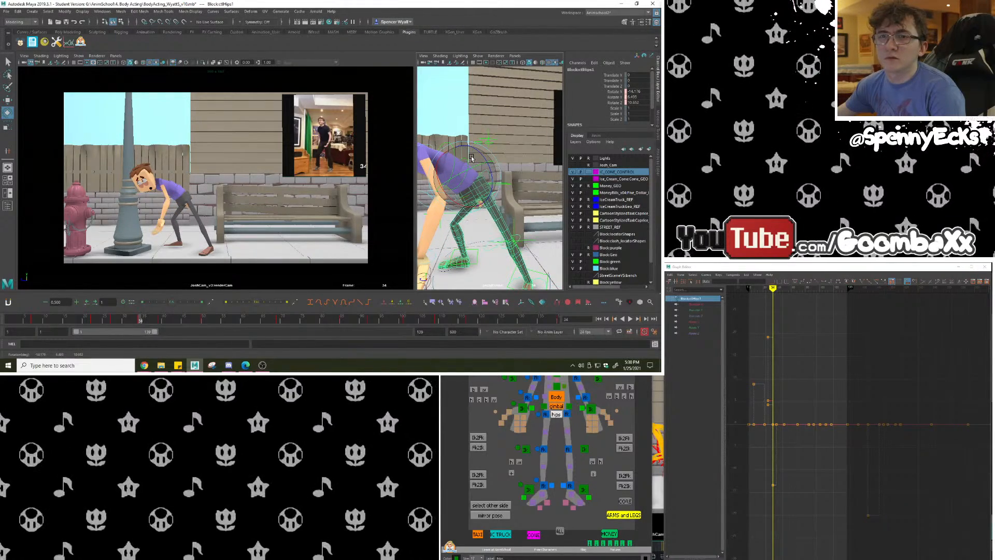
key("s")
mouse_move(136, 319)
left_mouse_down()
mouse_move(168, 327)
mouse_move(114, 327)
mouse_move(165, 327)
mouse_move(127, 327)
mouse_move(161, 327)
mouse_move(130, 330)
mouse_move(144, 331)
left_mouse_up()
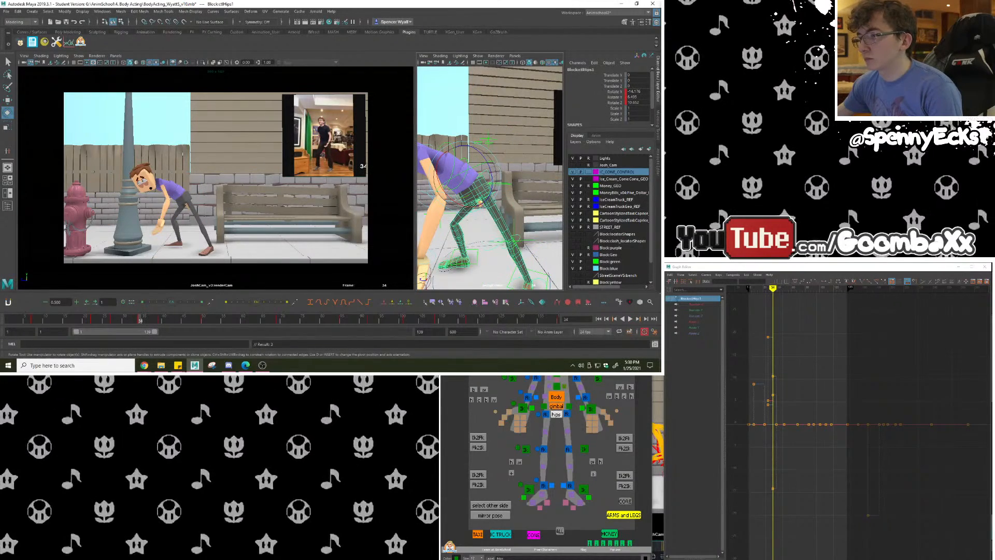
Rotate the upper spine controls at frame 34 to hunch the torso further forward.
left_click_drag(481, 128, 487, 156)
key("ctrl+z")
left_click(558, 375, "shift")
mouse_move(115, 317)
left_mouse_down()
mouse_move(162, 320)
mouse_move(106, 323)
mouse_move(164, 323)
mouse_move(122, 323)
mouse_move(141, 325)
left_mouse_up()
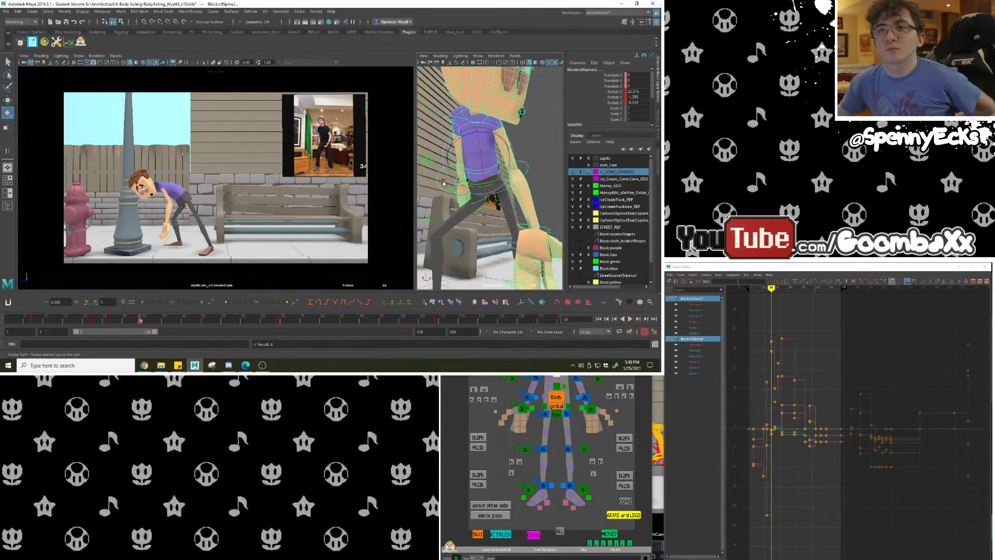
Adjust the head control's rotation at frame 34 to suit the hunched torso.
left_click_drag(520, 130, 440, 207, "alt")
middle_click_drag(441, 208, 494, 254, "alt")
left_click(449, 170)
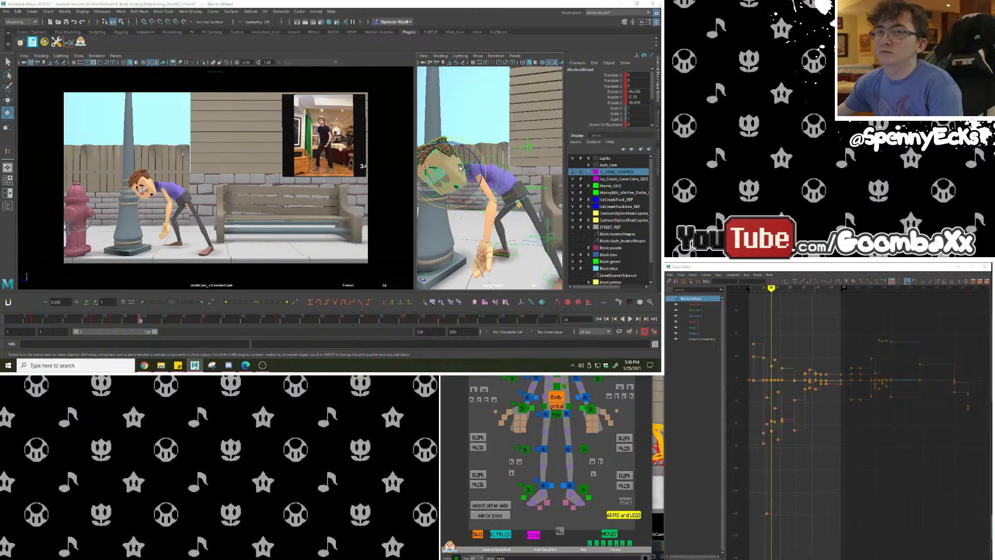
left_click_drag(450, 169, 510, 202, "alt")
key("w")
key("ctrl+z")
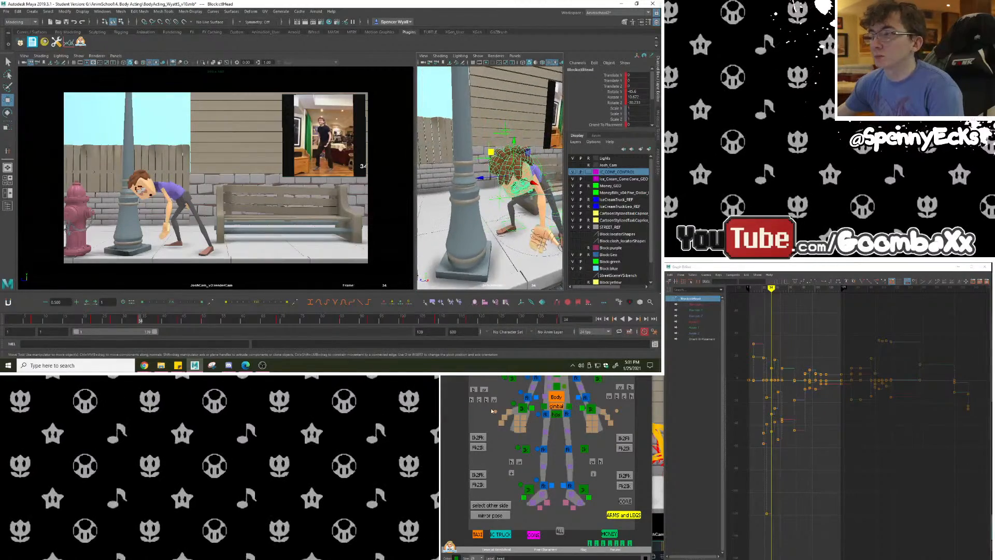
Match the lamp-post arm's IK and pole vector controls at frame 34 to their previous key and play back the result.
left_click(524, 408)
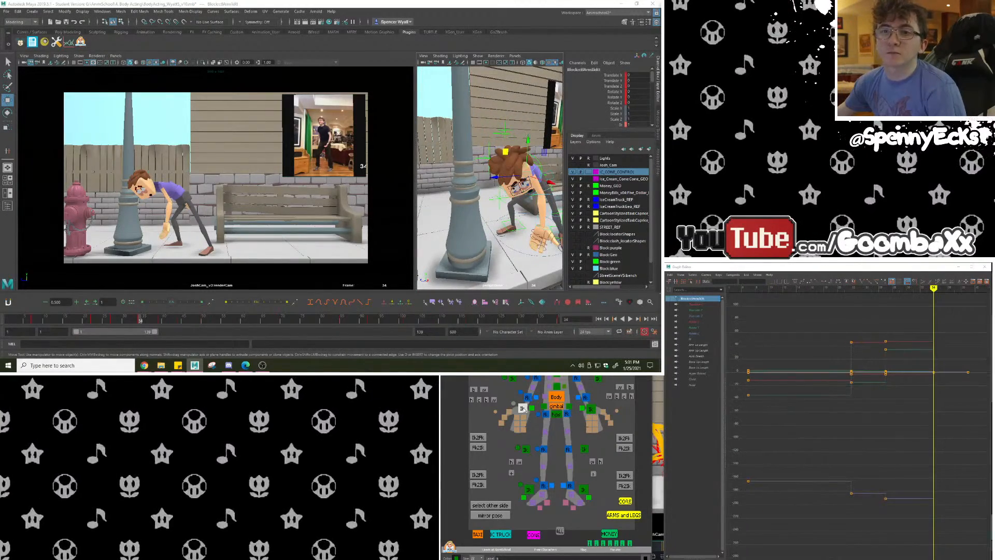
left_click_drag(518, 192, 490, 207, "alt")
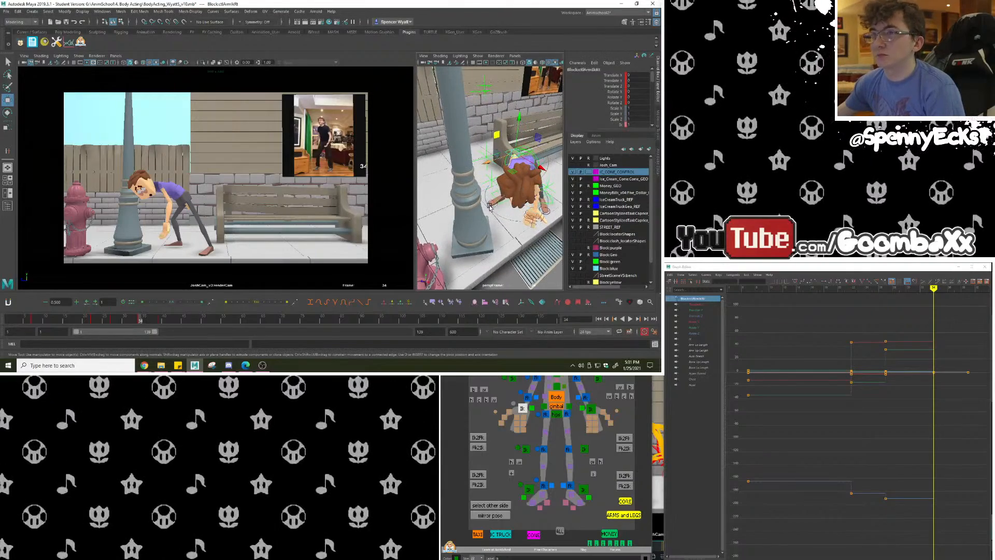
left_click(512, 378)
left_click(226, 303)
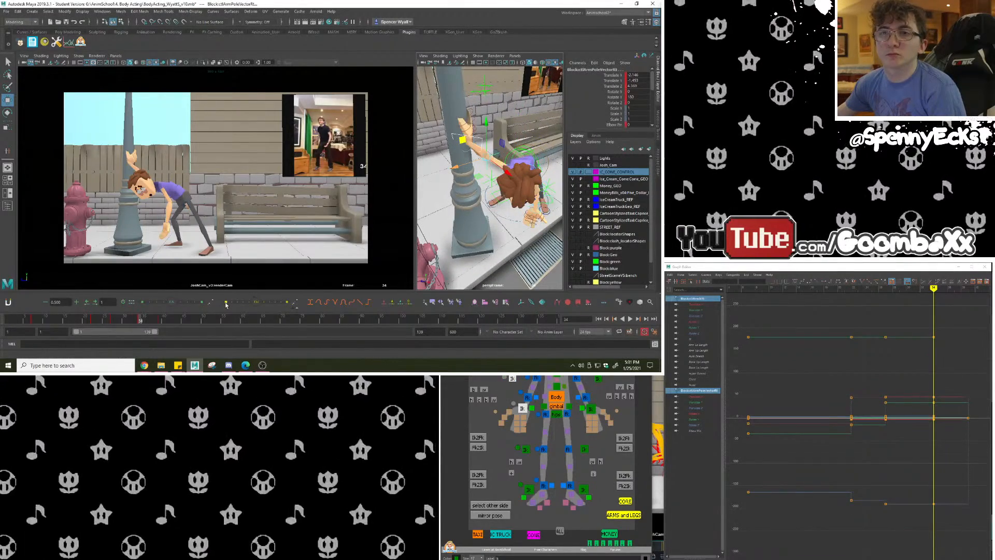
mouse_move(419, 200)
left_mouse_down("alt")
mouse_move(438, 127)
mouse_move(401, 194)
left_mouse_up("alt")
key("alt+v")
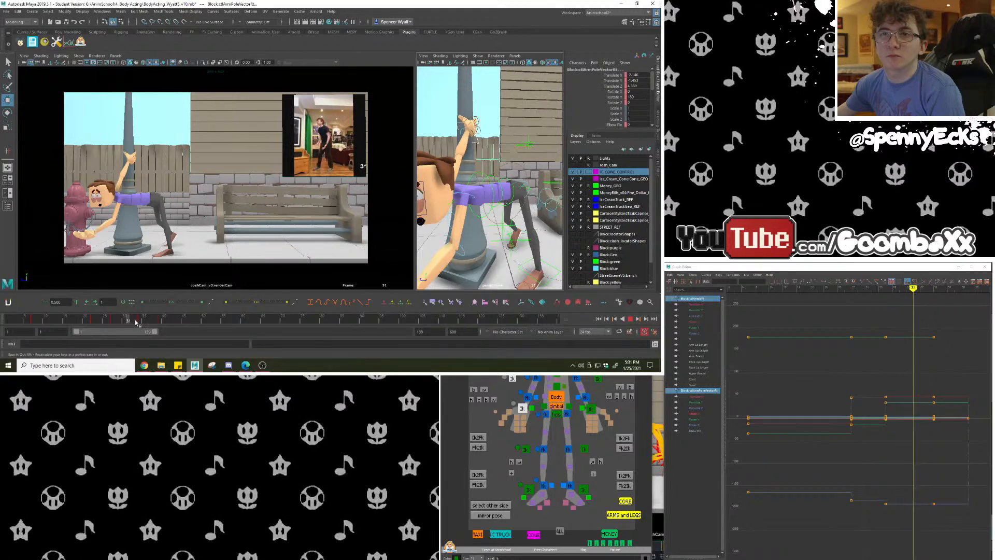
left_click_drag(149, 324, 140, 322)
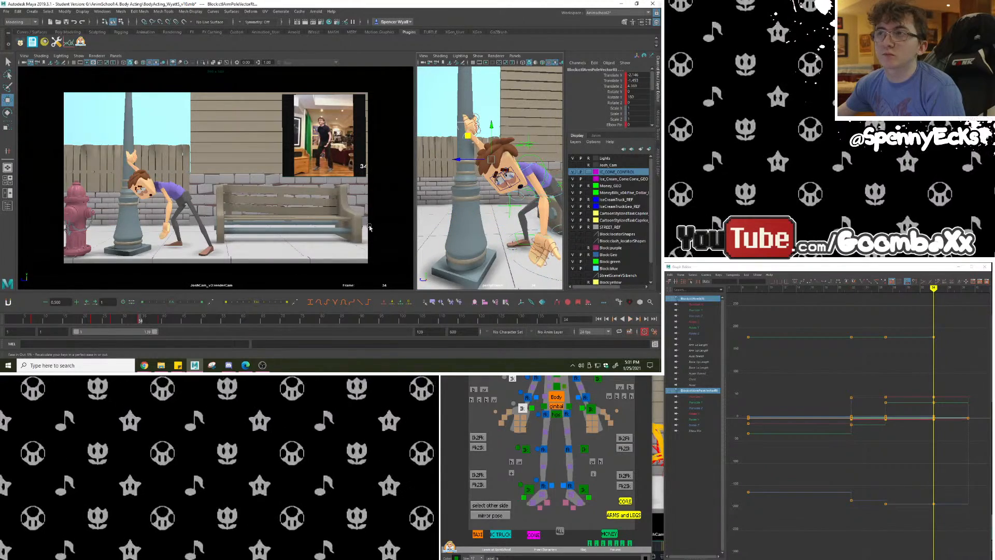
Try matching all finger controls of the lamp-post hand at frame 34 to their previous key, play it back, and undo it.
left_click_drag(487, 193, 593, 190, "alt")
key("f")
left_click_drag(530, 442, 514, 416)
left_click_drag(509, 411, 500, 425, "shift")
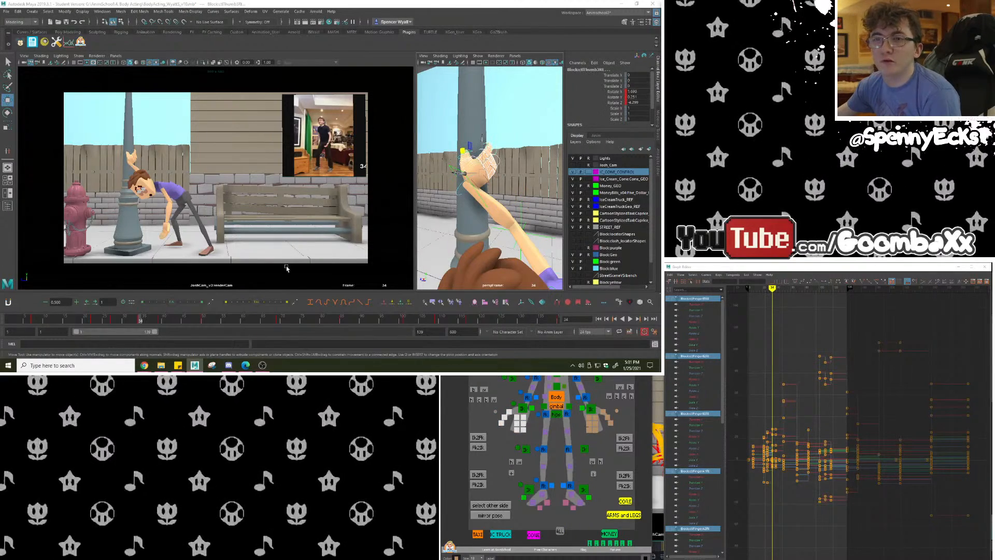
left_click(226, 303)
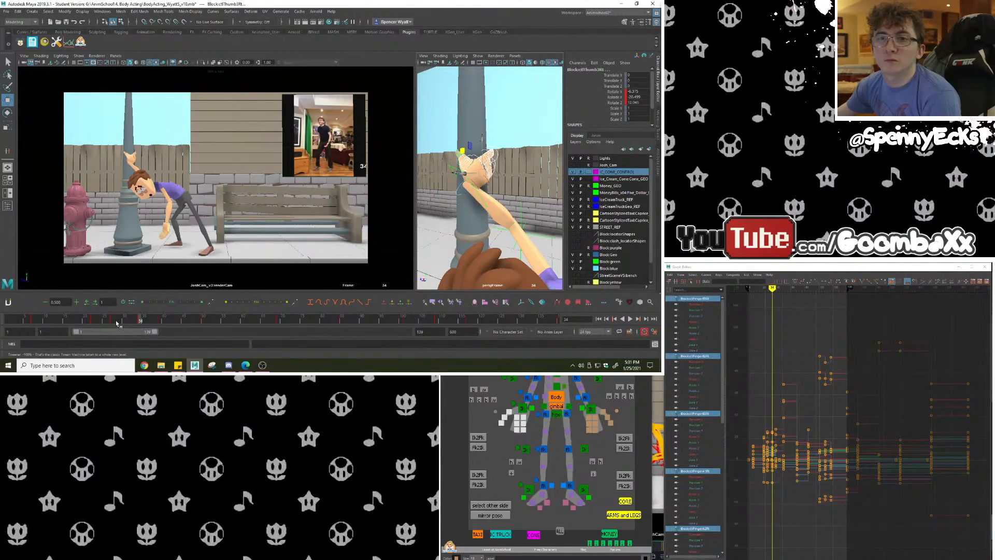
key("alt+v")
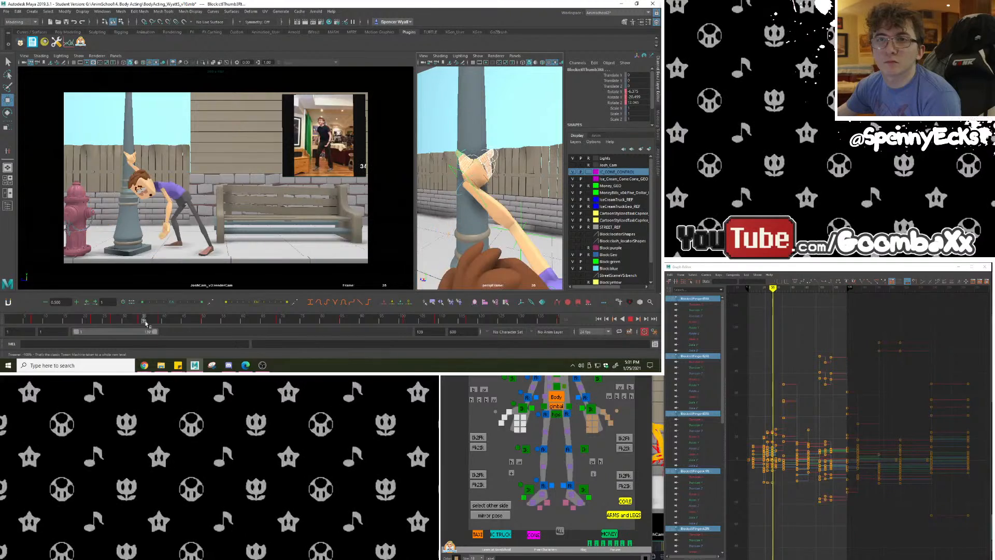
key("ctrl+z")
key("ctrl+z")
Create a breakdown for the lamp-post hand's finger controls at frame 30, between the gripping and open poses.
mouse_move(141, 320)
left_mouse_down()
mouse_move(120, 320)
mouse_move(146, 321)
left_mouse_up()
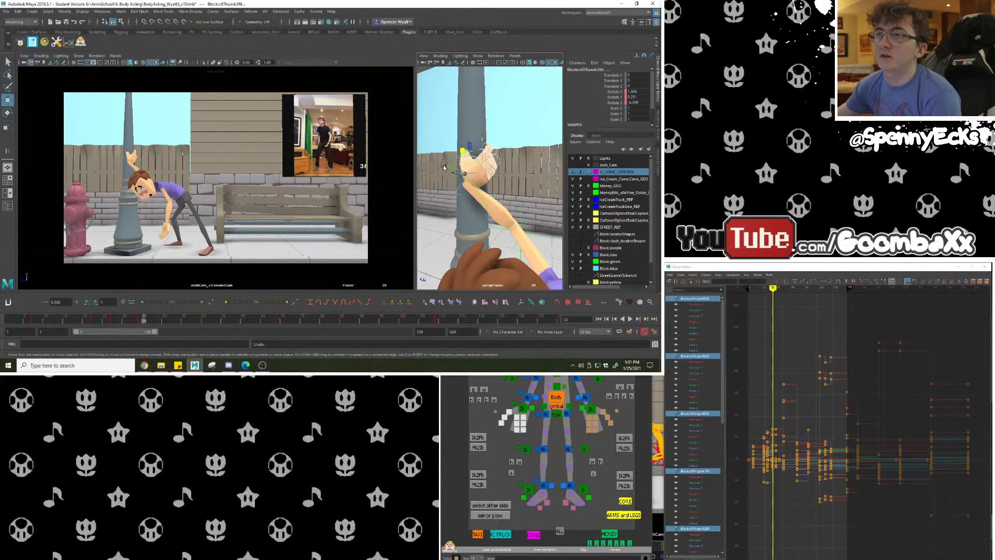
left_click(449, 166)
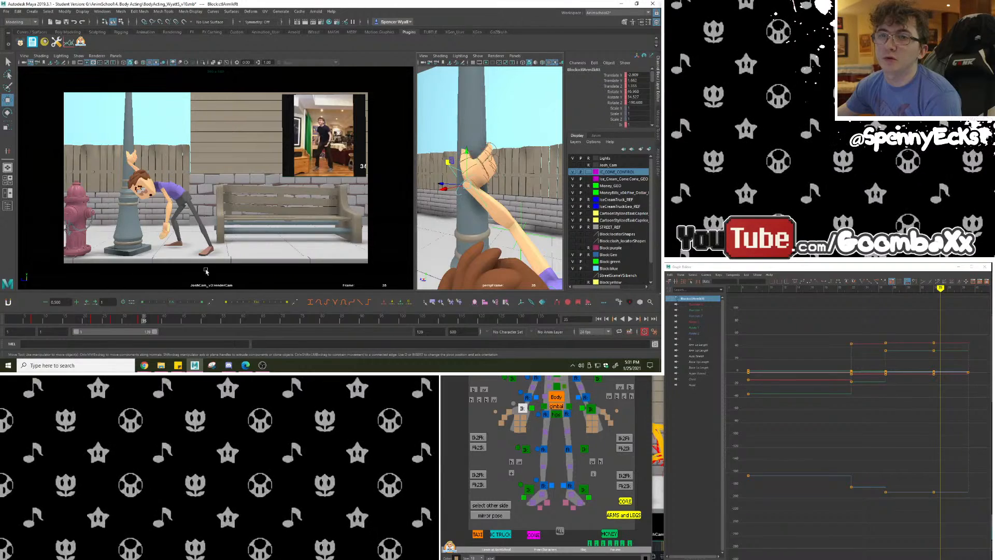
left_click_drag(138, 324, 124, 324)
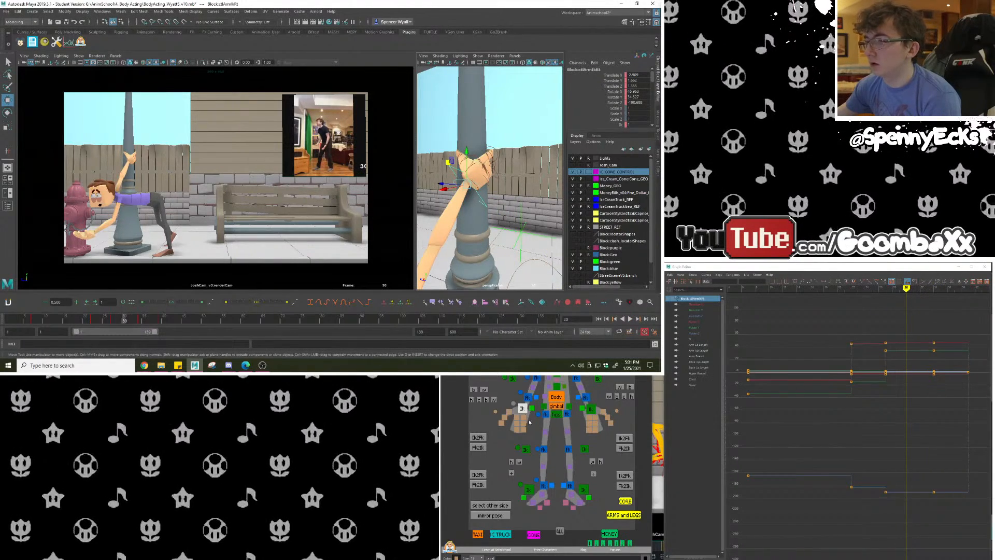
left_click_drag(524, 439, 497, 408)
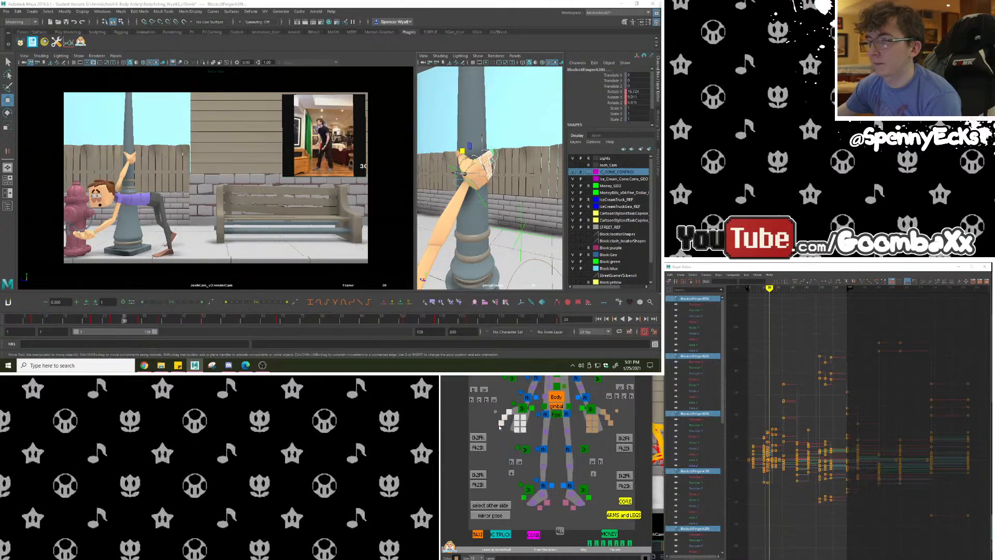
left_click(256, 302)
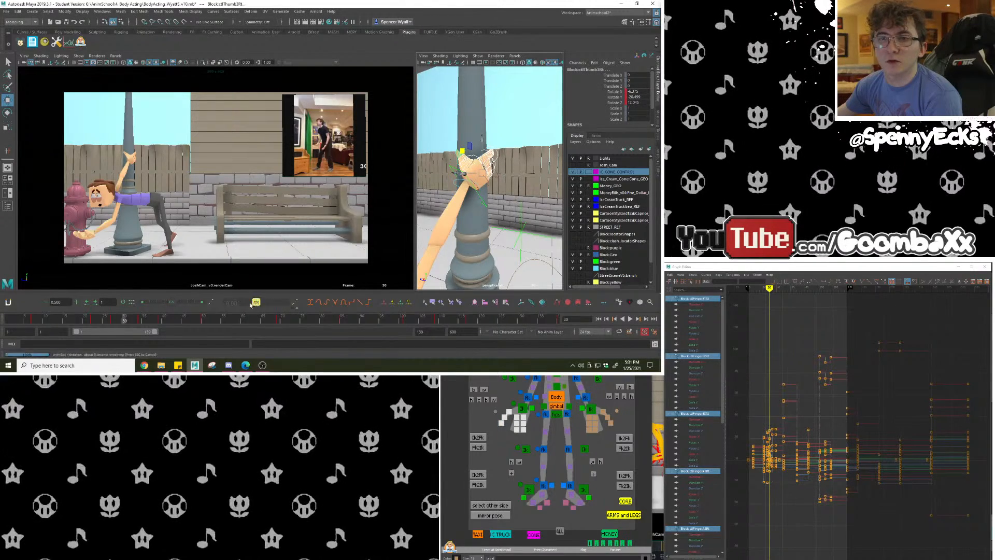
Delete the finger keys at frame 34 and move the finger breakdown from frame 30 to frame 34.
left_click(140, 321)
right_click(140, 321)
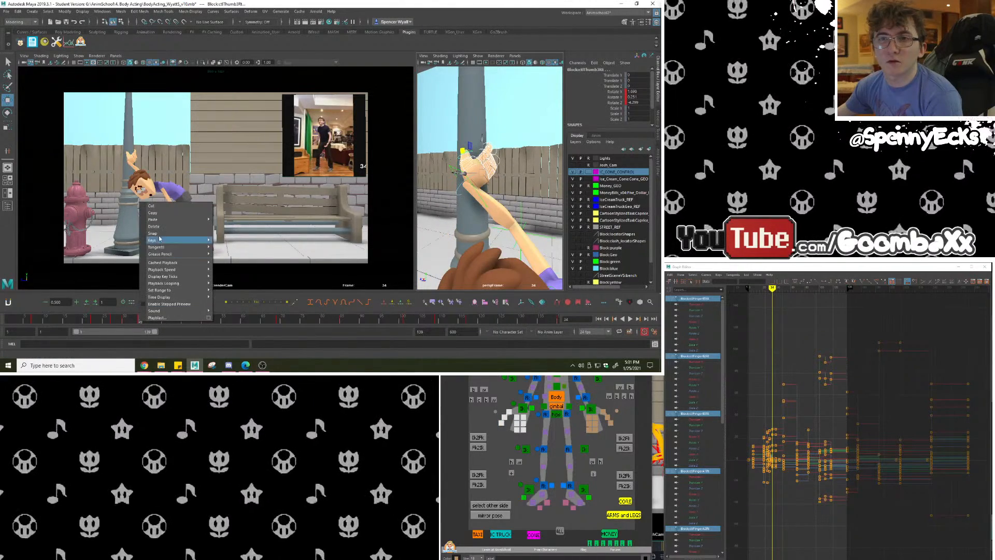
left_click(159, 227)
left_click(124, 321)
left_click(125, 321, "shift")
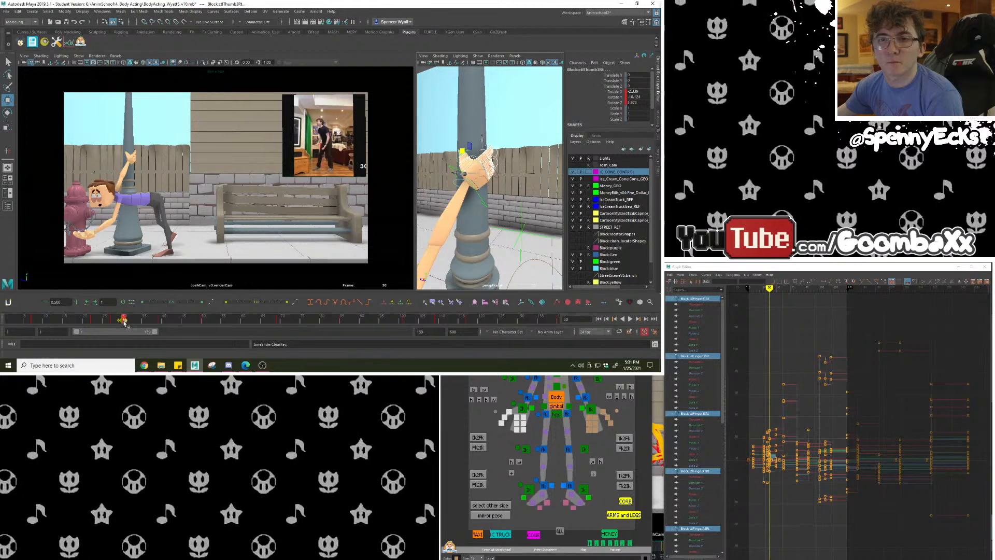
mouse_move(125, 321)
left_mouse_down()
mouse_move(151, 323)
mouse_move(140, 323)
left_mouse_up()
Review the lamp-post hand and body poses between frames 28 and 42 through playback and scrubbing.
left_click(173, 318)
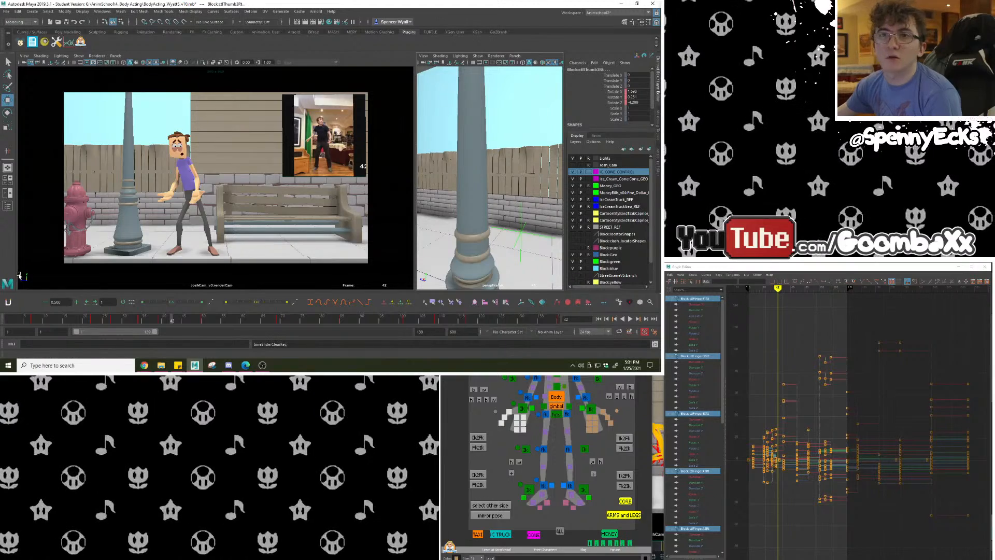
left_click(140, 317)
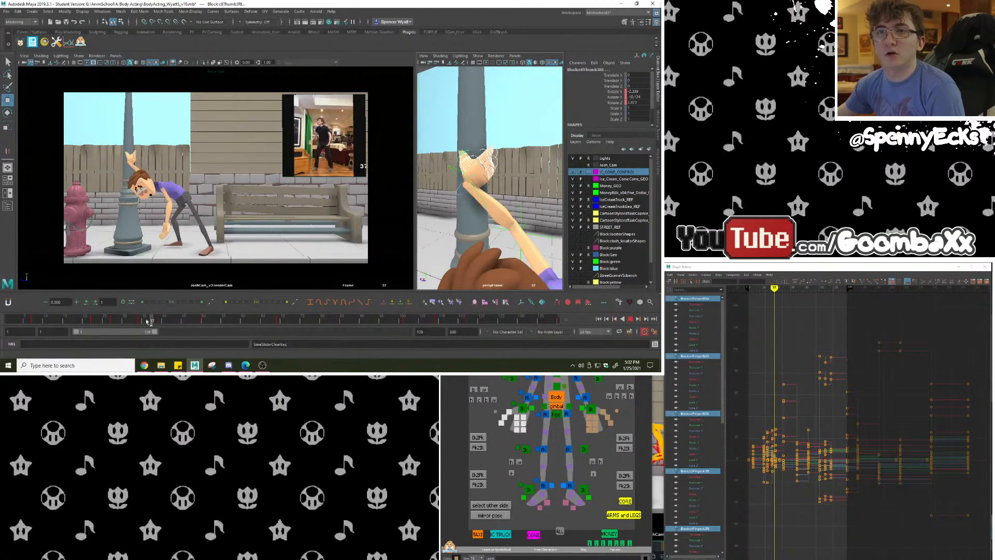
mouse_move(140, 317)
left_mouse_down()
mouse_move(153, 317)
mouse_move(127, 317)
mouse_move(143, 317)
left_mouse_up()
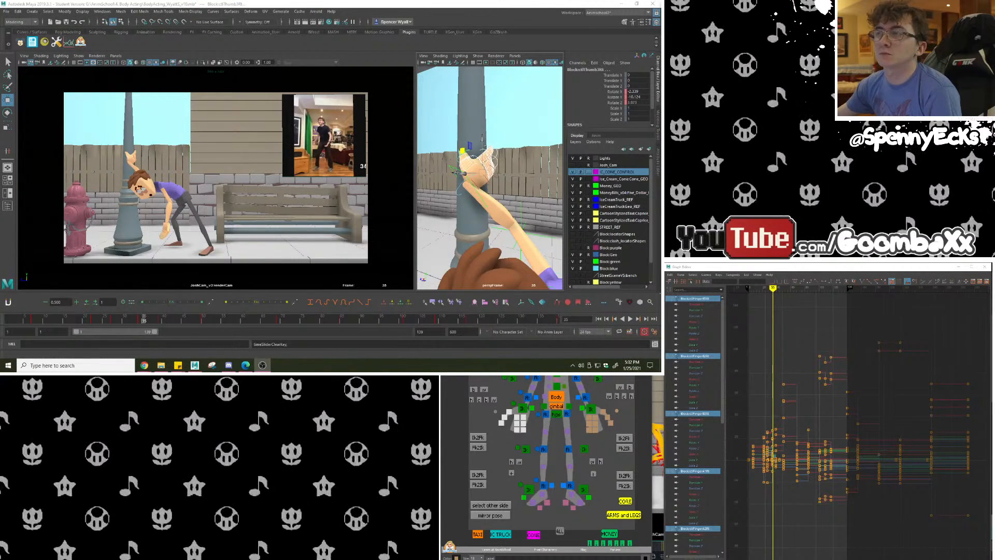
left_click(133, 320)
left_click(139, 321)
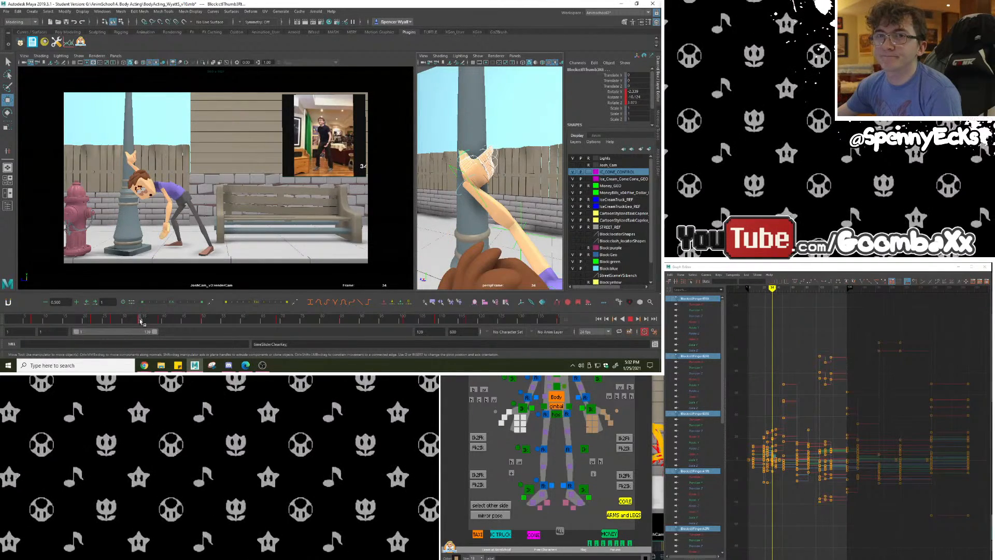
left_click_drag(140, 321, 117, 324)
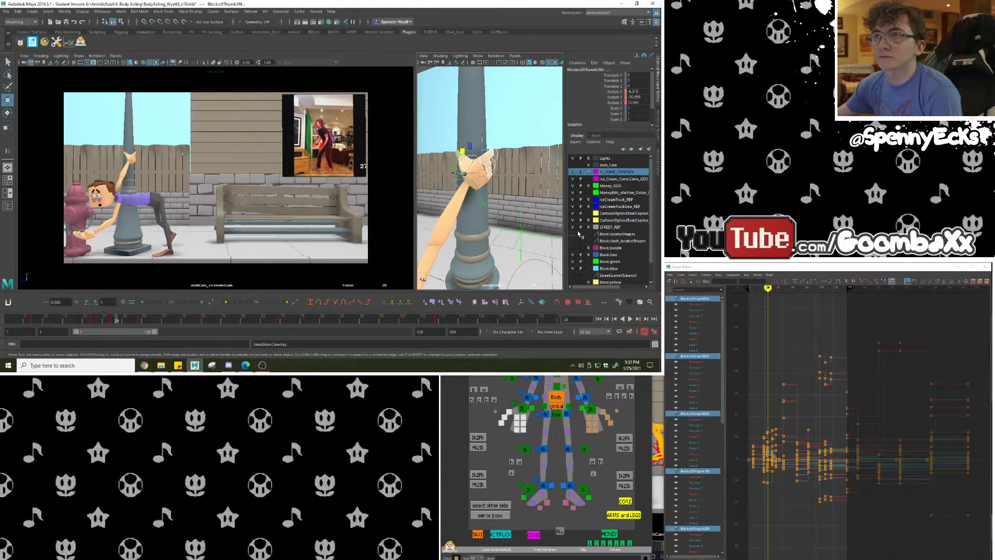
left_click_drag(511, 194, 531, 197, "alt")
right_click_drag(518, 196, 462, 191, "alt")
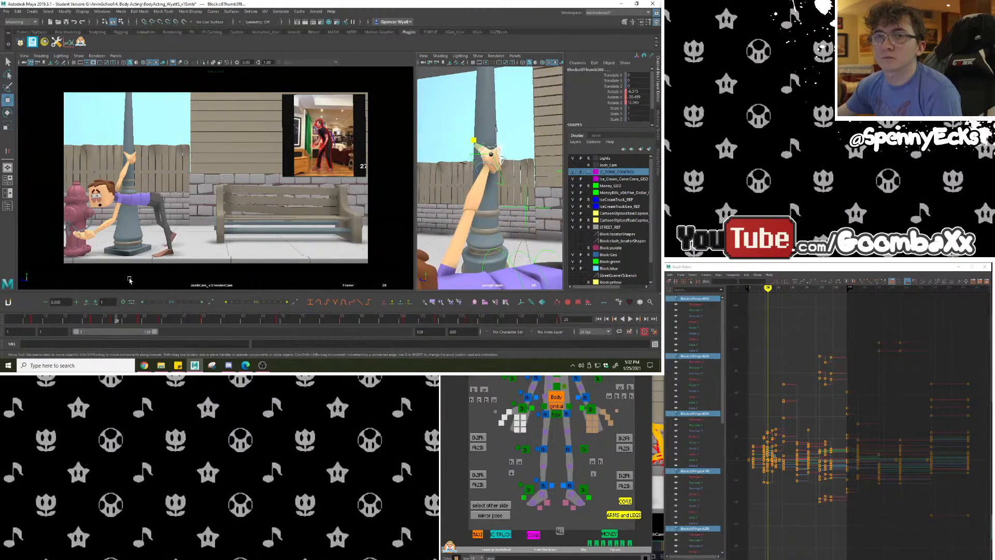
left_click_drag(109, 319, 140, 327)
Rotate the lamp-post hand's IK control at frame 34 to reorient the open palm at the pole.
right_click_drag(471, 190, 487, 187, "alt")
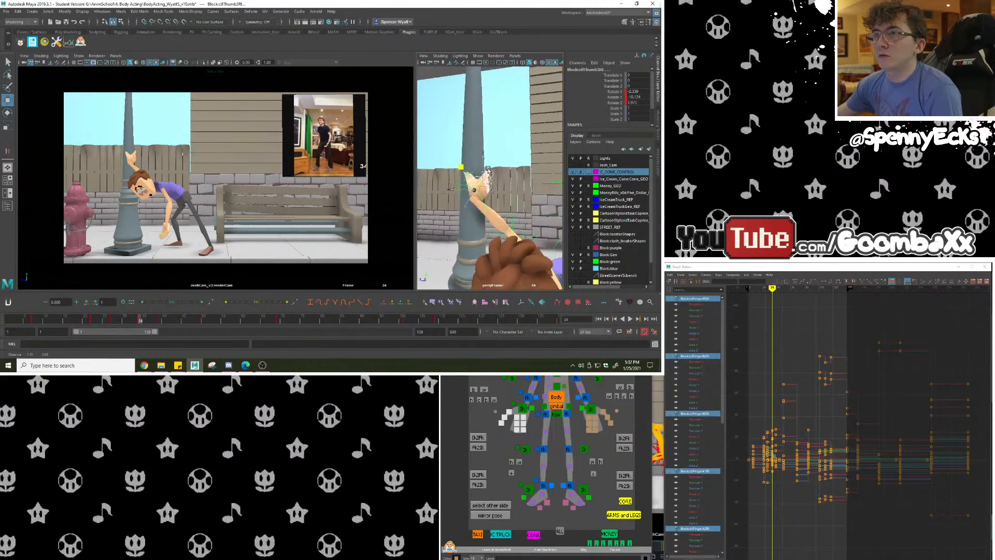
mouse_move(482, 176)
middle_mouse_down("alt")
mouse_move(474, 191)
mouse_move(485, 174)
middle_mouse_up("alt")
left_click(449, 167)
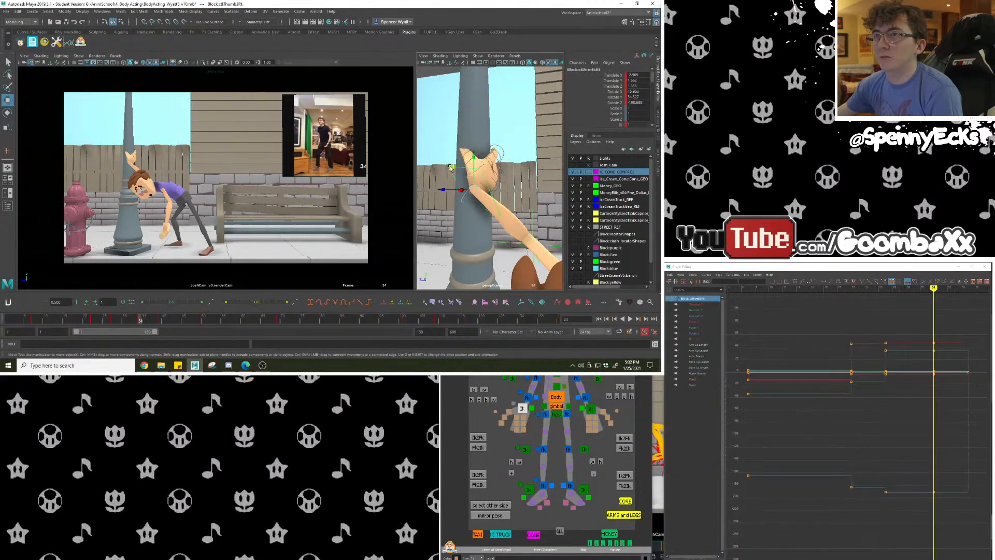
left_click(7, 113)
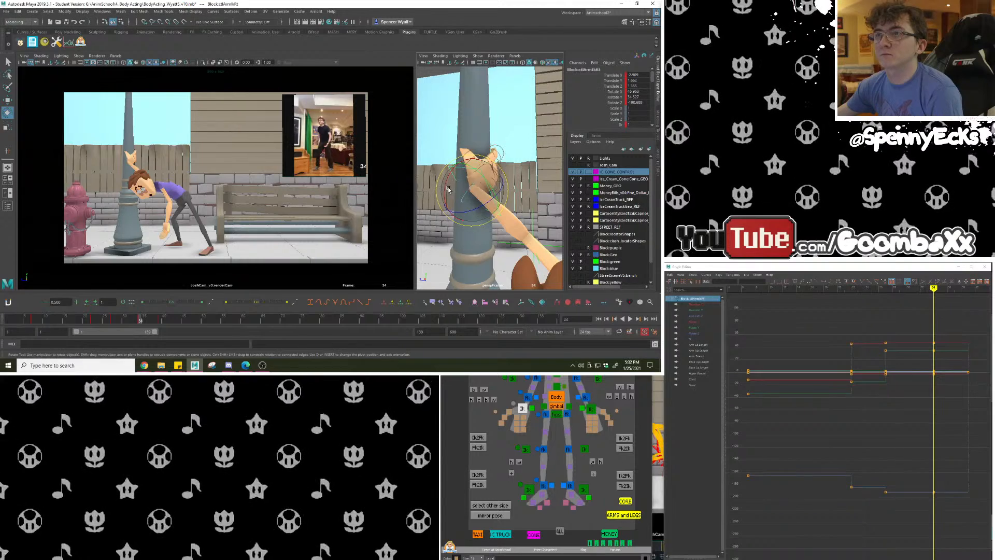
left_click_drag(449, 193, 459, 175)
key("ctrl+z")
Move the rotated hand's IK control at frame 34 so the hand rests against the lamp post, and play it back.
left_click(7, 100)
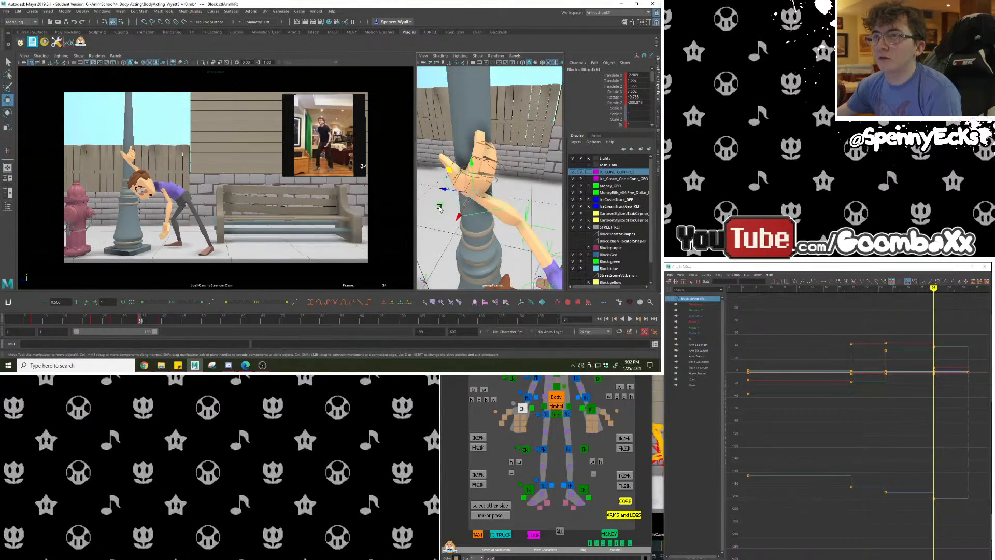
left_click_drag(439, 208, 460, 182)
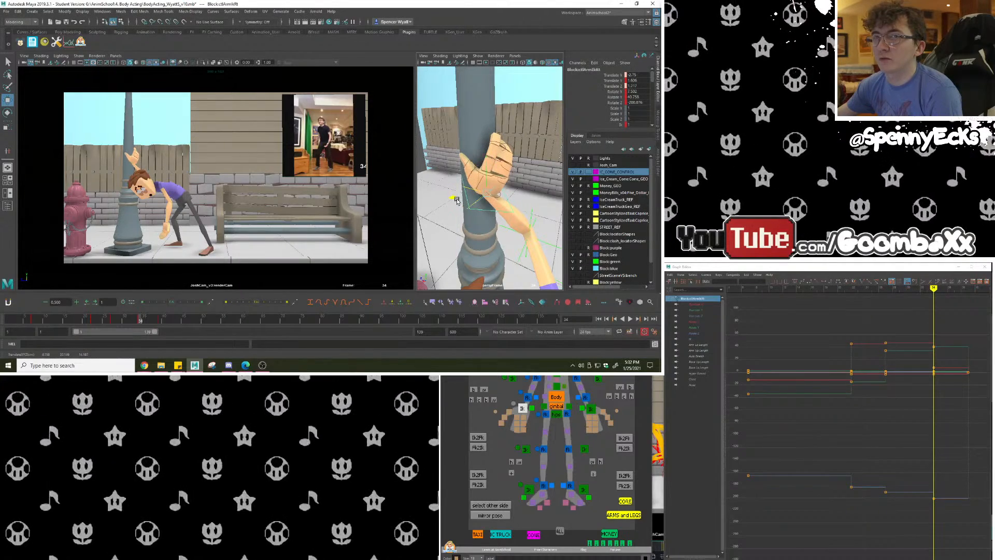
key("alt+v")
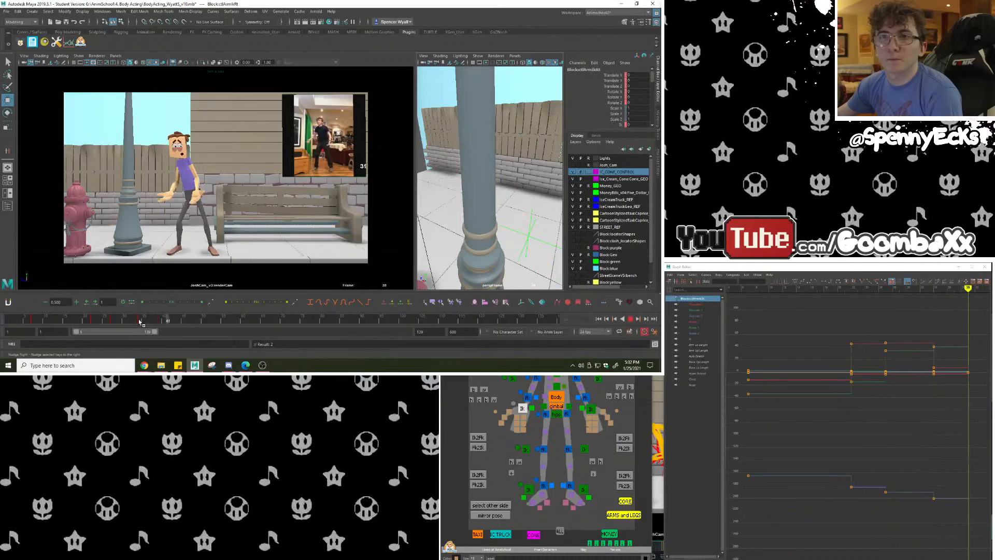
Rotate the lamp-post hand's IK control at frame 34 to tilt the palm against the pole.
left_click_drag(132, 320, 140, 322)
left_click(7, 112)
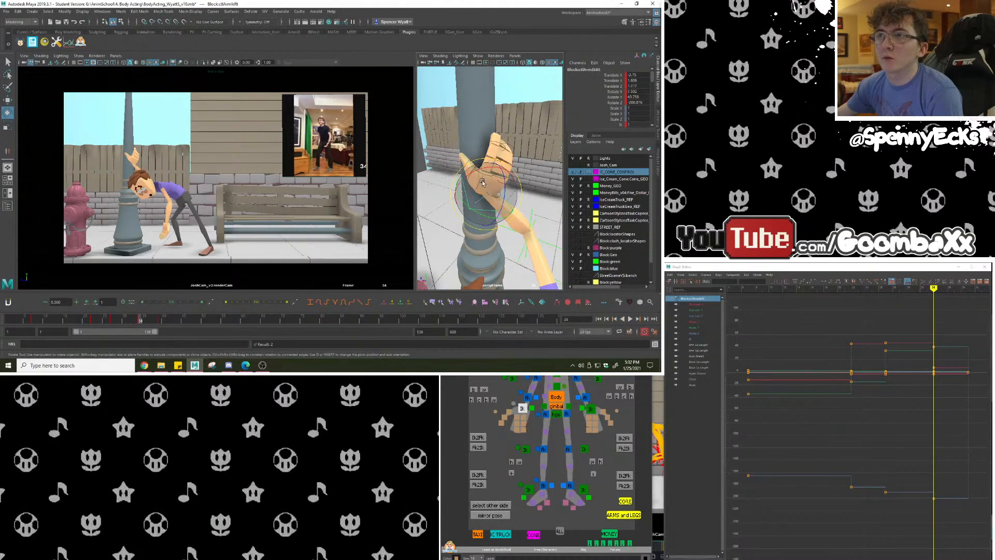
left_click_drag(481, 183, 488, 175)
Move the lamp-post arm's elbow pole vector at frame 34 to adjust the direction of the elbow.
key("w")
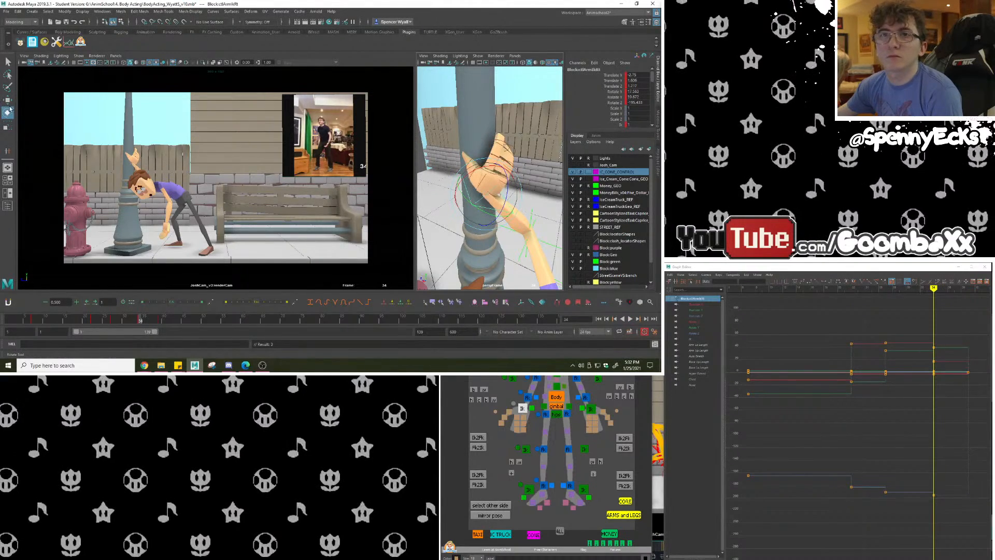
mouse_move(477, 211)
left_mouse_down("alt")
mouse_move(484, 189)
mouse_move(475, 207)
mouse_move(433, 213)
mouse_move(490, 207)
left_mouse_up("alt")
left_click(486, 191)
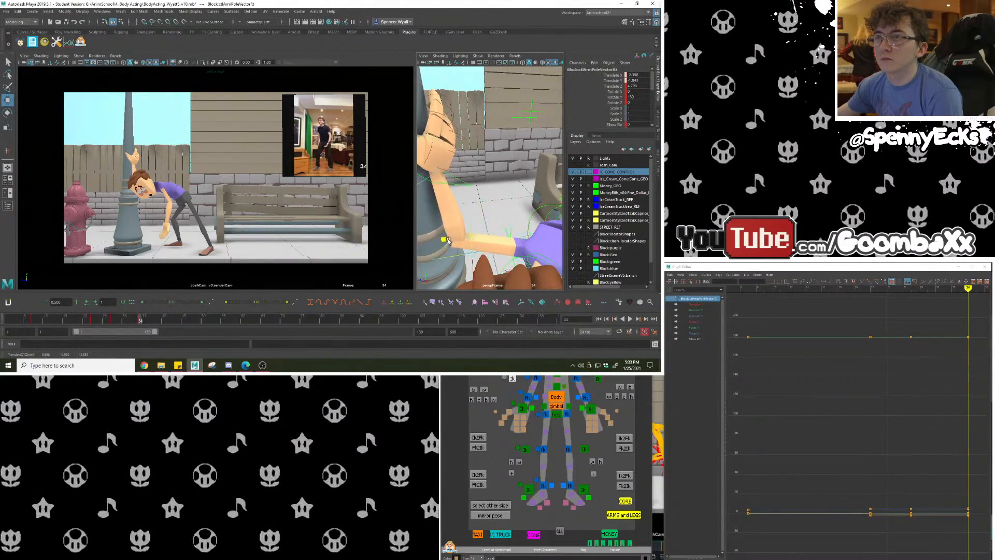
left_click_drag(440, 242, 474, 209, "alt")
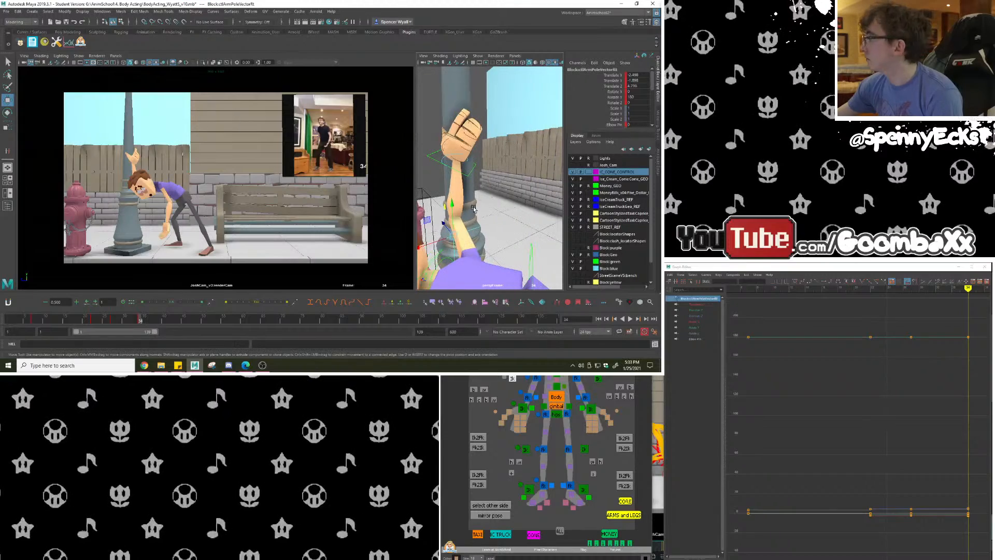
Refine the rotation of the lamp-post hand's IK control at frame 34 so the palm wraps the pole from all angles.
left_click(465, 176)
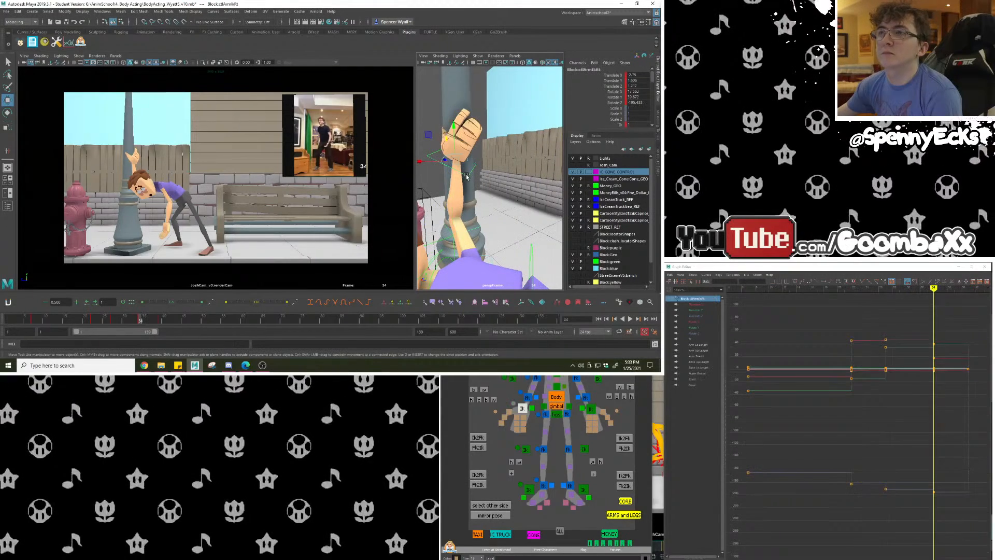
left_click(7, 115)
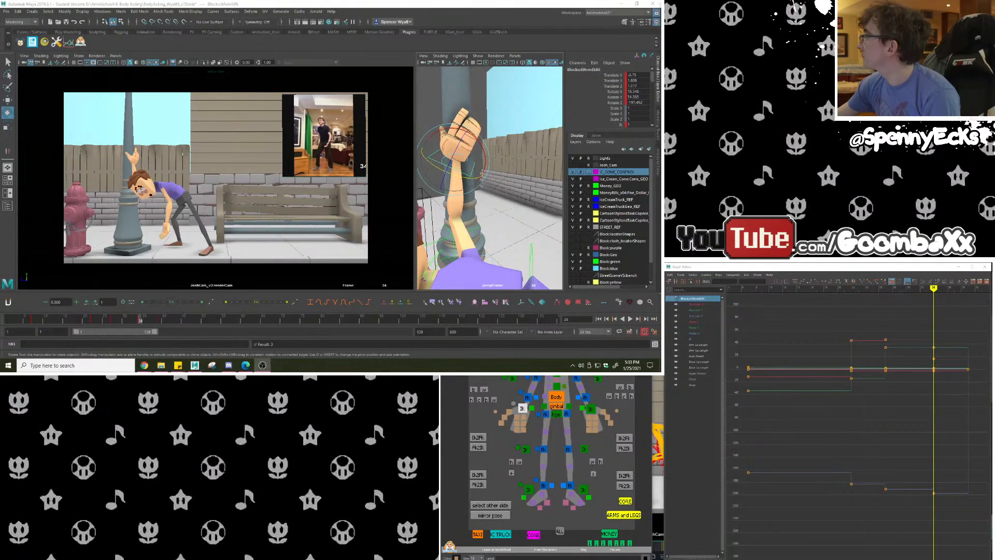
left_click_drag(477, 195, 500, 202, "alt")
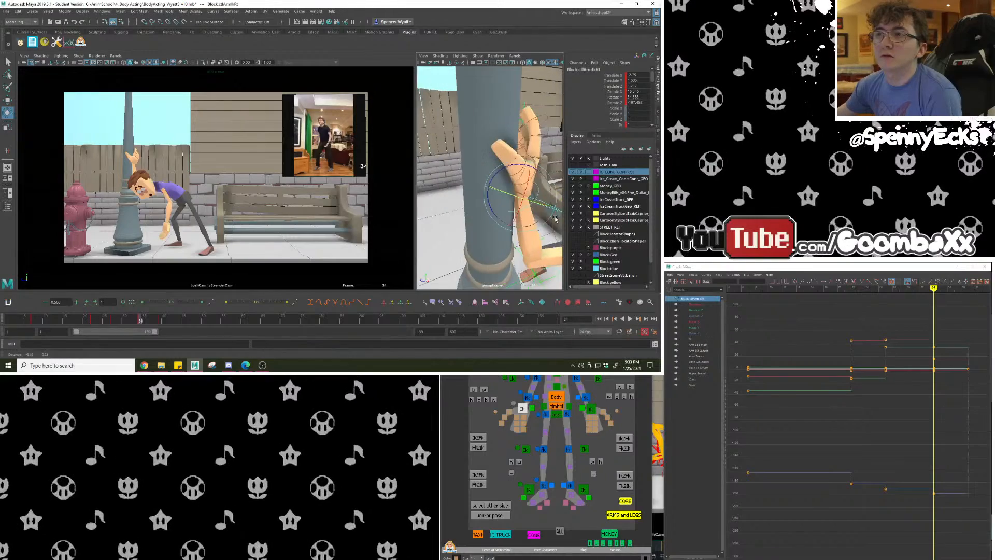
right_click_drag(500, 202, 520, 205, "alt")
middle_click_drag(520, 205, 511, 206, "alt")
left_click_drag(511, 206, 499, 206)
Review the lamp-post hand's release from the pole after frame 34 through scrubbing and playback.
left_click_drag(141, 320, 159, 336)
left_click_drag(481, 237, 453, 226, "alt")
left_click_drag(157, 314, 141, 320)
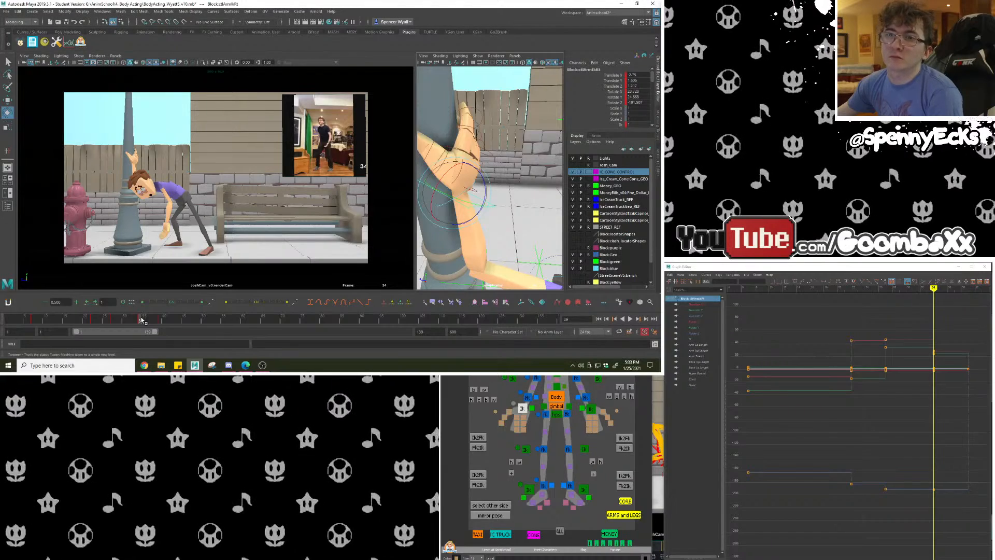
key("alt+v")
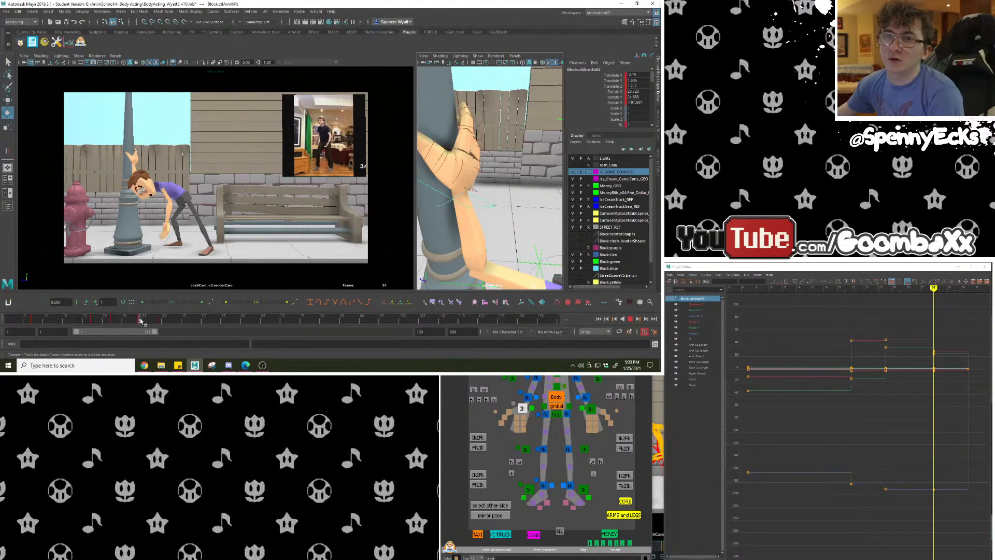
key("alt+v")
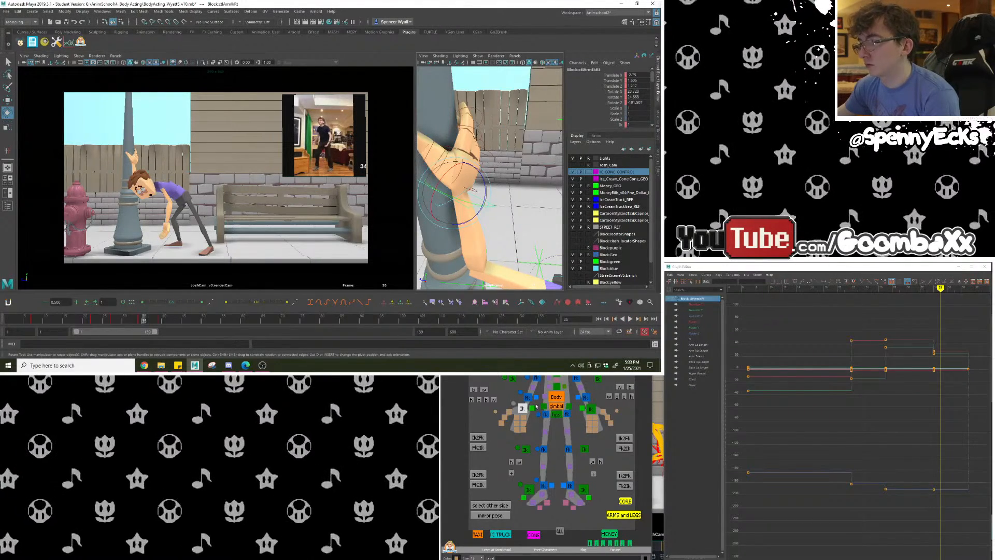
Switch the lamp-post arm from IK to FK at frame 35 and select its upper arm, forearm and hand controls.
left_click_drag(631, 124, 614, 125, "ctrl")
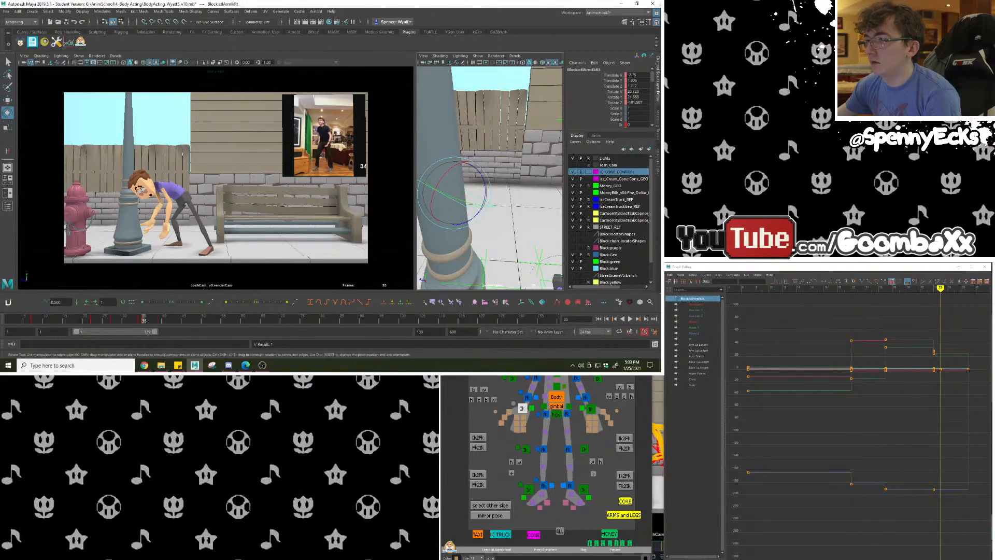
left_click(535, 376)
left_click(534, 389, "shift")
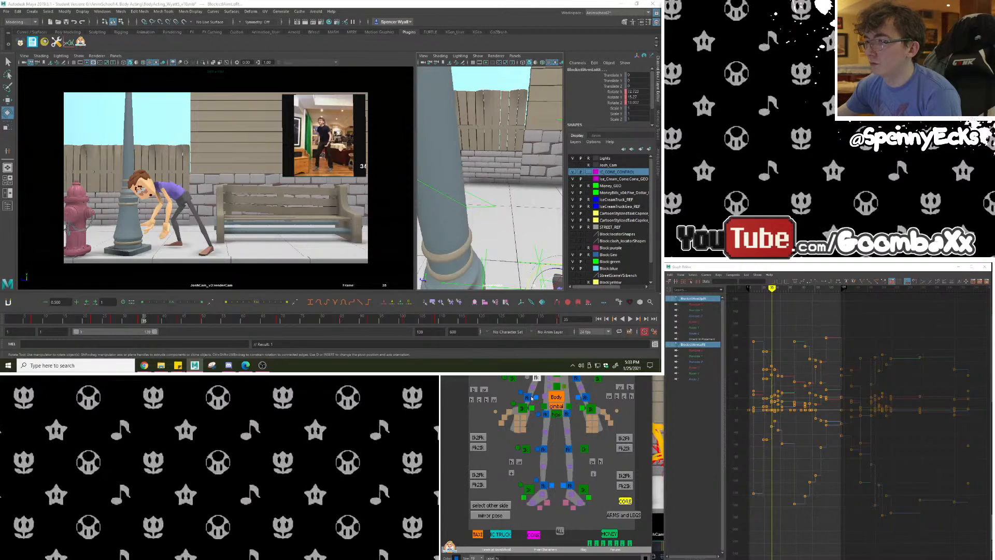
left_click(529, 397, "shift")
left_click_drag(151, 325, 145, 326)
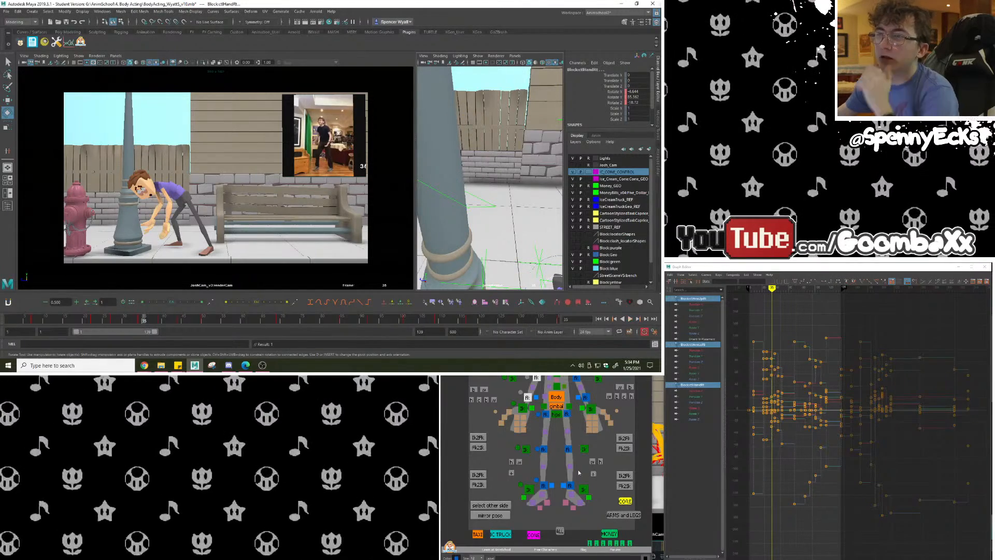
Rotate the FK upper arm and forearm at frame 35 to raise the arm up along the lamp post.
left_click(544, 359)
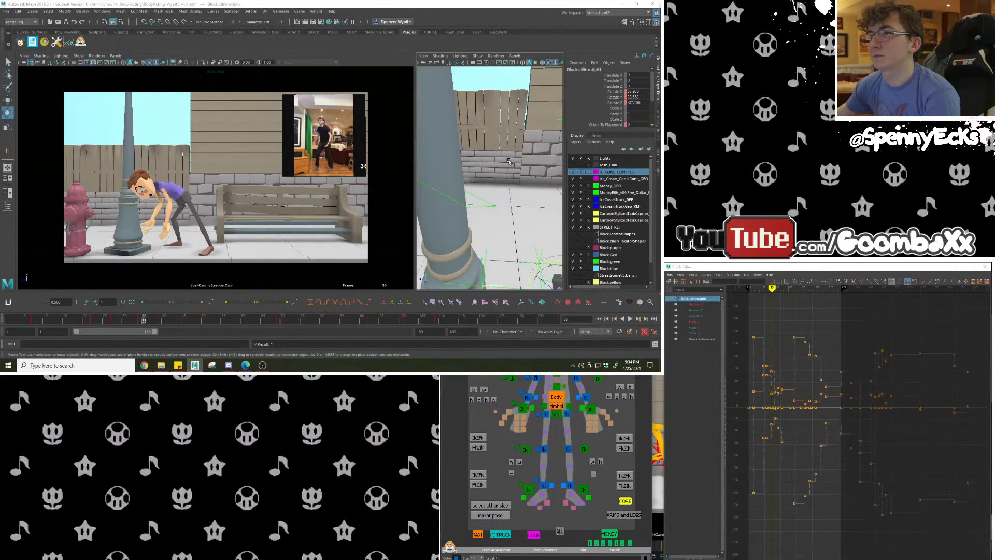
scroll(509, 162, "down", 4)
left_click_drag(509, 162, 506, 203, "alt")
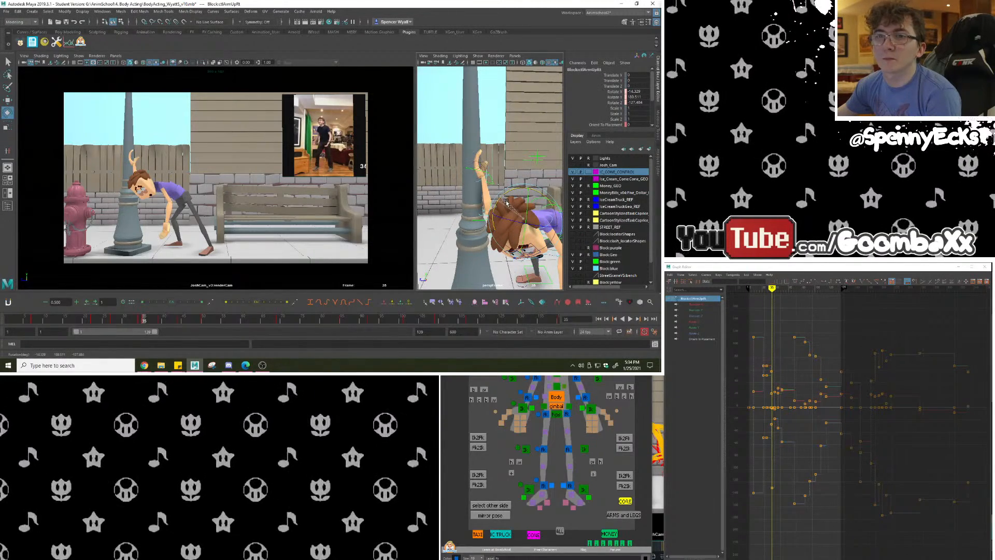
left_click(536, 378)
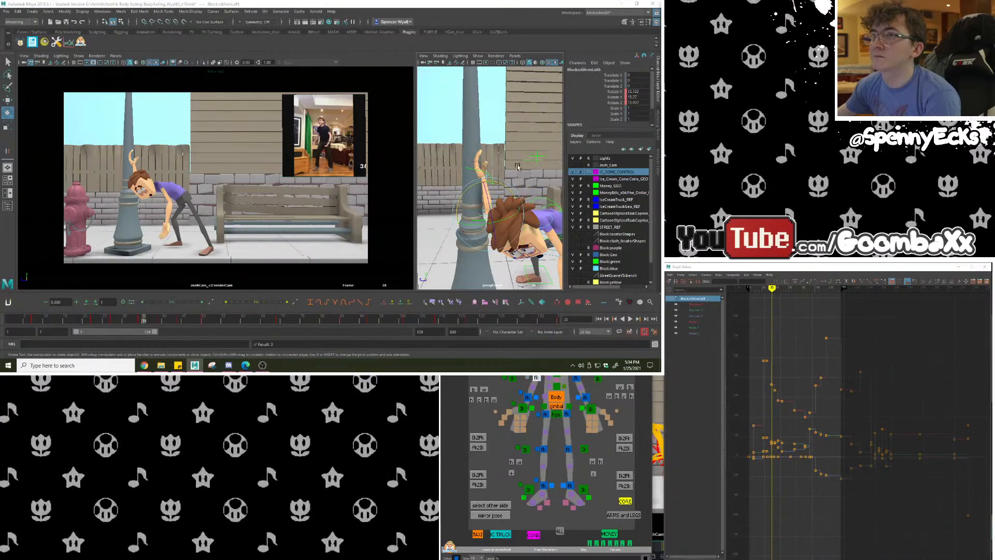
left_click_drag(501, 194, 504, 199)
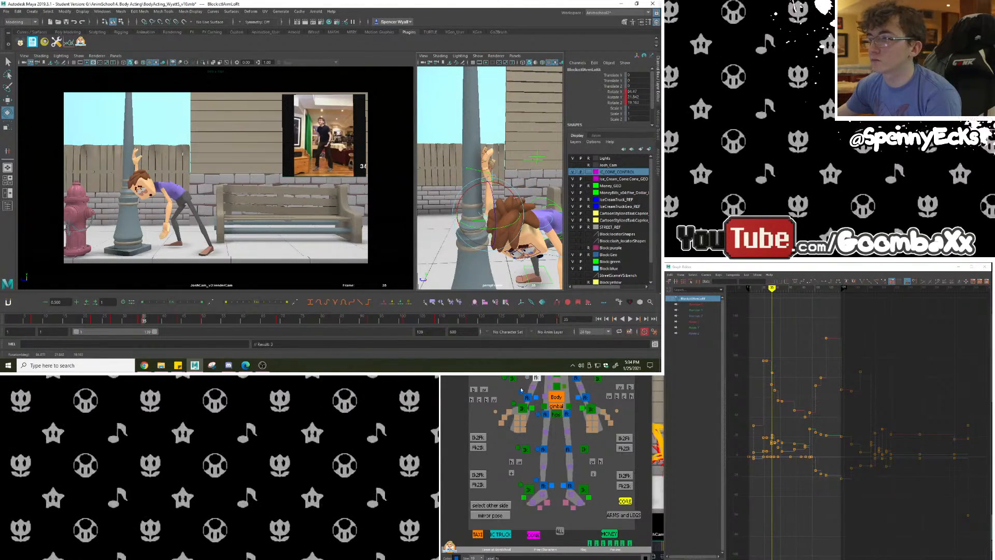
Rotate the FK hand at frame 35 to match the palm's pose on the lamp post, and key it.
left_click(544, 449)
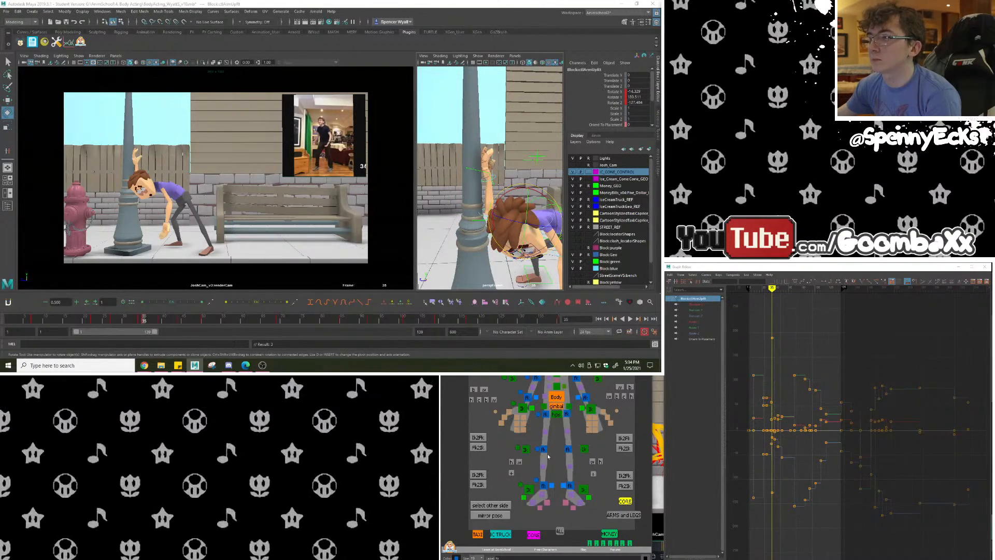
left_click(527, 397)
left_click_drag(508, 177, 517, 178)
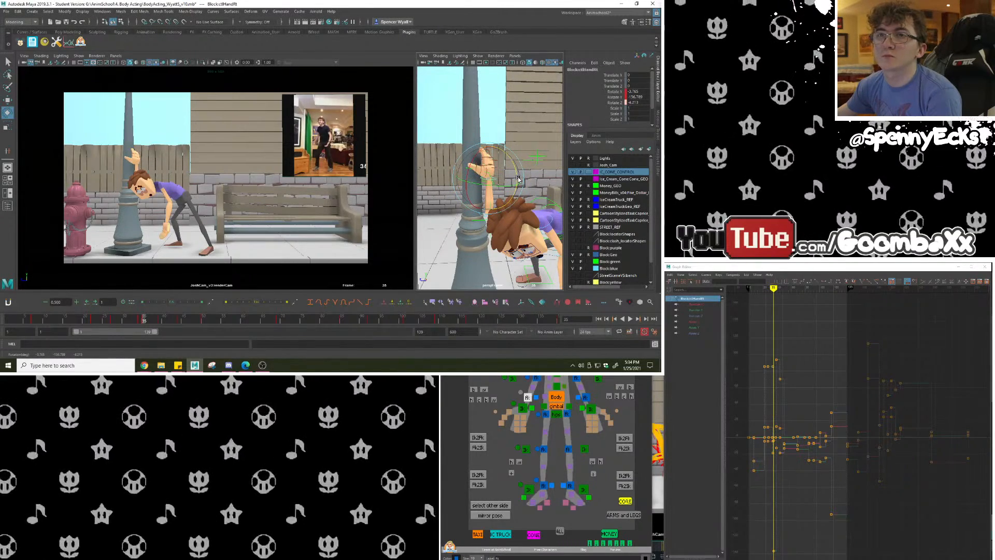
key("s")
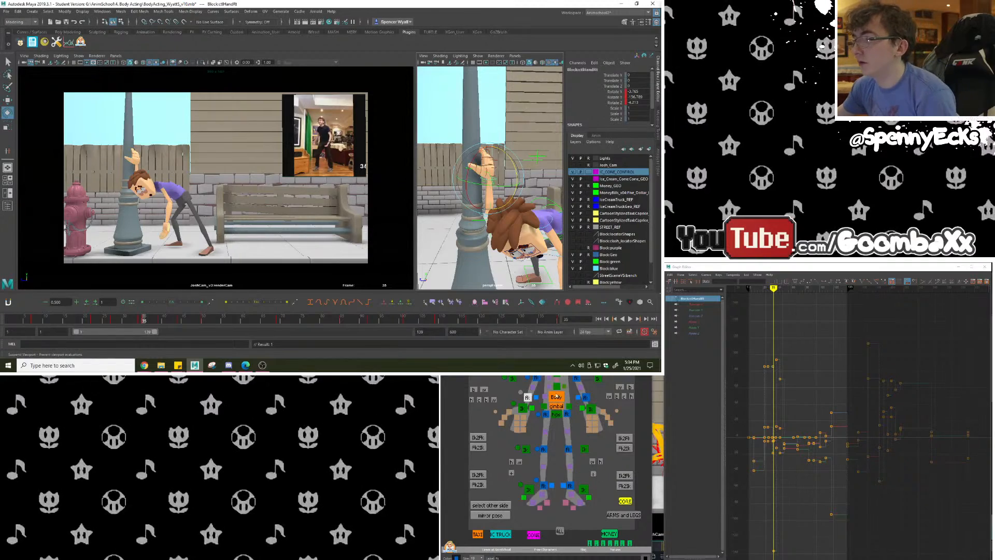
Delete the FK upper arm, forearm and hand keys at frame 34 and move their frame 35 keys to frame 34.
left_click(537, 377, "shift")
left_click(543, 359, "shift")
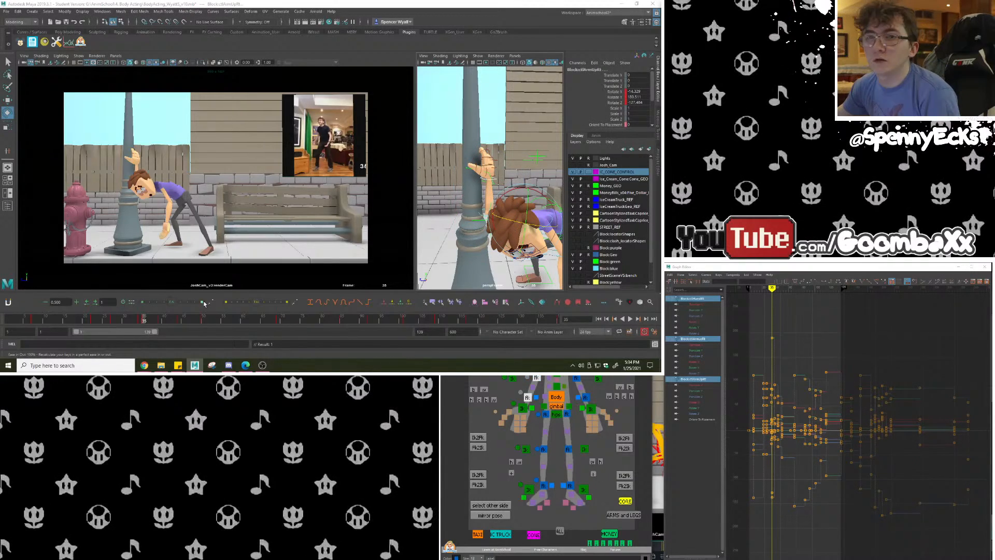
left_click(141, 318)
right_click(141, 318)
left_click(155, 224)
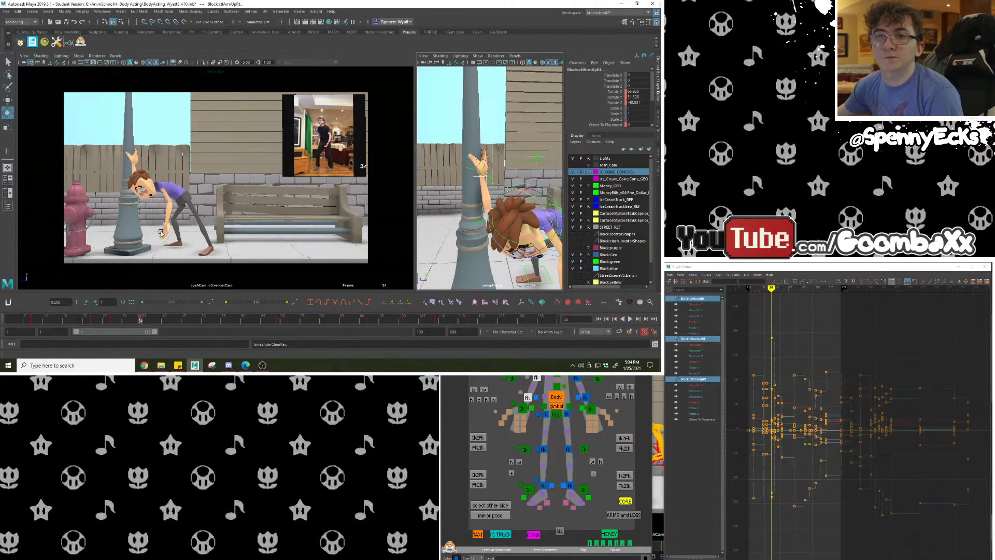
mouse_move(140, 319)
left_mouse_down()
mouse_move(166, 322)
mouse_move(140, 319)
left_mouse_up()
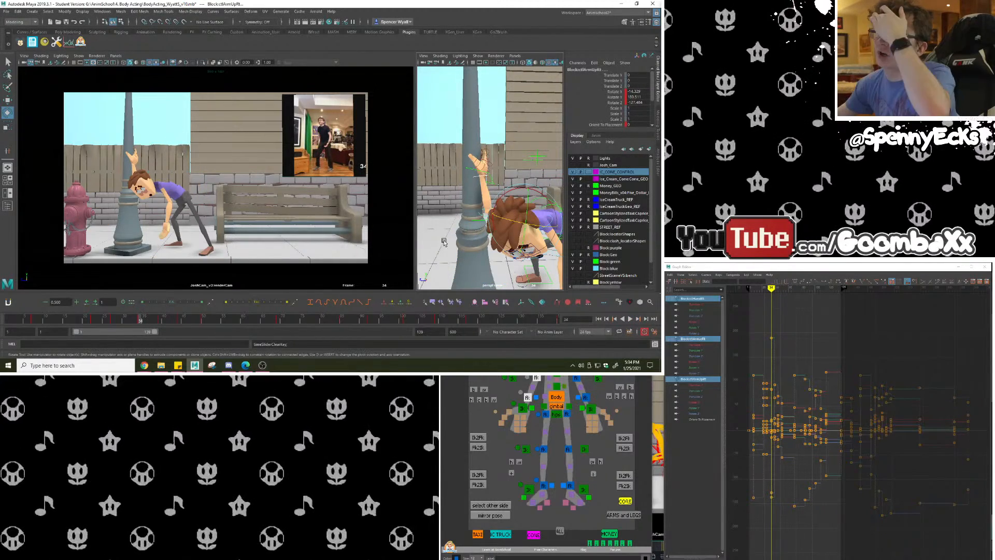
Delete the lamp-post hand IK control's key at frame 35.
left_click(524, 409)
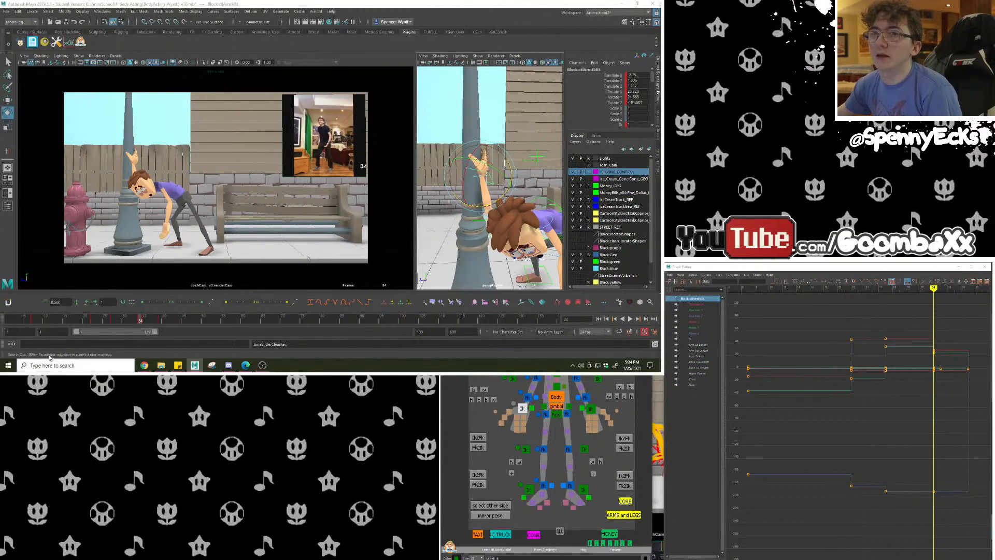
left_click(144, 318)
right_click(148, 318)
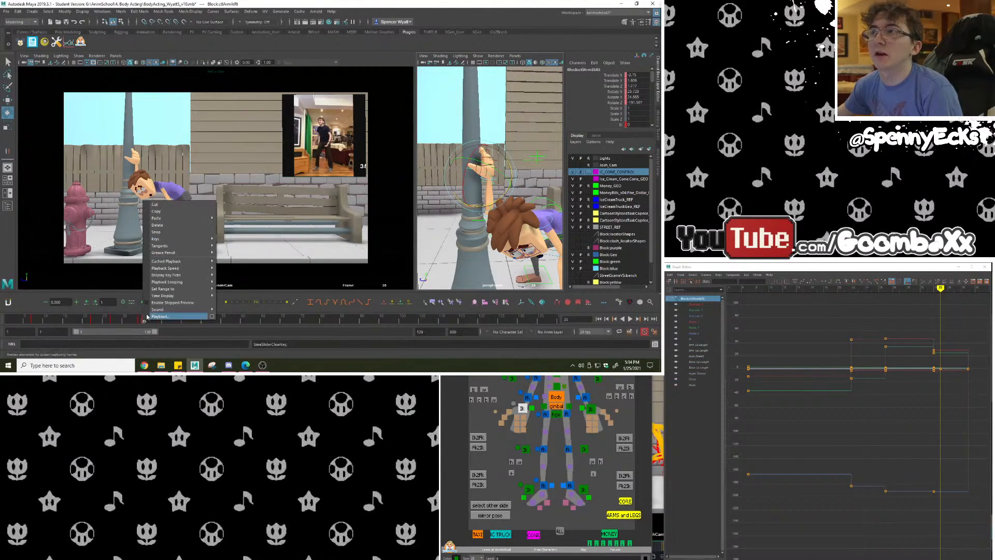
left_click(158, 232)
Rotate the FK upper arm at frame 39 so the arm extends out toward the lamp post.
left_click_drag(142, 319, 161, 322)
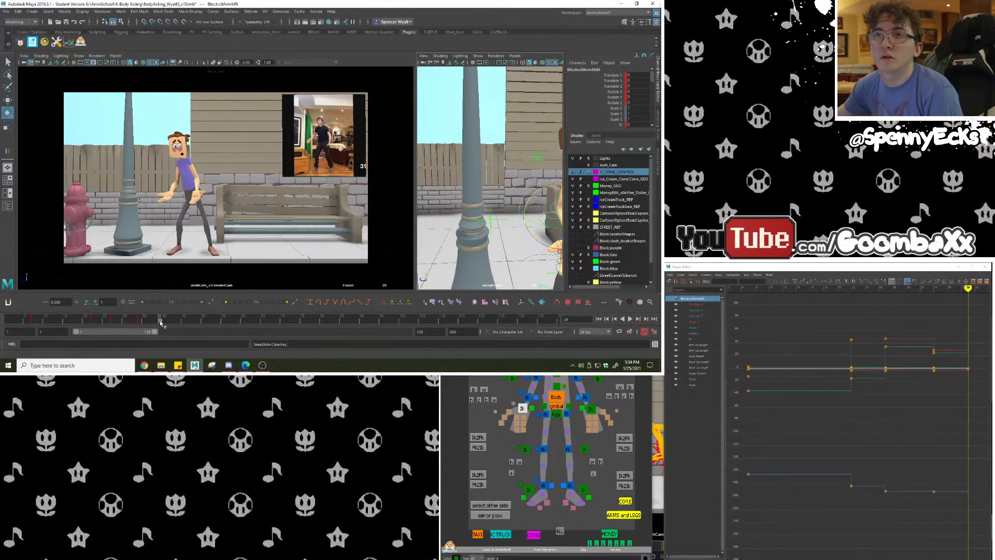
key("f")
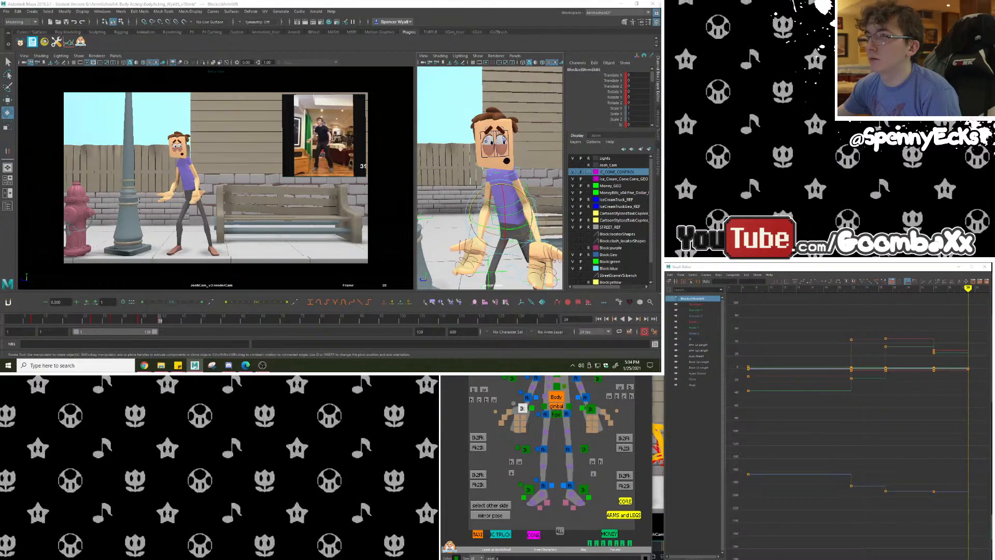
left_click(537, 377)
left_click_drag(485, 180, 481, 175)
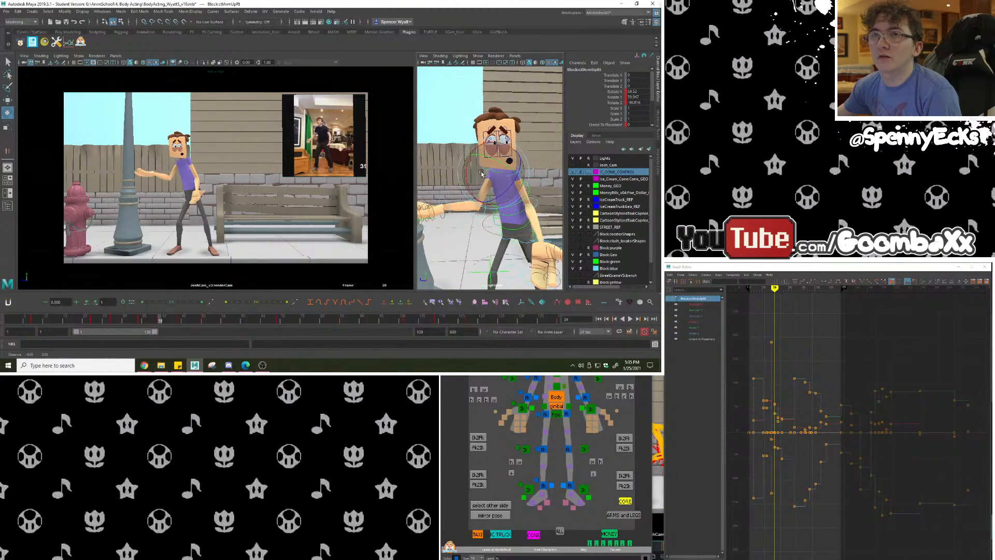
middle_click_drag(482, 174, 512, 154, "alt")
Rotate the FK hand of the extended arm at frame 39 to turn the palm upward.
left_click(527, 397)
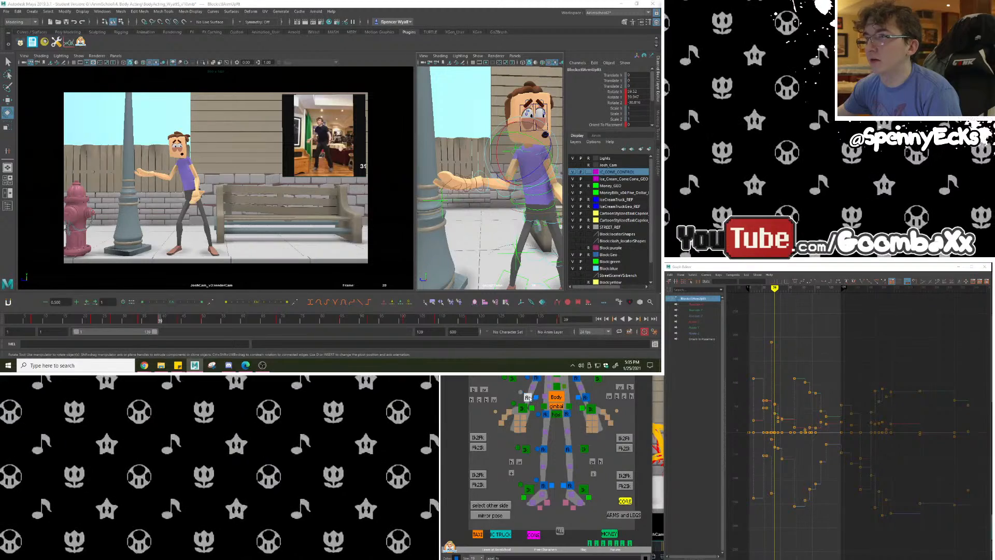
left_click_drag(492, 184, 470, 225)
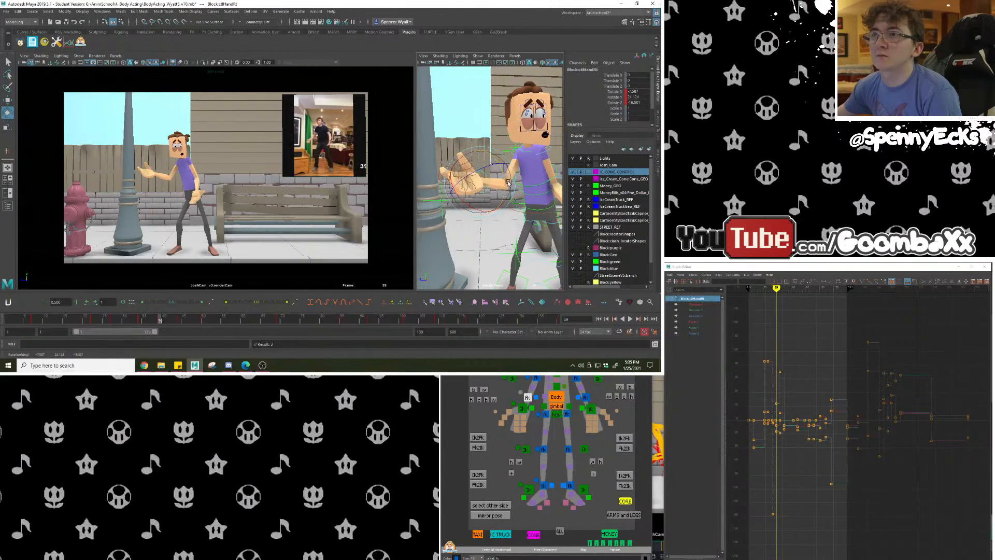
left_click_drag(508, 182, 482, 176)
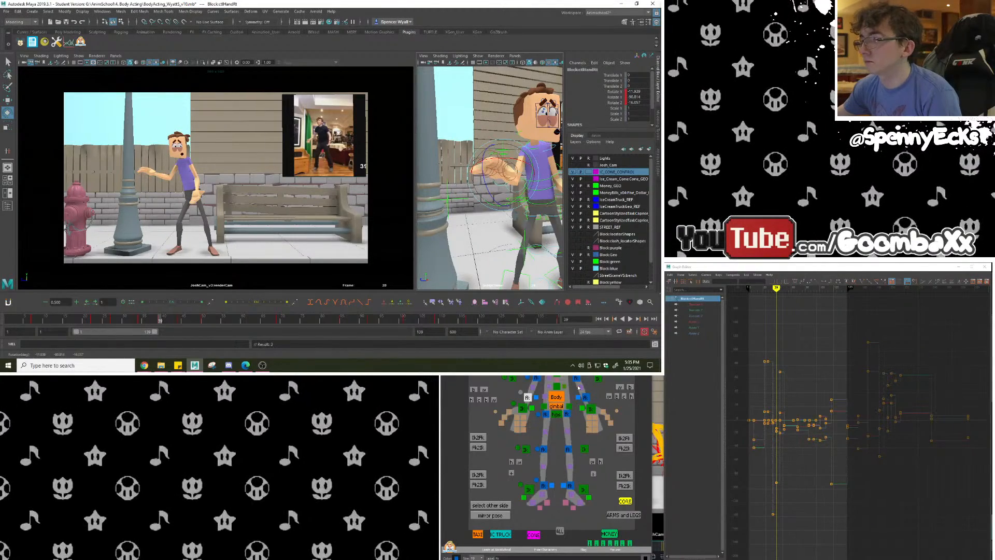
Rotate the base finger controls of the extended hand at frame 39 to reshape the finger pose.
left_click_drag(527, 435, 521, 418)
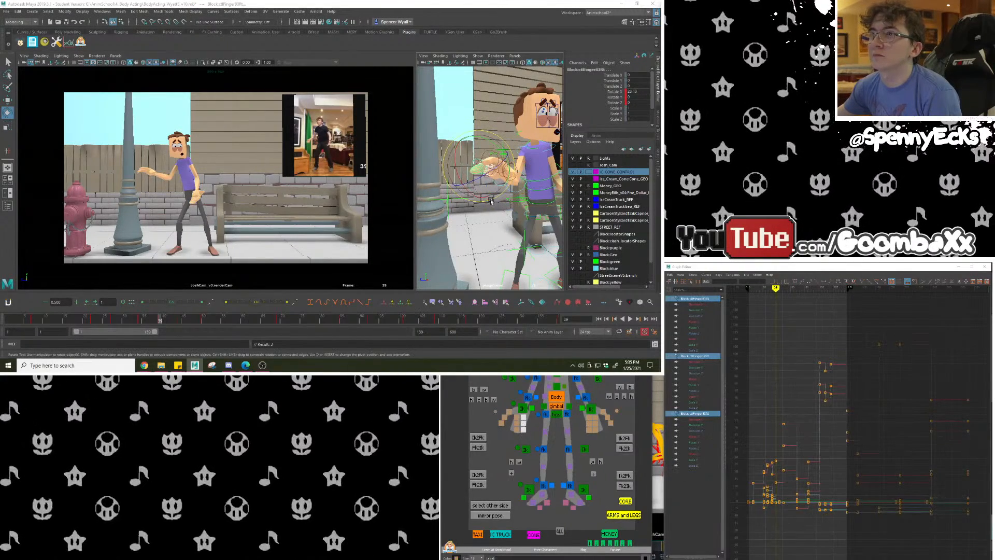
left_click_drag(452, 167, 451, 163)
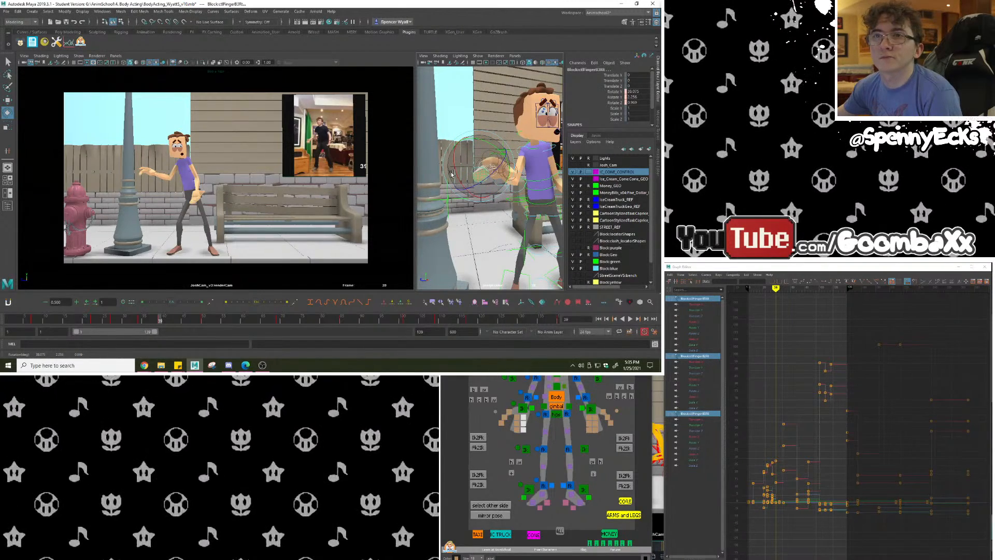
Play back the body acting animation to review the revised arm movement.
key("alt+v")
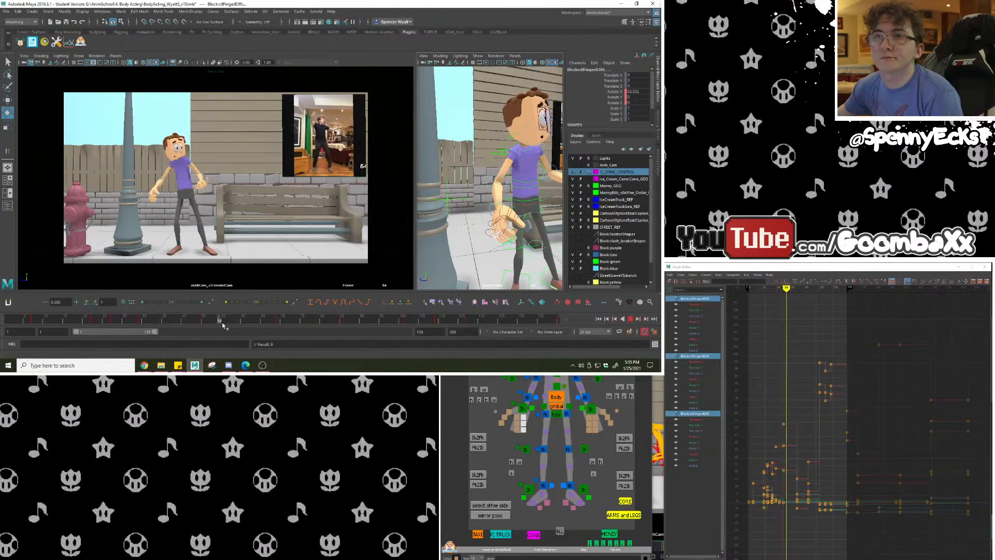
mouse_move(222, 325)
left_mouse_down()
mouse_move(106, 333)
mouse_move(229, 325)
left_mouse_up()
left_click(631, 318)
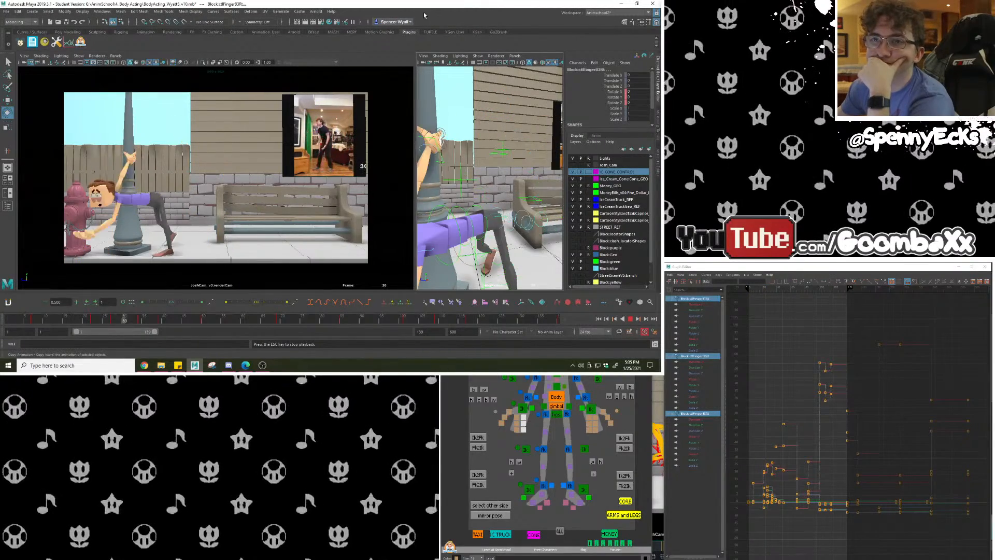
Review the lamp post lean and following arm poses by scrubbing between roughly frames 25 and 49.
left_click(93, 325)
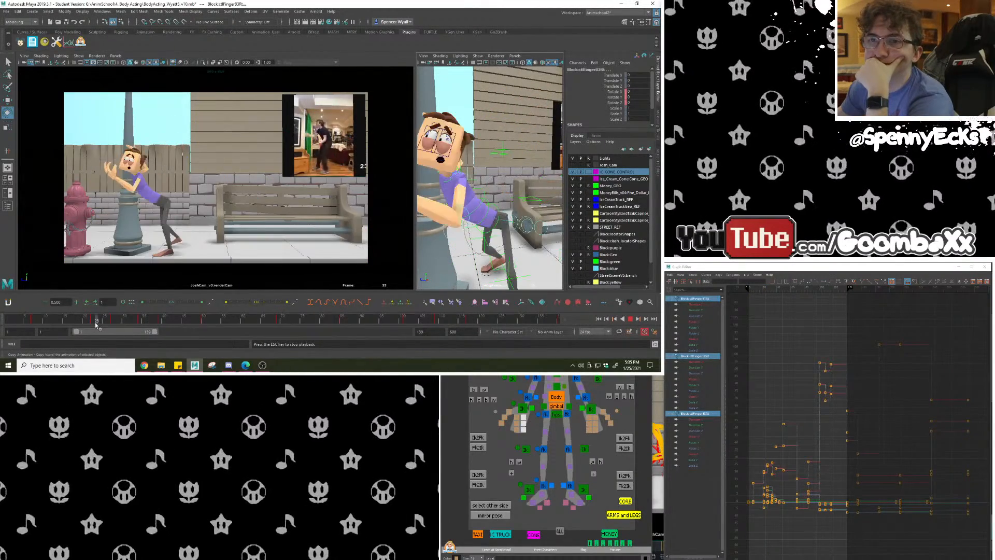
left_click(92, 324)
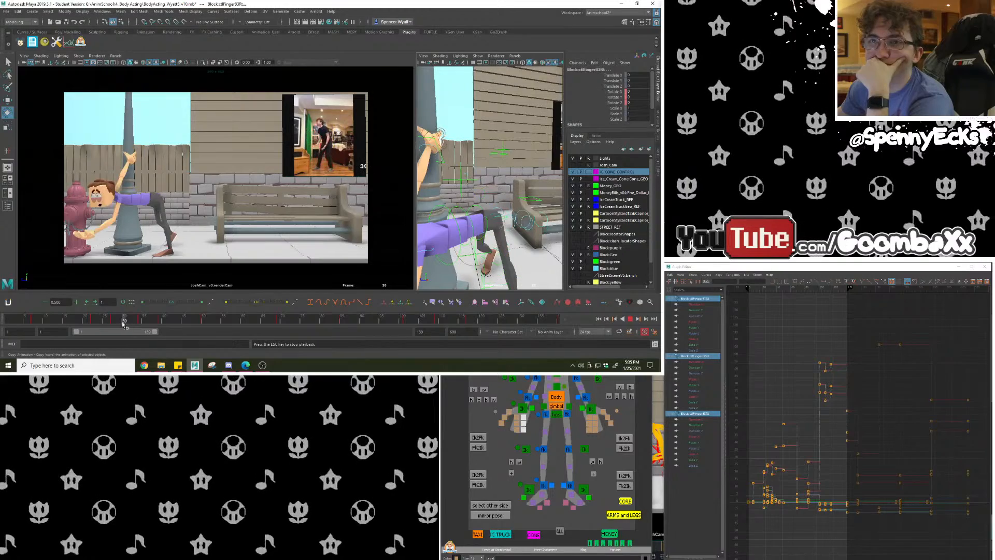
left_click(105, 325)
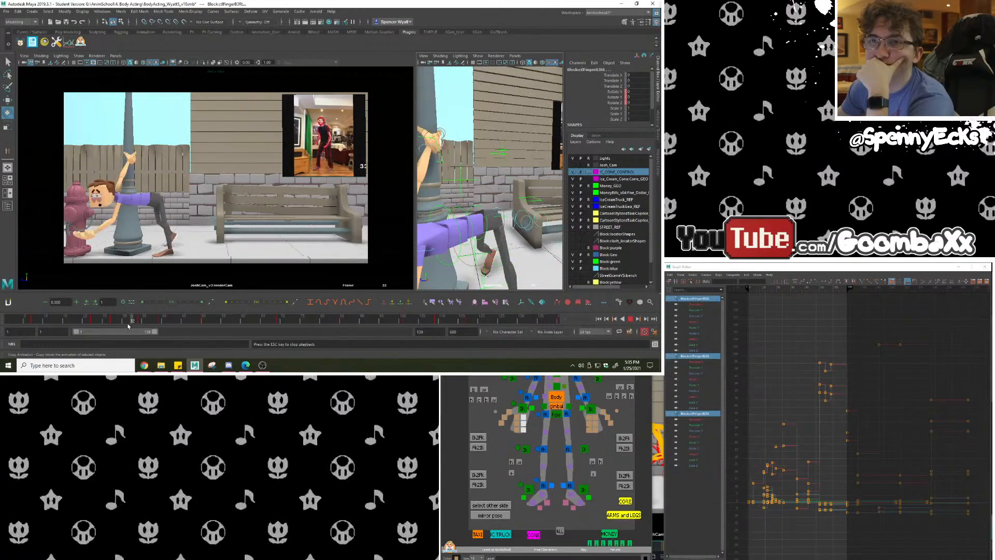
left_click(93, 324)
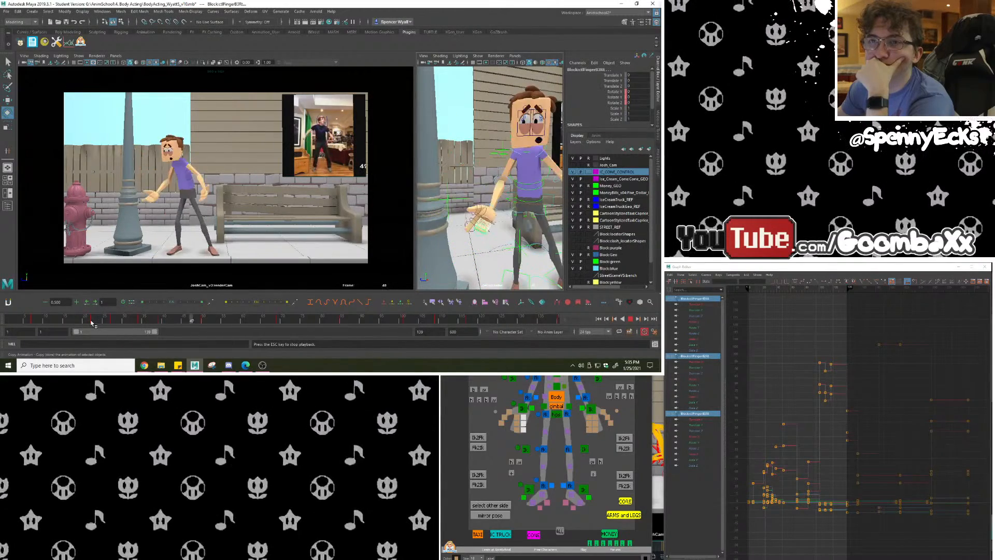
left_click(168, 325)
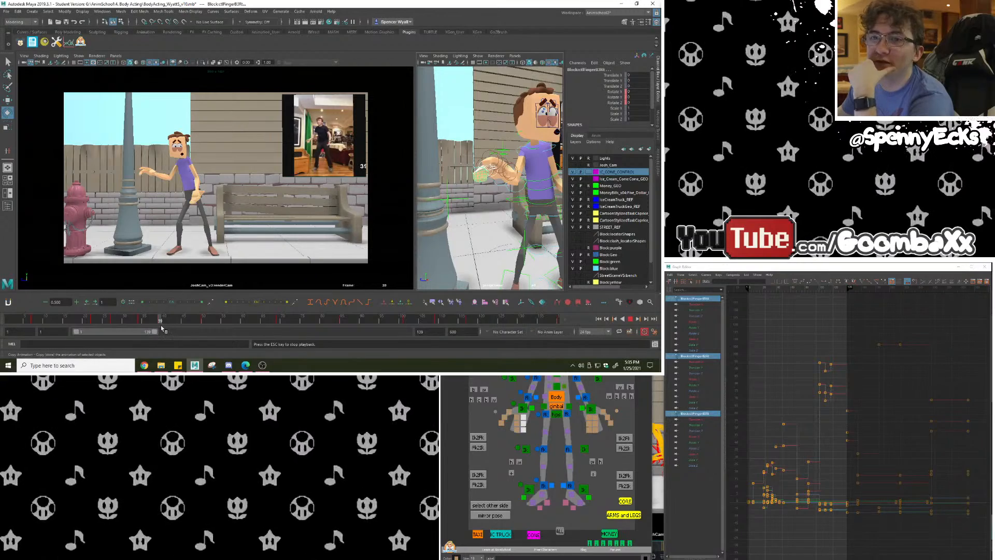
mouse_move(162, 327)
left_mouse_down()
mouse_move(145, 328)
mouse_move(196, 332)
left_mouse_up()
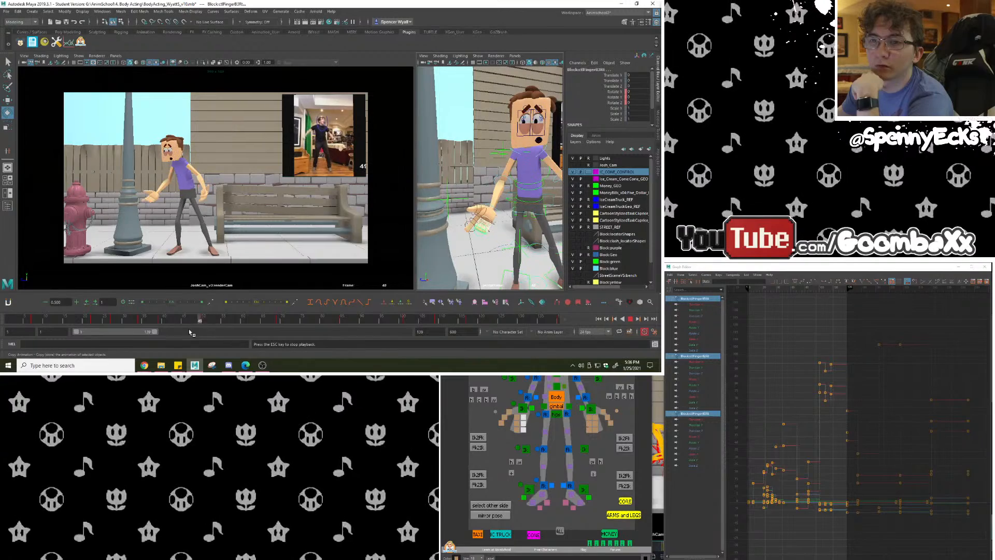
left_click(630, 320)
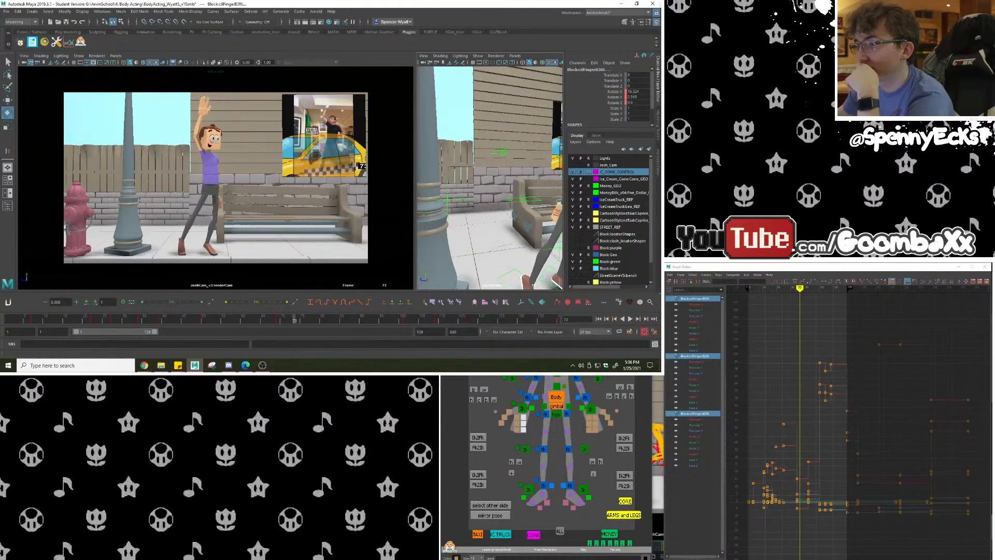
Select all controls of the character, taxi, ice cream truck, cone and money in the picker.
scroll(581, 517, "down", 1)
middle_click_drag(581, 520, 593, 491, "alt")
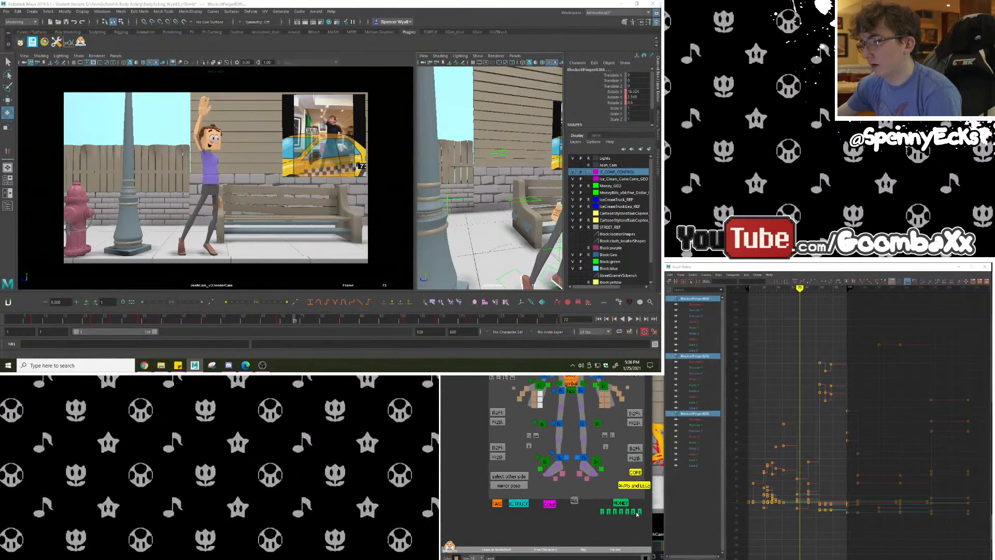
left_click_drag(638, 500, 560, 510)
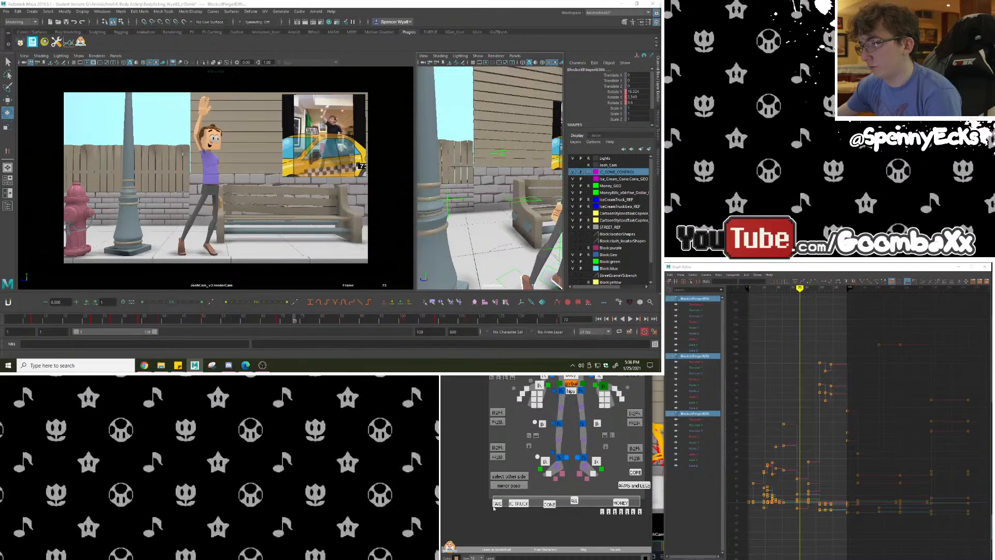
left_click_drag(493, 507, 492, 506)
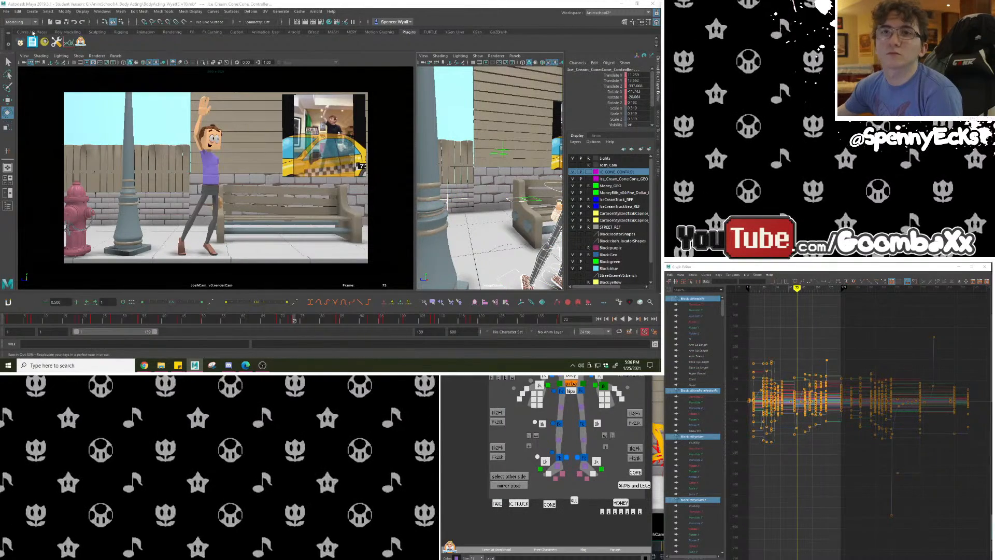
Save the scene as a student version file and extend the playback range to cover the complete animation.
left_click(68, 23)
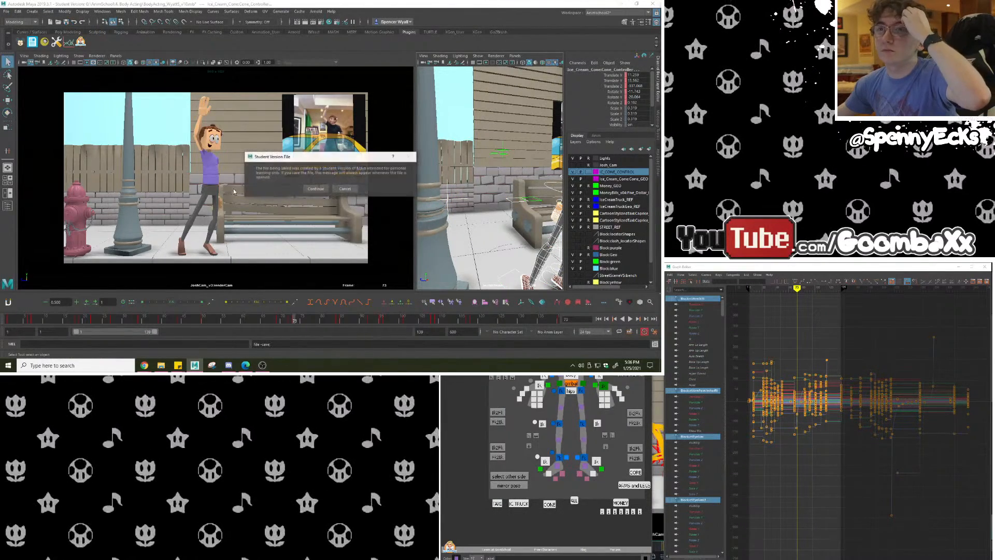
left_click(315, 189)
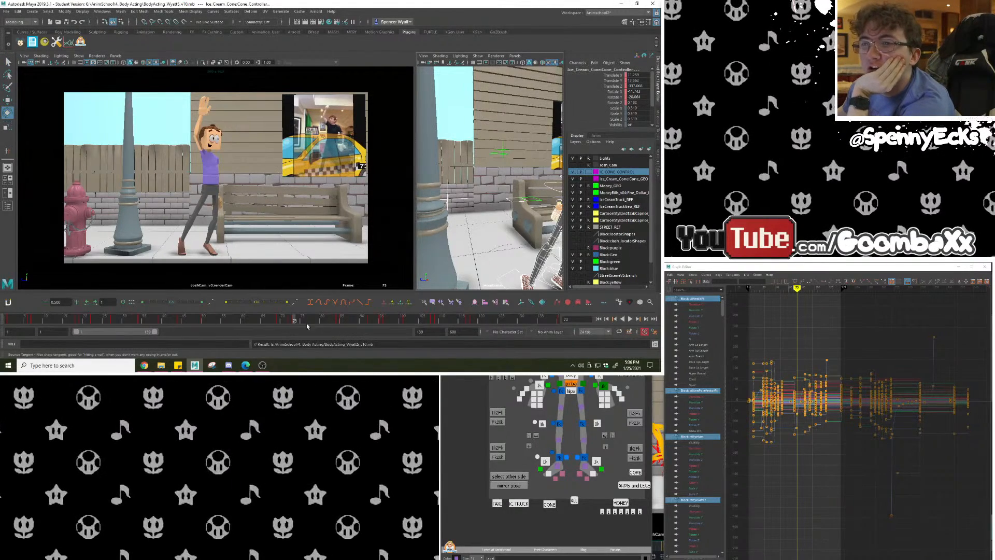
left_click_drag(160, 334, 284, 333)
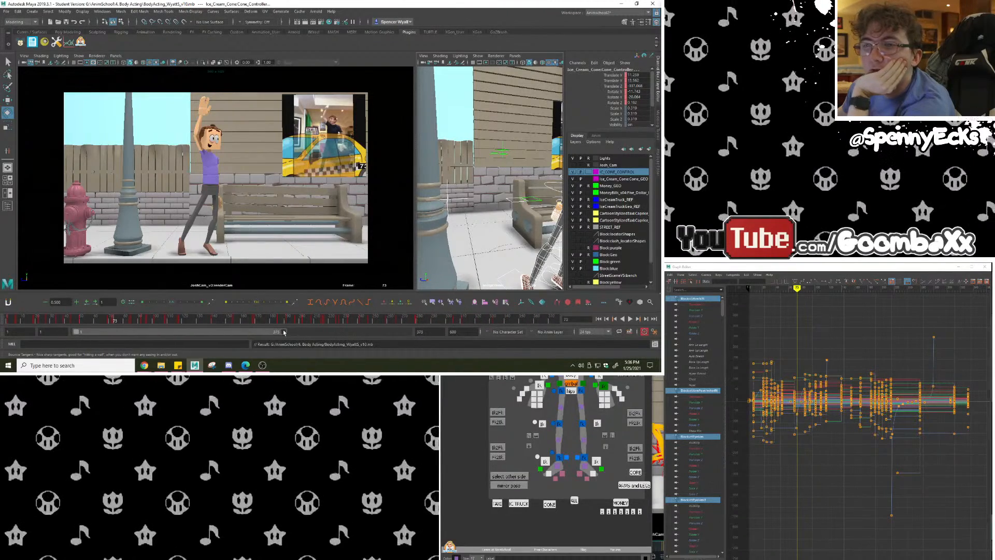
Play back the extended animation from frame 1 to judge the timing of the lamp post section.
left_click_drag(70, 321, 53, 321)
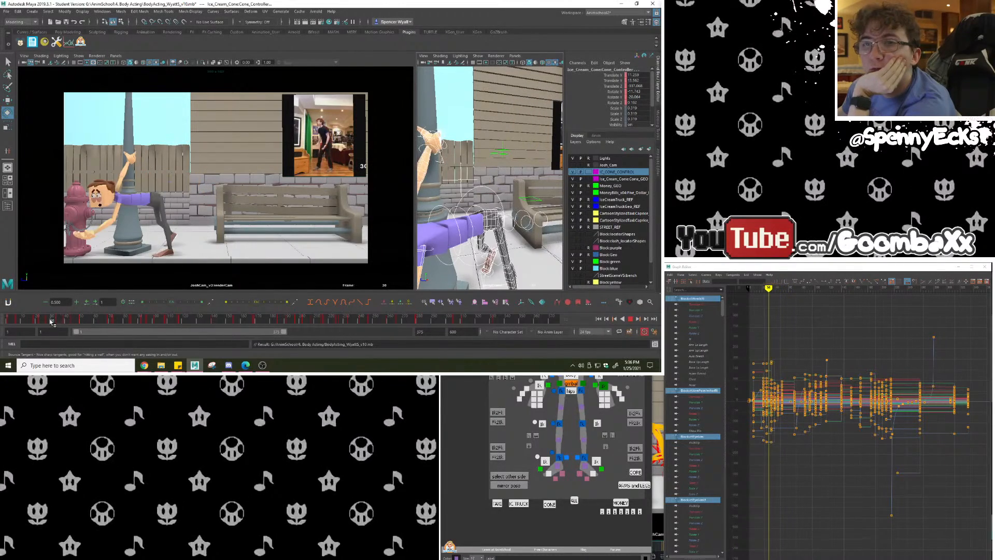
left_click(625, 320)
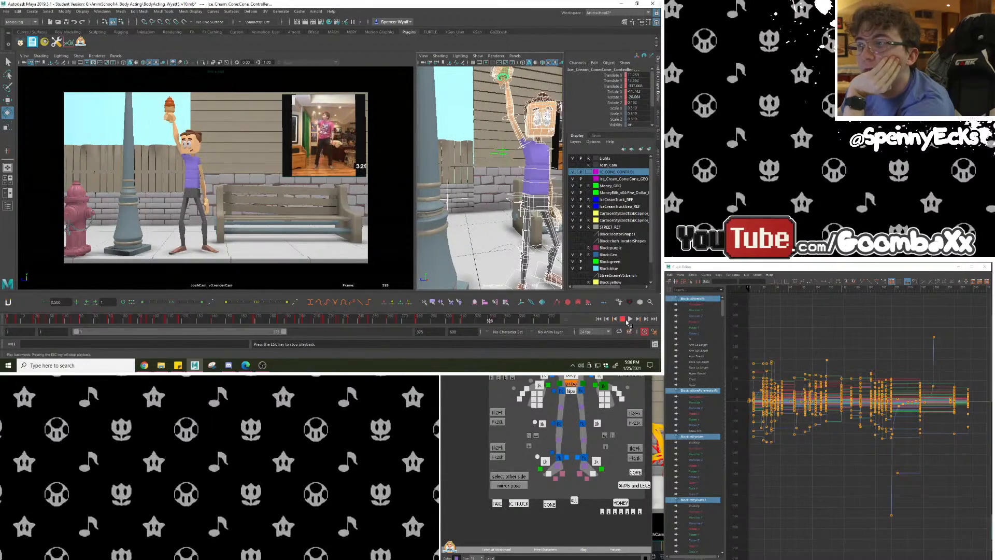
left_click(625, 319)
left_click_drag(36, 324, 3, 321)
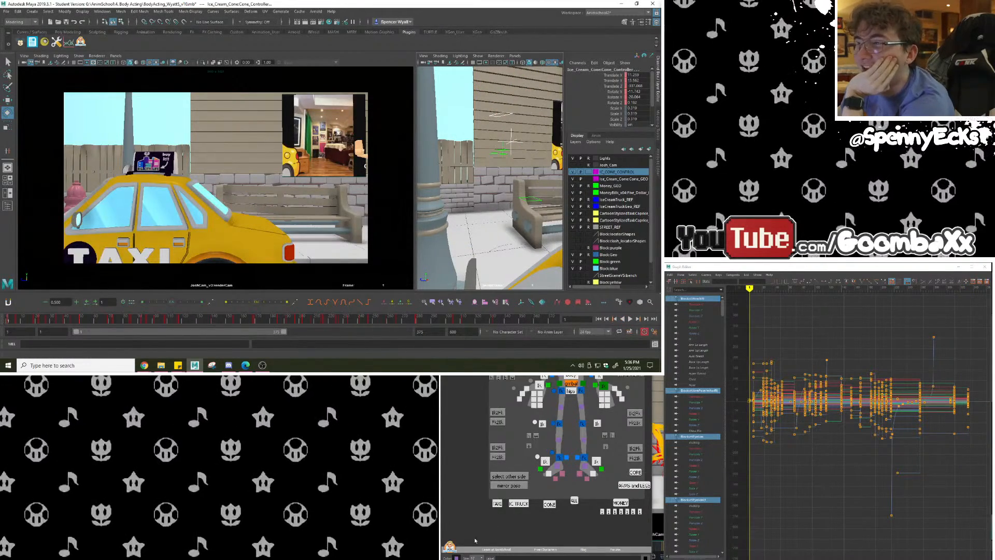
left_click(629, 319)
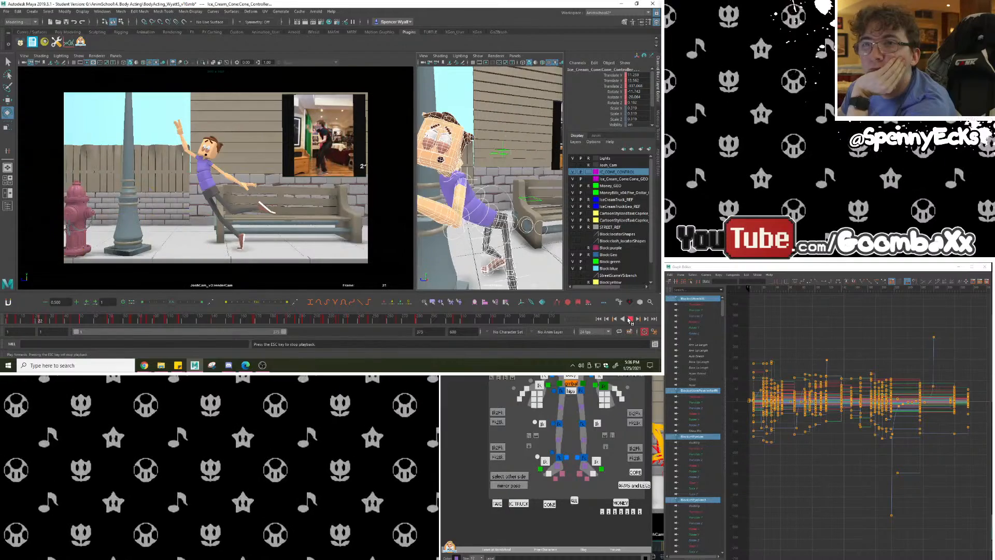
left_click(630, 319)
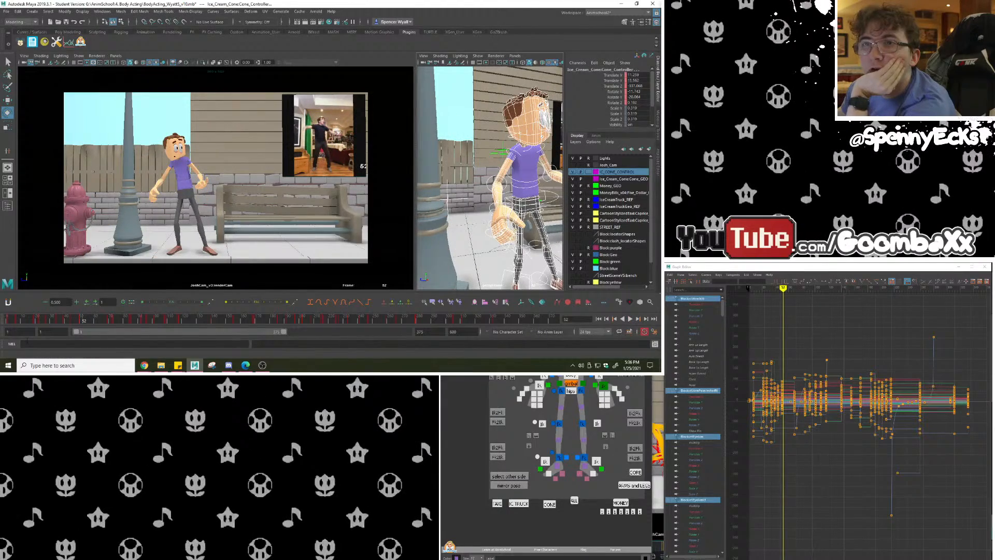
Shift the keys of all controls from about frame 39 onward slightly later to lengthen the preceding pose.
left_click(69, 323)
left_click_drag(67, 324, 63, 326)
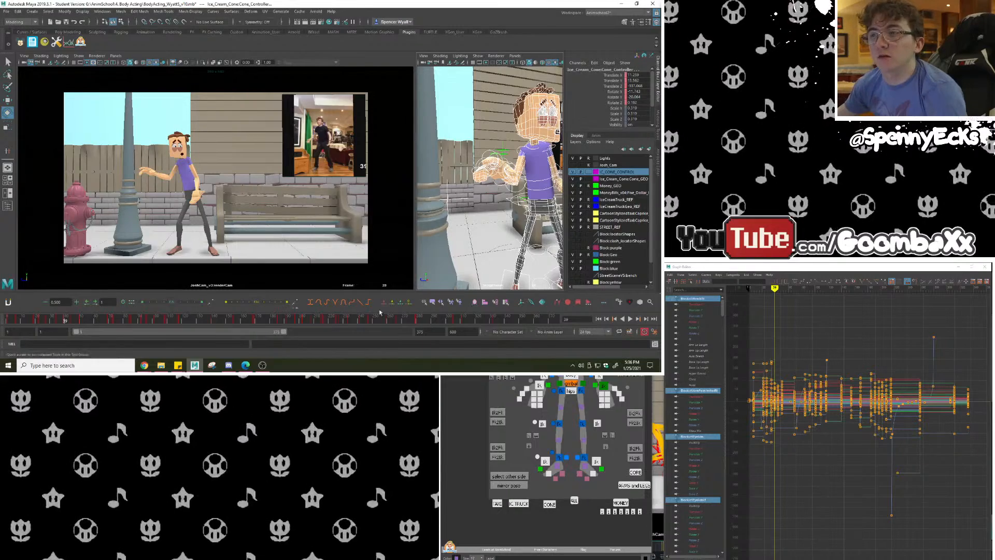
left_click_drag(513, 321, 62, 325, "shift")
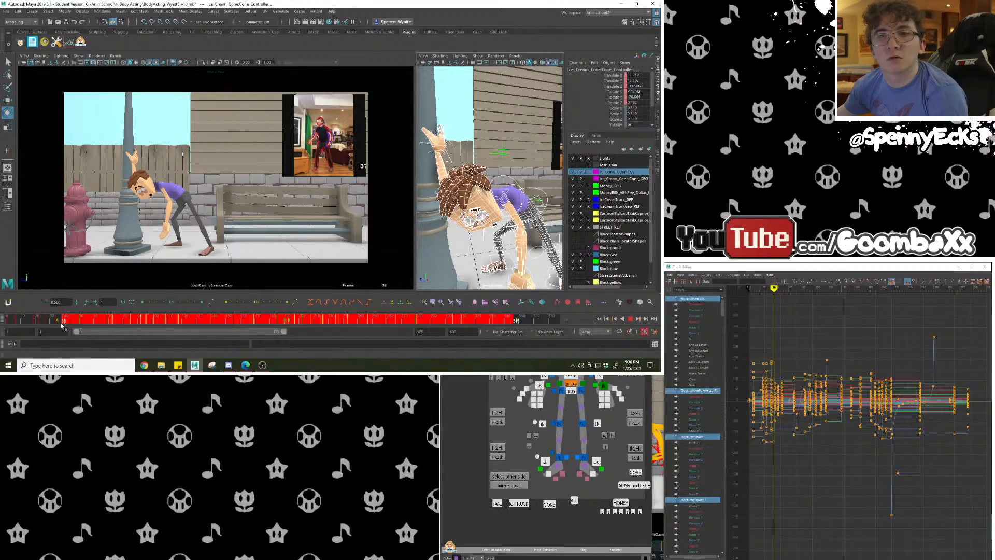
left_click(288, 321)
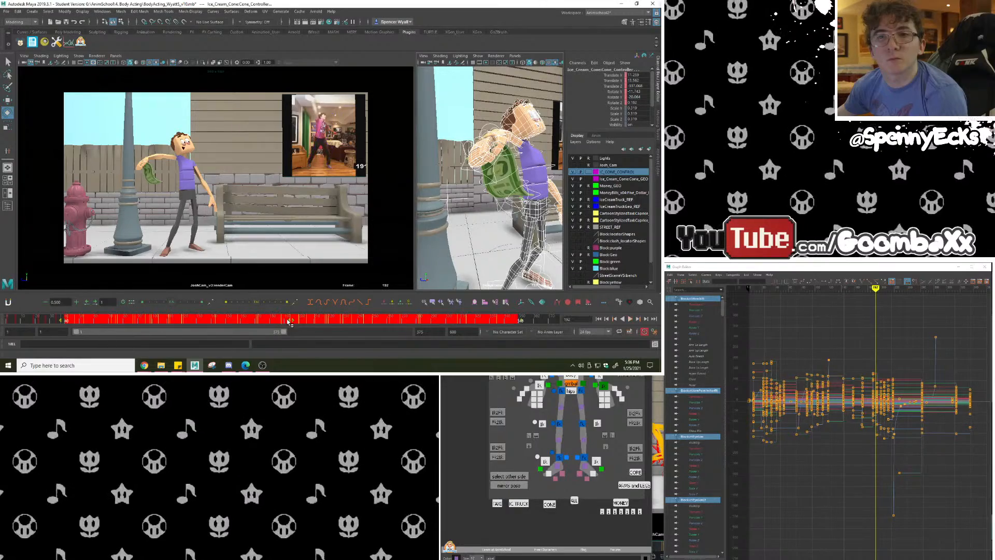
Shift the keys of all controls from about frame 47 onward slightly later to hold the outstretched-arm pose longer.
left_click(76, 322)
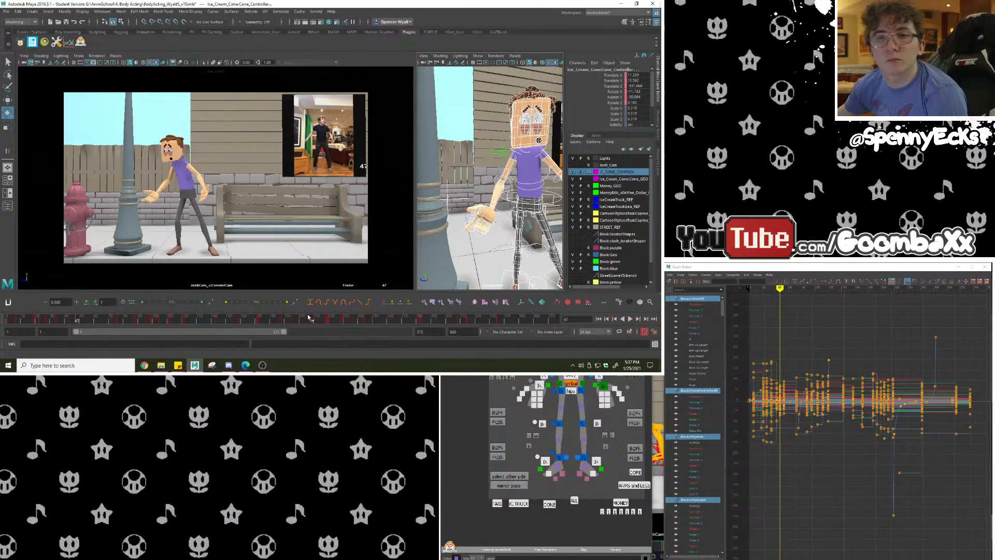
left_click_drag(516, 321, 75, 322, "shift")
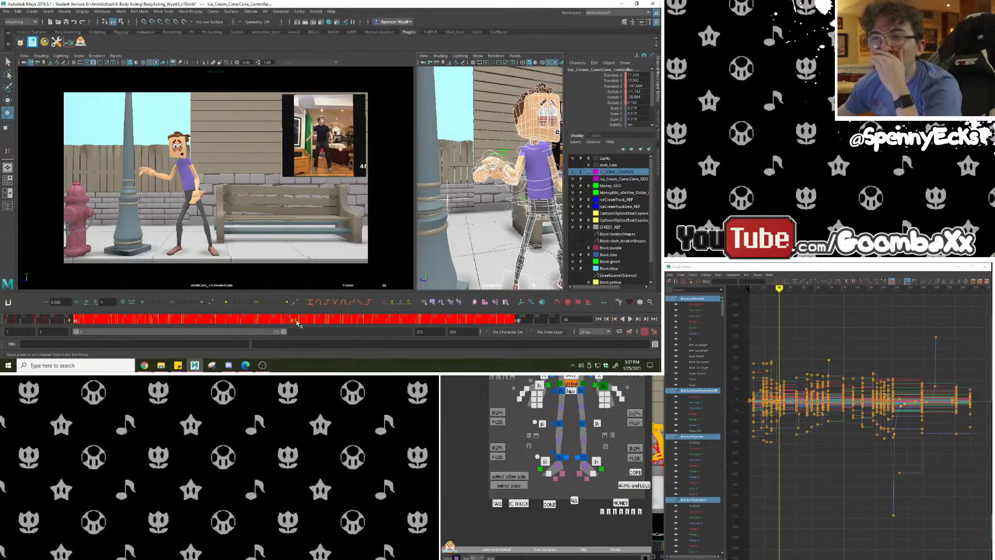
left_click_drag(294, 321, 299, 321)
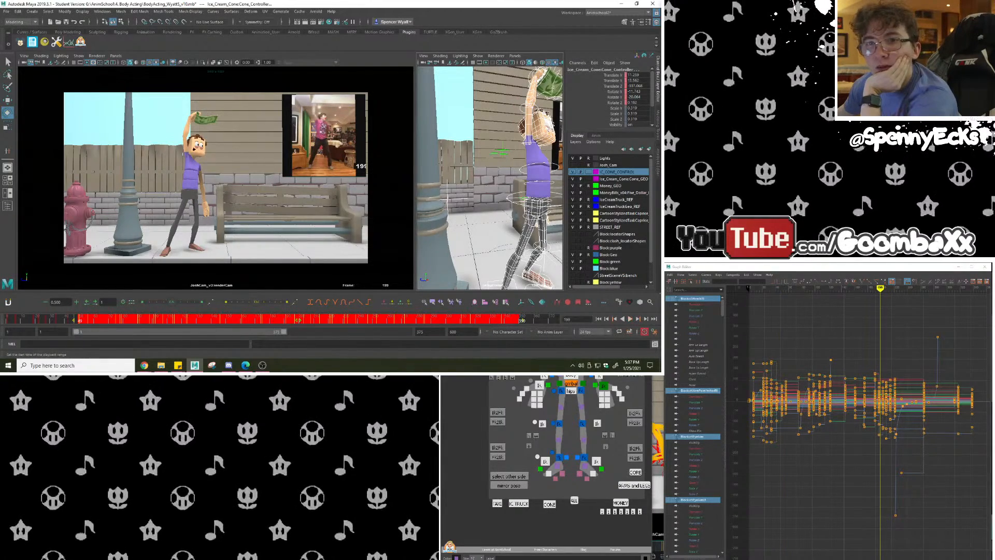
Deselect all controls and review the lamp post pose around frames 29 to 31.
left_click_drag(33, 318, 53, 318)
left_click(278, 239)
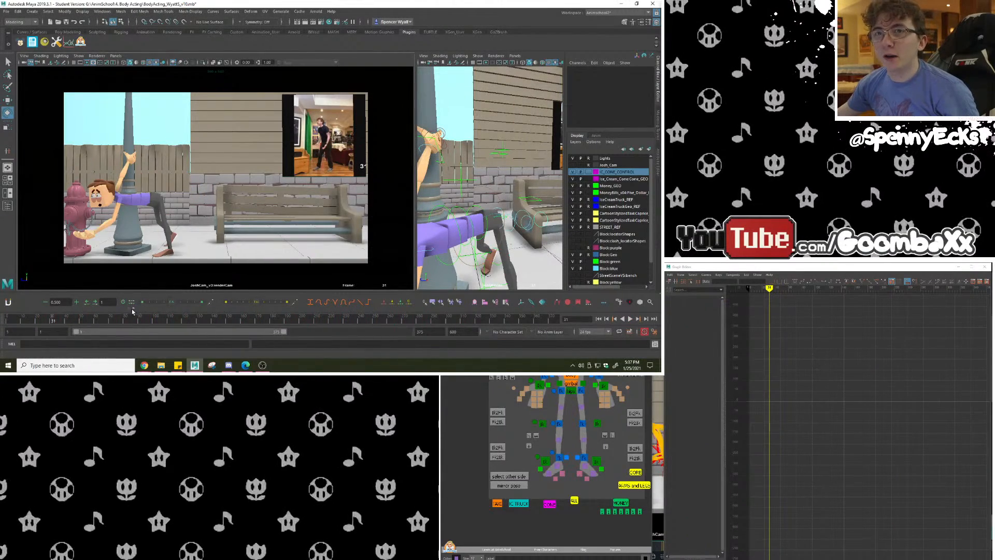
left_click(52, 320)
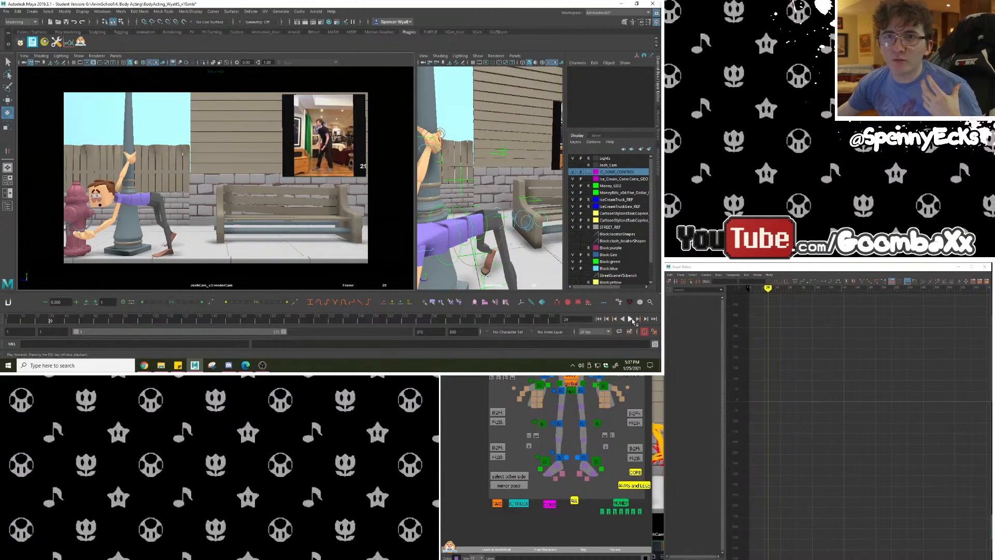
Play the shot from frame 1 and scrub through the lamp post poses to review the timing up to frame 89.
left_click(631, 319)
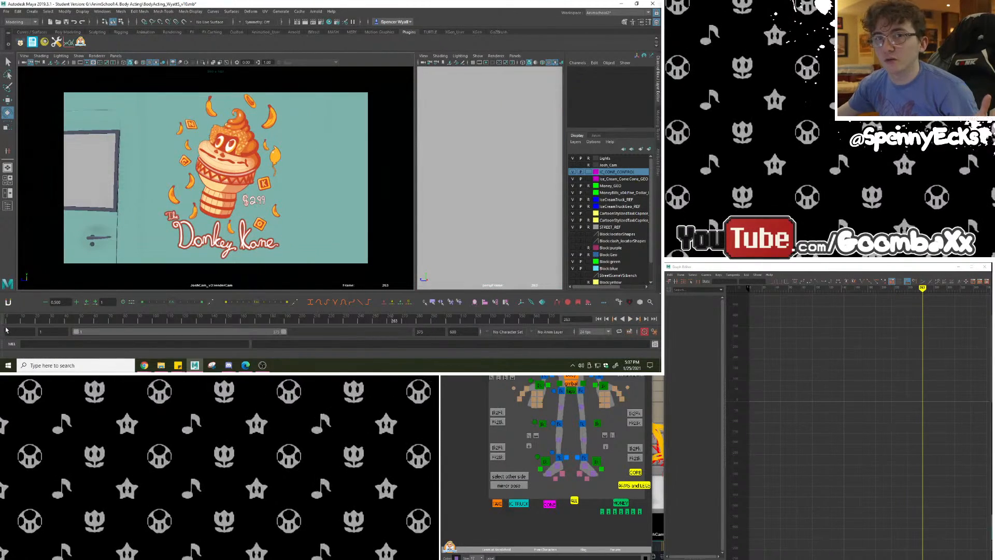
left_click_drag(12, 324, 0, 324)
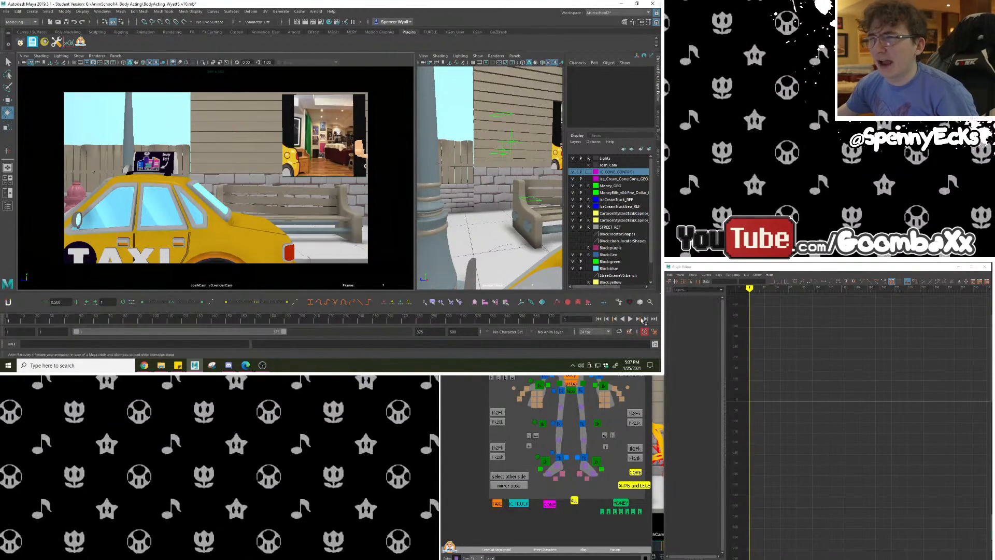
left_click(629, 319)
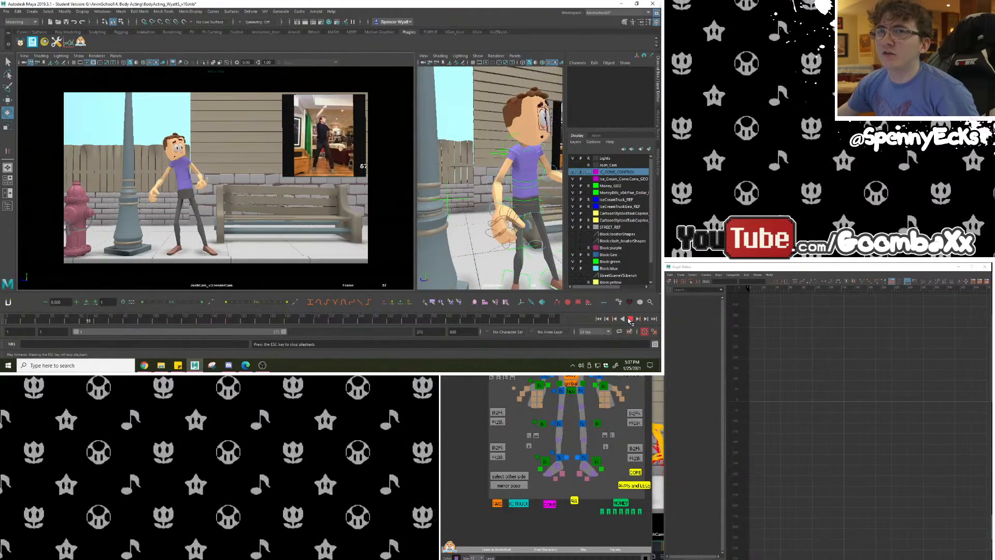
left_click(630, 320)
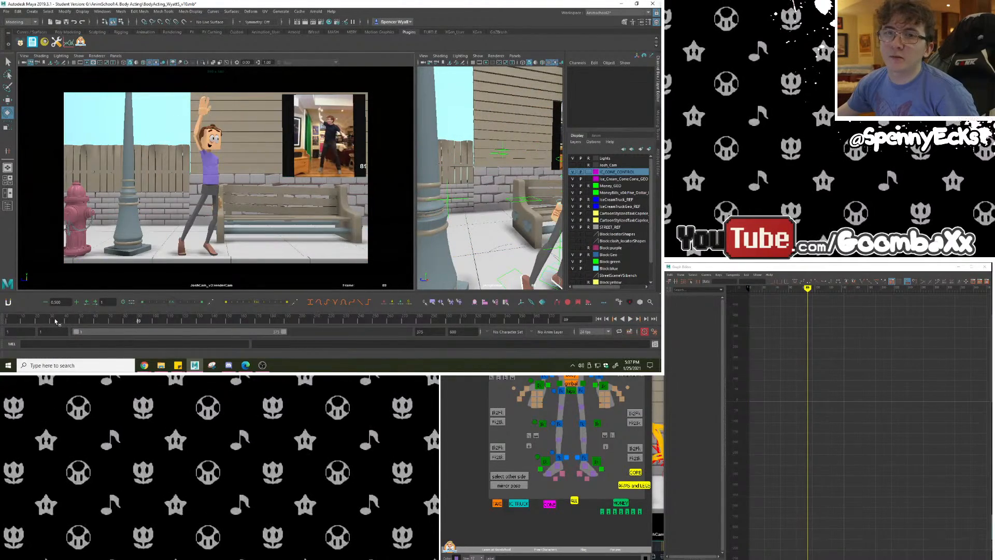
mouse_move(55, 322)
left_mouse_down()
mouse_move(69, 321)
mouse_move(43, 321)
mouse_move(79, 319)
mouse_move(50, 319)
mouse_move(63, 320)
left_mouse_up()
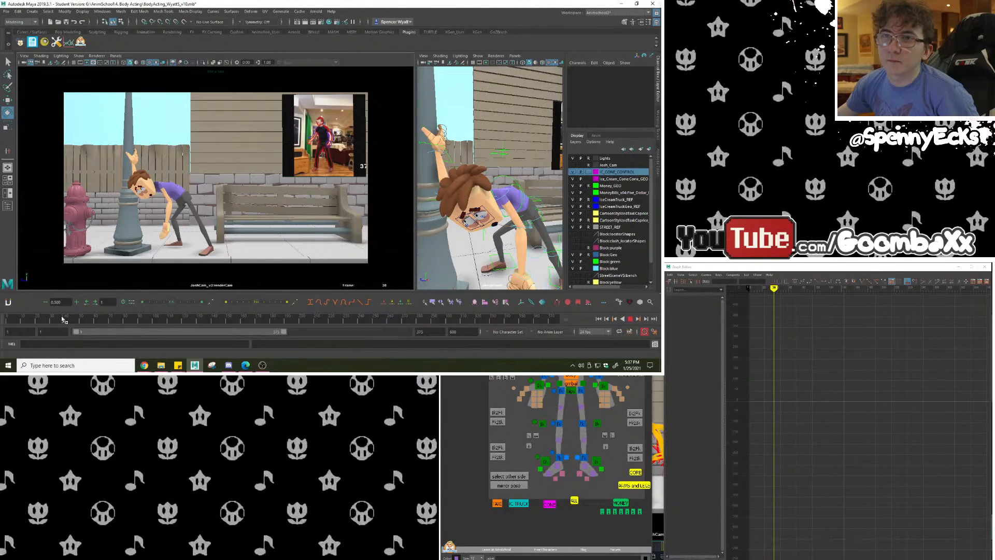
mouse_move(62, 319)
left_mouse_down()
mouse_move(31, 326)
mouse_move(67, 325)
mouse_move(31, 325)
mouse_move(49, 326)
left_mouse_up()
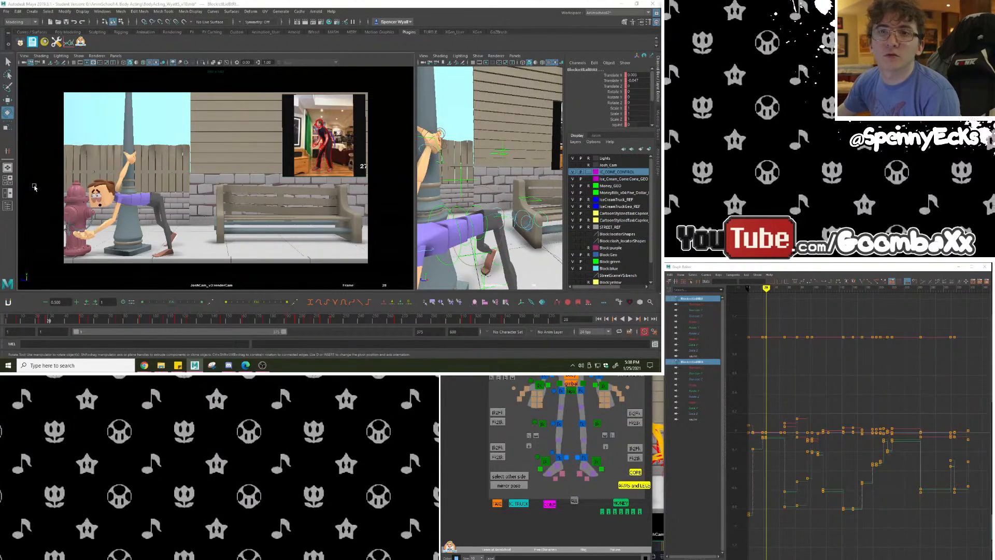
Move both lower eyelid controls down at frame 27 to open the eyes wide, and play back the change.
mouse_move(51, 318)
left_mouse_down()
mouse_move(59, 323)
mouse_move(48, 323)
left_mouse_up()
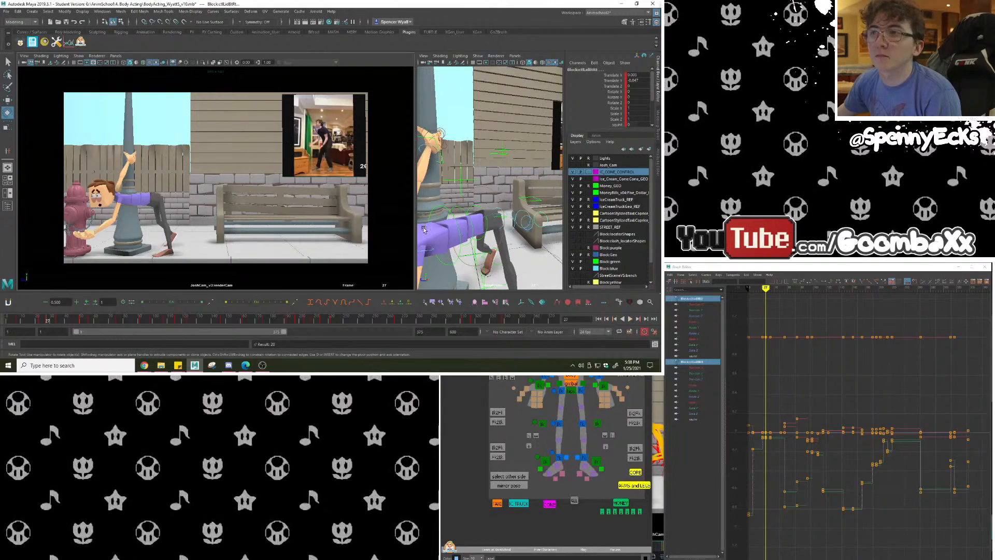
key("f")
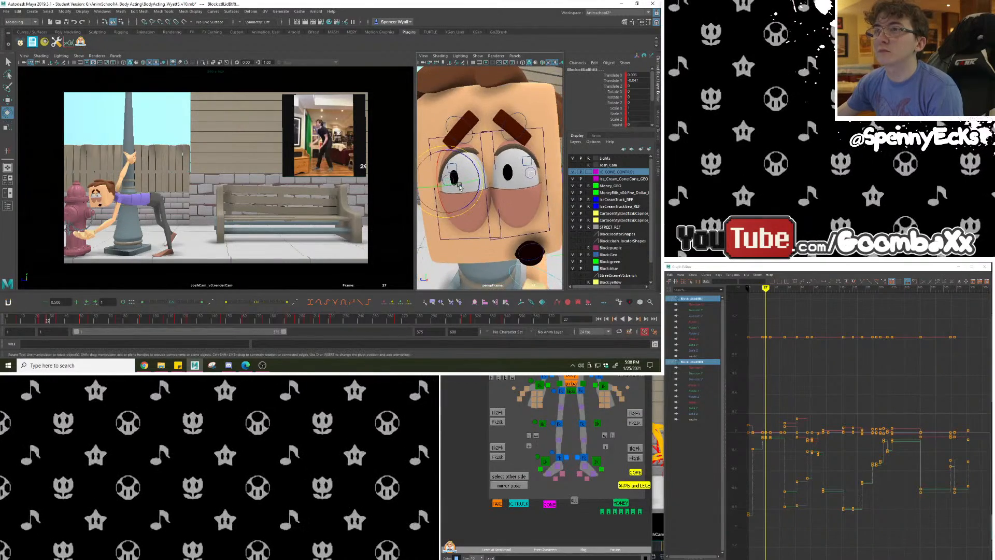
left_click(8, 101)
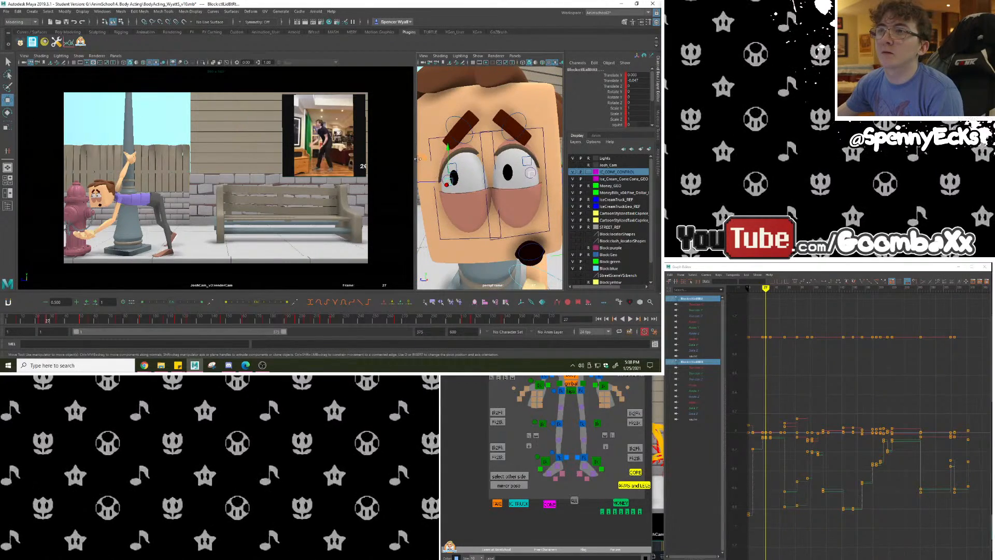
left_click_drag(418, 159, 425, 174)
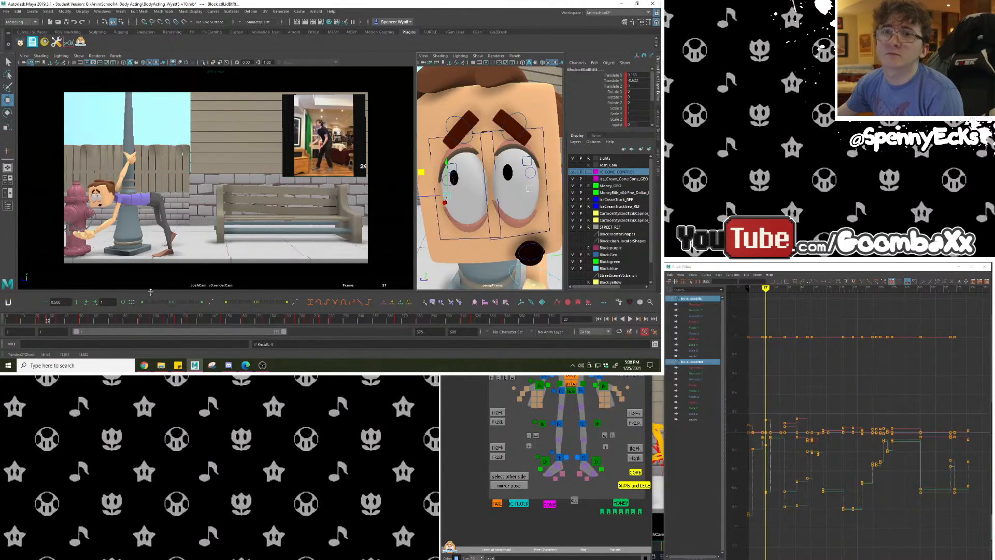
key("alt+v")
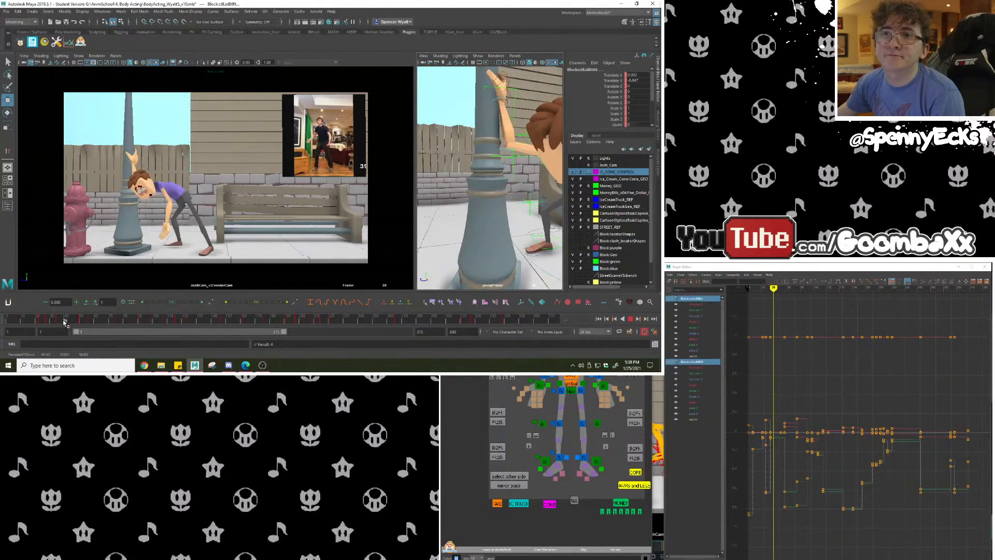
mouse_move(87, 321)
left_mouse_down()
mouse_move(99, 322)
mouse_move(42, 322)
mouse_move(71, 322)
left_mouse_up()
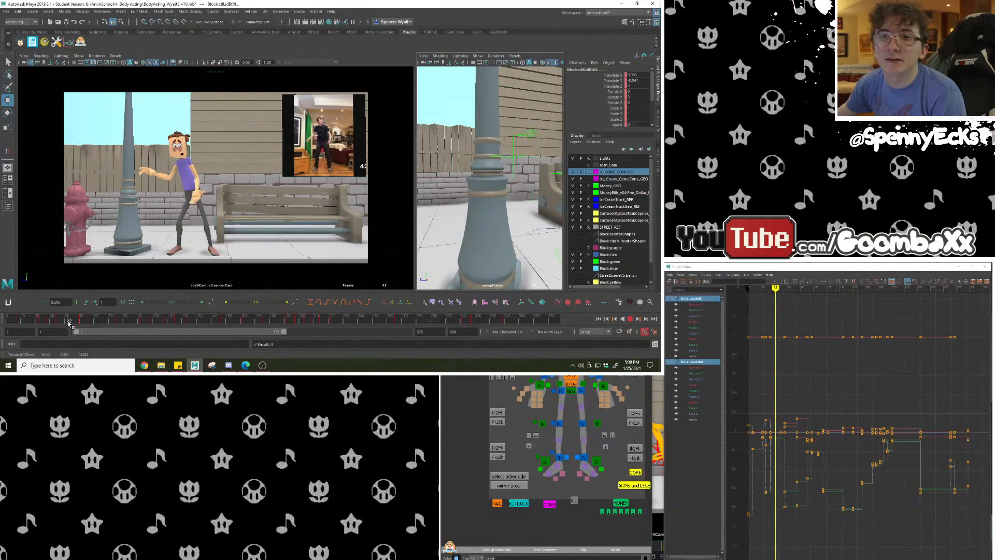
Set the mouth control's open value to 0 at frame 42 and check it in playback.
left_click(570, 332)
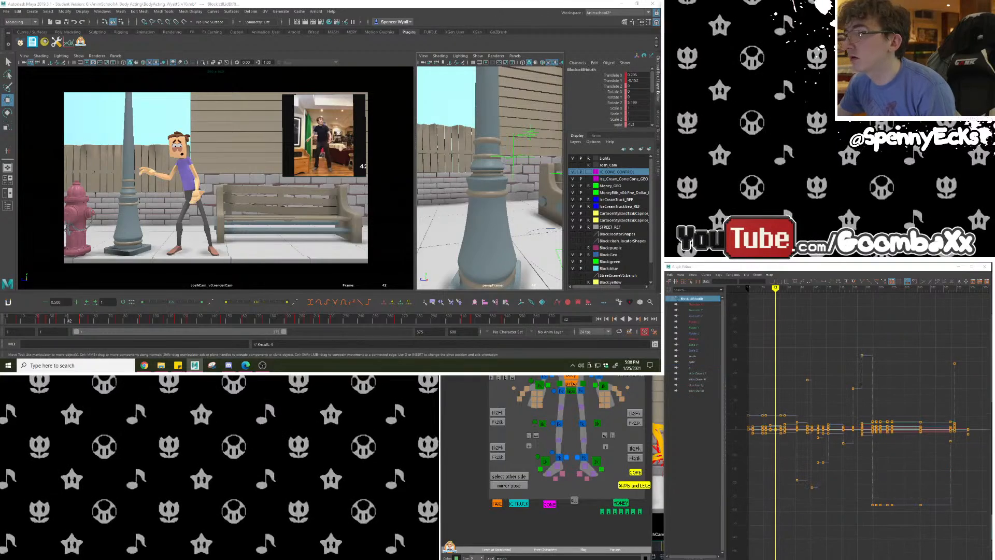
scroll(613, 117, "down", 1)
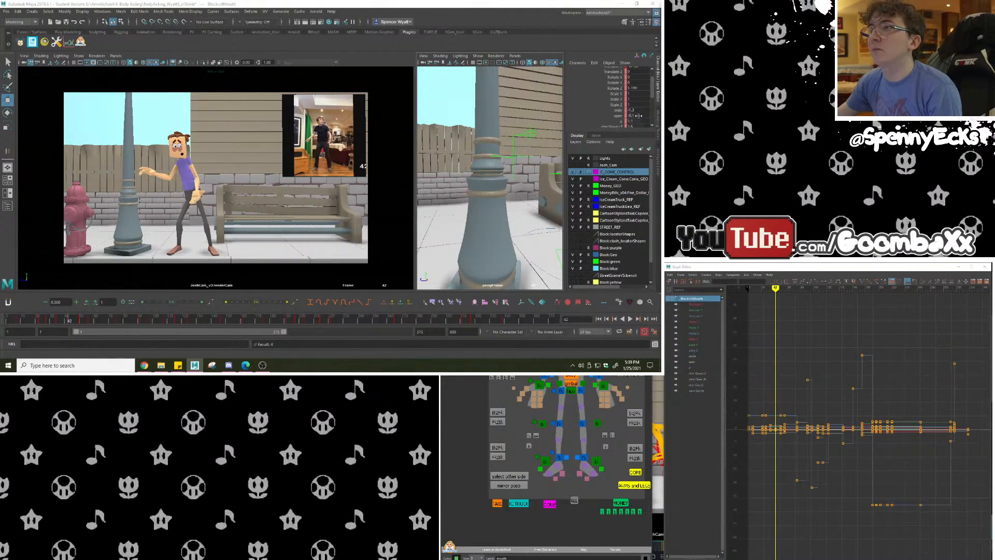
double_click(637, 115)
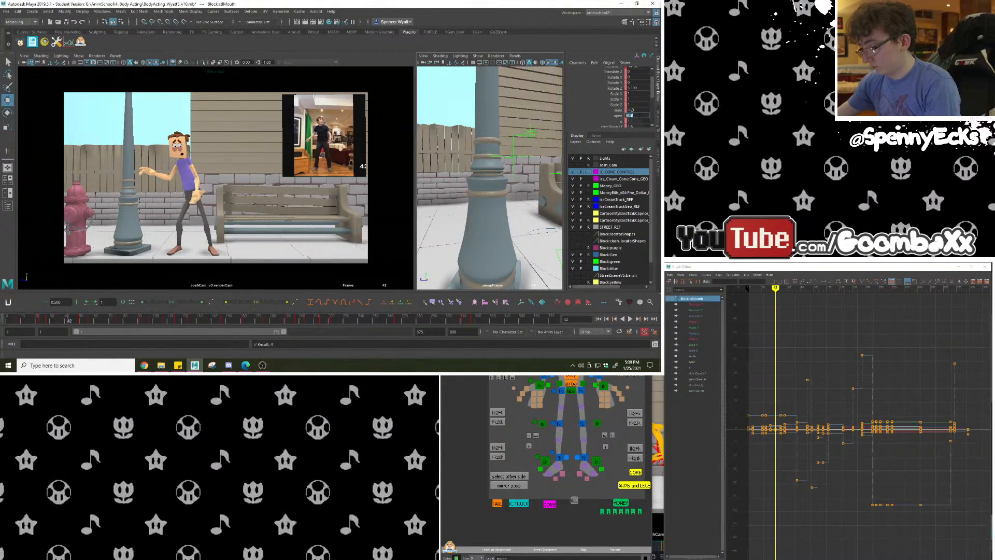
left_click(621, 116)
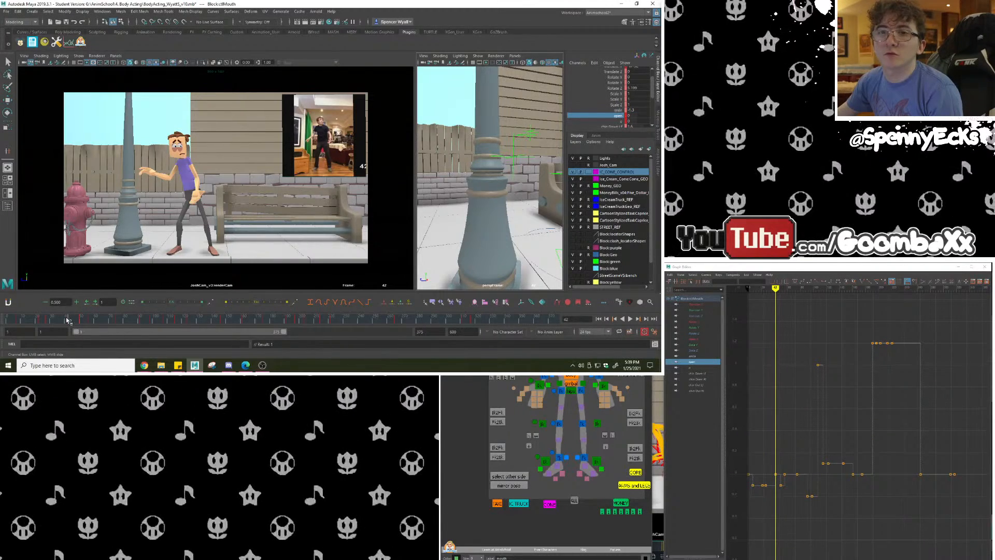
key("alt+v")
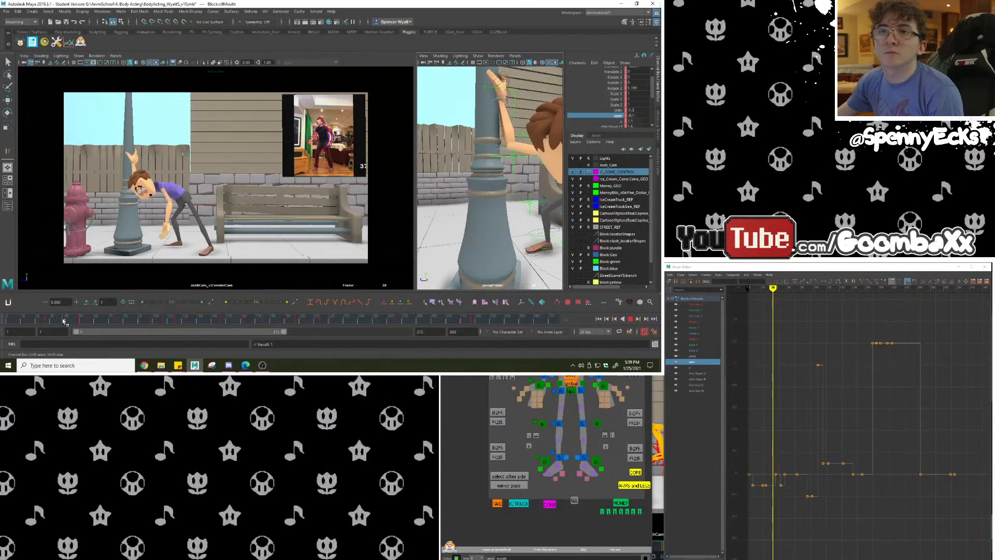
mouse_move(79, 319)
left_mouse_down()
mouse_move(89, 322)
mouse_move(69, 325)
left_mouse_up()
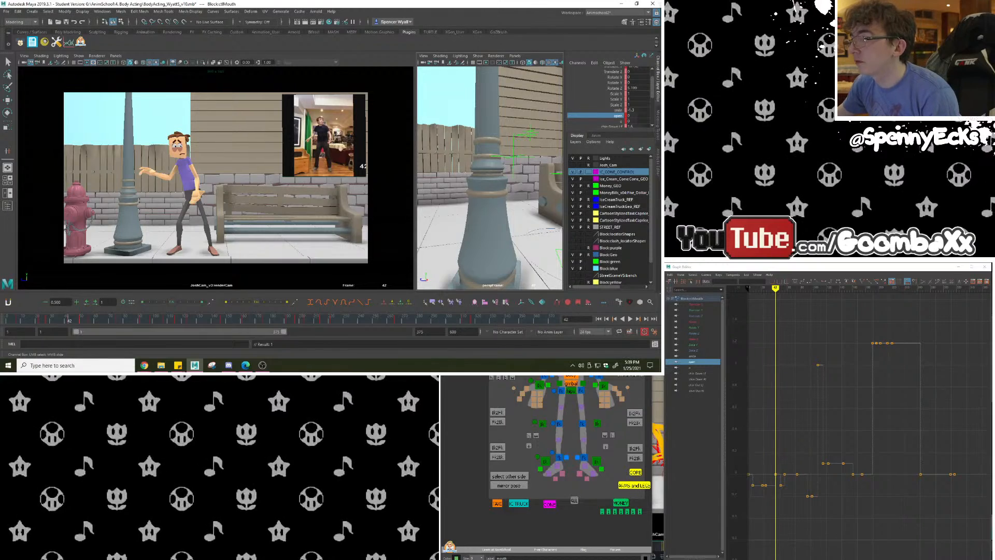
Select both pupil controls at frame 42 and play back the section.
left_click(577, 316)
left_click(563, 316, "shift")
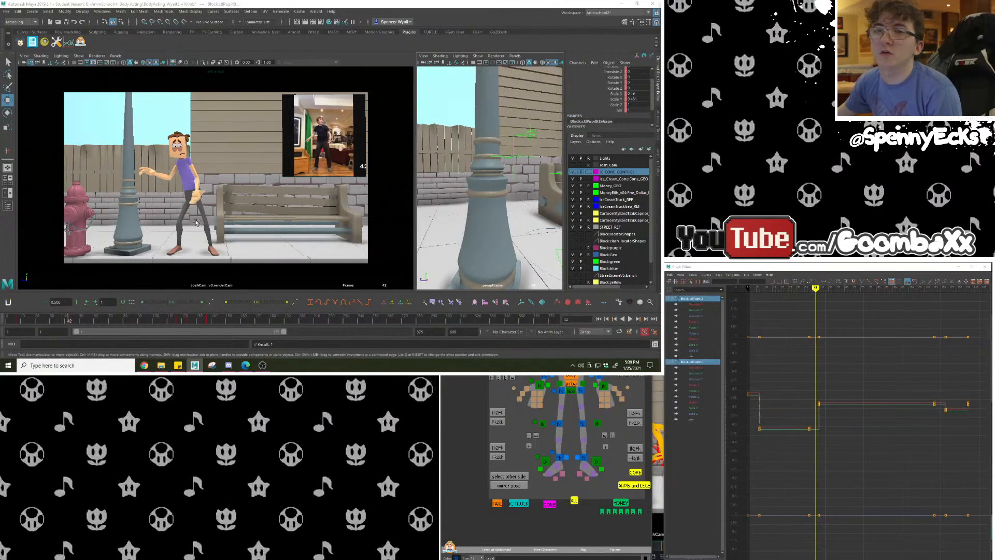
key("alt+v")
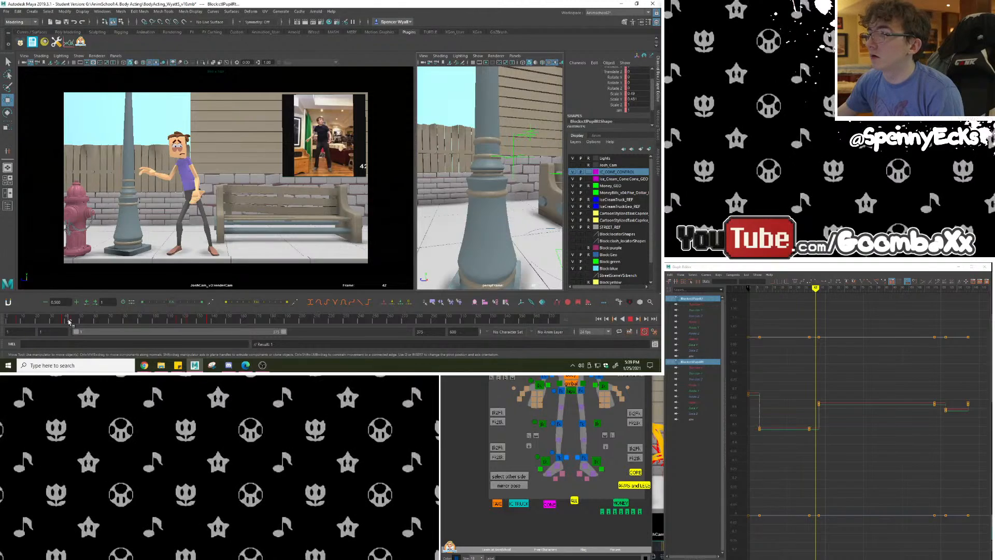
left_click(573, 500)
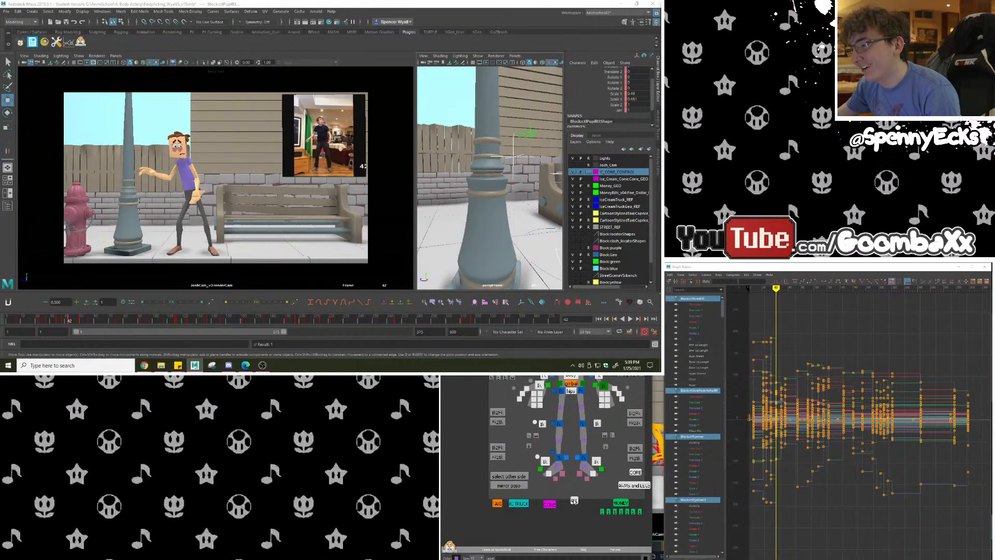
right_click(574, 500)
left_click(600, 505)
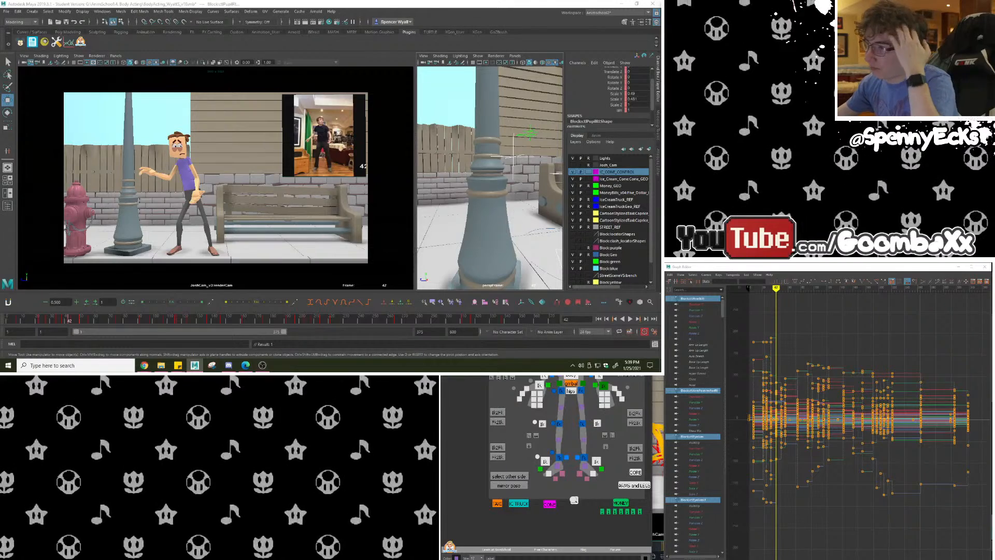
left_click(573, 499)
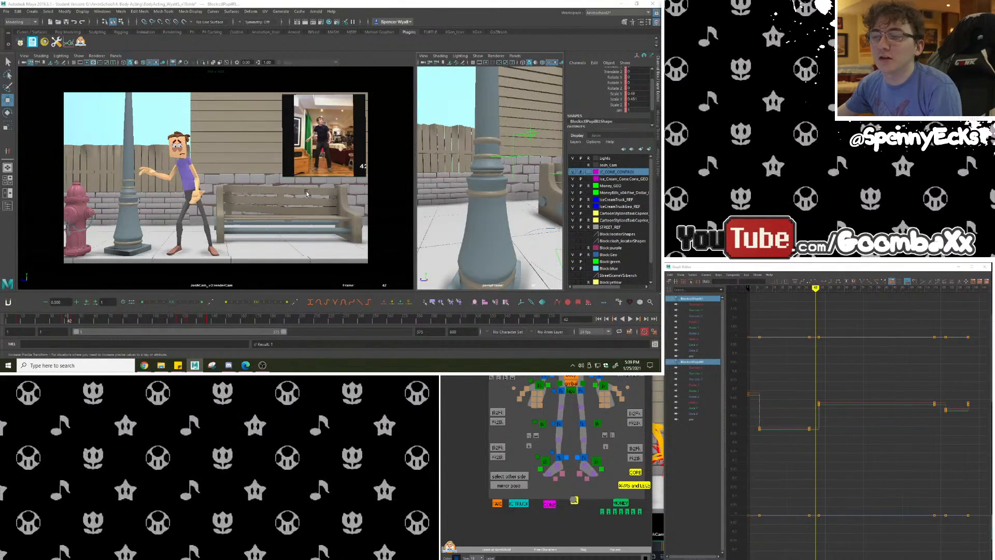
Frame the pupil controls in the perspective view and scrub around frame 42 to examine the eye poses up close.
left_click_drag(501, 150, 402, 178, "alt")
key("f")
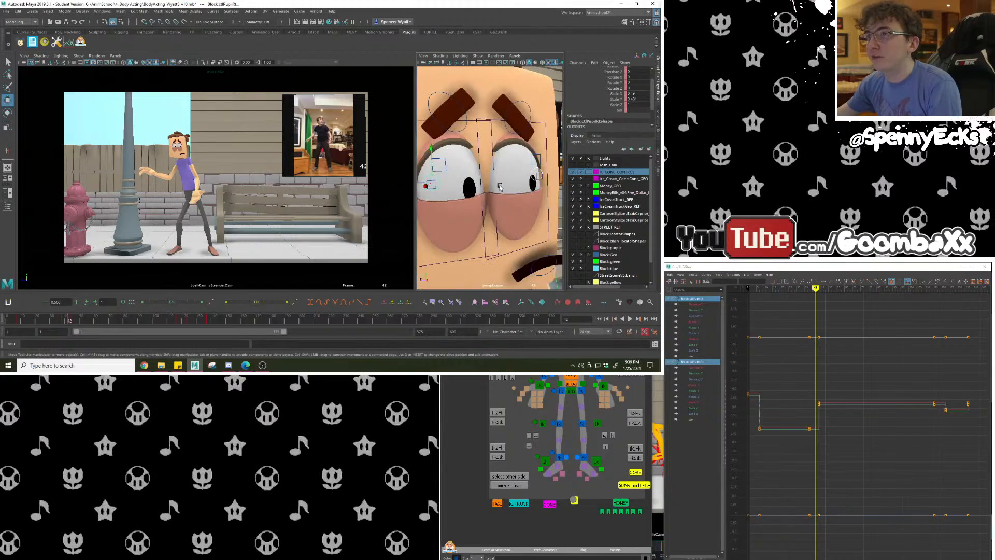
left_click_drag(72, 321, 63, 320)
left_click(73, 322)
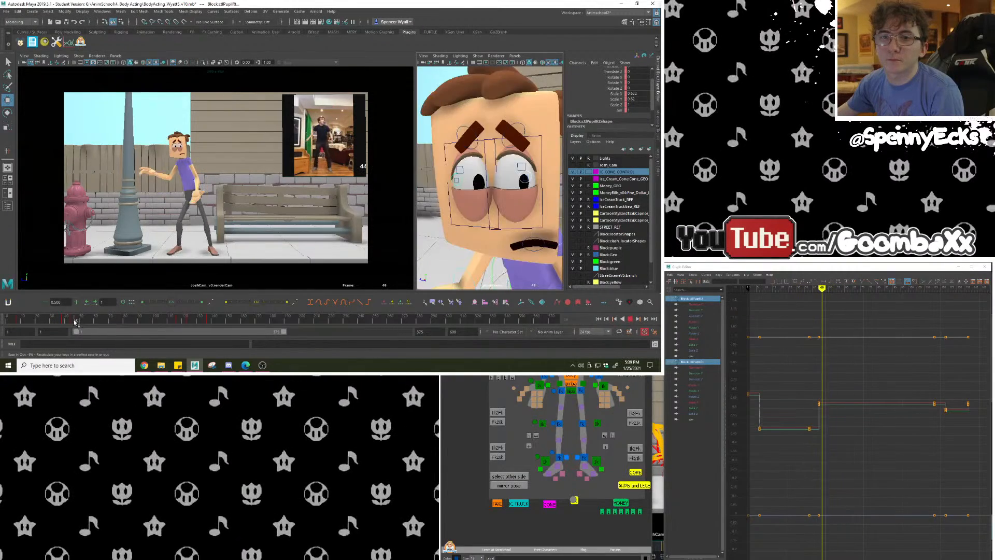
Play the shot again from its beginning and stop on frame 52 to examine the pose after the lamp post.
mouse_move(72, 322)
left_mouse_down()
mouse_move(94, 327)
mouse_move(57, 322)
mouse_move(537, 312)
mouse_move(241, 287)
mouse_move(11, 307)
left_mouse_up()
key("alt+v")
left_click(275, 322)
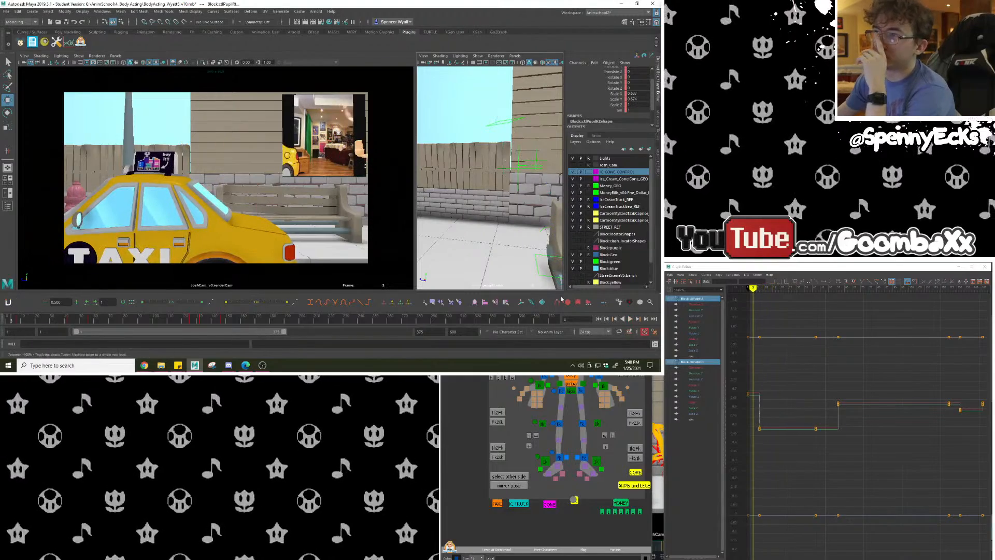
left_click(630, 319)
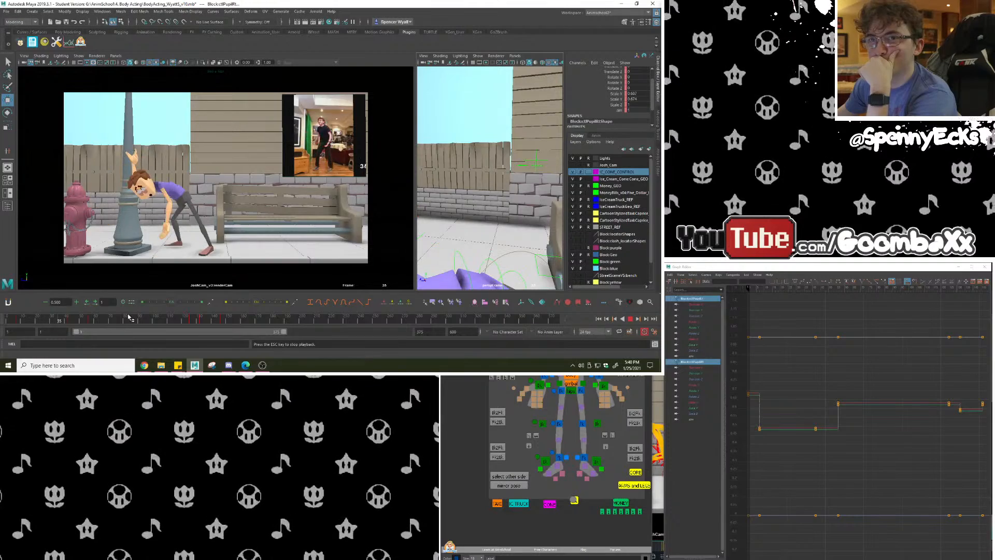
mouse_move(105, 319)
left_mouse_down()
mouse_move(73, 324)
mouse_move(192, 326)
mouse_move(83, 327)
left_mouse_up()
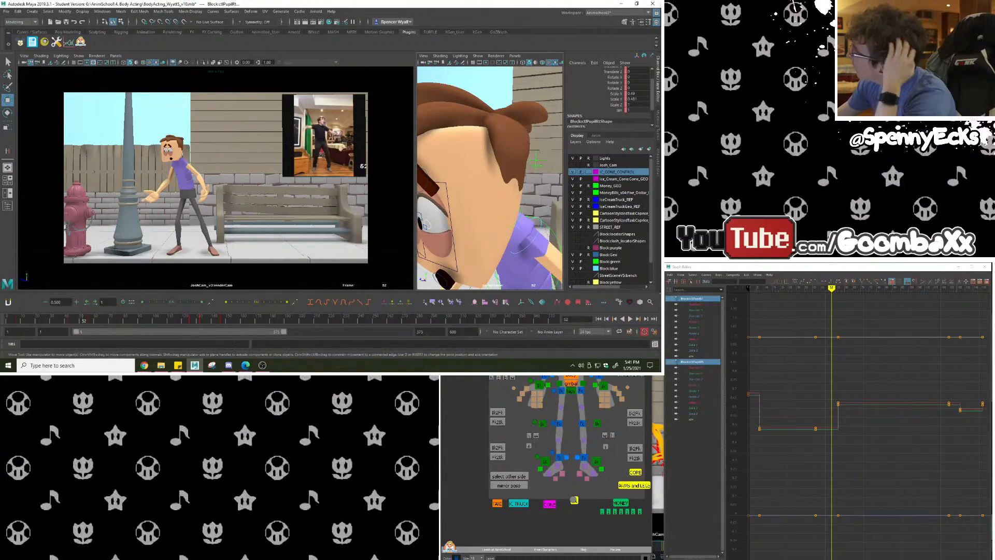
Switch to the browser review session and step through the draw-over notes between frames 33 and 56 to examine the feedback.
left_click(660, 281)
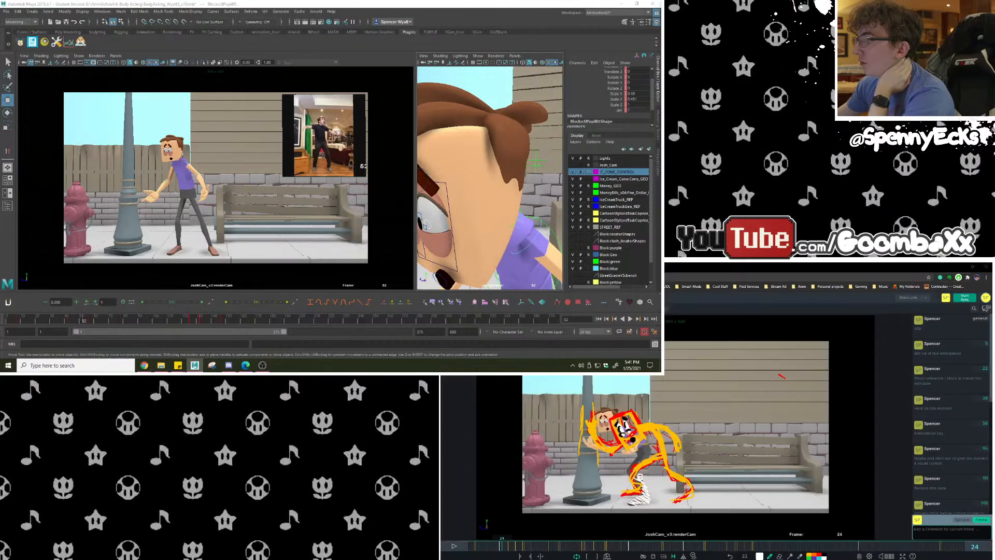
left_click_drag(513, 548, 522, 553)
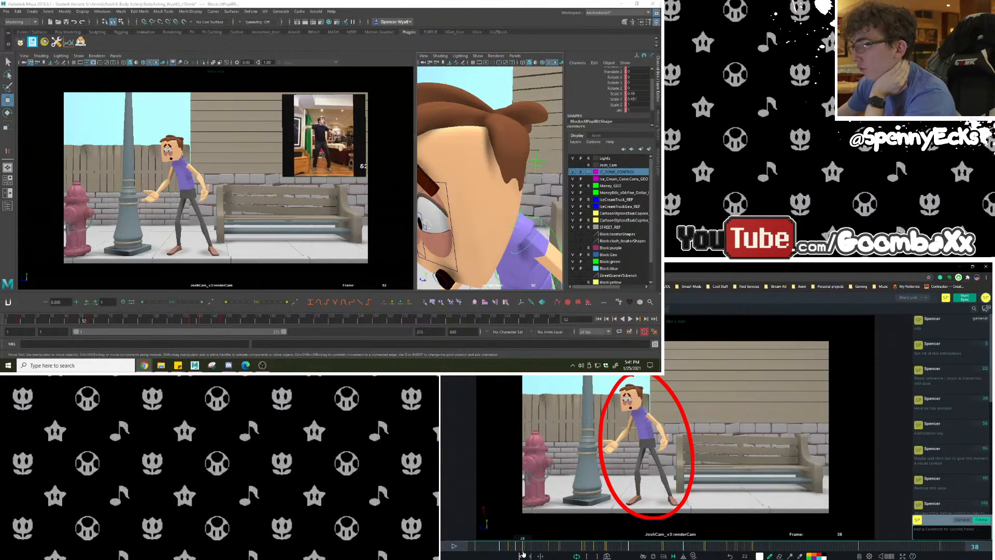
left_click(519, 555)
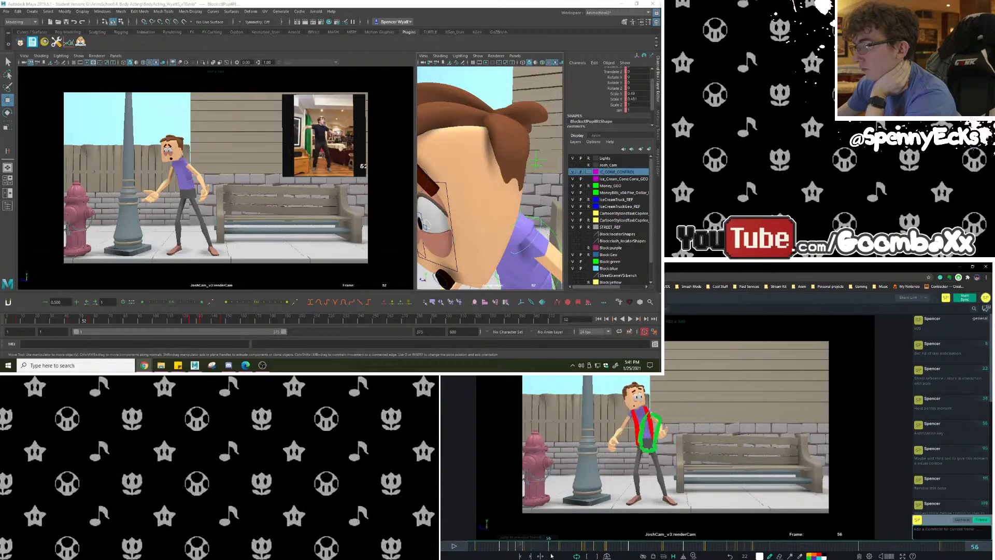
left_click(529, 555)
left_click(521, 555)
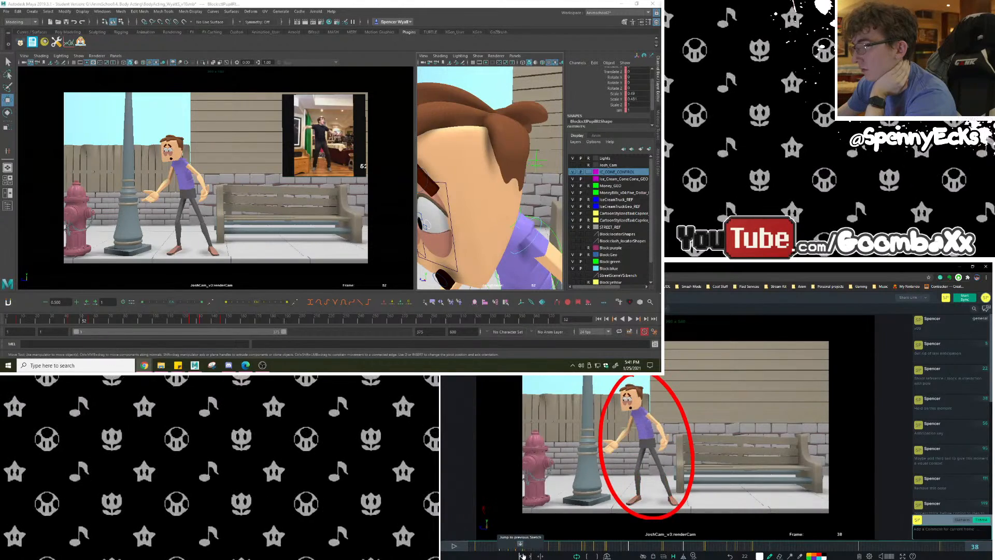
left_click(521, 556)
left_click(521, 555)
left_click(520, 555)
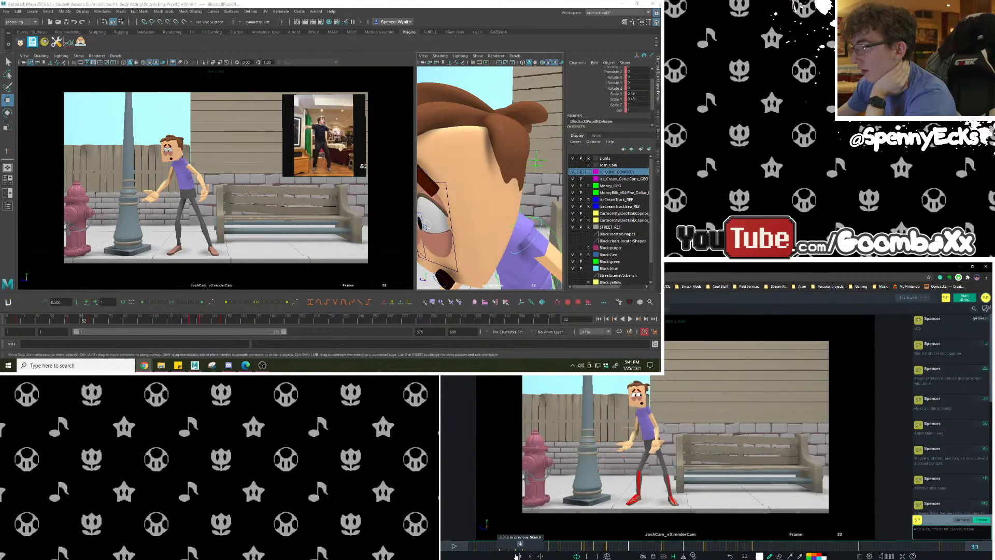
left_click(530, 556)
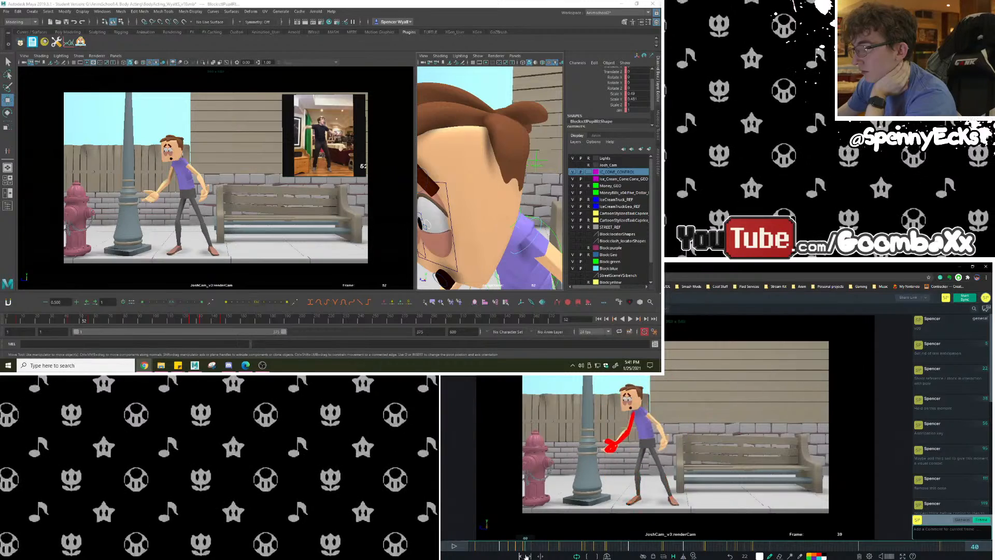
left_click(531, 556)
left_click(521, 556)
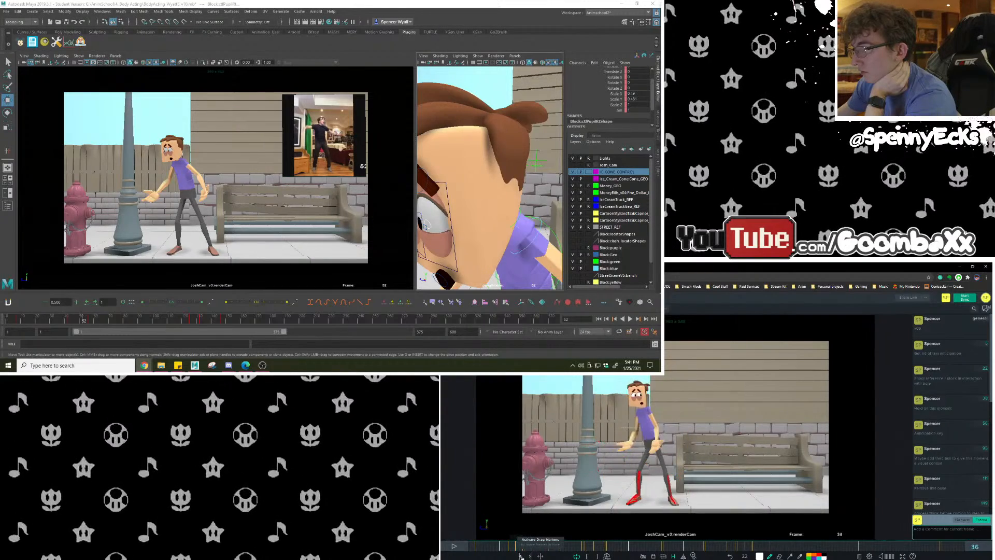
Compare the review's draw-over sketches between frames 31 and 49, ending on the leg correction at frame 33.
left_click(522, 556)
left_click(530, 556)
left_click(530, 555)
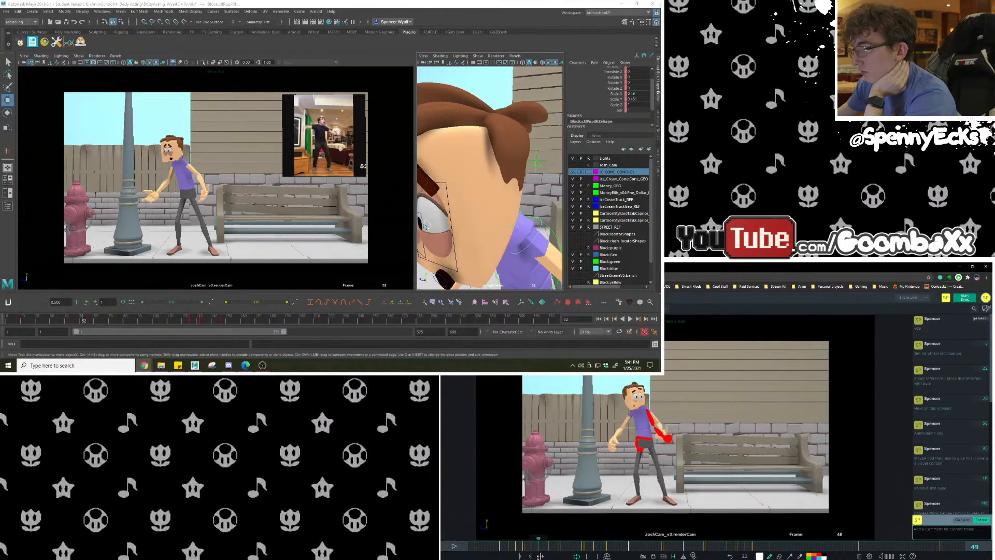
mouse_move(541, 556)
left_mouse_down()
mouse_move(554, 556)
mouse_move(529, 556)
left_mouse_up()
left_click(519, 556)
left_click(520, 555)
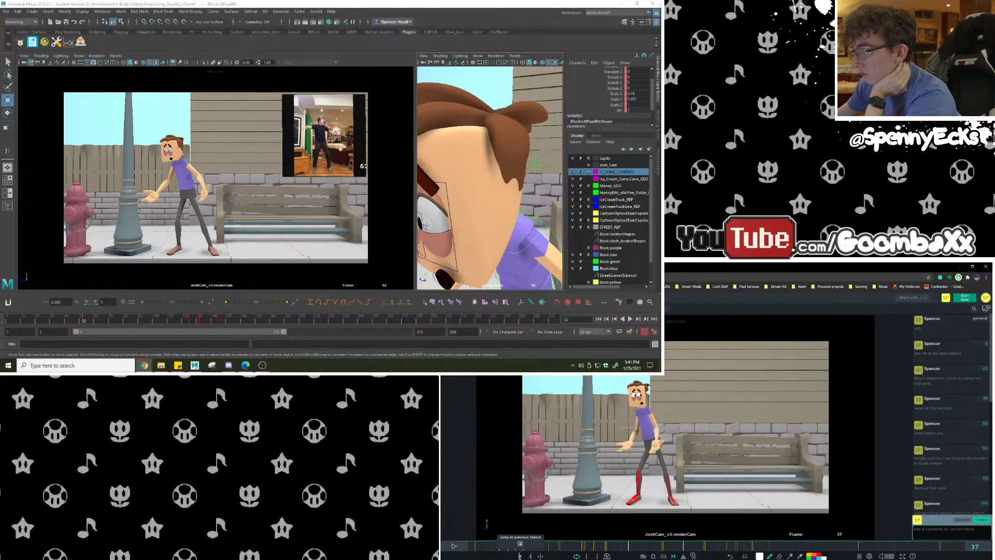
key("Down")
key("Up")
key("Up")
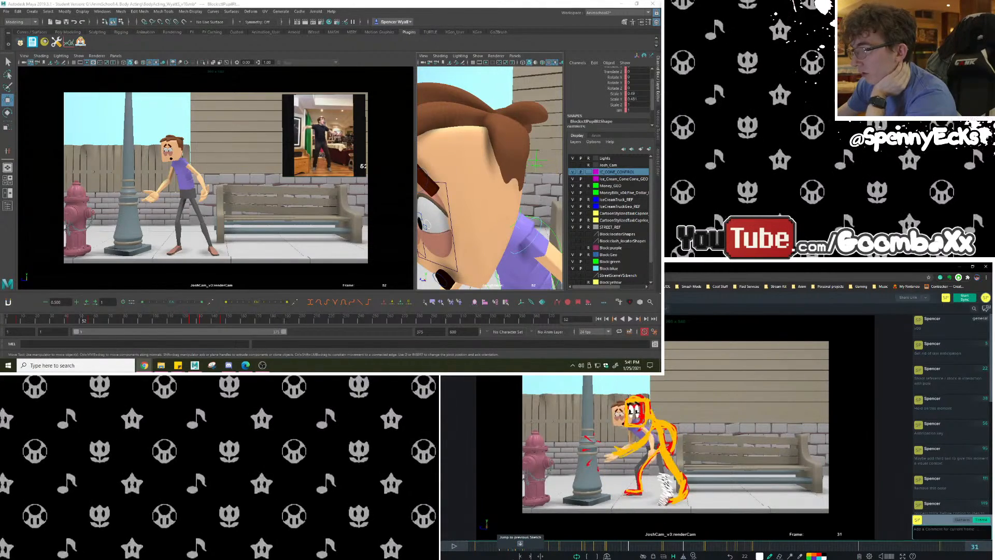
key("Left")
left_click(519, 556)
left_click(529, 556)
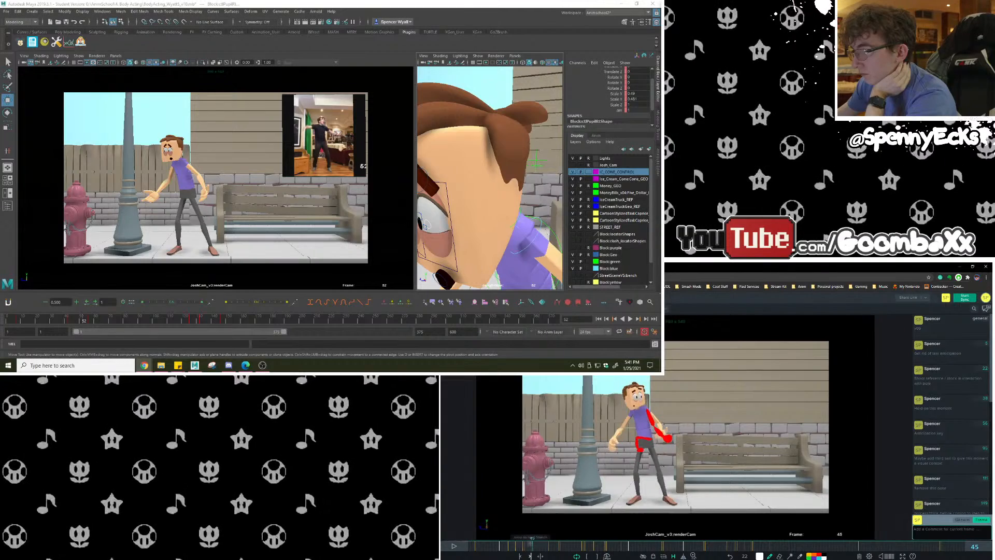
left_click(530, 556)
left_click(520, 556)
left_click(518, 545)
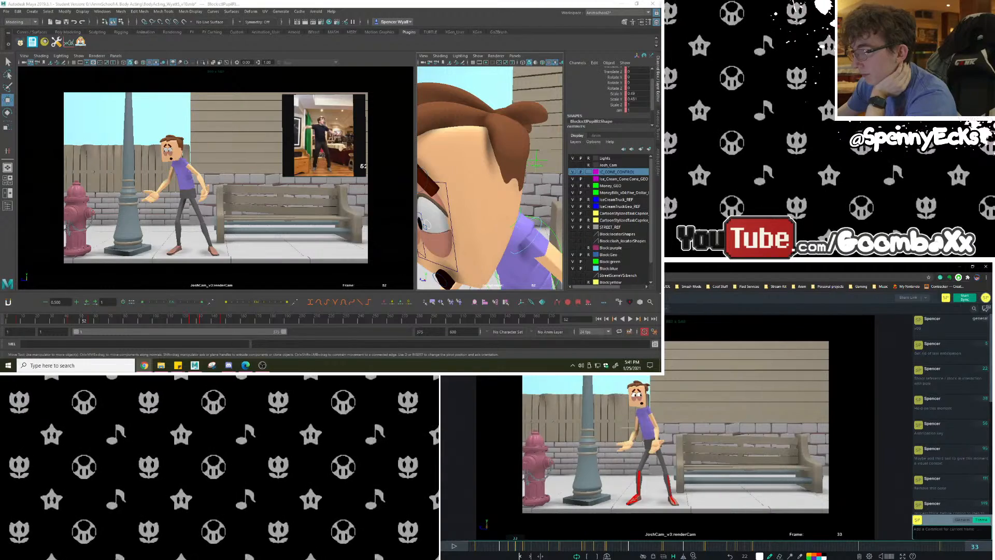
left_click(520, 557)
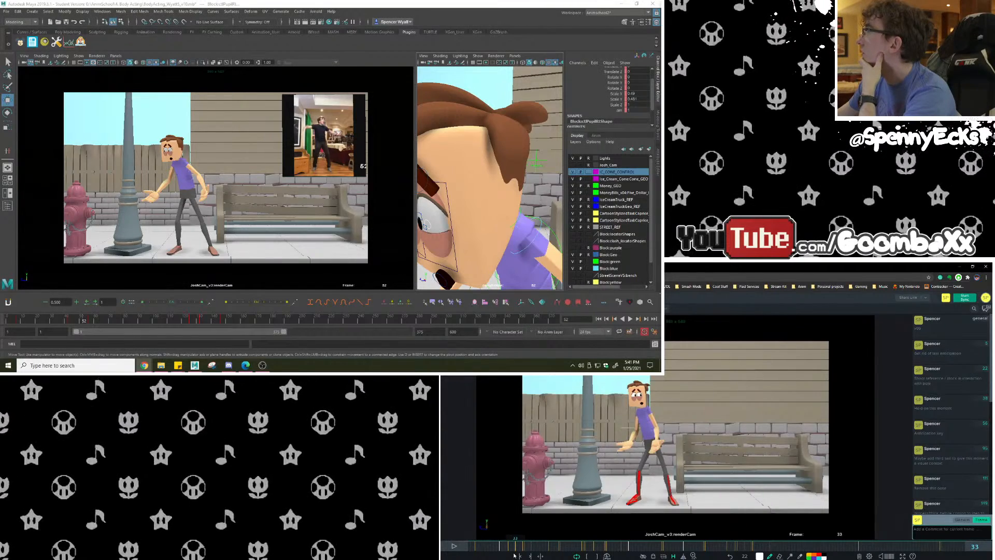
Switch back to Maya, save the scene and play back the lamp post section.
left_click(65, 22)
left_click(312, 189)
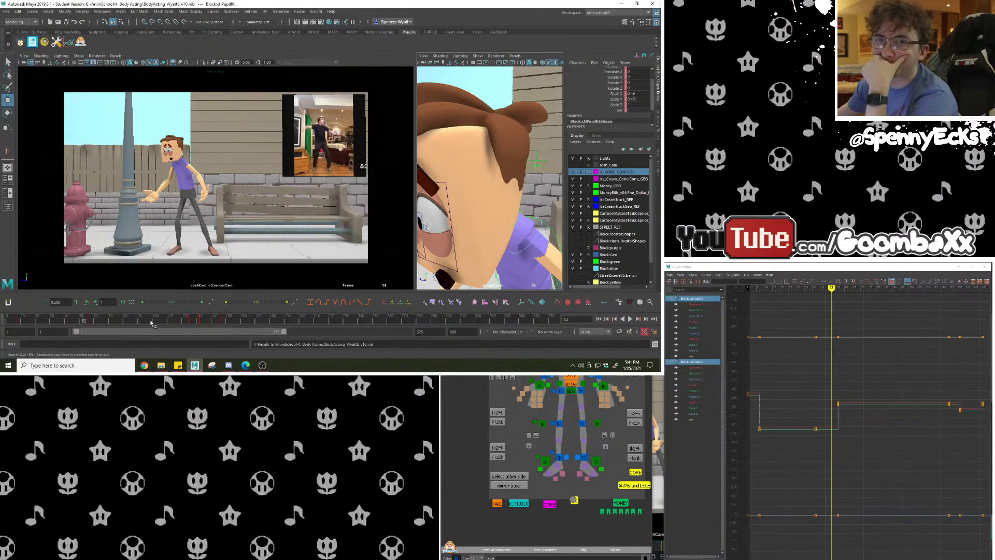
key("alt+v")
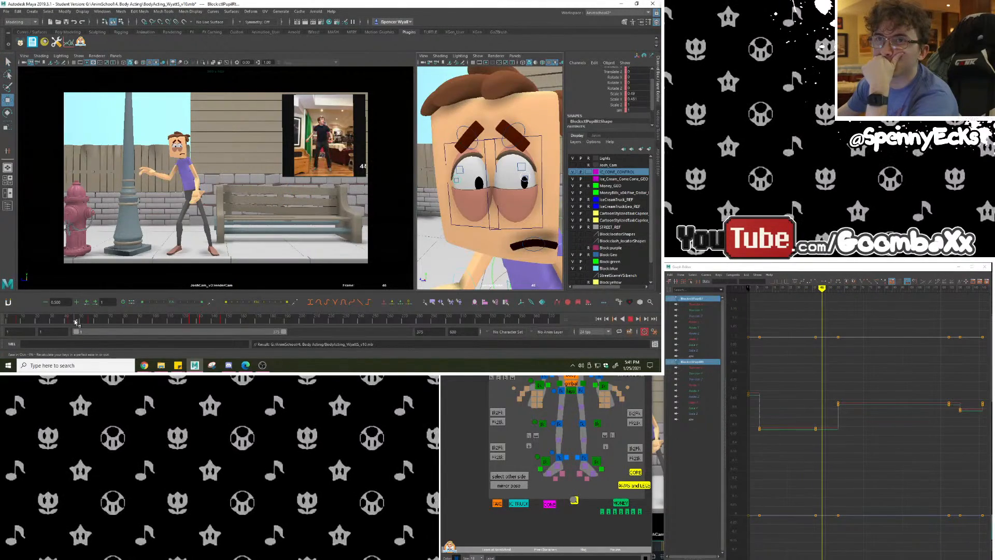
Play the shot from its beginning, then scrub the lamp post section and stop on frame 56.
left_click_drag(86, 322, 14, 325)
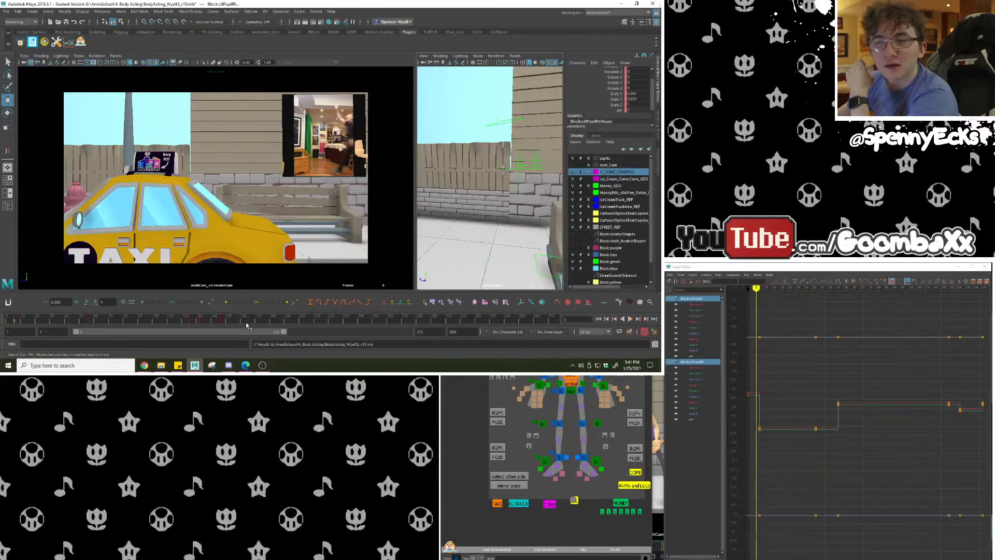
left_click(630, 319)
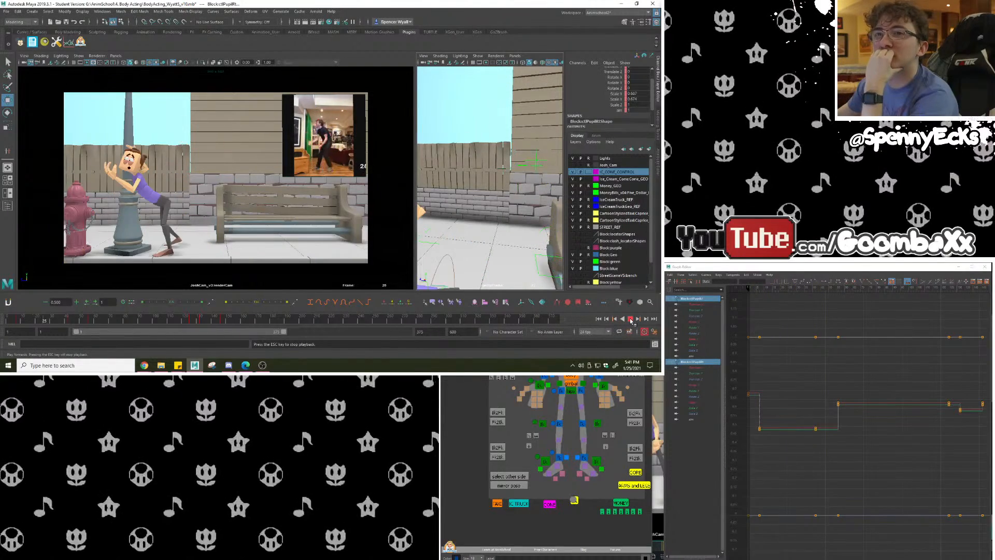
left_click(630, 319)
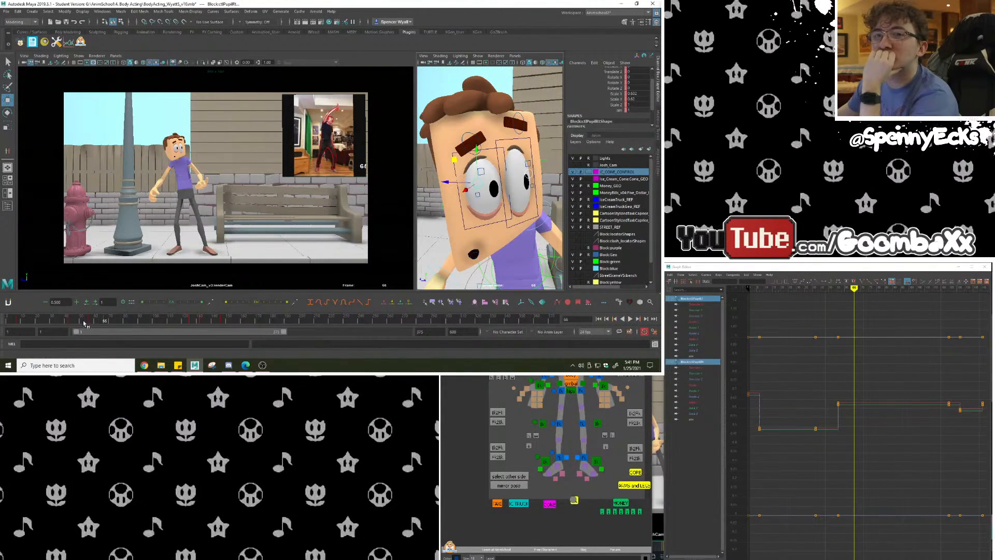
left_click_drag(73, 322, 89, 328)
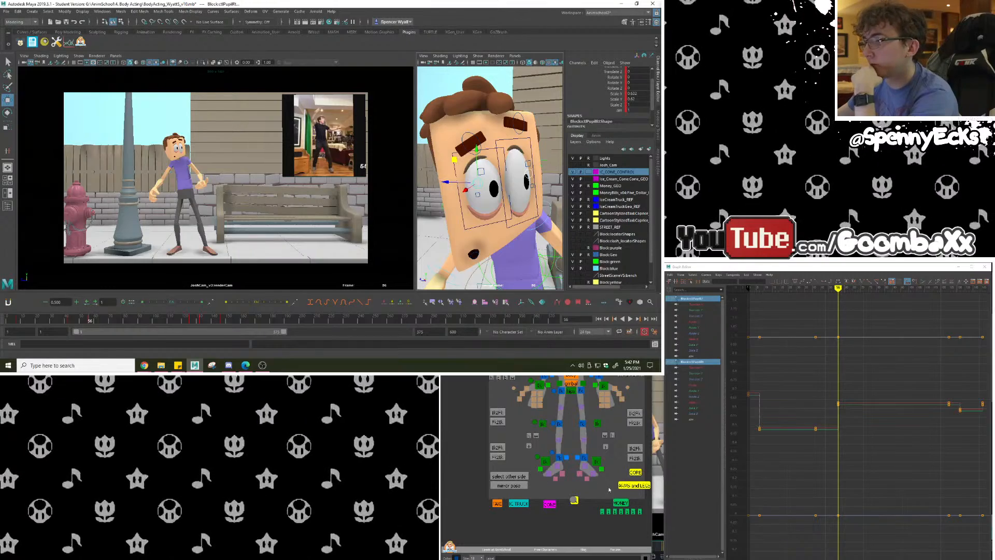
Test the character picker's ALL button and shift it aside to expose the round button behind it.
left_click(601, 504)
left_click(574, 500)
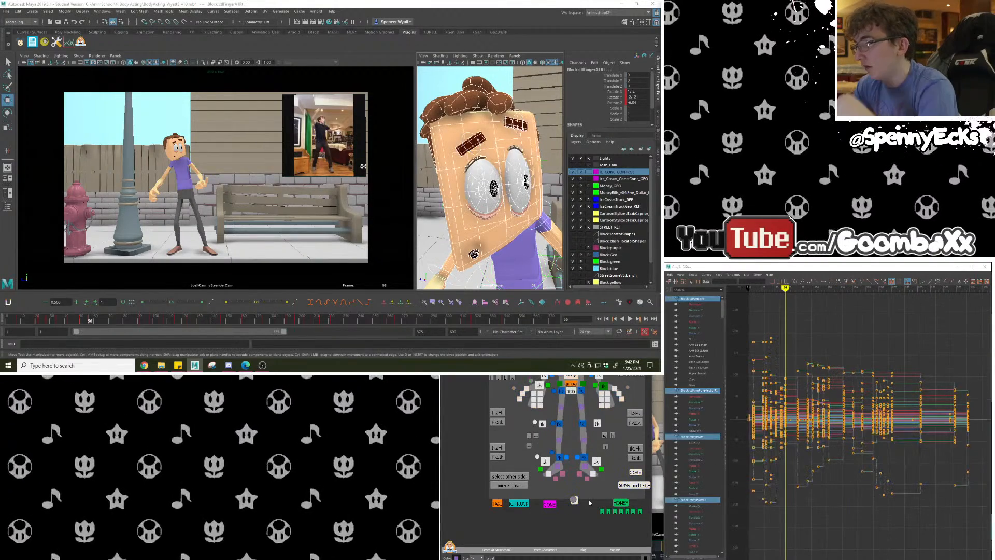
left_click(585, 503)
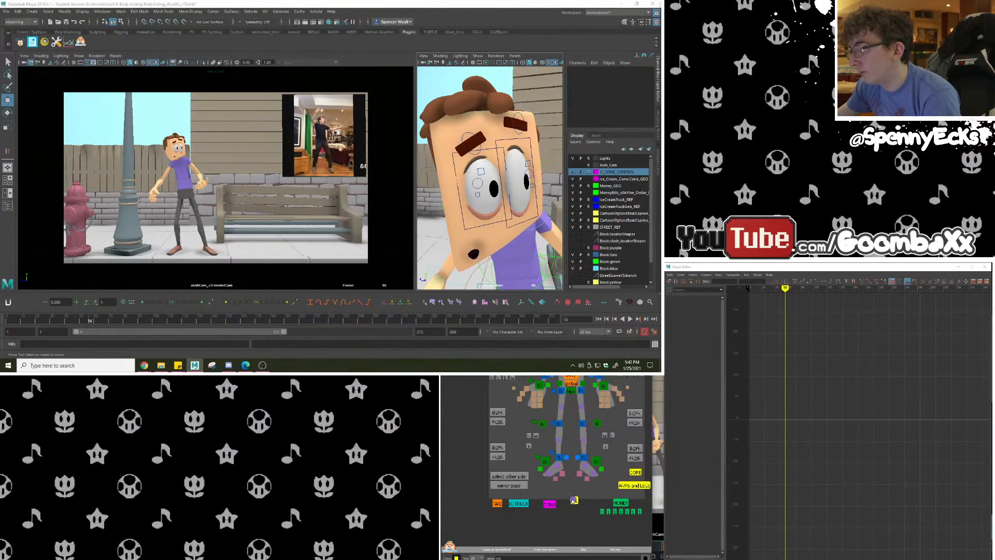
left_click(574, 500)
left_click(592, 499)
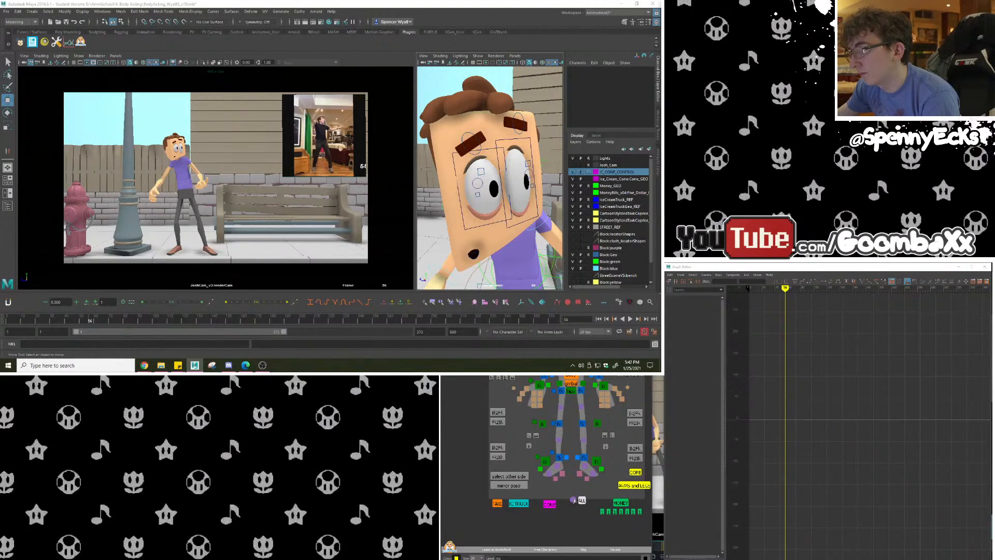
Select the character's controls with the round button and update the ALL picker button with that selection.
left_click(574, 501)
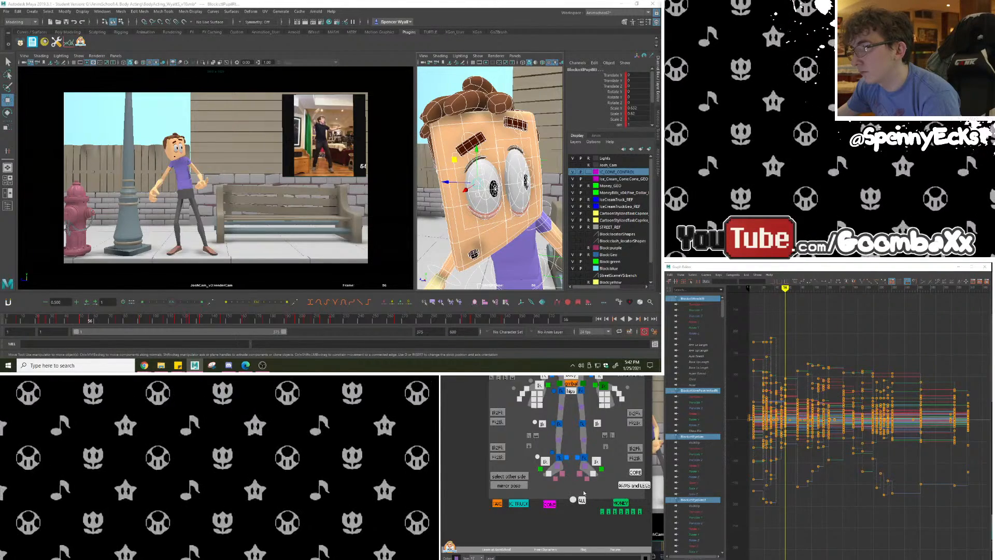
left_click(582, 500)
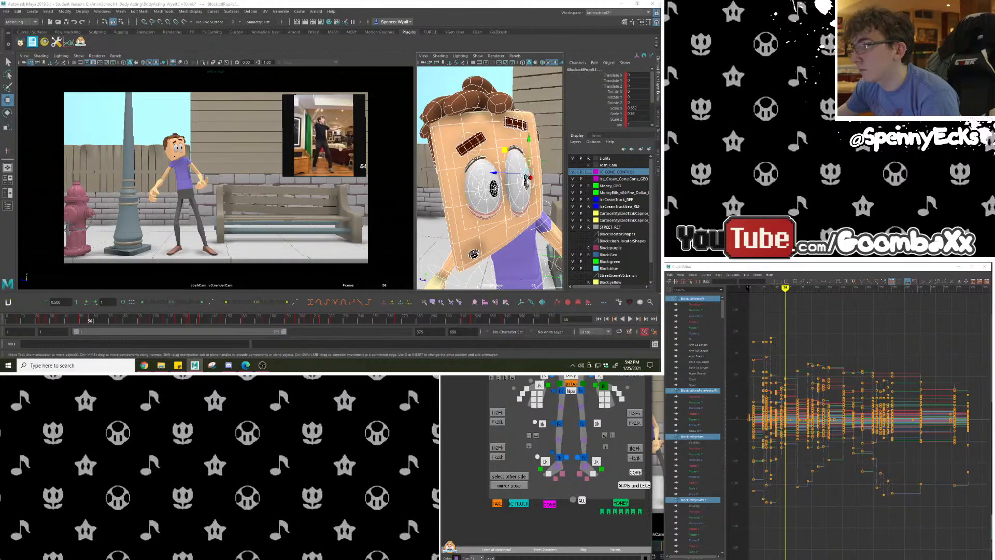
right_click(583, 500)
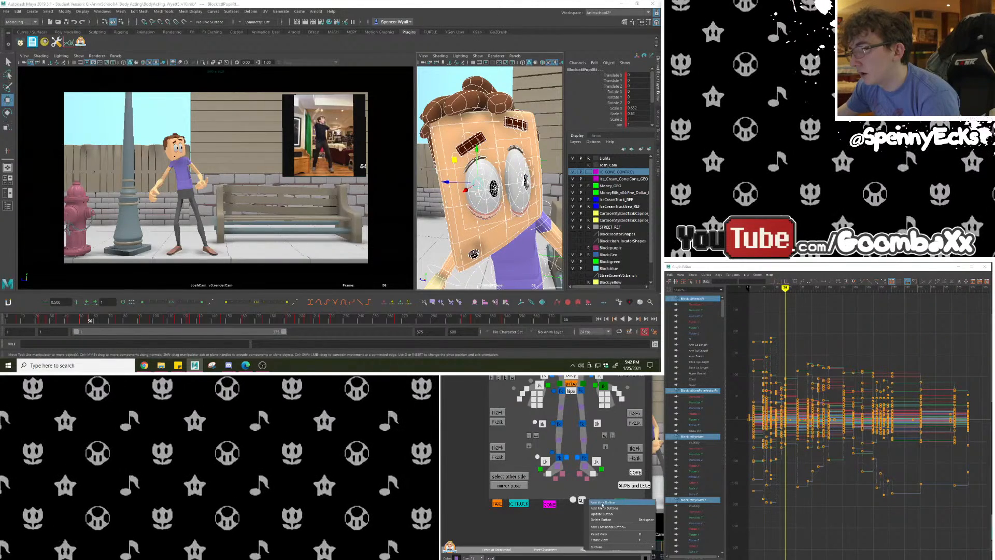
left_click(596, 514)
left_click(578, 518)
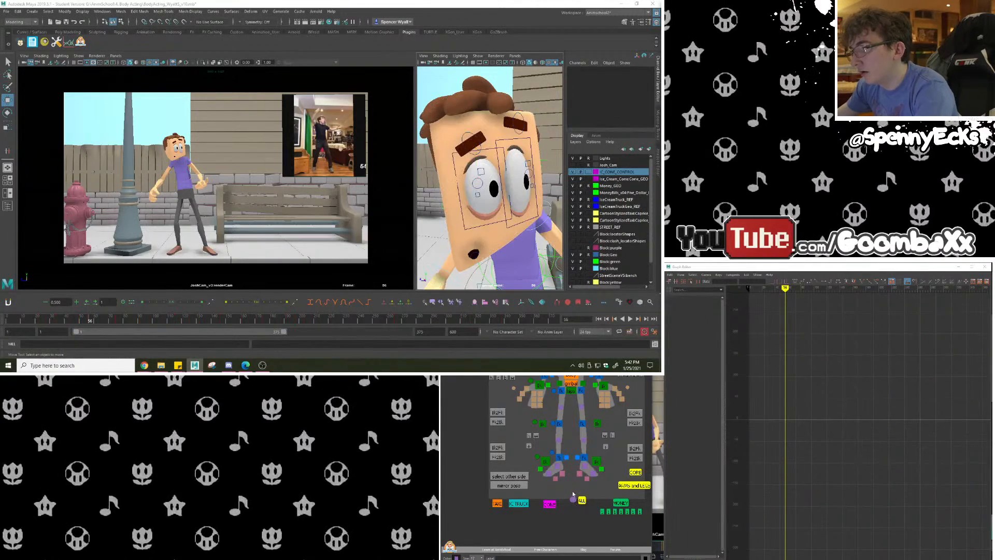
Delete the redundant round button beside ALL from the character picker.
left_click(573, 501)
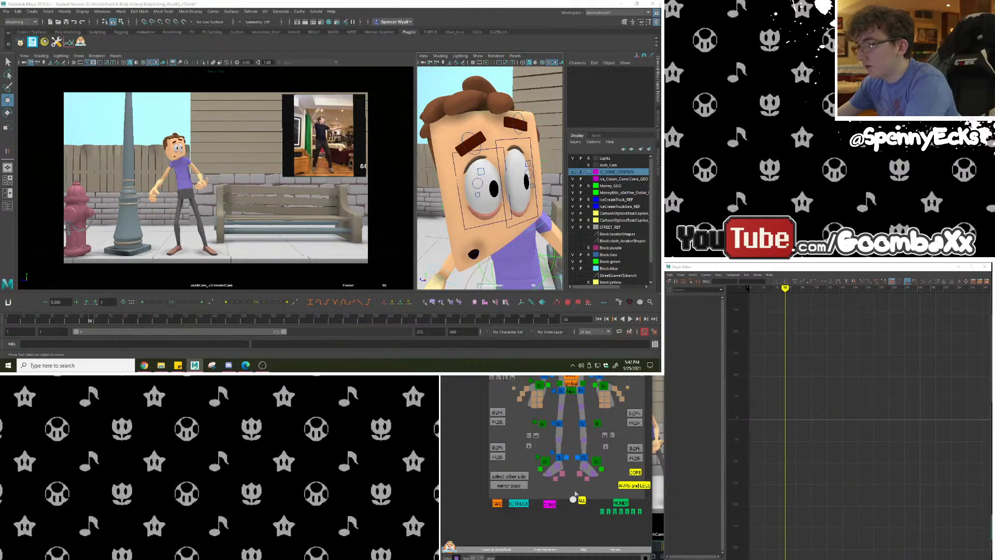
right_click(573, 500)
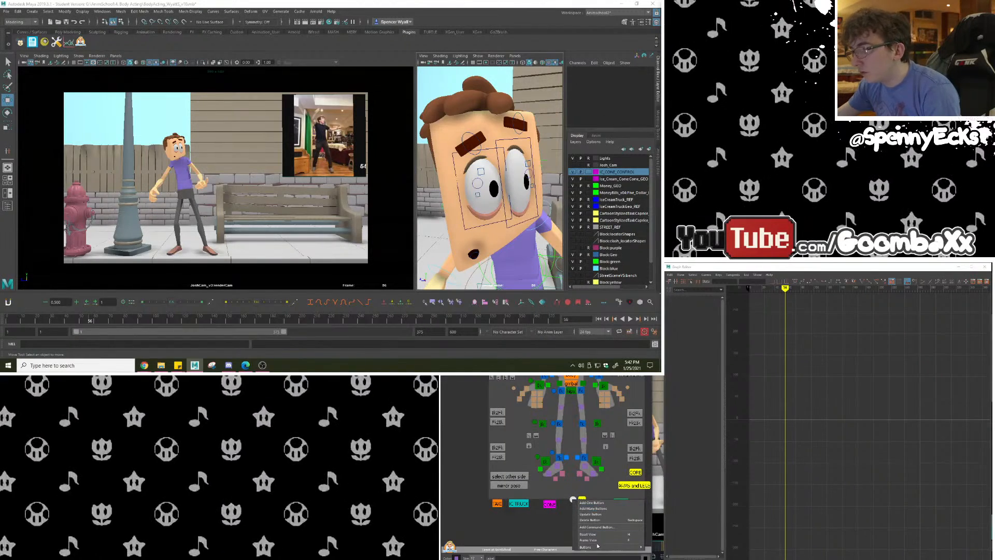
left_click(596, 519)
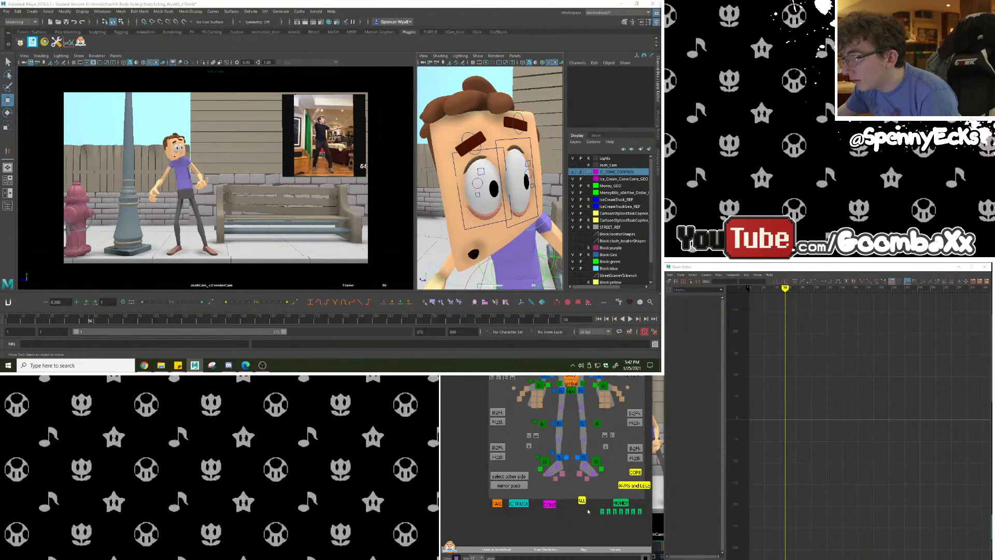
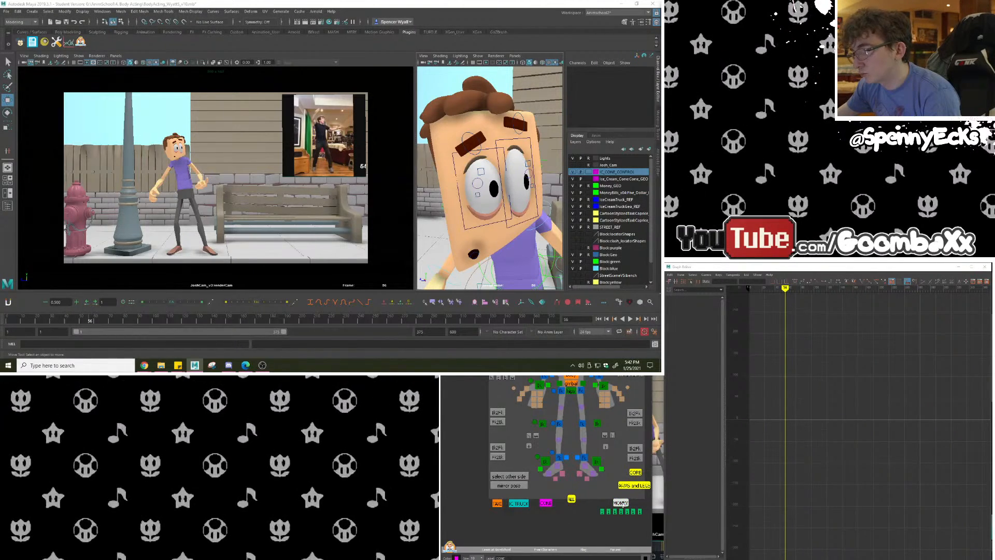
Line up the TAXI, IC TRUCK and CONE picker buttons with ALL, and select all character and prop controls.
left_click_drag(565, 513, 491, 497)
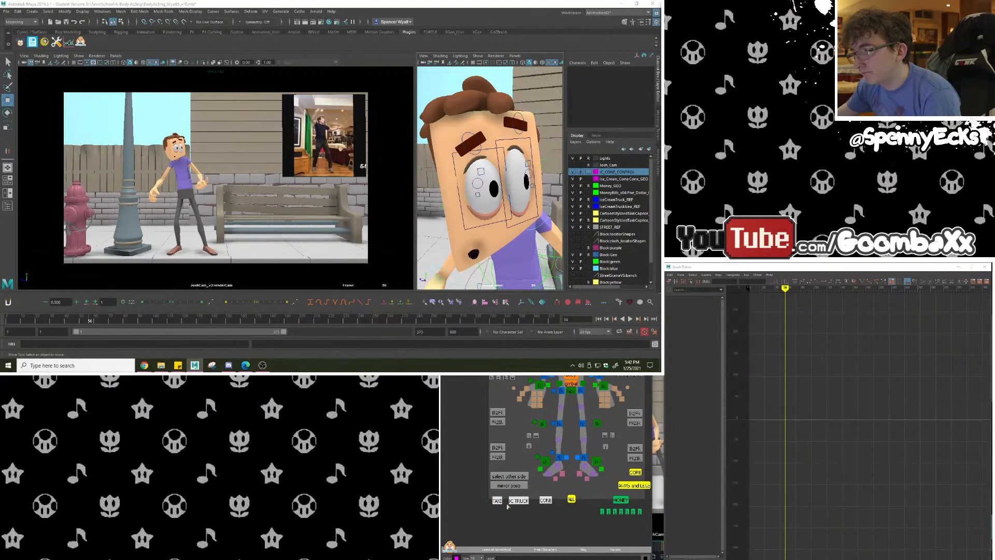
left_click_drag(614, 501, 487, 502)
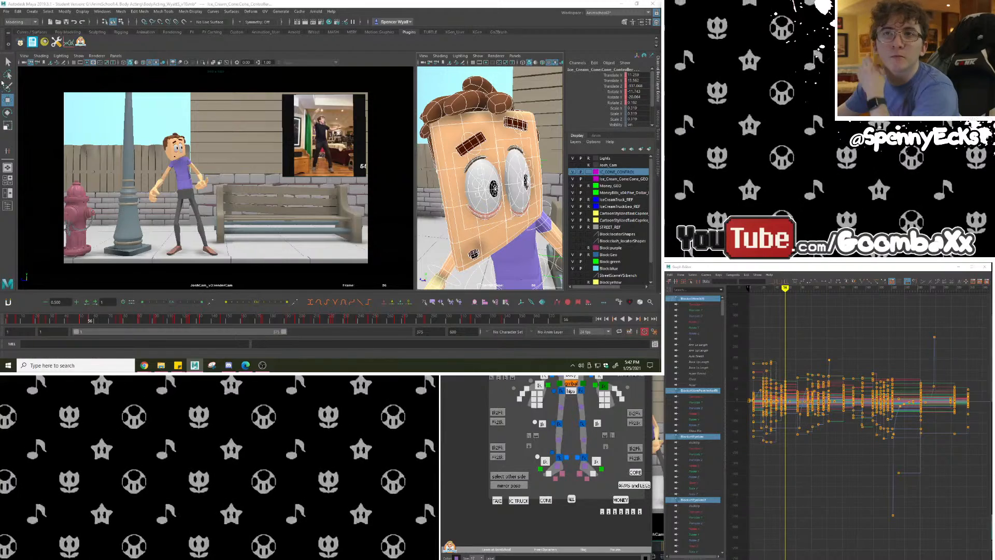
Save the scene, accepting the student version notice, and return to the Move tool.
left_click(66, 23)
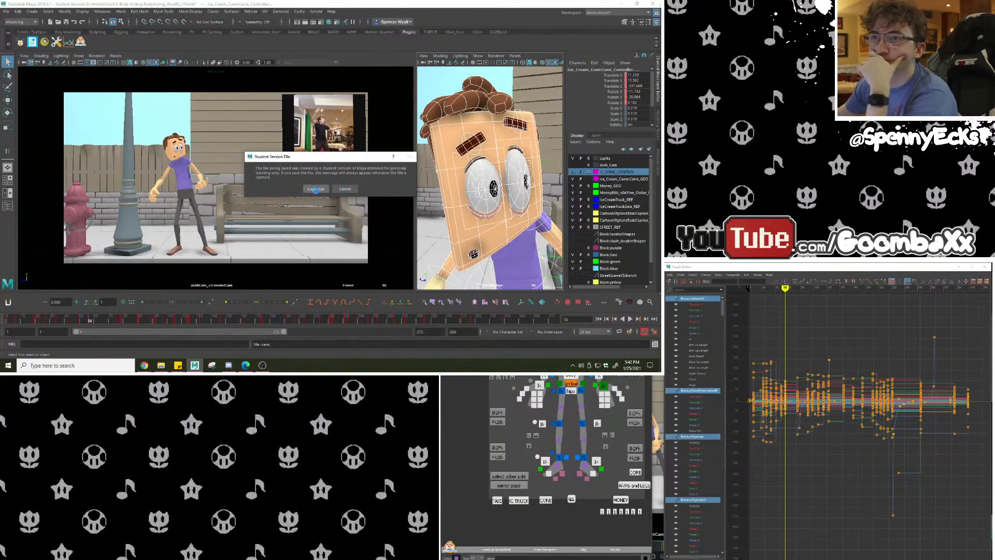
left_click(316, 189)
key("w")
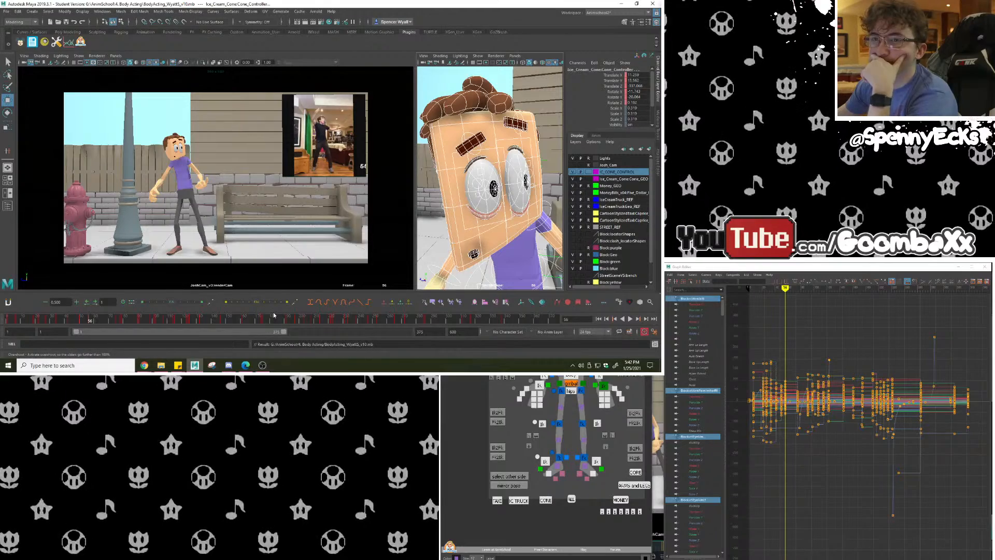
Play back the lamp post section to frame 54 and shift all selected controls' keys from there onward a few frames later.
left_click_drag(87, 321, 59, 320)
key("alt+v")
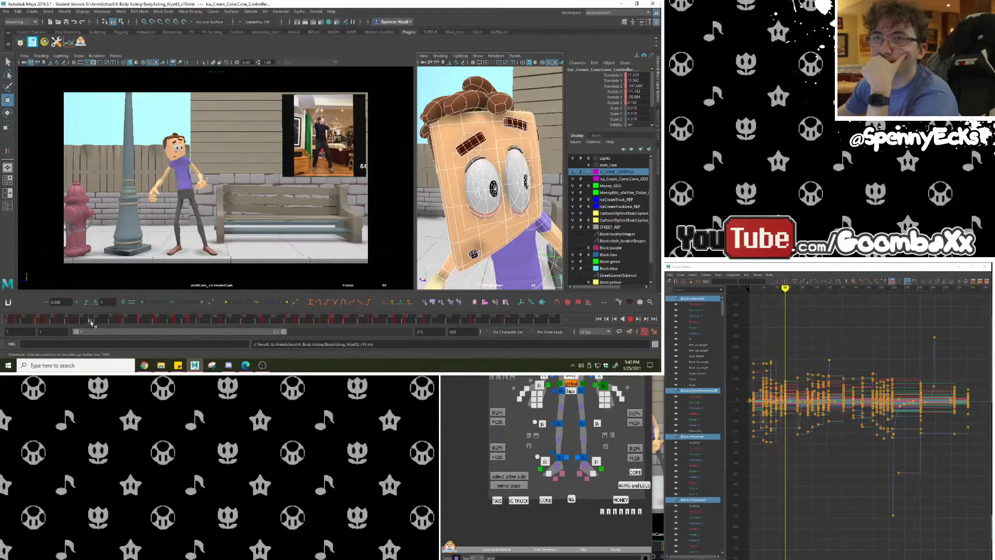
mouse_move(94, 322)
left_mouse_down()
mouse_move(75, 325)
mouse_move(86, 328)
left_mouse_up()
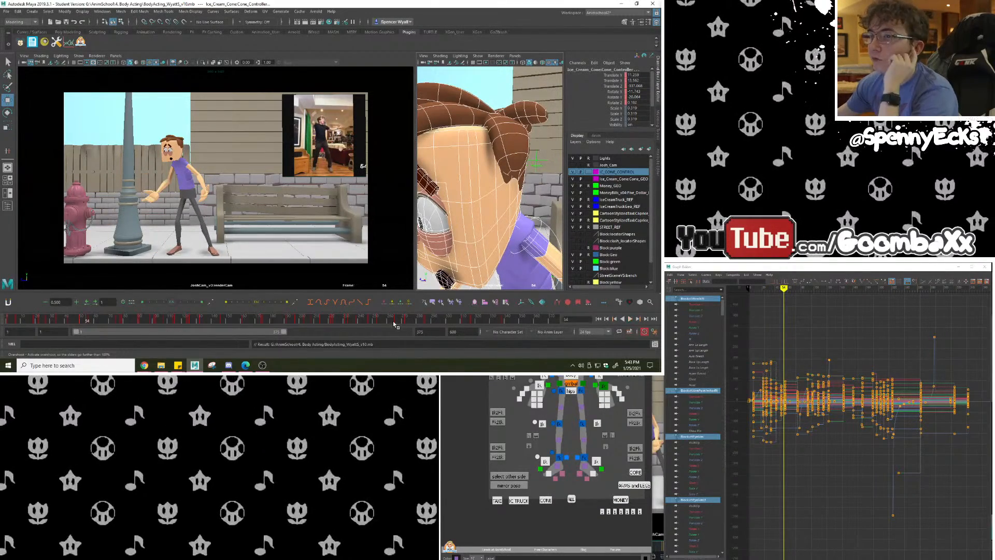
left_click_drag(518, 322, 86, 321, "shift")
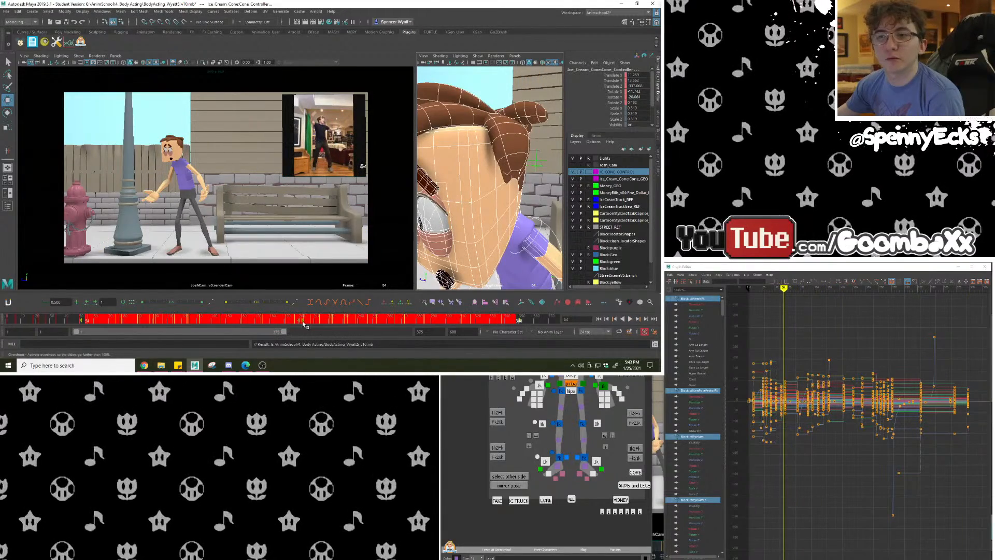
left_click_drag(304, 322, 312, 323)
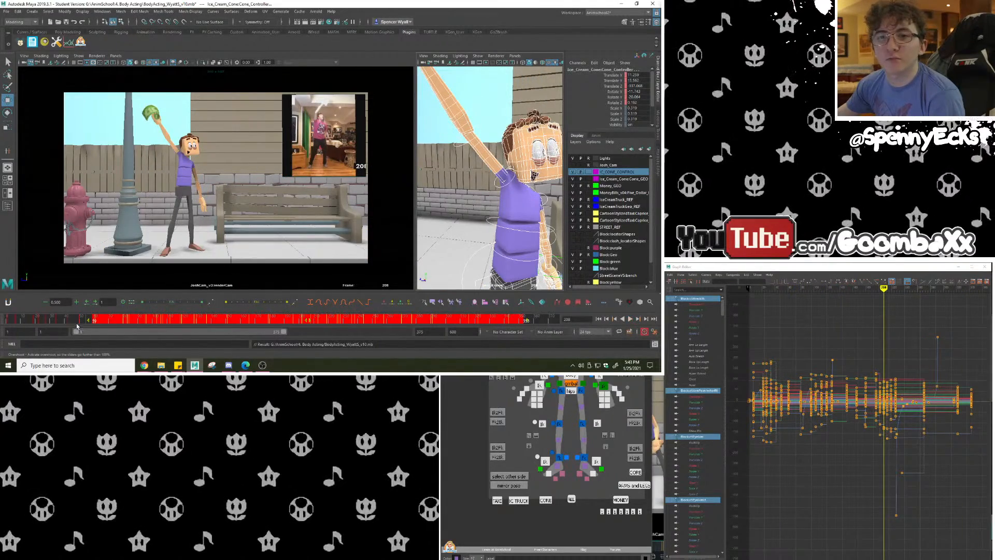
Play the shot from its opening and replay the lamp post section to examine the retimed poses.
left_click_drag(61, 320, 30, 321)
key("alt+v")
left_click(33, 320)
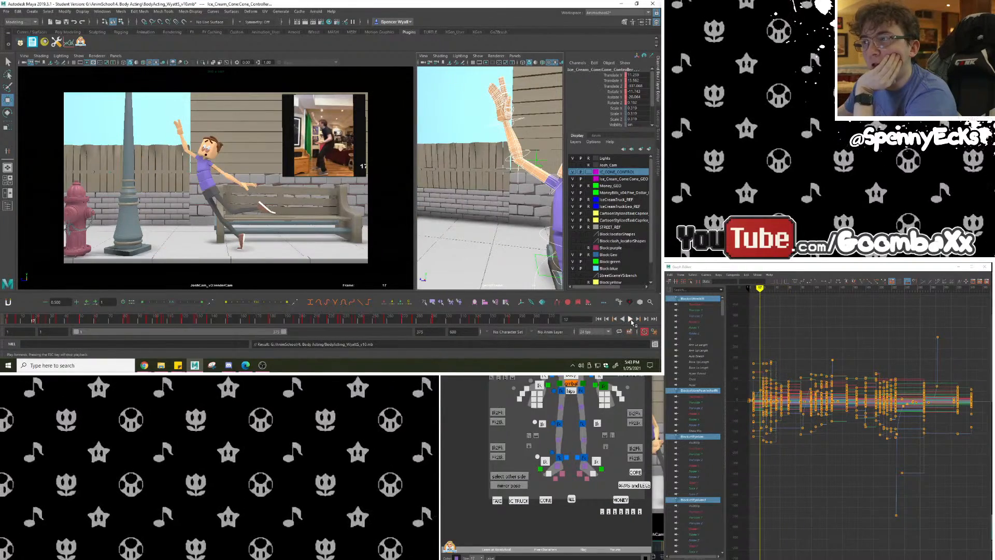
left_click(631, 320)
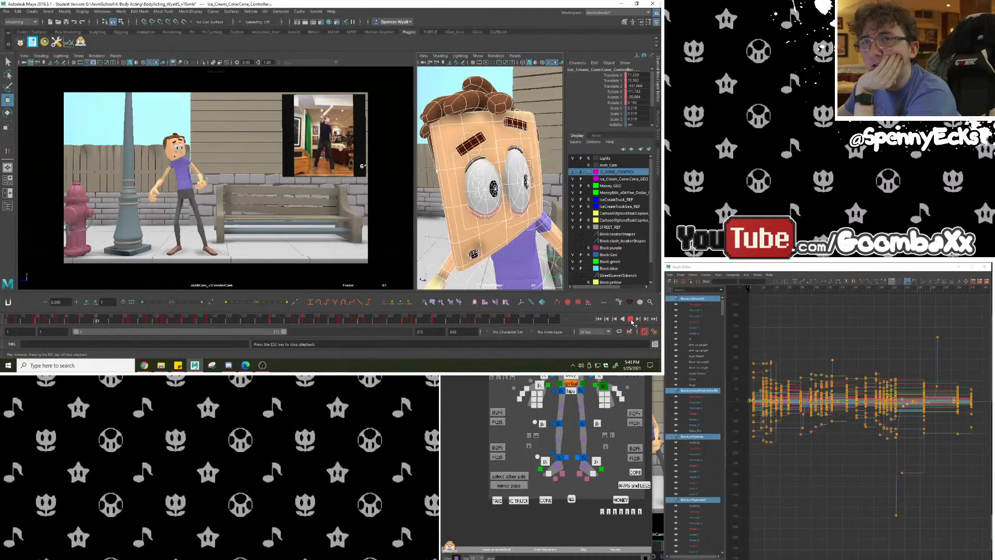
left_click(65, 321)
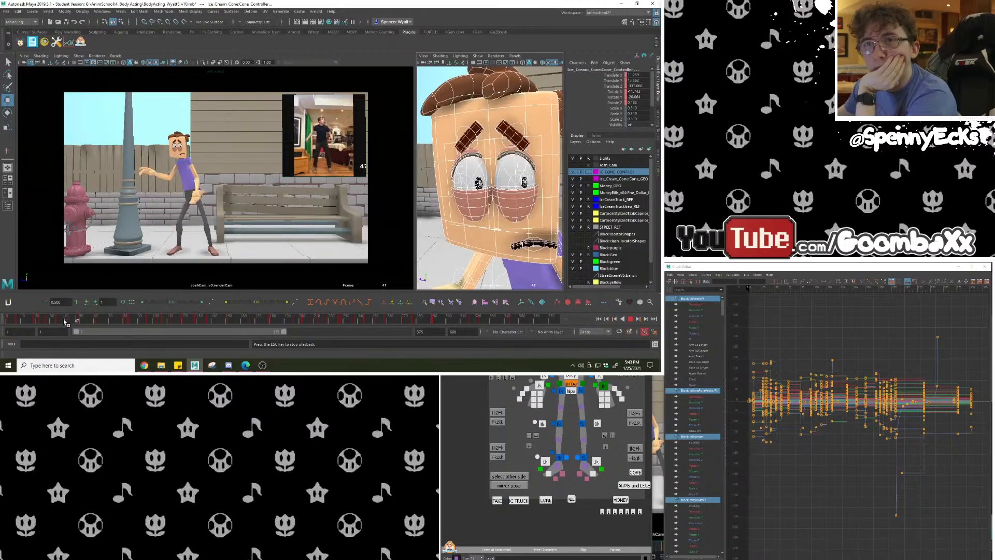
left_click_drag(65, 321, 110, 327)
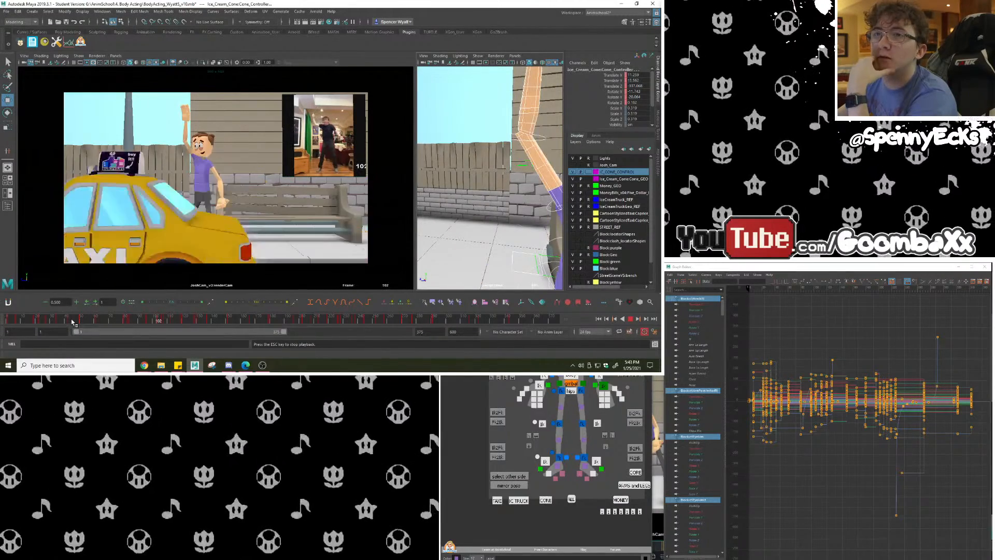
Try deleting the selected controls' keys at frame 50 and shifting all following keys a few frames earlier.
left_click(630, 319)
left_click_drag(57, 322, 82, 322)
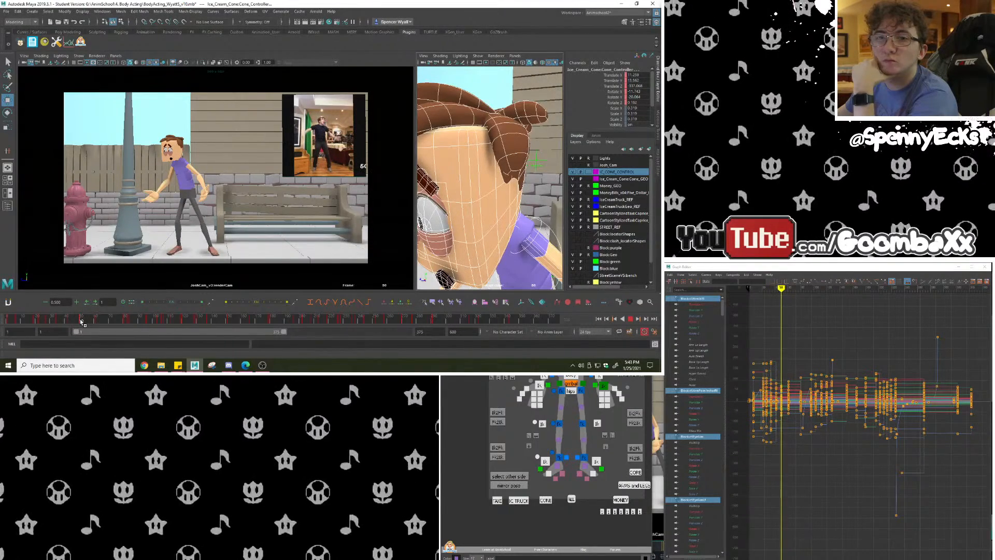
right_click(81, 321)
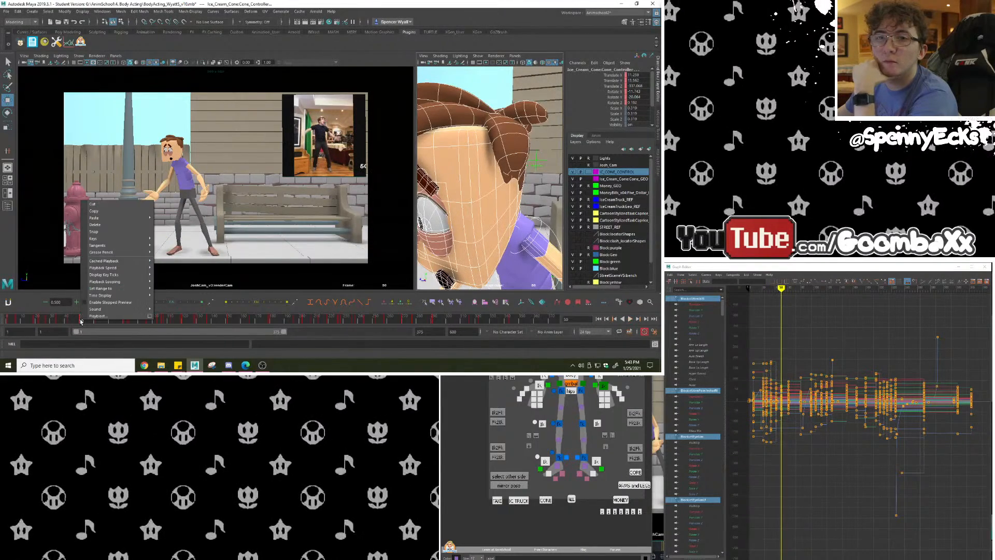
left_click(96, 225)
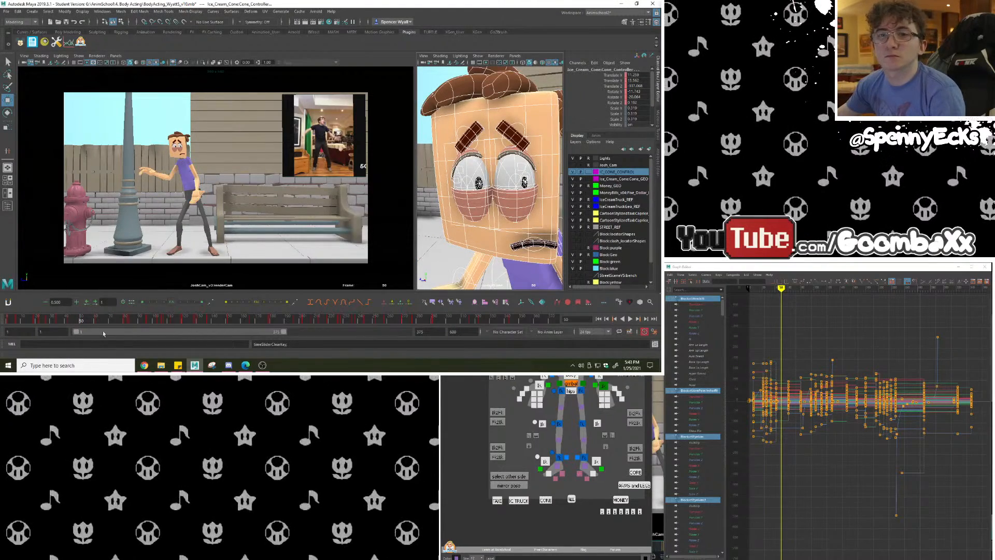
left_click_drag(520, 322, 94, 322, "shift")
left_click_drag(309, 322, 296, 322)
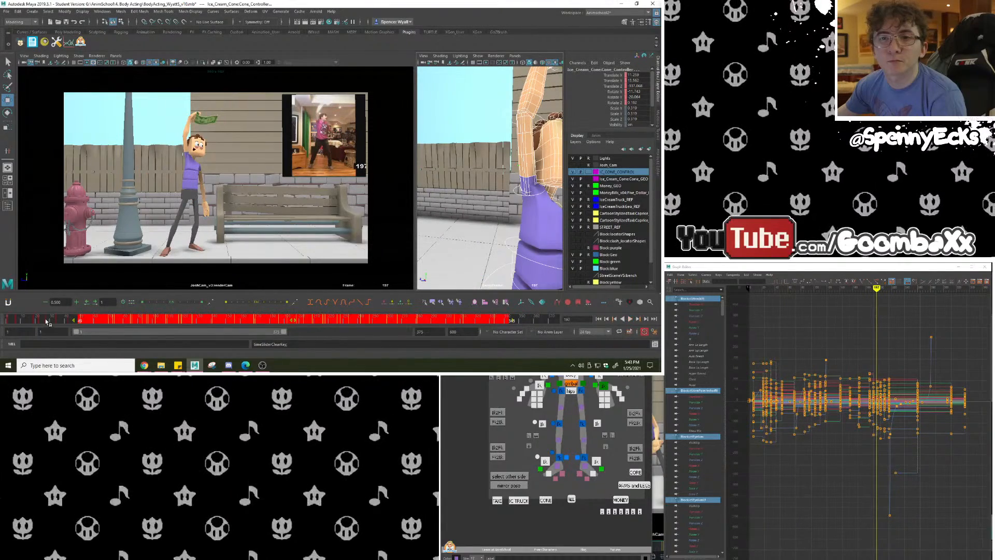
Play the shot from its opening and scrub the lamp post section to examine the tightened timing.
left_click(8, 320)
left_click(630, 319)
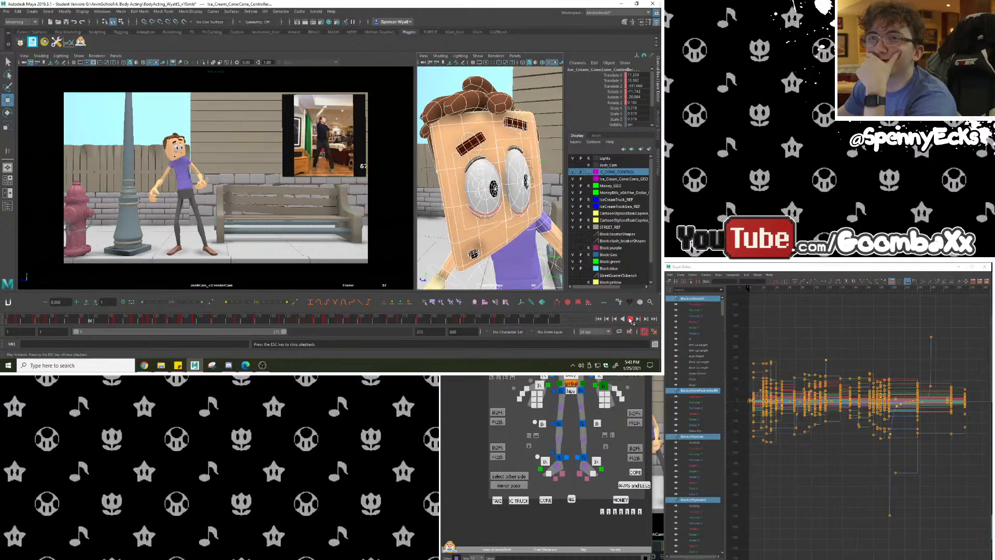
left_click(630, 319)
mouse_move(74, 321)
left_mouse_down()
mouse_move(86, 322)
mouse_move(72, 325)
left_mouse_up()
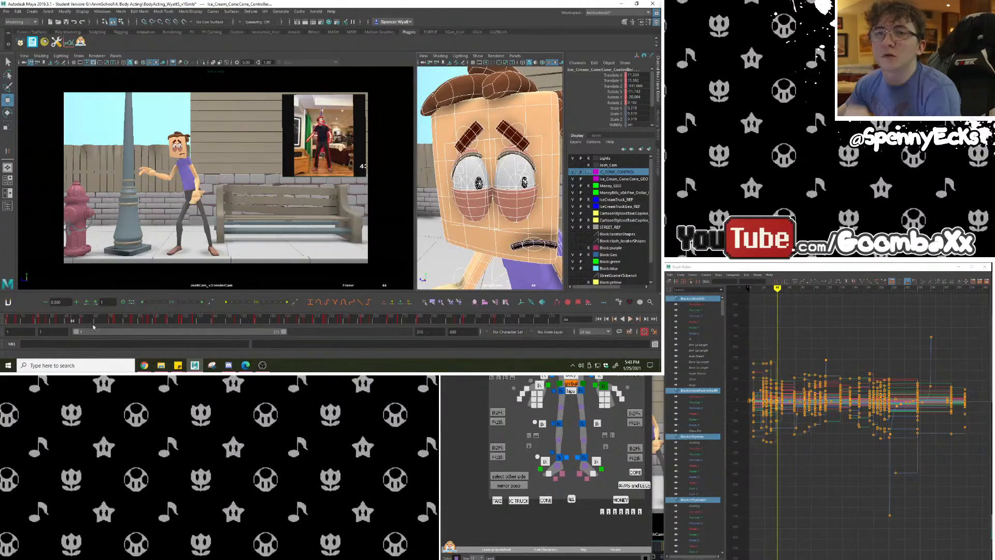
Undo the key shift and the deletion of the frame 50 keys.
key("ctrl+z")
key("ctrl+z")
key("ctrl+z")
key("ctrl+z")
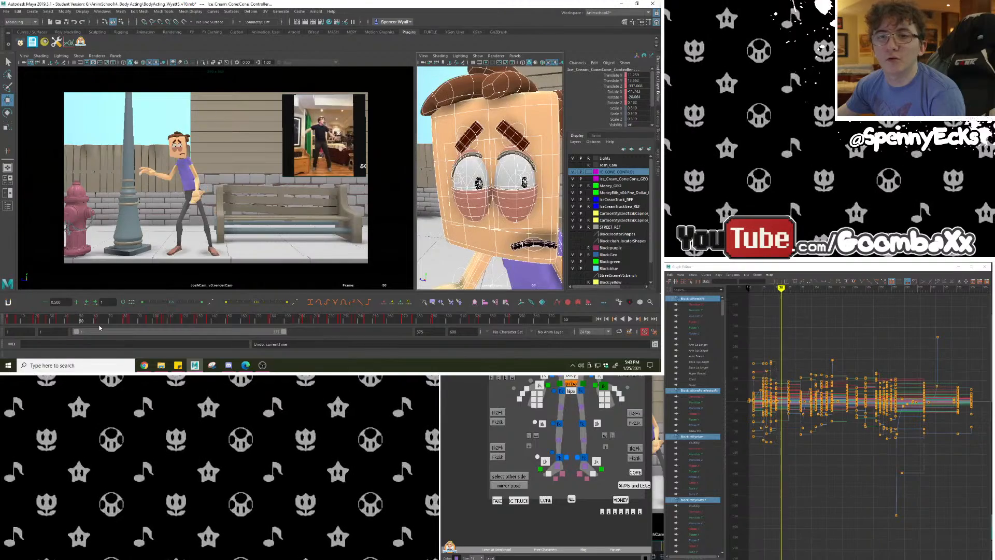
Try deleting the selected controls' keys at frame 41 and shifting all later keys a few frames earlier.
key("alt+v")
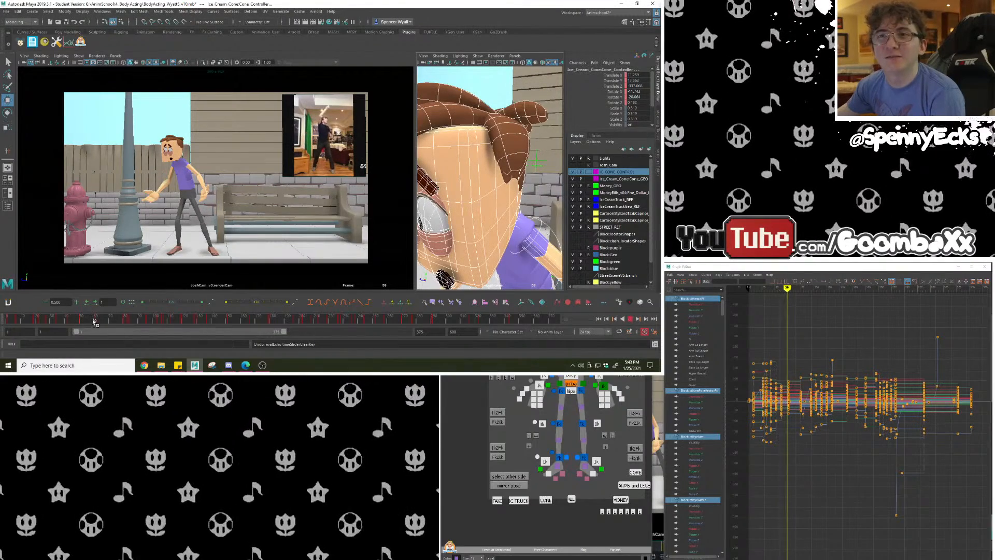
left_click_drag(92, 323, 68, 321)
right_click(68, 322)
right_click(70, 321)
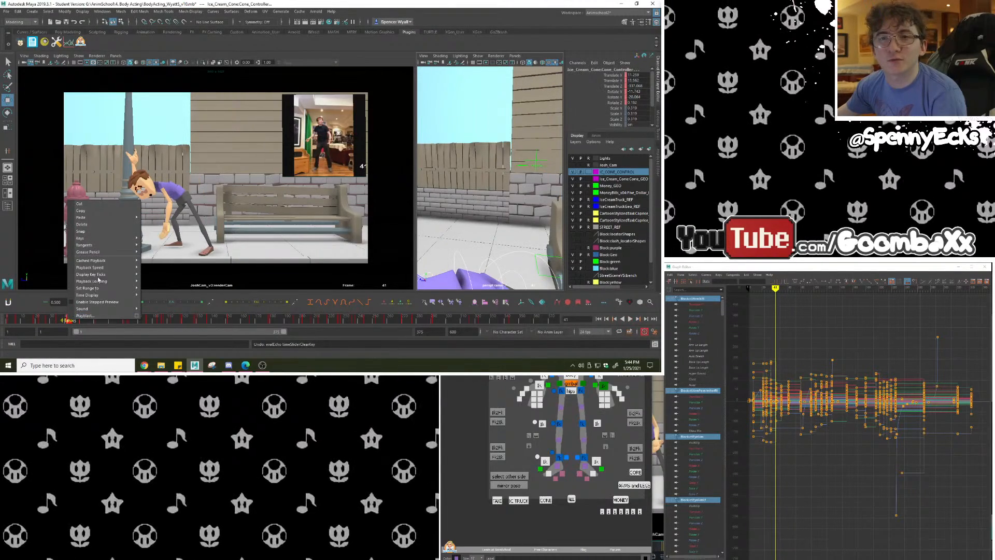
left_click(101, 226)
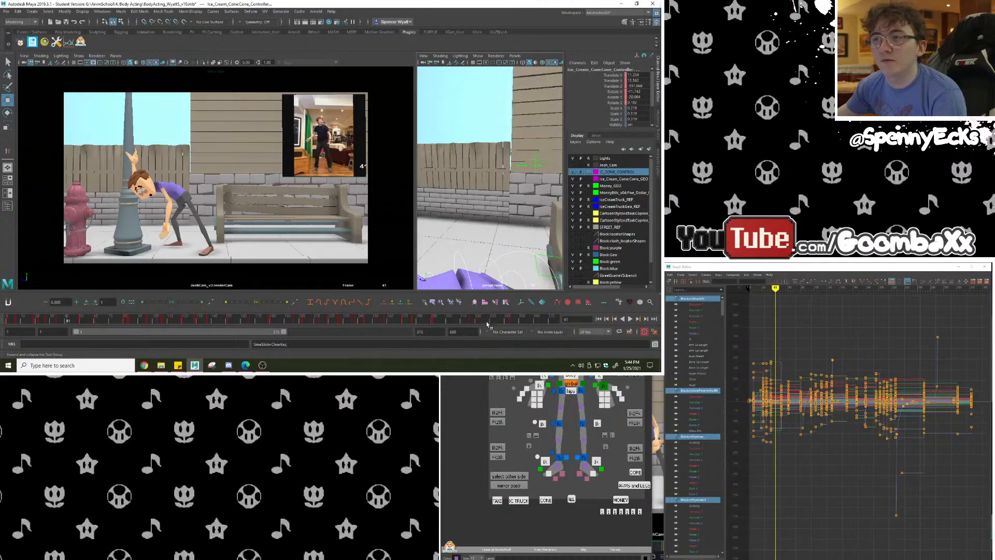
left_click_drag(515, 321, 79, 321, "shift")
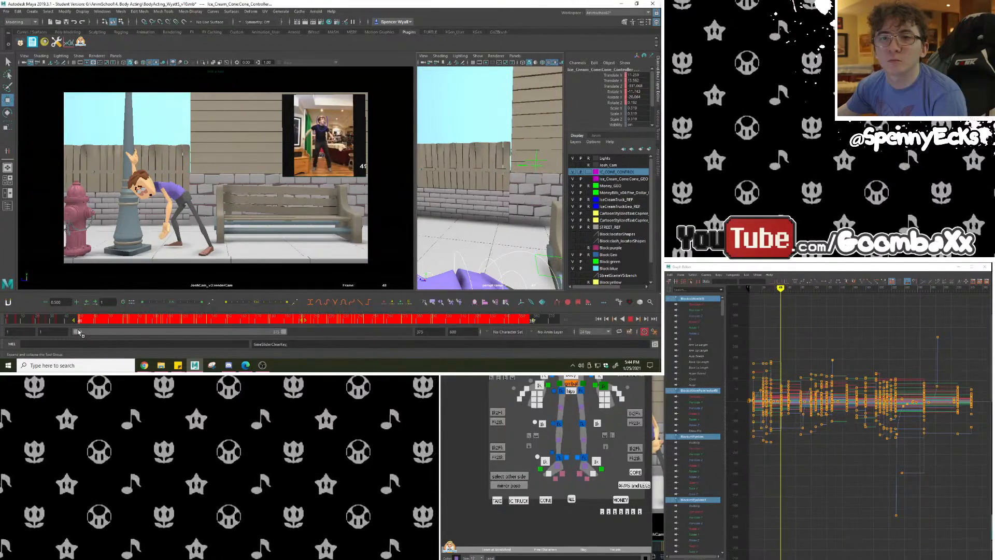
left_click(293, 321)
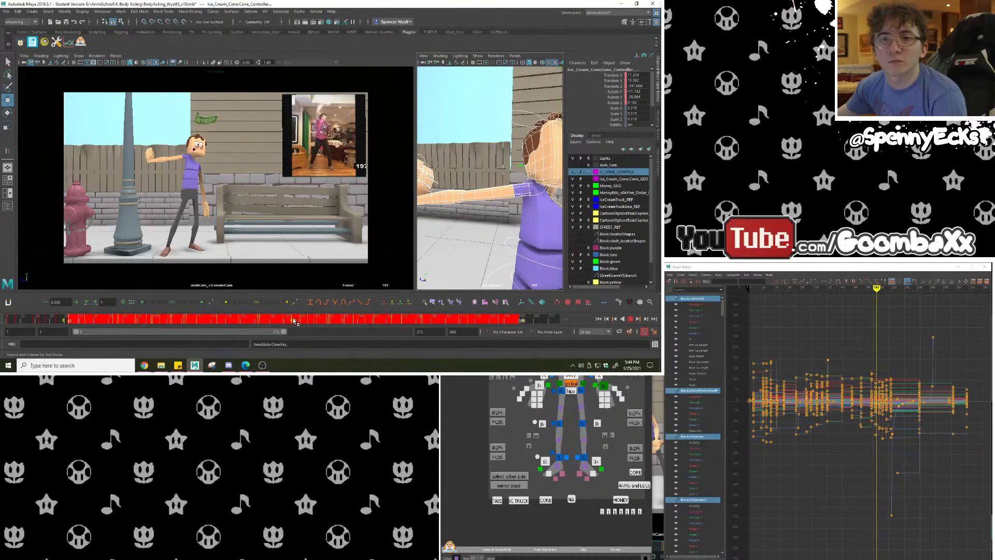
left_click_drag(293, 321, 297, 321)
Play the shot from its start and scrub back to frame 42 to examine the timing without the removed pose.
left_click(48, 321)
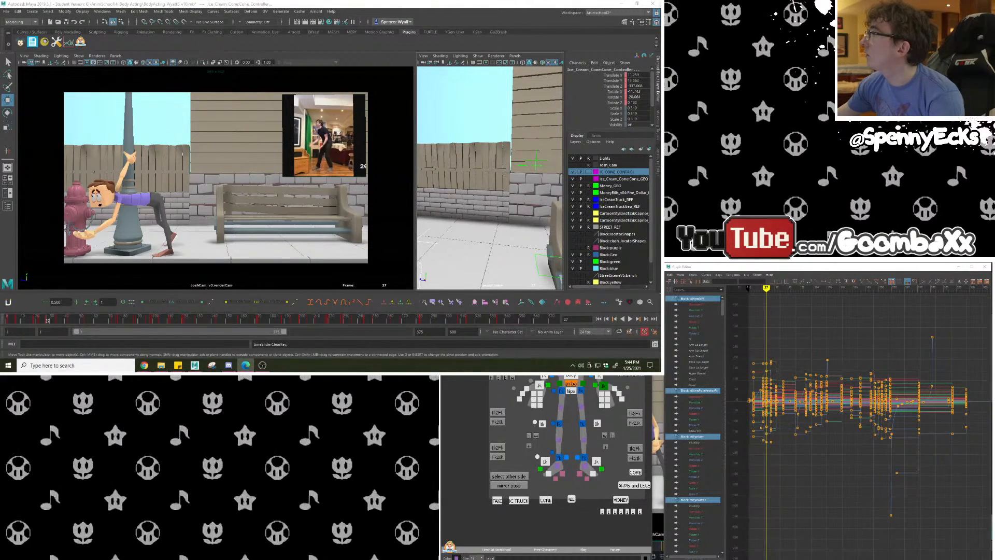
left_click(8, 320)
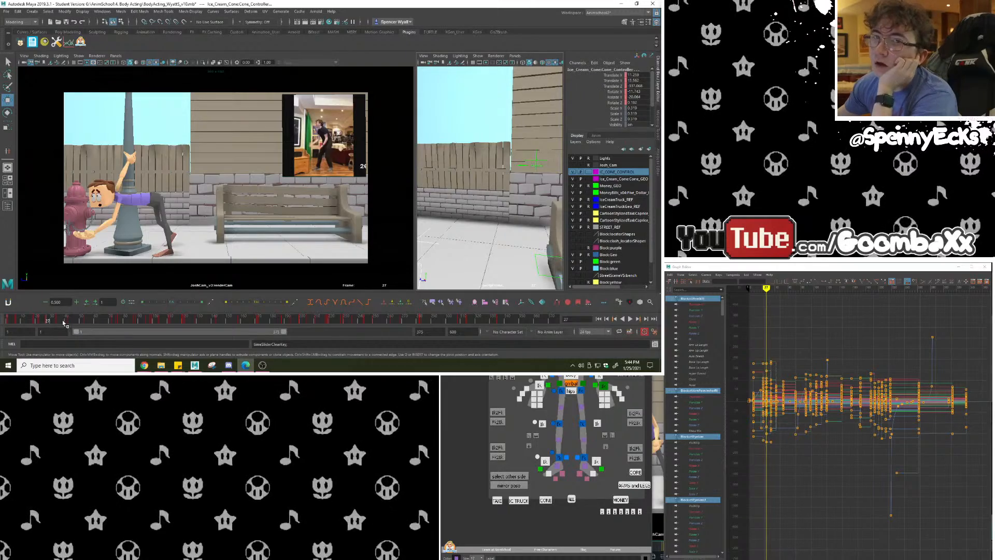
left_click(630, 319)
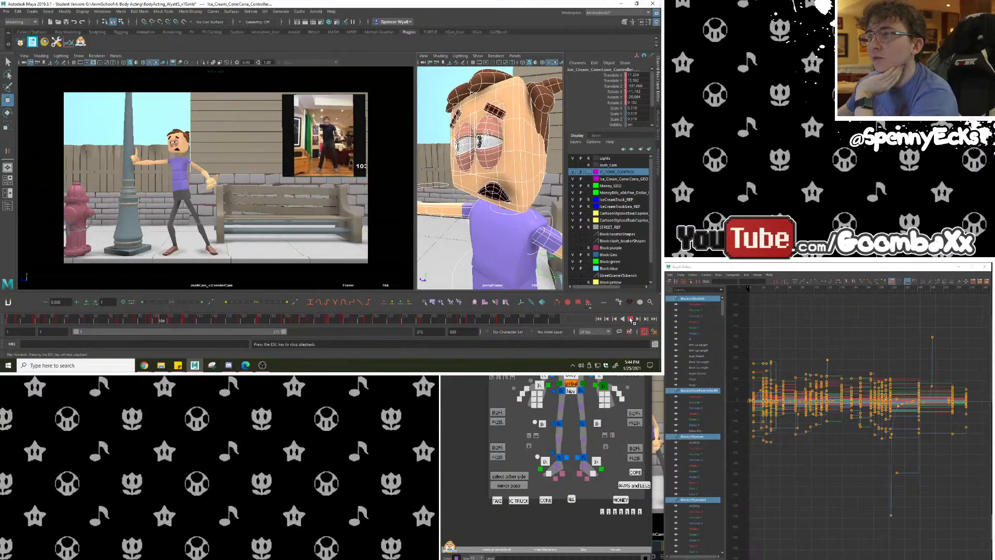
left_click(630, 320)
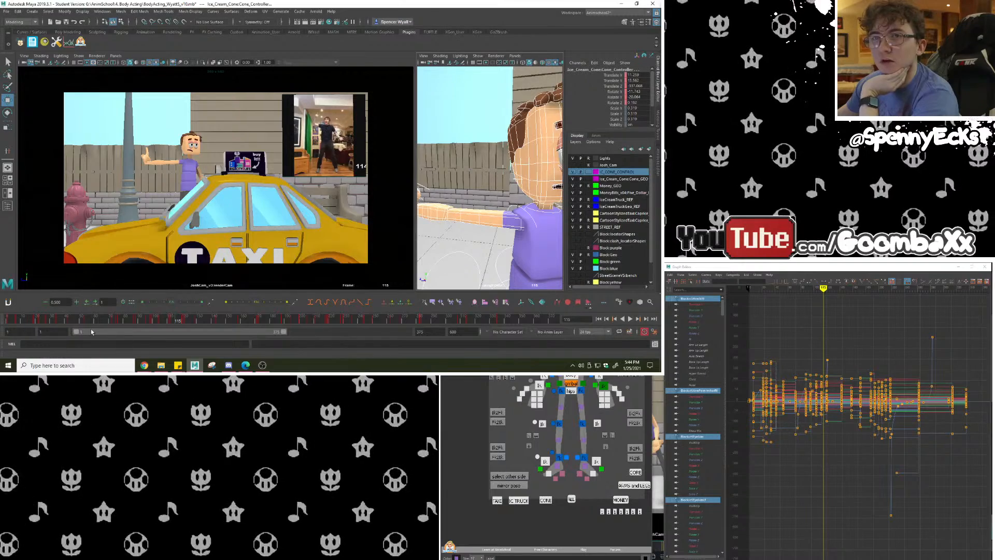
mouse_move(149, 323)
left_mouse_down()
mouse_move(60, 321)
mouse_move(82, 322)
mouse_move(69, 323)
left_mouse_up()
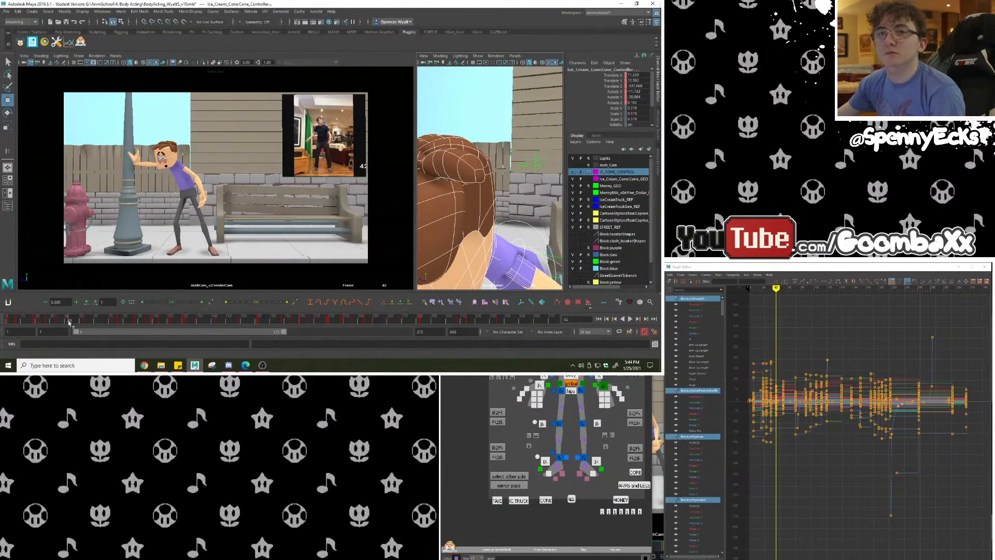
Undo the key shift and the deletion of the frame 41 keys.
key("ctrl+z")
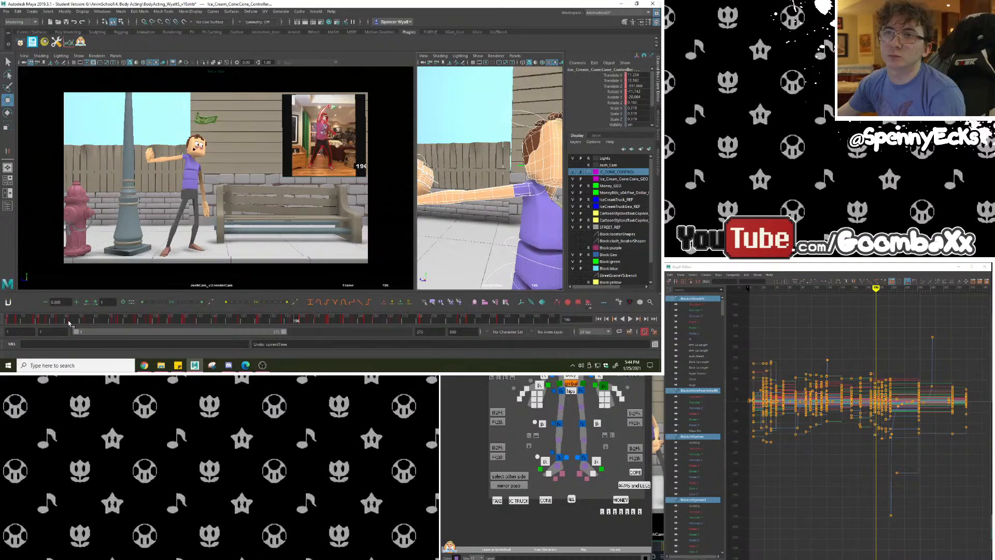
key("ctrl+z")
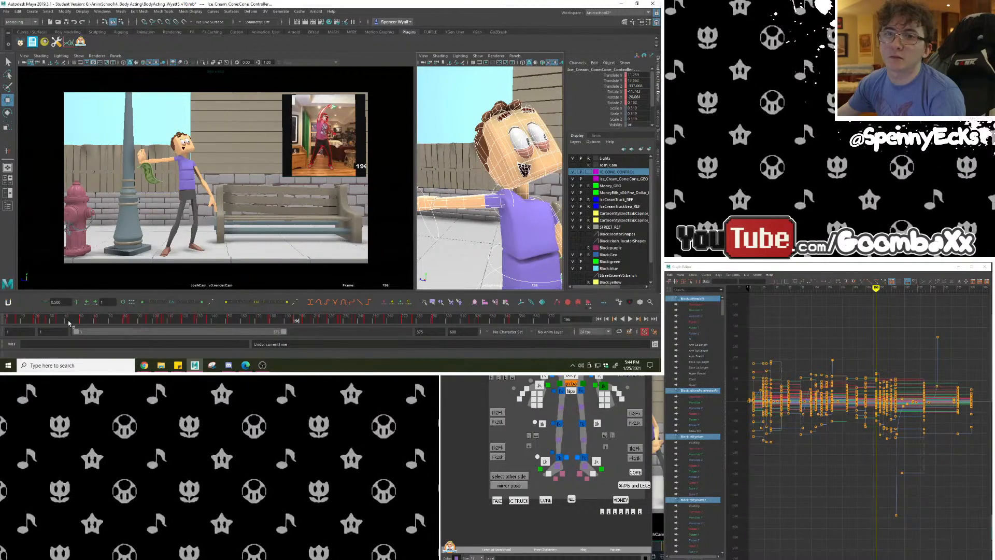
left_click(69, 322)
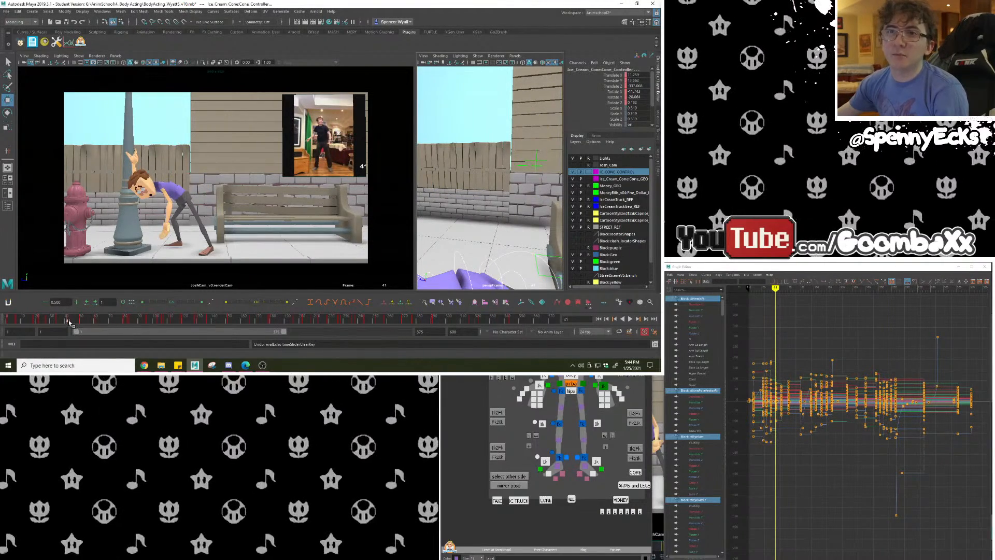
Rotate the character's head control at frame 42 so the face turns further toward the lamp post.
mouse_move(67, 322)
left_mouse_down()
mouse_move(77, 325)
mouse_move(69, 326)
left_mouse_up()
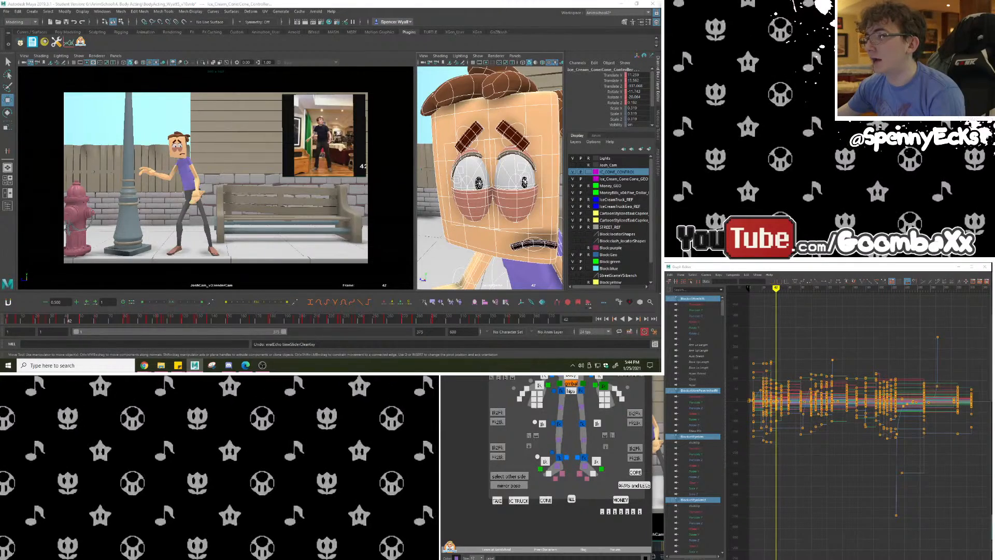
left_click(477, 85)
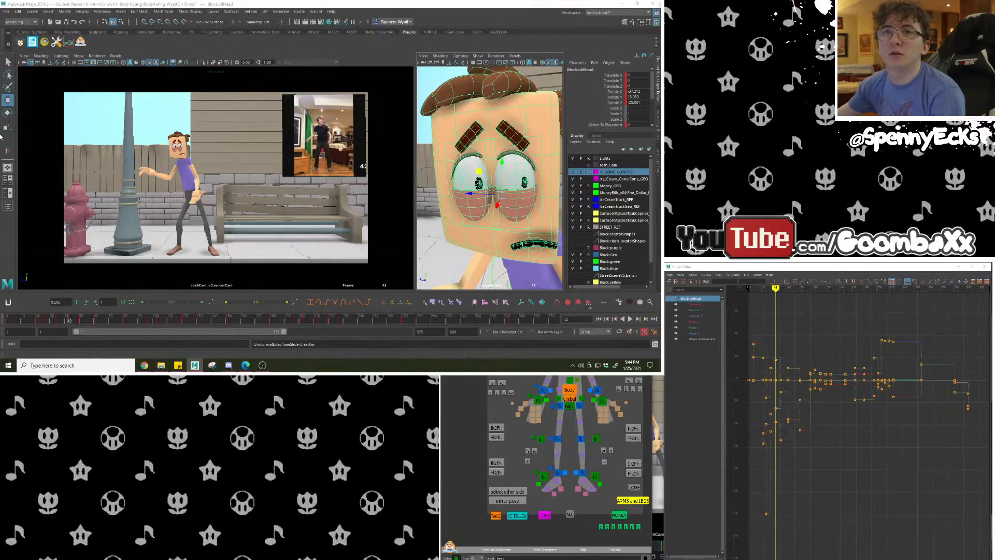
left_click(8, 113)
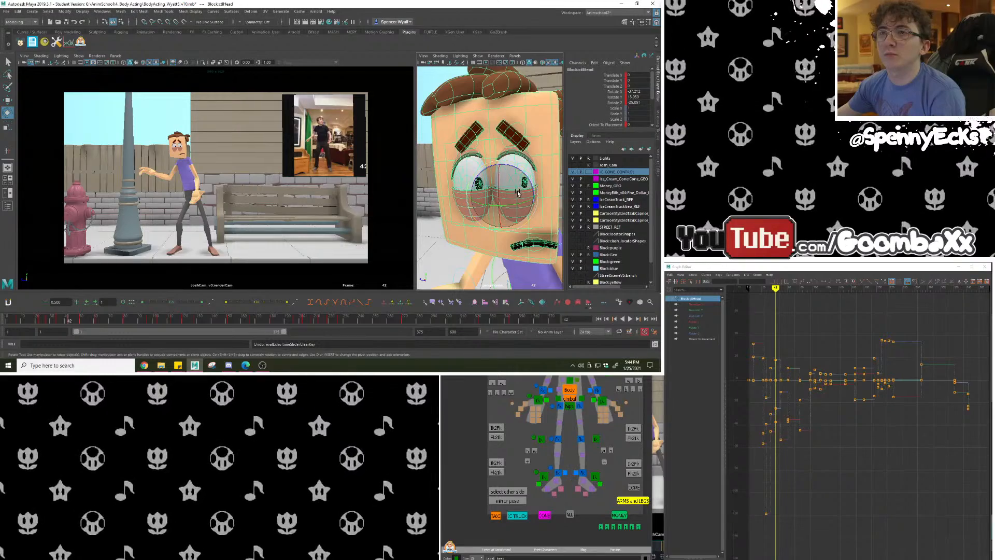
left_click_drag(468, 183, 495, 197)
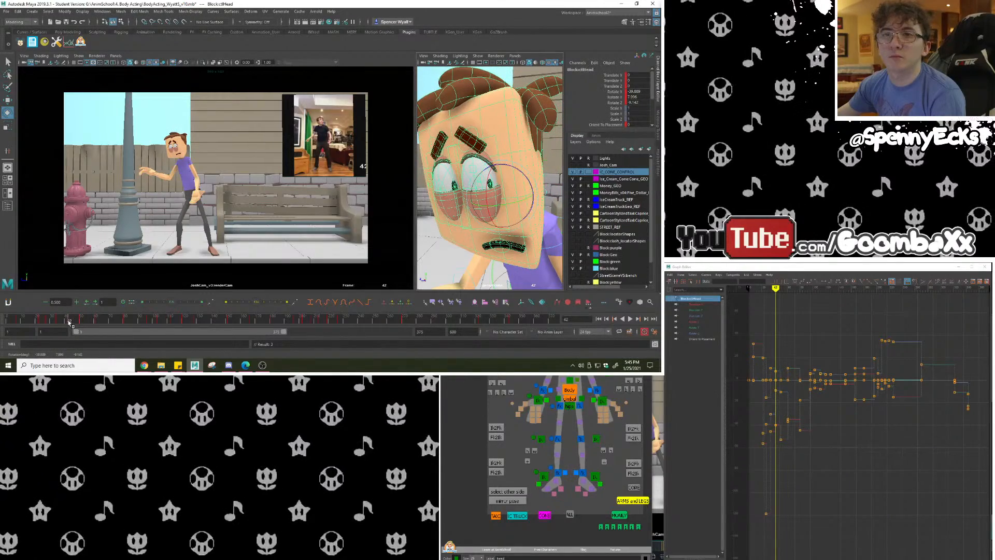
Play the shot from its opening and scrub around frame 42 to examine the new head angle.
left_click_drag(70, 322, 19, 330)
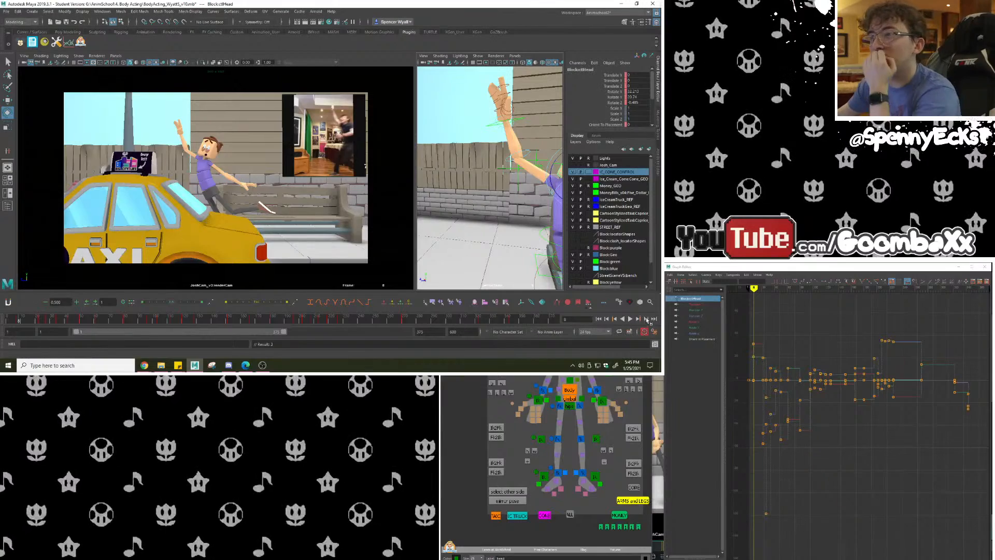
left_click(630, 319)
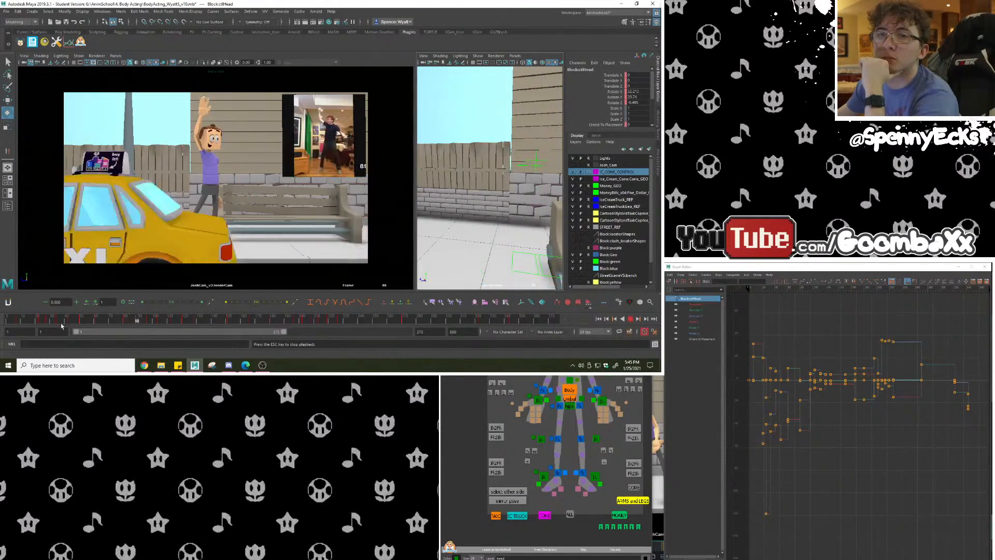
left_click(631, 319)
left_click_drag(97, 322, 72, 317)
key("alt+v")
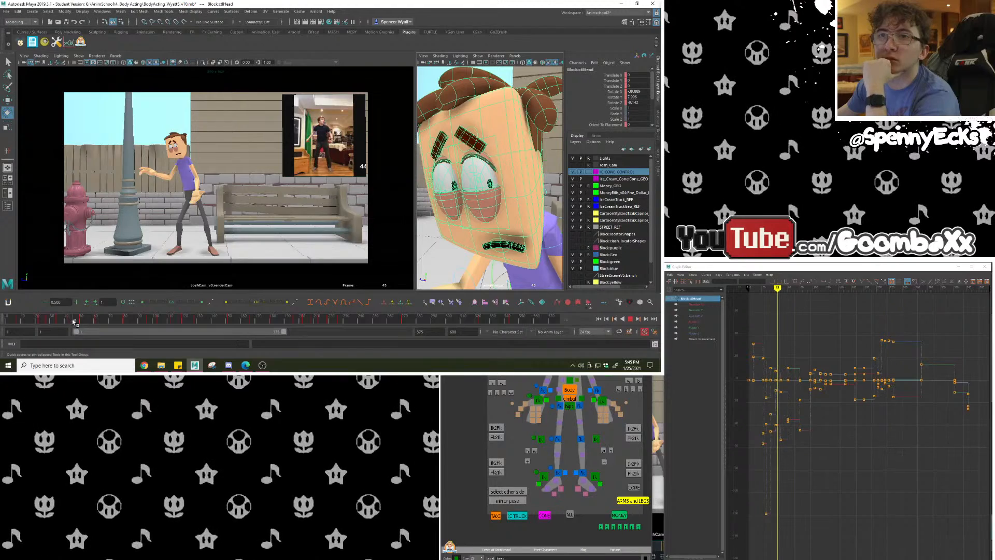
mouse_move(74, 321)
left_mouse_down()
mouse_move(90, 324)
mouse_move(71, 326)
left_mouse_up()
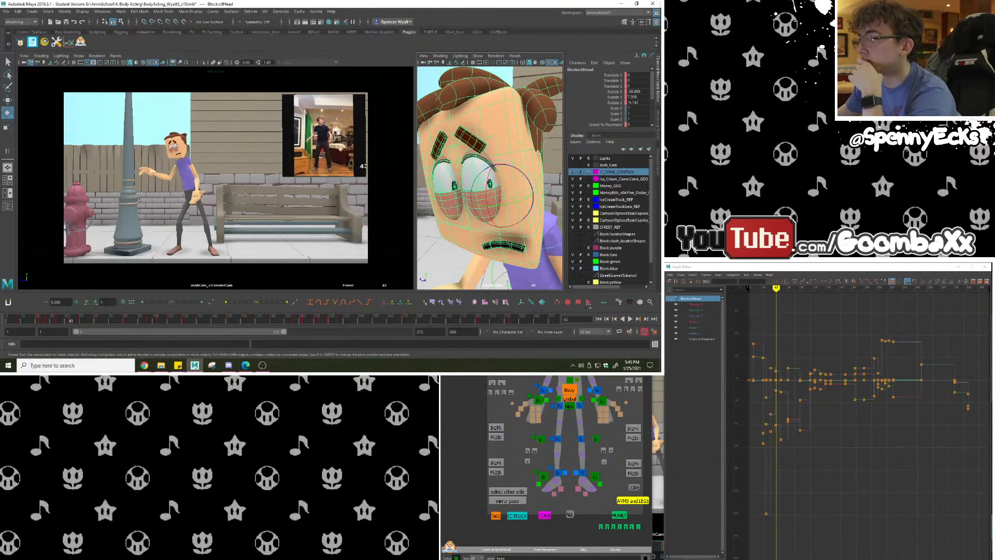
Select the eye aim control, compare its poses at frames 42 and 50, and shorten the playback range to about 145 frames.
left_click(569, 321)
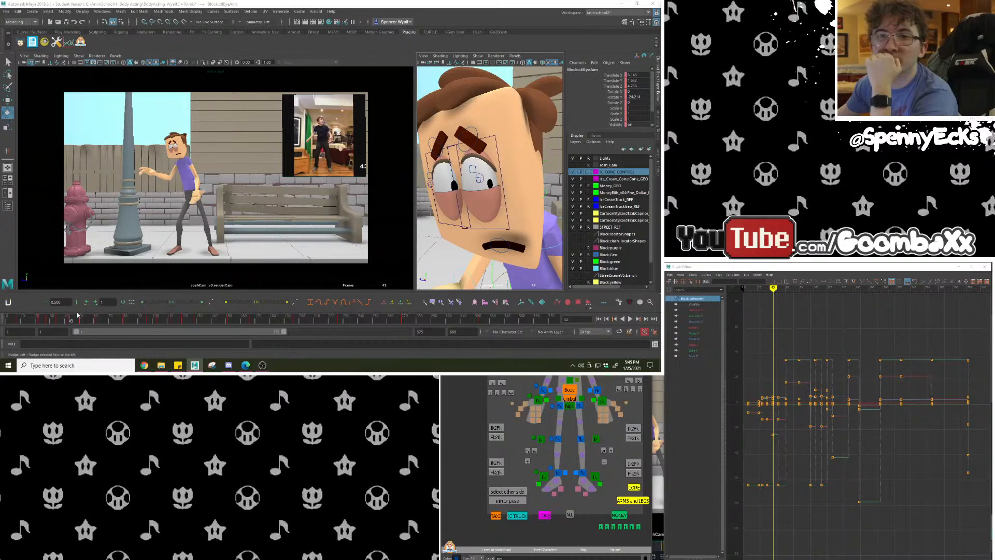
left_click_drag(80, 324, 81, 325)
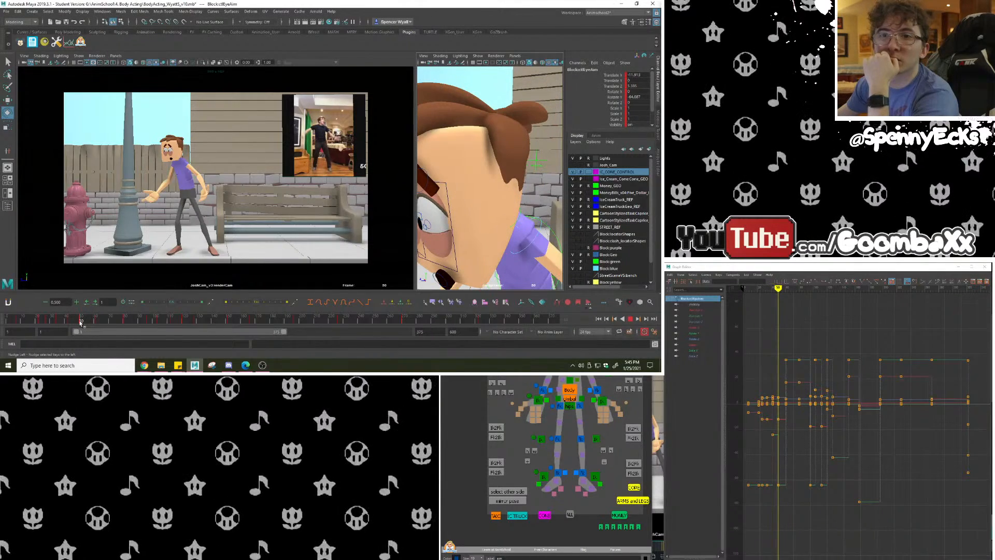
left_click(69, 323)
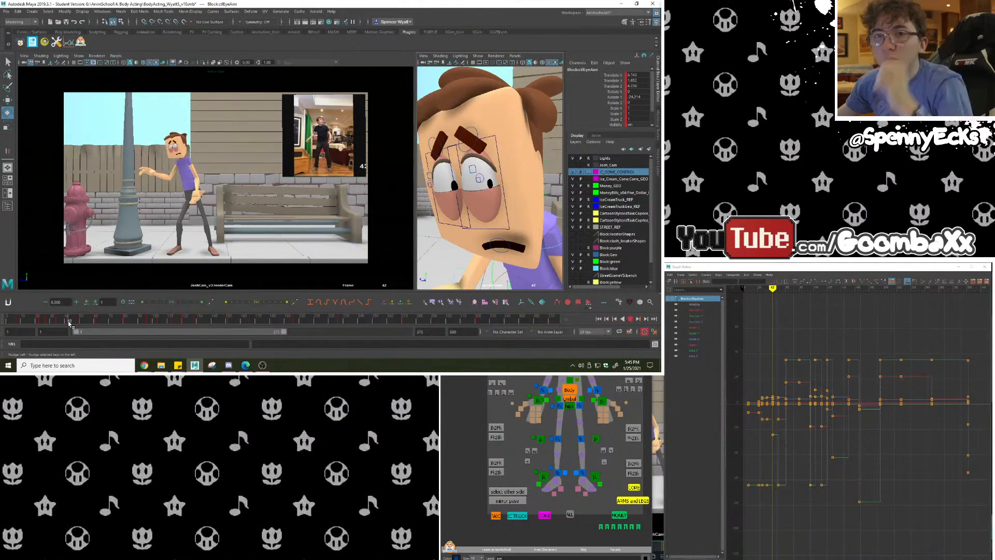
left_click_drag(286, 334, 157, 333)
Swap the eye aim control's keys at frames 42 and 50, temporarily parking the frame 42 key near frame 56.
key("alt+v")
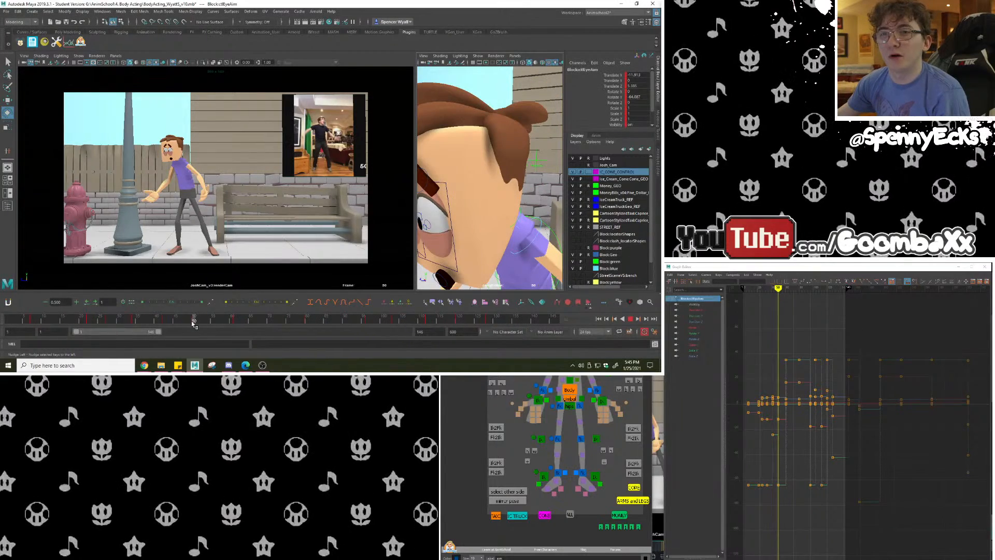
key("Escape")
left_click(194, 323)
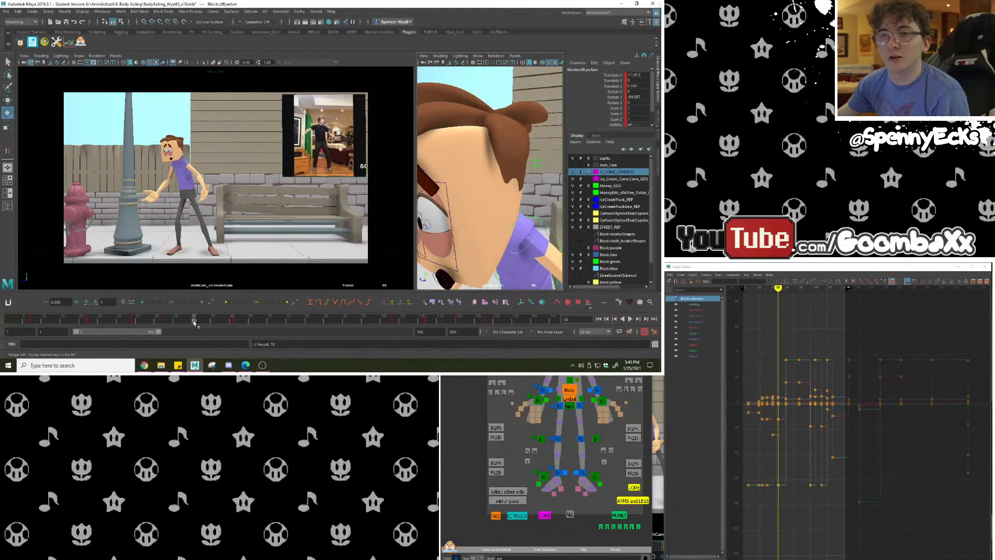
left_click(164, 322)
key("alt+v")
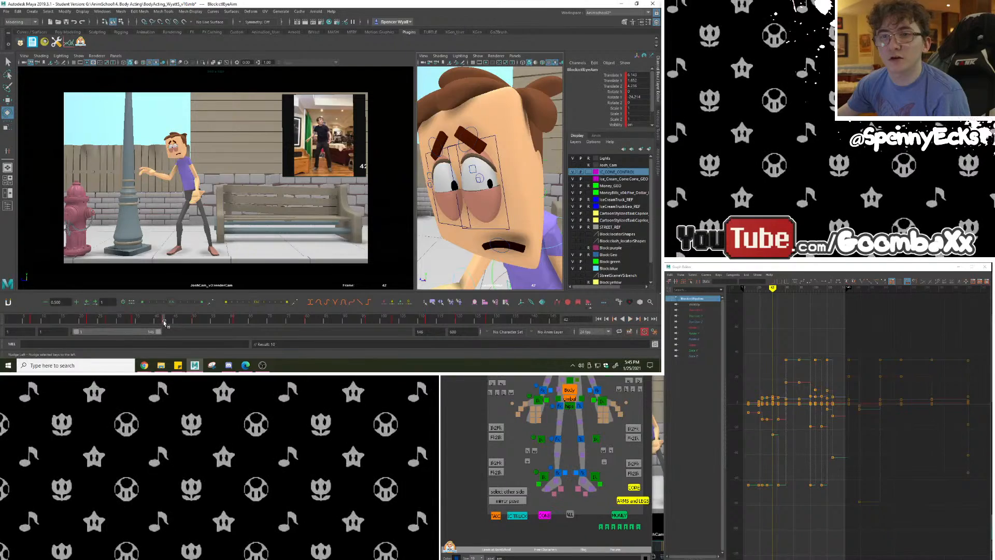
left_click_drag(163, 323, 217, 322)
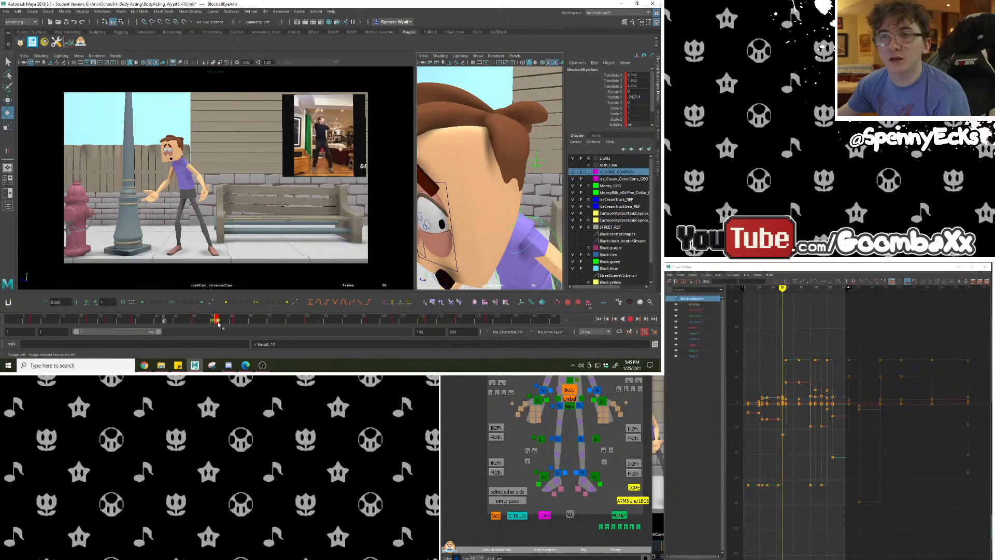
left_click(197, 322)
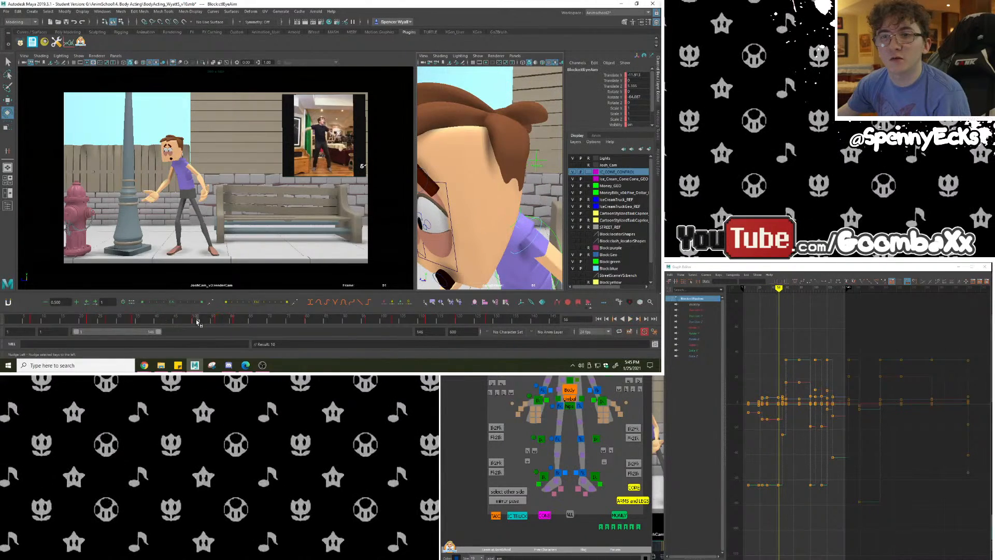
left_click(194, 322)
left_click(160, 323)
key("alt+v")
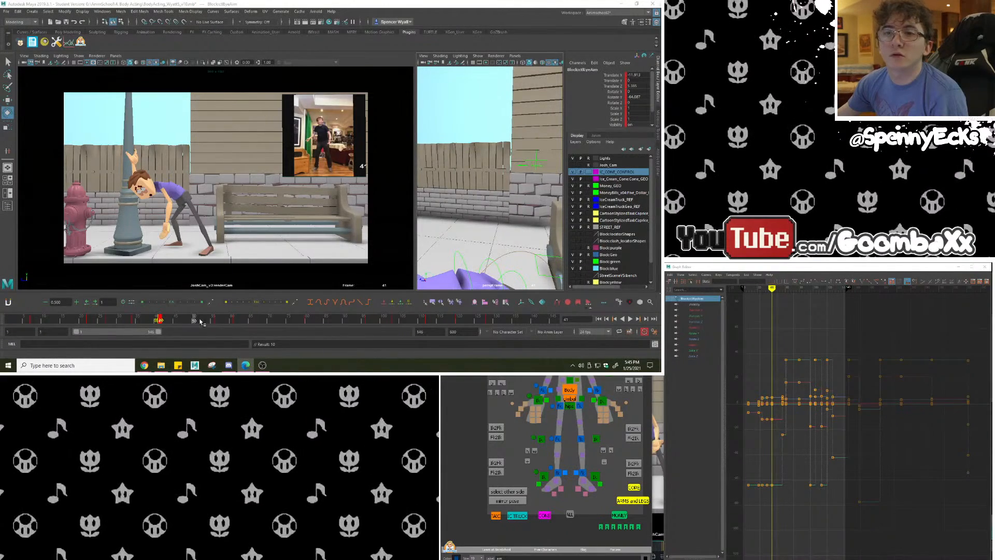
mouse_move(200, 322)
left_mouse_down()
mouse_move(157, 327)
mouse_move(231, 323)
mouse_move(194, 326)
left_mouse_up()
Shift the pupil controls' size key from about frame 61 to frame 50 and scrub around it to check the eyes.
left_click(426, 225)
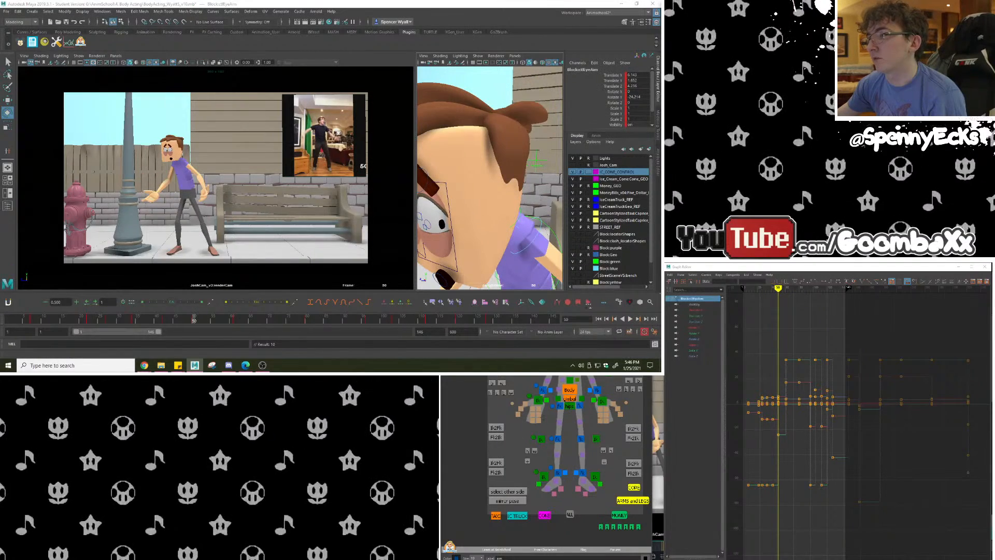
left_click(235, 321)
left_click(194, 322)
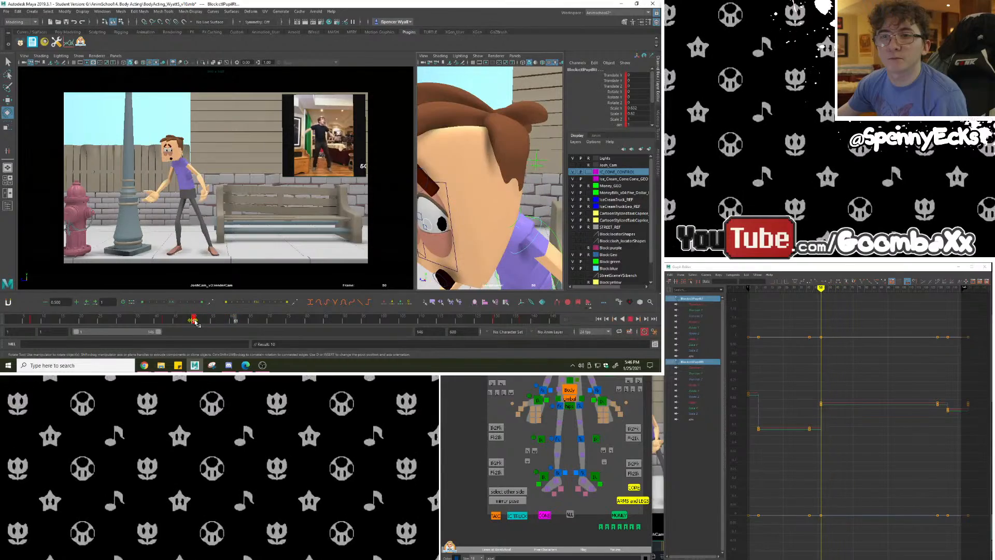
key("alt+v")
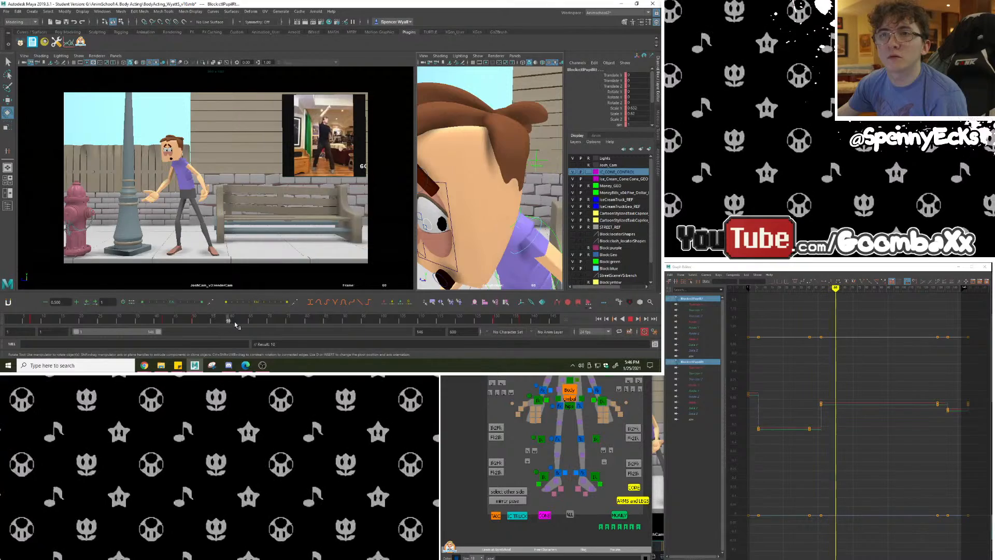
left_click_drag(173, 321, 195, 324)
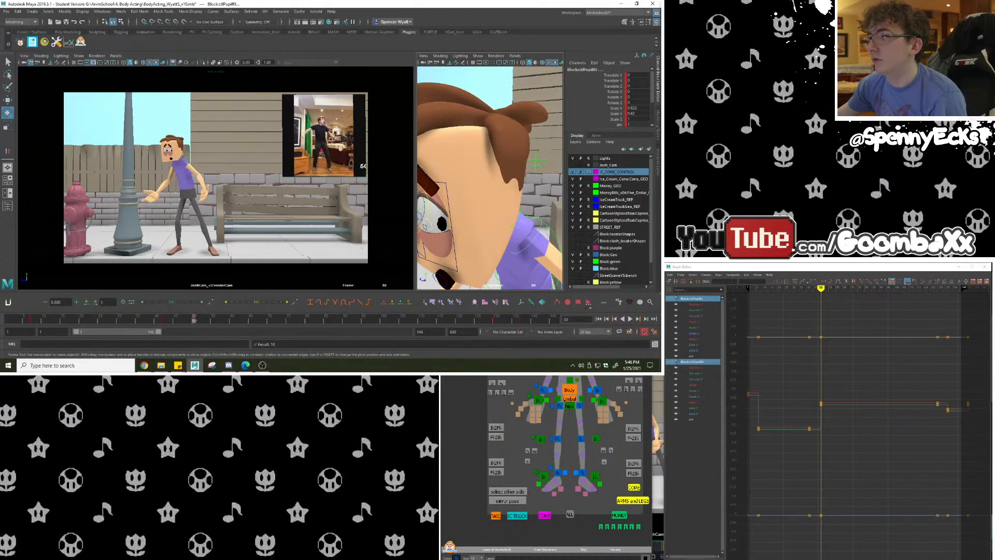
Change the mouth control at frame 50 from the small open mouth to a frown, and scrub ahead to frame 76.
left_click(146, 194)
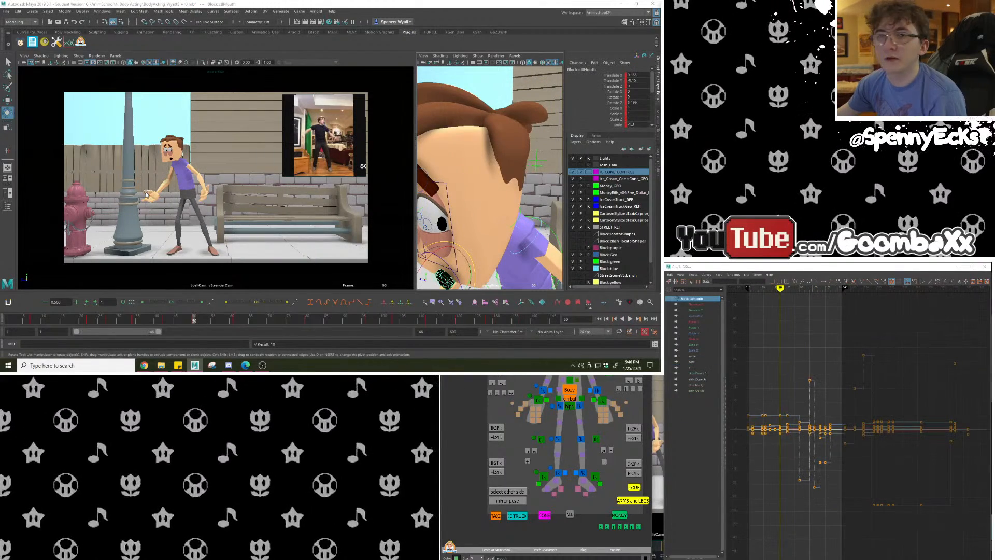
left_click(239, 304)
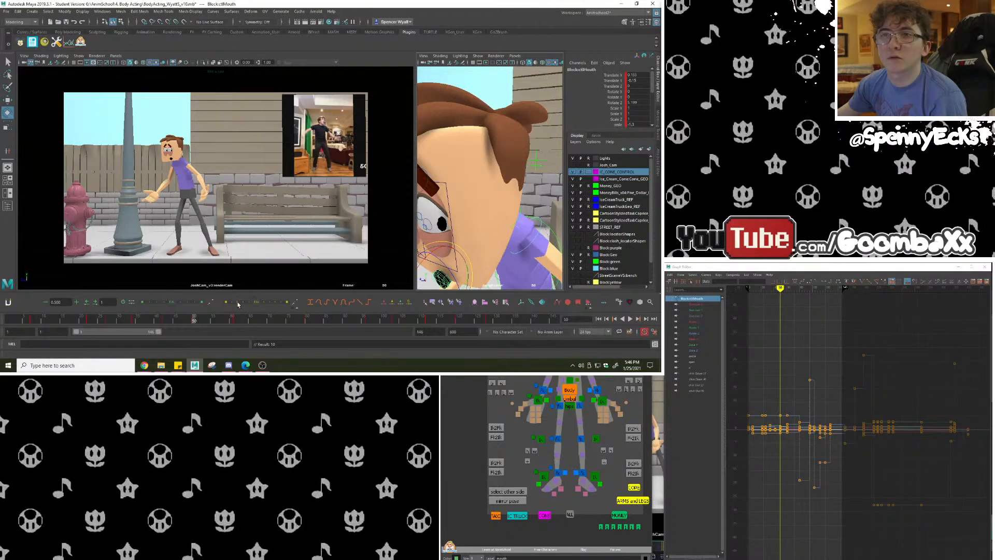
left_click(227, 303)
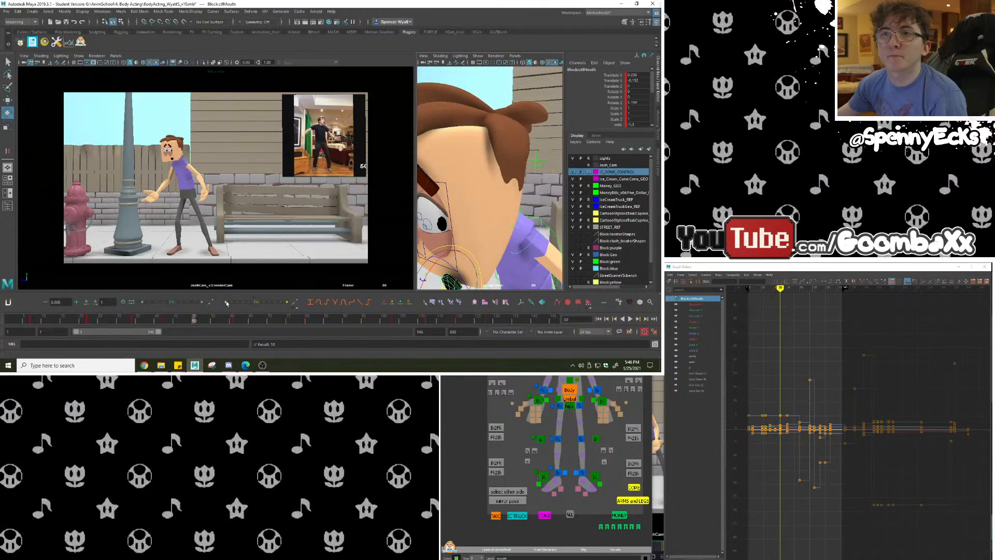
left_click(226, 302)
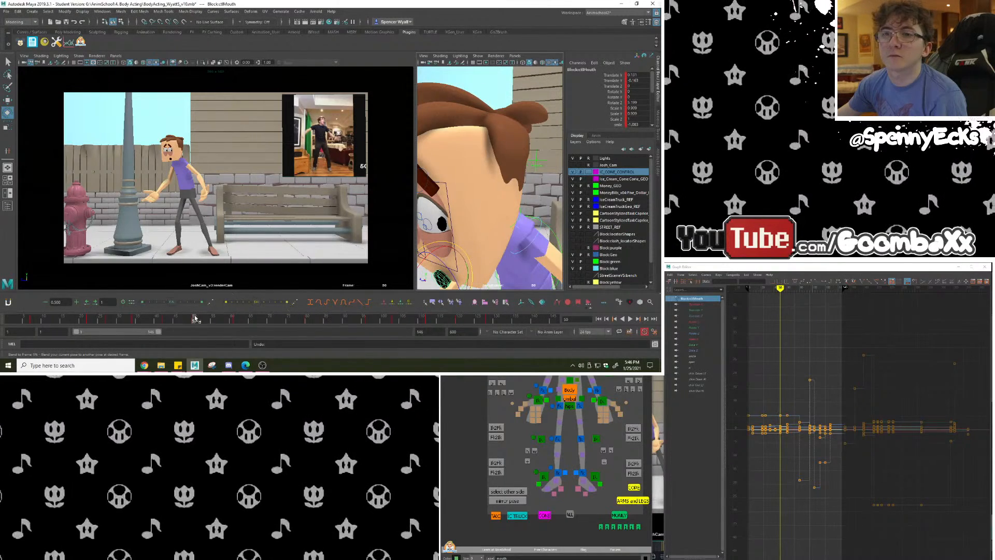
key("alt+v")
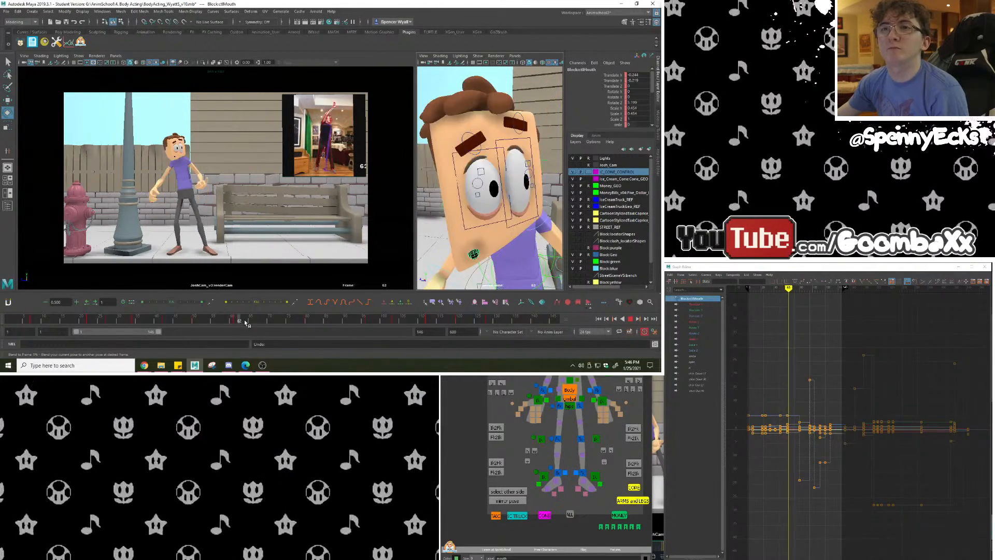
mouse_move(246, 322)
left_mouse_down()
mouse_move(146, 322)
mouse_move(291, 322)
left_mouse_up()
left_click(274, 269)
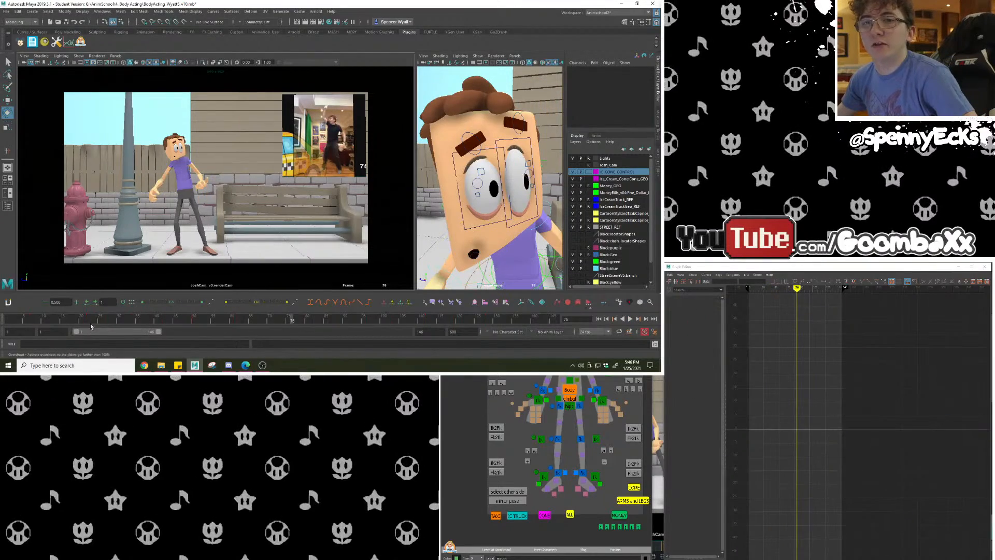
Play the shot from its opening and scrub repeatedly between frames 42 and 50 to examine the lamp post pose change.
left_click(6, 321)
left_click(631, 320)
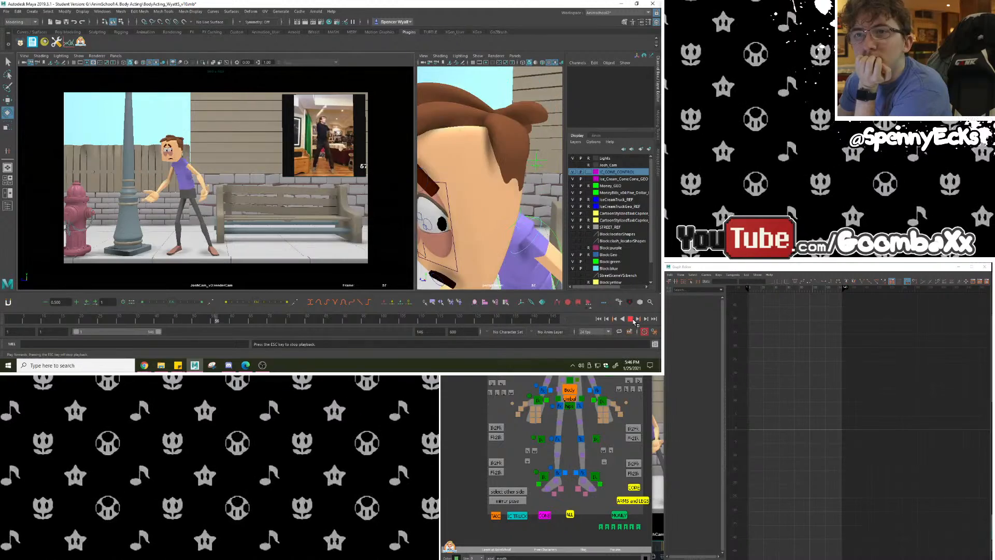
left_click(106, 321)
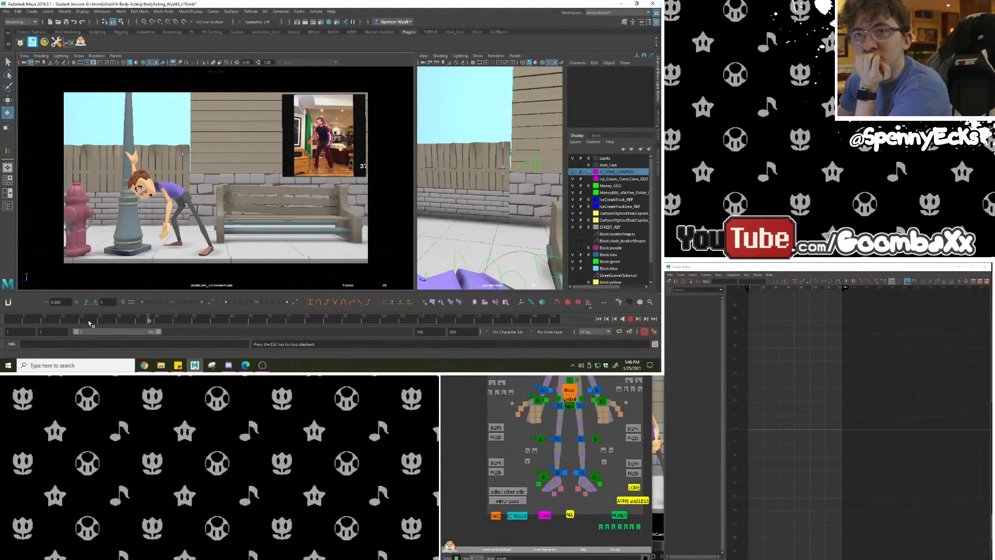
left_click(195, 322)
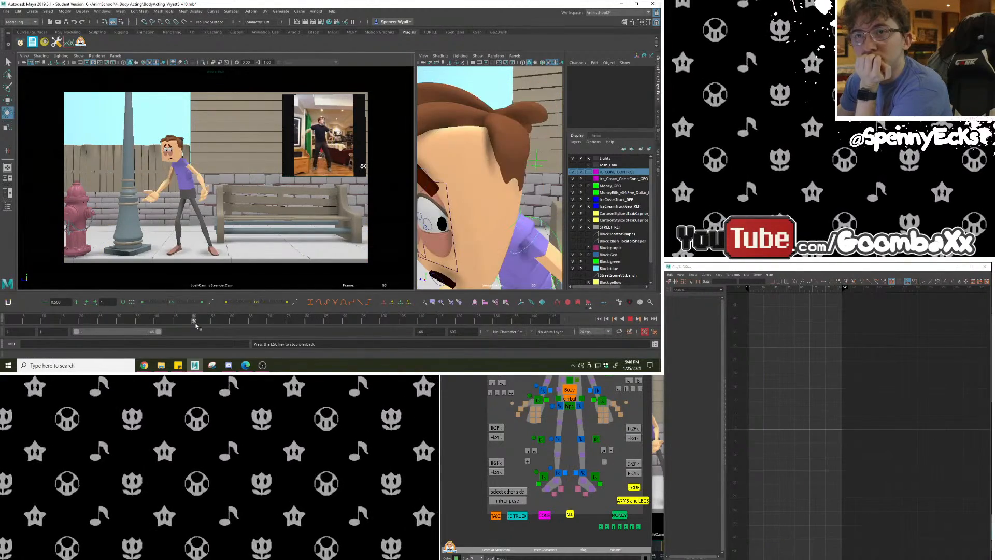
left_click(199, 324)
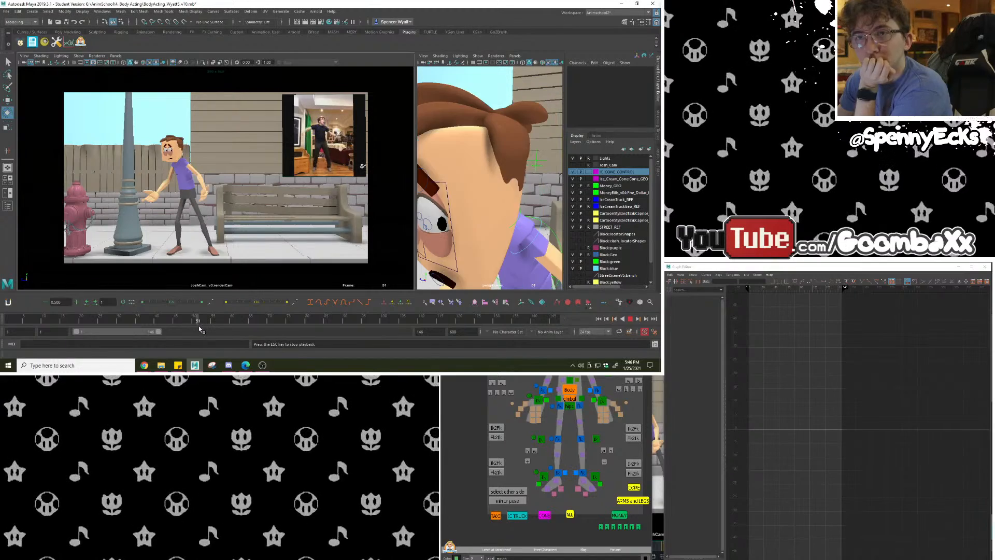
left_click(175, 326)
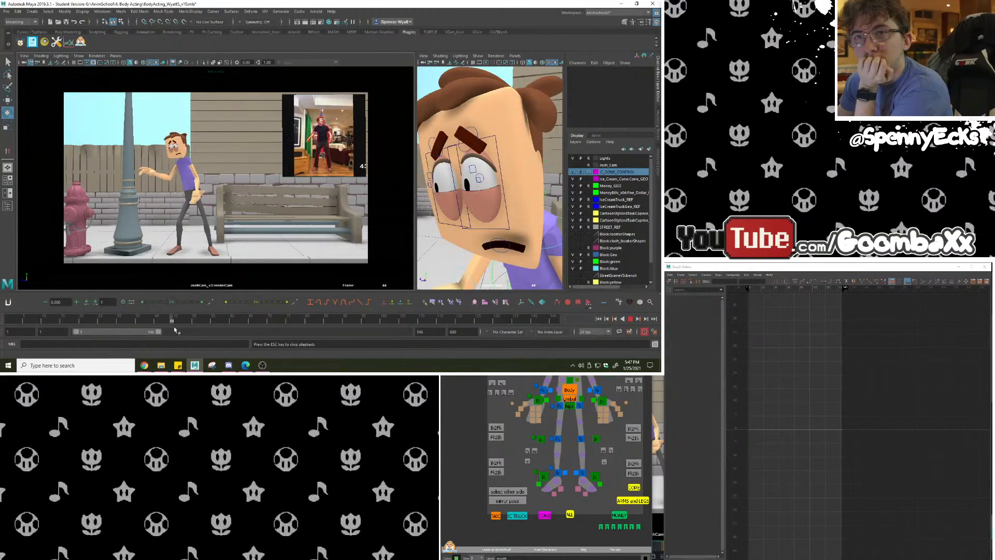
mouse_move(175, 328)
left_mouse_down()
mouse_move(126, 325)
mouse_move(248, 333)
mouse_move(159, 333)
mouse_move(231, 334)
mouse_move(183, 328)
mouse_move(193, 329)
left_mouse_up()
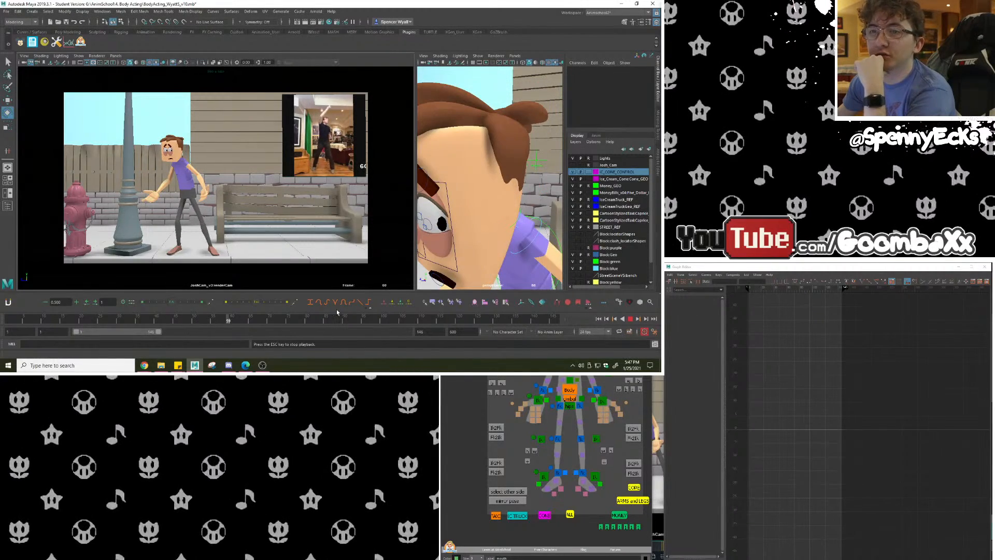
key("Escape")
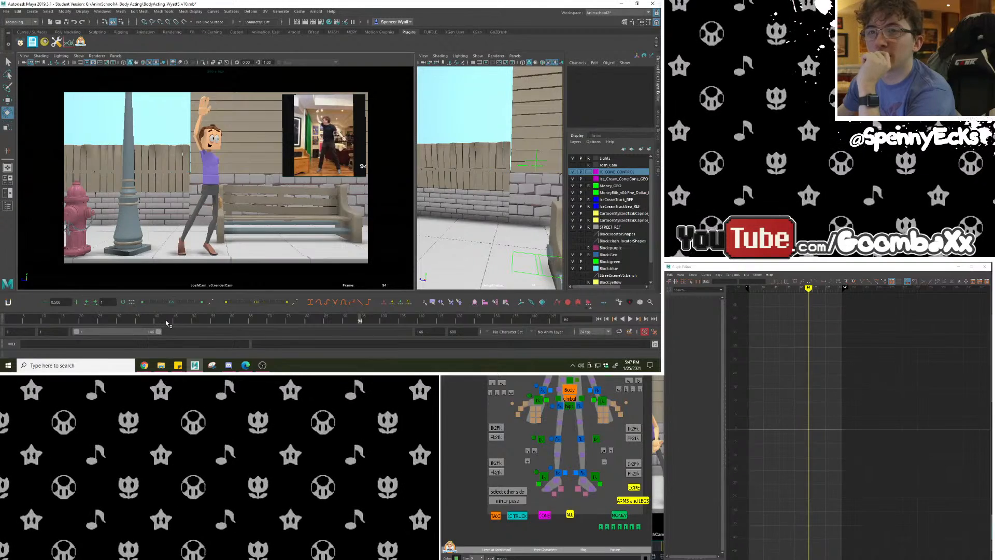
left_click_drag(167, 323, 195, 323)
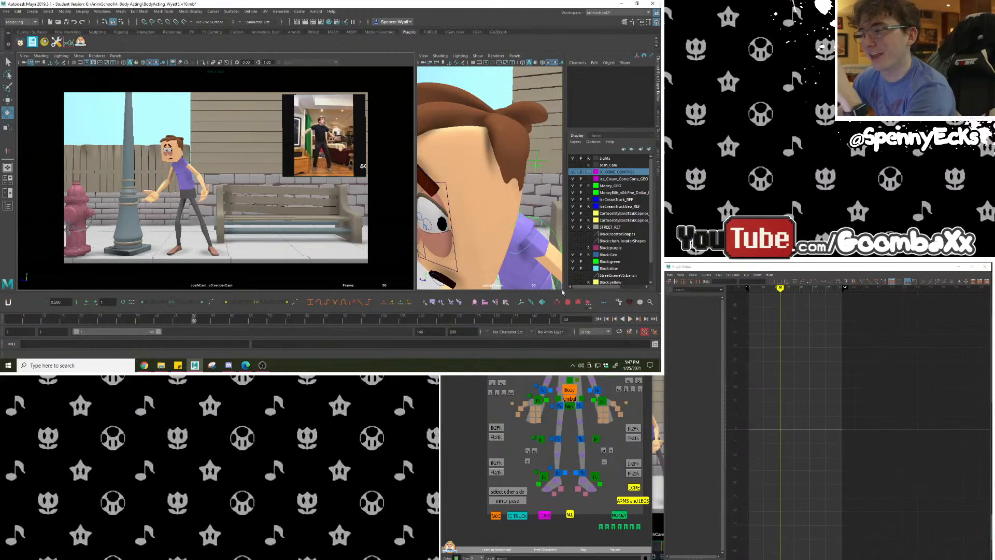
Select the body control and blend its frame 50 pose toward the preceding pose, scrubbing to compare the two.
left_click(566, 391)
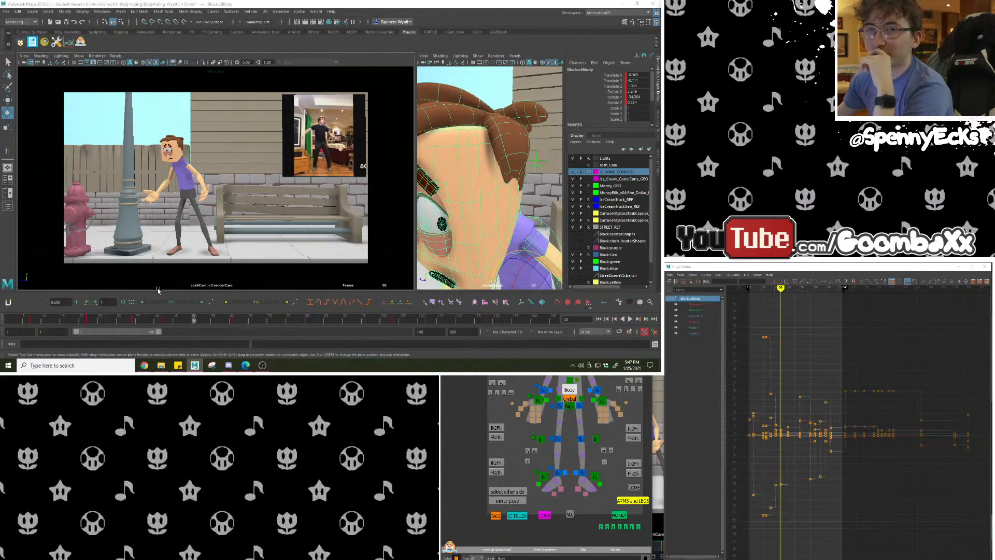
left_click_drag(153, 321, 193, 325)
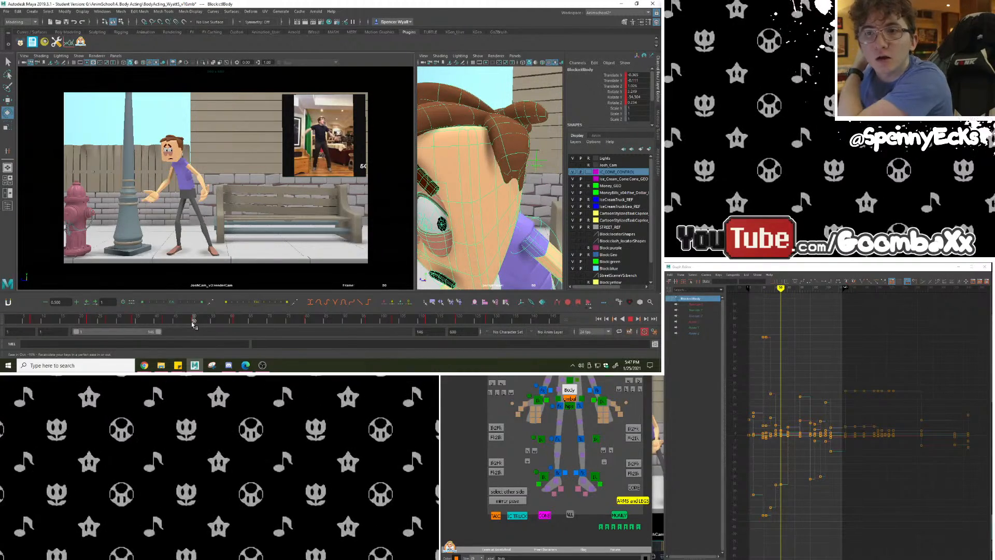
left_click(227, 303)
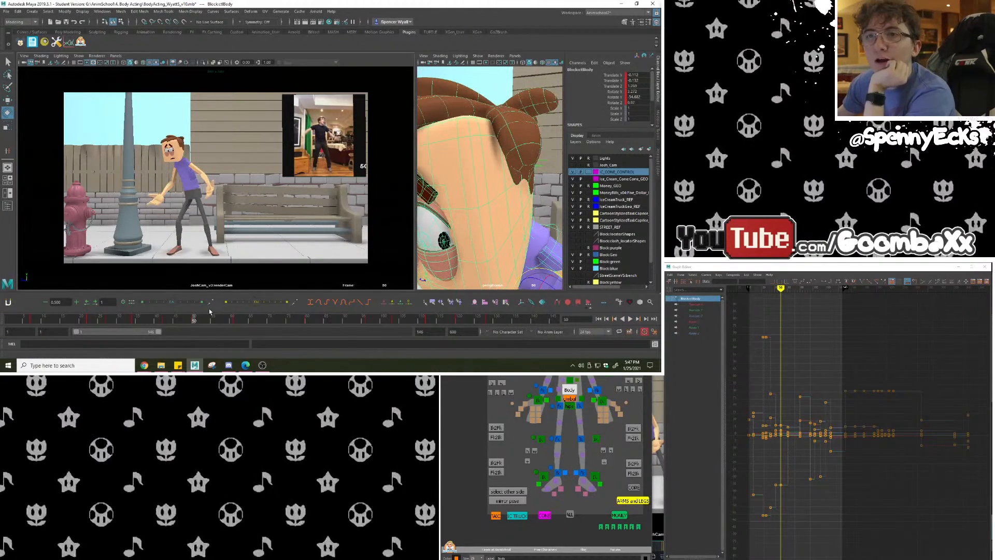
key("alt+v")
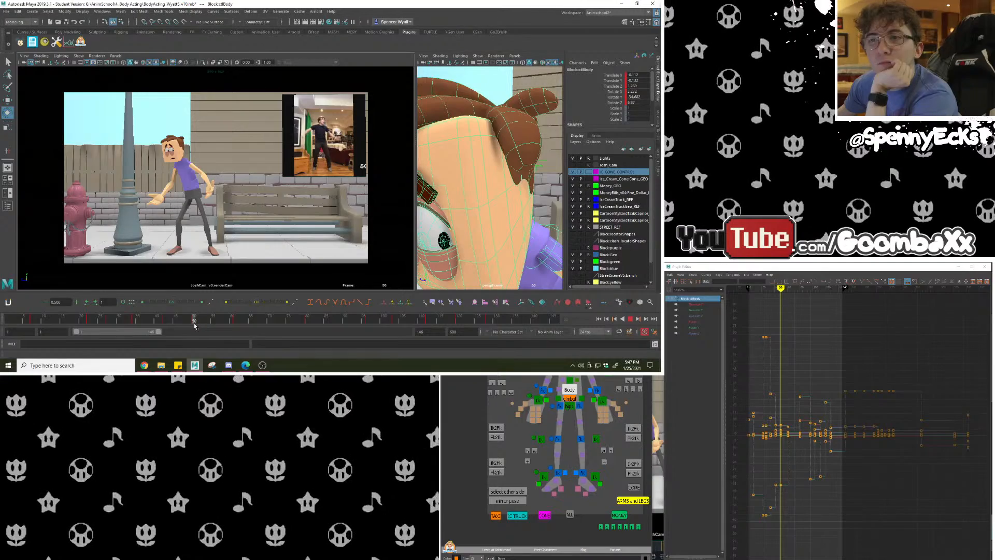
left_click(195, 326)
Move the body control slightly away from the lamp post at frame 50, rotate it a little, and scrub back through the earlier poses.
scroll(438, 246, "down", 5)
scroll(480, 262, "down", 5)
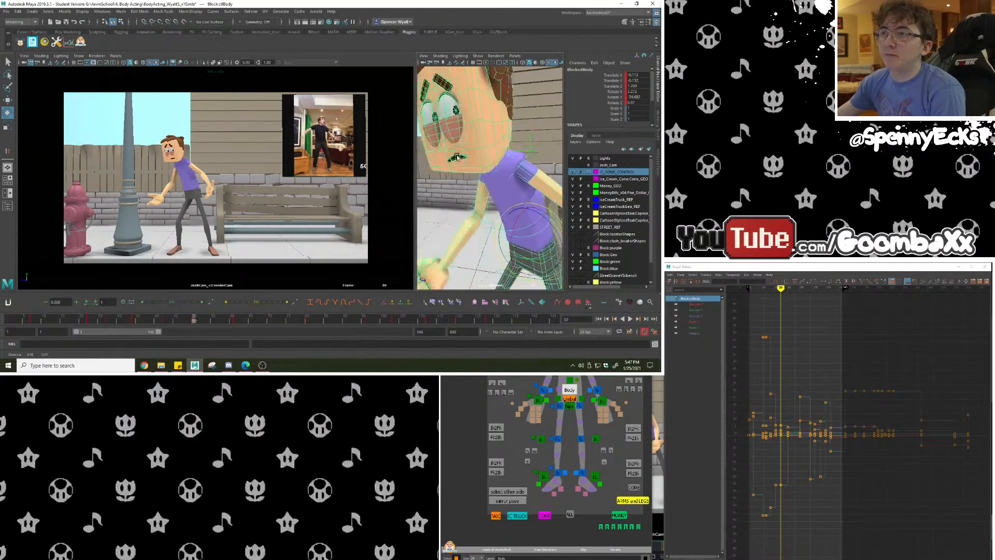
left_click(7, 100)
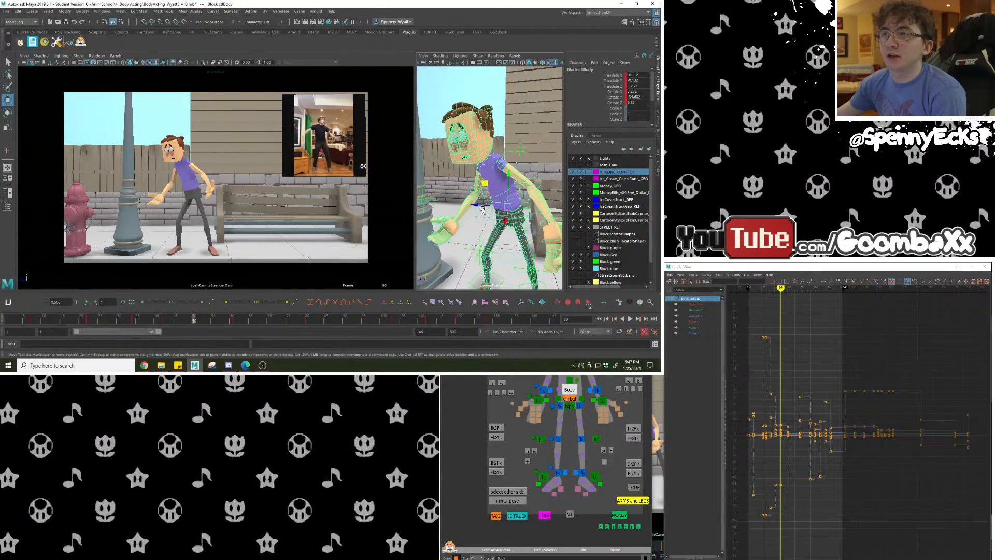
left_click_drag(445, 190, 477, 209, "alt")
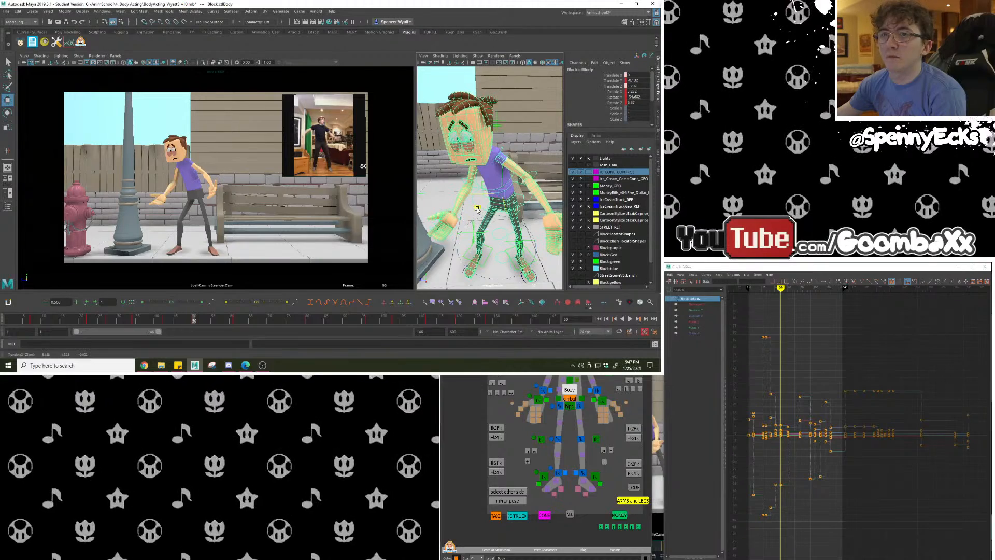
left_click(8, 112)
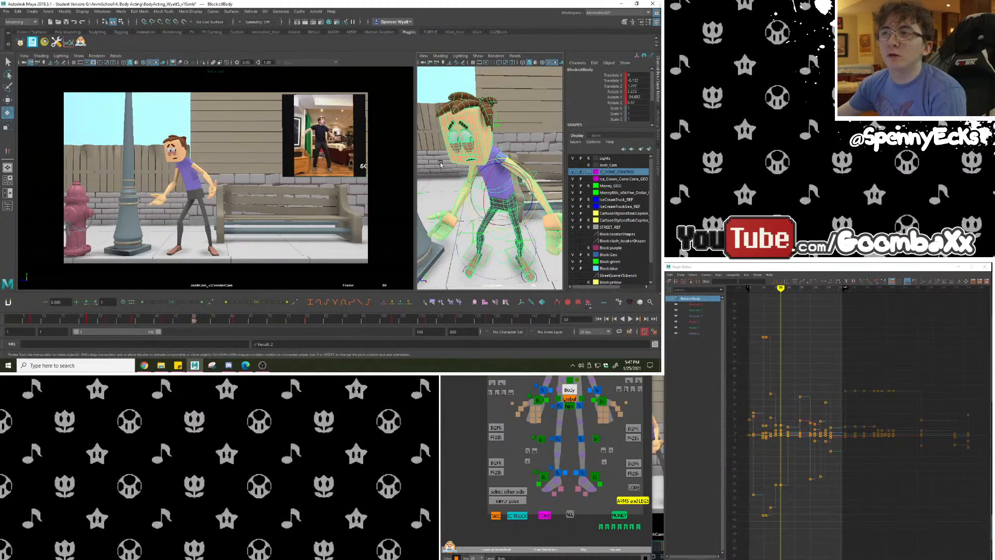
left_click_drag(513, 178, 507, 184)
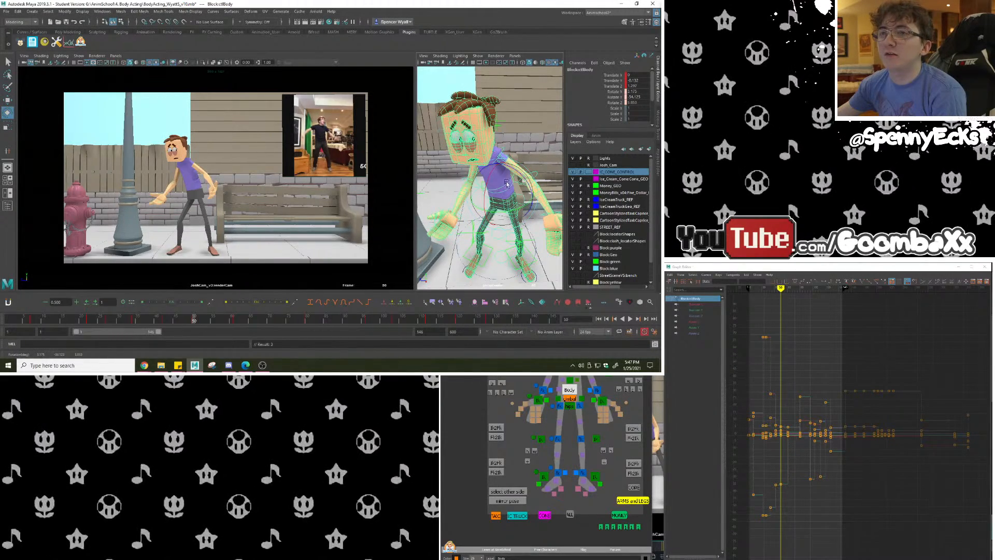
key("alt+v")
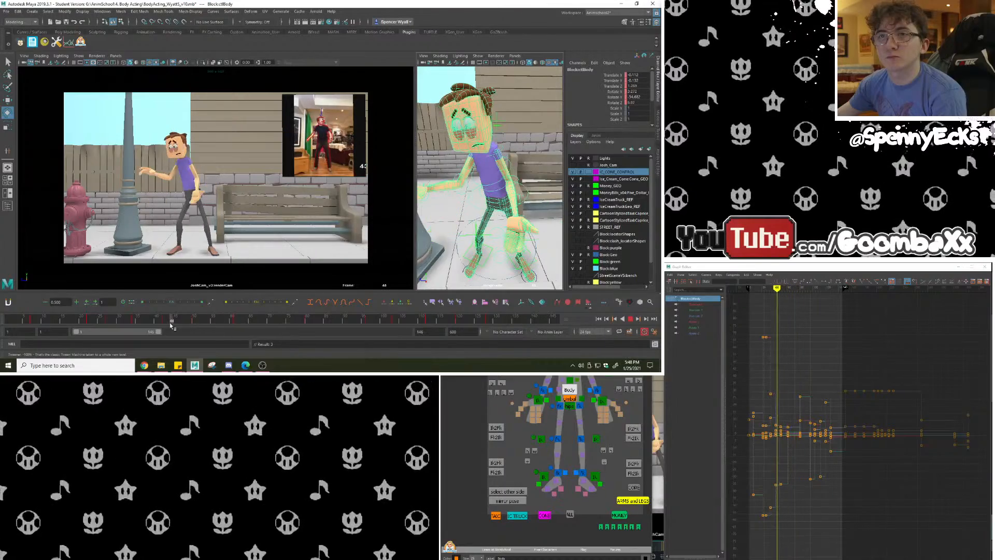
left_click_drag(172, 324, 104, 323)
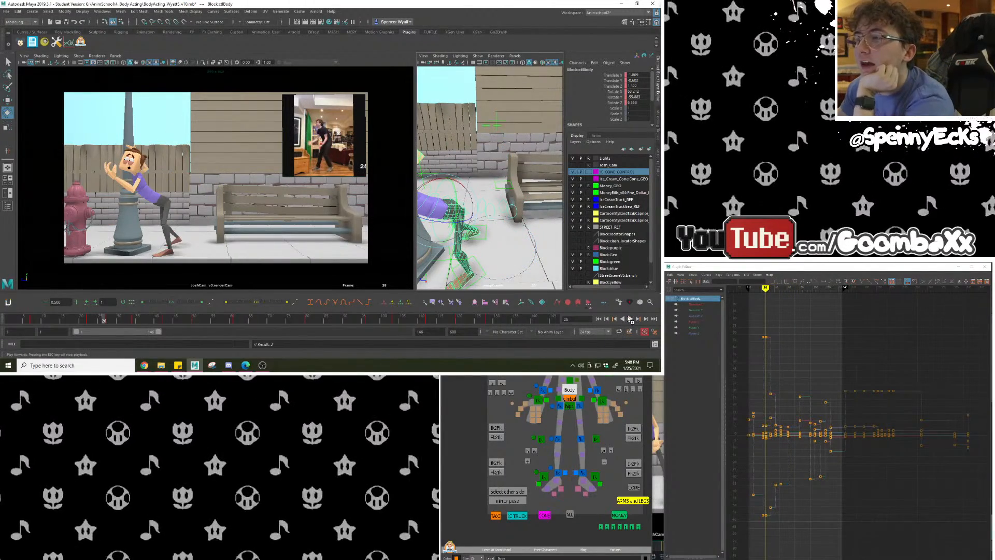
Play the shot several times and scrub on to frame 53 to examine the timing of the poses leaving the lamp post.
left_click(630, 318)
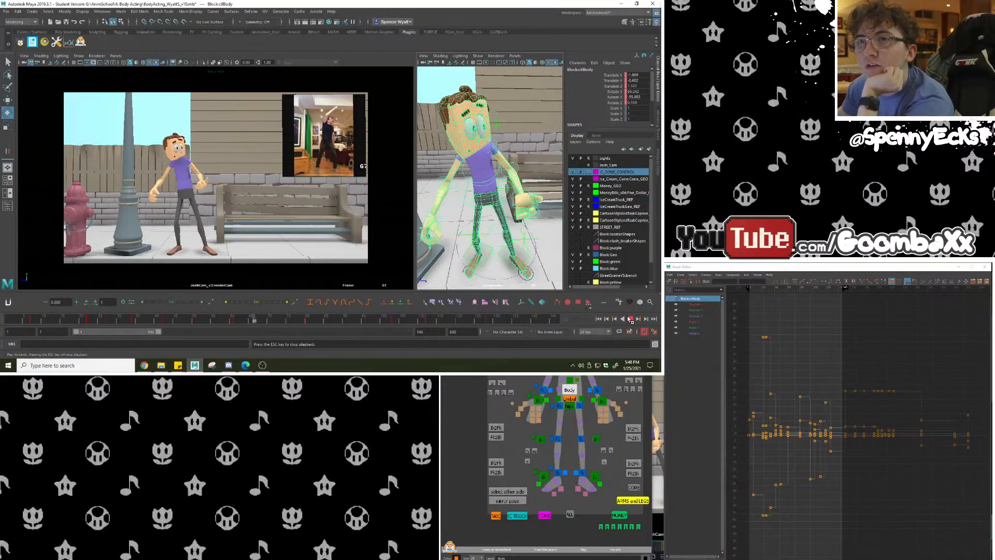
left_click(629, 319)
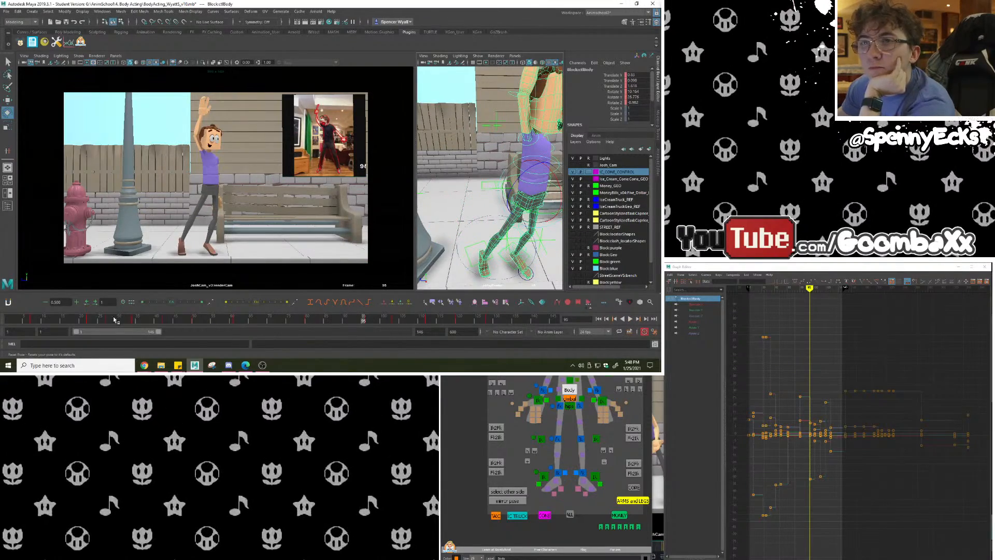
left_click_drag(113, 320, 28, 319)
left_click(630, 320)
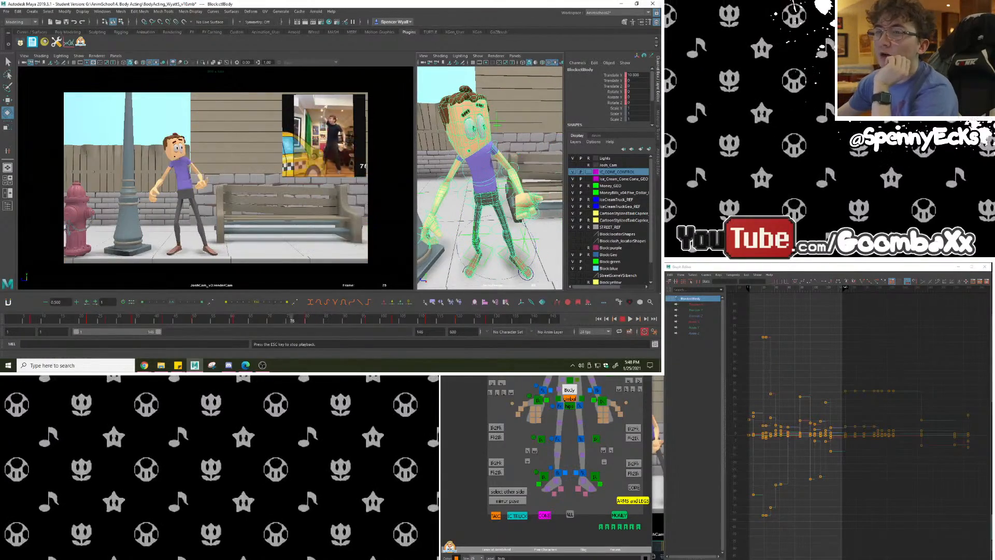
key("Escape")
left_click_drag(106, 321, 204, 322)
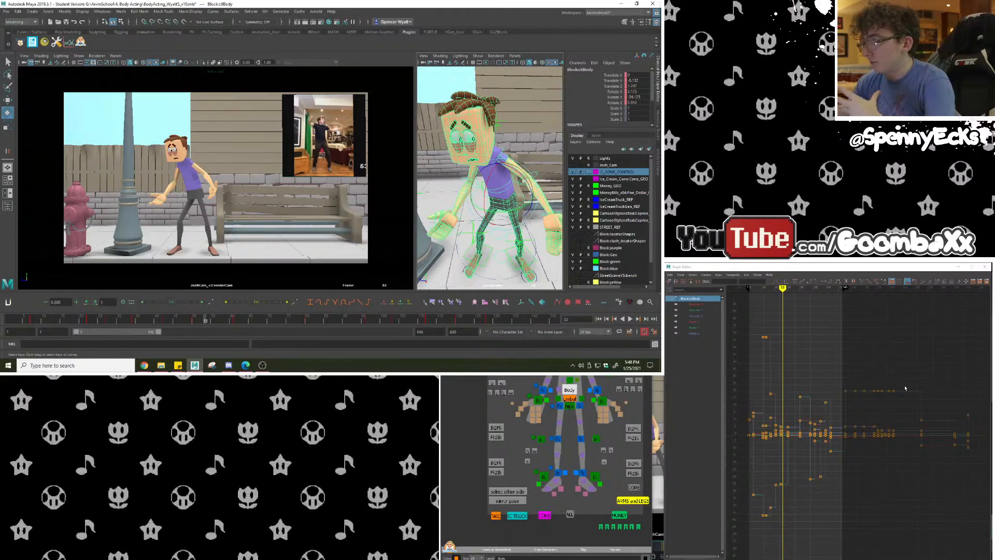
Switch to the browser review to examine the draw-over notes between frames 33 and 63, and scrub the Maya scene to frame 61.
key("alt+Tab")
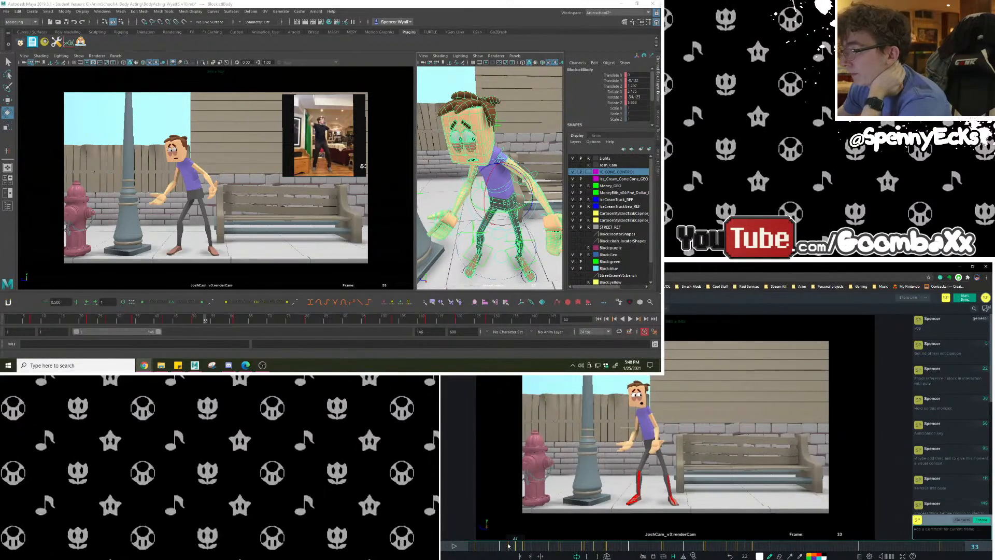
mouse_move(531, 547)
left_mouse_down()
mouse_move(513, 546)
mouse_move(564, 552)
mouse_move(485, 552)
mouse_move(550, 552)
mouse_move(531, 551)
left_mouse_up()
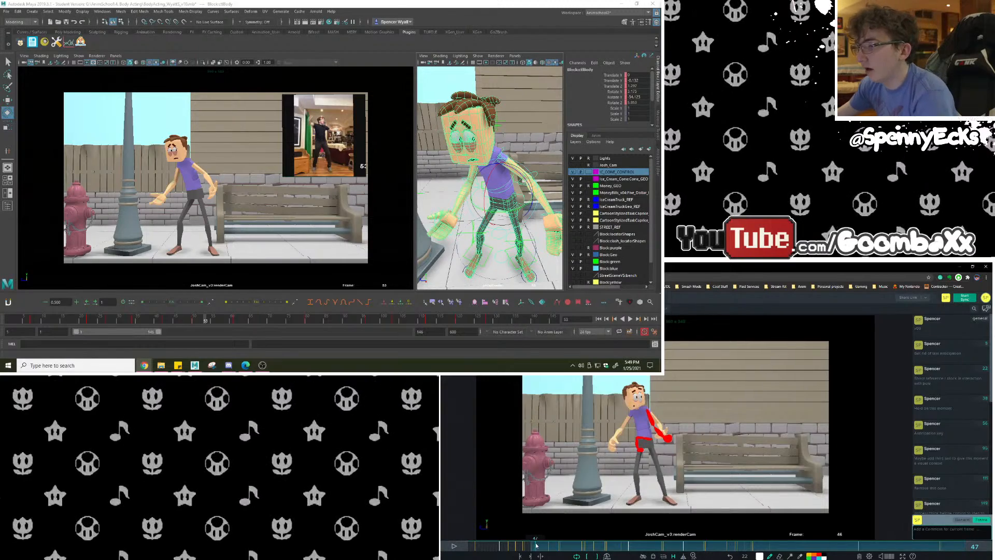
mouse_move(534, 546)
left_mouse_down()
mouse_move(520, 548)
mouse_move(559, 554)
left_mouse_up()
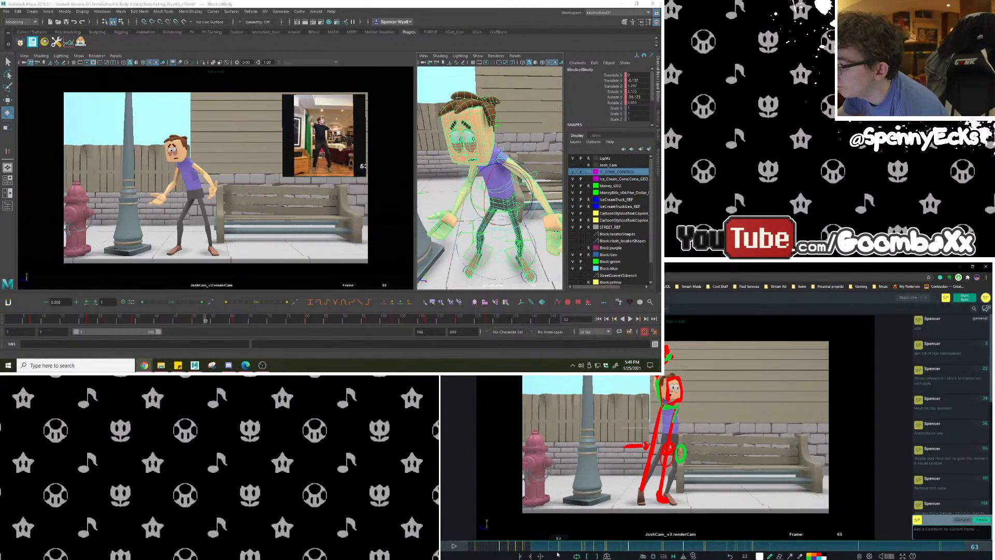
left_click_drag(557, 552, 545, 554)
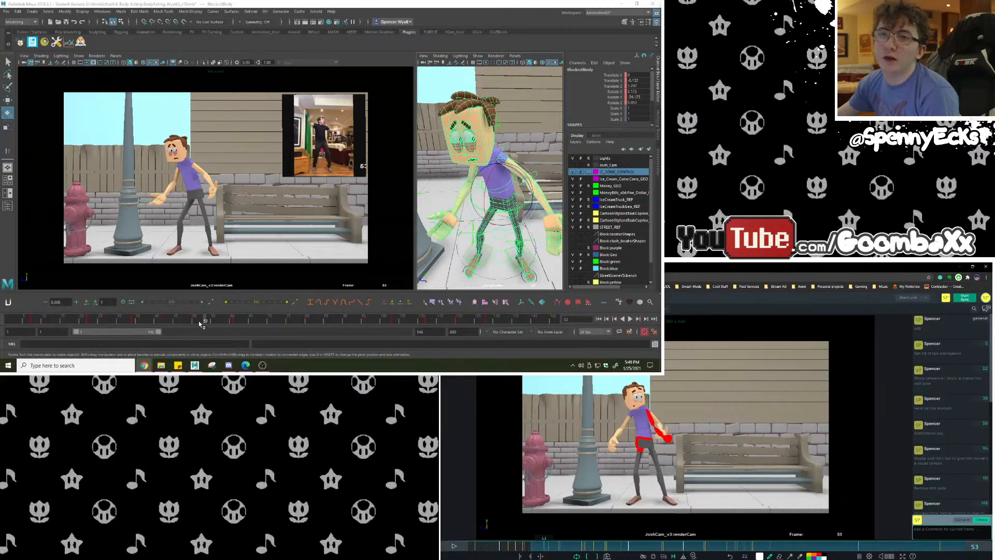
left_click_drag(200, 324, 235, 322)
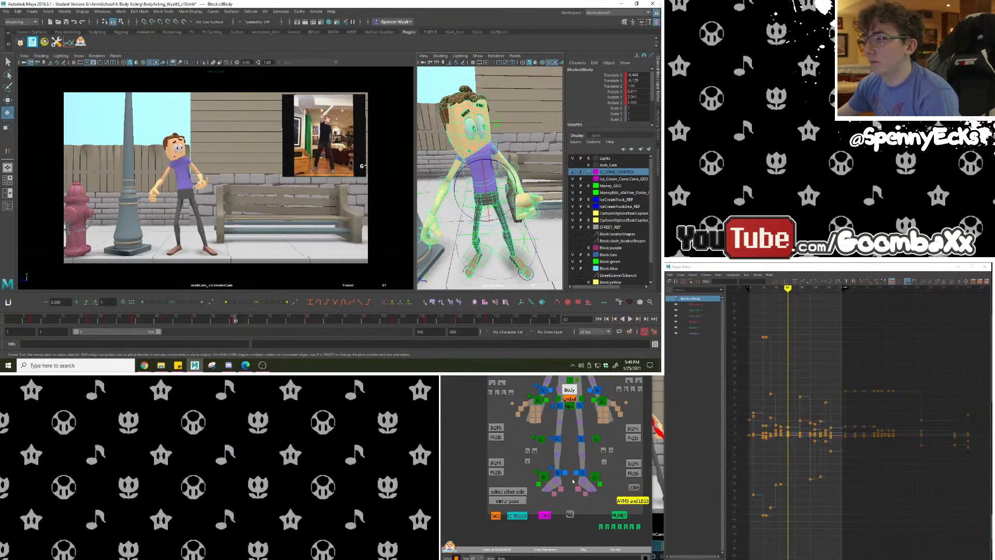
Clear the overlapping windows, fit the draw-over review beside the character picker, hide its comments, and recentre the picker.
left_click(958, 266)
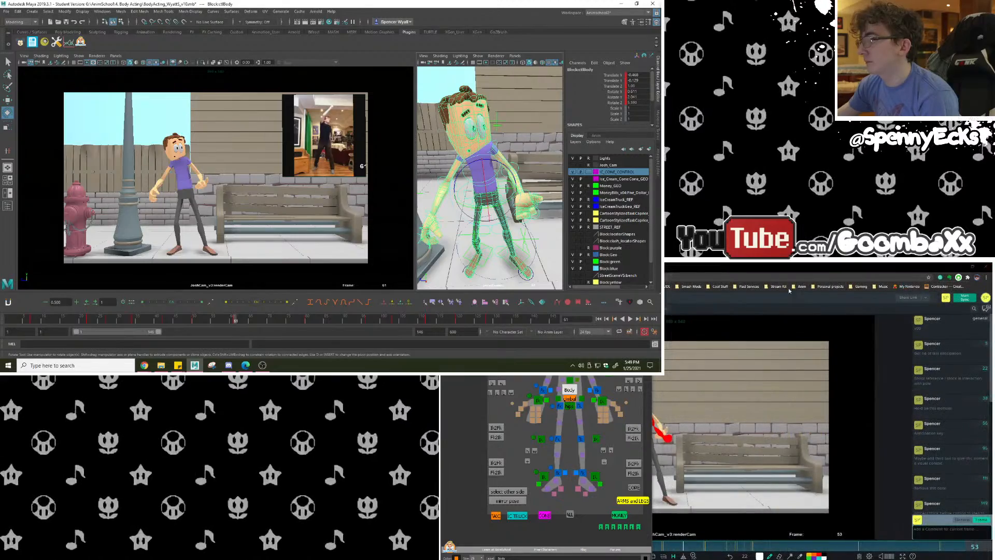
left_click(785, 268)
left_click(973, 266)
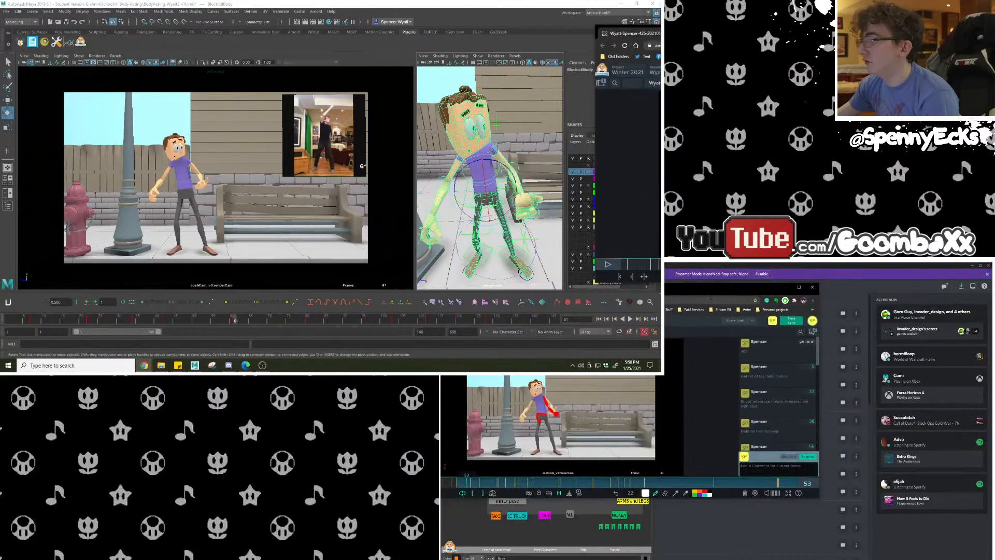
left_click_drag(746, 287, 885, 276)
left_click(973, 266)
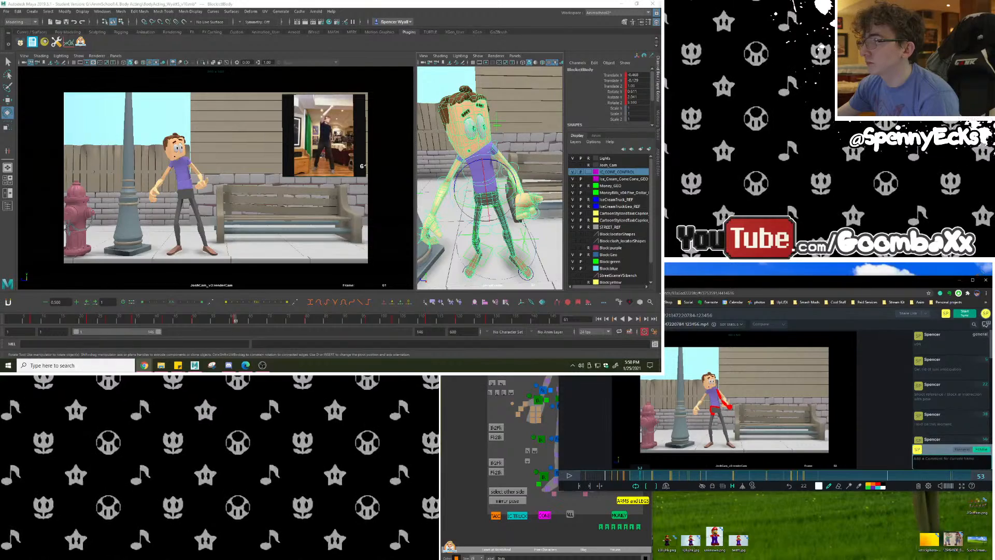
left_click_drag(558, 275, 640, 263)
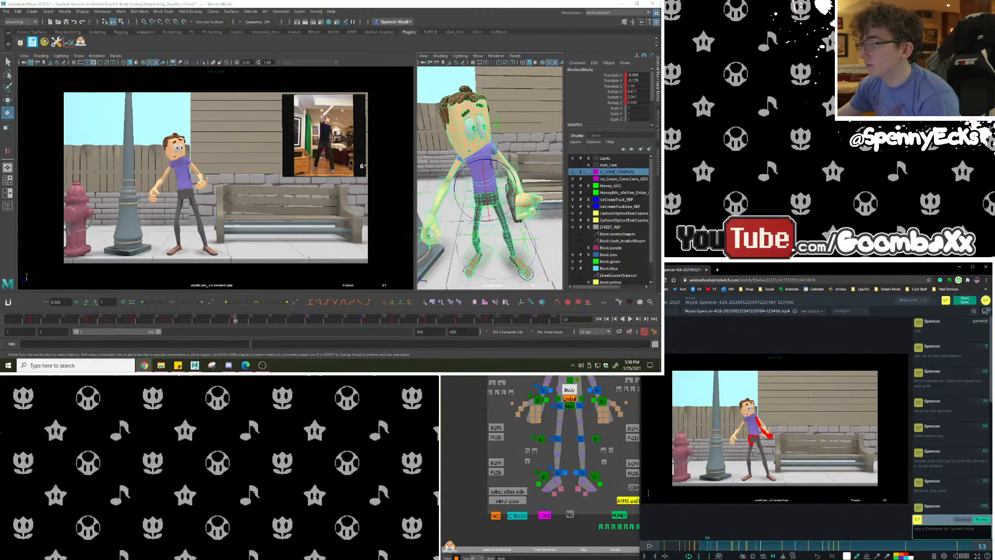
left_click(986, 311)
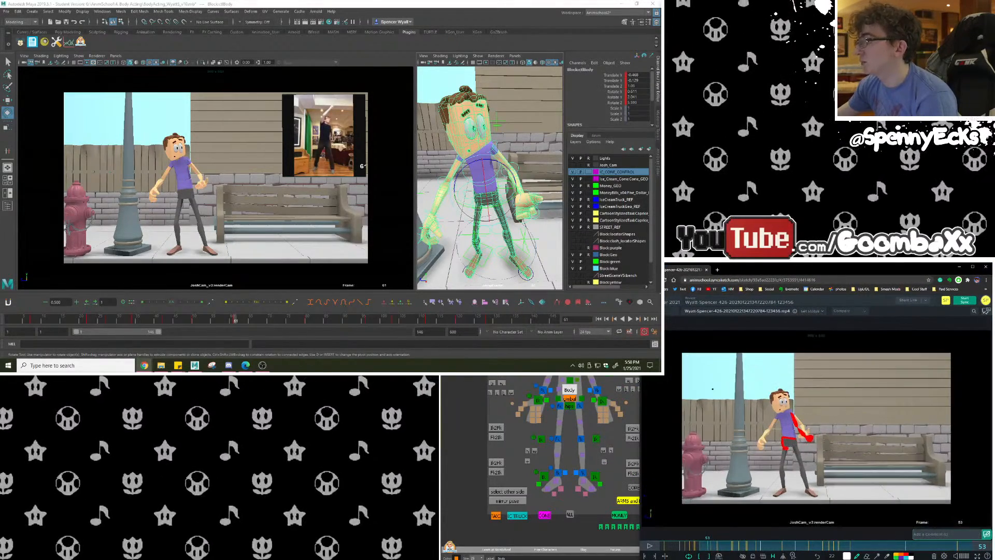
left_click(470, 442)
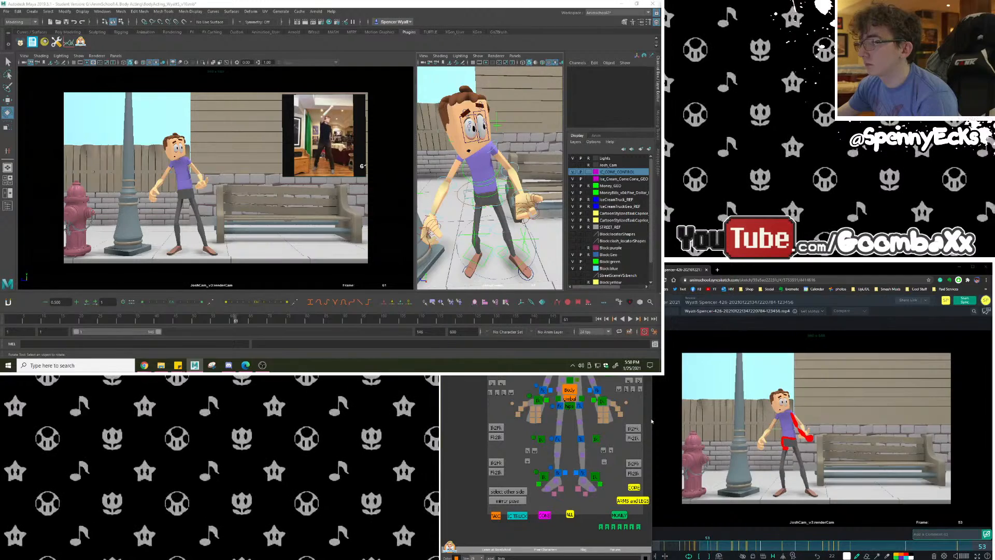
left_click_drag(651, 420, 636, 422)
middle_click_drag(603, 425, 578, 427, "alt")
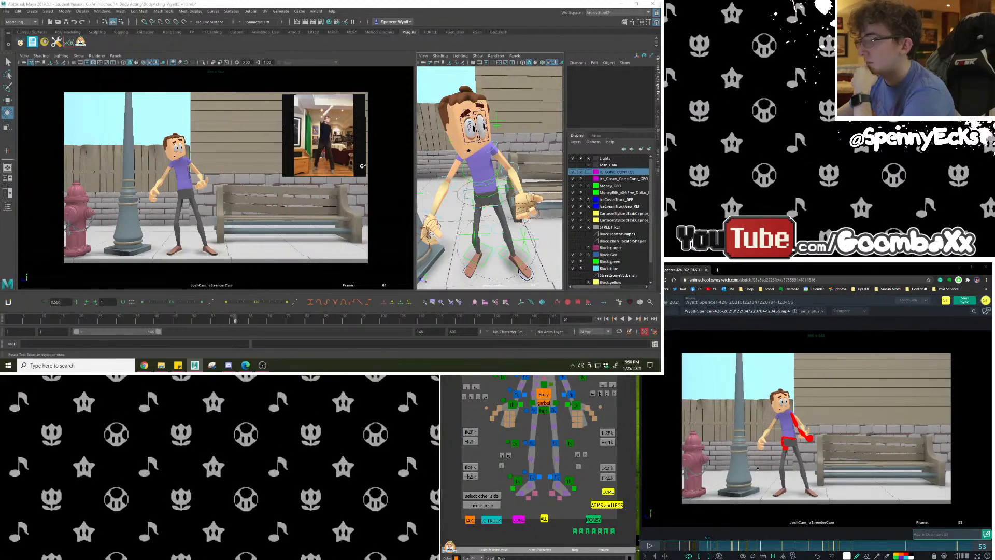
Rotate the character's left upper arm outward toward the bench at frame 61 and turn the left hand to open its palm.
left_click(495, 148)
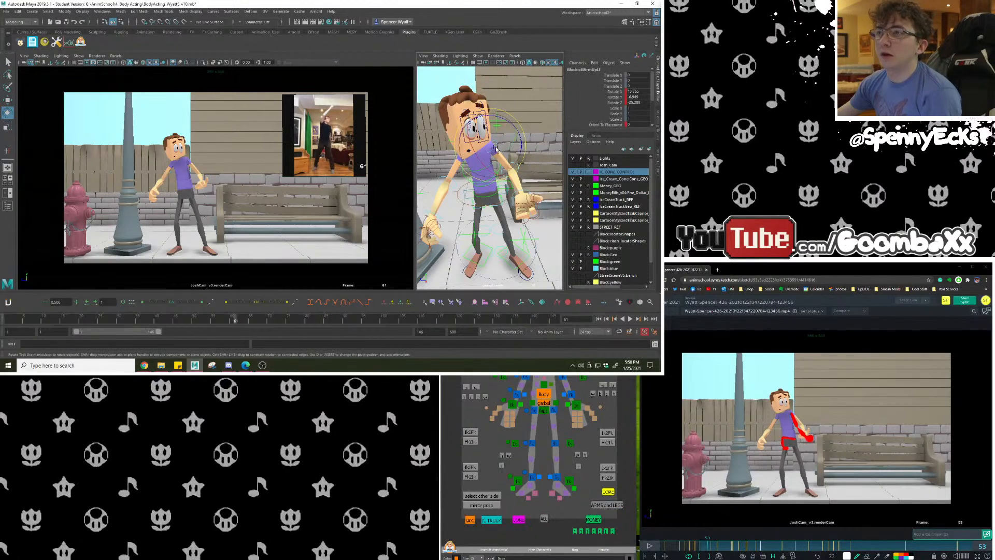
mouse_move(500, 125)
left_mouse_down()
mouse_move(512, 120)
mouse_move(496, 143)
left_mouse_up()
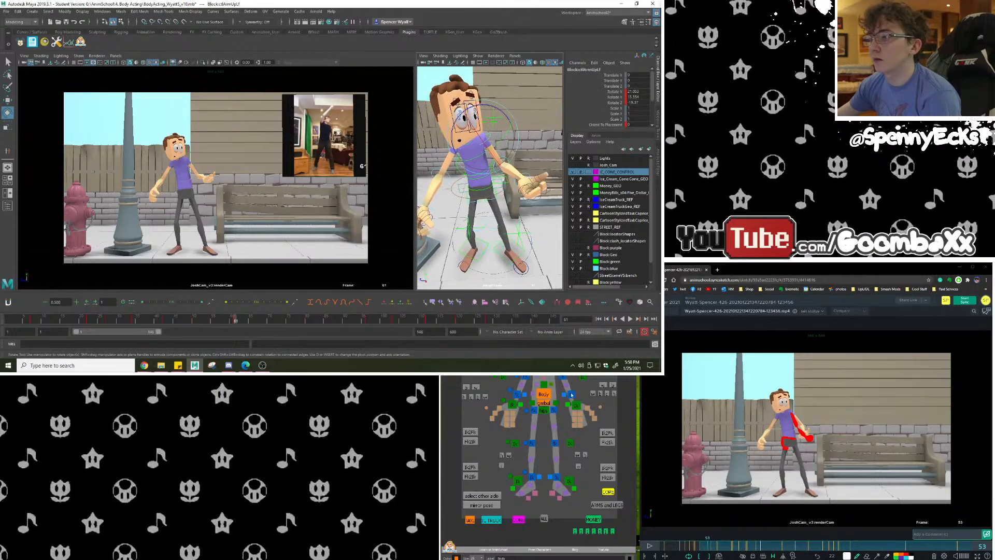
left_click(572, 395)
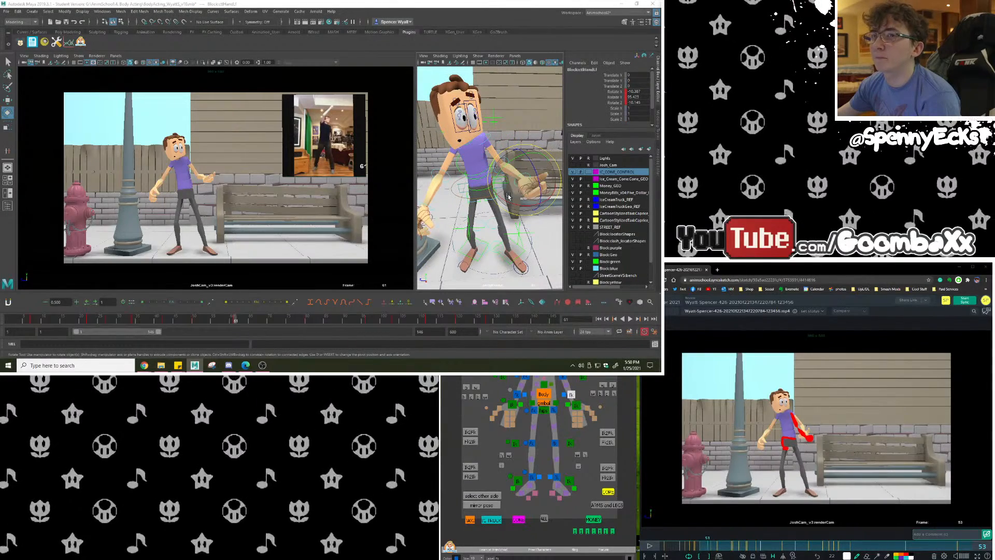
left_click_drag(508, 196, 518, 204)
mouse_move(514, 169)
left_mouse_down()
mouse_move(539, 170)
mouse_move(511, 172)
mouse_move(521, 186)
mouse_move(538, 181)
mouse_move(516, 181)
mouse_move(528, 171)
left_mouse_up()
key("ctrl+z")
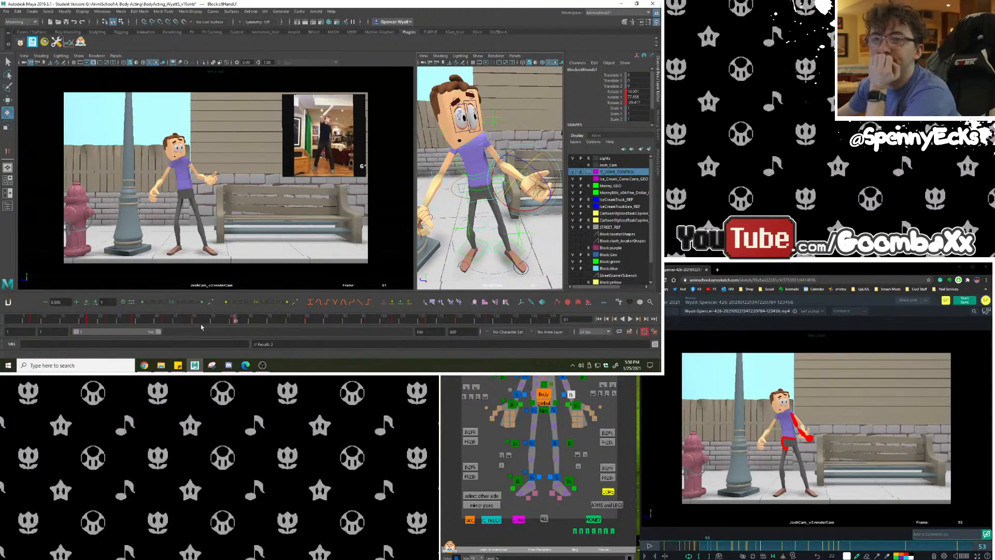
Consult the draw-over note at frame 56 and blend the body control at frame 70 toward the following pose.
left_click_drag(246, 321, 307, 324)
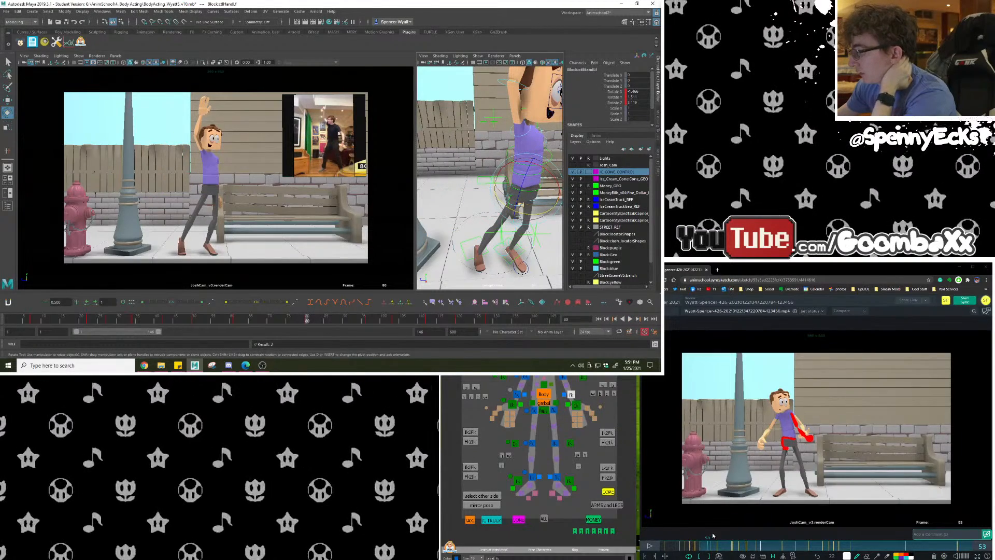
left_click_drag(707, 546, 712, 547)
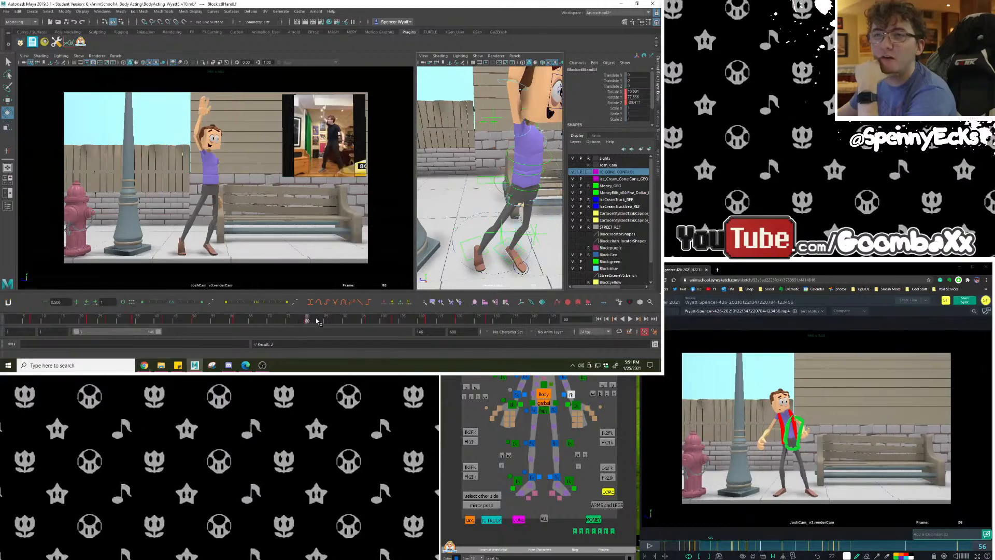
left_click(261, 321)
mouse_move(261, 320)
left_mouse_down()
mouse_move(309, 319)
mouse_move(243, 322)
mouse_move(282, 322)
mouse_move(269, 321)
left_mouse_up()
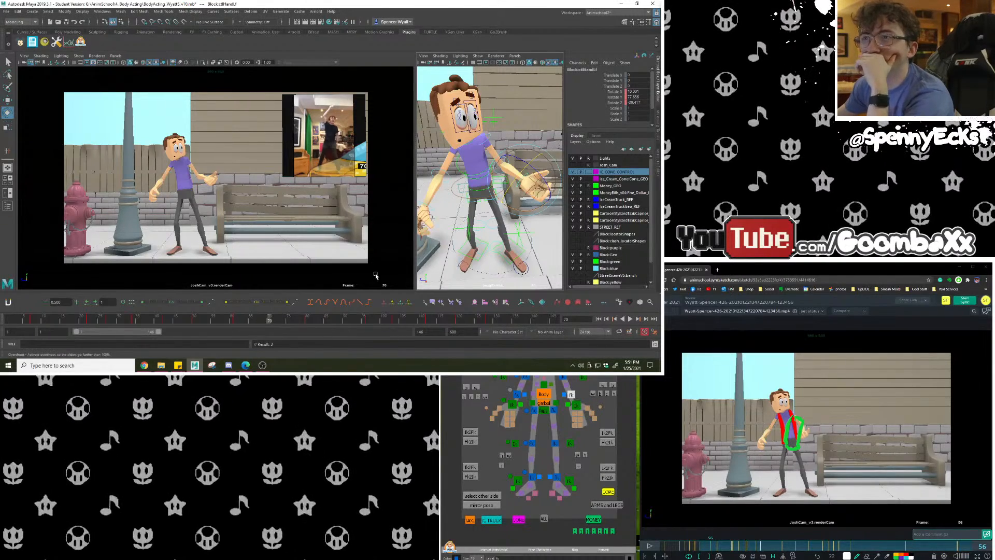
left_click(542, 395)
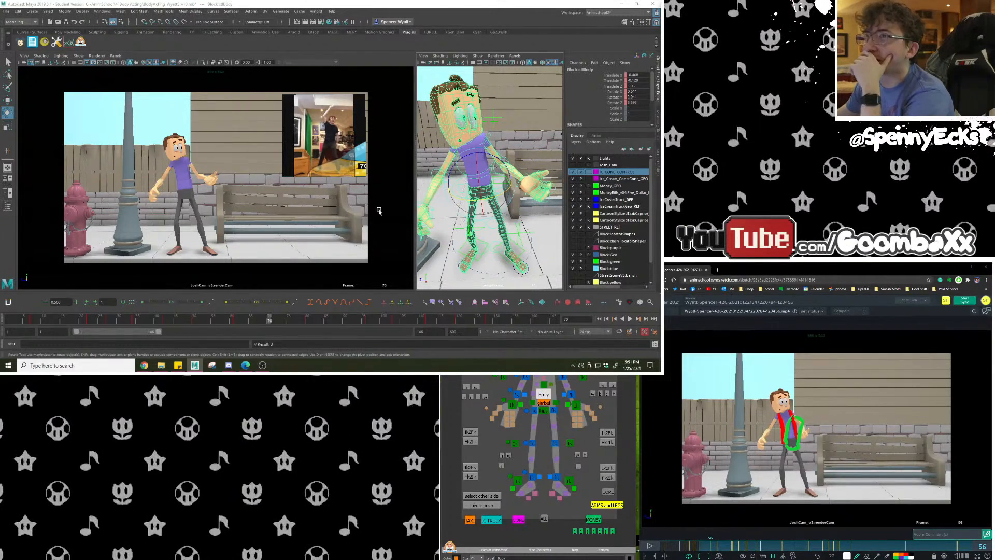
left_click(256, 303)
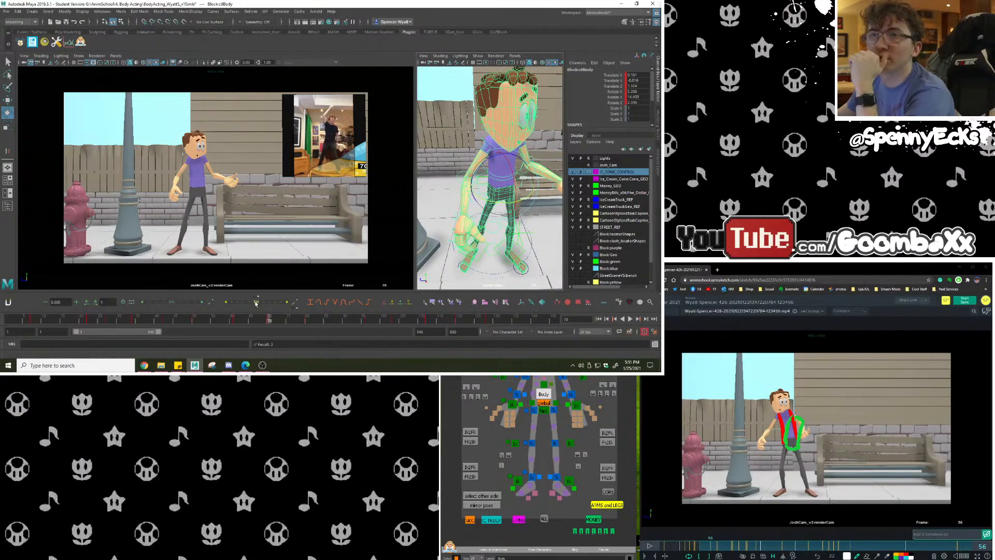
Lower the body slightly at frame 70 and reposition both knee pole vectors to bring the knees closer together.
left_click(10, 102)
right_click_drag(510, 209, 500, 168, "alt")
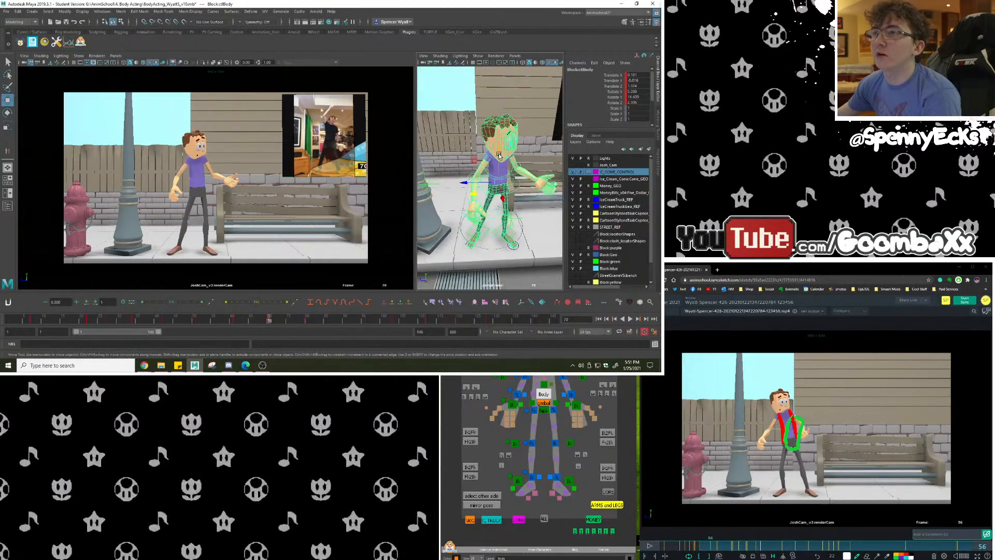
left_click_drag(496, 153, 497, 160)
left_click_drag(501, 193, 506, 176, "alt")
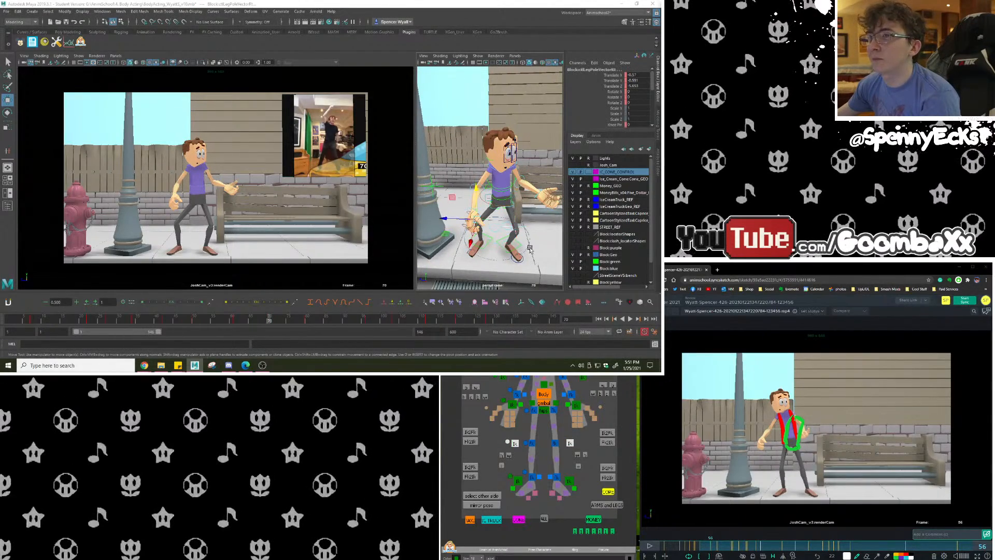
left_click_drag(529, 249, 525, 260, "alt")
left_click_drag(453, 238, 462, 248)
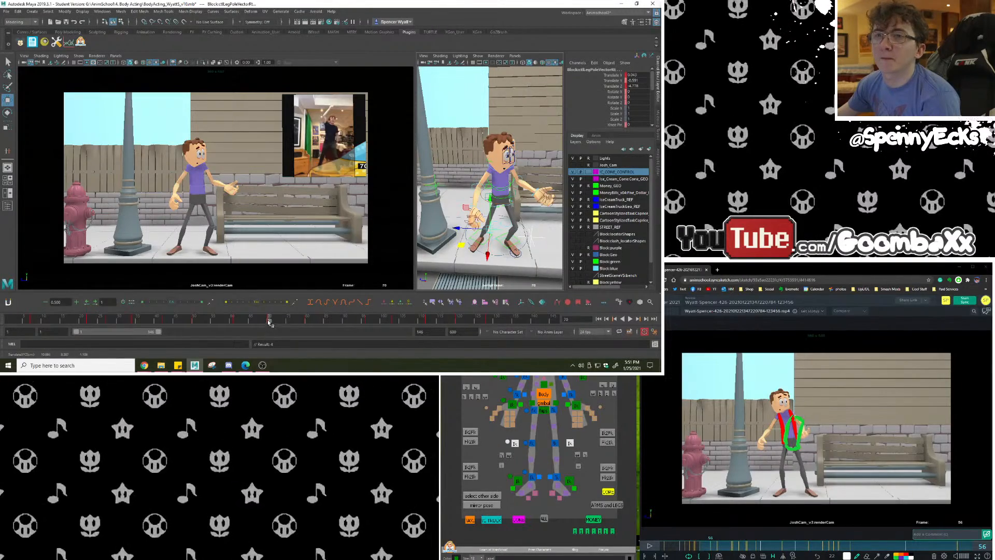
Select the left arm controls, blend them toward the following pose at frame 71, and scrub back to frame 70 to compare.
mouse_move(269, 320)
left_mouse_down()
mouse_move(243, 322)
mouse_move(305, 331)
mouse_move(247, 333)
mouse_move(299, 338)
mouse_move(264, 329)
mouse_move(273, 329)
left_mouse_up()
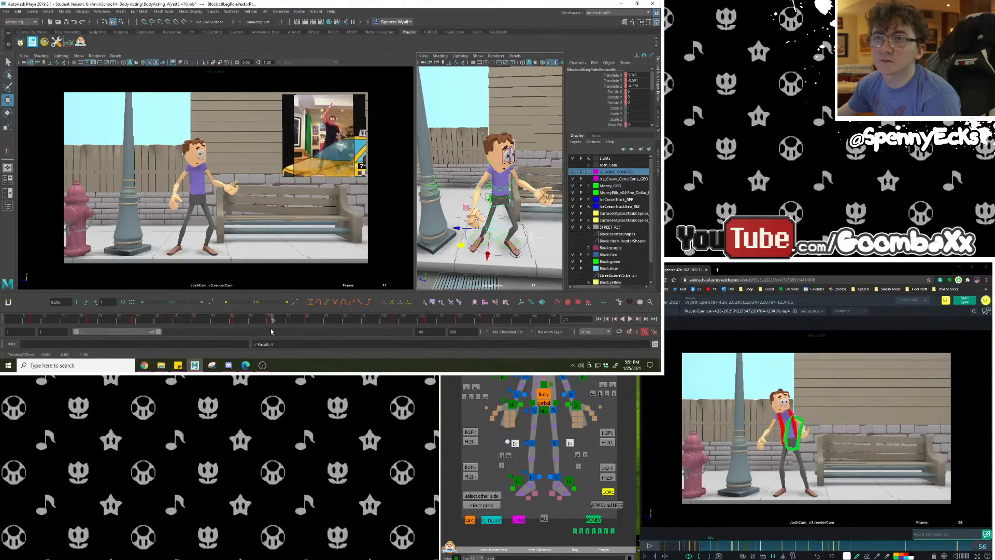
left_click(571, 394)
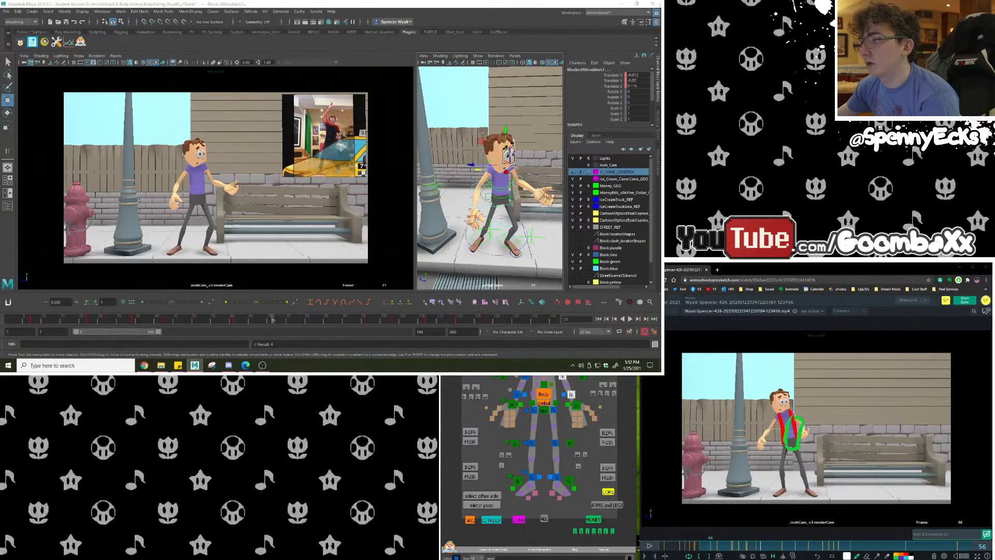
left_click(553, 358, "shift")
left_click(273, 303)
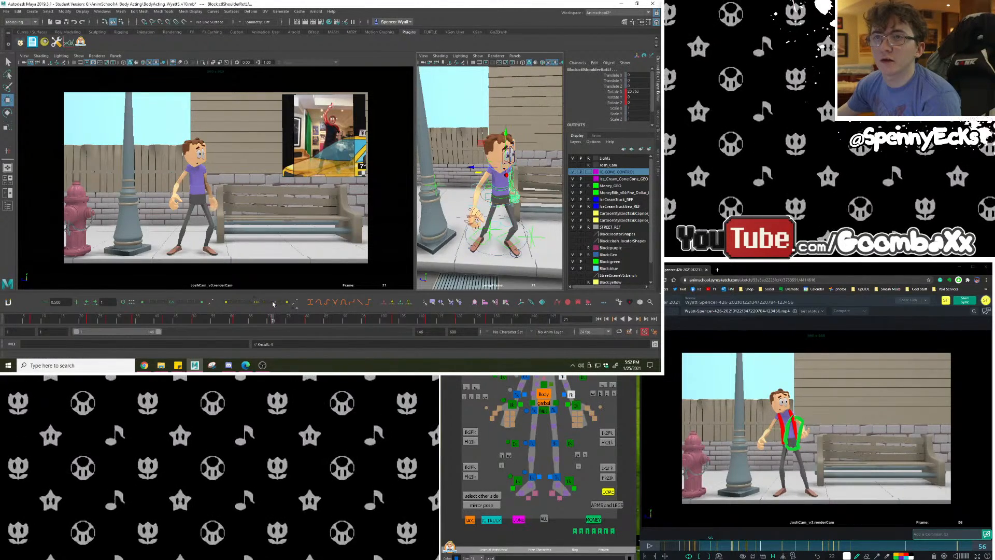
mouse_move(271, 321)
left_mouse_down()
mouse_move(262, 321)
mouse_move(299, 322)
mouse_move(257, 322)
mouse_move(312, 330)
mouse_move(268, 327)
left_mouse_up()
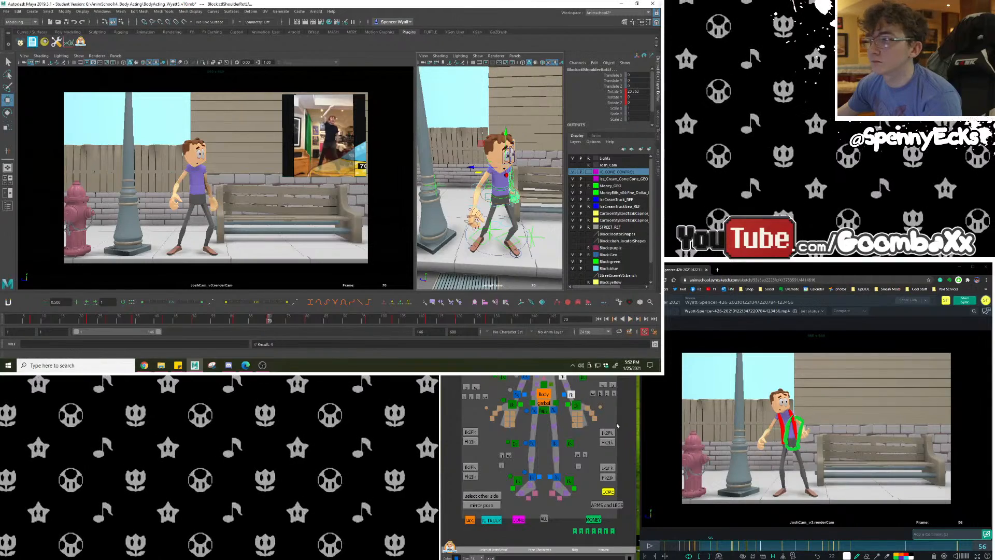
Select the right arm controls at frame 70, blend them toward the following raised-arm pose, and scrub to check the motion.
left_click(518, 394)
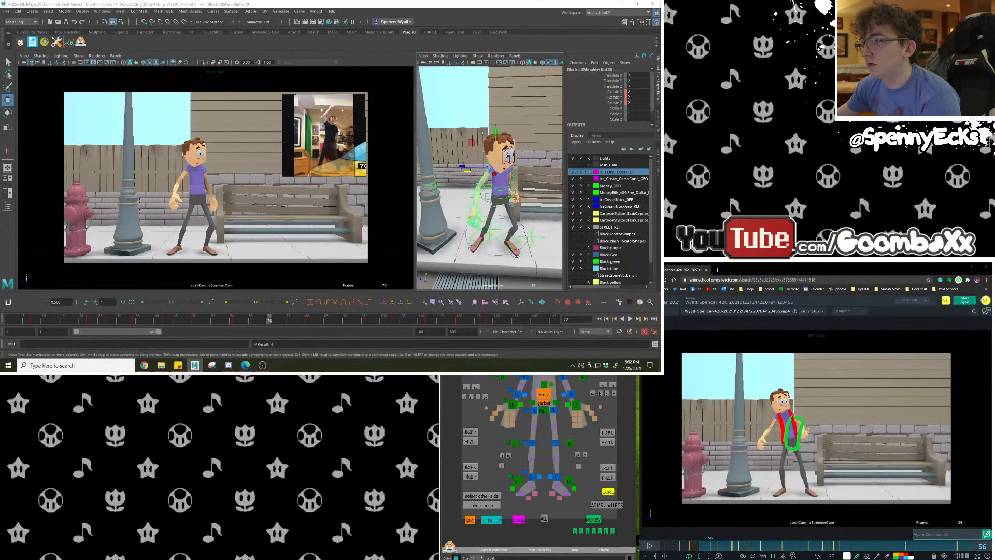
left_click(516, 394)
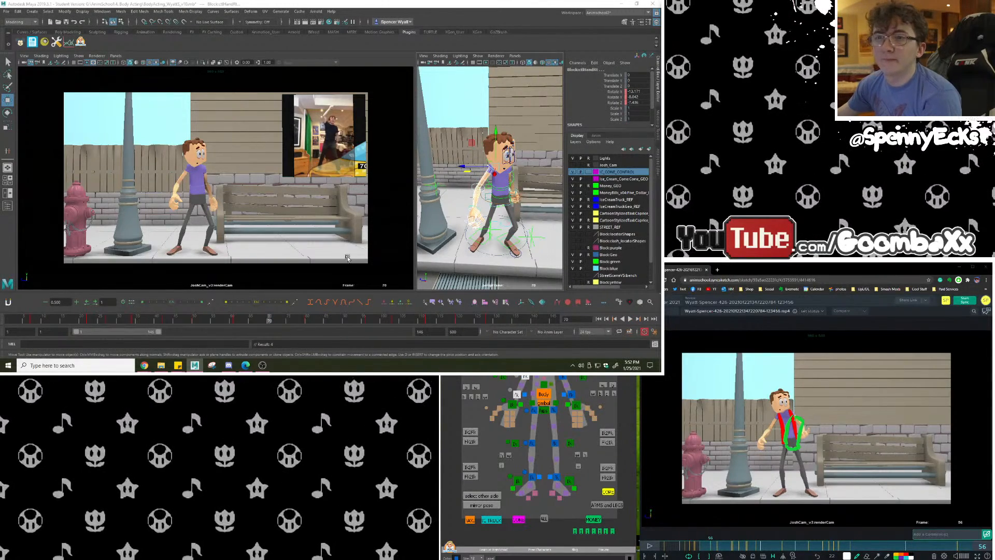
left_click(245, 303)
mouse_move(257, 318)
left_mouse_down()
mouse_move(277, 320)
mouse_move(269, 322)
left_mouse_up()
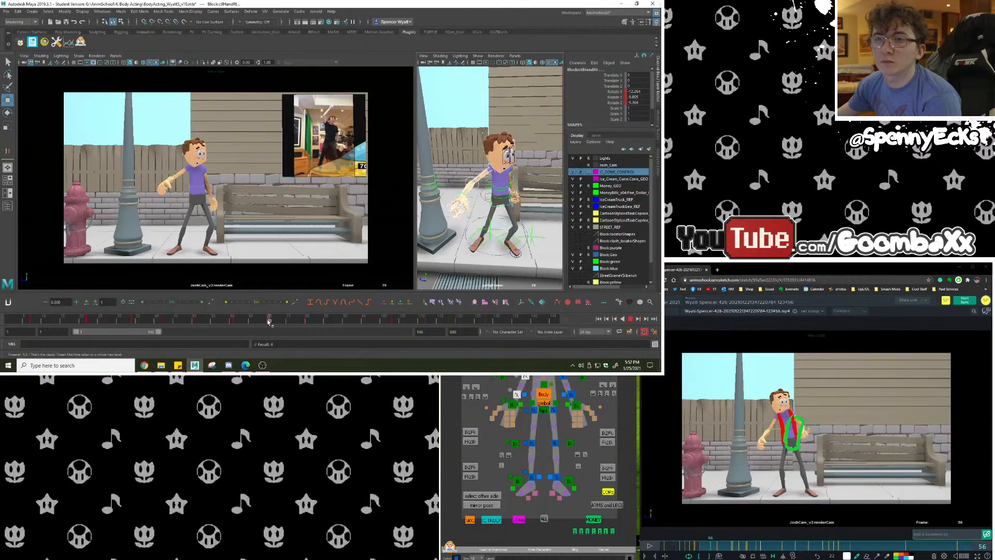
Undo the last right arm blends at frame 70, blend the arm only partway toward the raised-arm pose, and scrub to check.
key("ctrl+z")
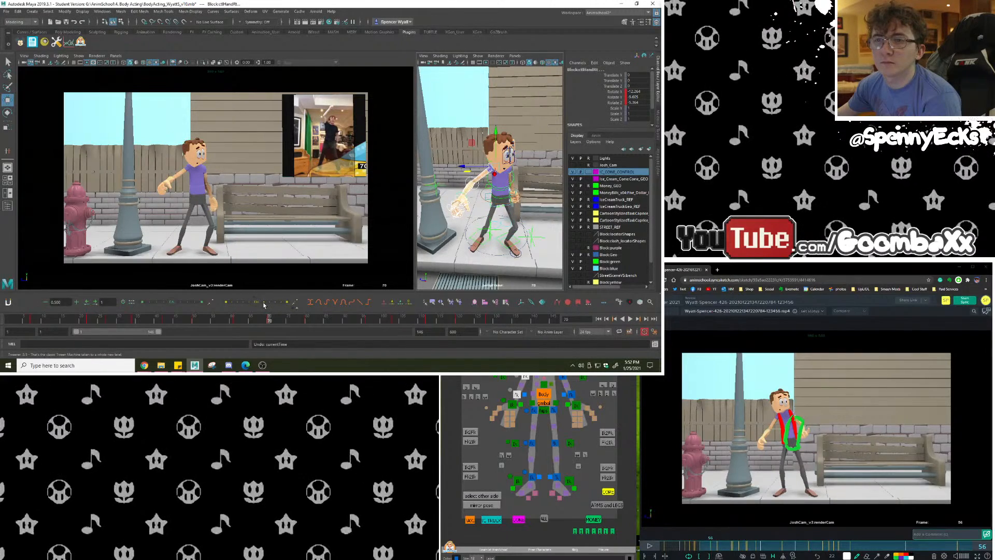
left_click(267, 305)
key("ctrl+z")
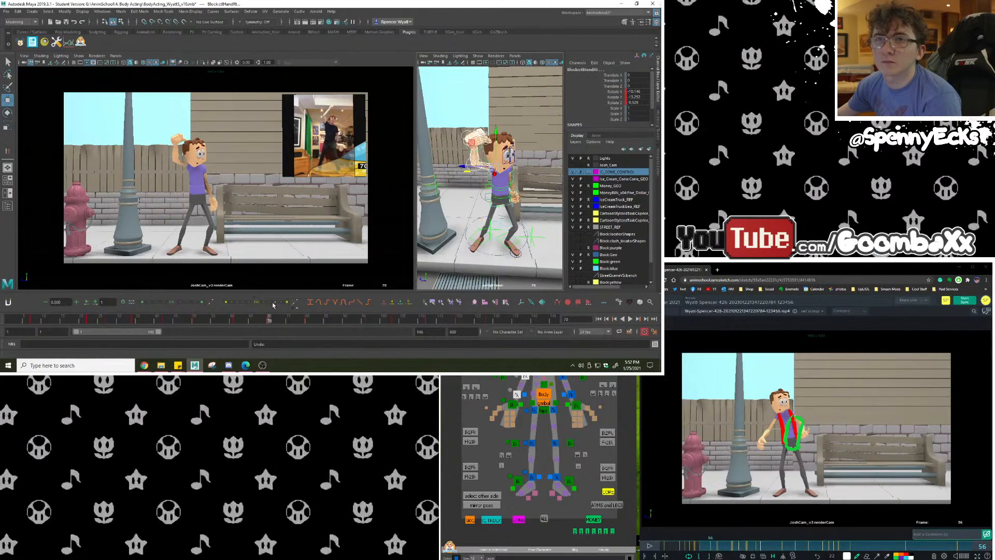
left_click(263, 305)
left_click(256, 305)
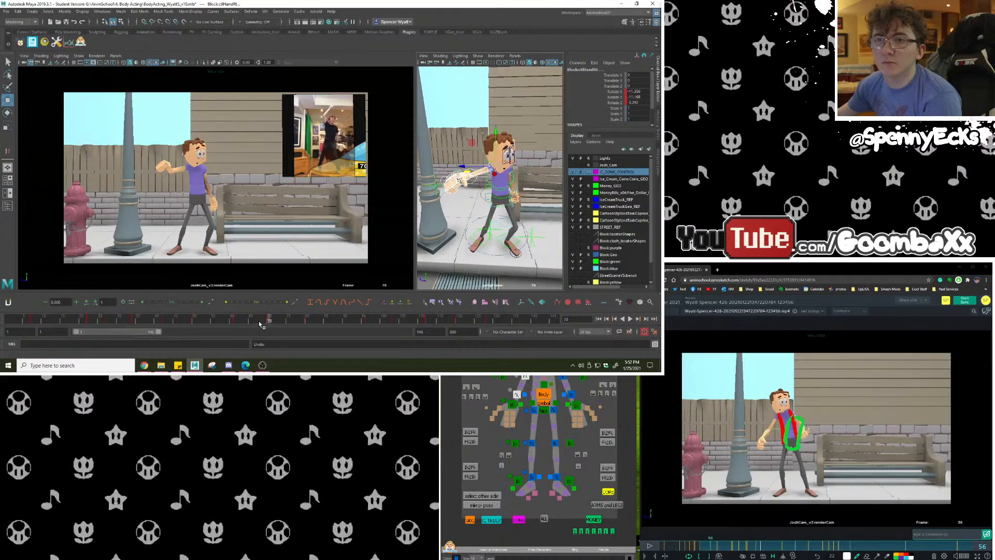
key("alt+v")
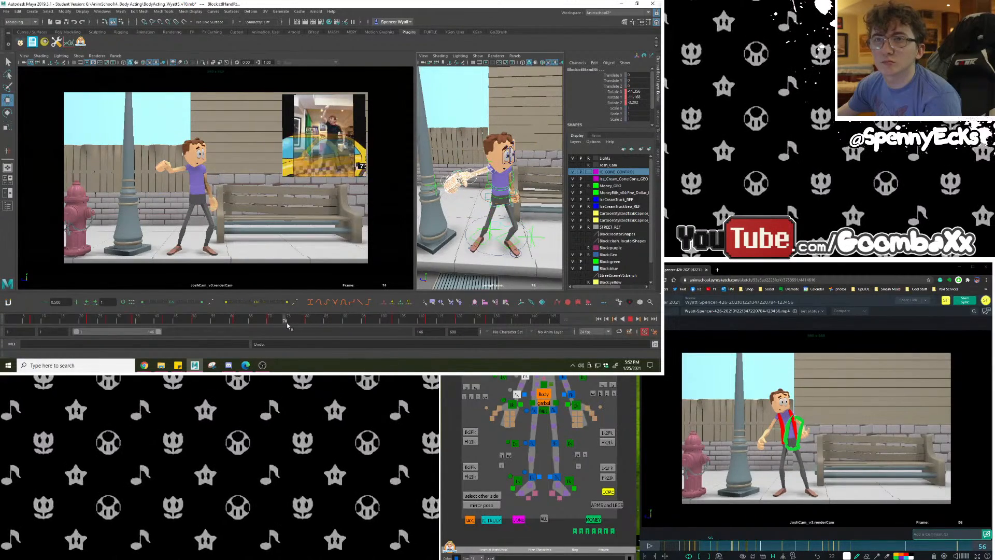
mouse_move(287, 322)
left_mouse_down()
mouse_move(316, 323)
mouse_move(270, 326)
left_mouse_up()
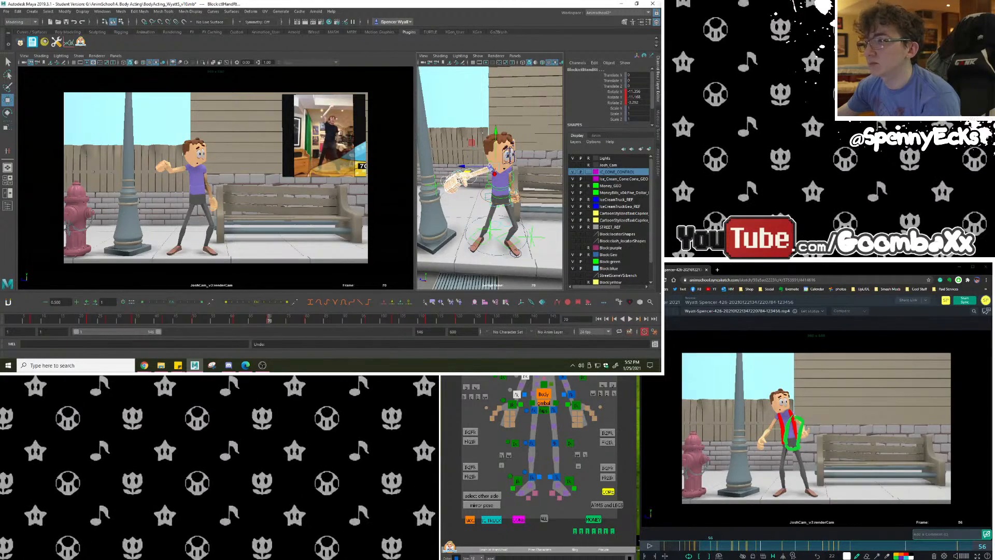
Rotate the right upper arm down across the front of the torso at frame 70 and scrub through the following frames.
left_click(534, 362)
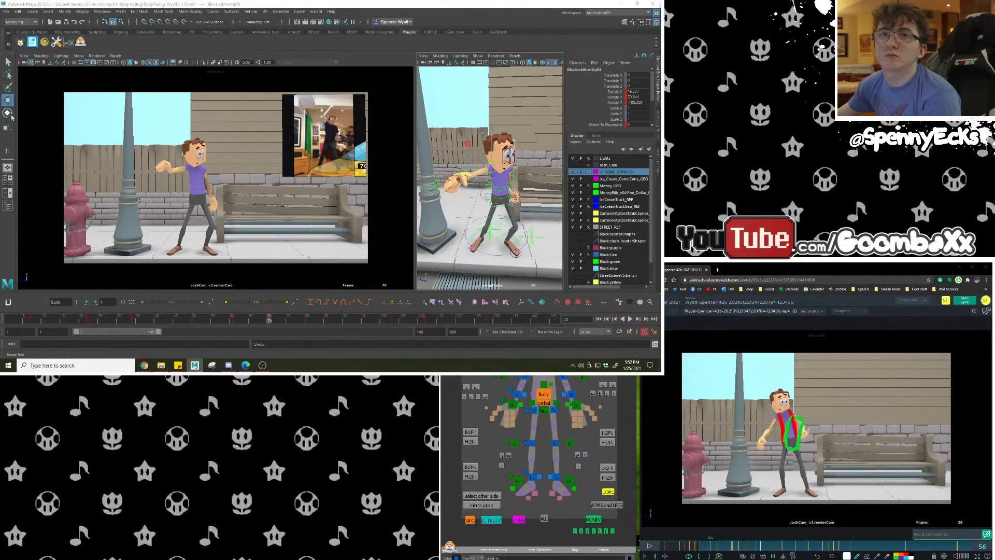
key("e")
left_click_drag(489, 168, 506, 190)
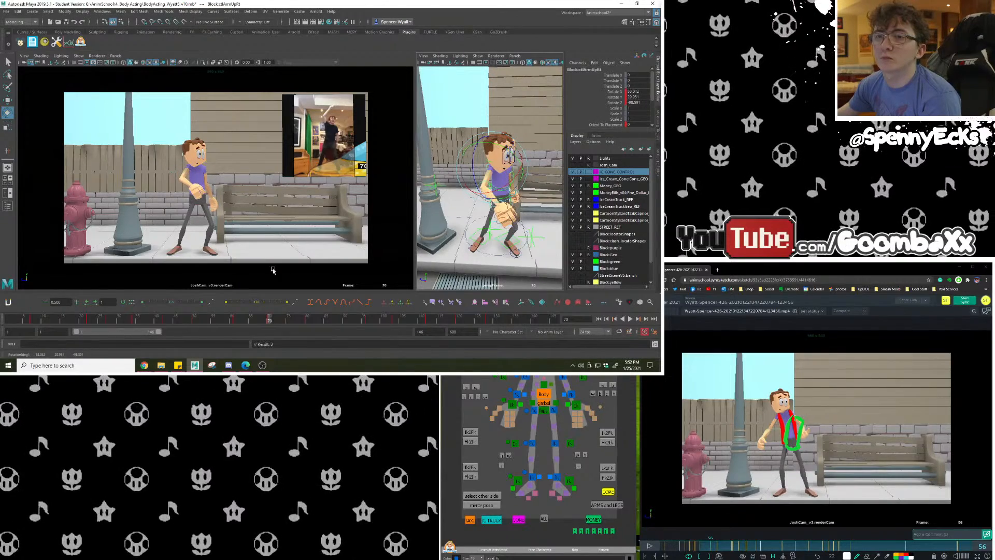
key("alt+v")
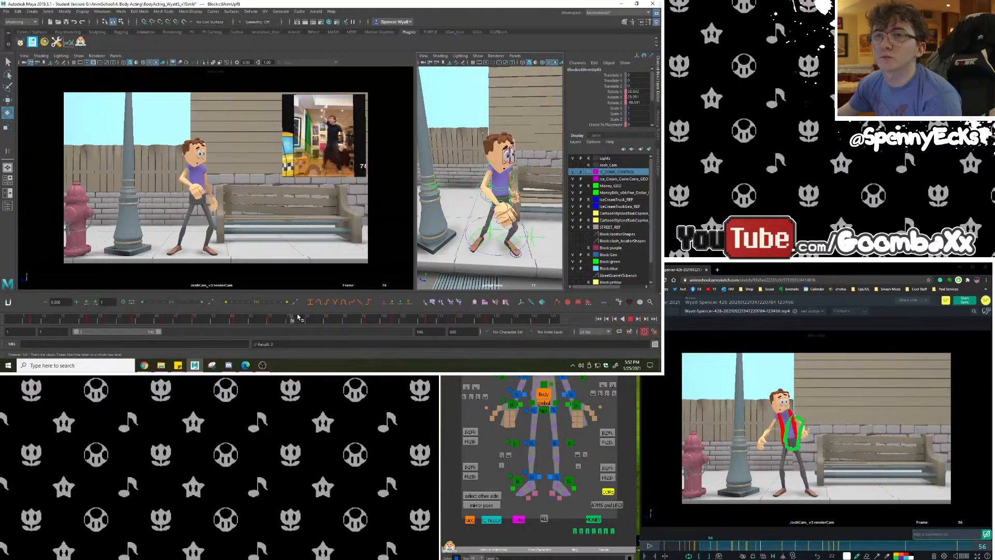
left_click_drag(312, 317, 269, 317)
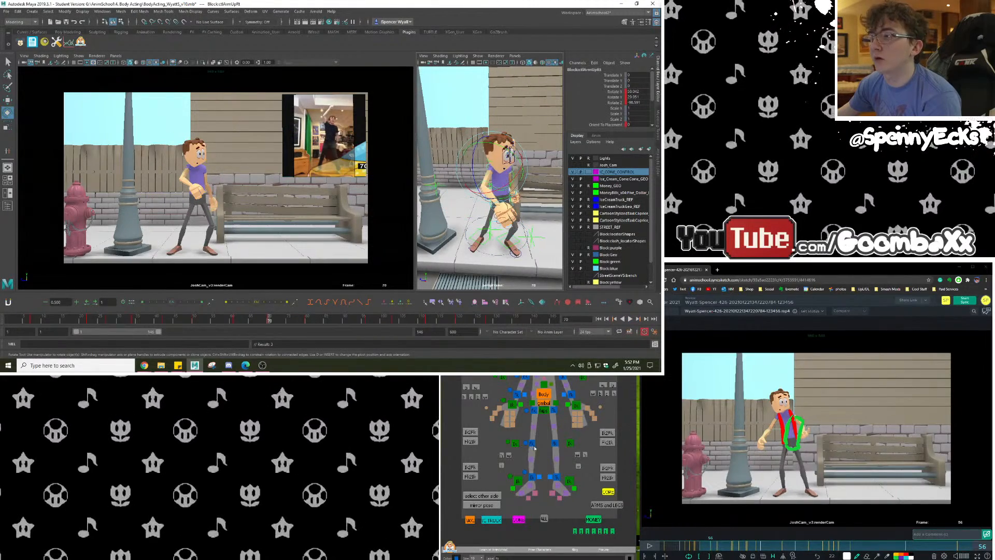
Rotate the right forearm and right hand at frame 70 to refine the lowered arm, keying each control.
left_click(527, 378)
left_click_drag(489, 192, 491, 194)
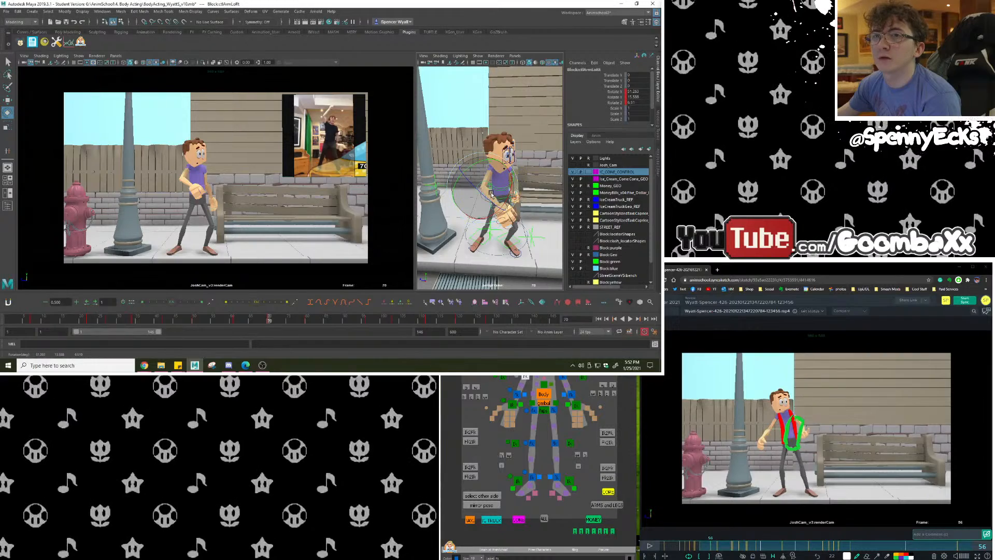
key("s")
left_click(517, 394)
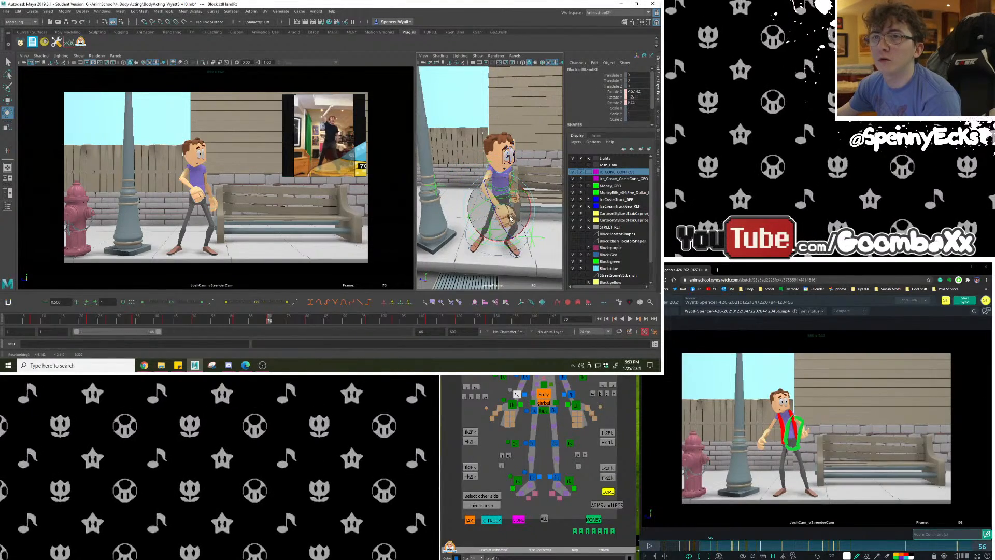
key("s")
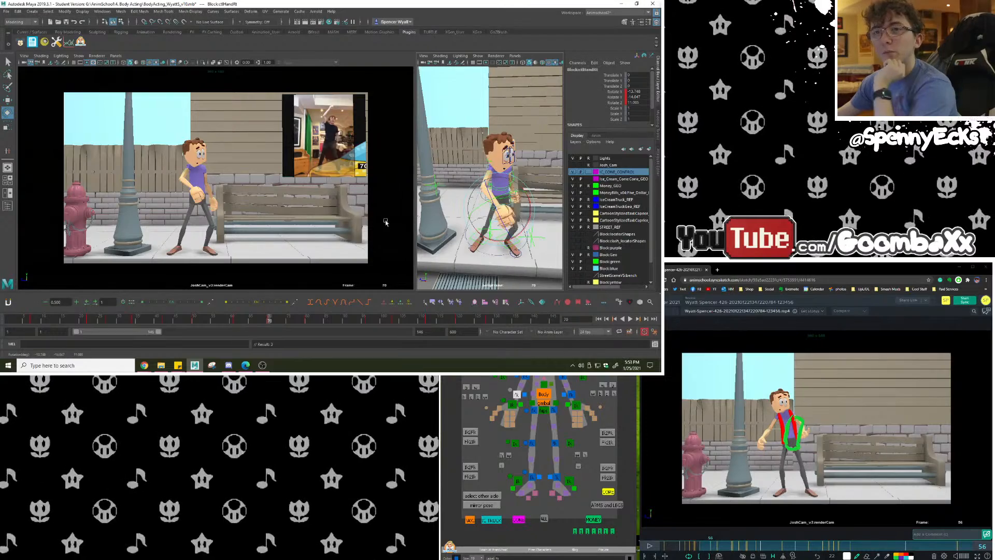
Go to frame 80, consult the draw-over note at frame 63, and reposition the left foot with its roll set to 0.
key("alt+v")
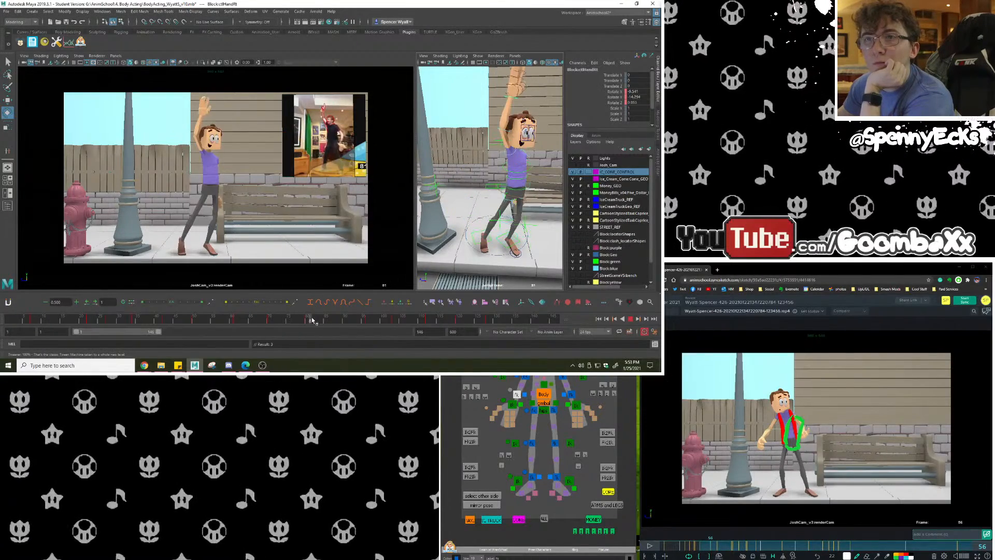
mouse_move(315, 323)
left_mouse_down()
mouse_move(264, 322)
mouse_move(371, 328)
mouse_move(308, 328)
left_mouse_up()
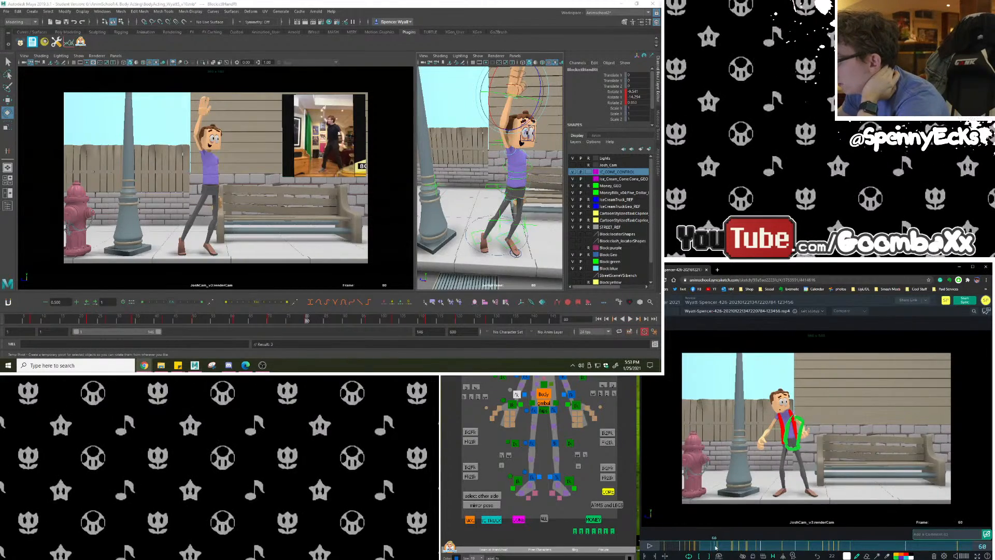
left_click_drag(713, 546, 718, 549)
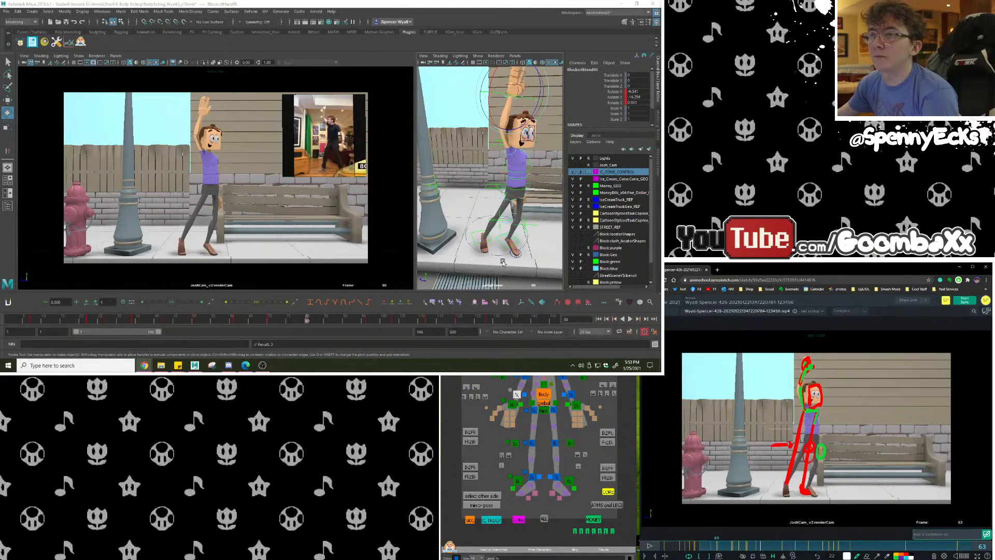
left_click(517, 247)
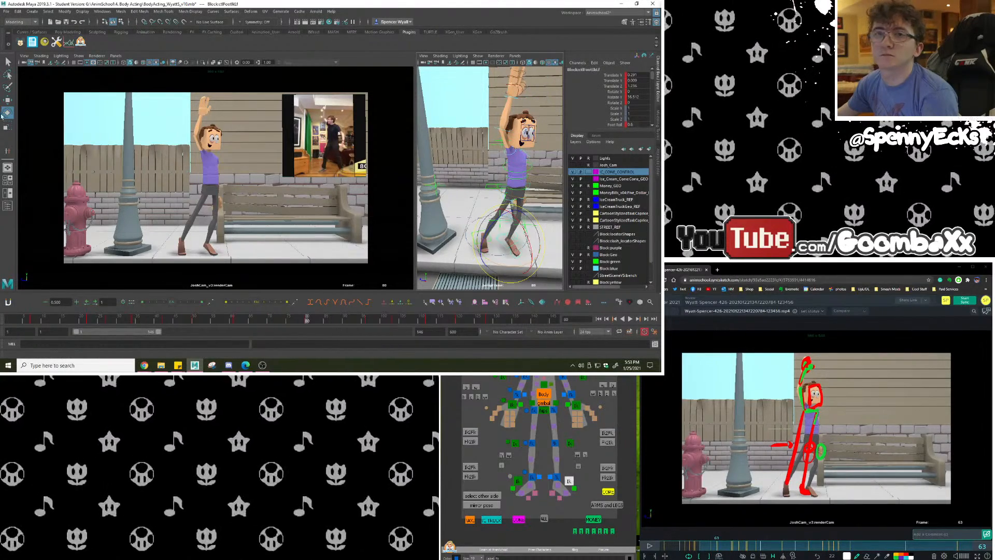
left_click(7, 99)
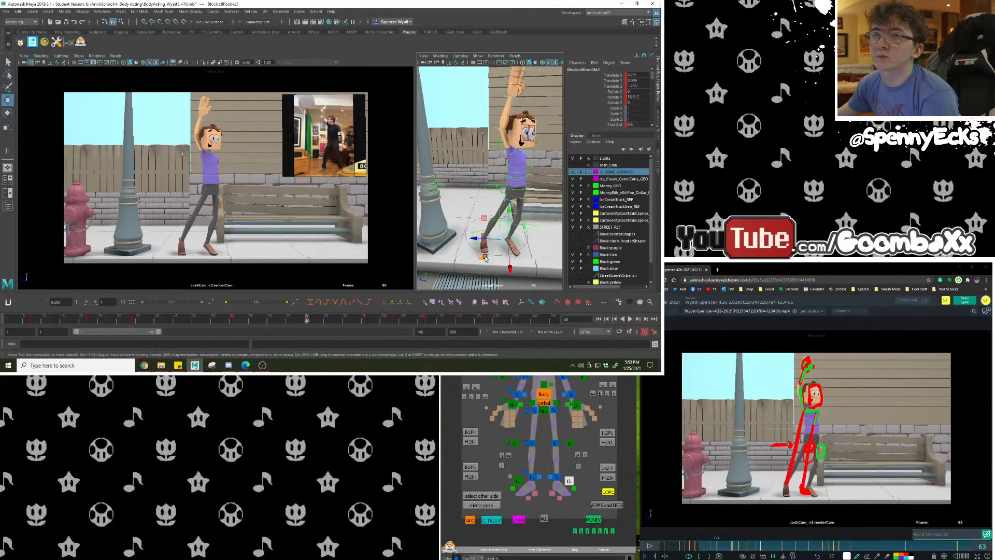
left_click_drag(486, 258, 485, 257)
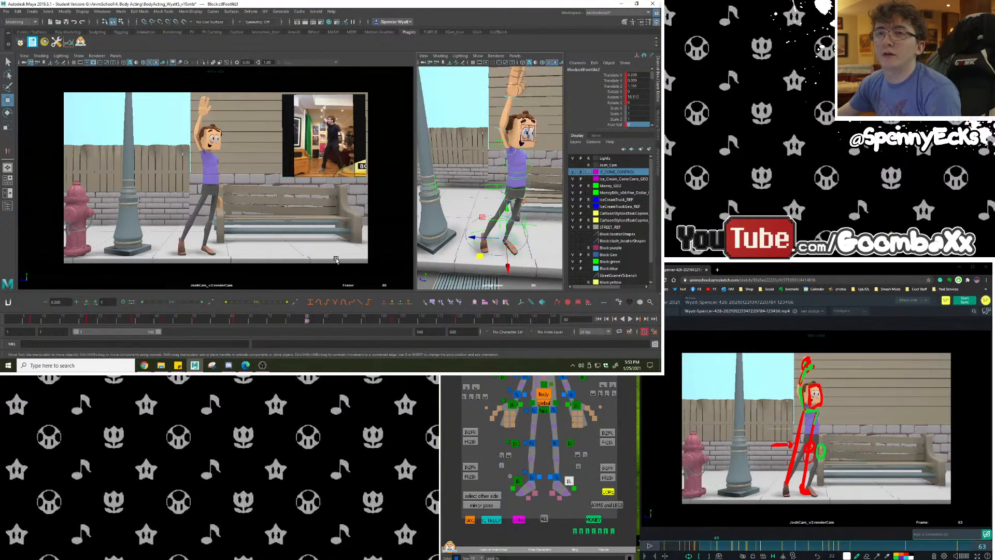
Refine the left foot's placement at frame 80, checking the stance from other angles.
left_click_drag(518, 217, 499, 212, "alt")
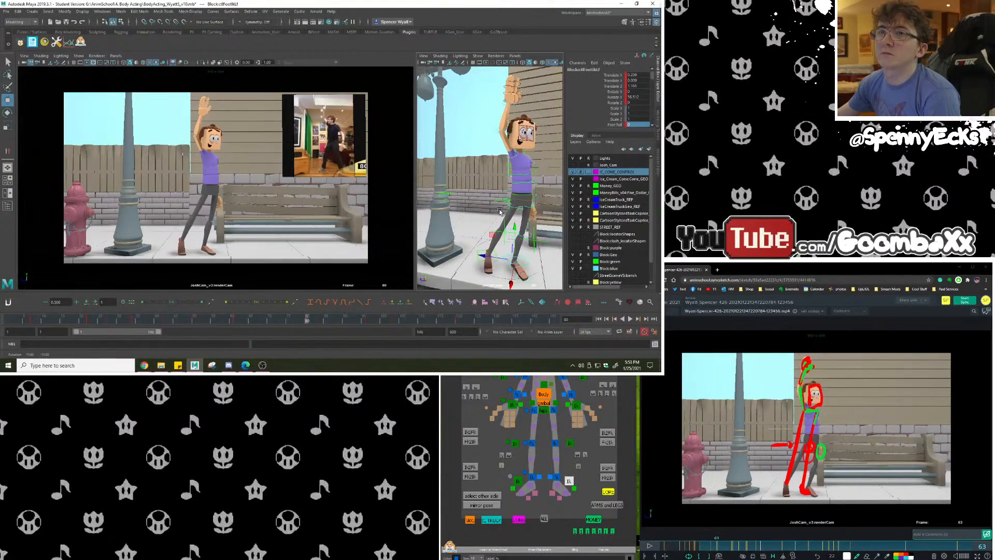
left_click(533, 270)
key("ctrl+z")
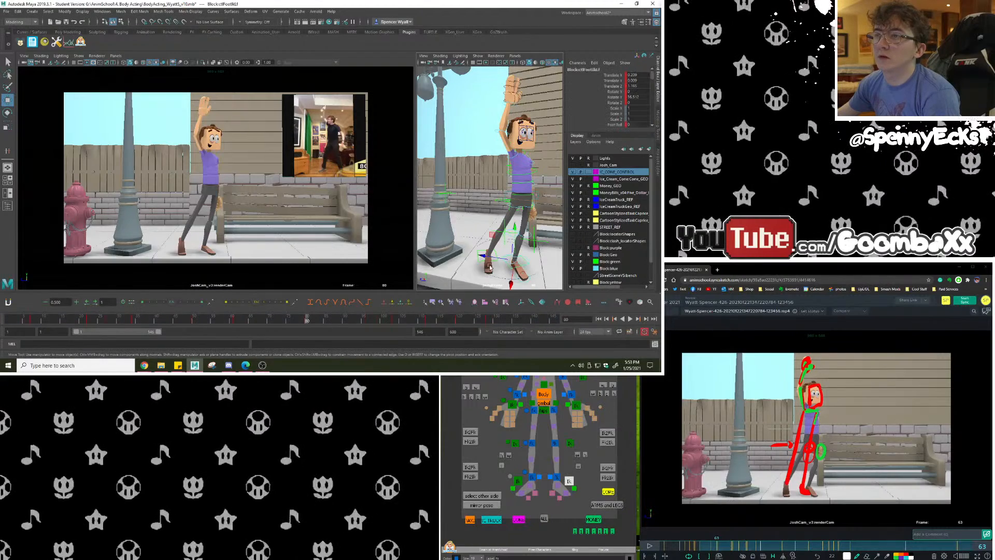
left_click(5, 113)
left_click(8, 100)
left_click_drag(495, 228, 490, 258, "alt")
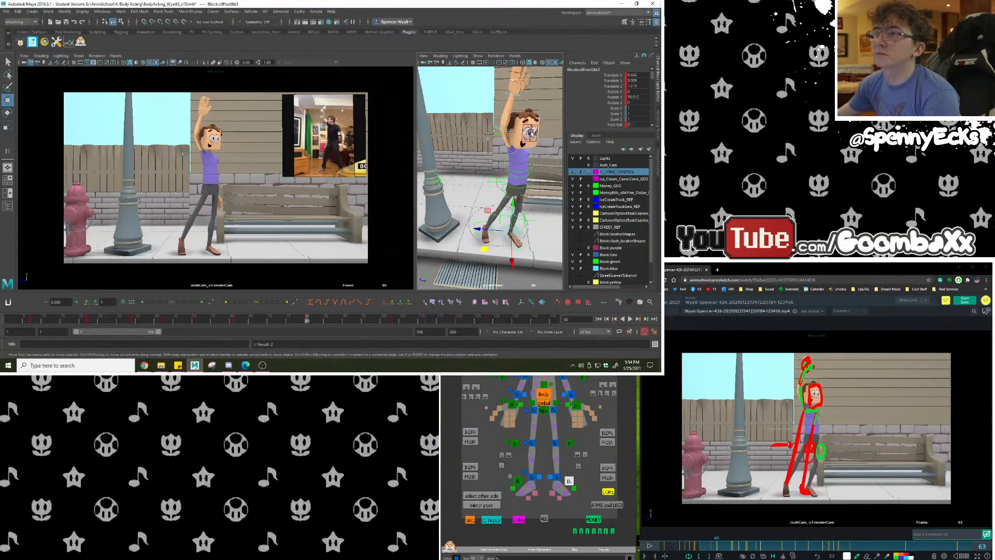
Rotate the head control at frame 80 to match the head angle in the draw-over, and scrub to check the motion.
middle_click_drag(530, 133, 528, 135, "alt")
left_click(544, 337)
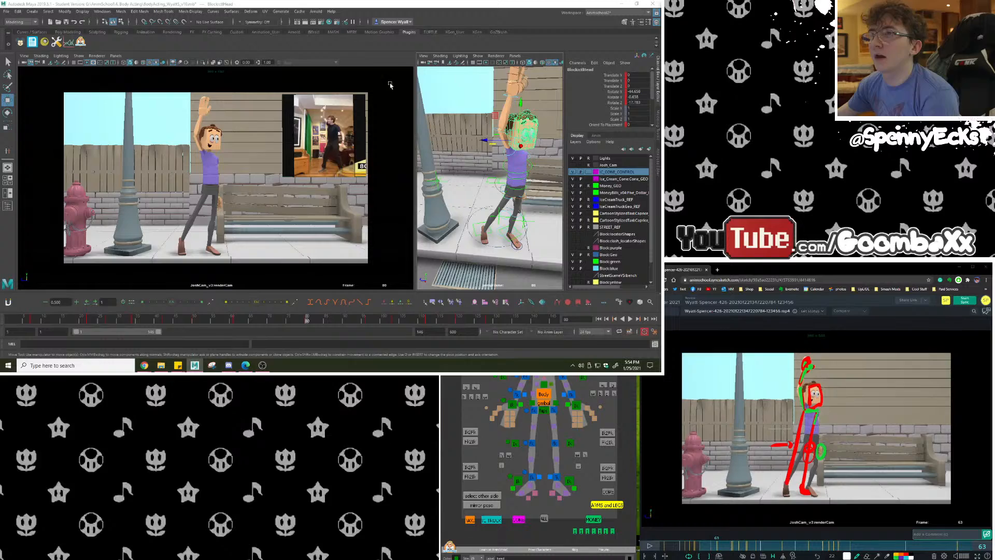
left_click(7, 115)
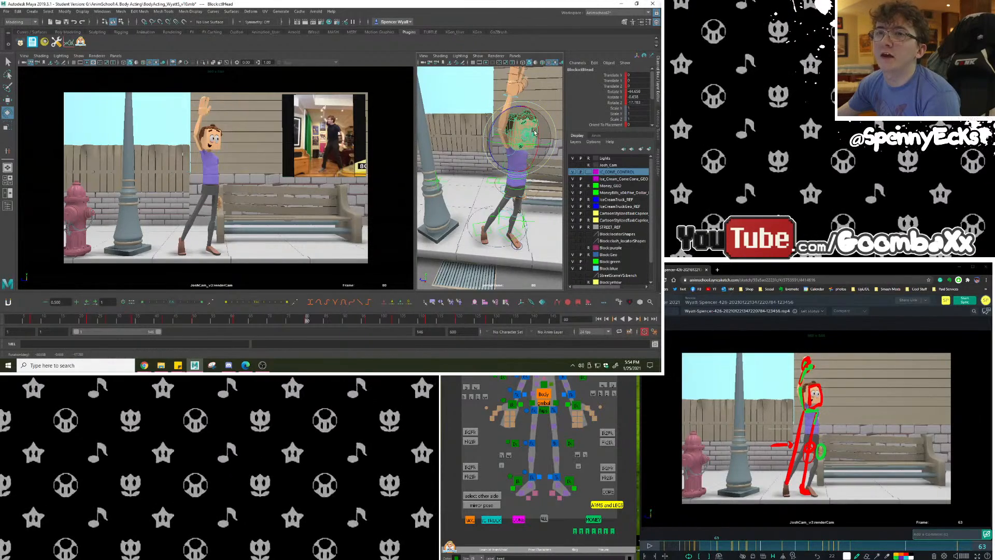
mouse_move(534, 133)
left_mouse_down()
mouse_move(497, 118)
mouse_move(510, 140)
mouse_move(537, 124)
left_mouse_up()
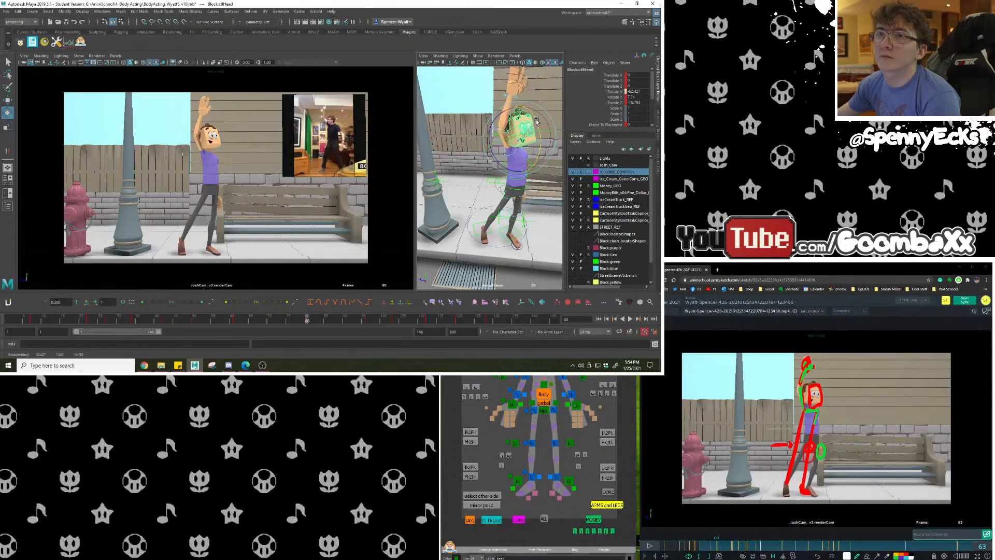
left_click_drag(536, 121, 493, 125)
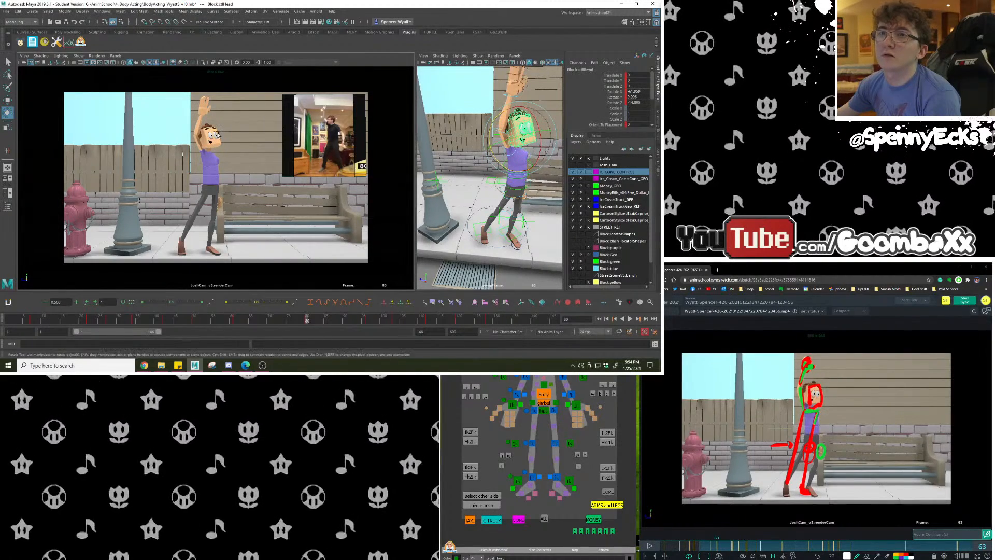
left_click(232, 104)
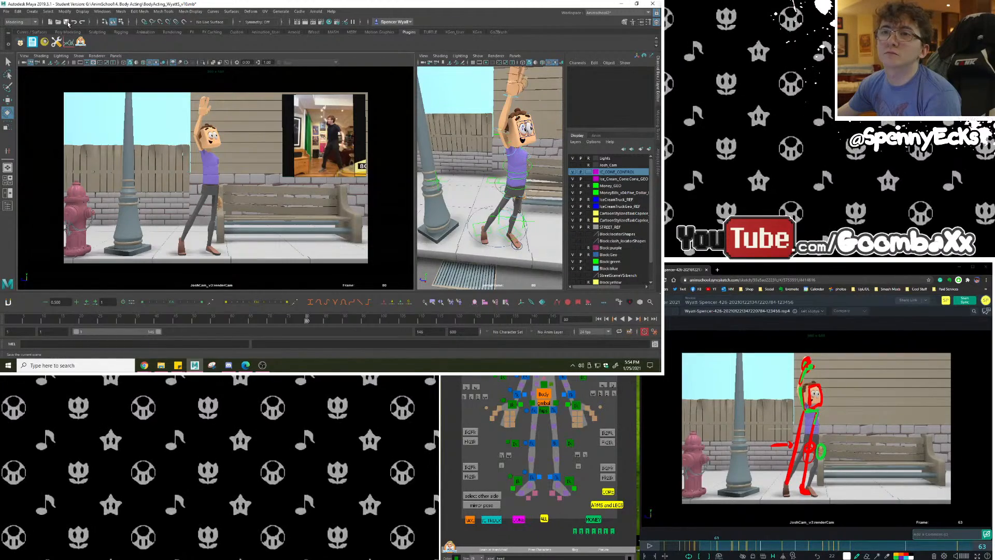
left_click_drag(512, 110, 524, 132, "alt")
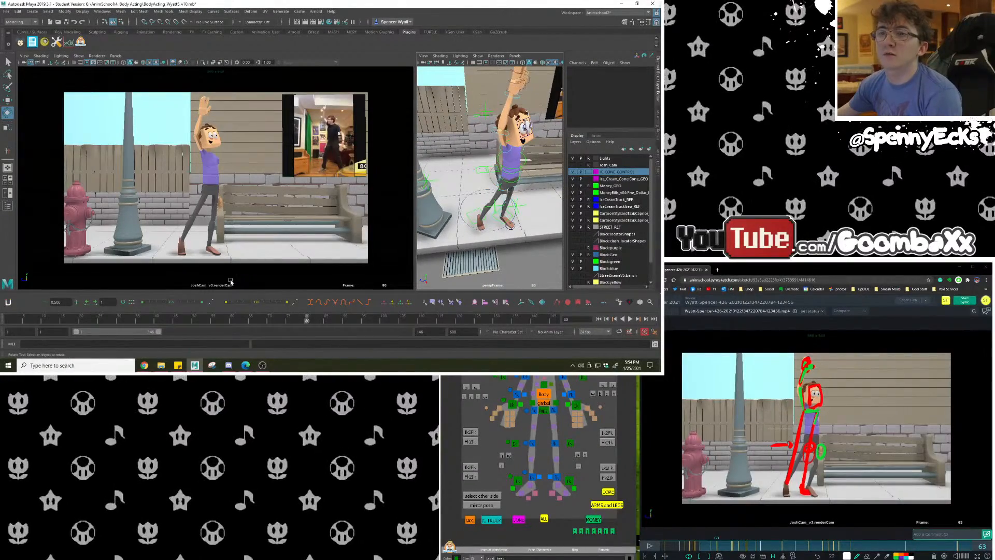
left_click_drag(289, 318, 306, 332)
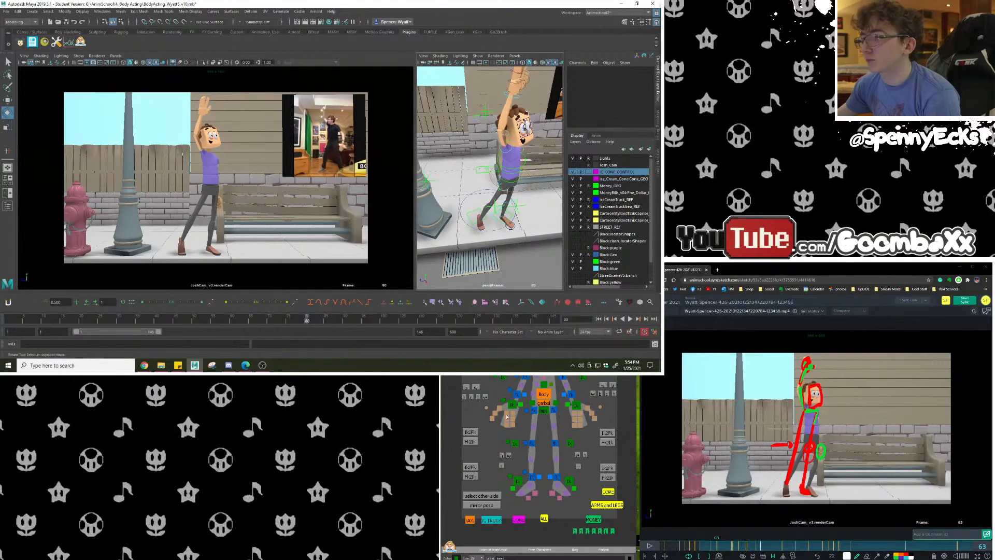
Try rotating the chest control at frame 80 while viewing the character from the side.
left_click(543, 369)
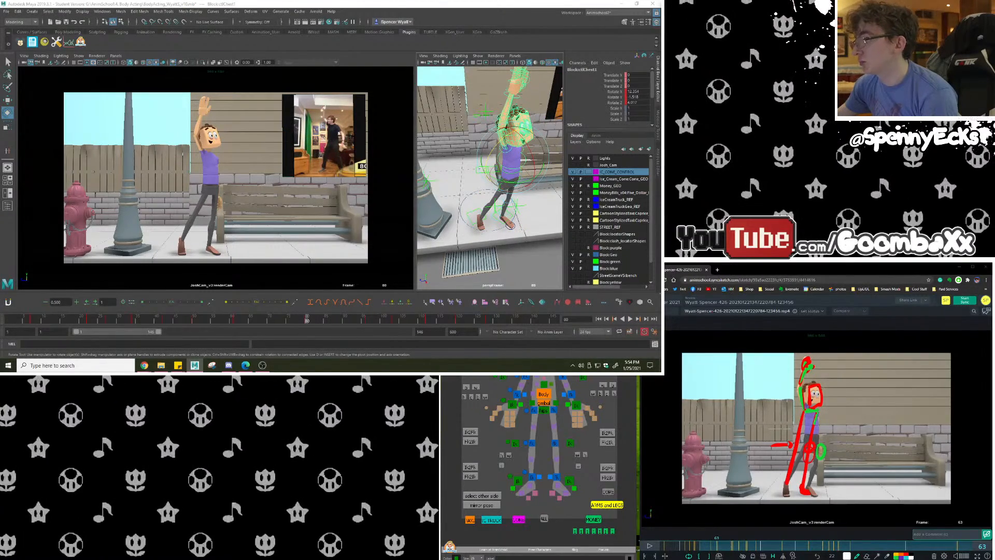
left_click_drag(523, 141, 398, 131, "alt")
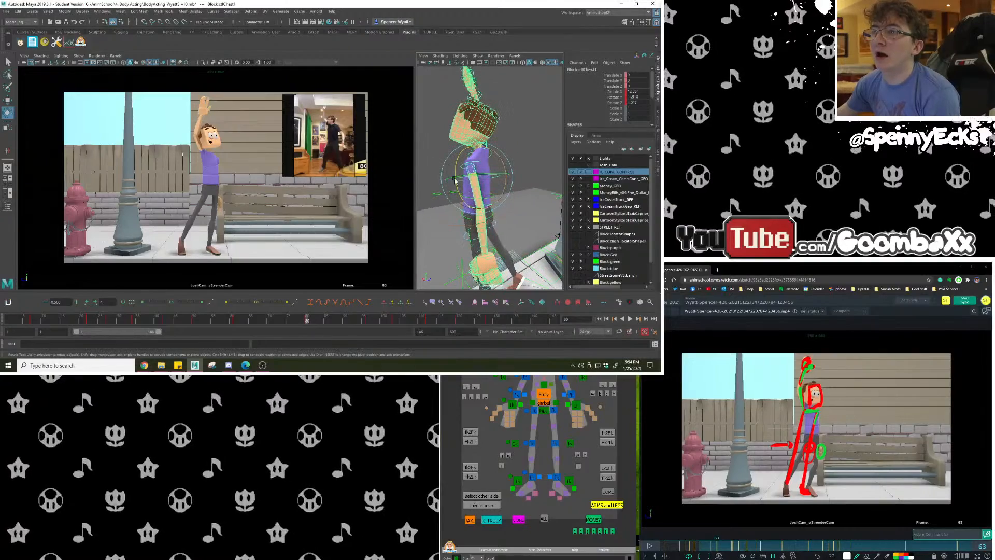
left_click_drag(455, 179, 490, 184)
key("ctrl+z")
key("ctrl+z")
Rotate the left upper arm at frame 80 to adjust how it hangs beside the torso.
left_click_drag(478, 185, 484, 185, "alt")
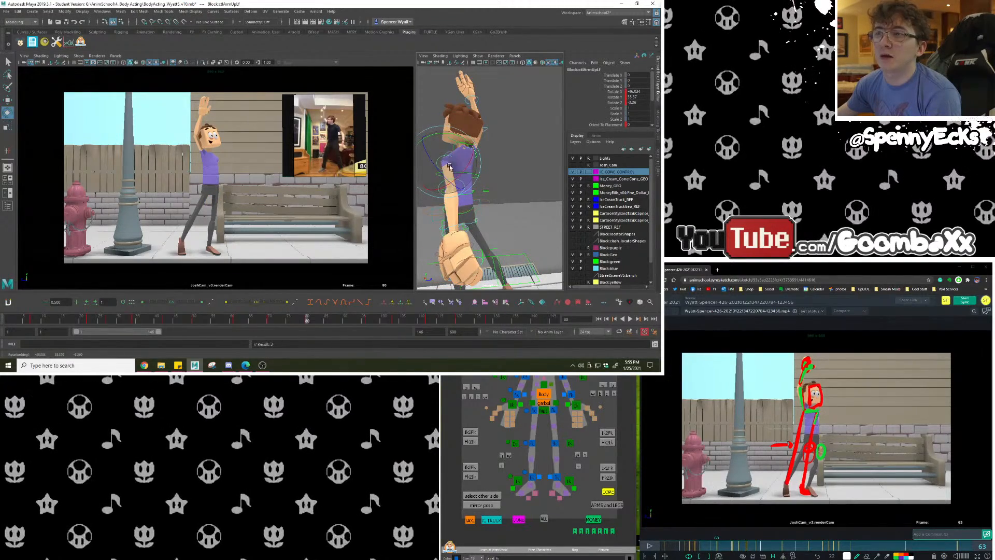
left_click_drag(449, 167, 429, 203, "alt")
mouse_move(307, 322)
left_mouse_down()
mouse_move(373, 320)
mouse_move(272, 319)
mouse_move(375, 321)
mouse_move(307, 325)
left_mouse_up()
Reposition the right eye's lower and upper eyelid controls at frame 80 to shape the expression around the eye.
left_click_drag(497, 223, 485, 179, "alt")
right_click_drag(484, 179, 534, 182, "alt")
left_click_drag(533, 181, 510, 179, "alt")
middle_click_drag(510, 178, 541, 222, "alt")
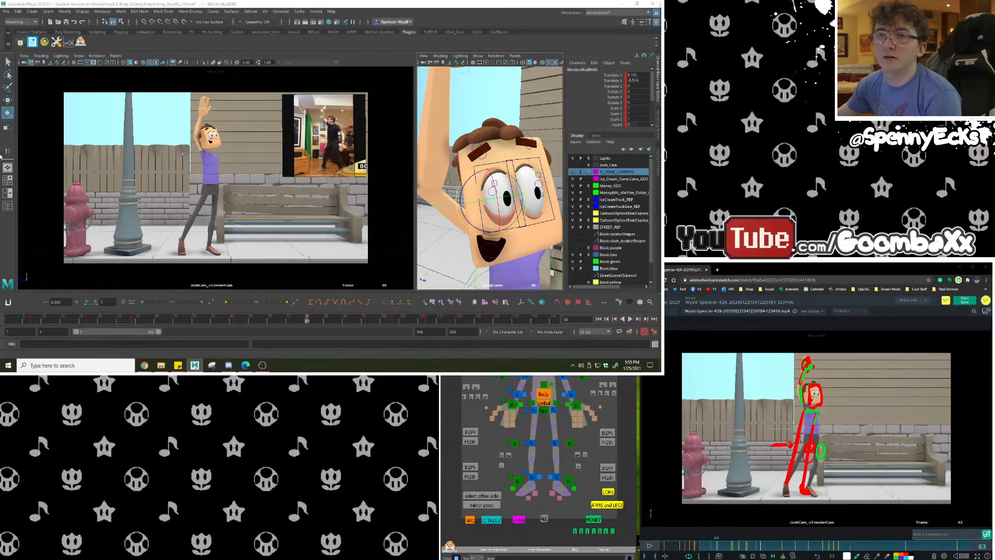
left_click(8, 100)
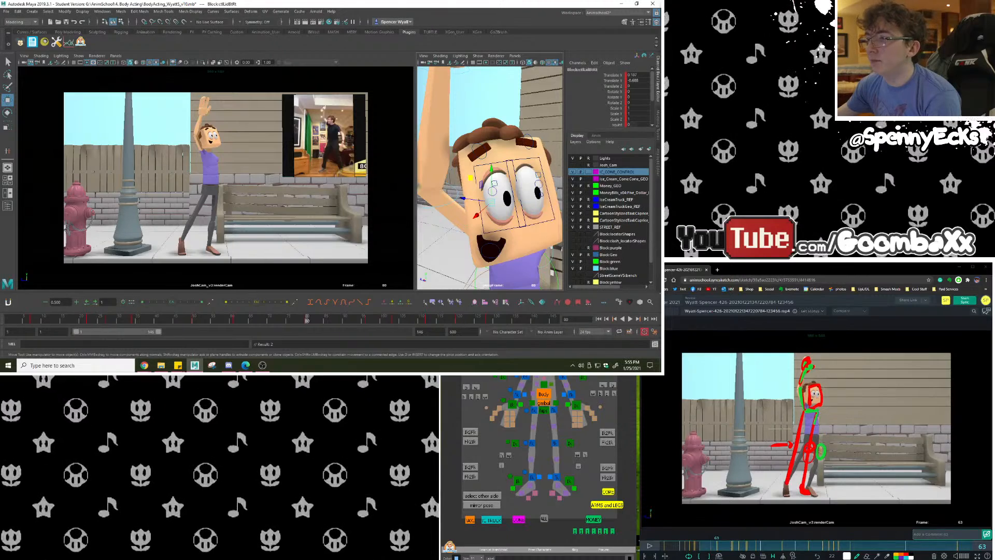
left_click(493, 183)
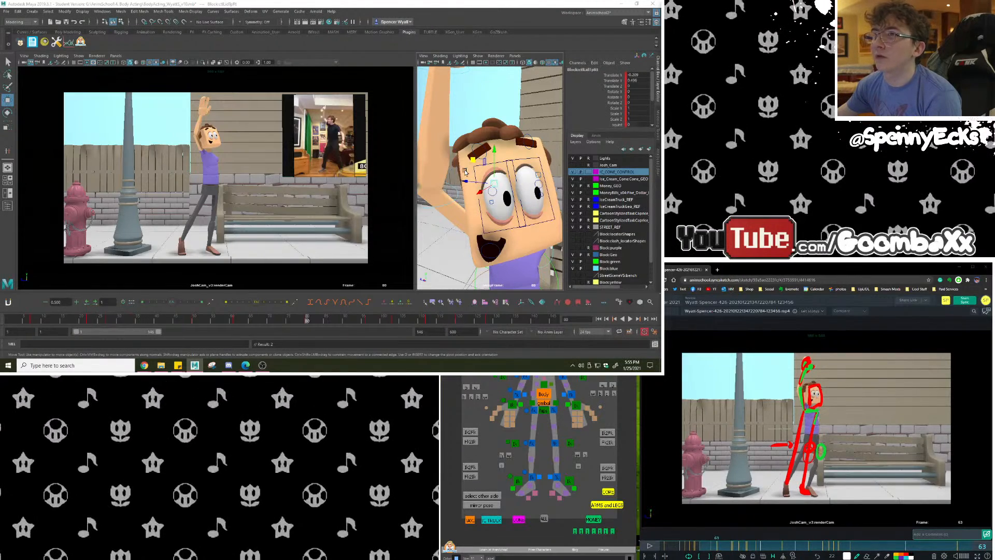
left_click_drag(477, 162, 471, 158)
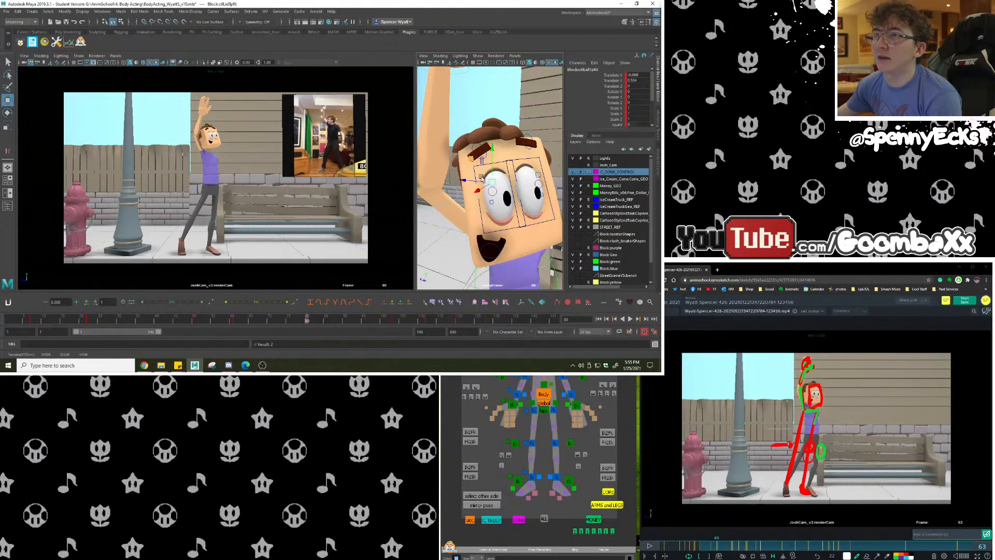
Readjust the right eye's lower eyelid control at frame 80 and play back the motion to check the expression.
left_click(468, 200)
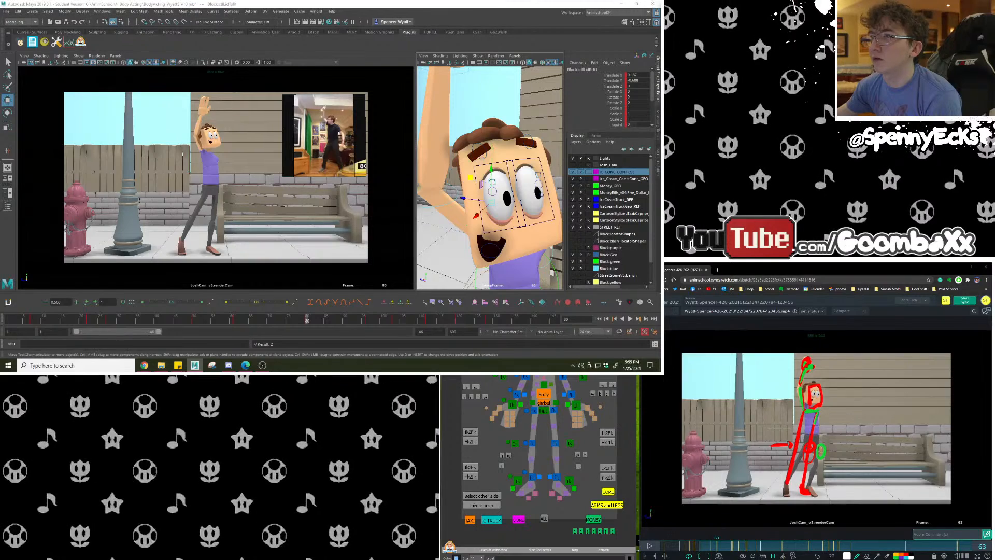
left_click_drag(468, 201, 475, 179)
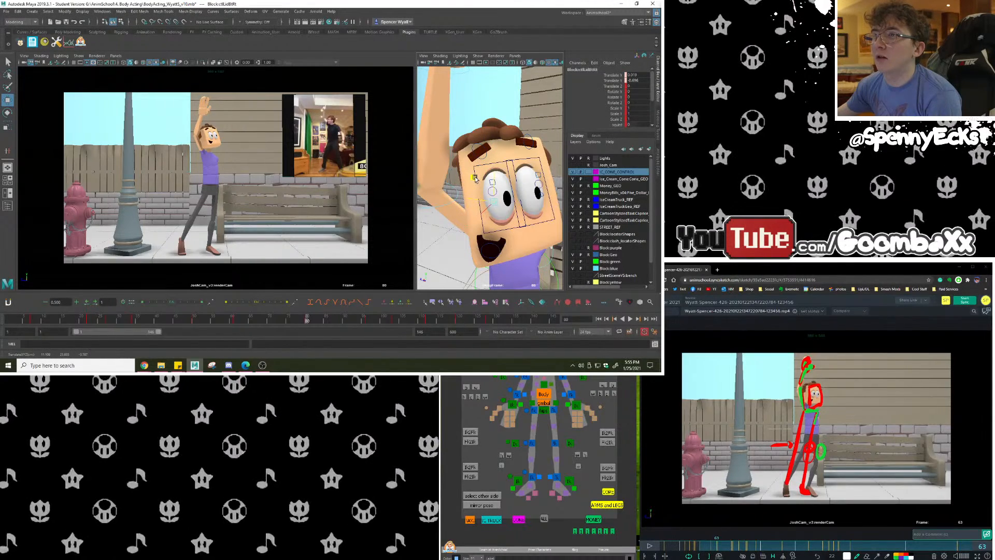
left_click(472, 102)
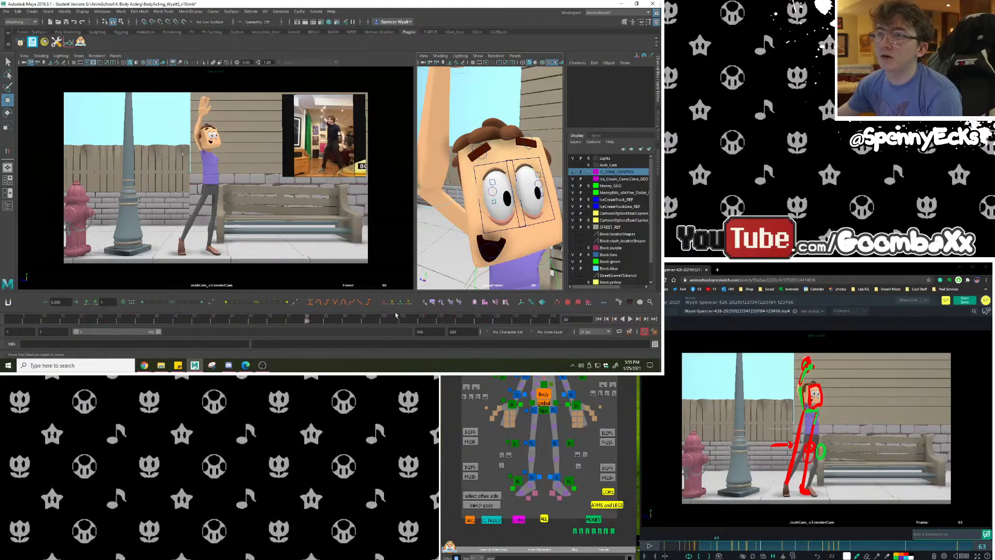
key("alt+v")
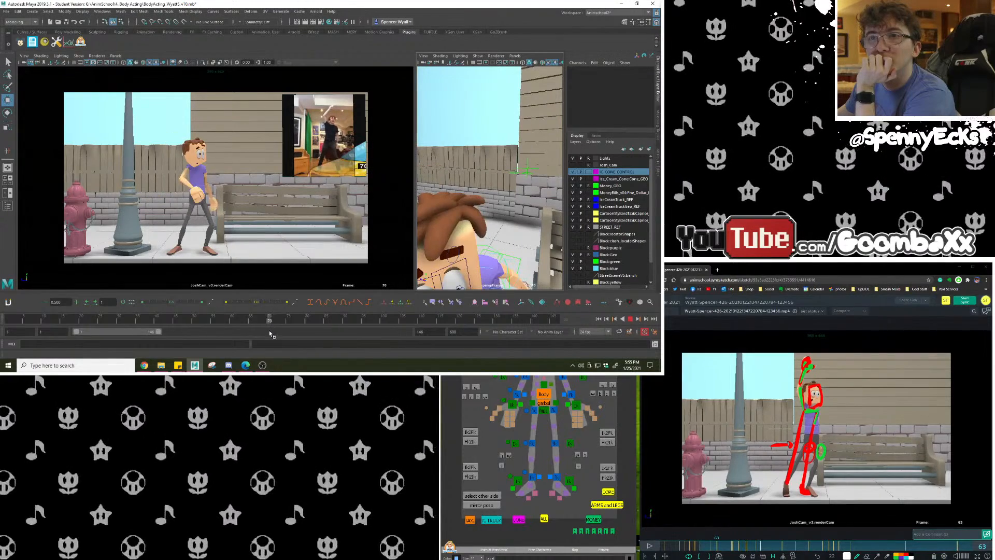
key("alt+v")
Rotate and shift the head control at frame 70 while viewing the character from the front.
left_click(543, 339)
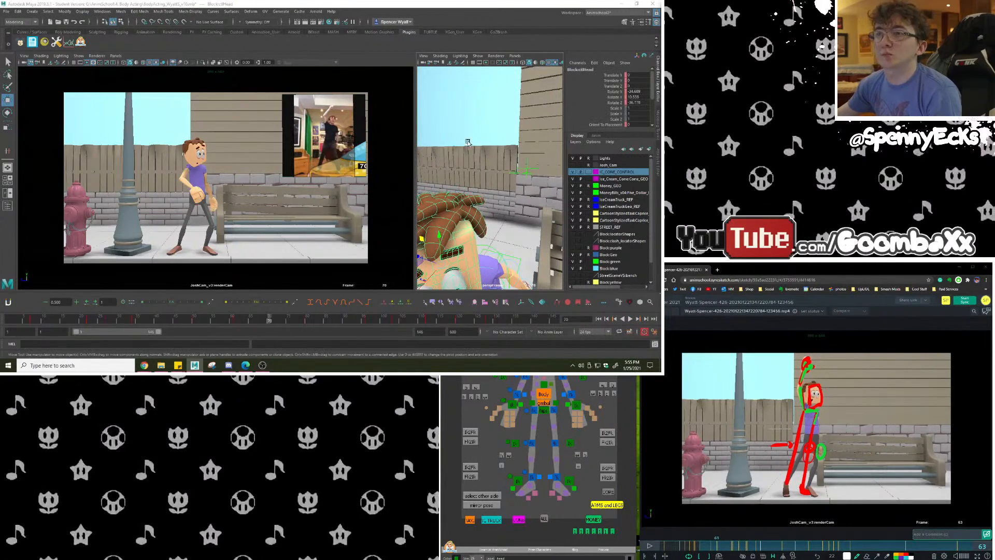
scroll(485, 186, "down", 4)
left_click_drag(485, 186, 464, 175, "alt")
key("e")
key("w")
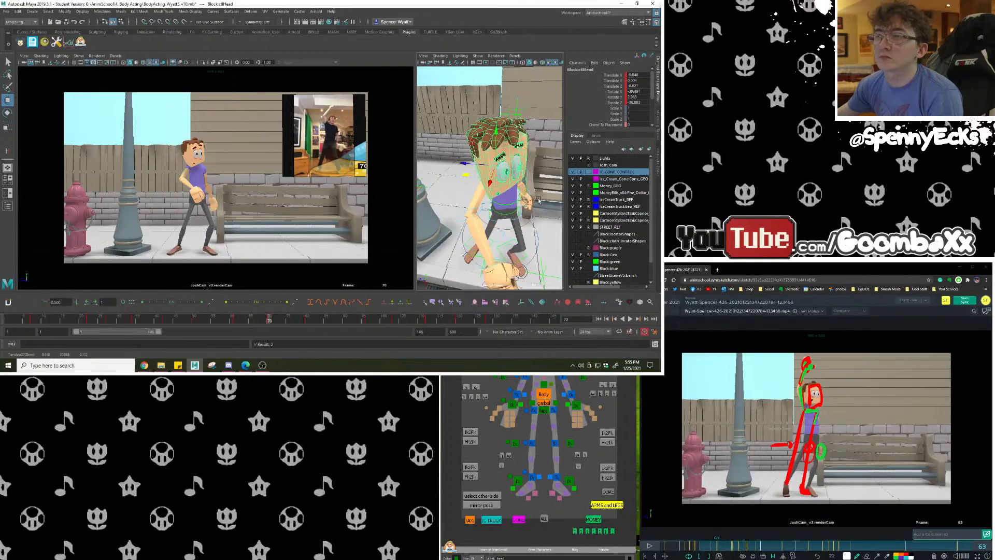
Rotate the upper spine control slightly at frame 70 and check the motion between frames 70 and 80.
left_click(544, 384)
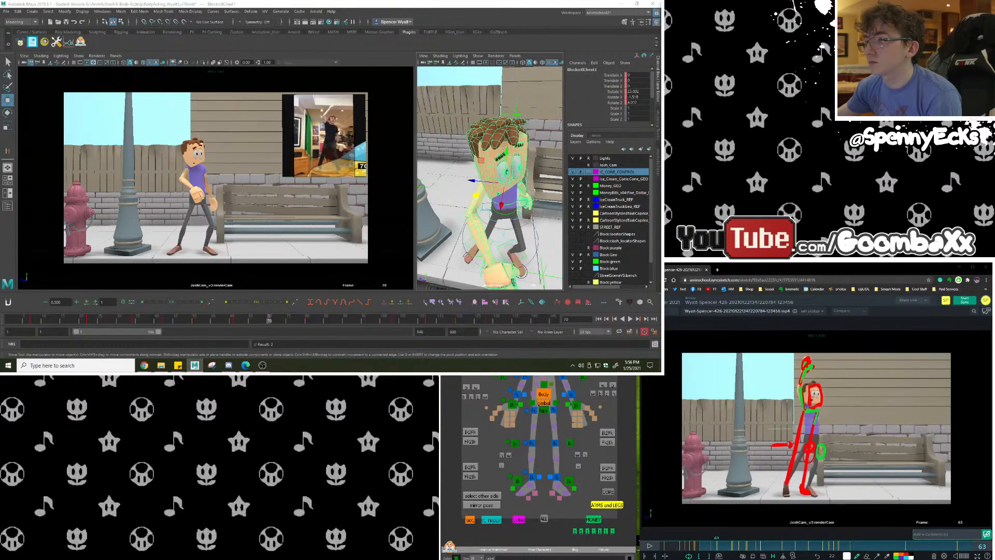
left_click(544, 384, "shift")
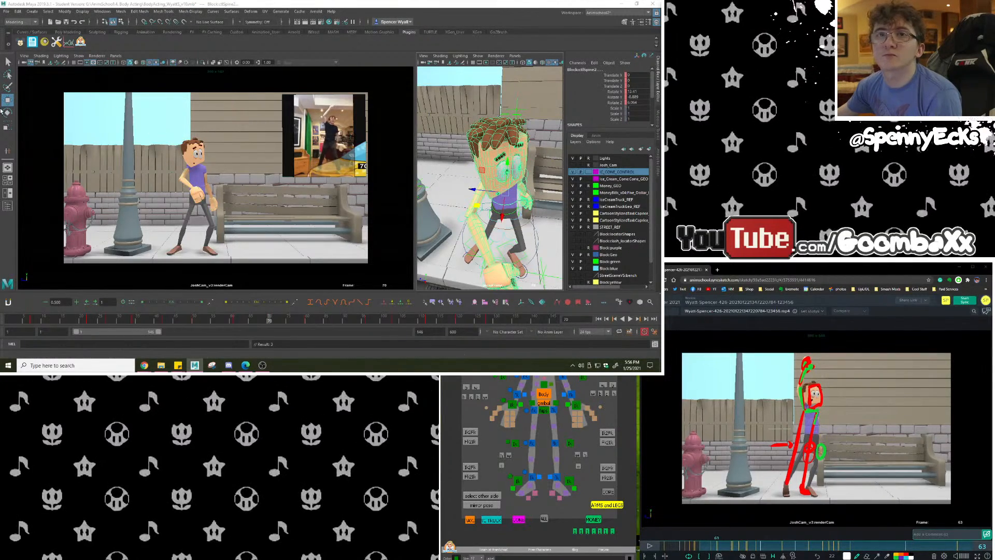
key("e")
left_click_drag(495, 173, 491, 178)
key("ctrl+z")
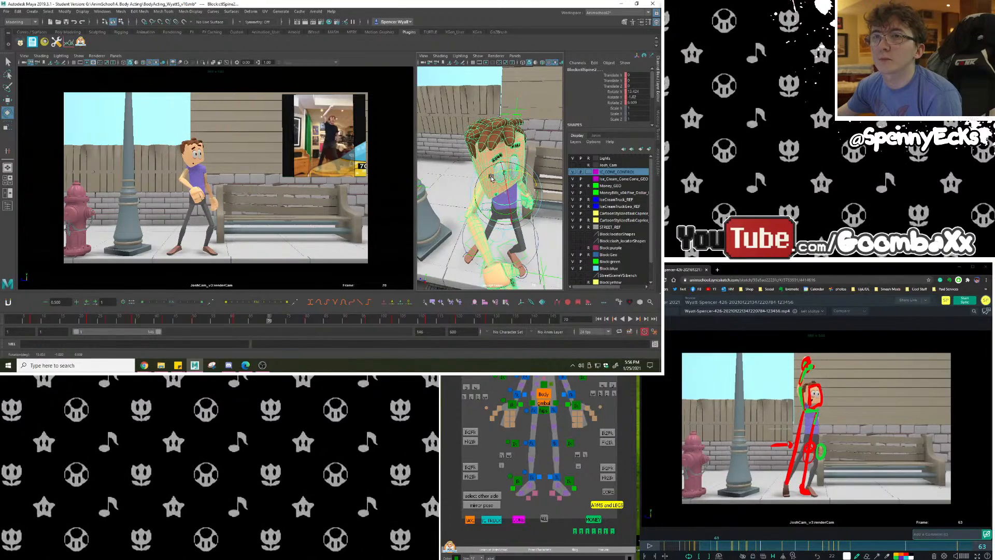
key("alt+v")
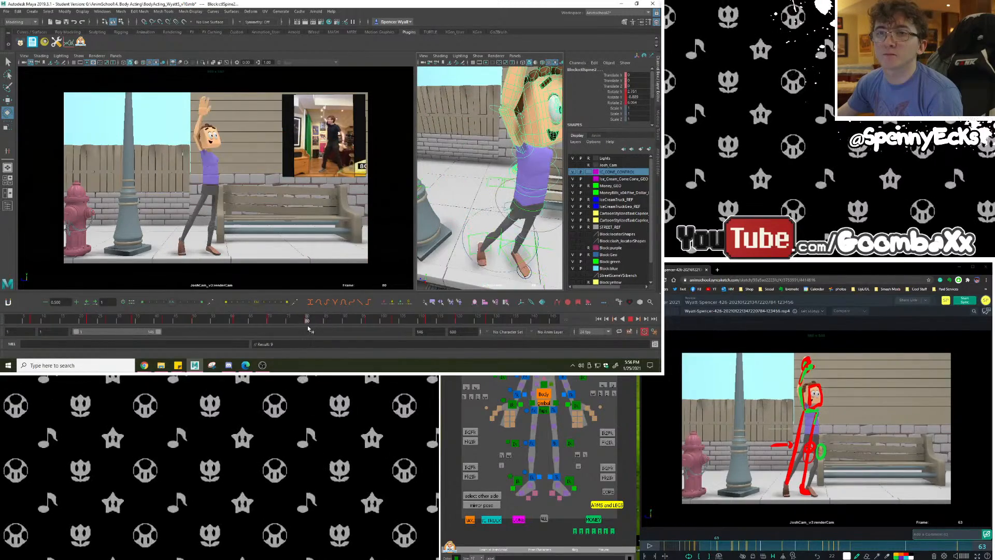
left_click_drag(293, 322, 270, 325)
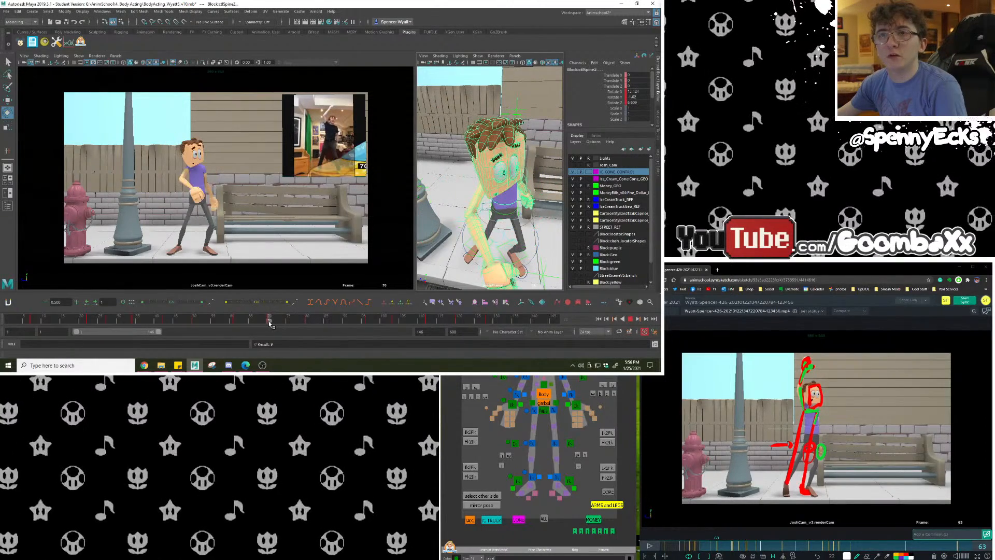
Try curling the right hand's fingers and thumb at frame 70, and undo these rotations.
left_click(509, 419)
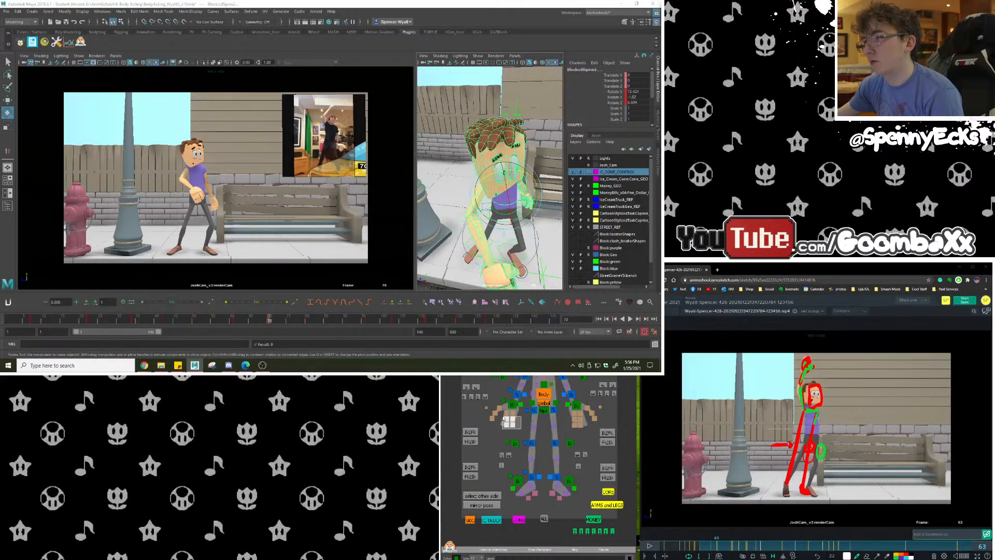
left_click_drag(472, 185, 476, 139, "alt")
middle_click_drag(477, 202, 481, 93, "alt")
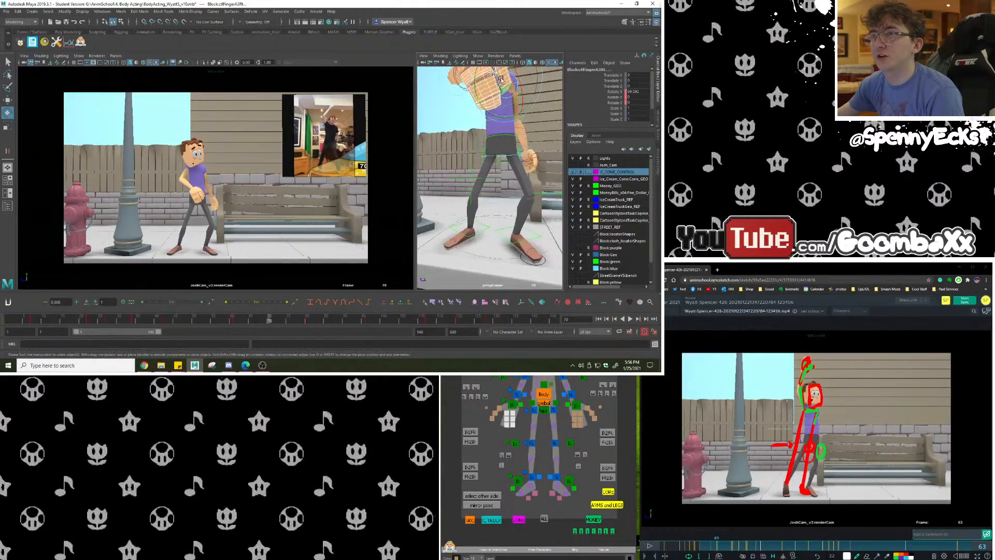
left_click_drag(480, 94, 511, 87, "alt")
middle_click_drag(511, 87, 517, 133, "alt")
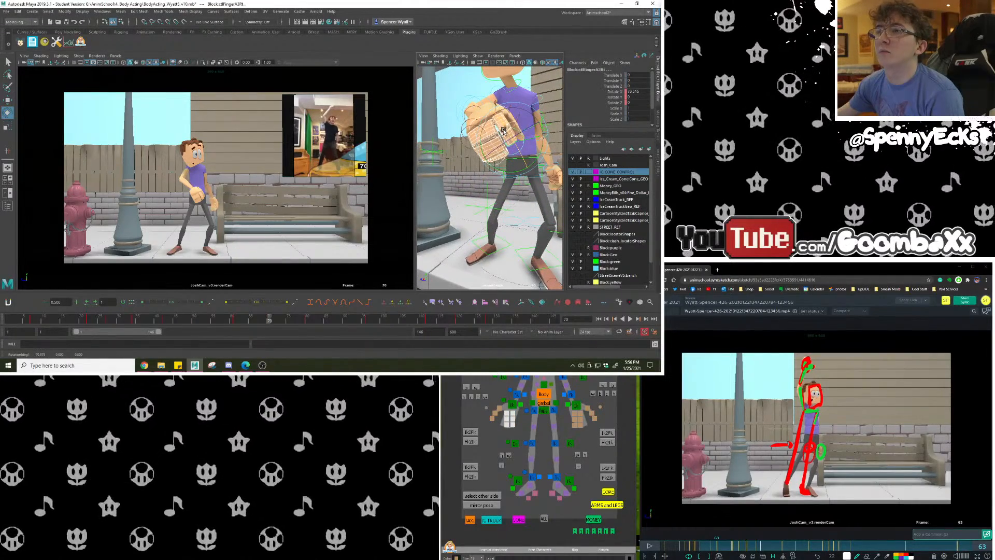
left_click_drag(504, 130, 467, 154)
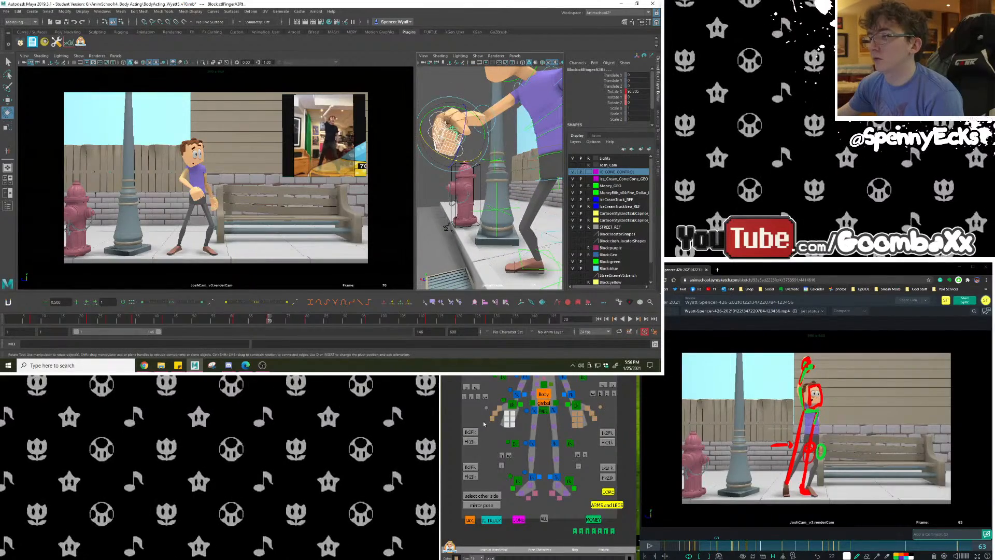
left_click_drag(502, 403, 489, 421)
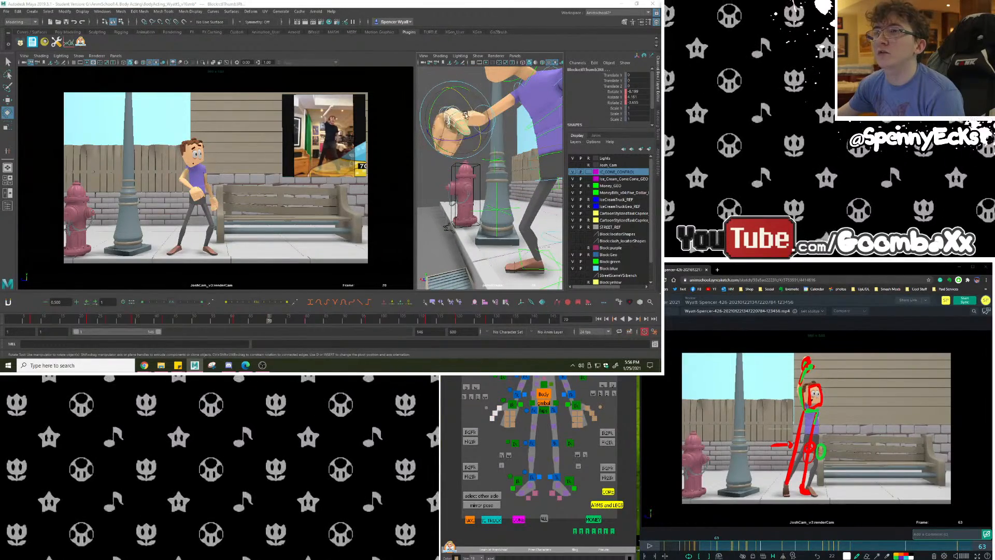
left_click_drag(466, 115, 468, 119)
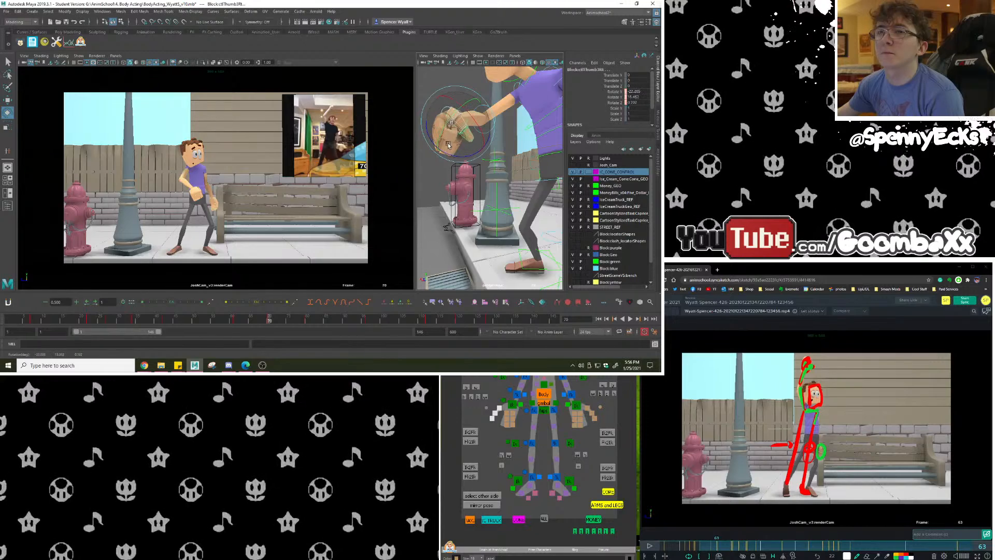
key("ctrl+z")
key("ctrl+z")
key("ctrl+z")
key("ctrl+z")
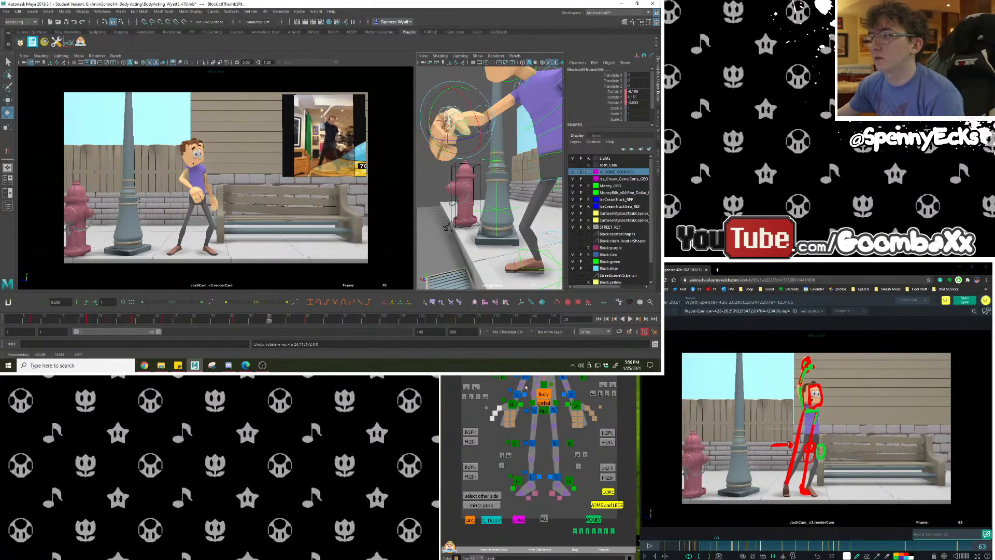
Rotate the right hand's thumb and curl its fingers at frame 70, and scrub to check the hand.
left_click_drag(455, 107, 455, 107)
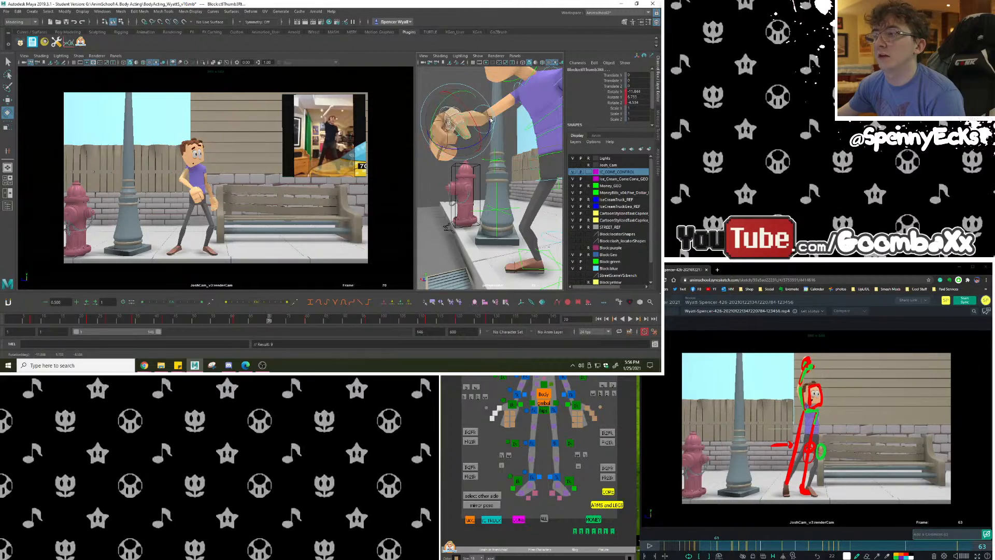
left_click(507, 415)
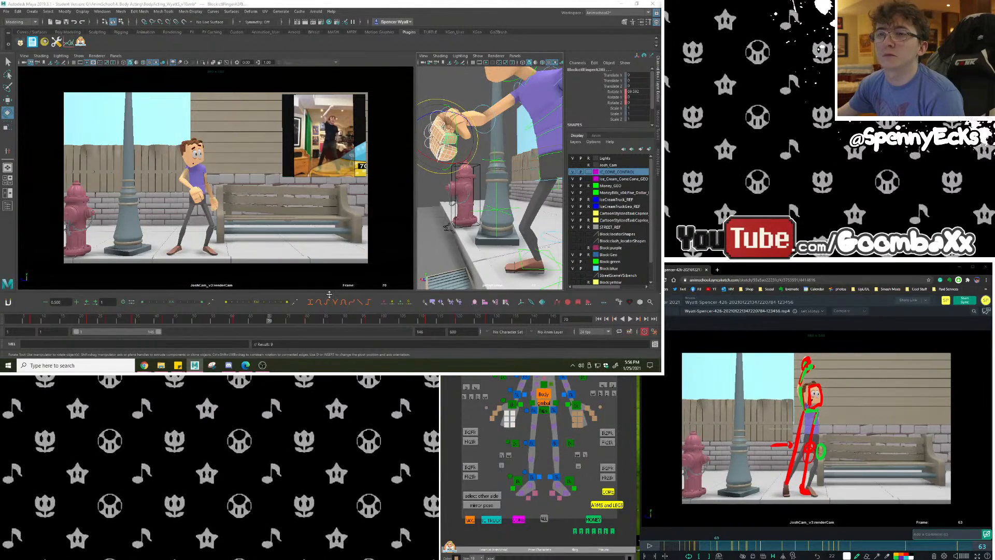
left_click_drag(432, 163, 433, 159)
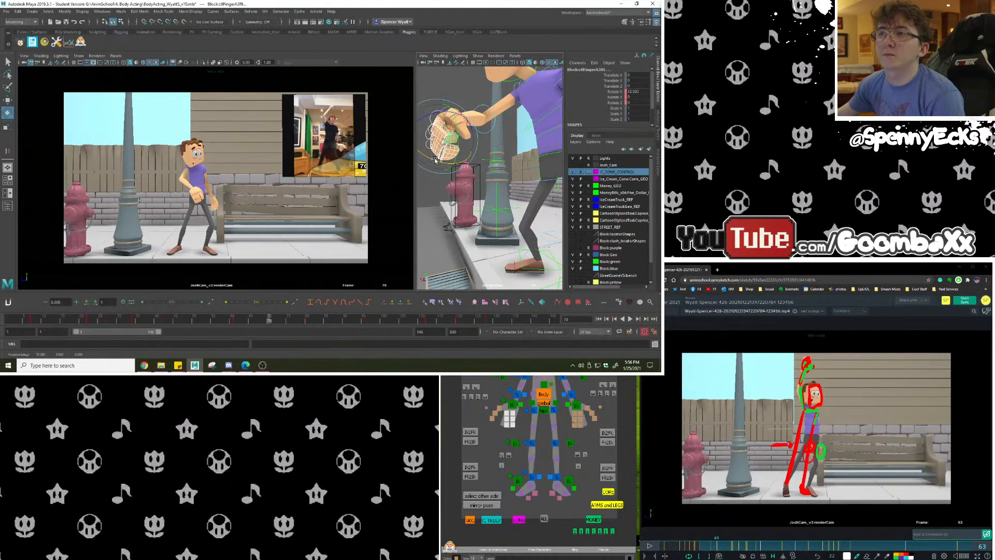
mouse_move(261, 322)
left_mouse_down()
mouse_move(329, 323)
mouse_move(243, 319)
mouse_move(269, 326)
left_mouse_up()
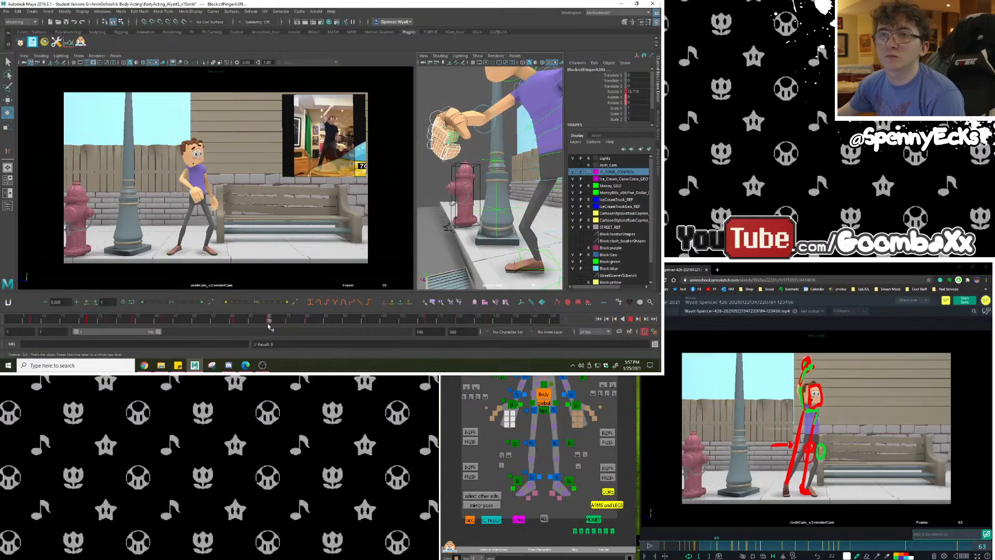
Rotate the left hand's finger controls at frame 70 and set a key on them.
left_click_drag(467, 174, 544, 194, "alt")
middle_click_drag(544, 194, 492, 189, "alt")
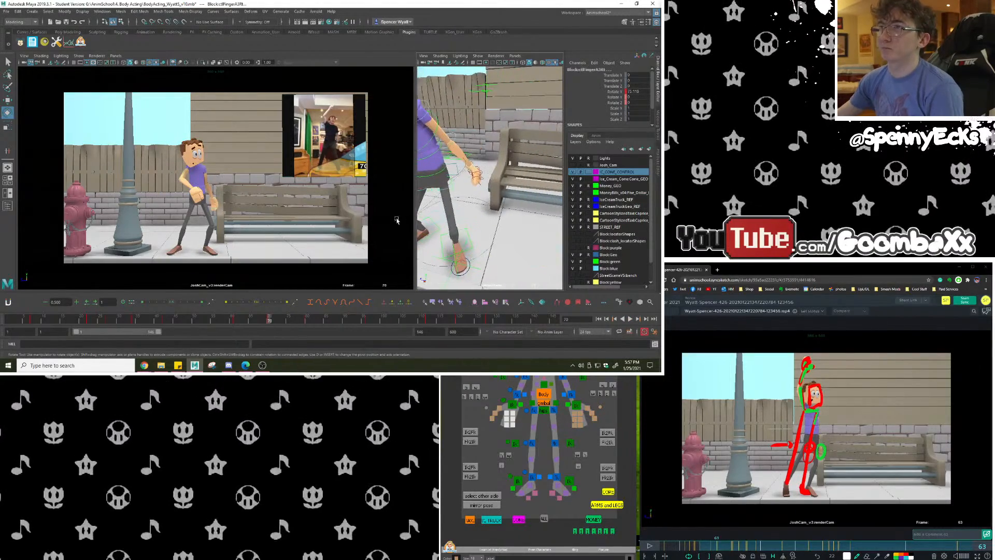
right_click_drag(493, 189, 527, 196, "alt")
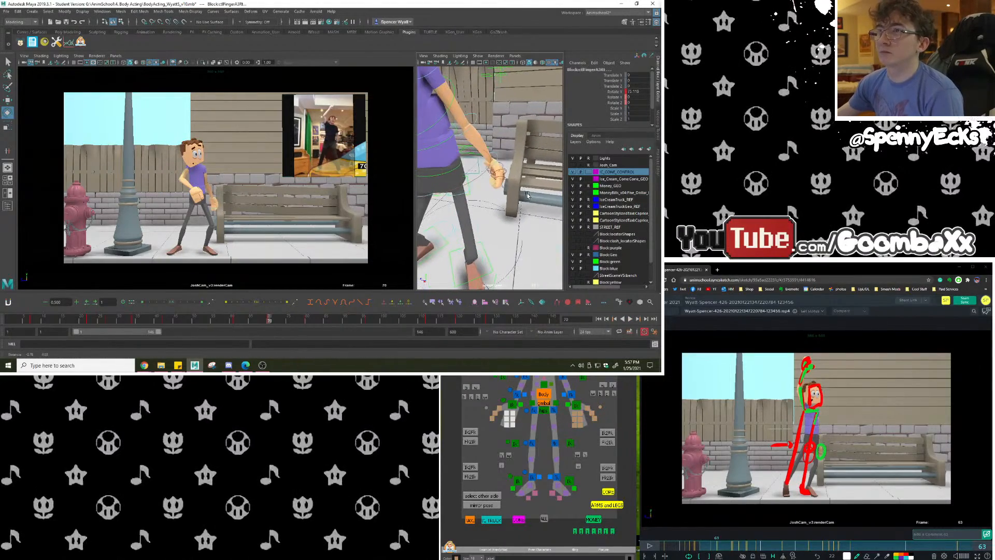
left_click(575, 418)
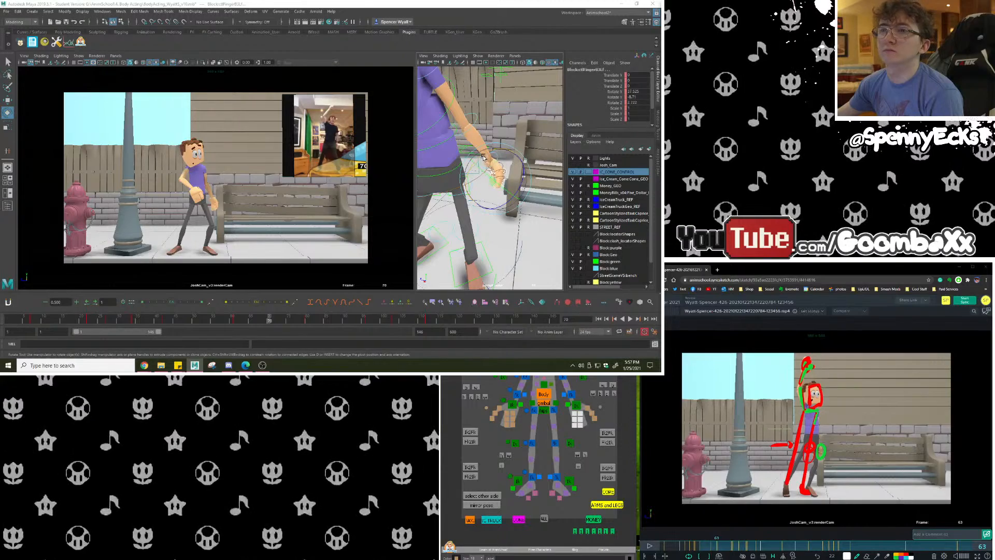
left_click_drag(473, 159, 475, 161)
key("s")
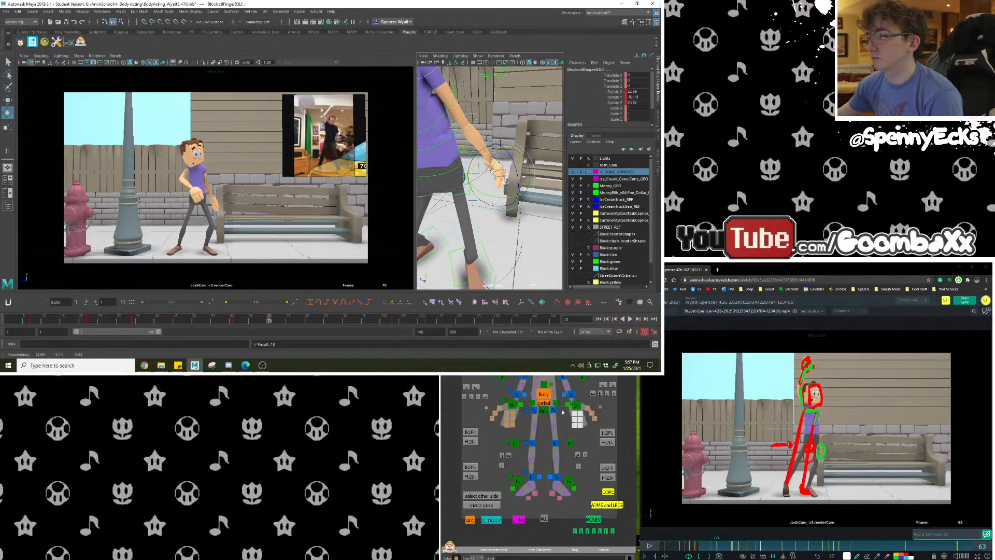
Adjust the left thumb's rotation at frame 70 and scrub through the neighbouring poses to check it.
left_click(592, 414)
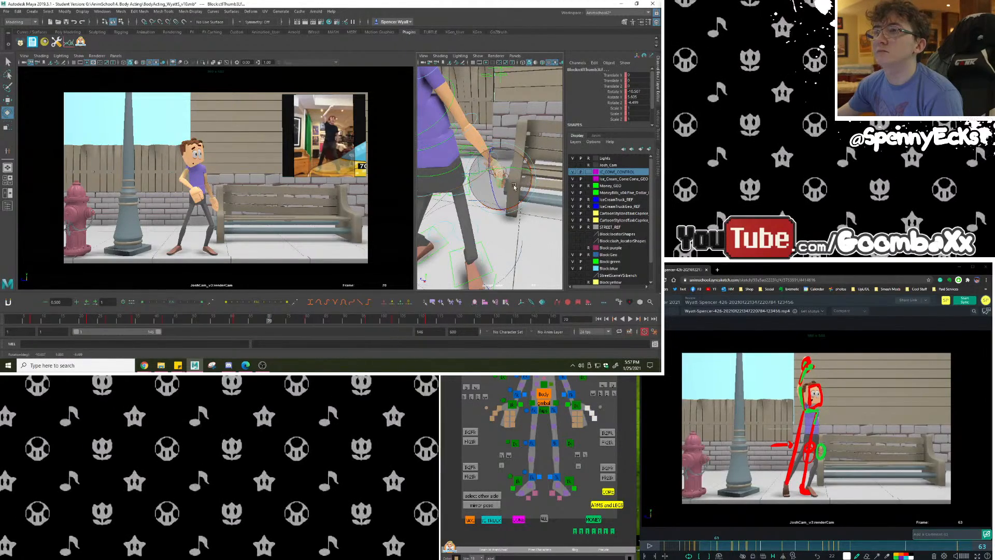
key("ctrl+z")
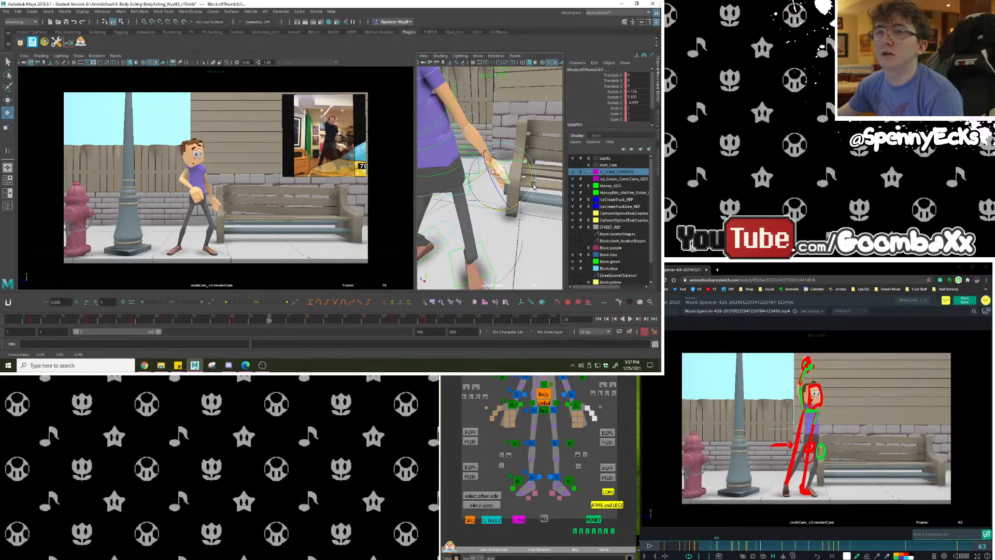
left_click_drag(534, 187, 496, 218)
key("alt+v")
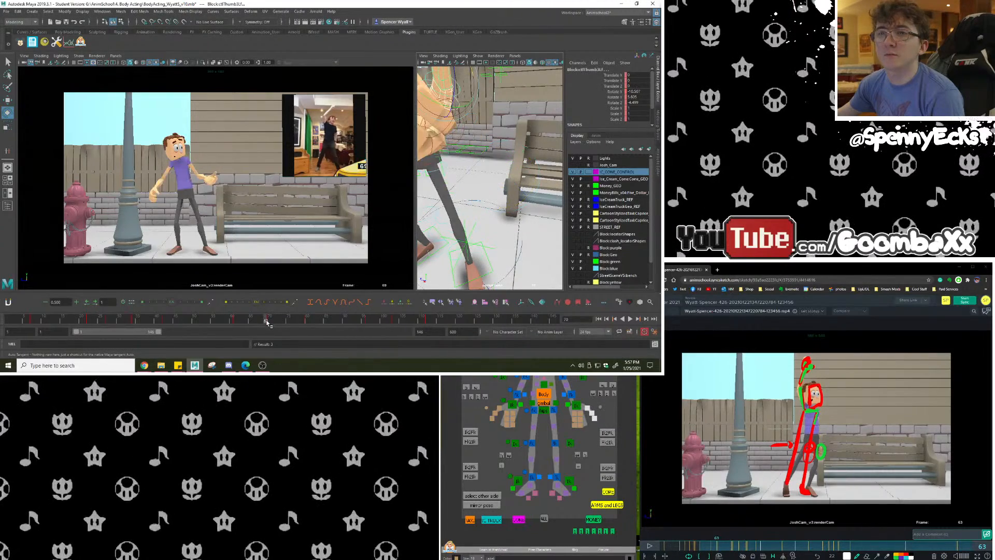
left_click_drag(305, 324, 273, 321)
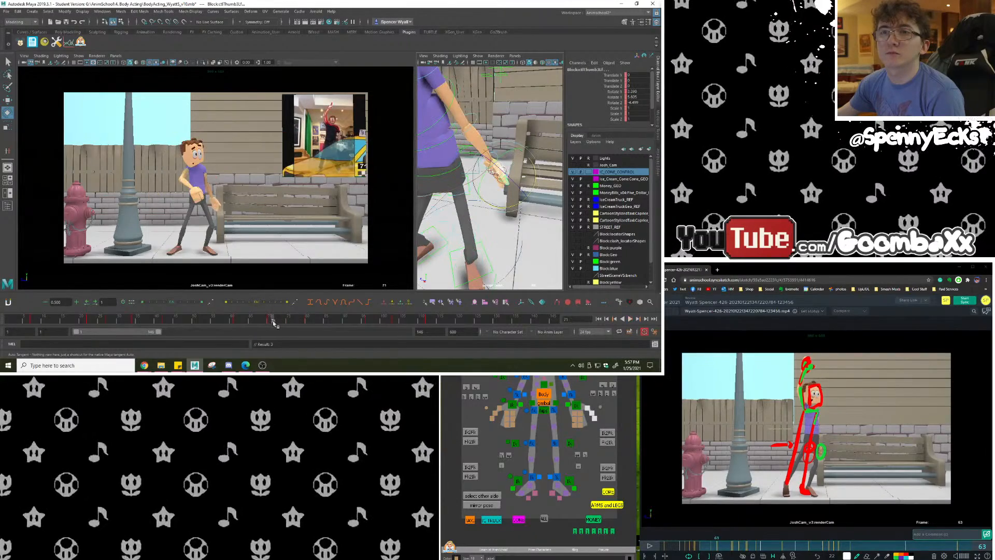
Widen the perspective view and examine the character's pose at frame 71 from the front.
left_click_drag(480, 208, 451, 166, "alt")
middle_click_drag(451, 166, 475, 175, "alt")
mouse_move(475, 175)
right_mouse_down("alt")
mouse_move(485, 195)
mouse_move(486, 174)
right_mouse_up("alt")
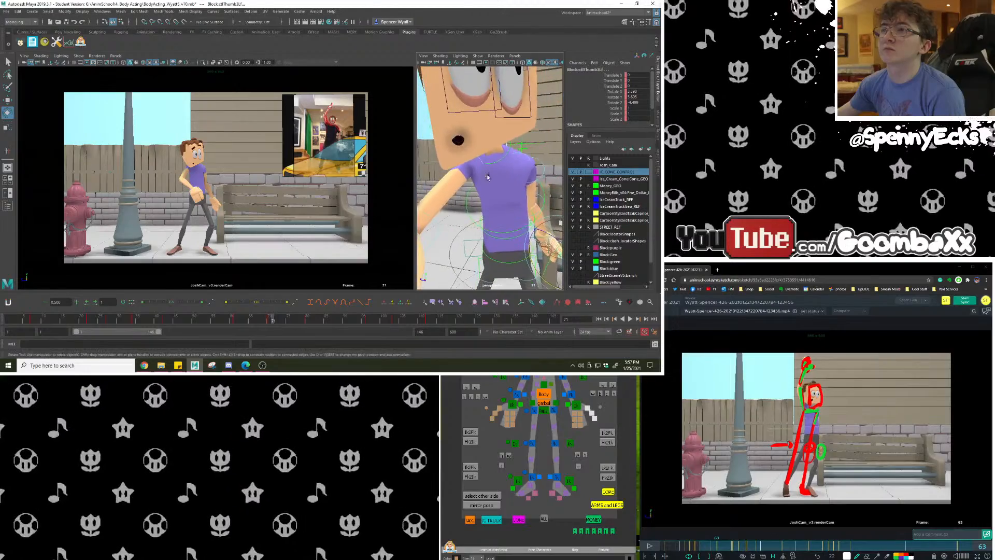
left_click_drag(487, 174, 498, 189, "alt")
mouse_move(497, 190)
right_mouse_down("alt")
mouse_move(480, 183)
mouse_move(488, 217)
mouse_move(498, 188)
right_mouse_up("alt")
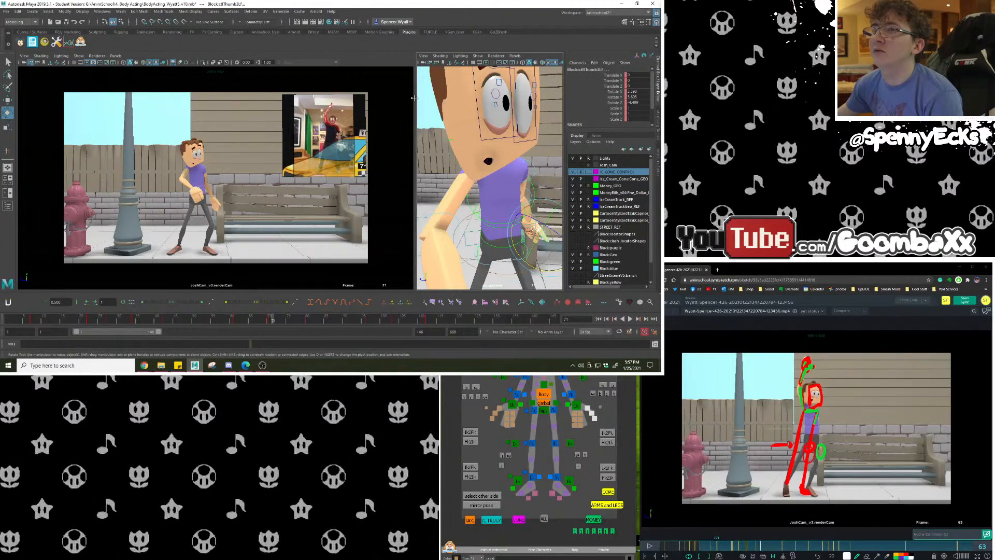
left_click_drag(414, 98, 344, 106)
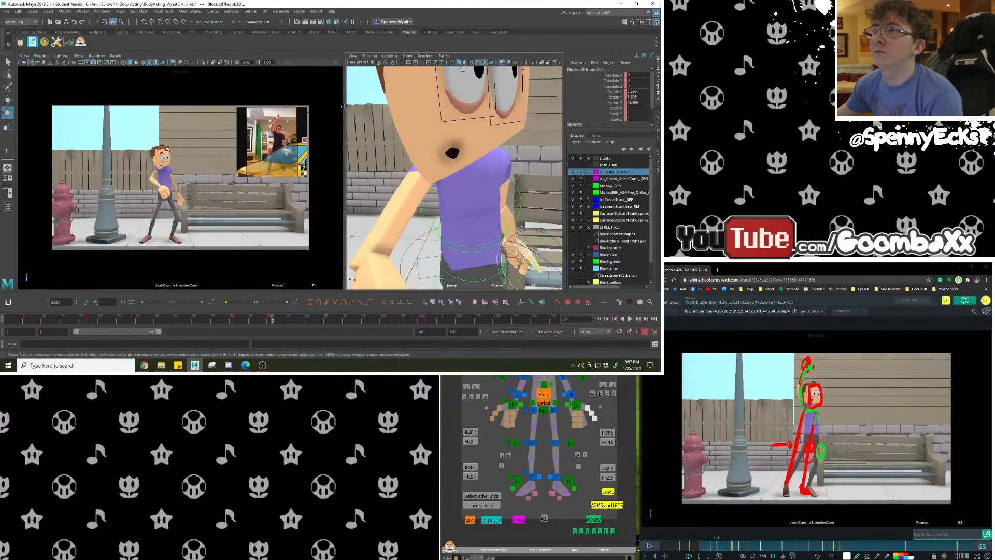
left_click(502, 63)
mouse_move(370, 220)
left_mouse_down("alt")
mouse_move(340, 212)
mouse_move(369, 210)
left_mouse_up("alt")
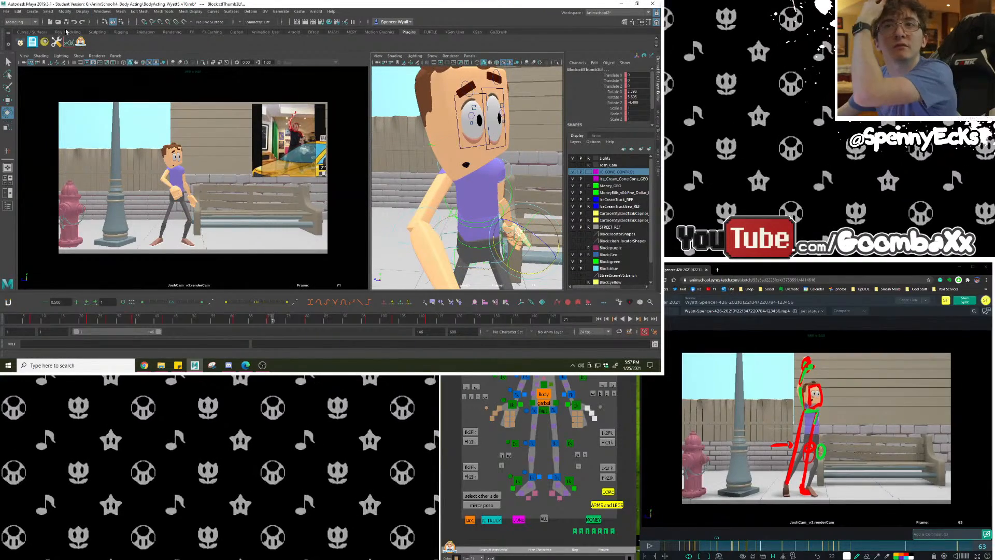
Save the scene as the next incremented version, changing the file name's version suffix to v11.
left_click(6, 11)
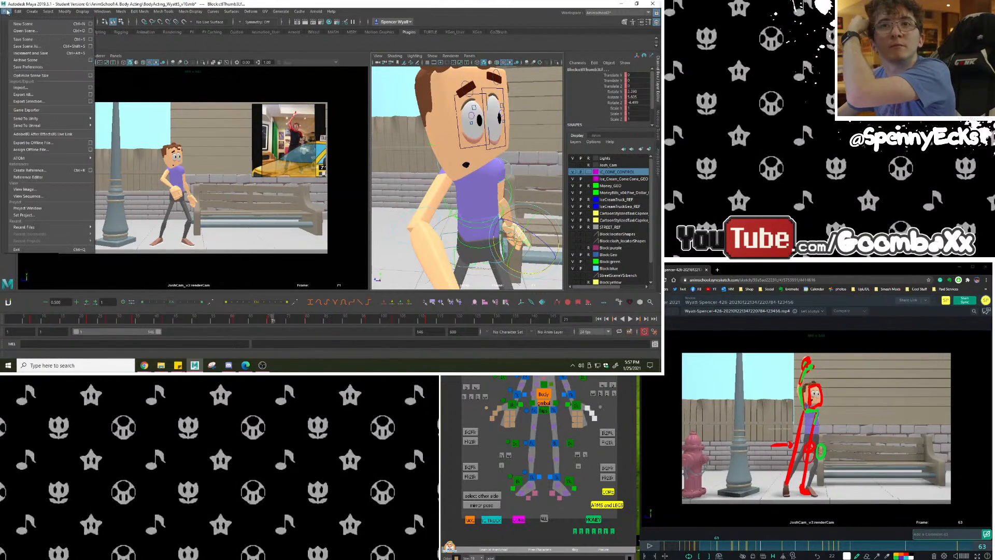
left_click(23, 46)
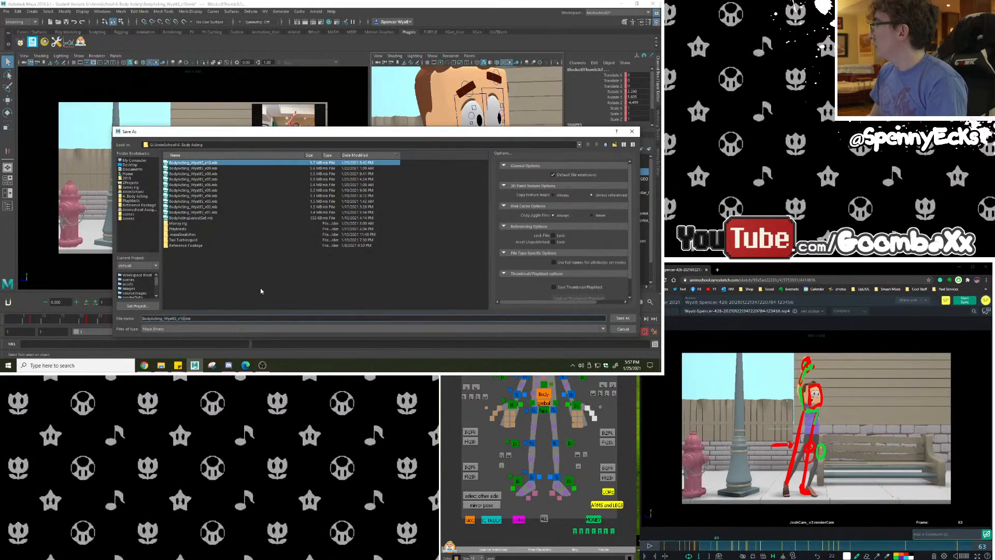
key("BackSpace")
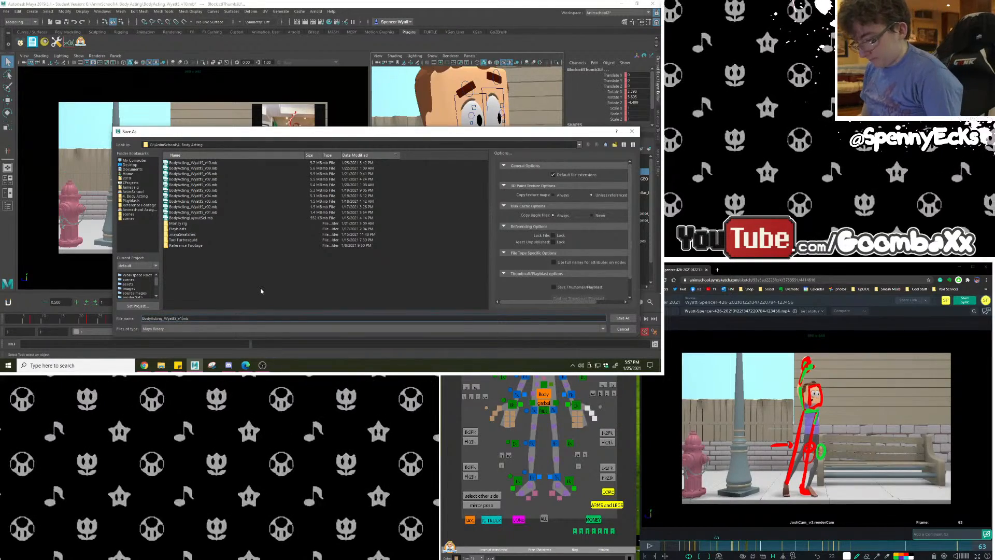
type("1")
key("Return")
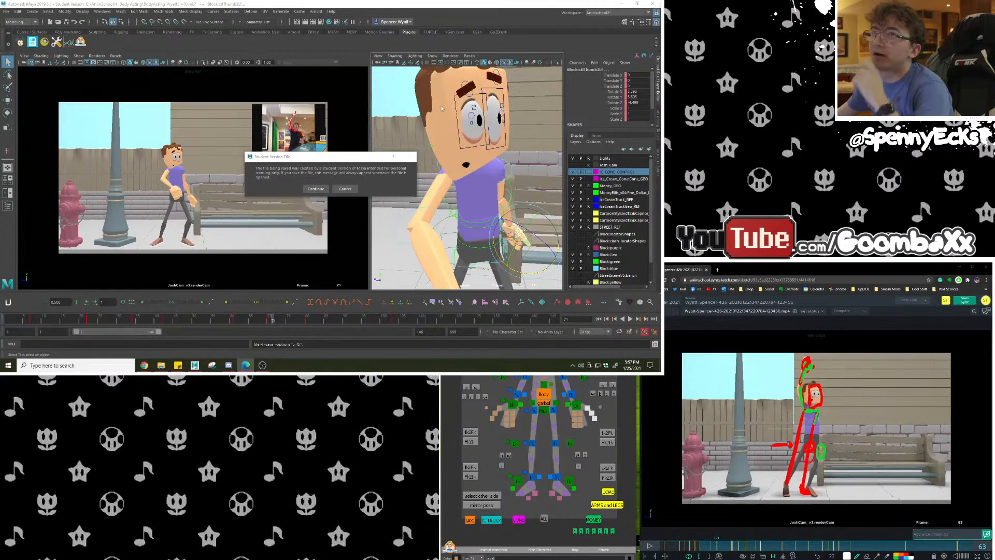
left_click(326, 190)
Scrub the timeline between frames 53 and 96 to examine the poses and their timing against the reference footage.
key("e")
mouse_move(270, 323)
left_mouse_down()
mouse_move(372, 320)
mouse_move(363, 320)
left_mouse_up()
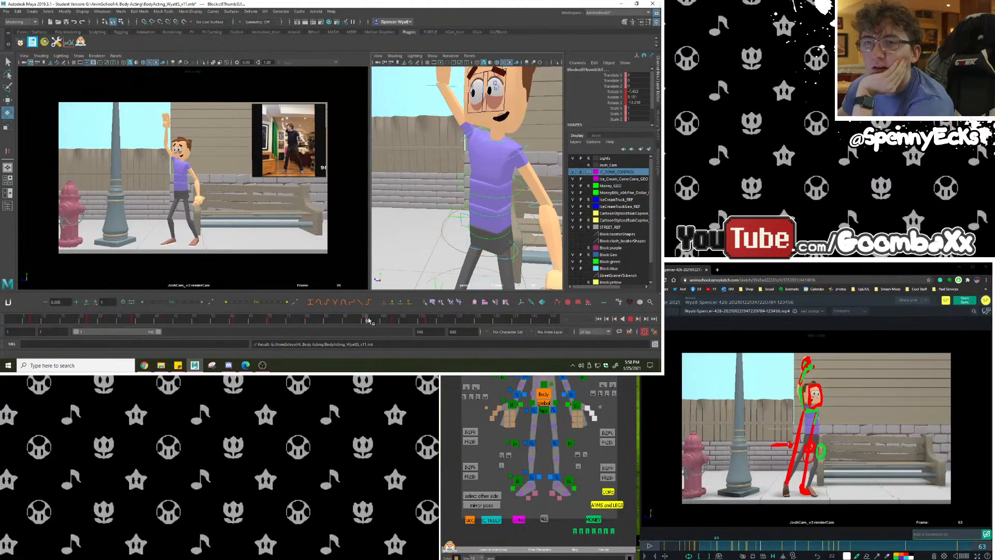
left_click_drag(368, 318, 368, 318)
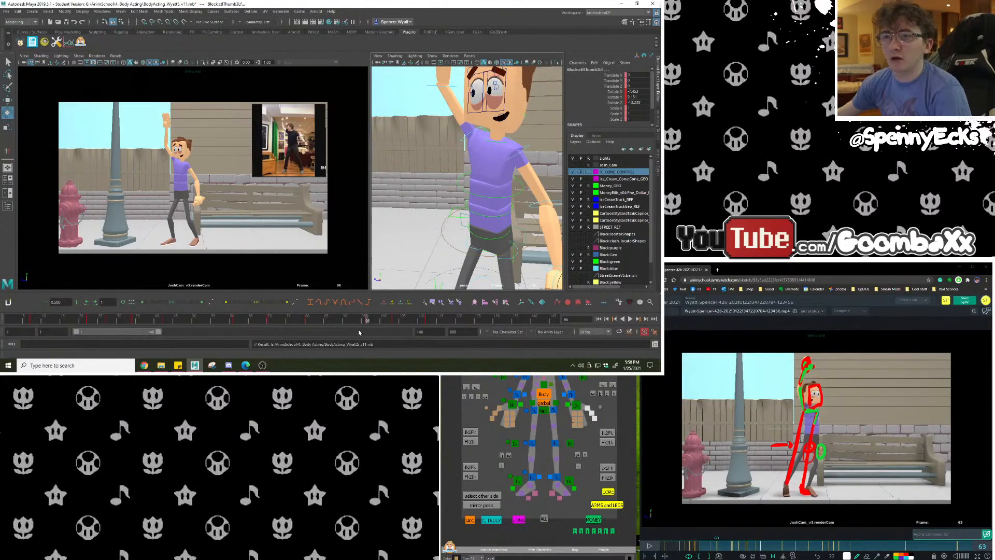
left_click_drag(369, 321, 367, 322)
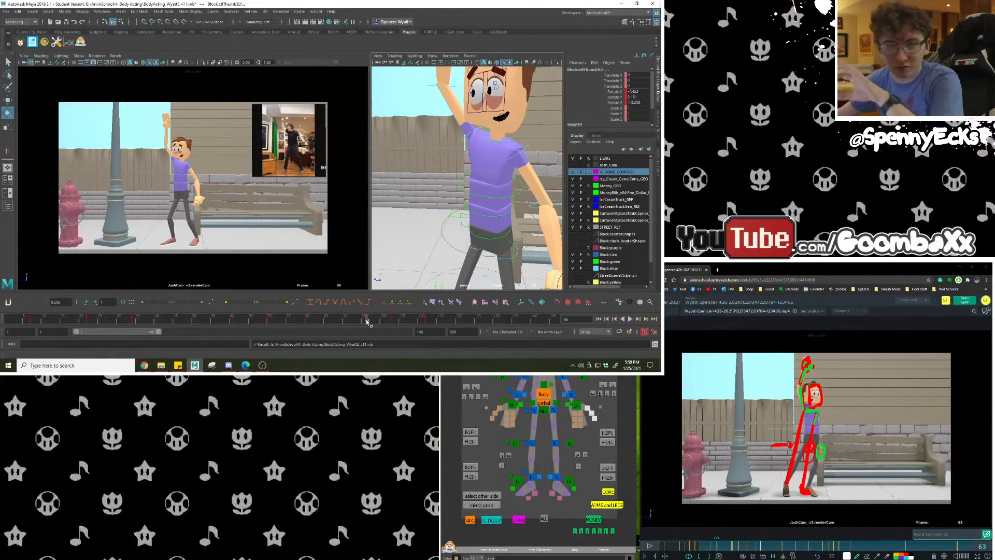
left_click_drag(367, 322, 198, 332)
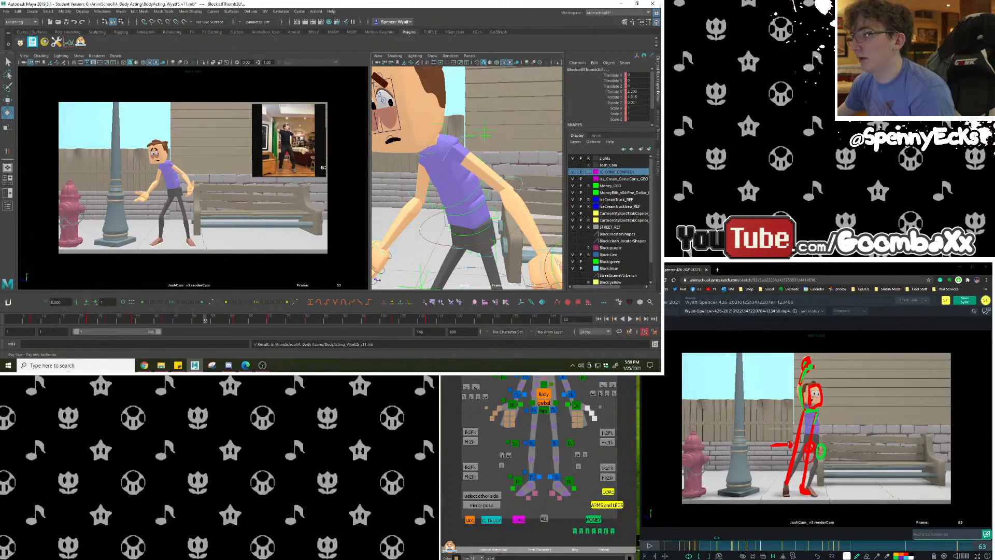
Frame the character's face at frame 53 and lower both upper eyelids over the eyes.
left_click(380, 95)
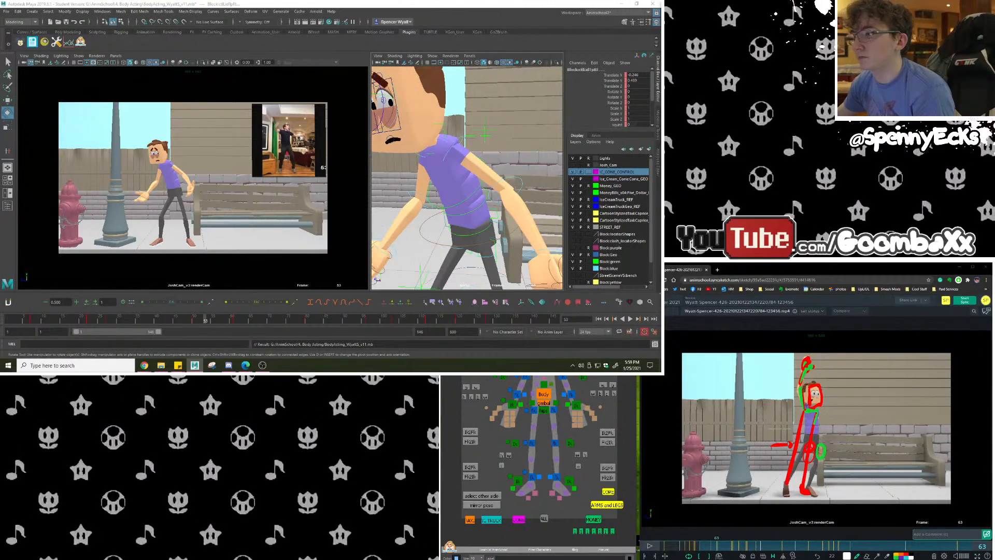
key("f")
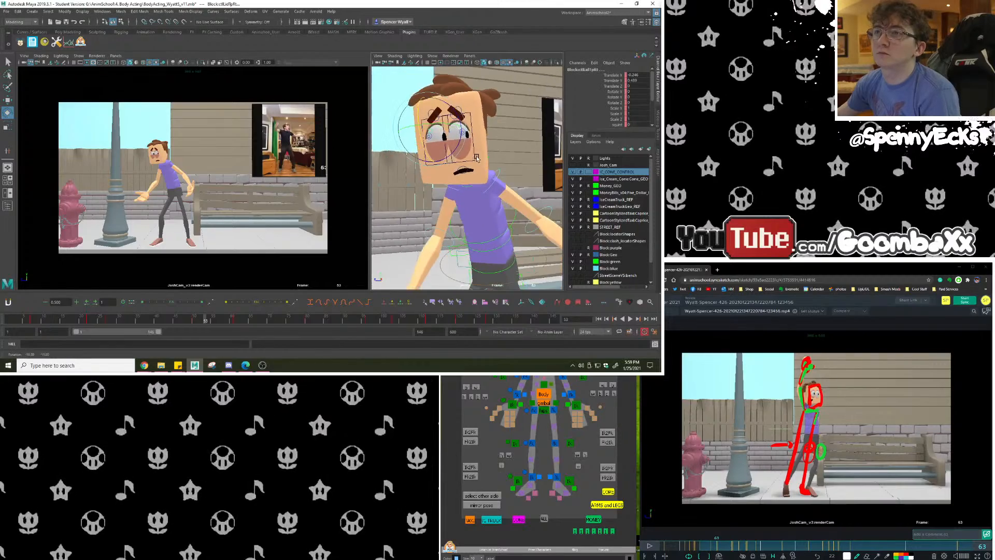
key("w")
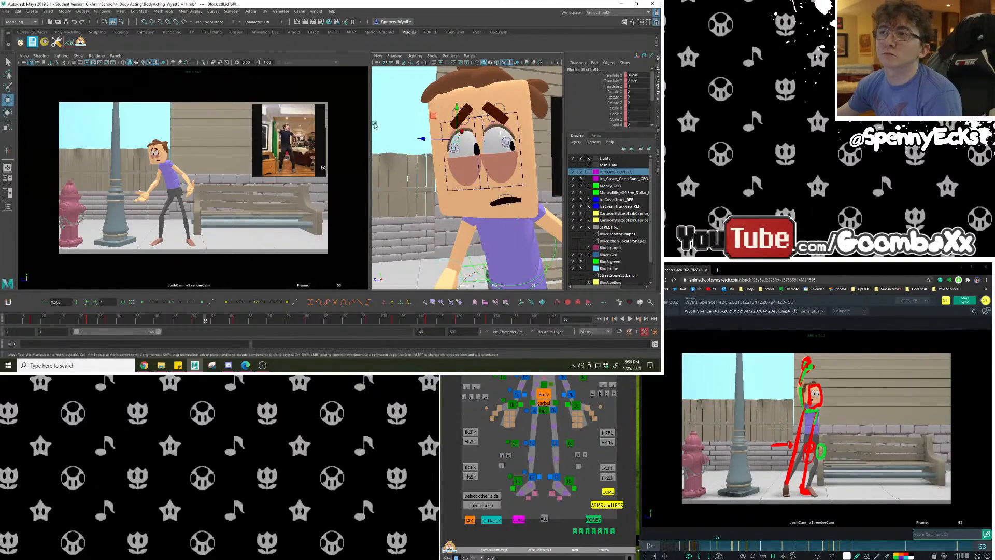
left_click_drag(433, 125, 431, 127)
left_click(498, 147)
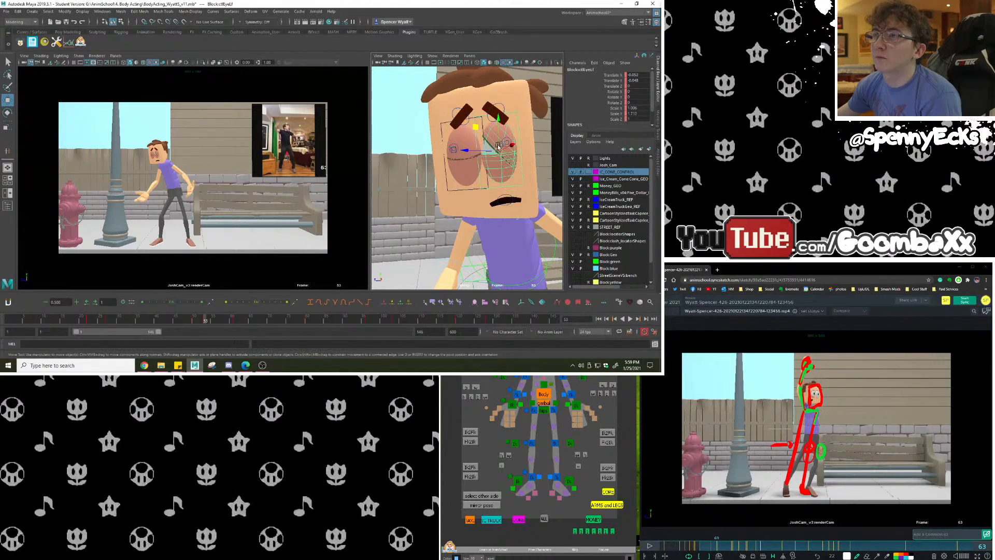
left_click(542, 146)
left_click(508, 147)
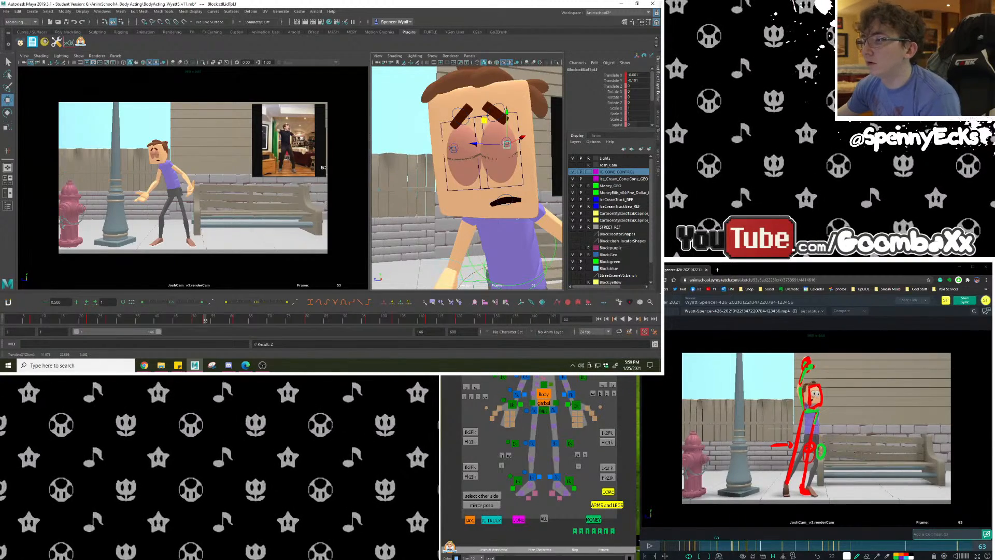
Adjust the lower eyelids to meet the upper lids at frame 53 and set a key on the eyelid controls.
left_click_drag(485, 122, 486, 123)
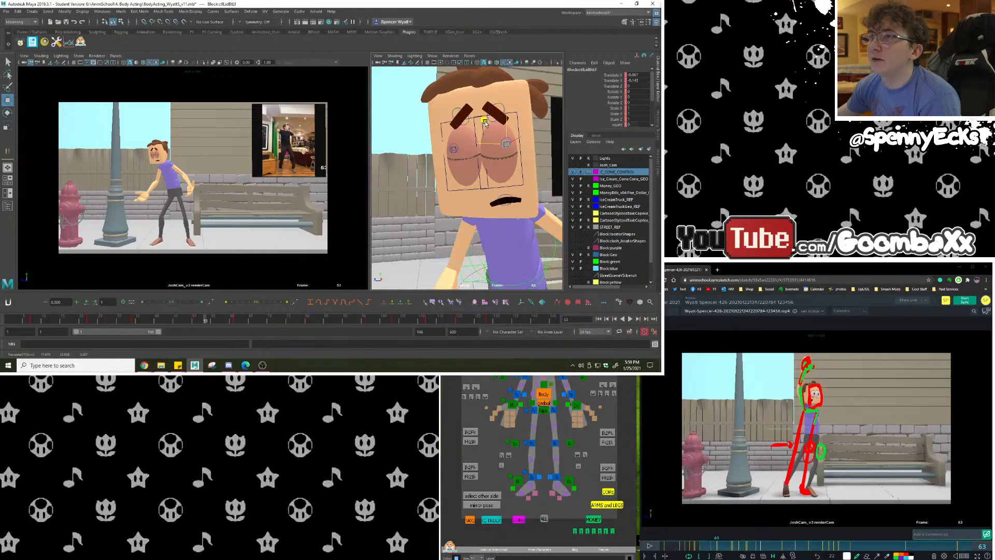
left_click(453, 148)
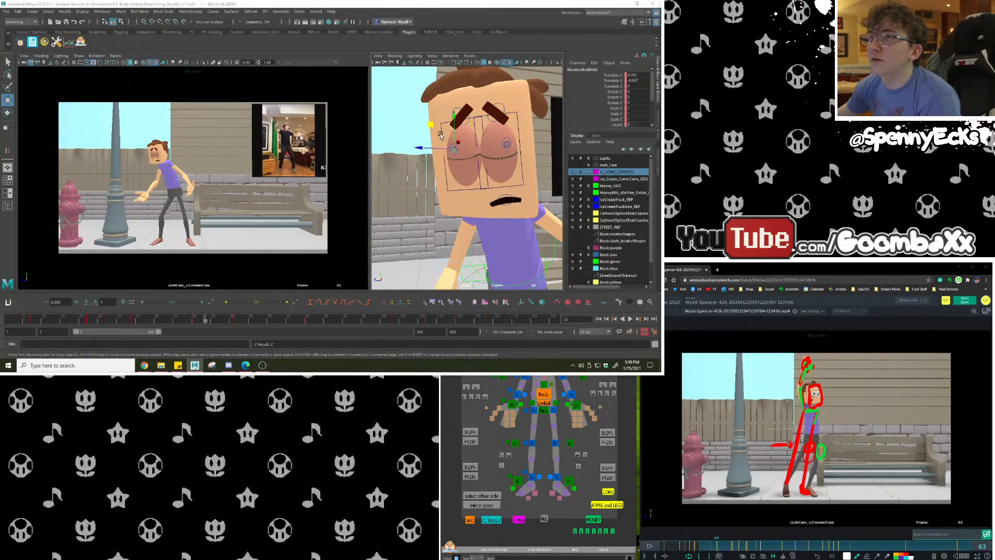
left_click_drag(434, 131, 435, 132)
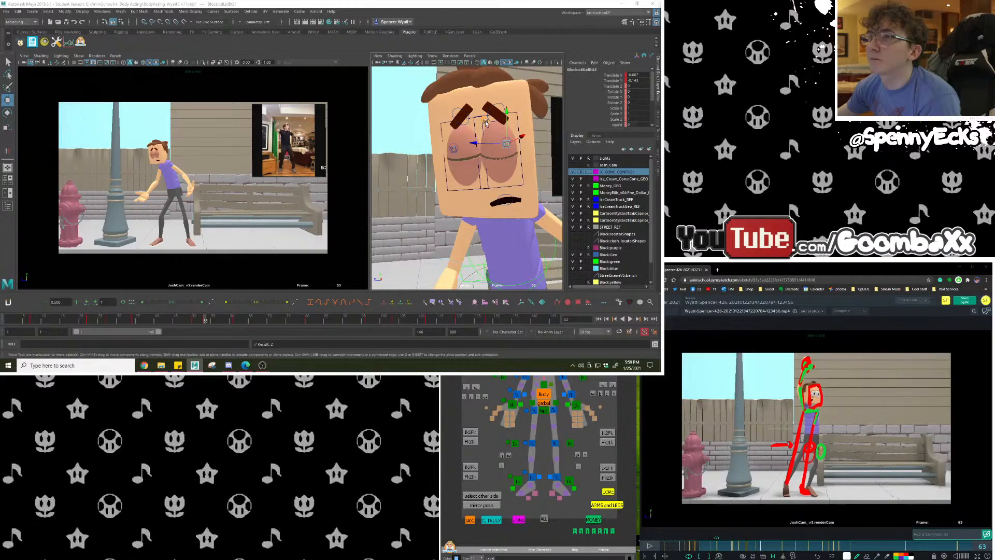
left_click_drag(485, 123, 486, 123)
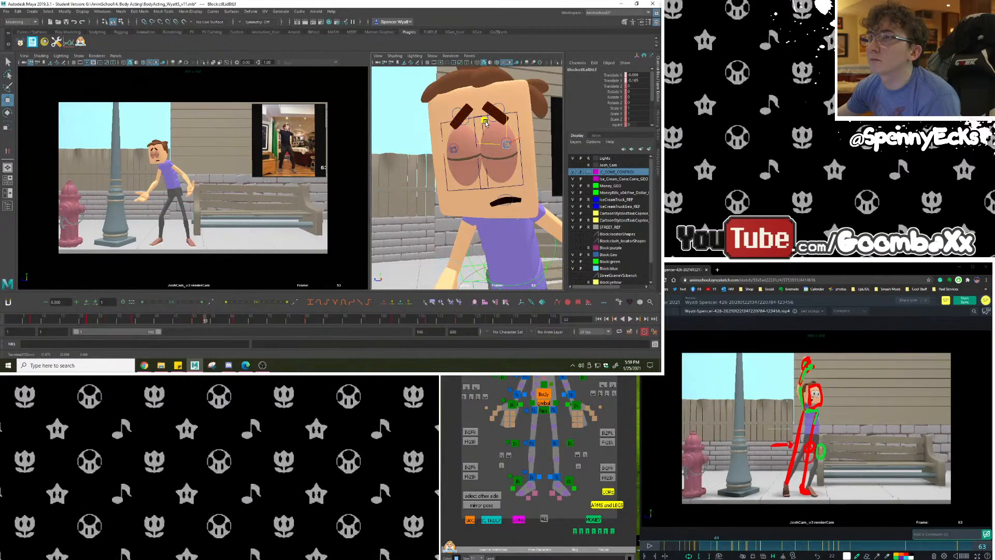
key("alt+v")
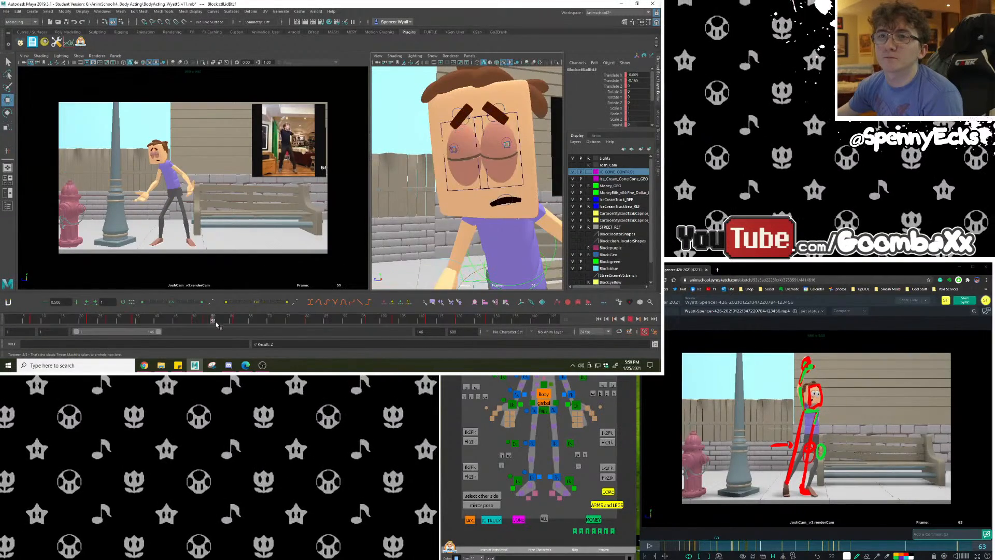
key("Escape")
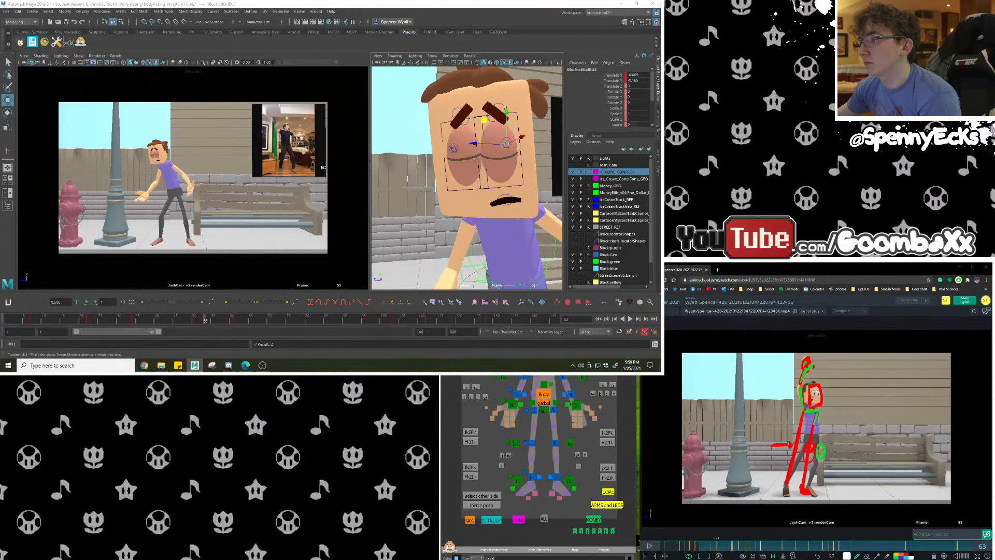
left_click(453, 149, "shift")
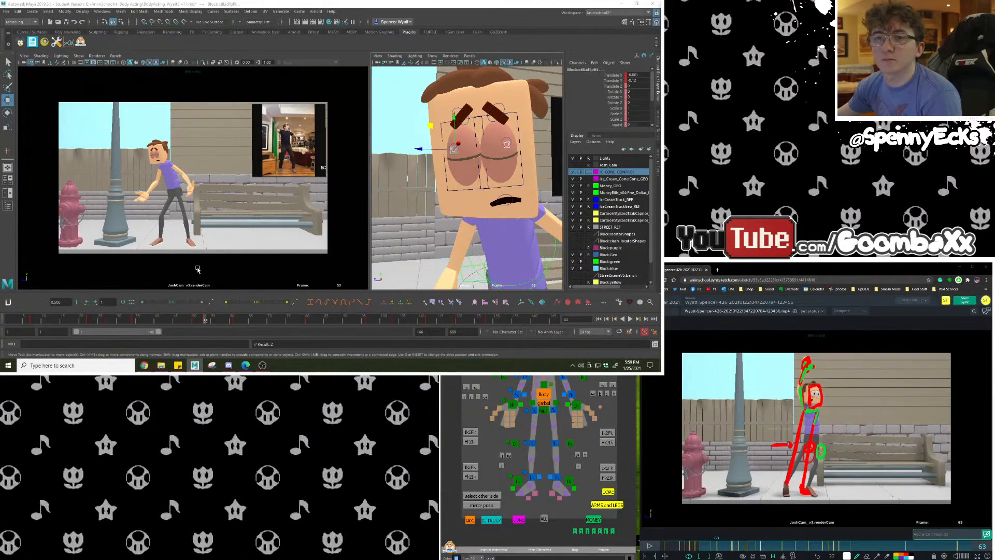
key("s")
Play back the shot repeatedly from the lamp post lean to the raised-arm pose to check the timing.
key("alt+v")
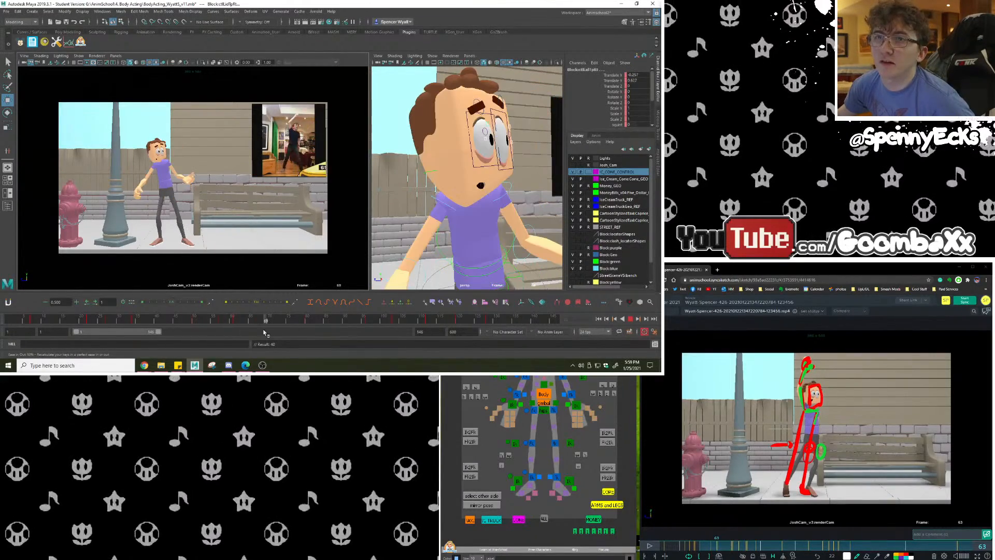
left_click(630, 318)
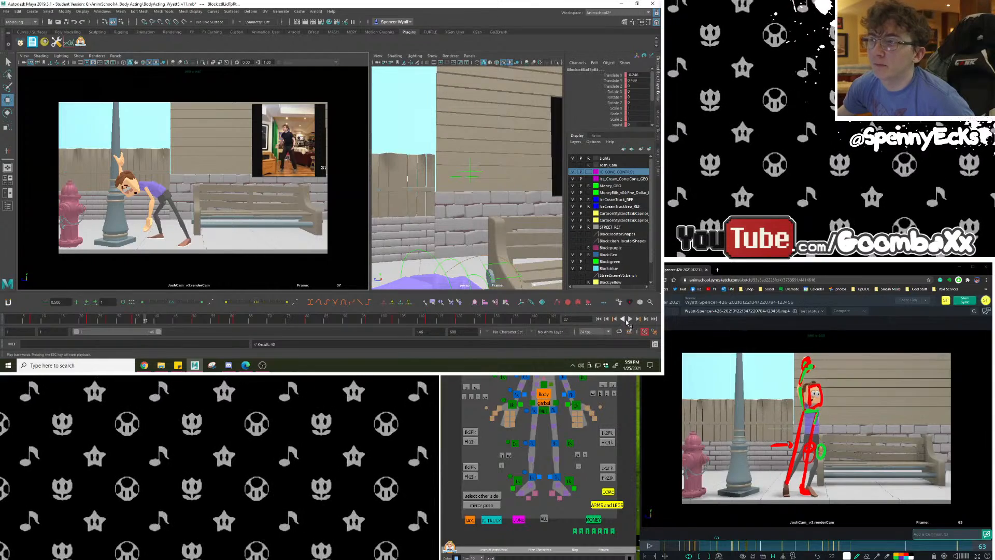
left_click(630, 320)
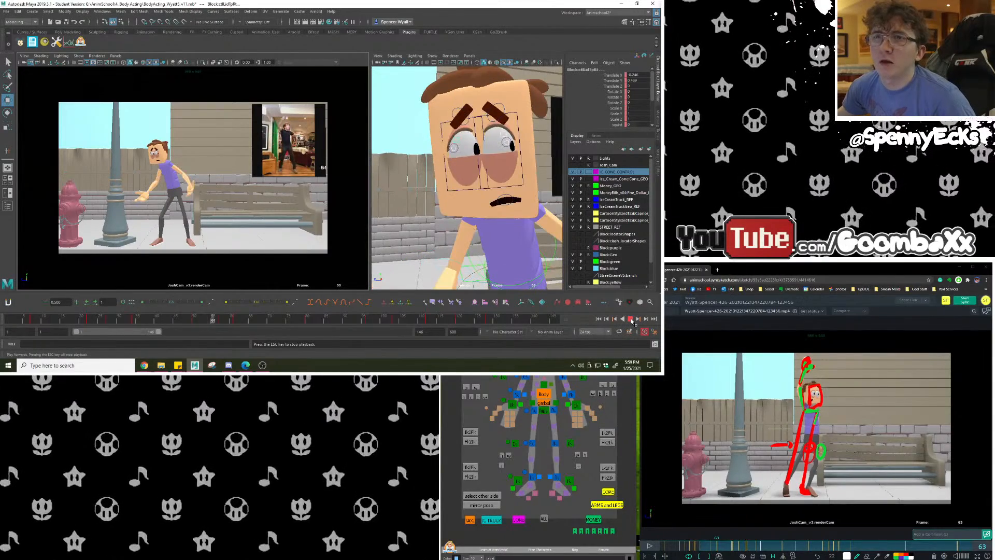
left_click(631, 320)
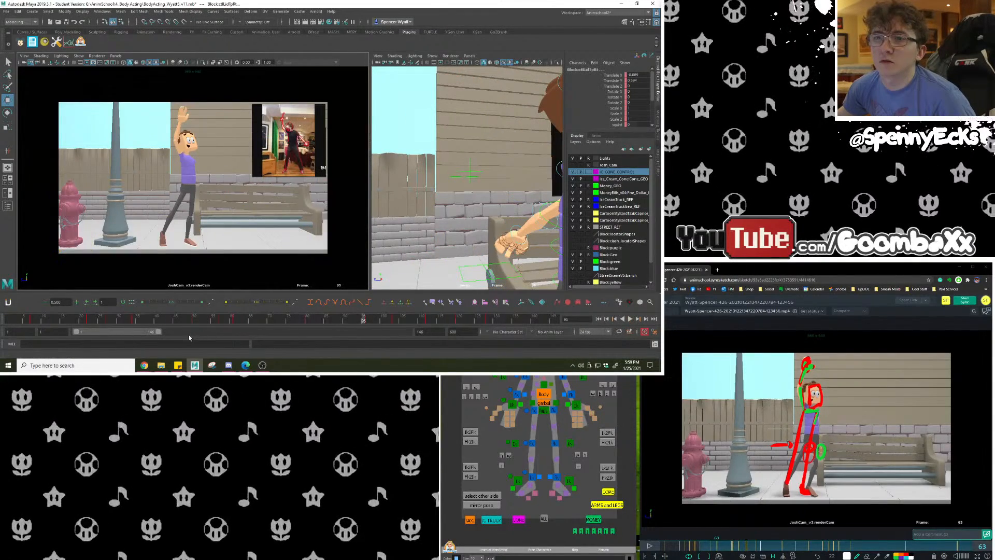
left_click_drag(148, 321, 136, 322)
left_click(631, 319)
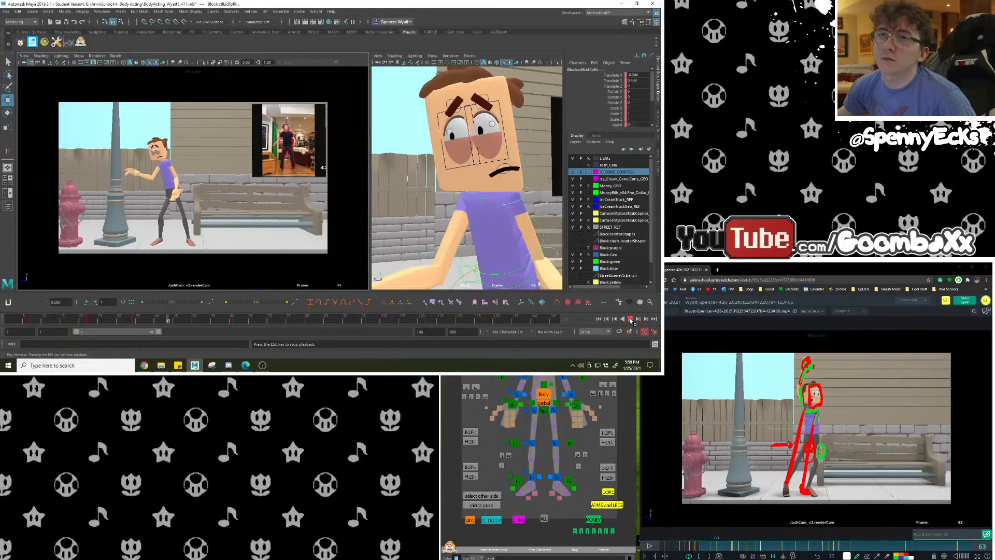
left_click(630, 320)
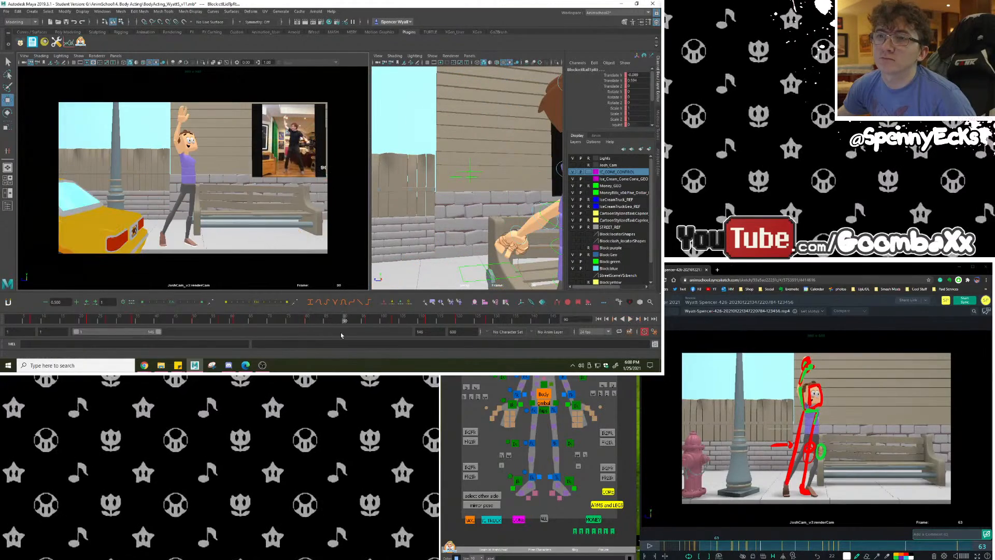
Move the keys of all character controls from frame 70 to frame 73 and play back the new timing.
left_click_drag(310, 322, 270, 320)
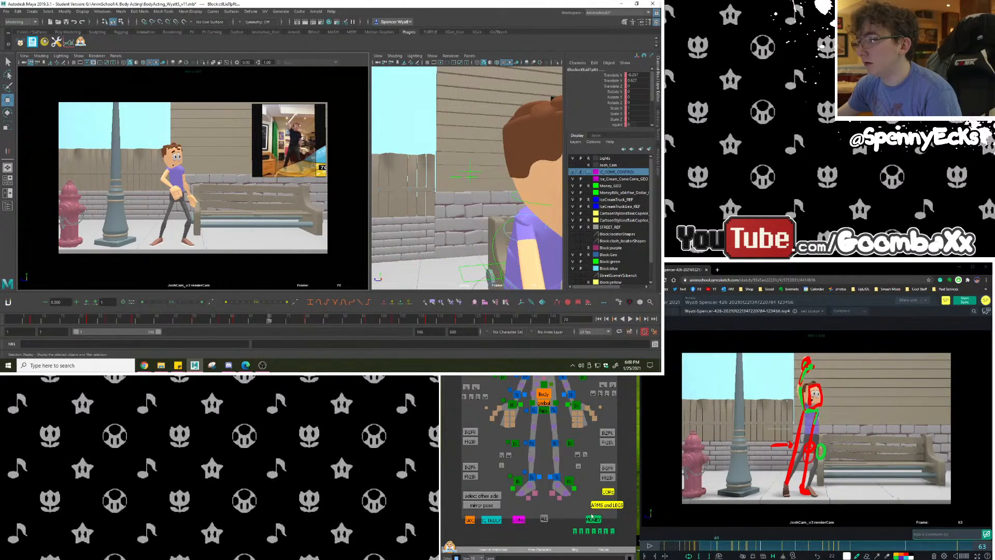
left_click(544, 519)
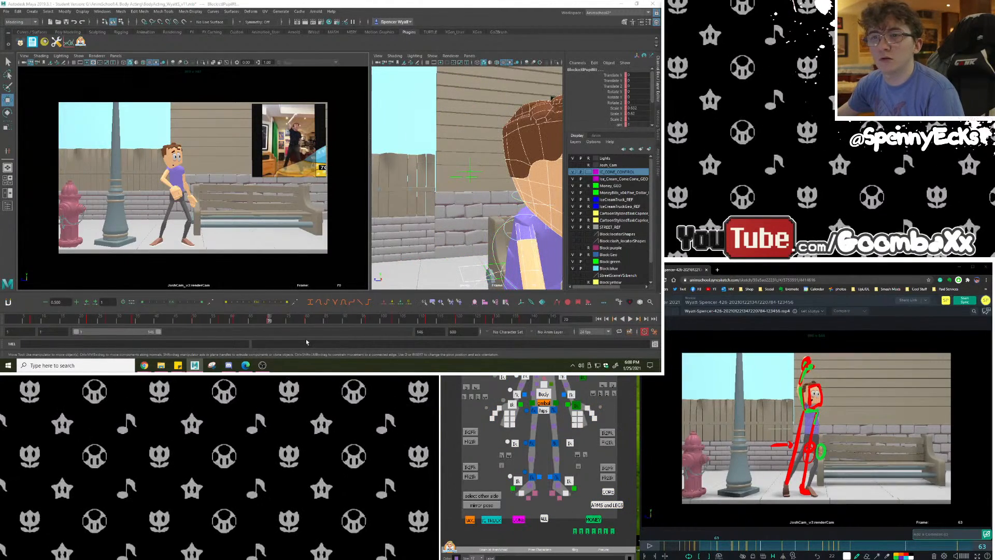
left_click(270, 322, "shift")
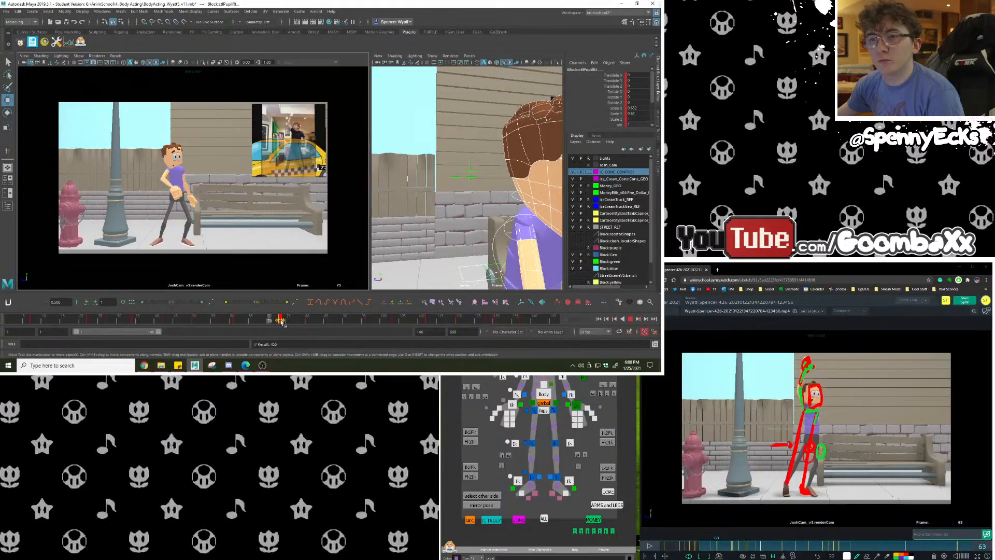
left_click_drag(281, 322, 176, 322)
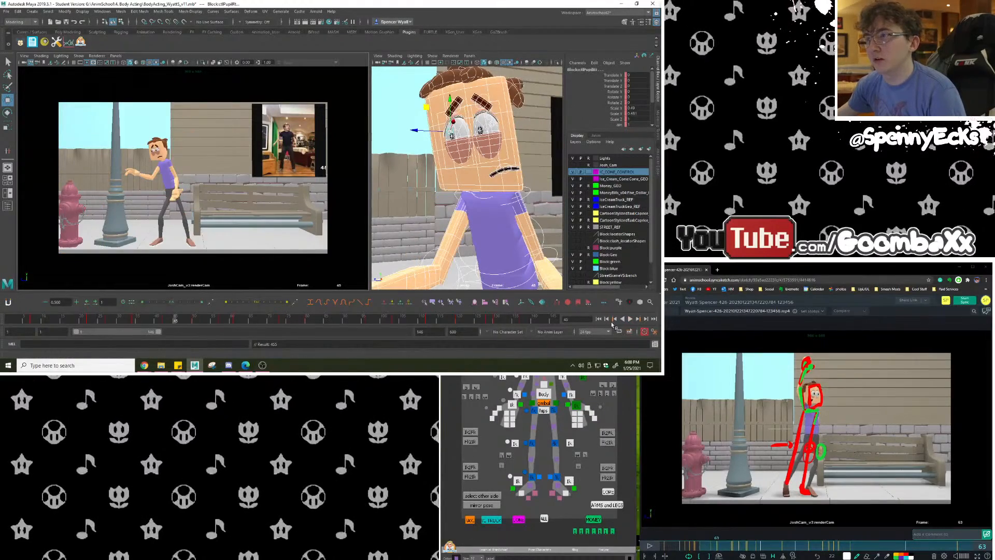
left_click(629, 318)
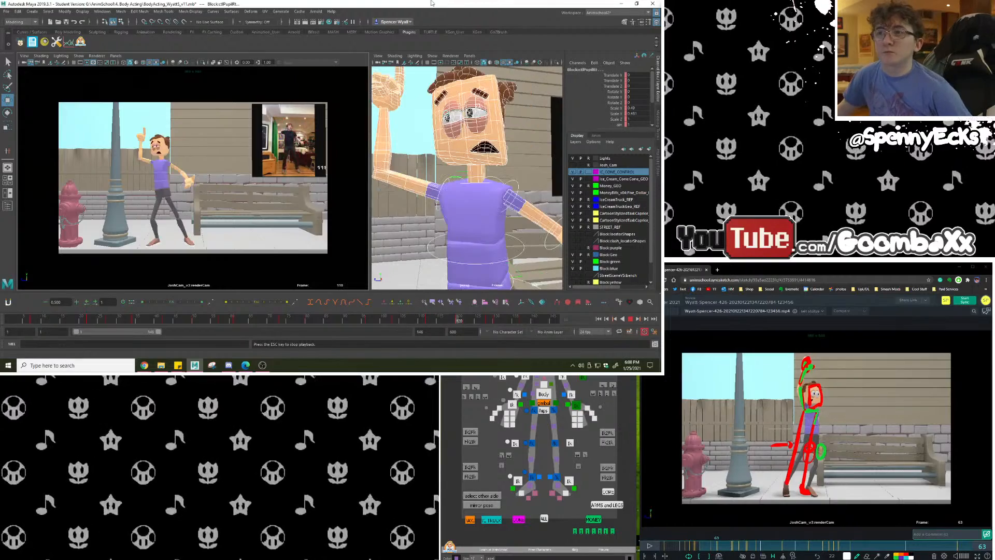
key("Escape")
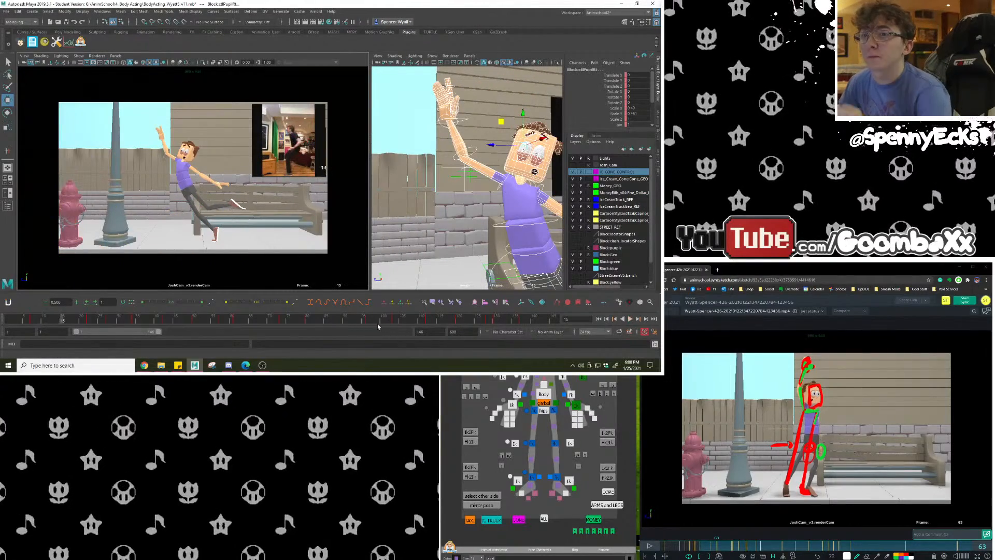
Delete the mouth controls' key at frame 73.
left_click_drag(297, 320, 281, 331)
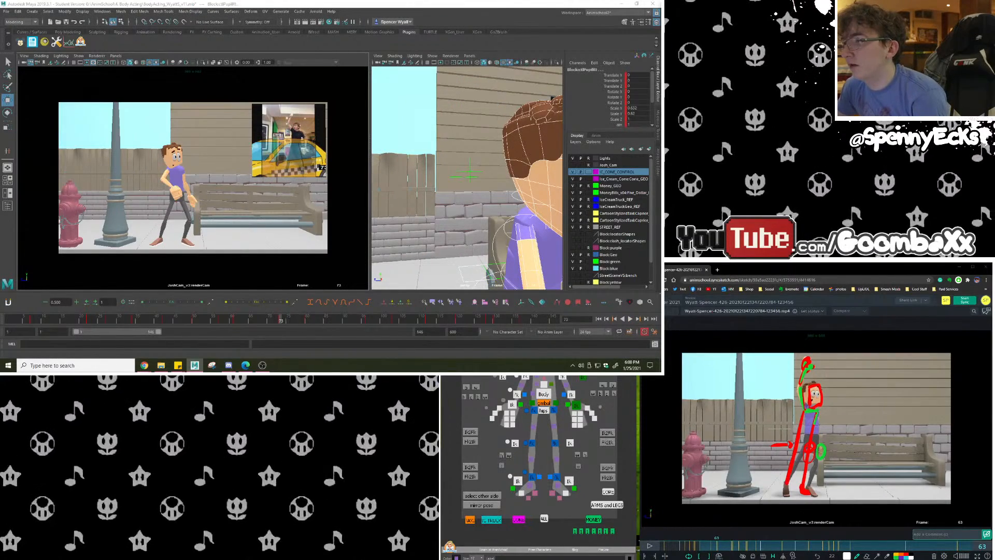
left_click(570, 342)
left_click(544, 342)
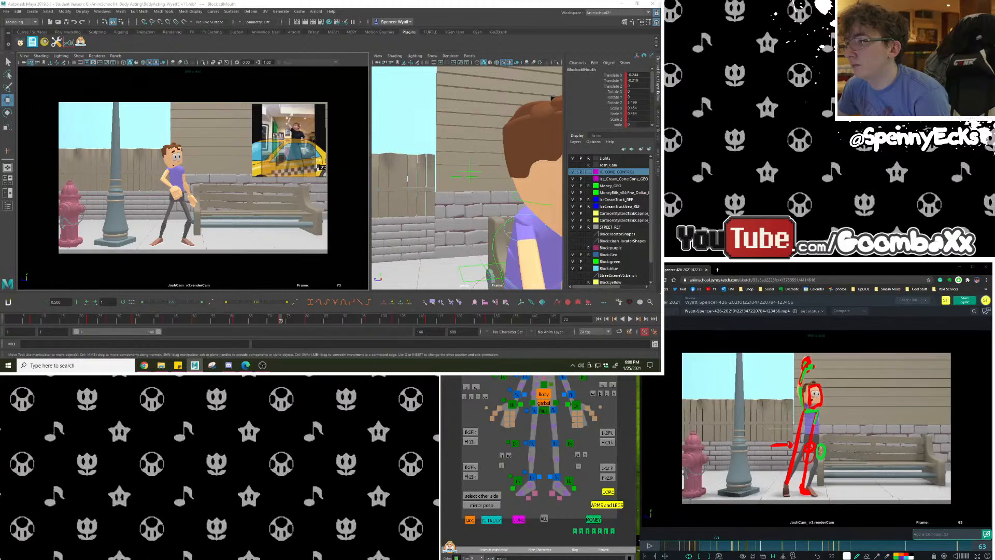
right_click(285, 324)
left_click(311, 229)
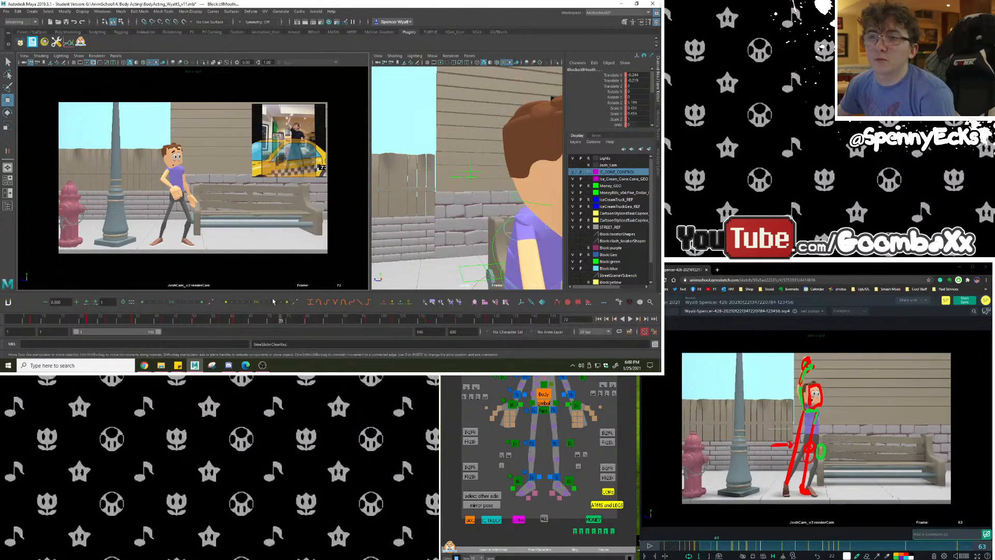
Blend the mouth controls between their neighbouring poses at frame 73 and play back the mouth's motion.
left_click(263, 302)
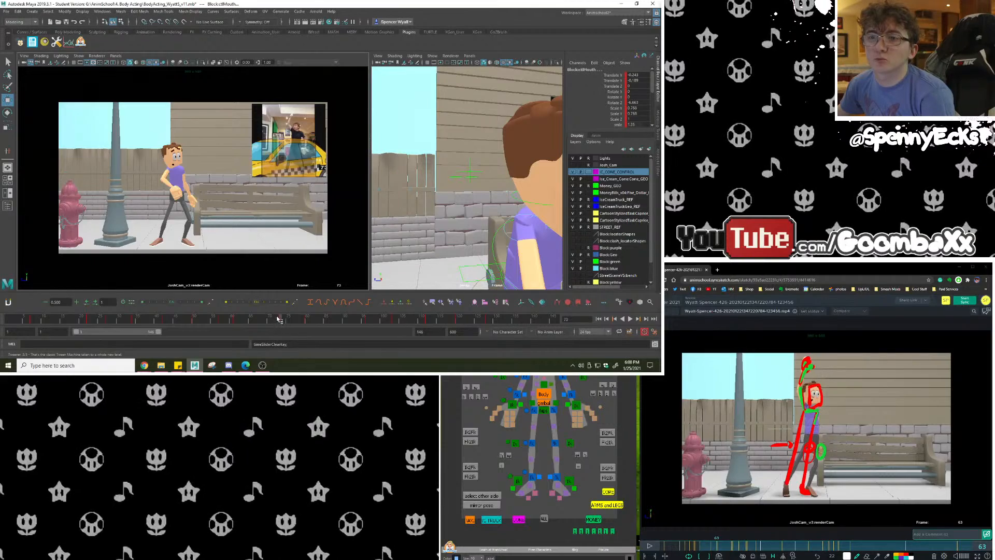
key("alt+v")
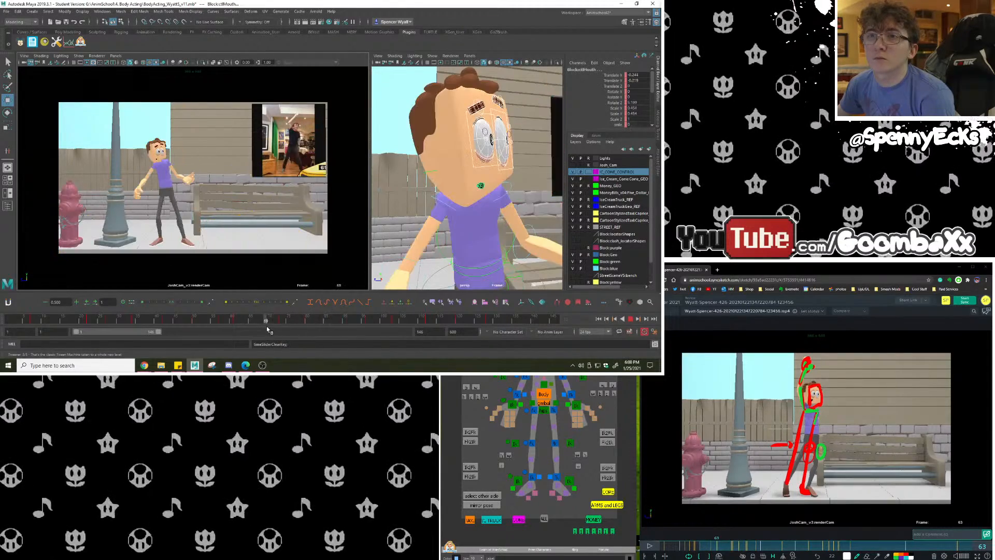
left_click_drag(284, 326, 282, 325)
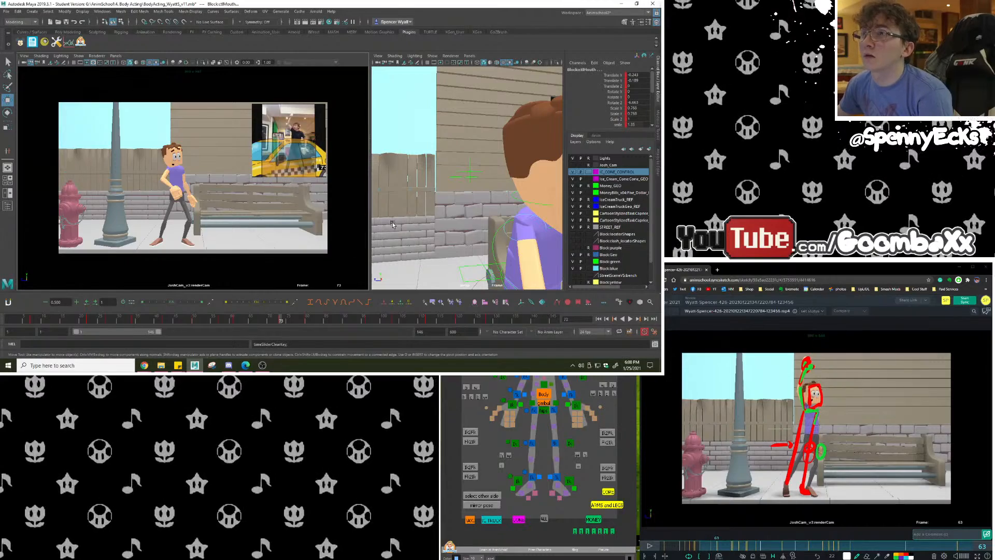
Lower both upper eyelids over the eyes at frame 73.
key("f")
right_click_drag(427, 211, 405, 212, "alt")
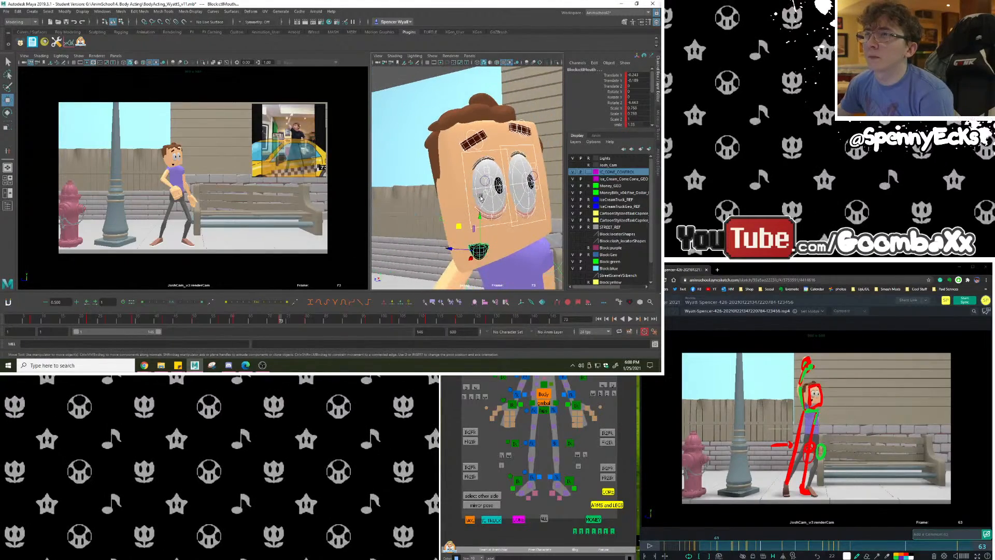
left_click_drag(456, 207, 427, 205, "alt")
left_click(500, 126)
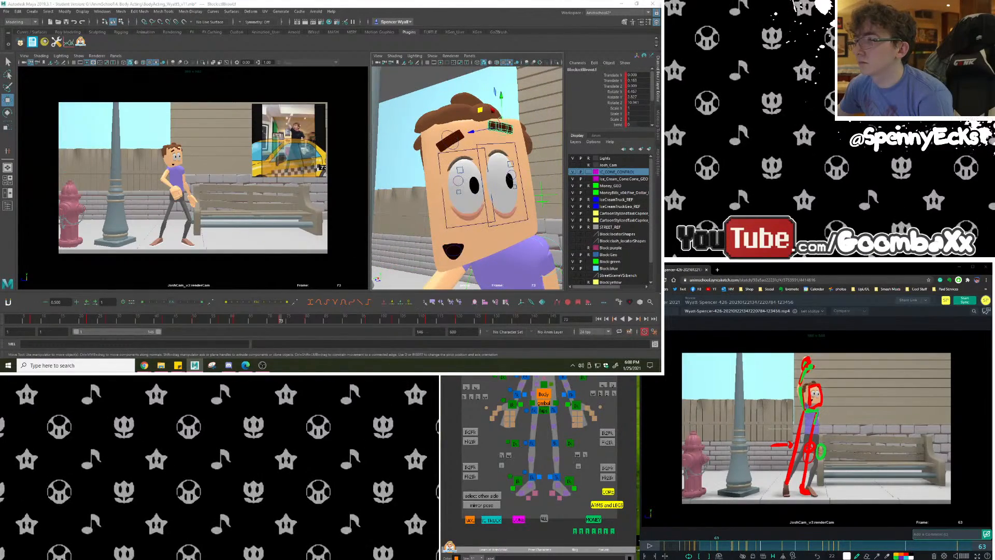
left_click(460, 170)
left_click_drag(486, 146, 489, 154)
Set the Move tool's axis orientation to Object and move both eyebrows down toward the eyes at frame 73.
left_click(500, 127)
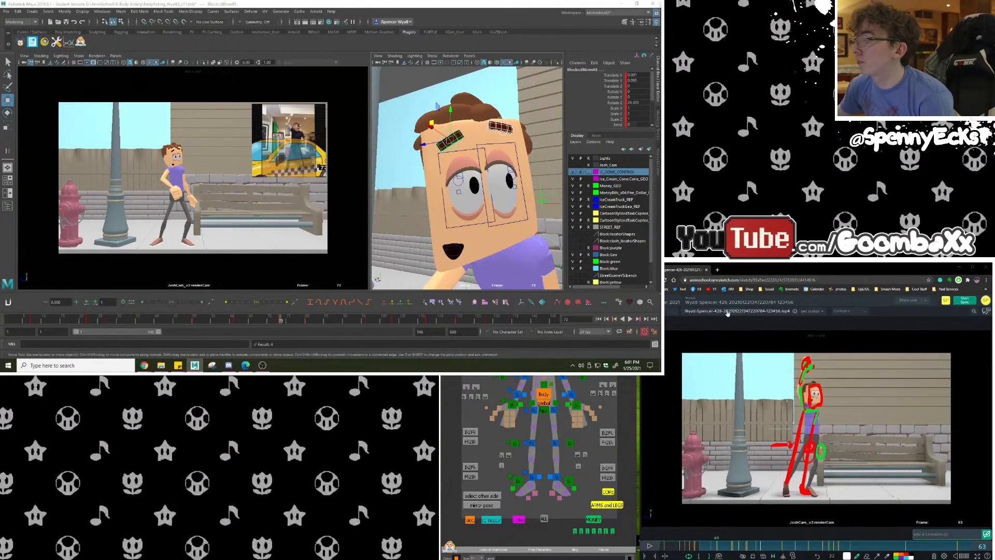
left_click(56, 43)
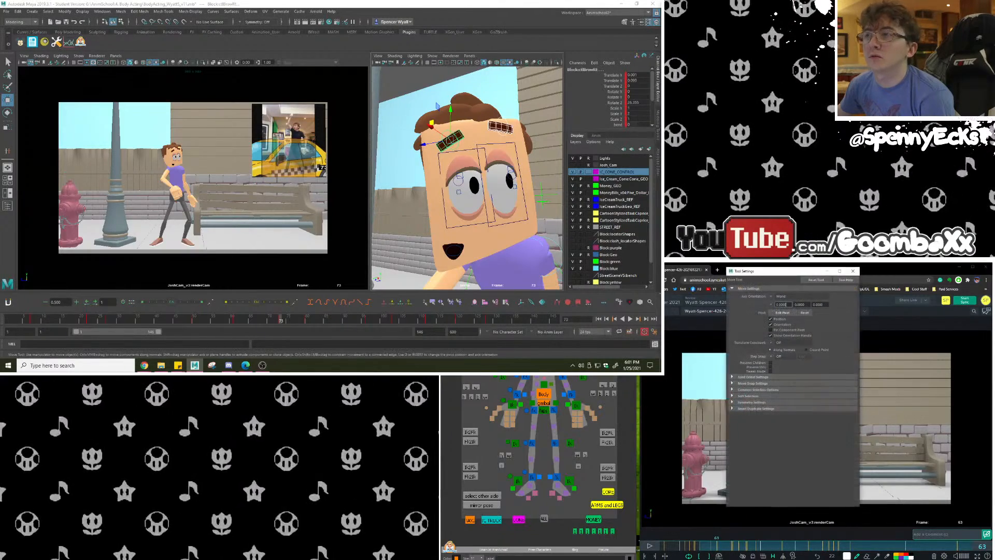
left_click(773, 298)
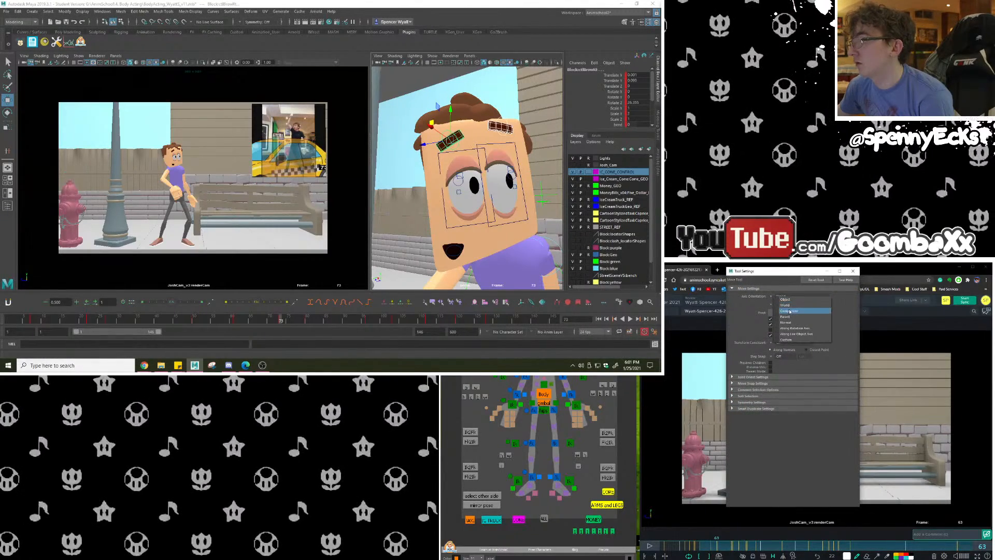
left_click(782, 305)
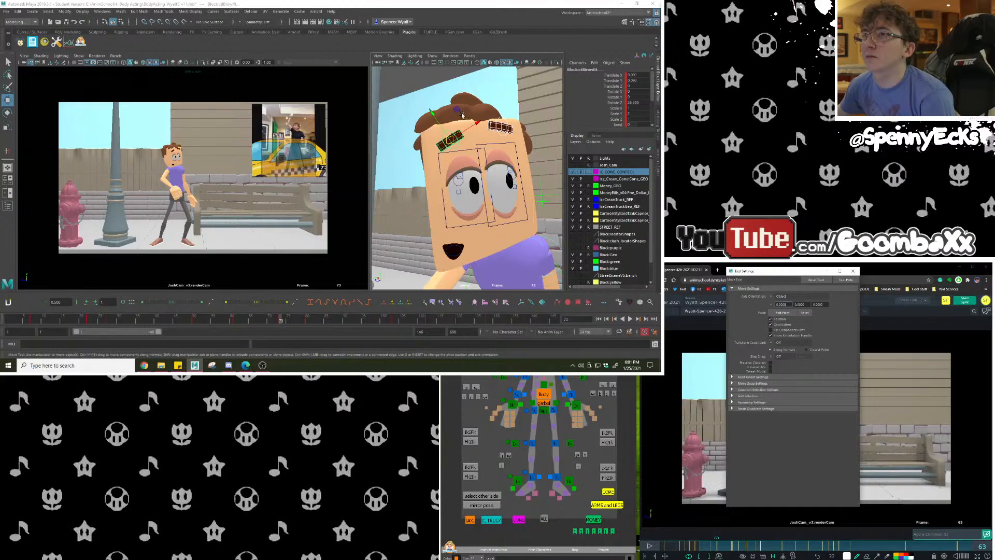
left_click_drag(462, 114, 465, 123)
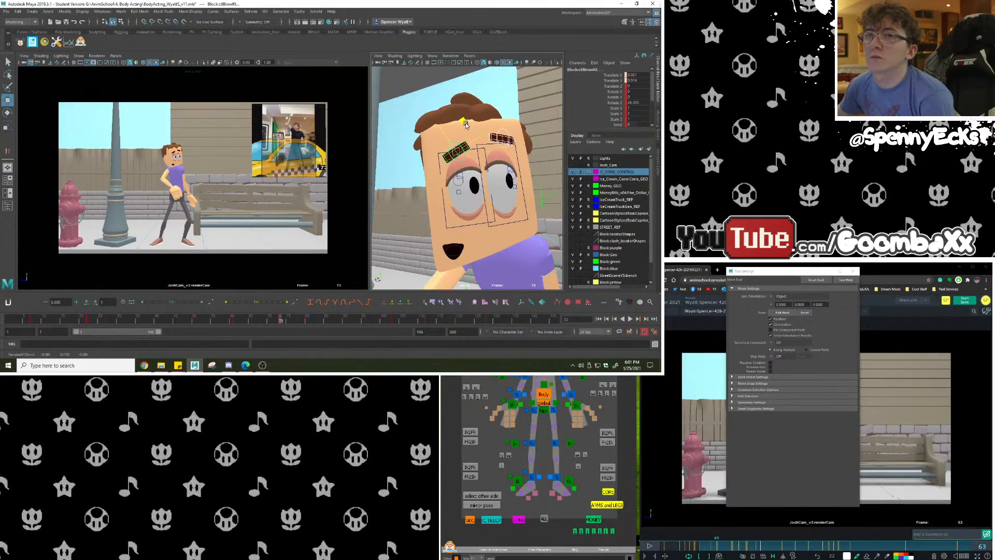
Play back the shot with the new facial pose and extend the end of the playback range to frame 154.
left_click_drag(271, 321, 187, 323)
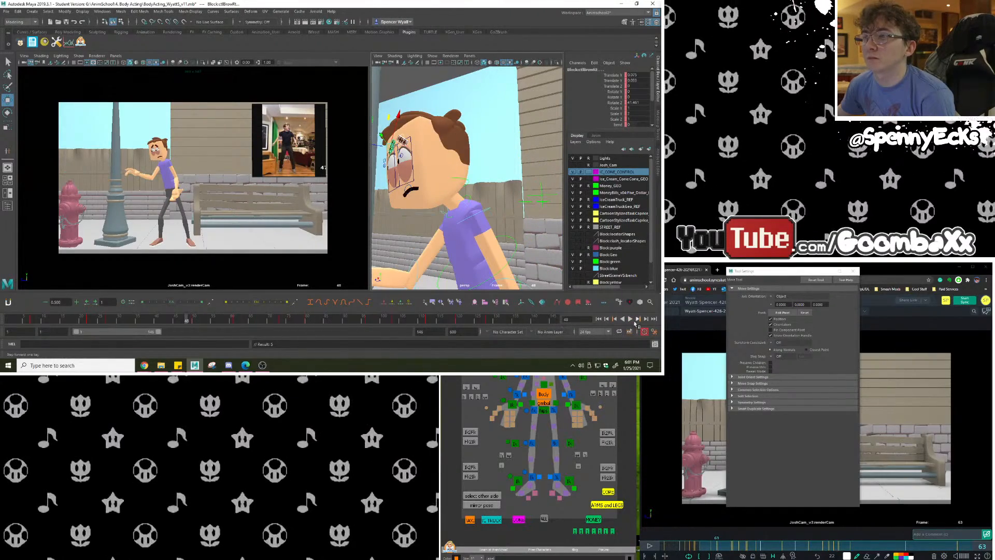
left_click(630, 319)
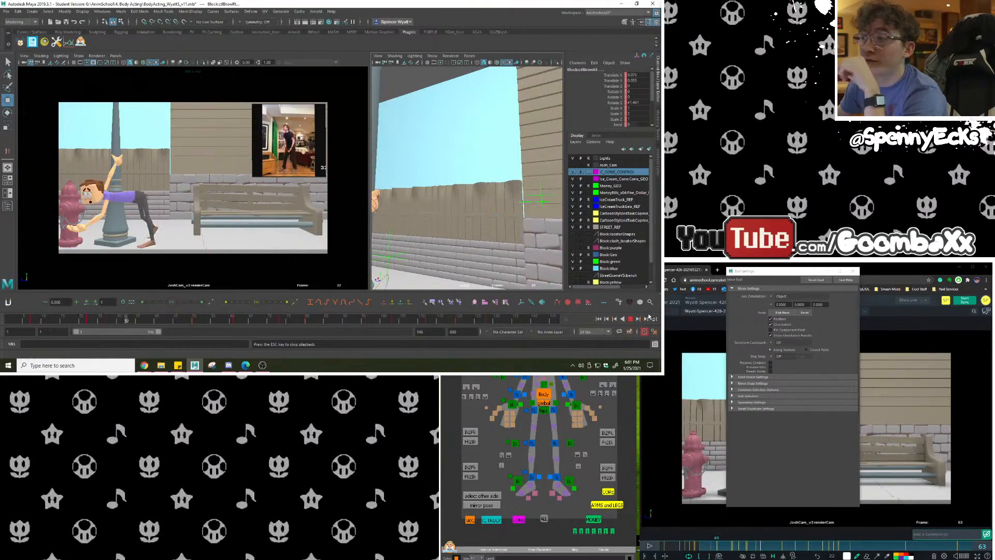
left_click(630, 319)
left_click_drag(290, 323, 537, 321)
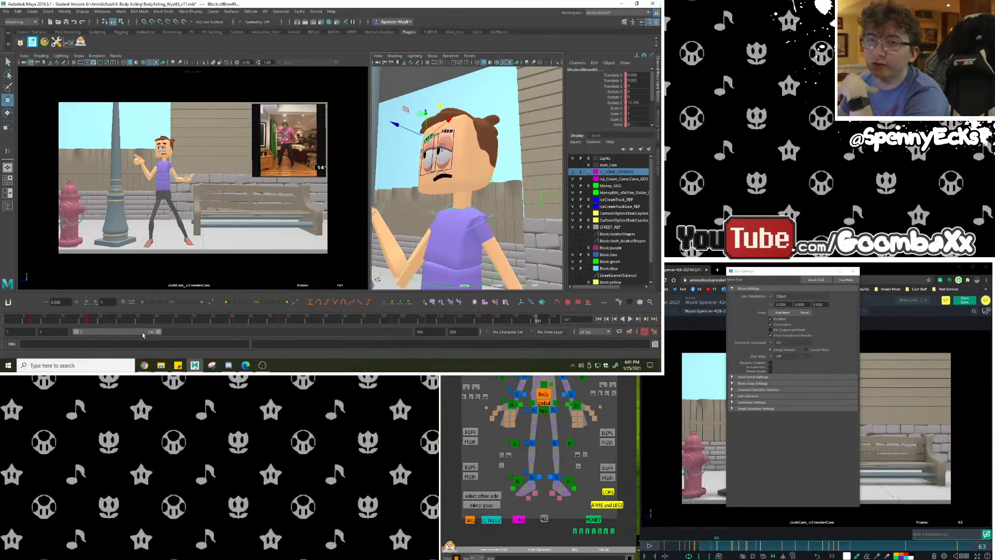
left_click_drag(158, 333, 163, 333)
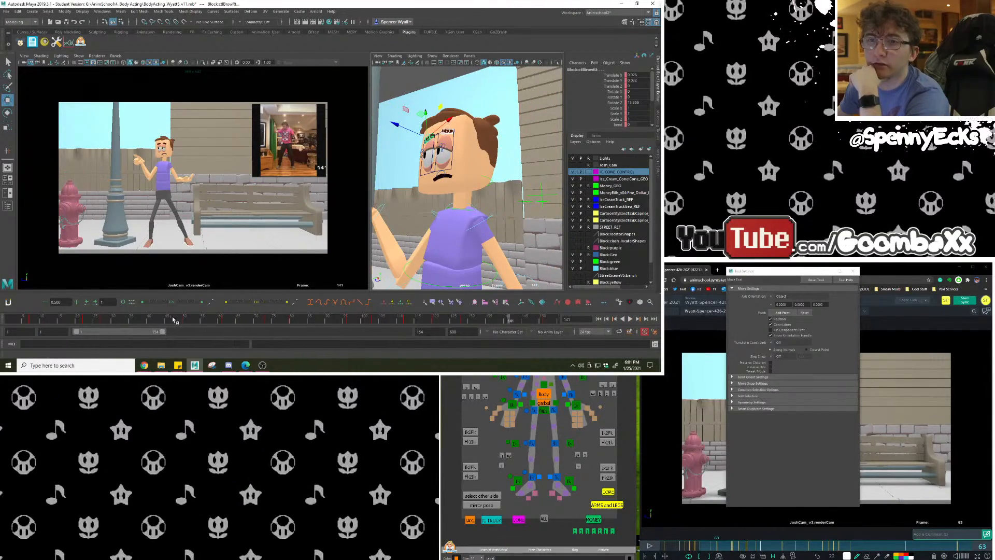
Play back and scrub the shot from frame 48 through the raised-arm pose to check its timing.
left_click_drag(238, 320, 179, 319)
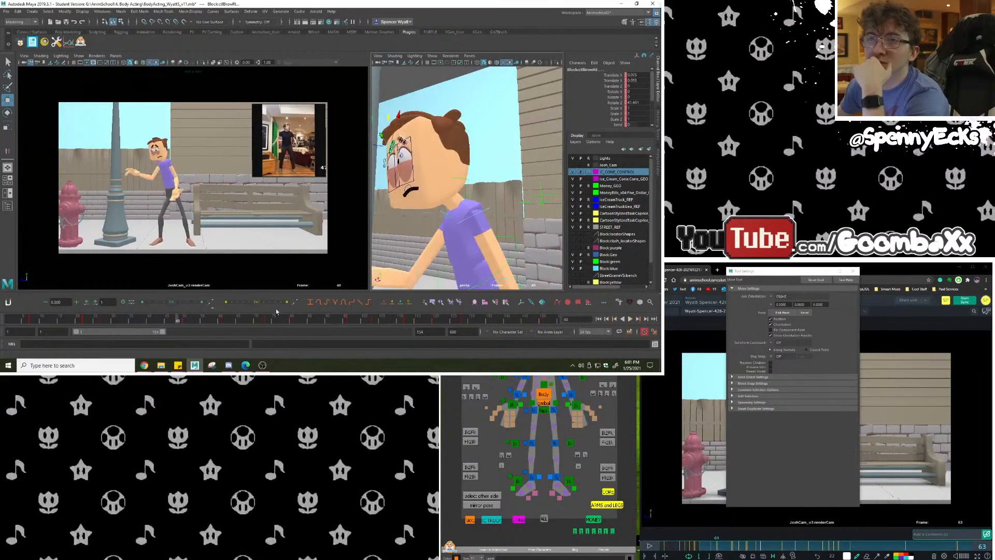
left_click(629, 319)
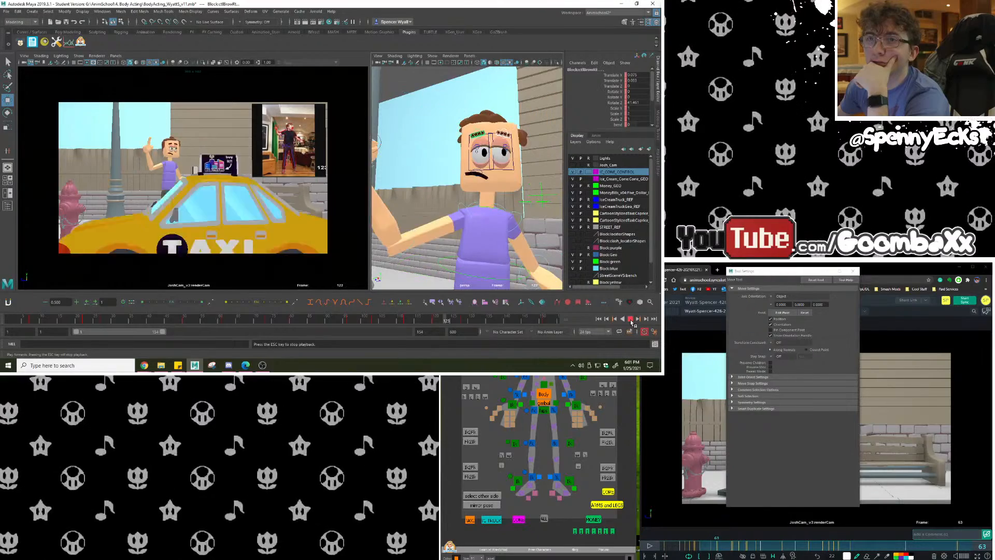
left_click_drag(347, 317, 270, 326)
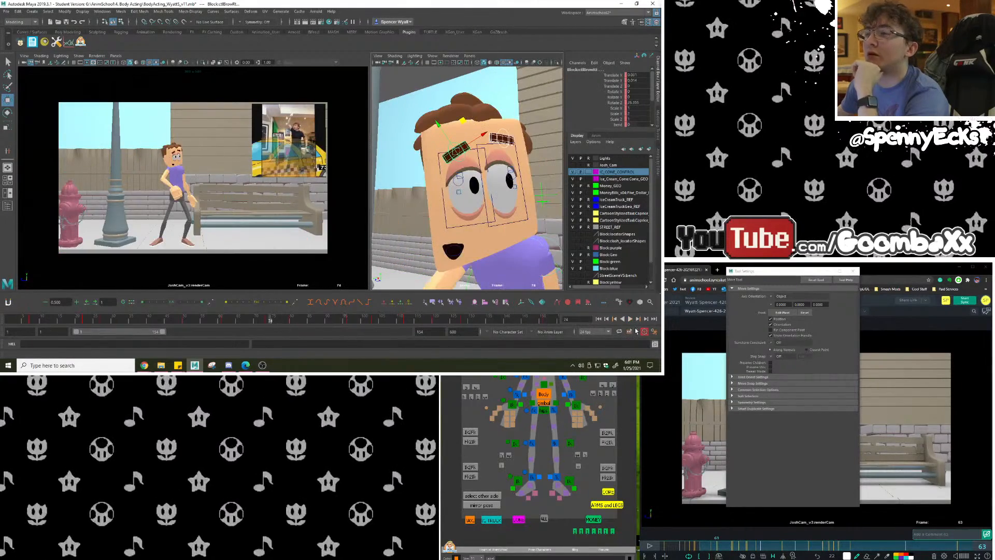
left_click(631, 320)
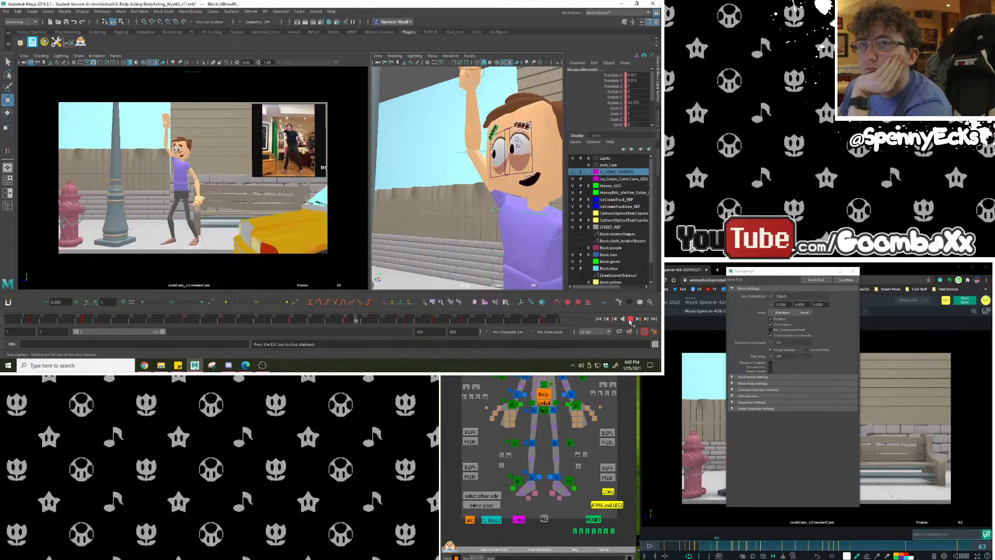
left_click(423, 318)
left_click_drag(428, 318, 307, 320)
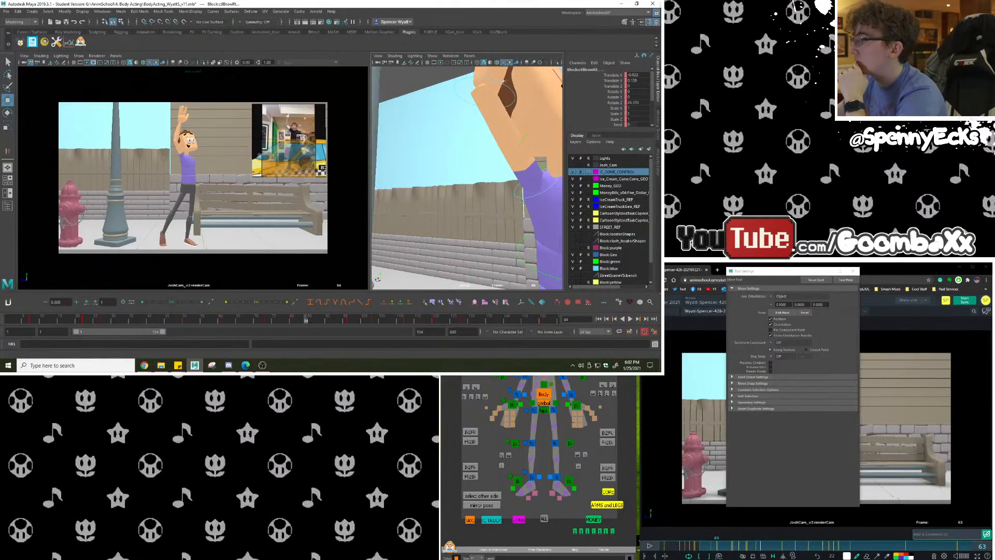
Switch to the review page in the browser and examine the draw-over of the raised-arm pose at frame 63.
left_click(672, 461)
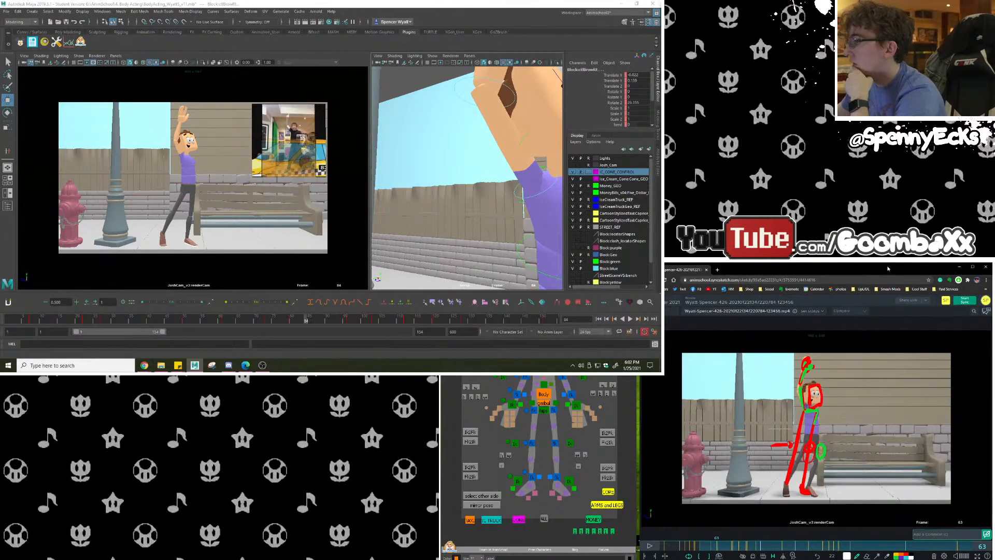
left_click(717, 545)
left_click_drag(718, 548, 717, 552)
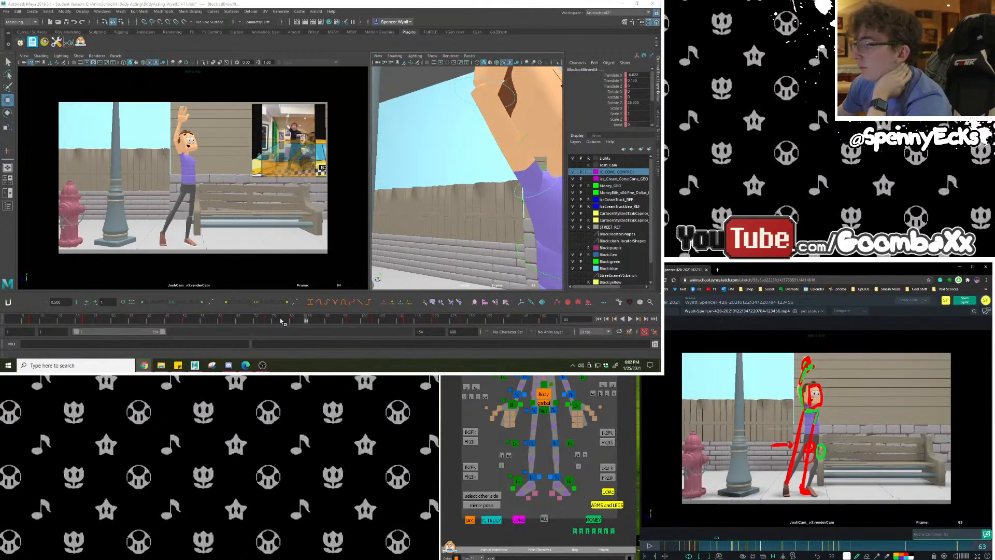
left_click(713, 545)
mouse_move(714, 549)
left_mouse_down()
mouse_move(731, 549)
mouse_move(717, 549)
left_mouse_up()
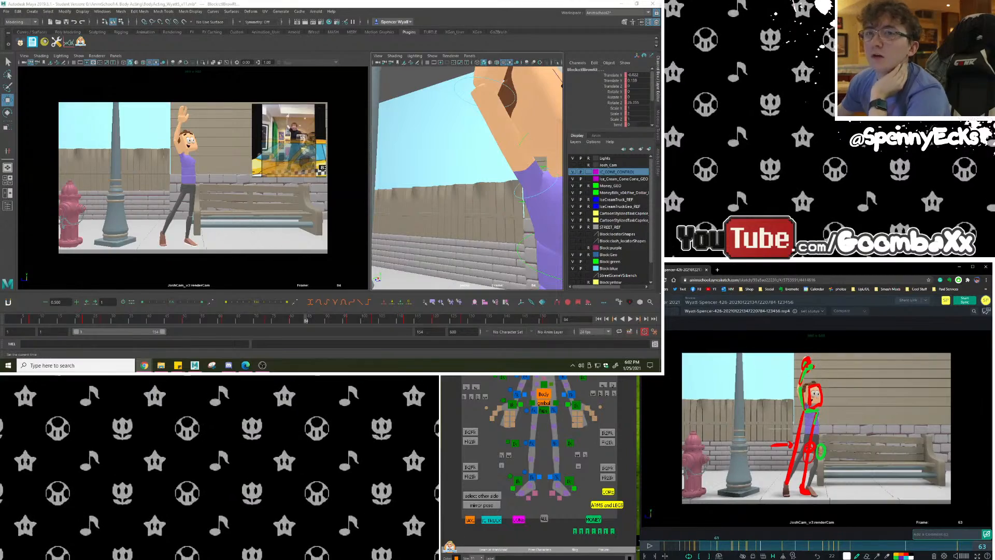
Raise the character's body control slightly at frame 80 to straighten the legs in the raised-arm pose.
left_click_drag(436, 220, 474, 207, "alt")
left_click_drag(304, 320, 292, 320)
scroll(456, 233, "down", 3)
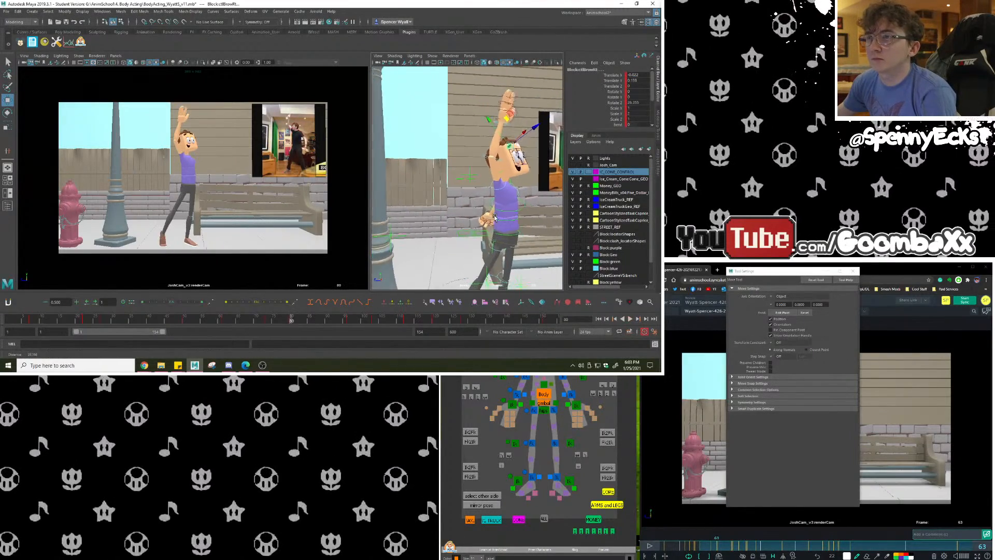
left_click(541, 397)
left_click_drag(498, 217, 512, 216, "alt")
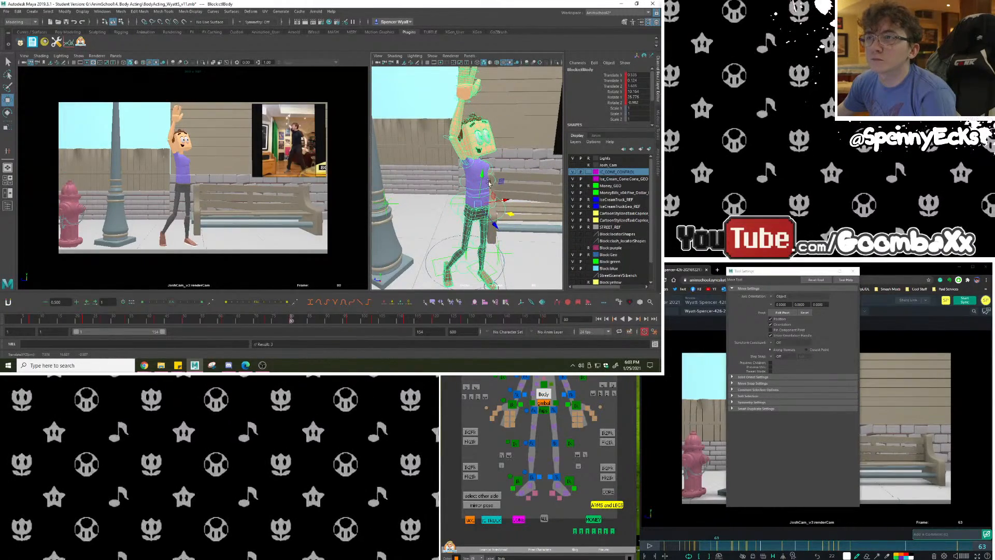
left_click_drag(481, 176, 485, 174)
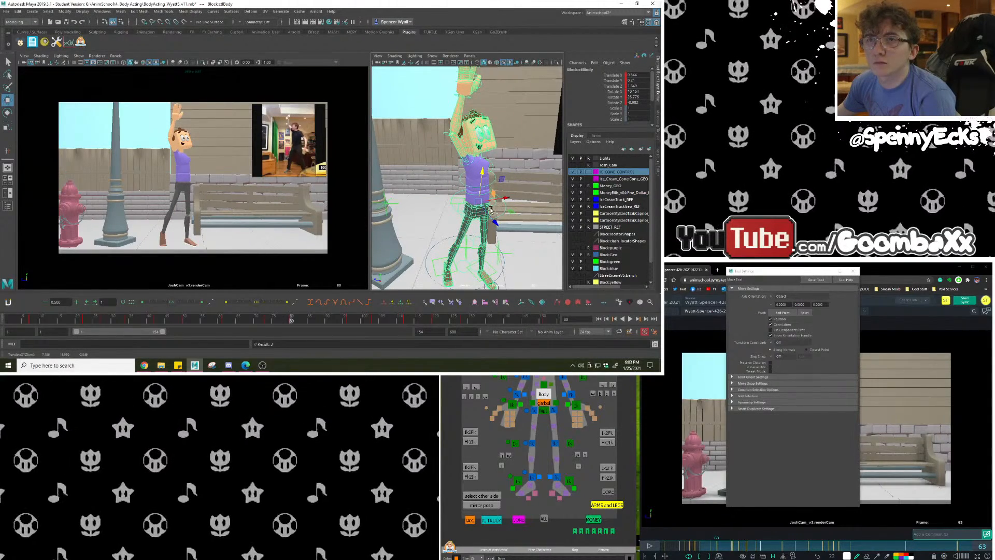
Play back the movement into the raised-arm pose around frames 77 to 80 to check the body height.
mouse_move(291, 320)
left_mouse_down()
mouse_move(268, 320)
mouse_move(292, 318)
left_mouse_up()
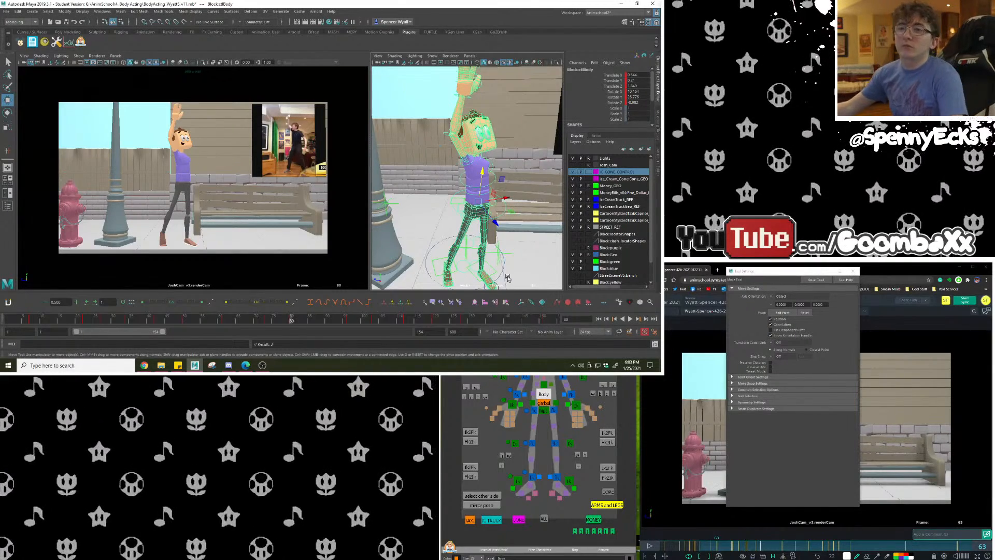
left_click(280, 322)
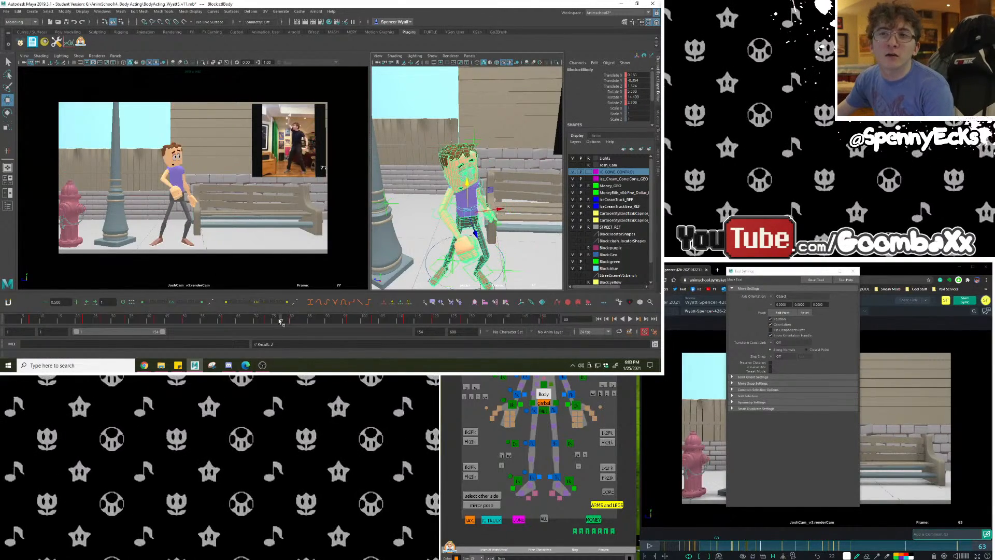
key("alt+v")
Blend the left foot control between its neighbouring poses at frame 80, bringing the feet closer together, and check the motion.
left_click(529, 268)
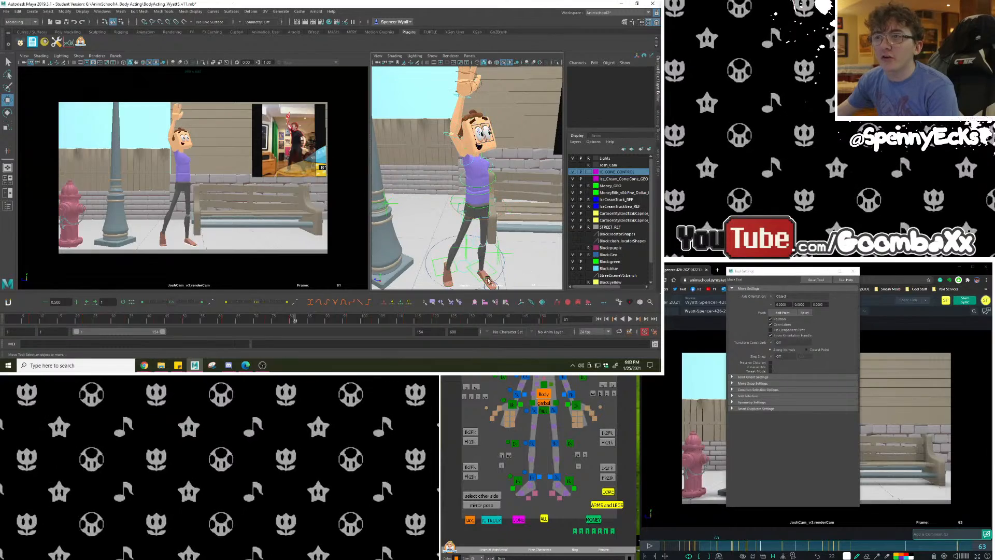
left_click(569, 481)
left_click(292, 321)
key("alt+v")
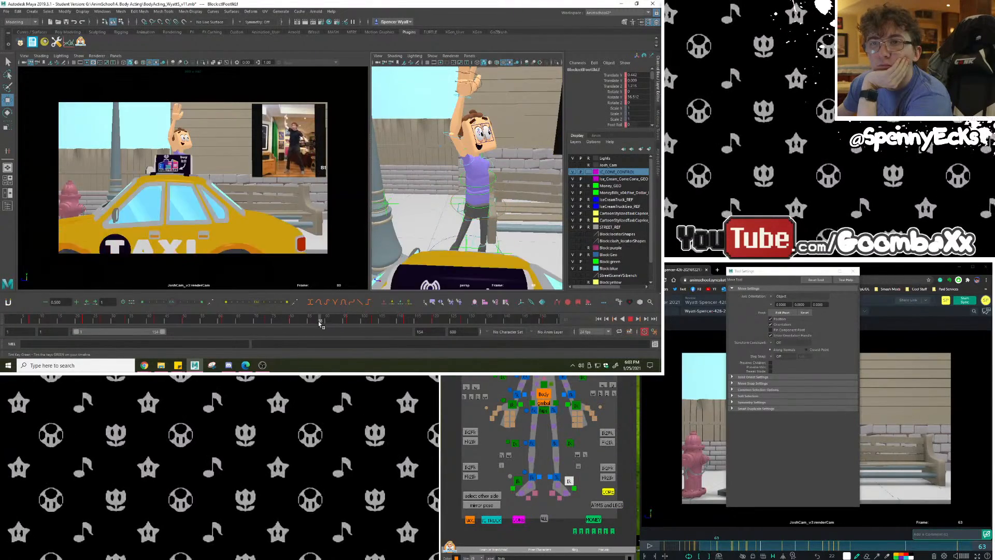
left_click(294, 323)
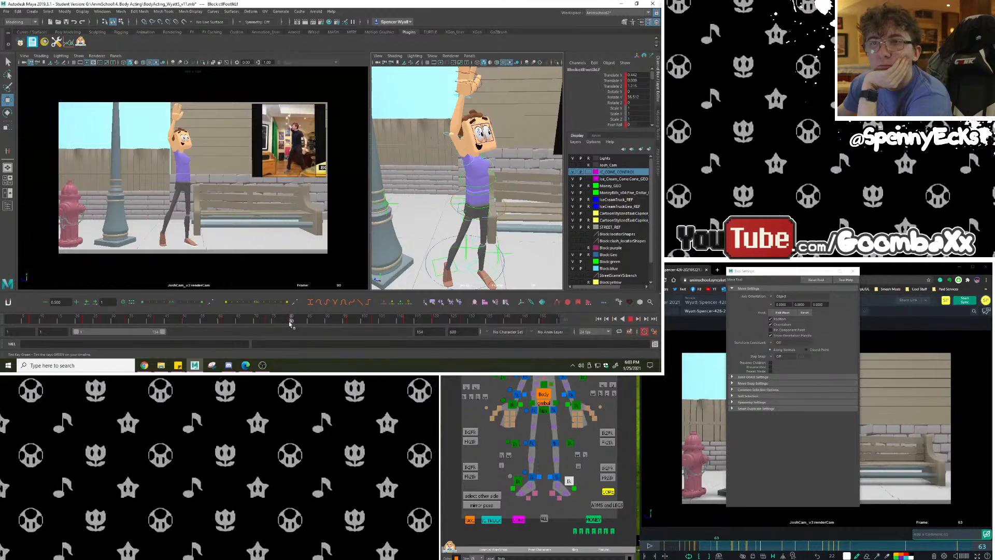
left_click_drag(289, 321, 292, 321)
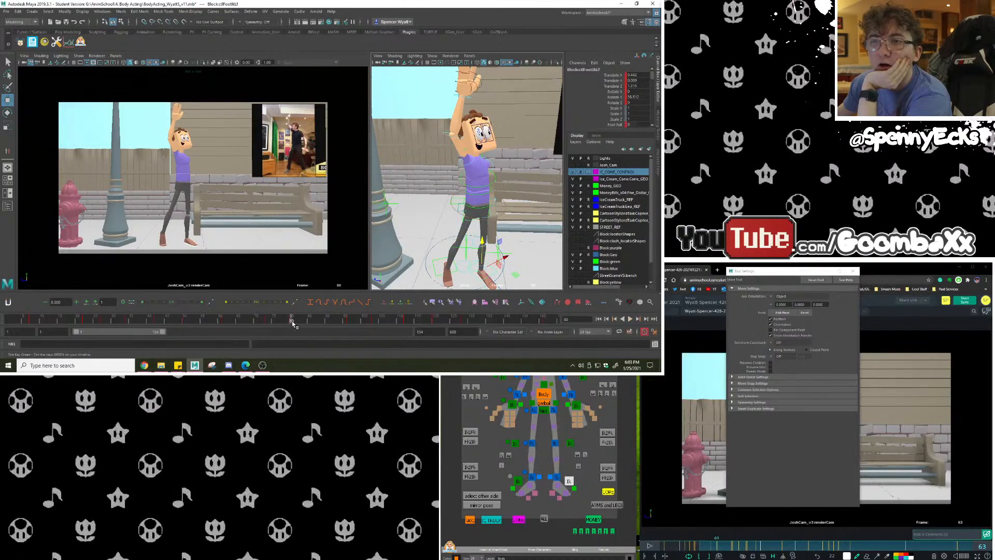
left_click(231, 302)
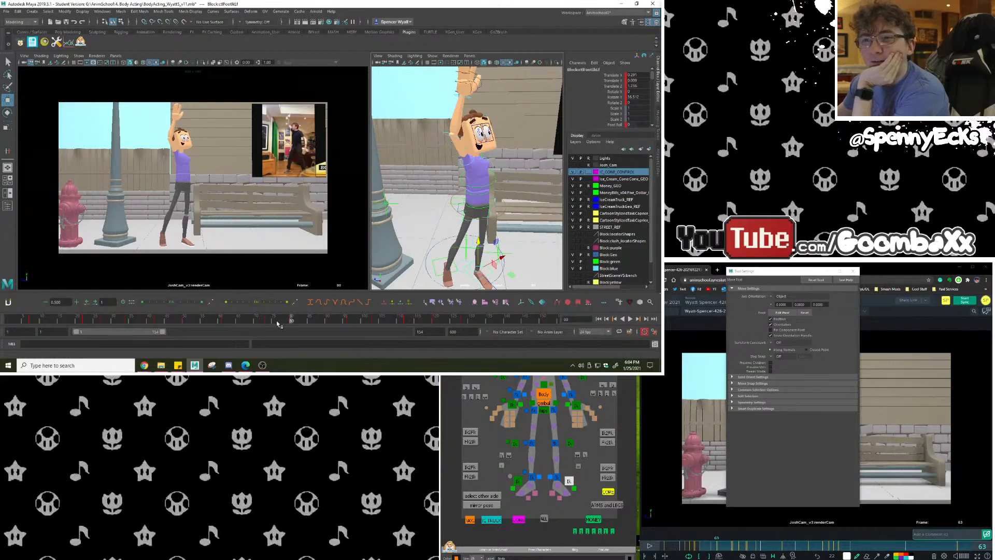
mouse_move(278, 324)
left_mouse_down()
mouse_move(303, 321)
mouse_move(291, 322)
left_mouse_up()
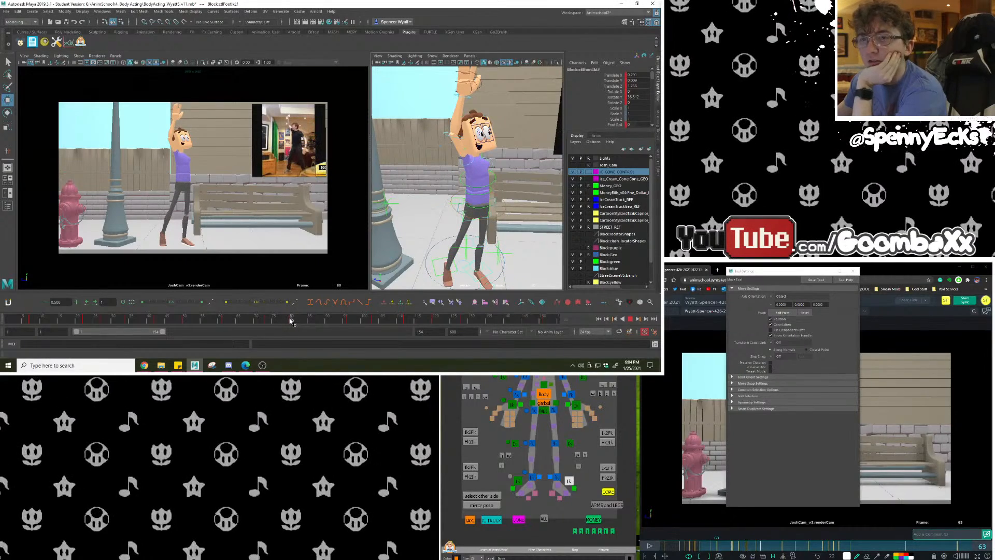
Lower the character's body control slightly at frame 80 so the knees bend a little in the raised-arm pose.
left_click(453, 210)
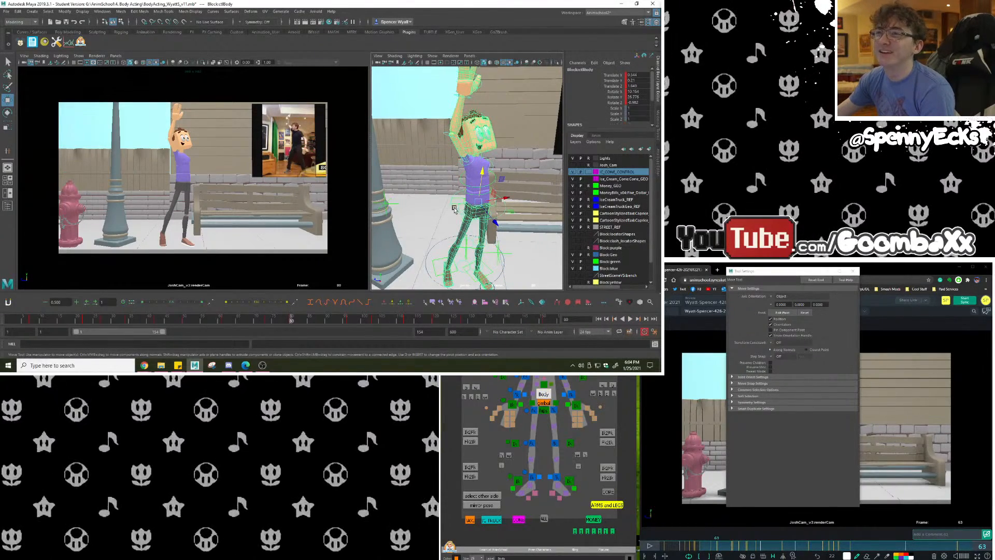
left_click_drag(481, 180, 484, 185)
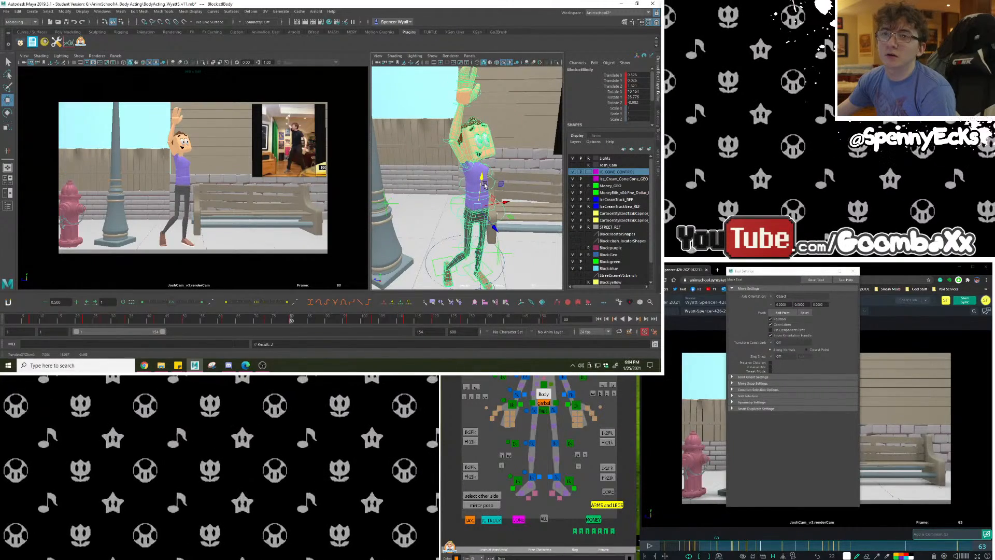
left_click_drag(482, 238, 507, 212, "alt")
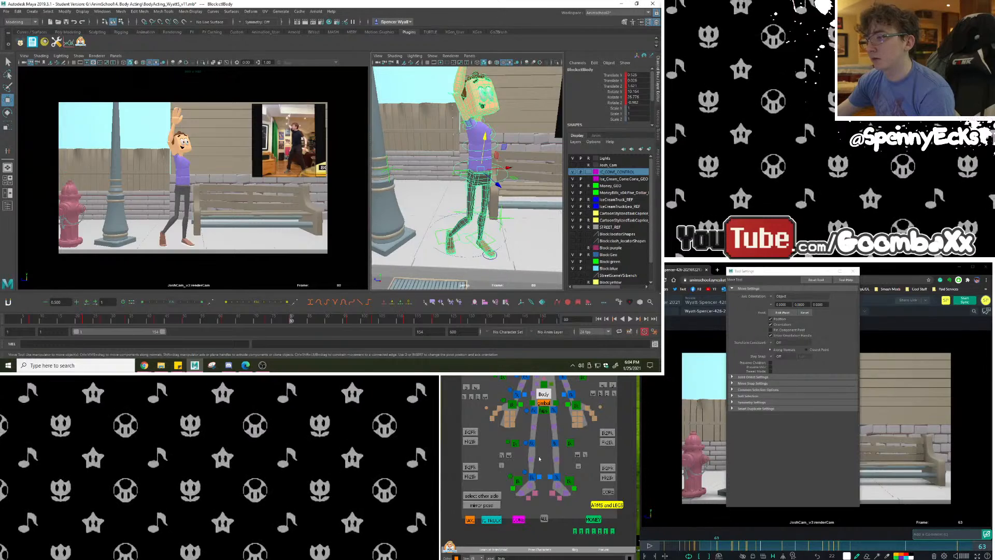
Reduce the foot roll of the right foot control at frame 80, fine-tuning it from 1 so the heel sits closer to the ground.
left_click(517, 481)
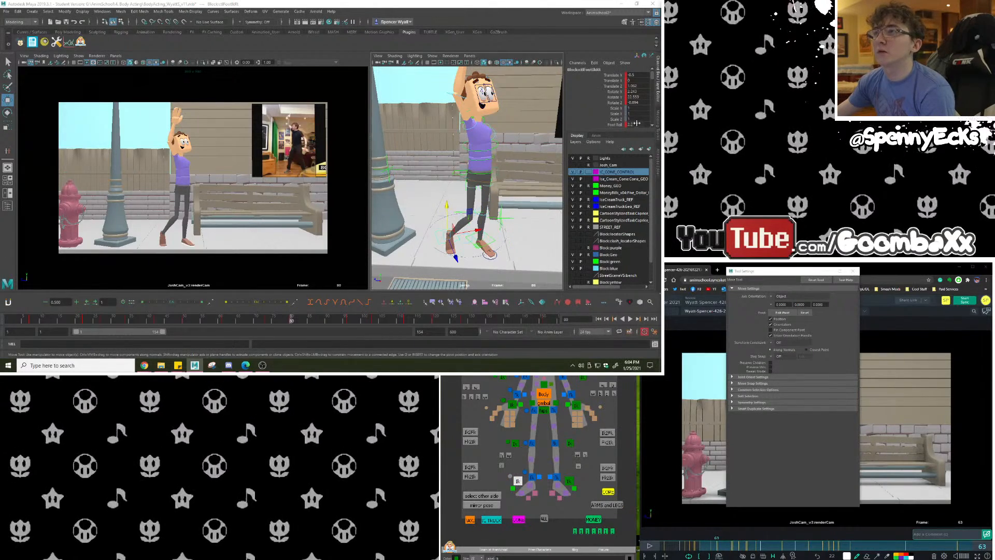
left_click(637, 124)
type("0")
key("Return")
type("1")
key("Return")
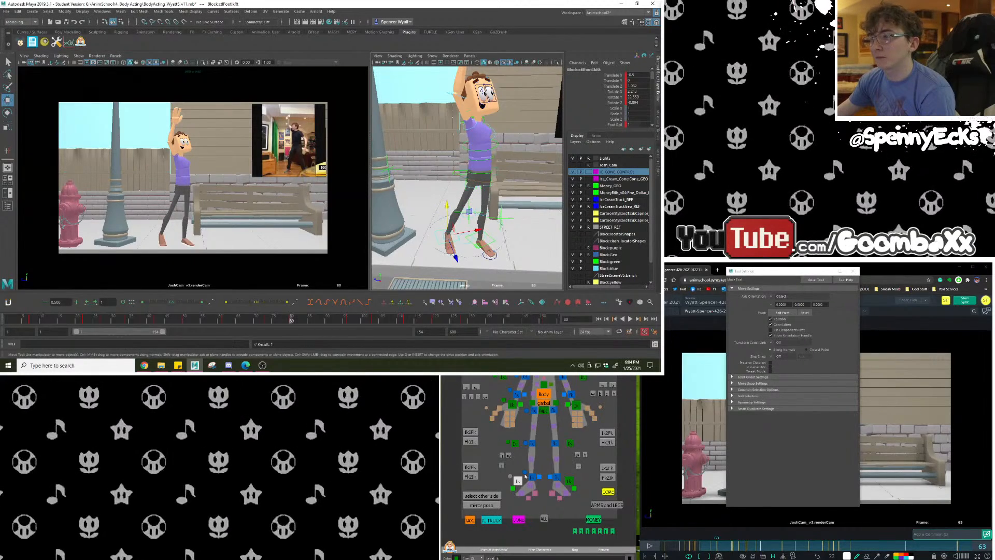
left_click_drag(633, 124, 641, 125, "ctrl")
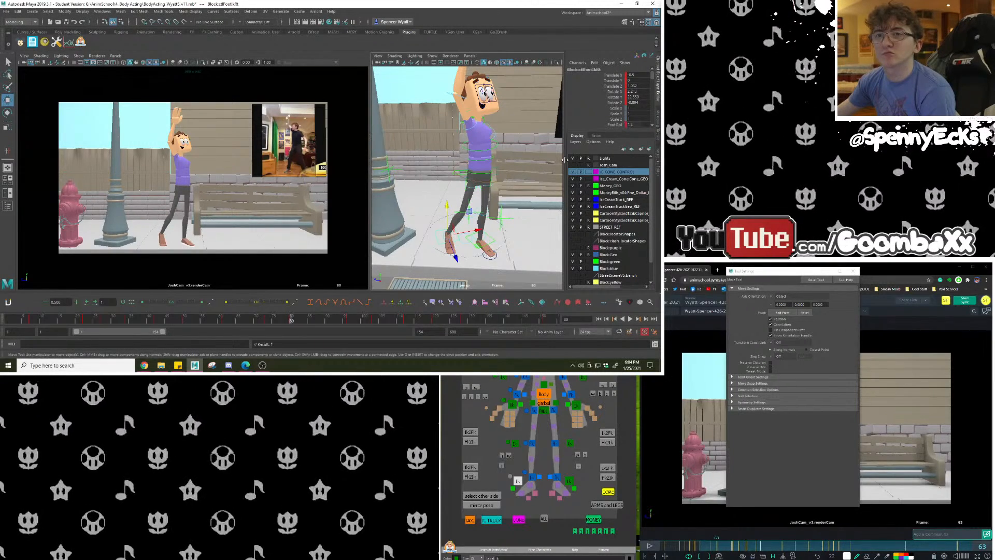
Scrub from the raised-arm pose at about frame 77 forward to frame 109 to check the adjusted legs in motion.
left_click(281, 321)
left_click_drag(279, 322, 332, 317)
left_click_drag(254, 319, 396, 320)
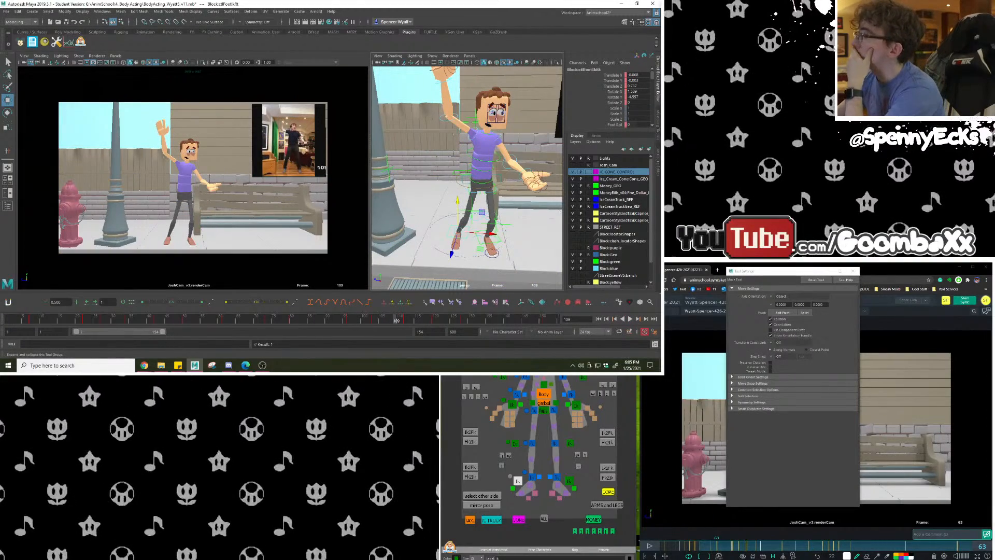
Switch to the review page in the browser and examine the draw-over notes from frame 63 through frames 79, 82 and 111.
left_click(888, 266)
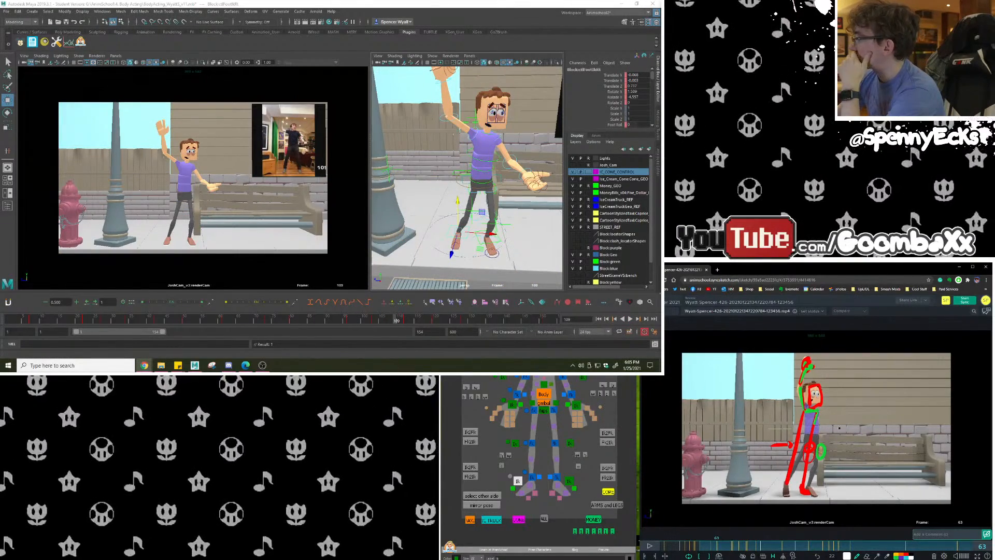
left_click_drag(715, 548, 732, 548)
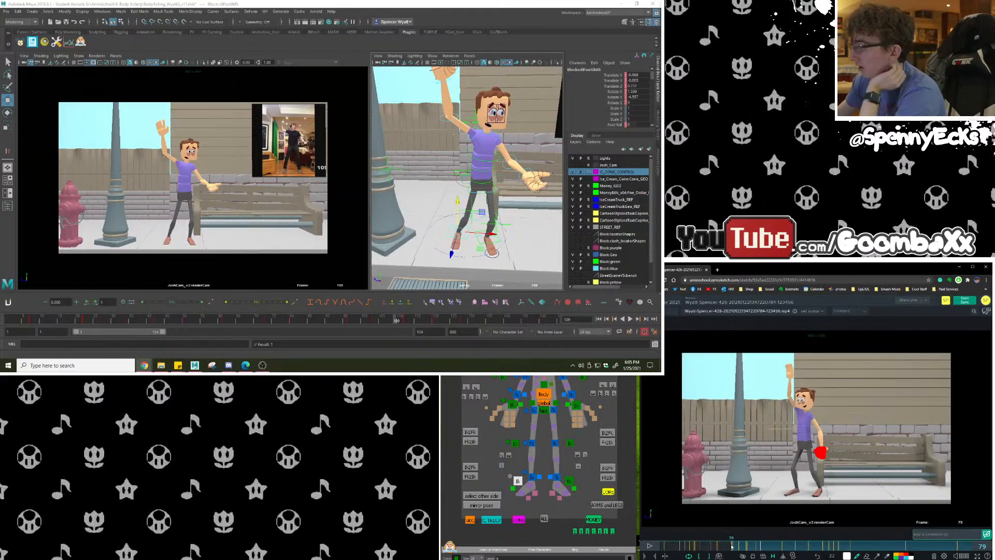
mouse_move(732, 546)
left_mouse_down()
mouse_move(747, 546)
mouse_move(734, 550)
left_mouse_up()
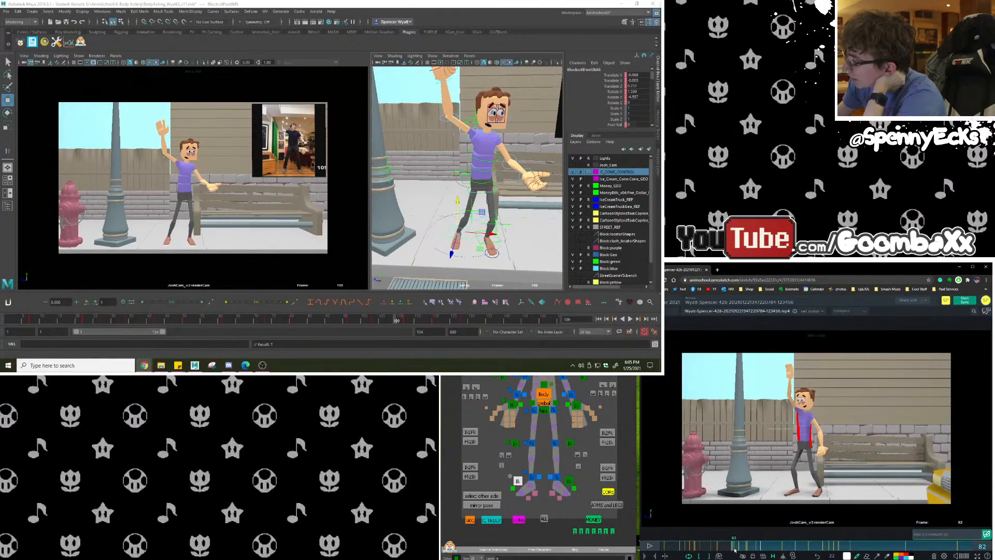
mouse_move(735, 550)
left_mouse_down()
mouse_move(786, 550)
mouse_move(748, 551)
mouse_move(785, 551)
mouse_move(761, 553)
left_mouse_up()
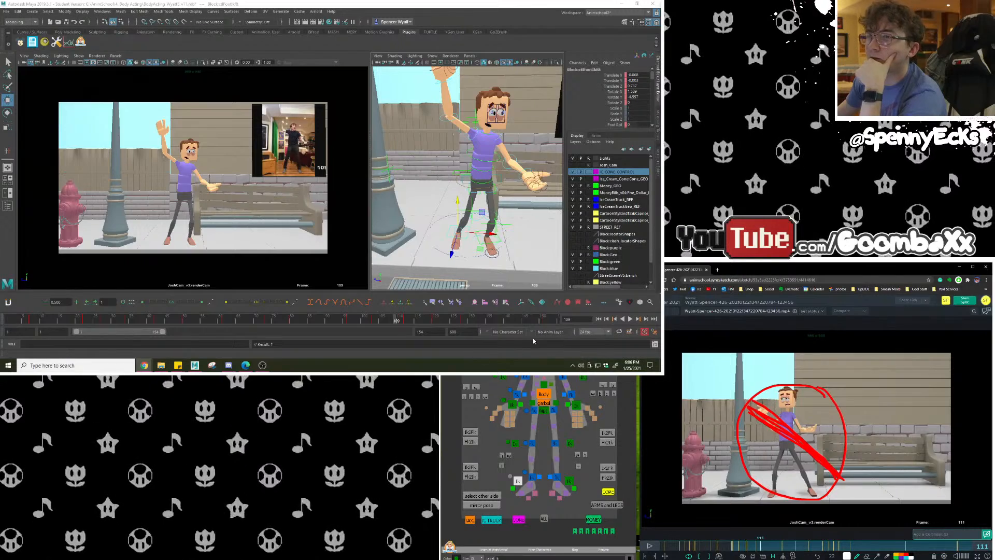
Switch back to Maya, select all character controls and delete their keys for the pose around frame 128.
mouse_move(472, 325)
left_mouse_down()
mouse_move(556, 324)
mouse_move(444, 324)
mouse_move(481, 325)
mouse_move(449, 325)
mouse_move(463, 325)
left_mouse_up()
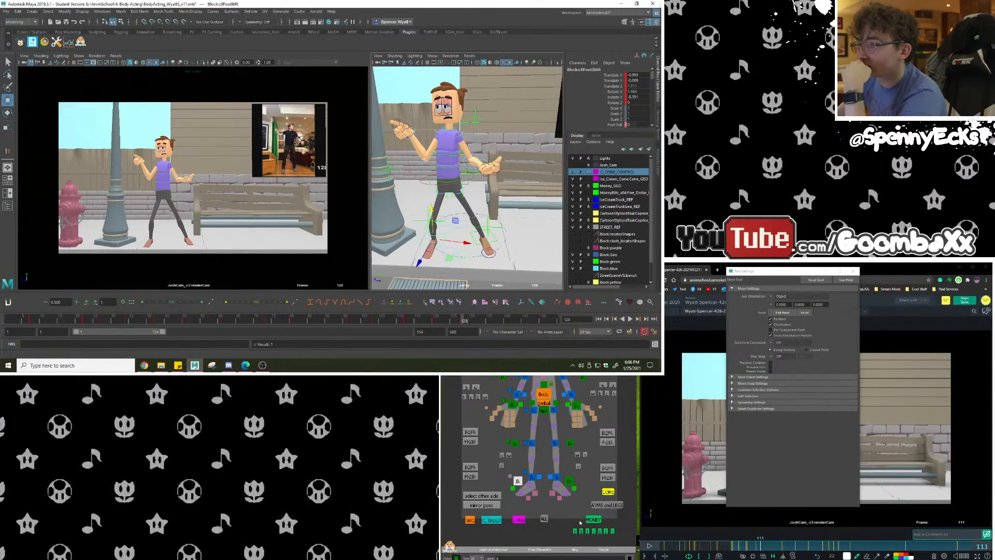
left_click(545, 520)
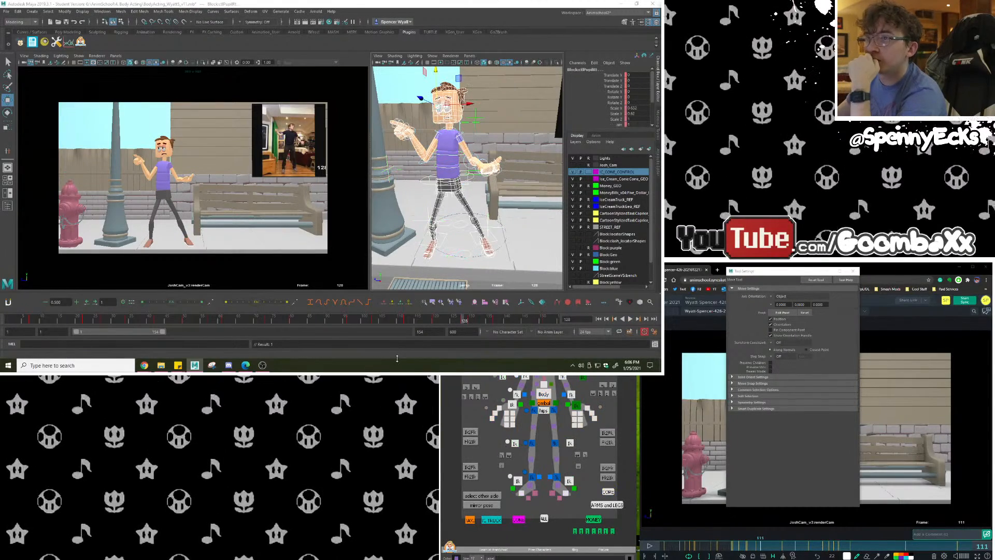
mouse_move(467, 324)
left_mouse_down()
mouse_move(556, 335)
mouse_move(455, 318)
left_mouse_up()
right_click(468, 319)
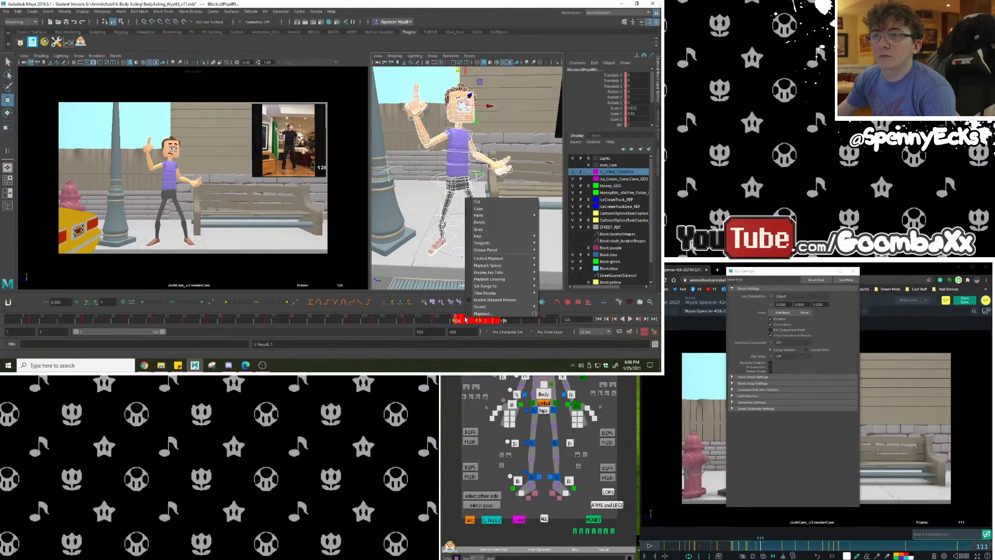
left_click(483, 223)
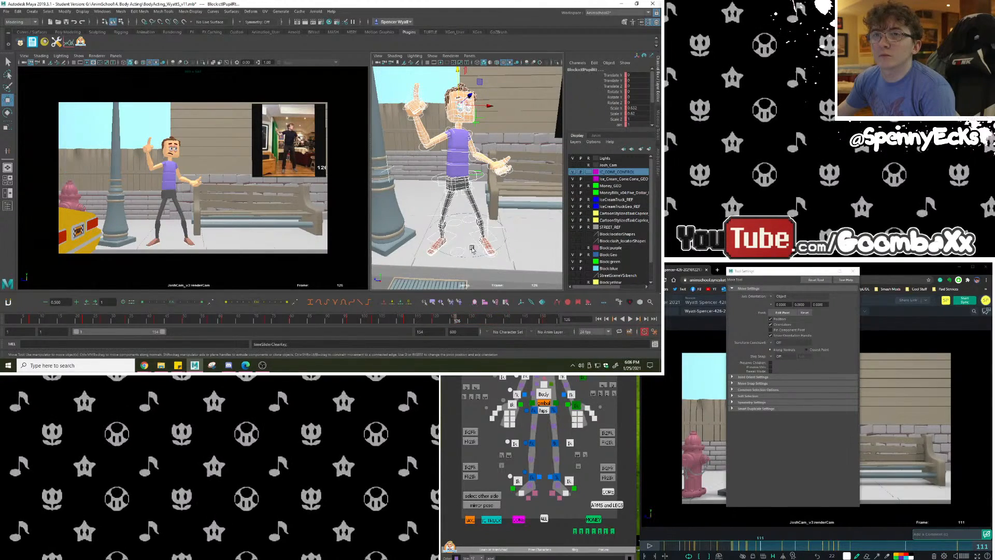
Scrub and play back the animation from the raised-arm pose through the section with the deleted keys to check the timing.
left_click_drag(438, 318, 521, 325)
left_click_drag(386, 325, 334, 333)
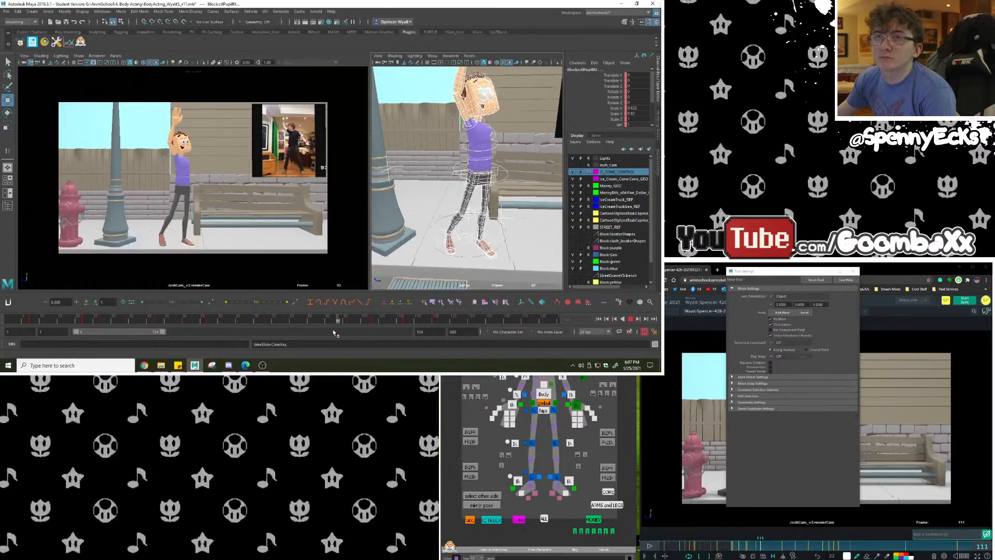
left_click(630, 318)
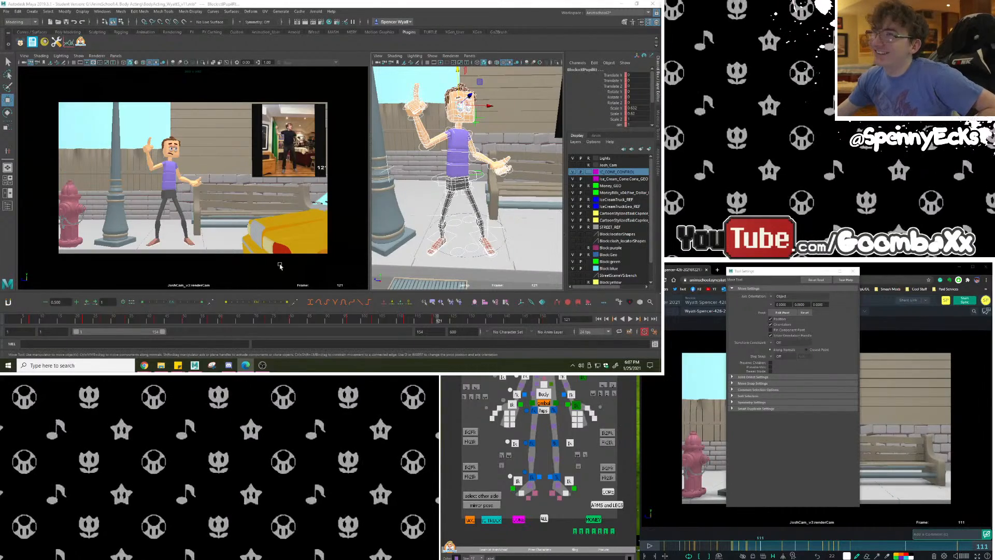
key("alt+v")
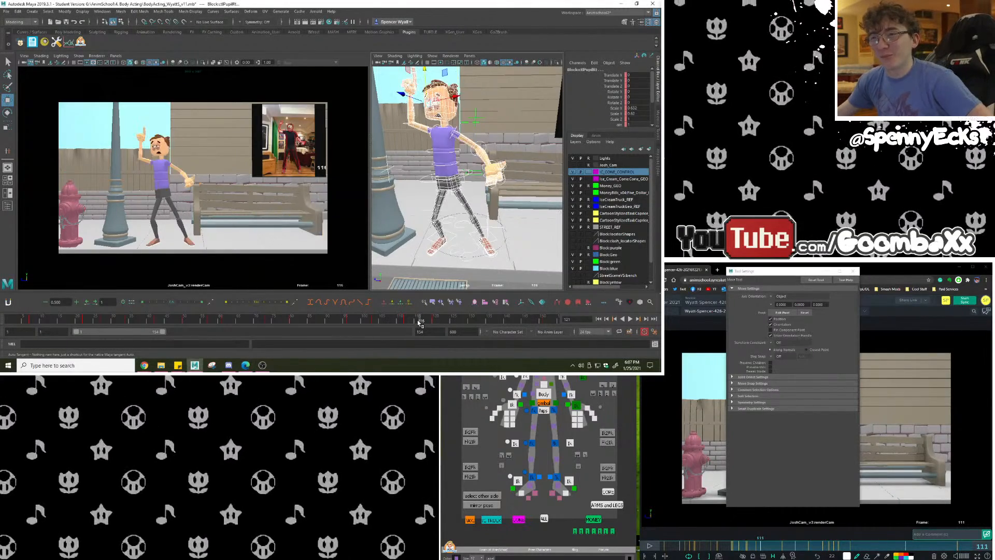
left_click_drag(430, 322, 371, 319)
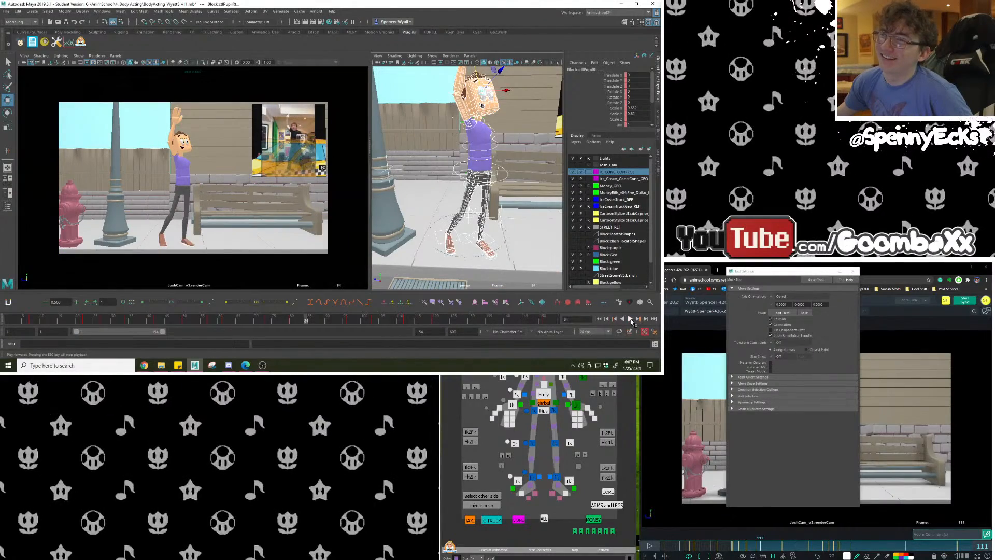
left_click(631, 319)
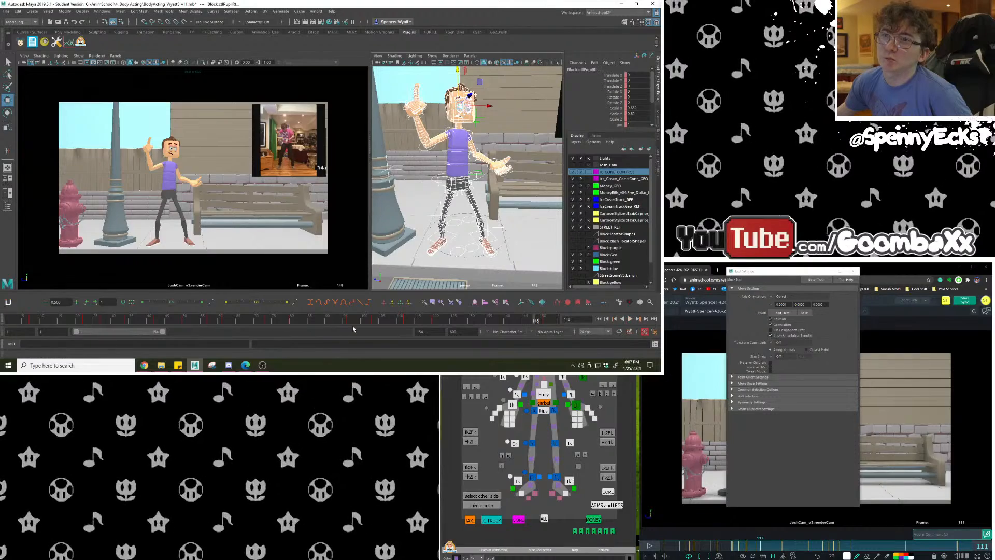
Limit the playback range to start at frame 96, adjust its end, and play back the poses that follow the raised arm.
left_click_drag(162, 334, 168, 332)
left_click_drag(357, 317, 327, 321)
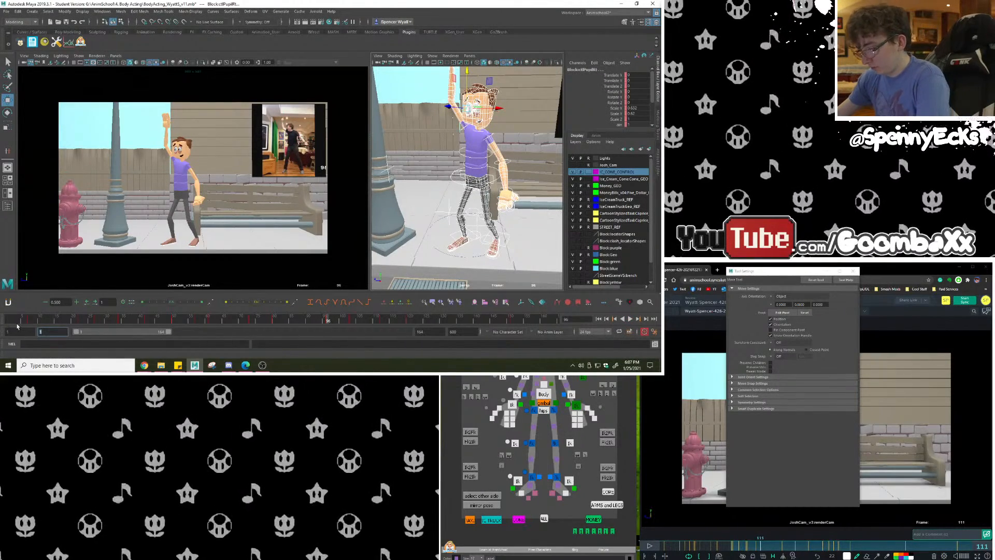
key("Return")
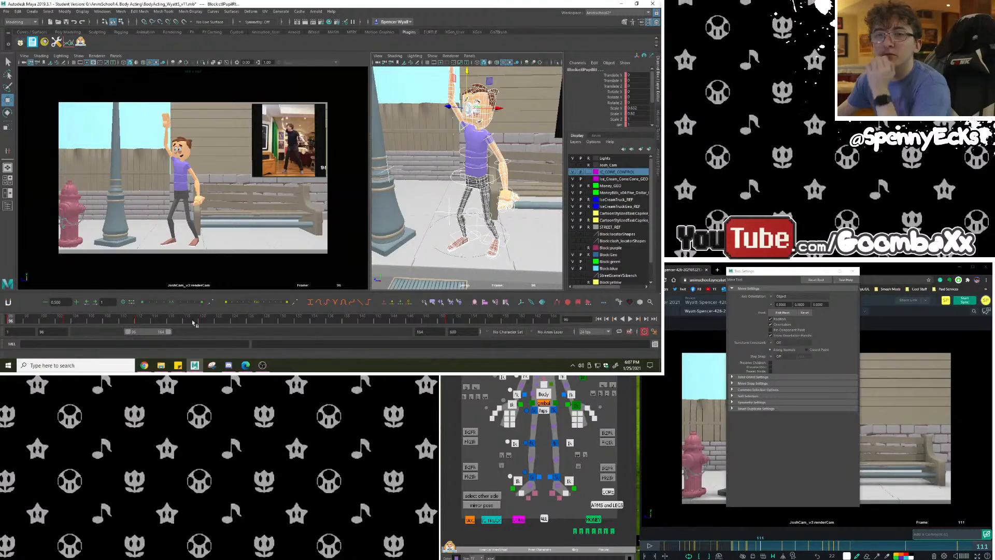
left_click_drag(168, 334, 214, 339)
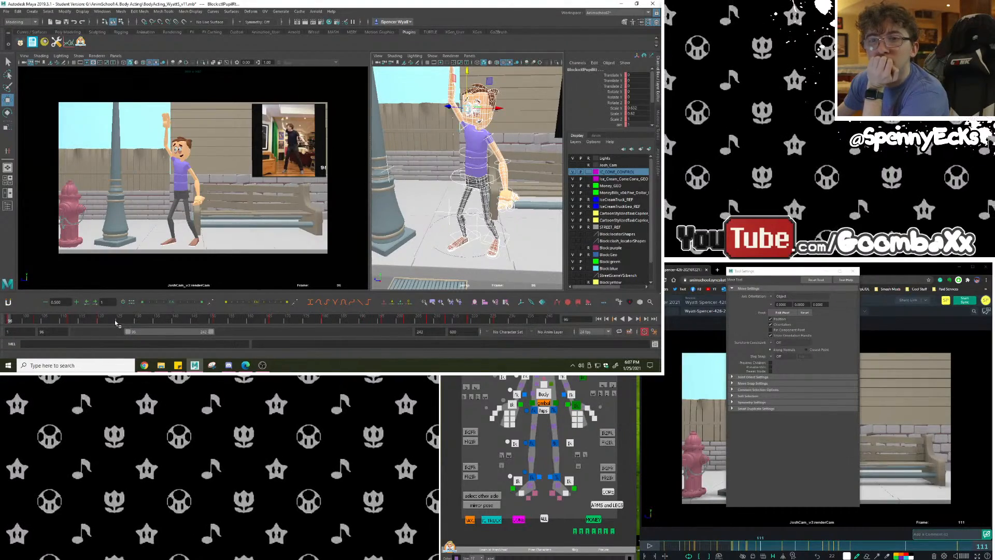
key("alt+v")
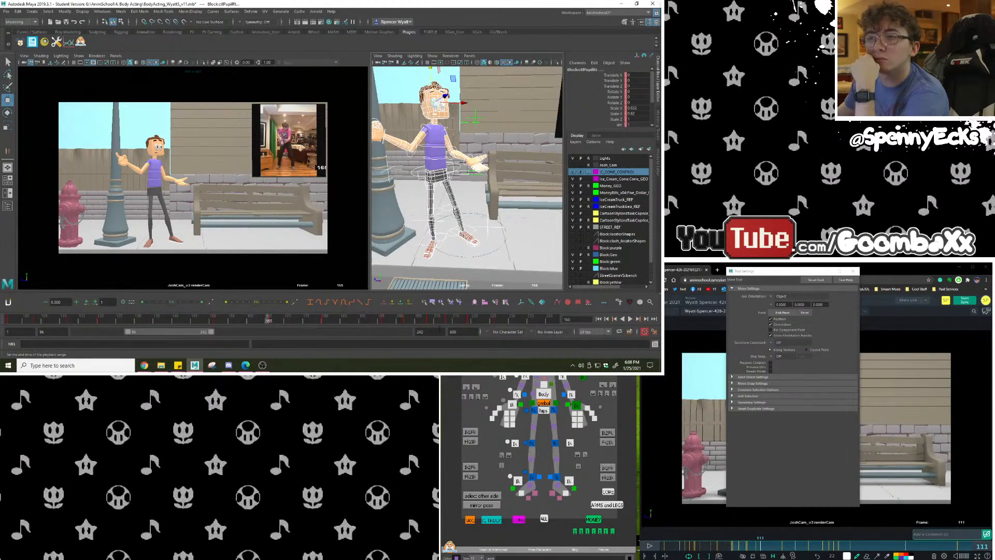
left_click_drag(212, 334, 170, 338)
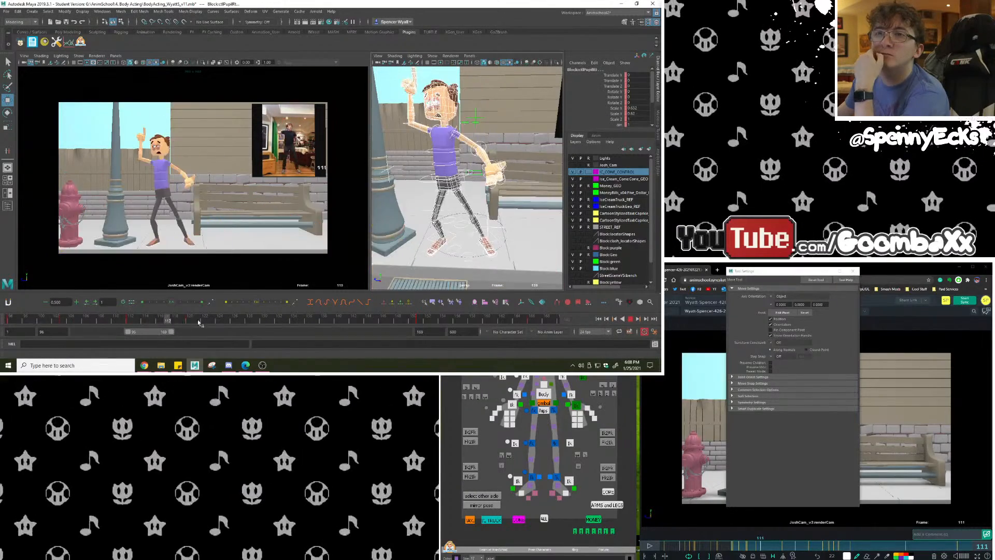
Save the scene under its current name, accepting the student version notice.
left_click(68, 22)
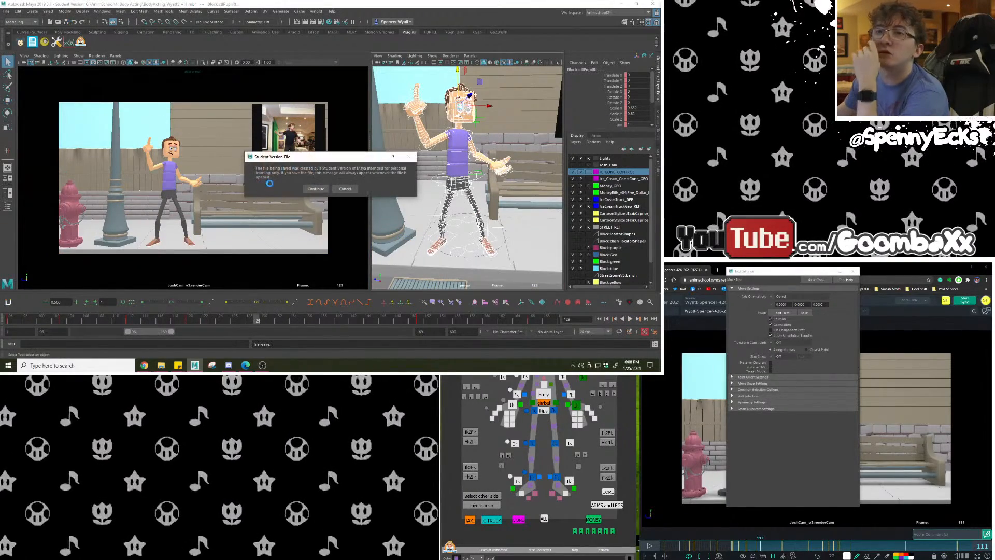
left_click(313, 187)
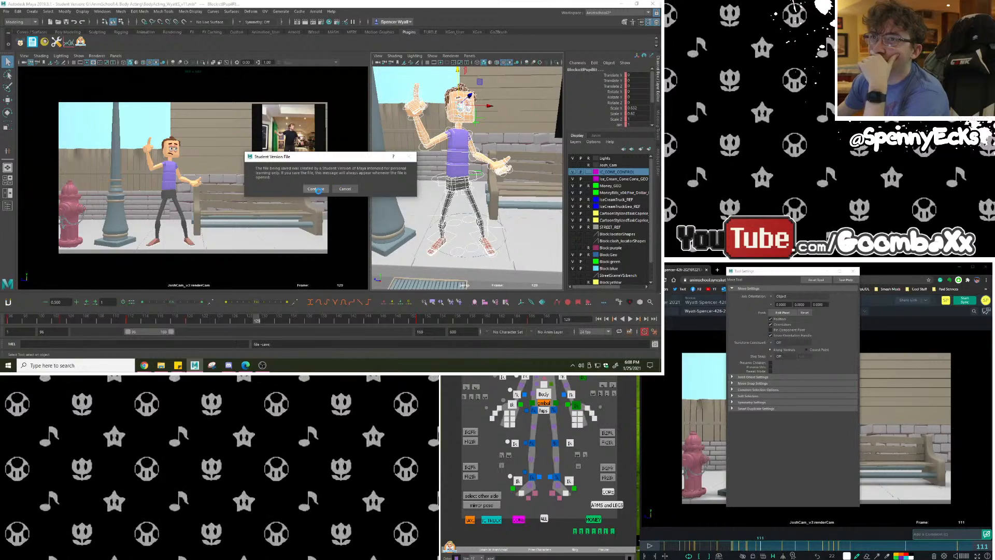
left_click(317, 189)
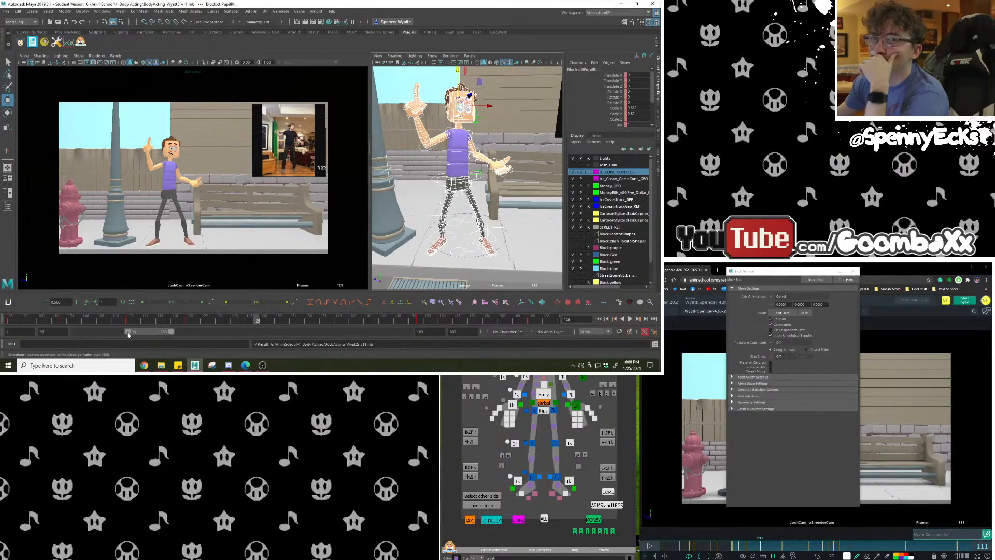
Extend the playback range back to start at frame 1 and play the animation.
left_click_drag(128, 334, 37, 336)
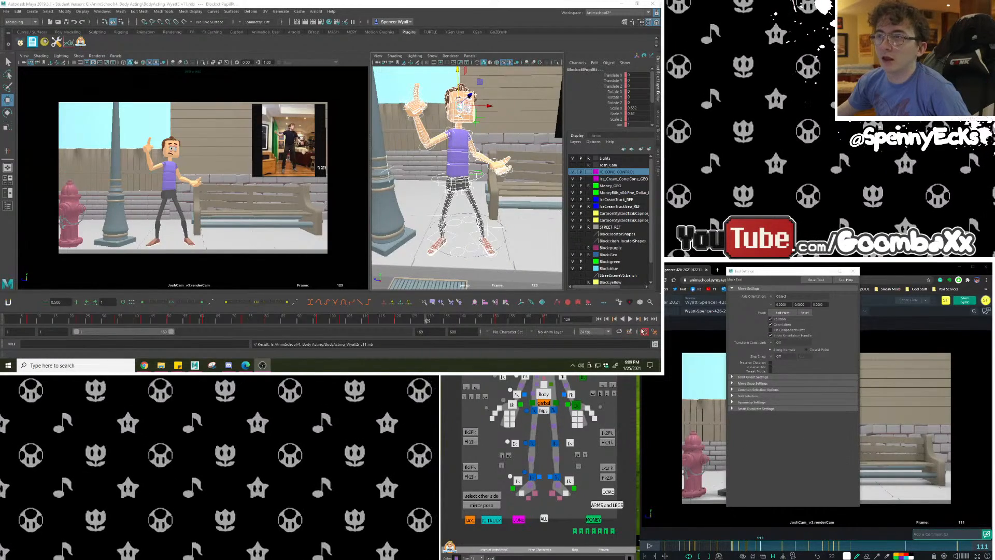
left_click(630, 319)
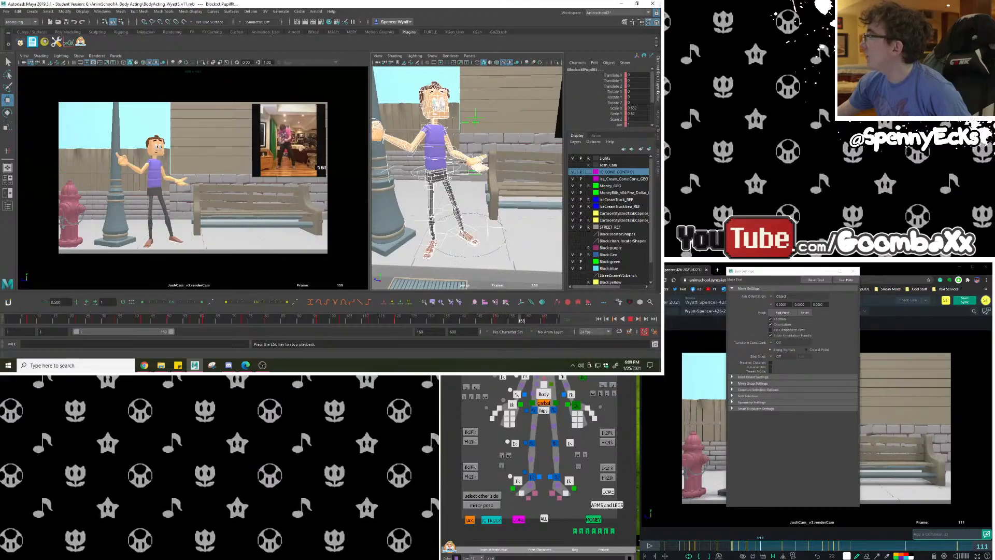